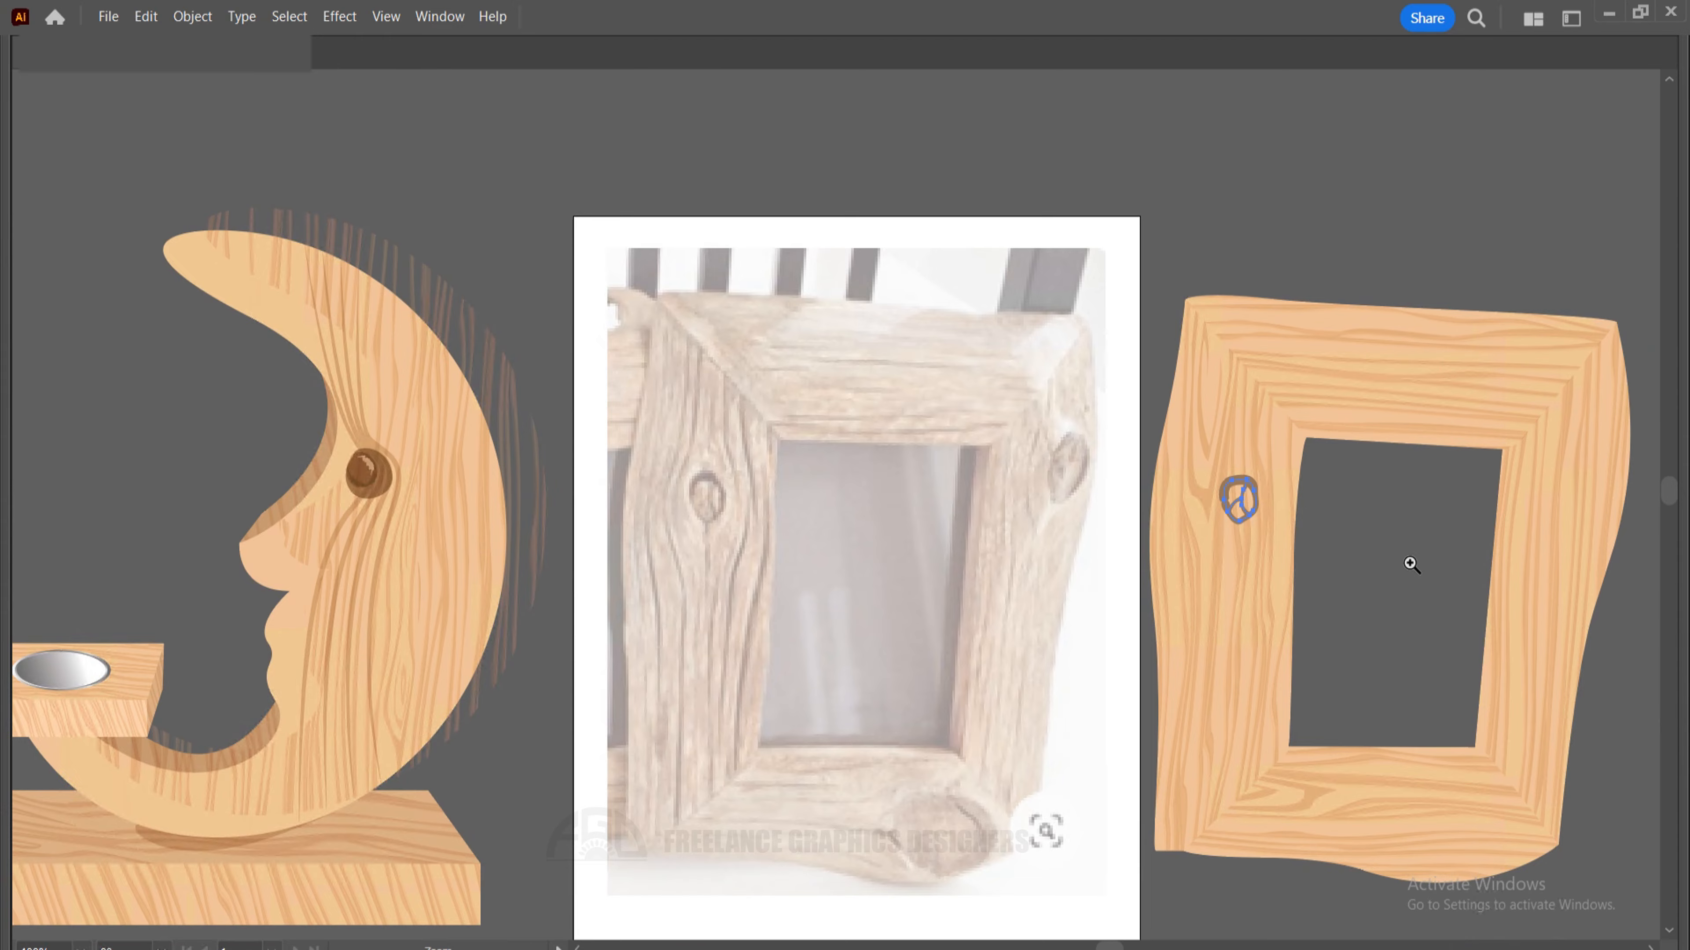
Bring back the hidden panels with the selected knot on the drawn frame's board in close view.
{"action": "left_click_drag", "start_coordinate": [1411, 565], "coordinate": [1525, 593]}
{"action": "left_click_drag", "start_coordinate": [1334, 566], "coordinate": [972, 497]}
{"action": "key", "text": "Tab"}
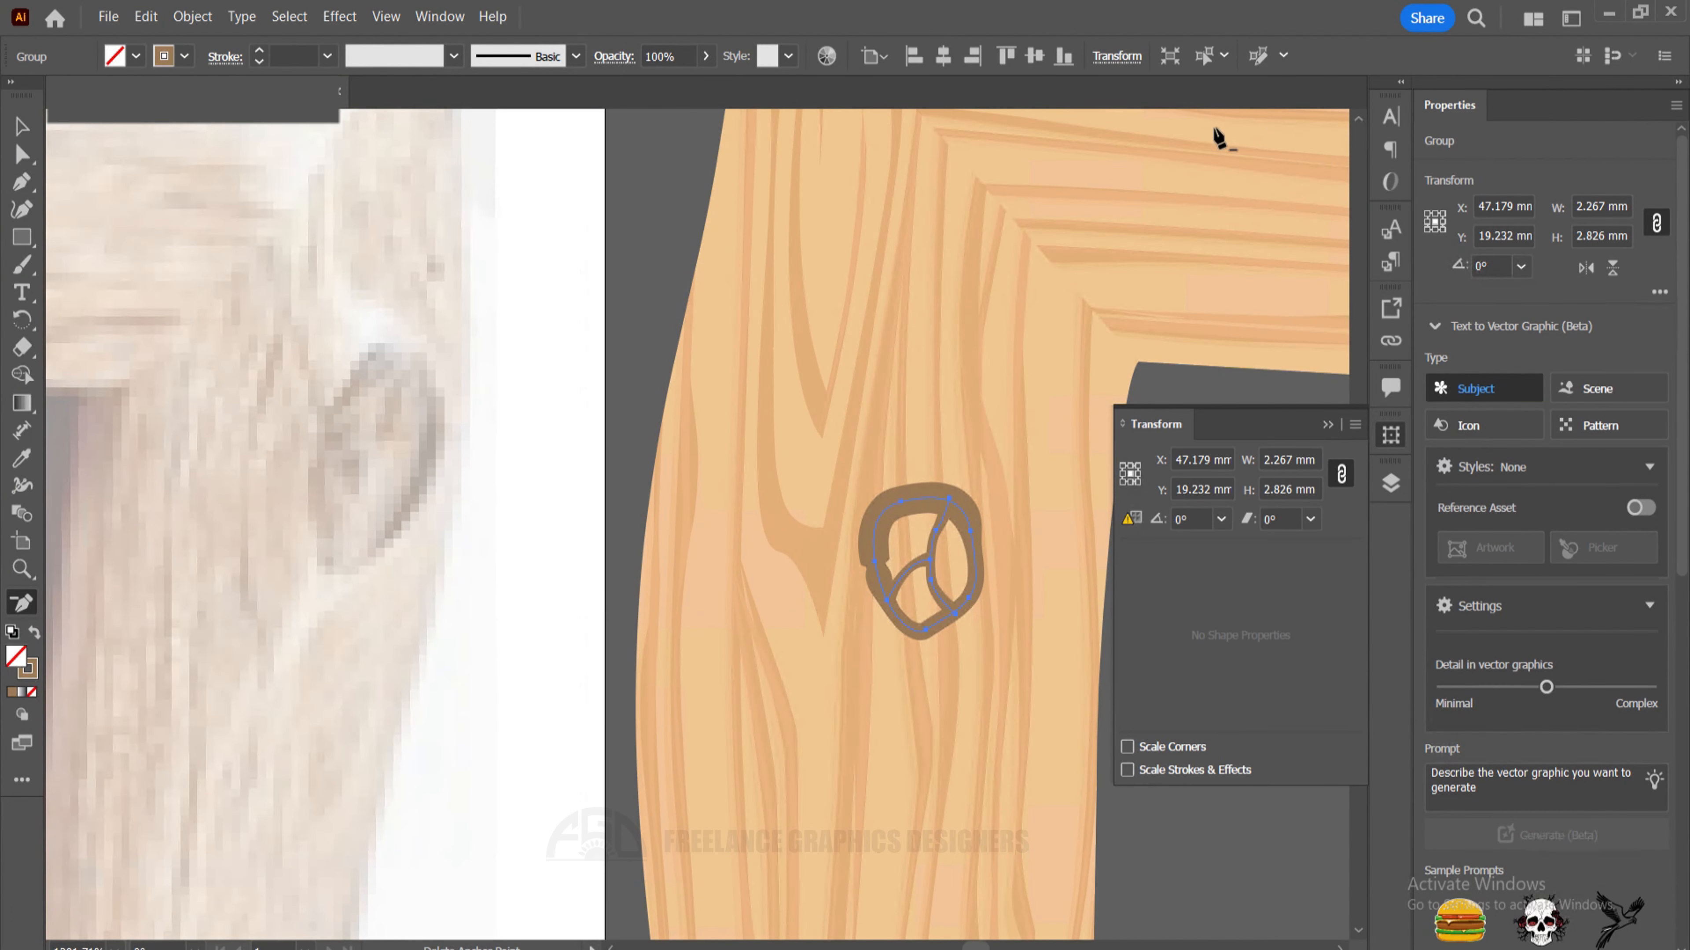
{"action": "left_click", "coordinate": [614, 57]}
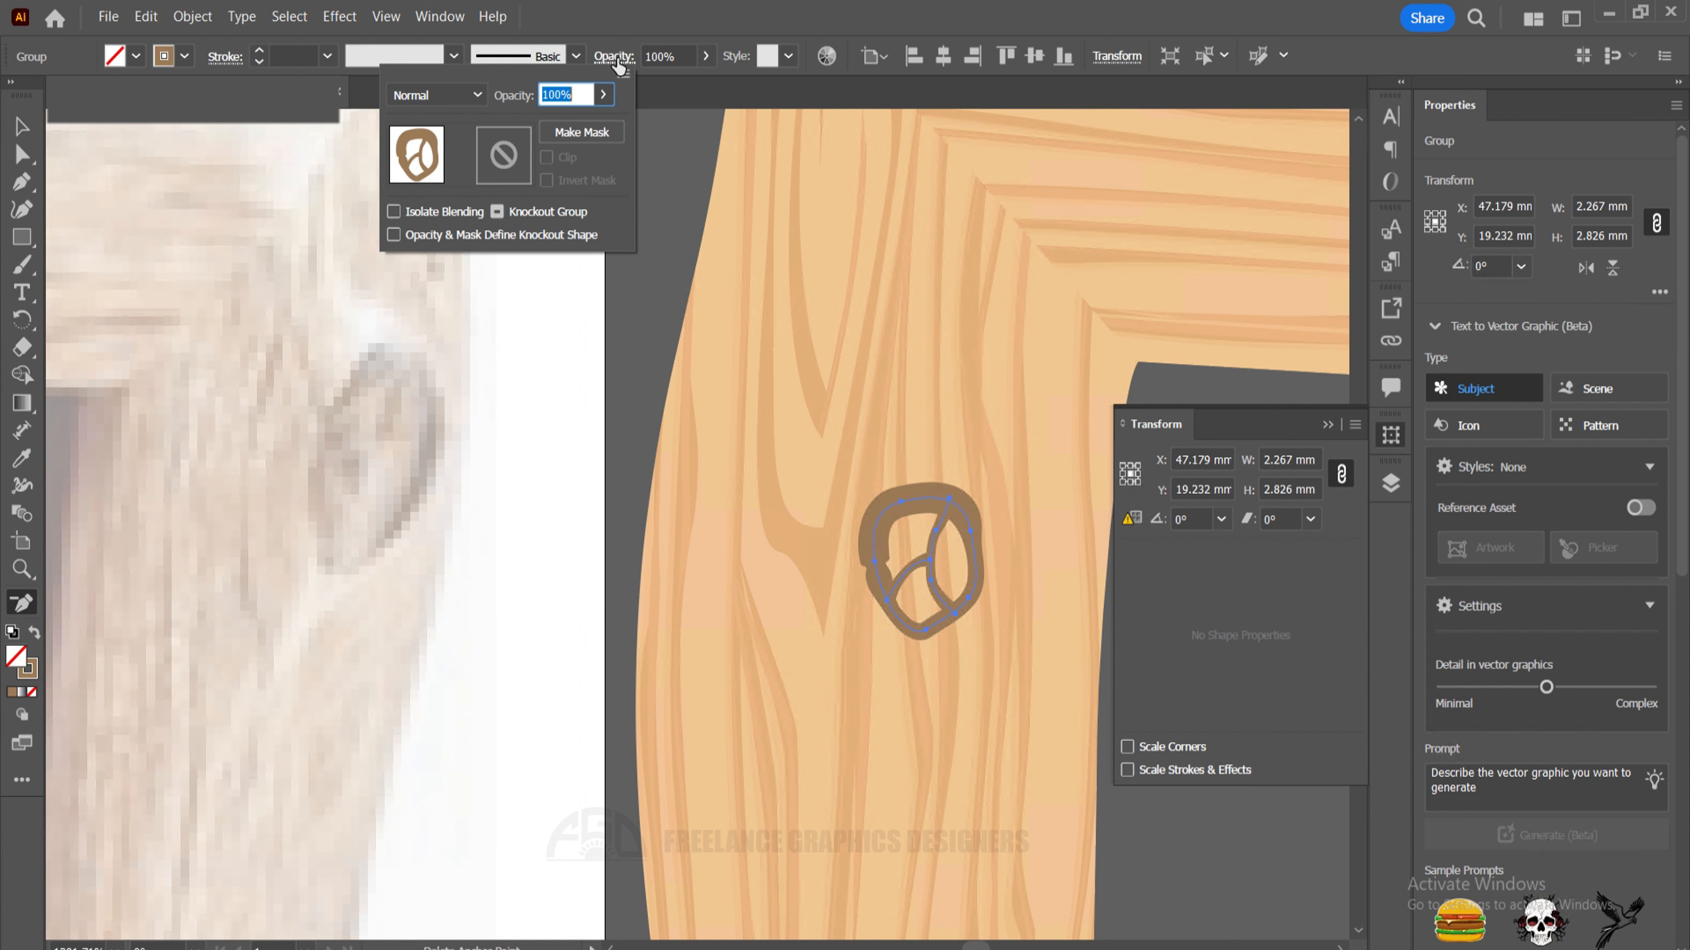
{"action": "left_click", "coordinate": [433, 17]}
{"action": "left_click", "coordinate": [434, 17]}
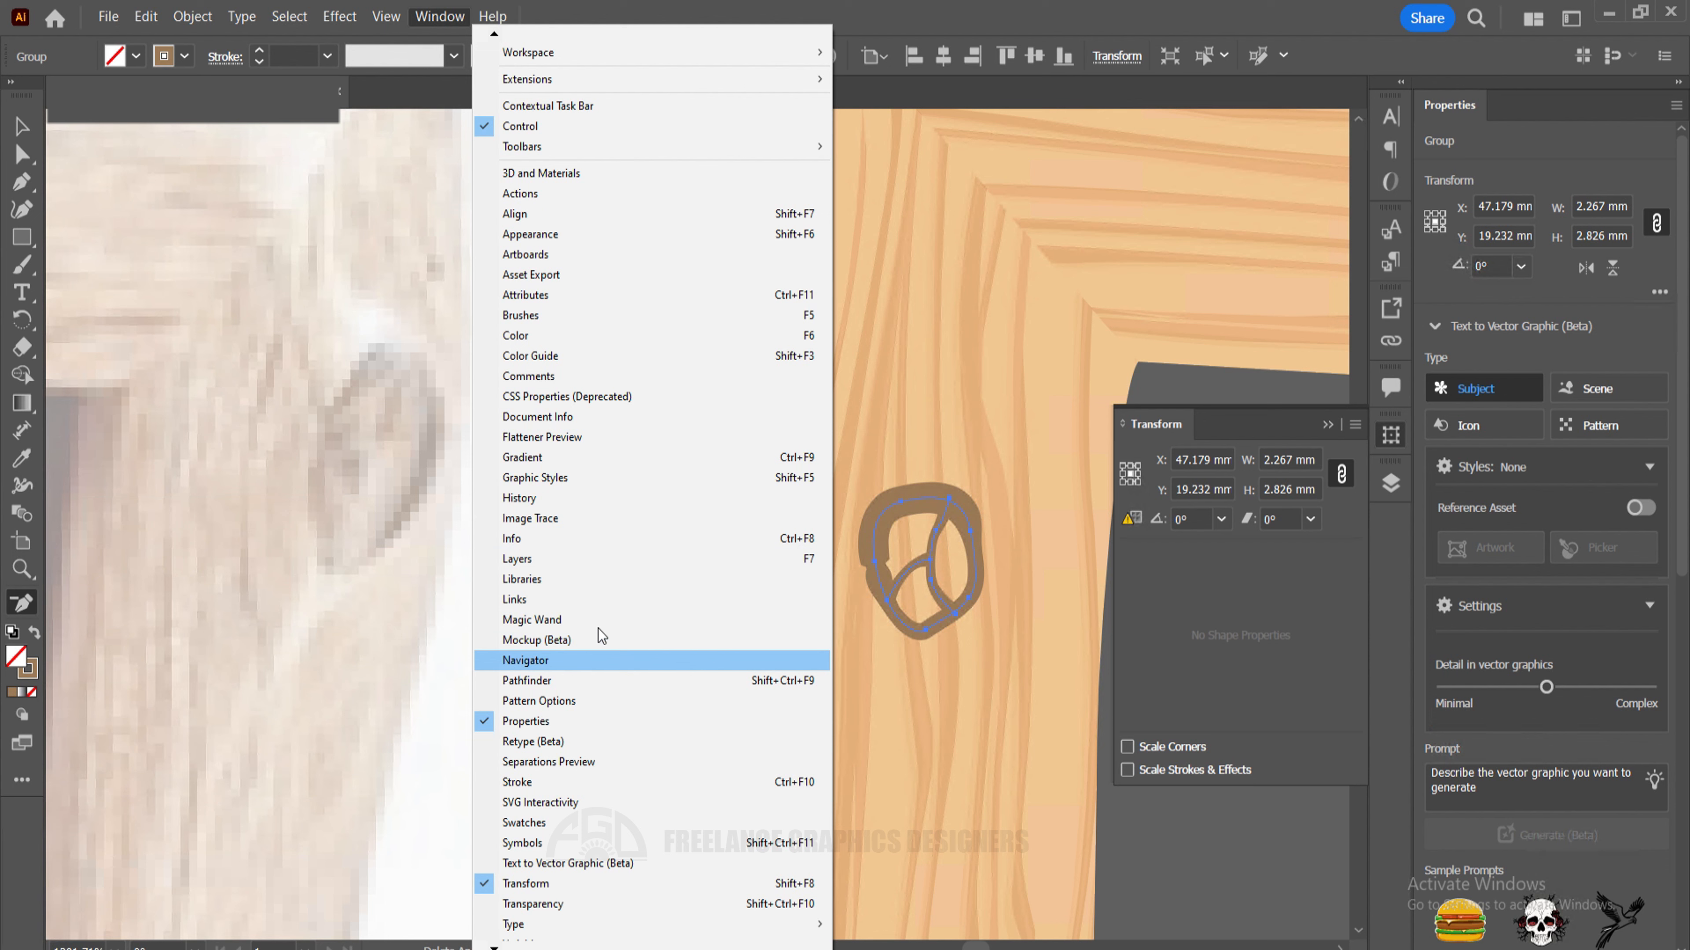
{"action": "left_click", "coordinate": [528, 906]}
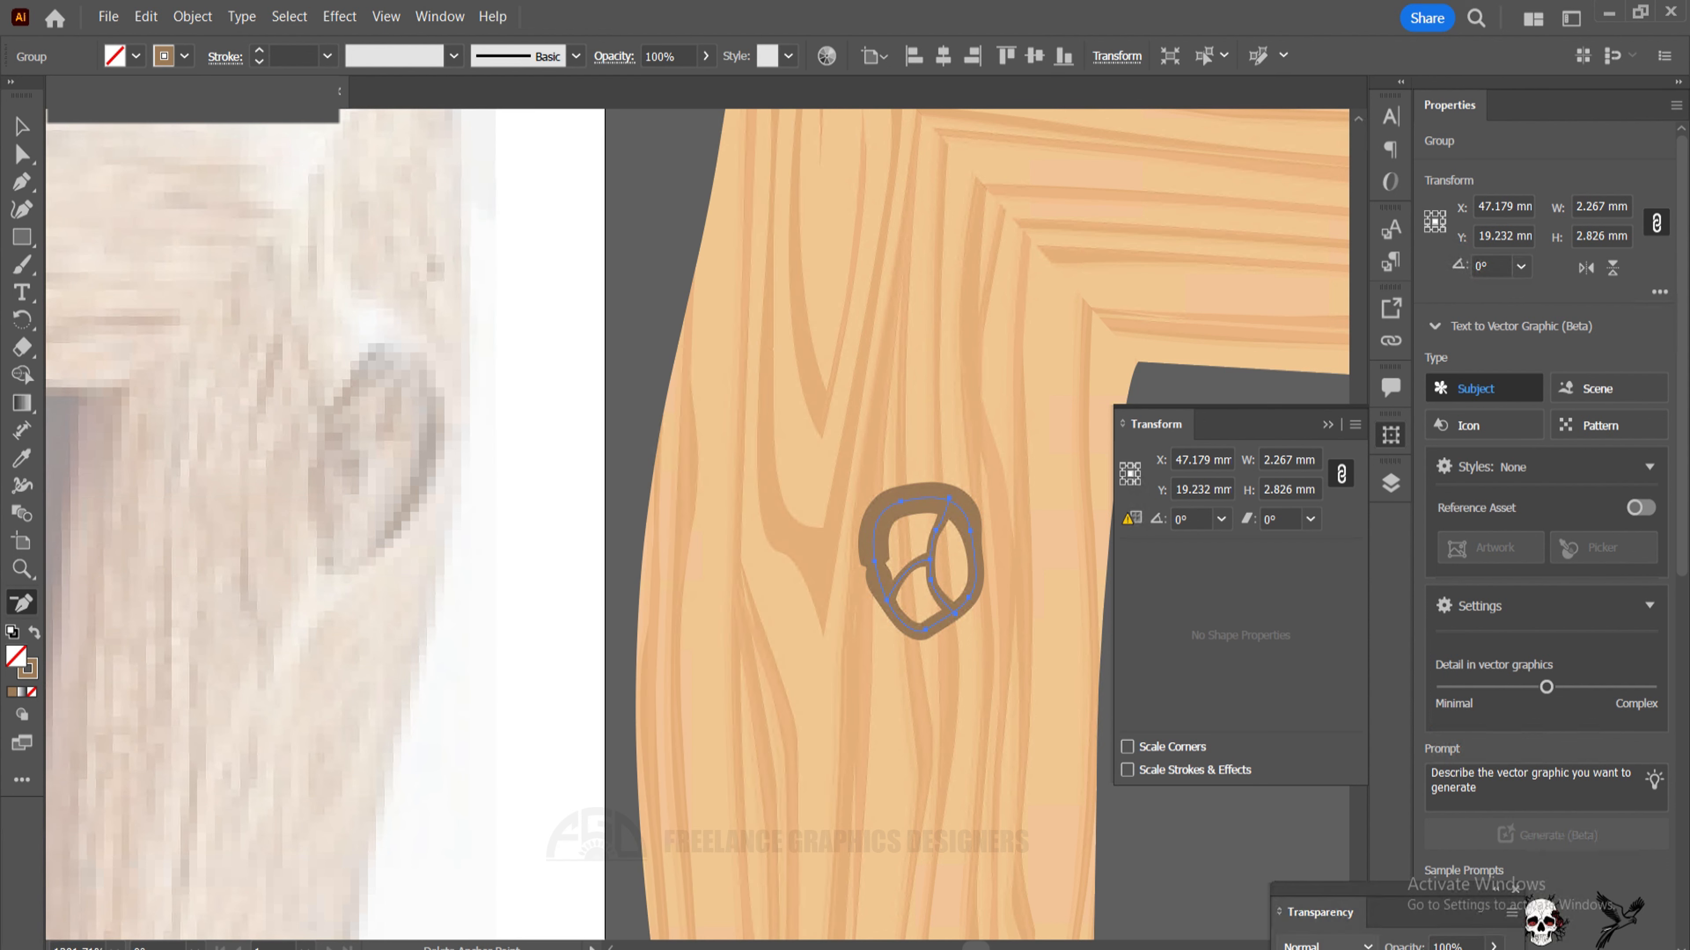
{"action": "left_click_drag", "start_coordinate": [1382, 883], "coordinate": [1353, 698]}
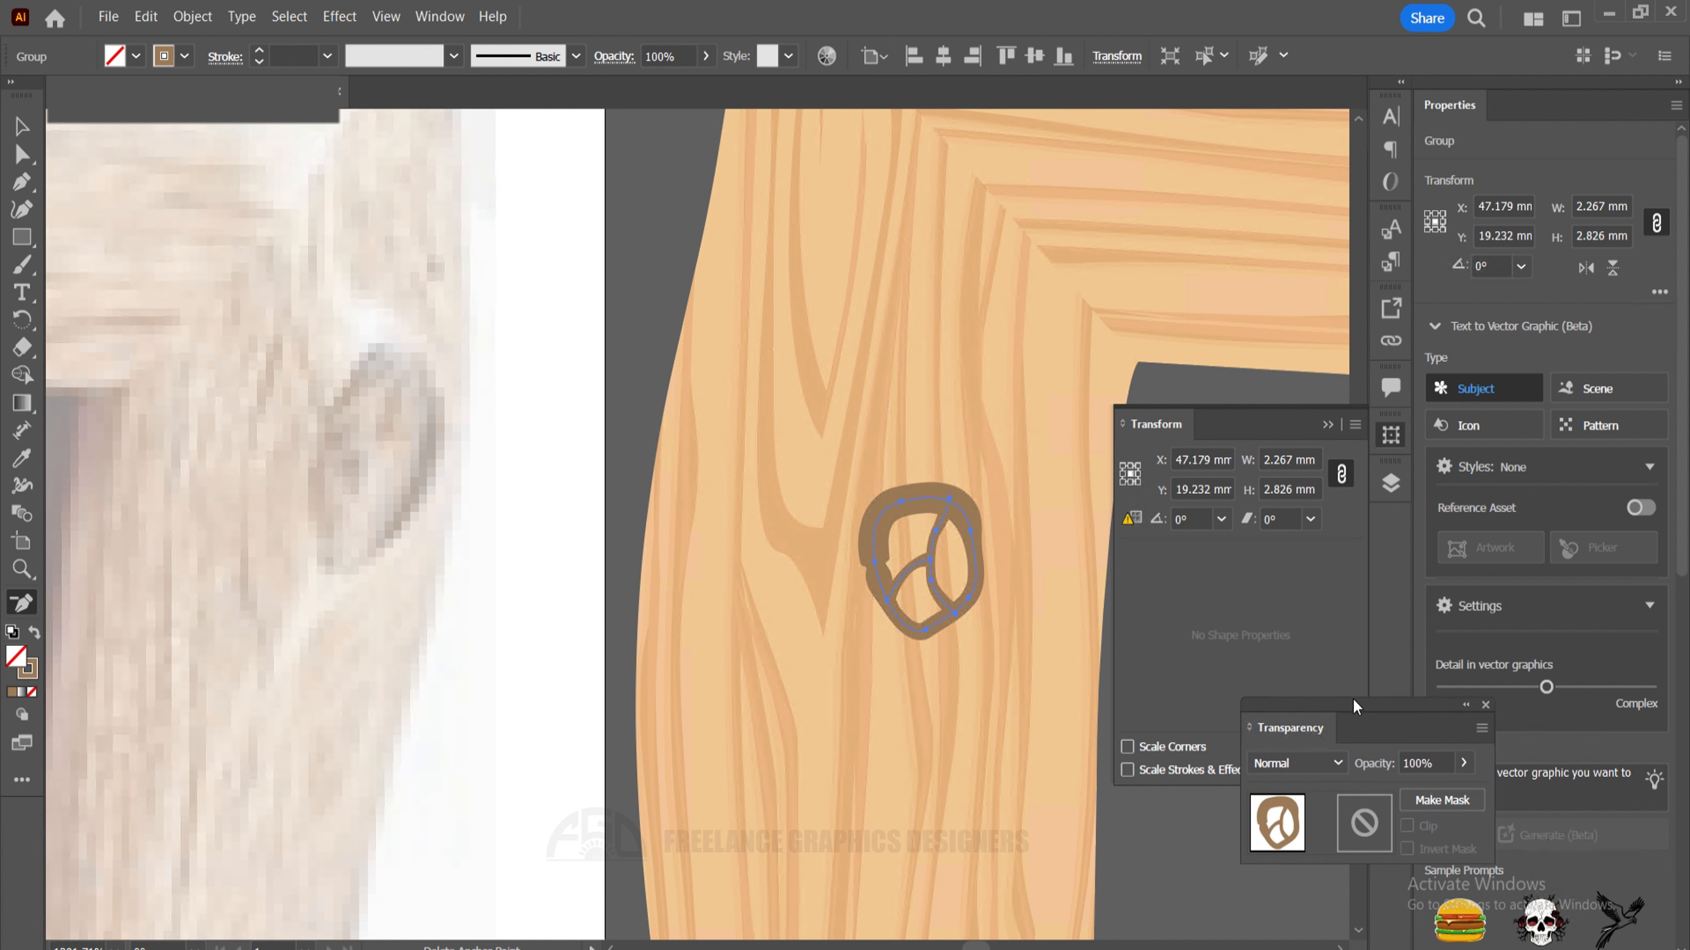
{"action": "left_click", "coordinate": [1486, 704]}
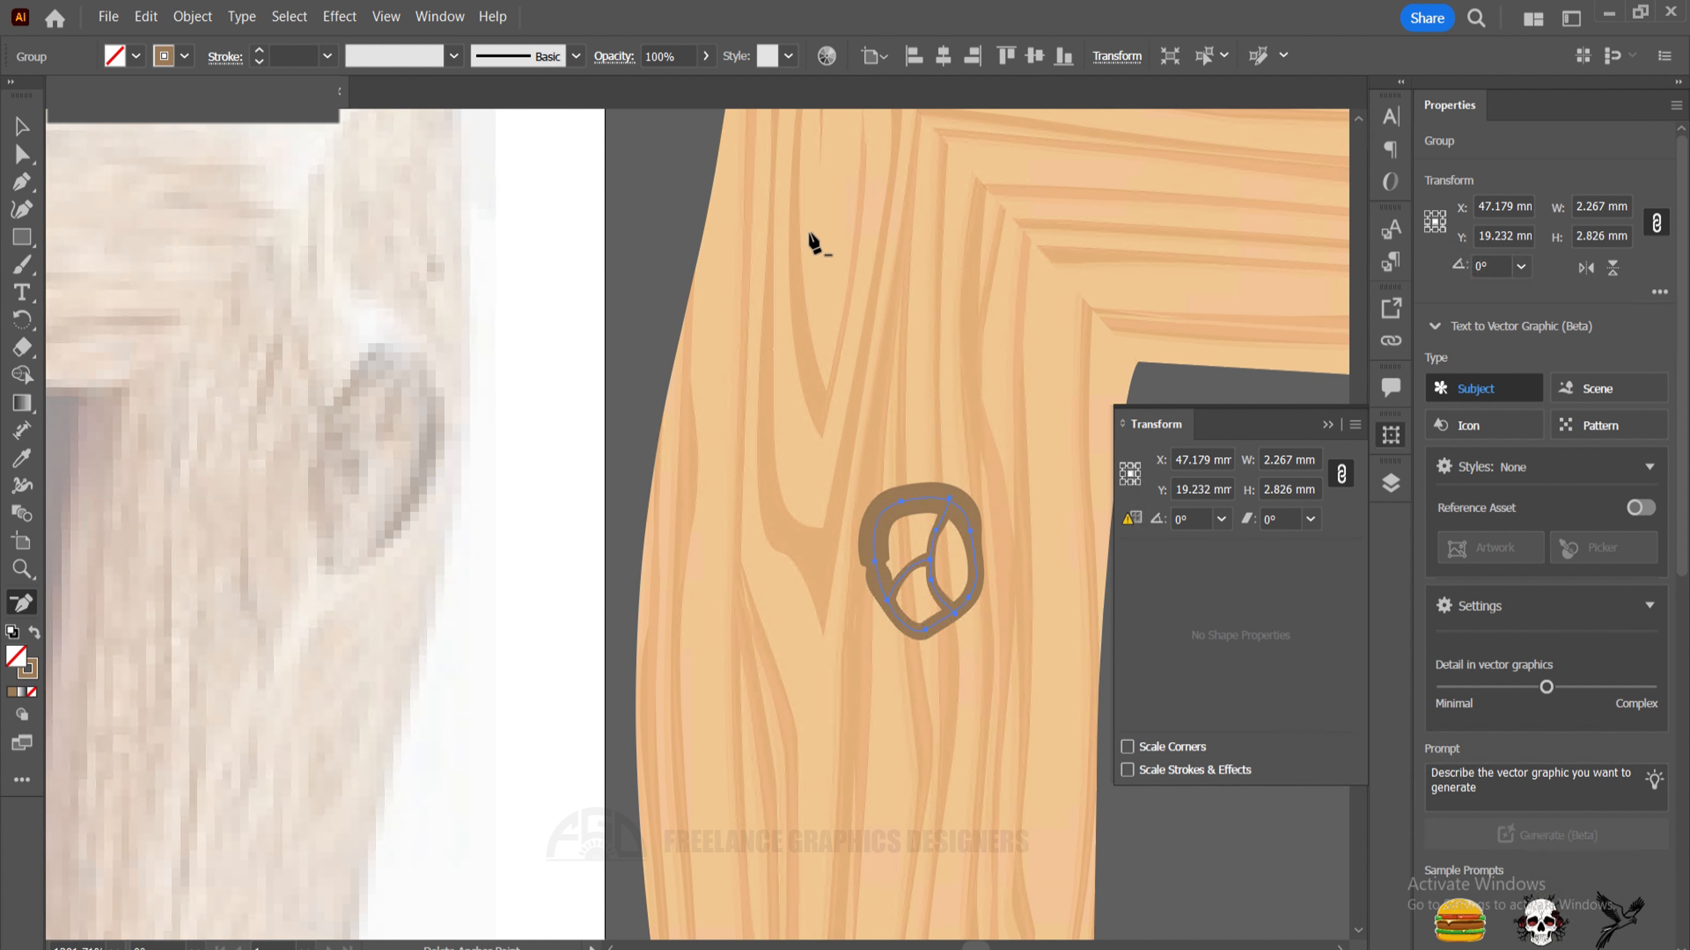
Set the knot group's blending mode to Multiply and its opacity to 80%.
{"action": "left_click", "coordinate": [624, 55]}
{"action": "left_click", "coordinate": [483, 96]}
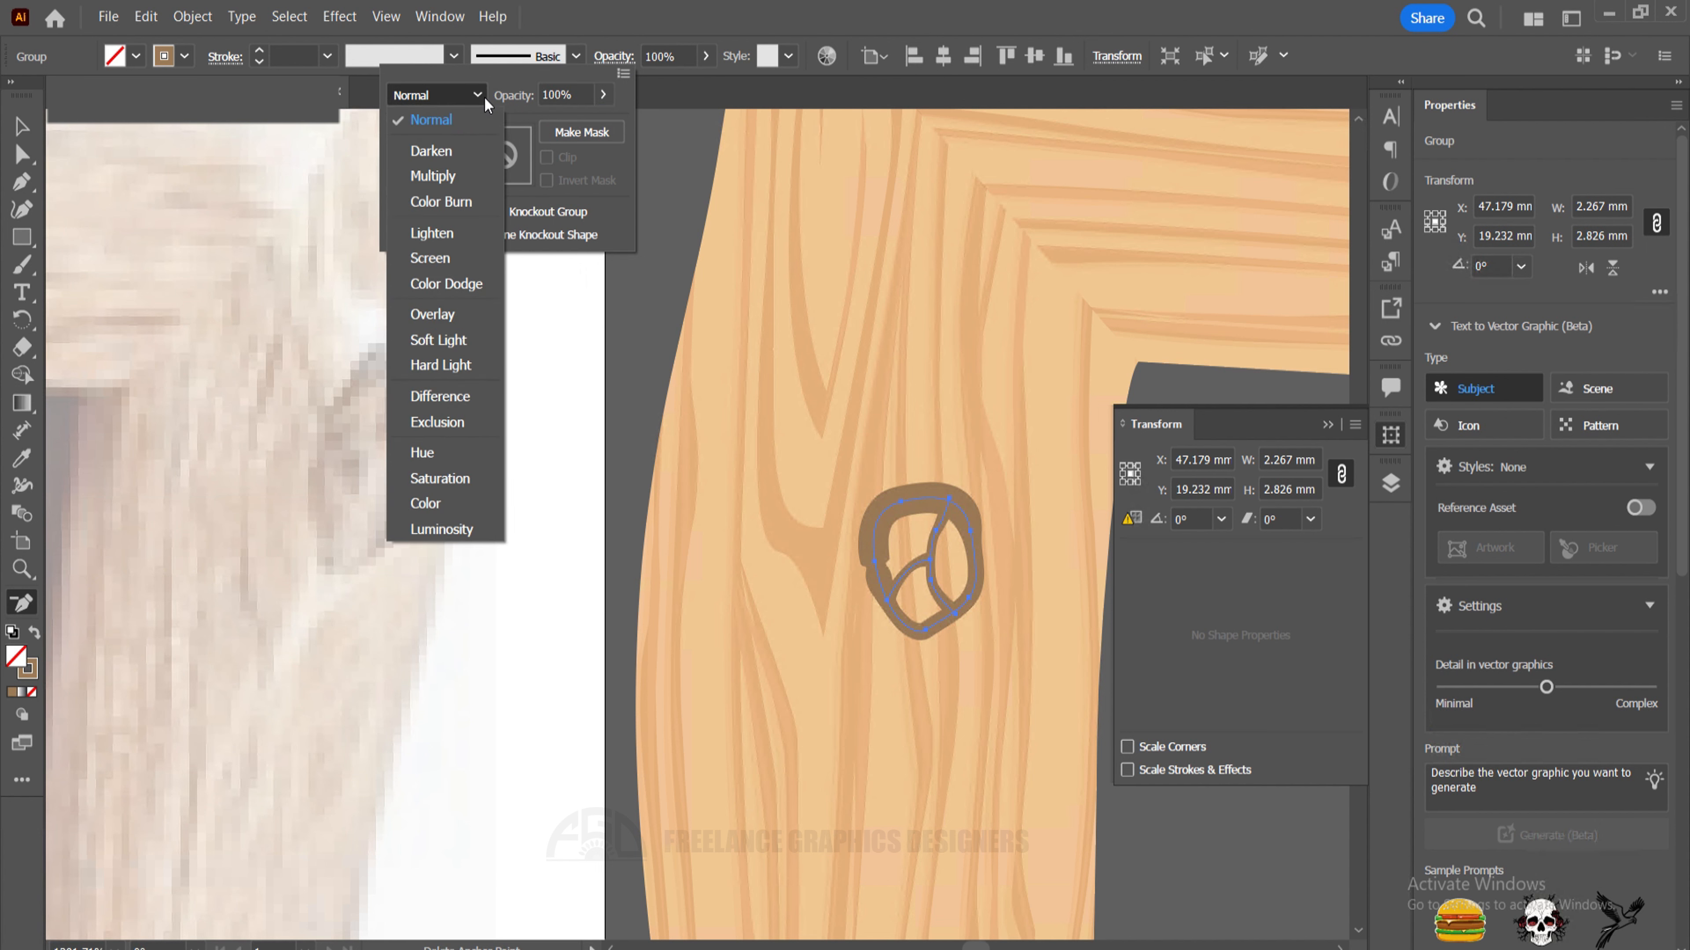
{"action": "left_click", "coordinate": [459, 176]}
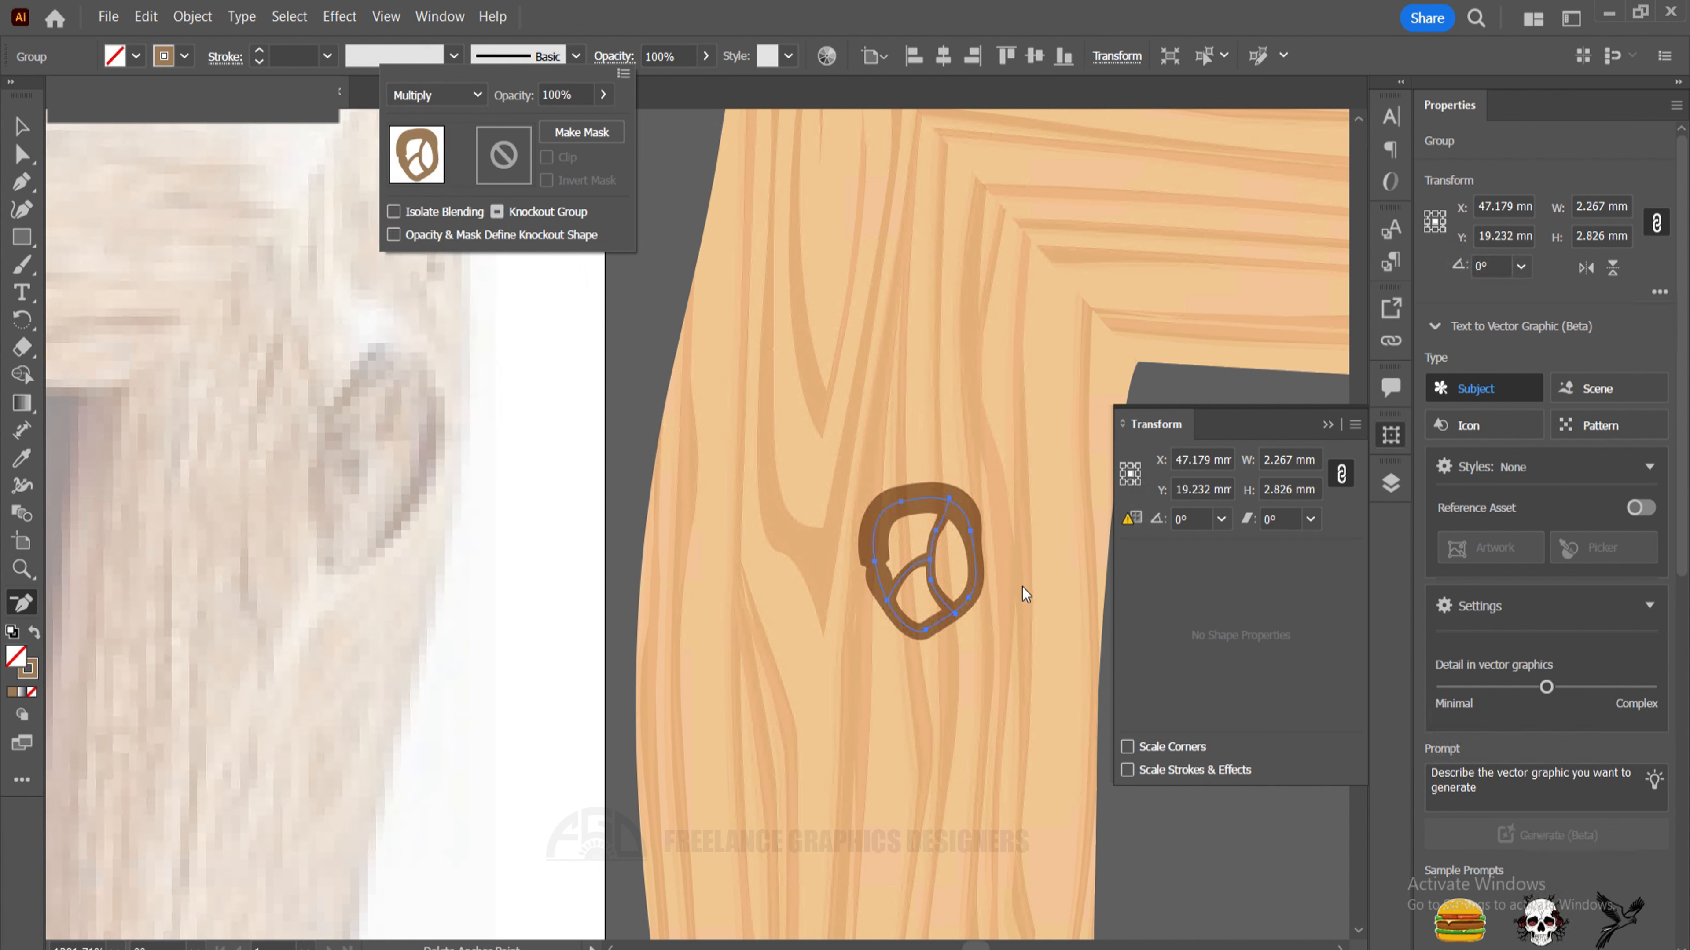
{"action": "left_click", "coordinate": [568, 94]}
{"action": "type", "text": "80"}
{"action": "key", "text": "Return"}
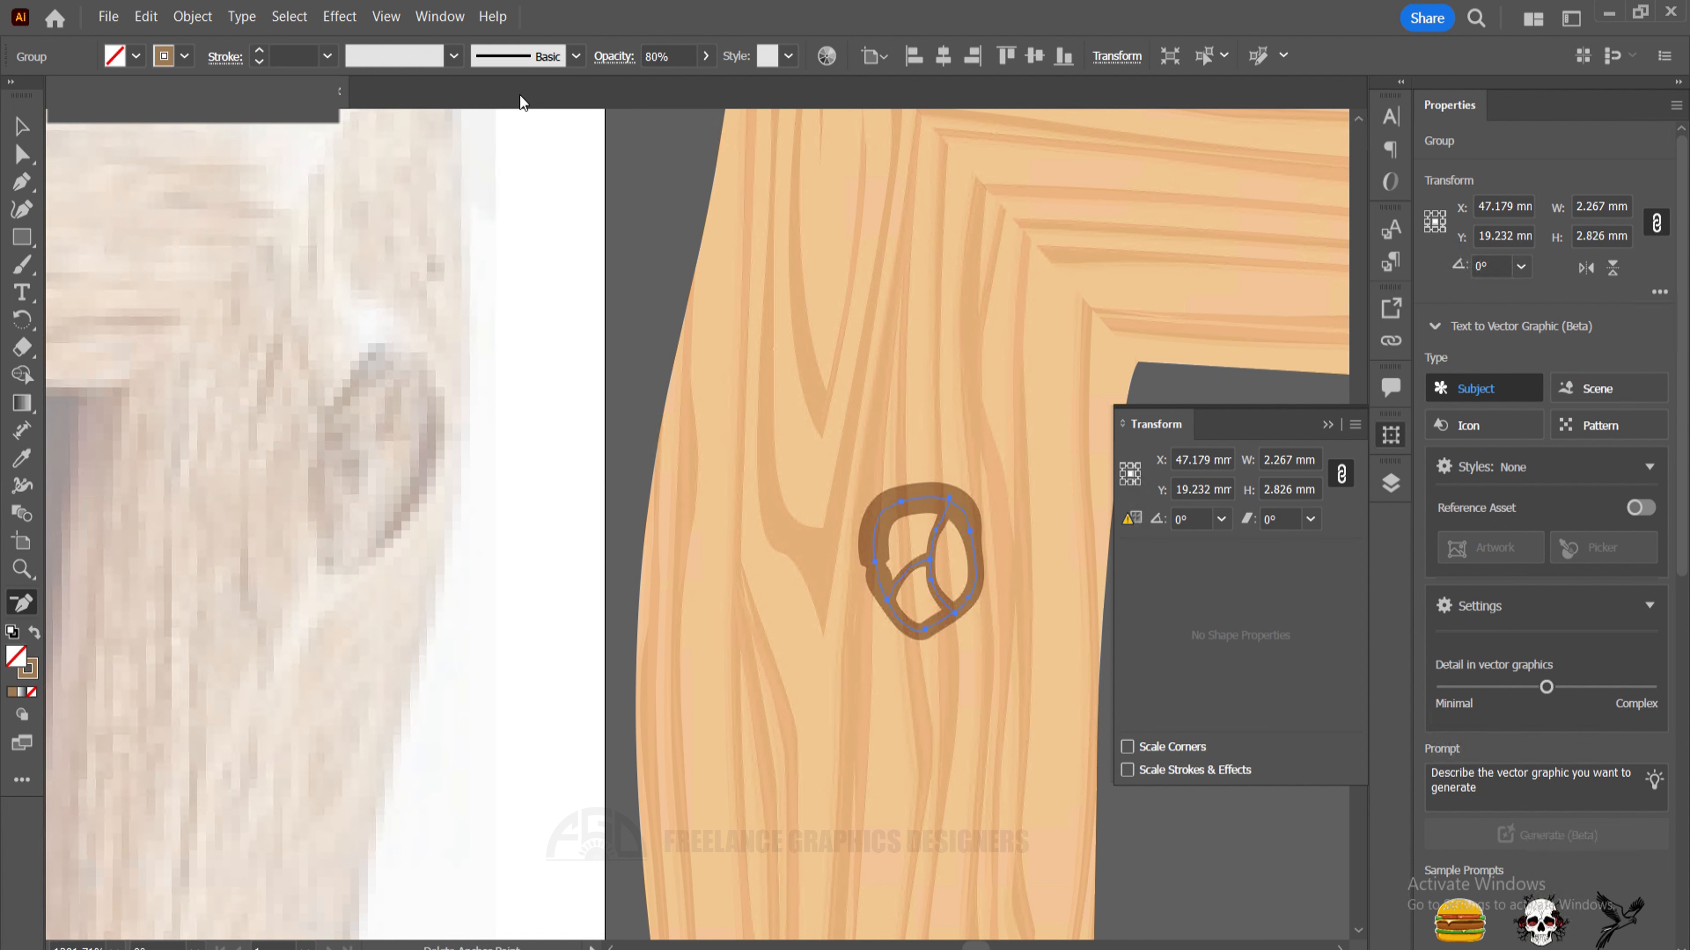
Change the knot group's opacity to 70% and deselect it.
{"action": "left_click", "coordinate": [619, 60]}
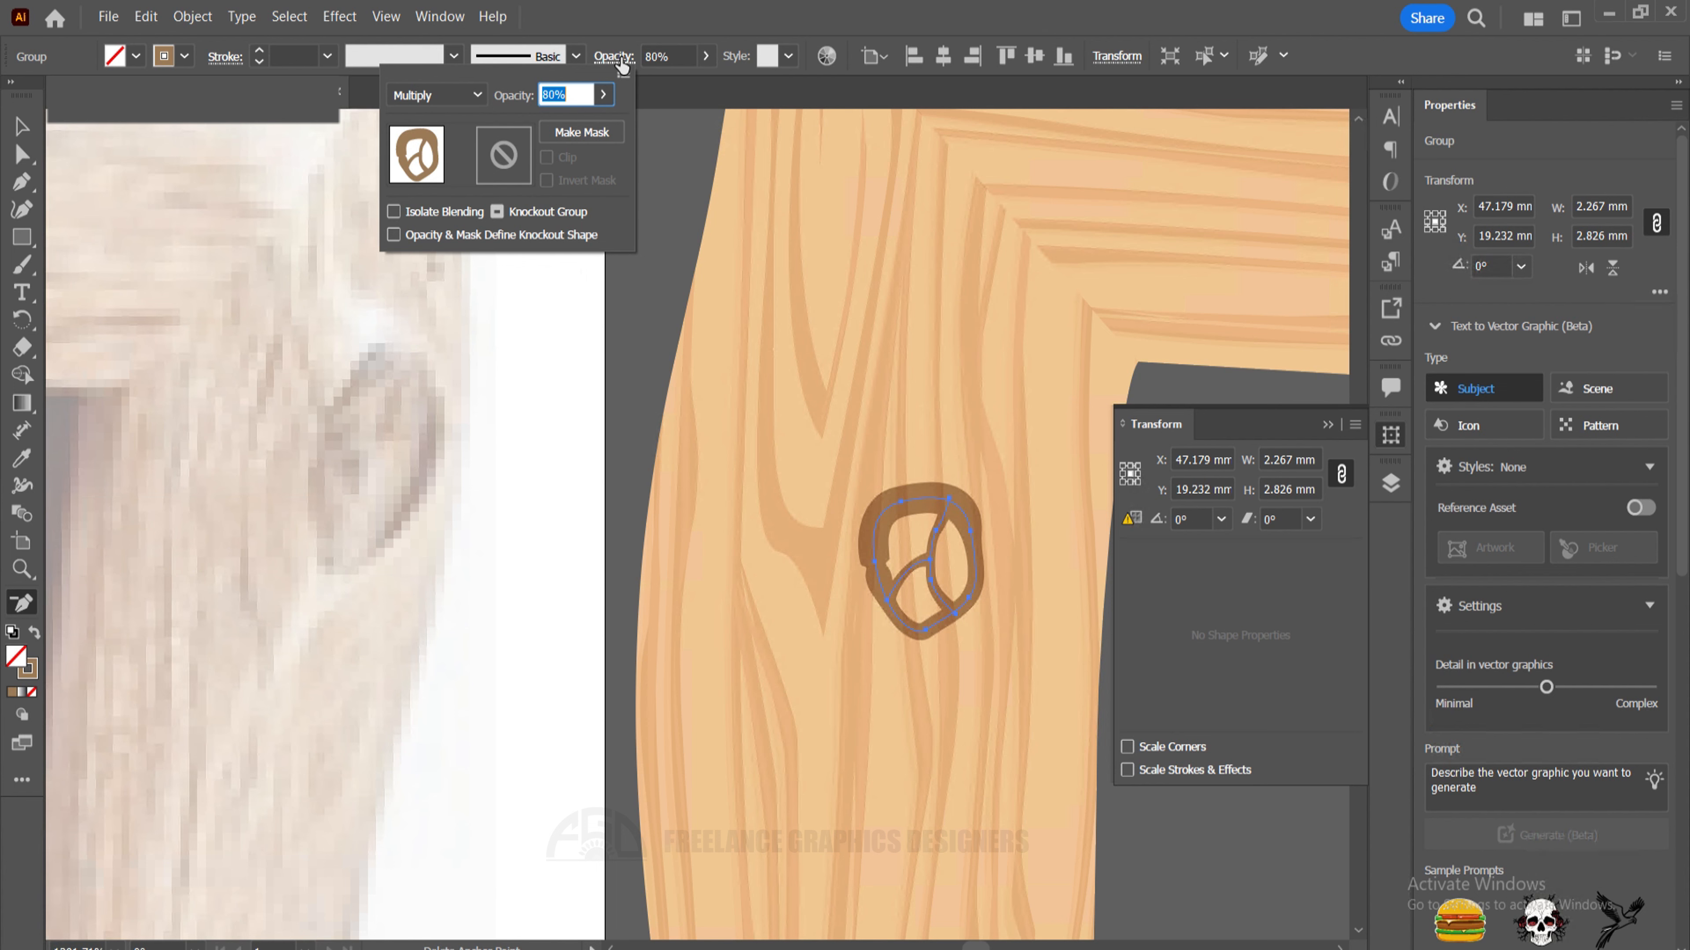
{"action": "type", "text": "70"}
{"action": "key", "text": "Return"}
{"action": "key", "text": "Tab"}
{"action": "key", "text": "v"}
{"action": "left_click", "coordinate": [615, 324]}
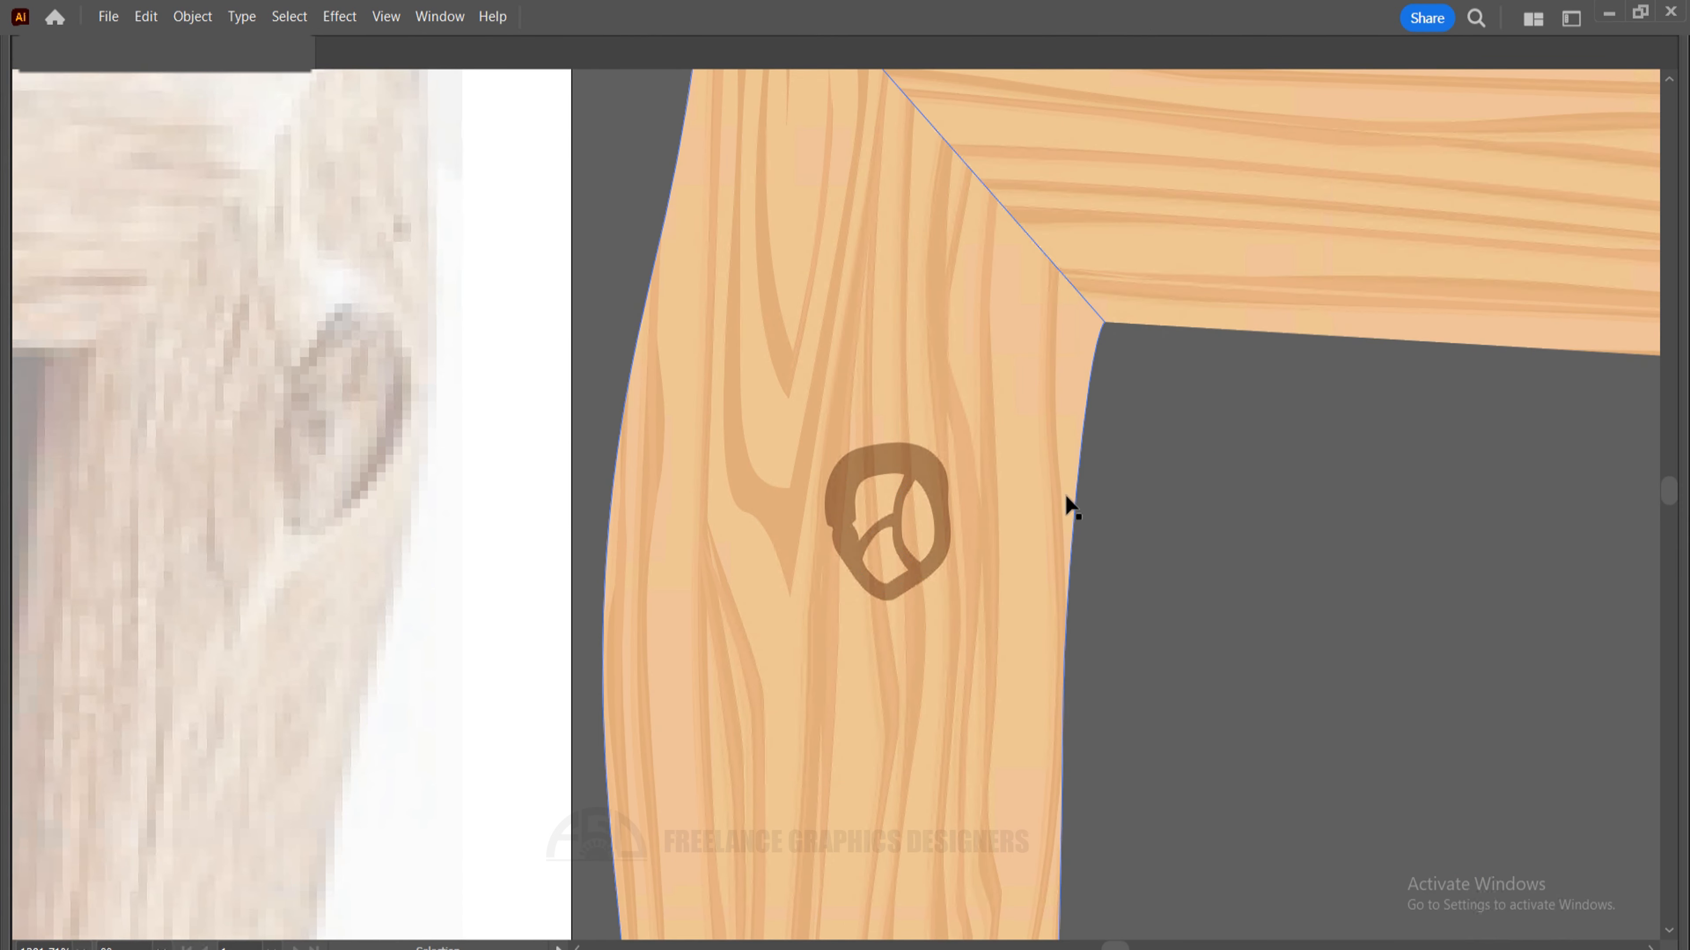
Examine the knot's shading up close and against the whole wooden frame.
{"action": "key", "text": "z"}
{"action": "left_click_drag", "start_coordinate": [864, 464], "coordinate": [1323, 636]}
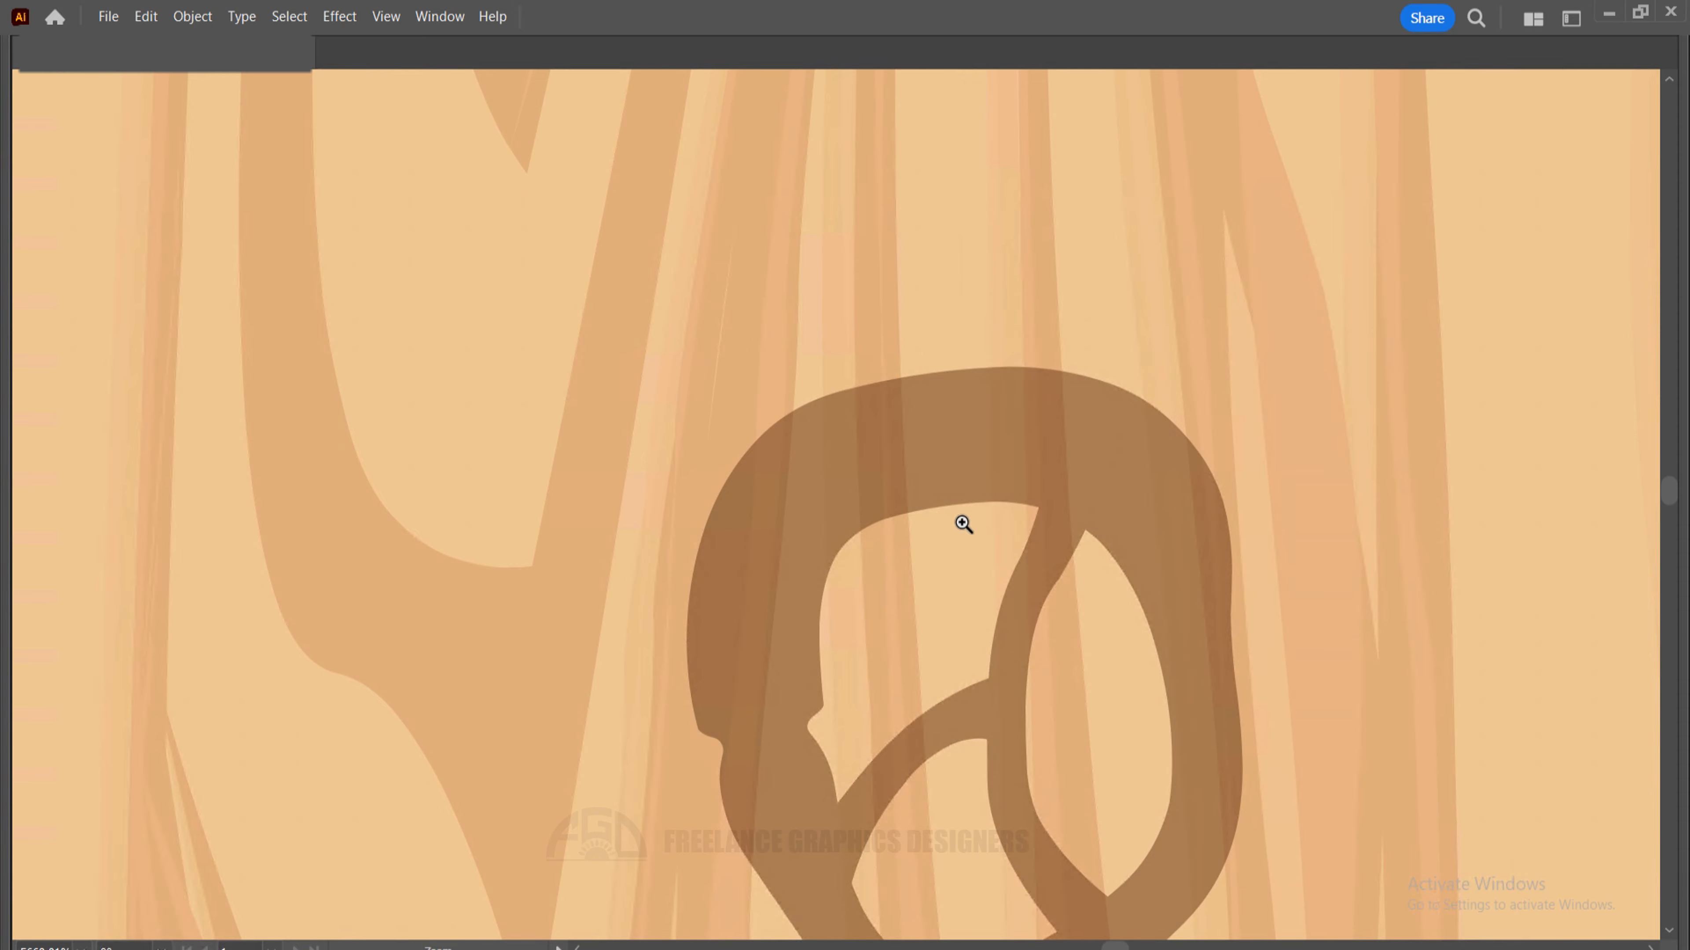
{"action": "key", "text": "ctrl+minus"}
{"action": "key", "text": "ctrl+minus"}
{"action": "key", "text": "ctrl+minus"}
{"action": "key", "text": "ctrl+minus"}
{"action": "key", "text": "ctrl+minus"}
{"action": "key", "text": "ctrl+minus"}
{"action": "key", "text": "ctrl+minus"}
{"action": "key", "text": "ctrl+minus"}
{"action": "key", "text": "ctrl+minus"}
{"action": "key", "text": "ctrl+minus"}
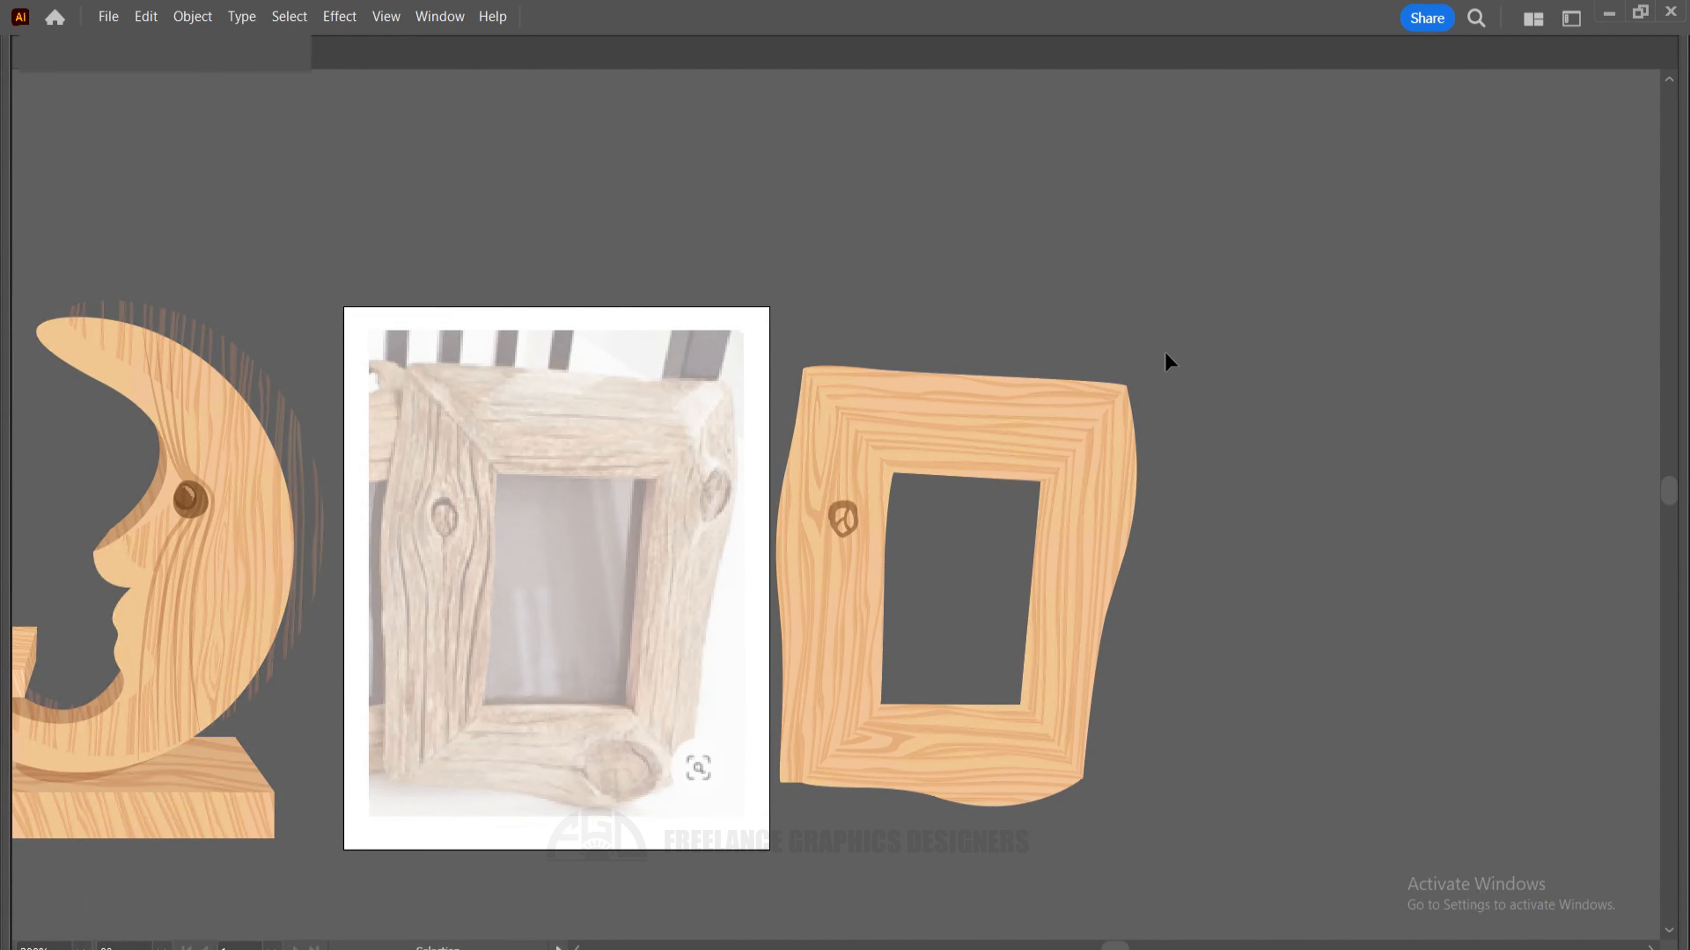
{"action": "key", "text": "space"}
{"action": "left_click_drag", "start_coordinate": [1213, 562], "coordinate": [1195, 500]}
{"action": "left_click_drag", "start_coordinate": [926, 584], "coordinate": [980, 586]}
{"action": "key", "text": "space"}
Select the knot group on the frame's vertical board and set its opacity to 90%.
{"action": "left_click_drag", "start_coordinate": [924, 471], "coordinate": [1179, 573]}
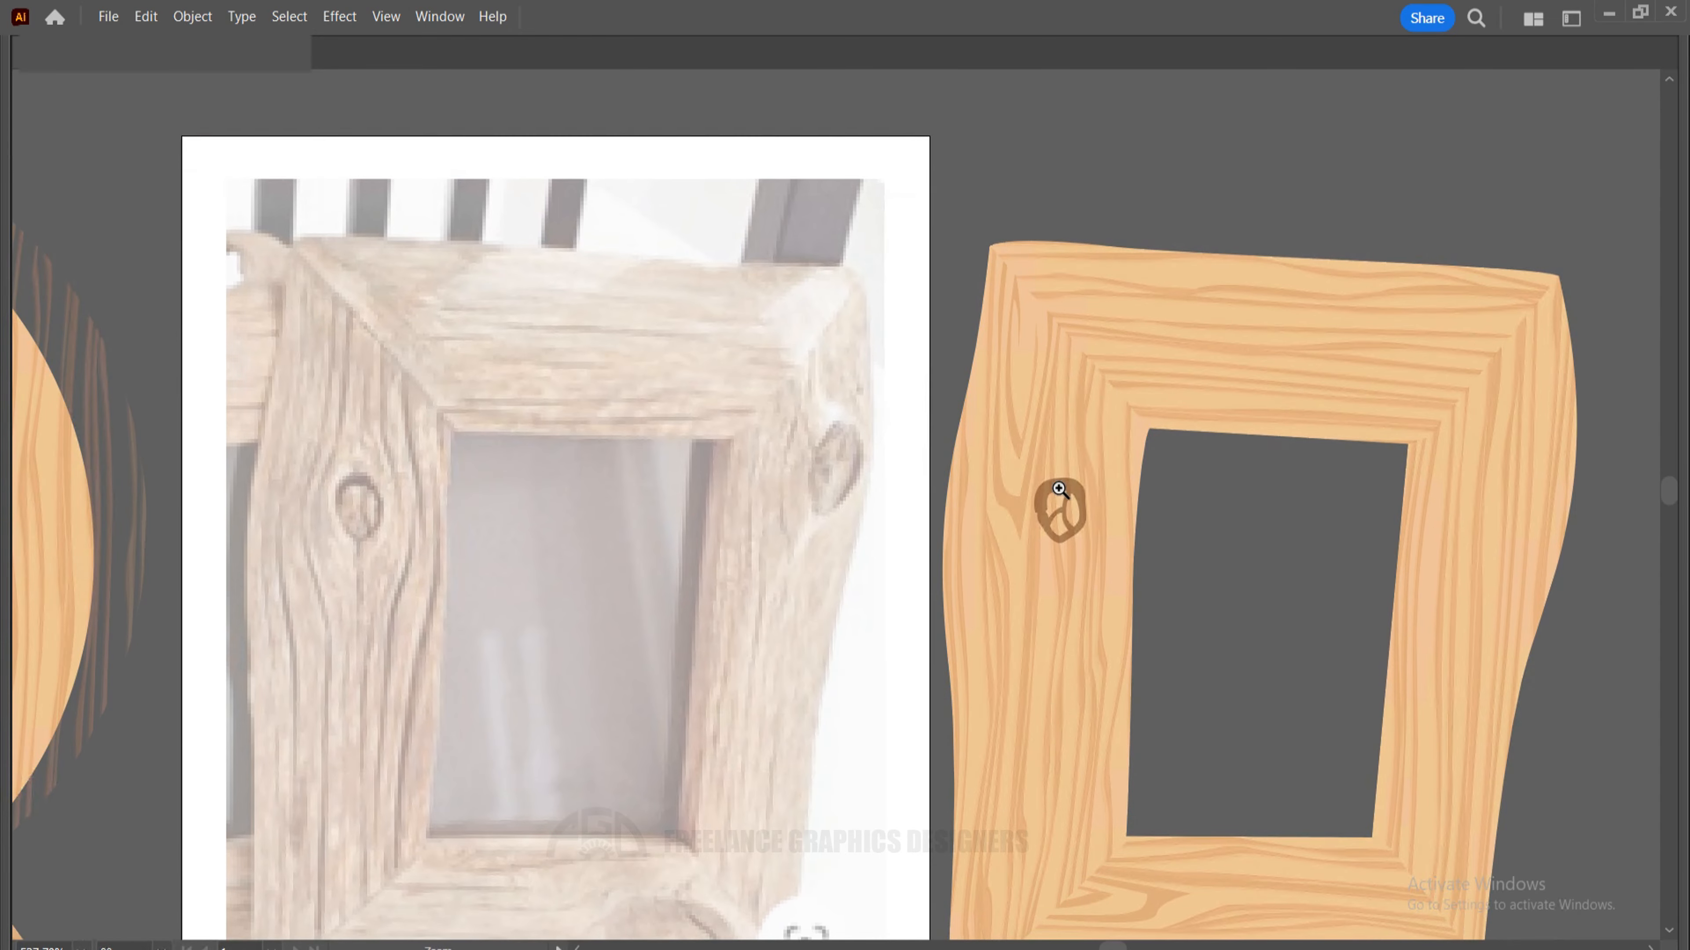
{"action": "key", "text": "ctrl+space"}
{"action": "left_click_drag", "start_coordinate": [1058, 489], "coordinate": [1463, 633]}
{"action": "left_click", "coordinate": [1084, 542]}
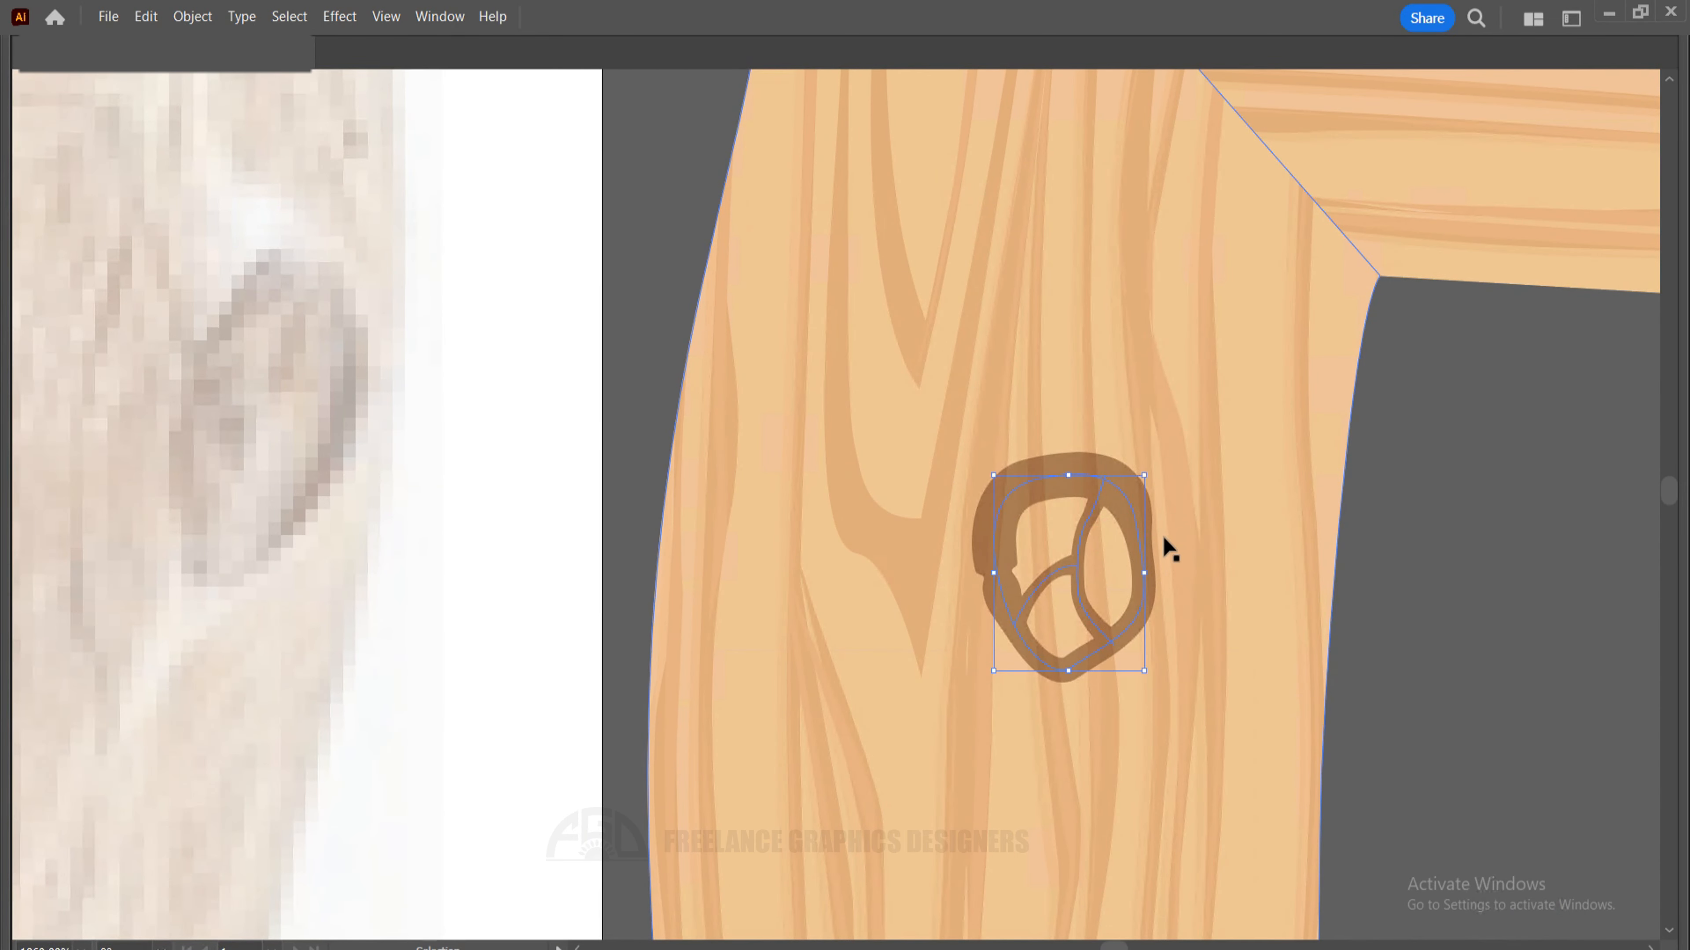
{"action": "key", "text": "shift+F8"}
{"action": "key", "text": "Tab"}
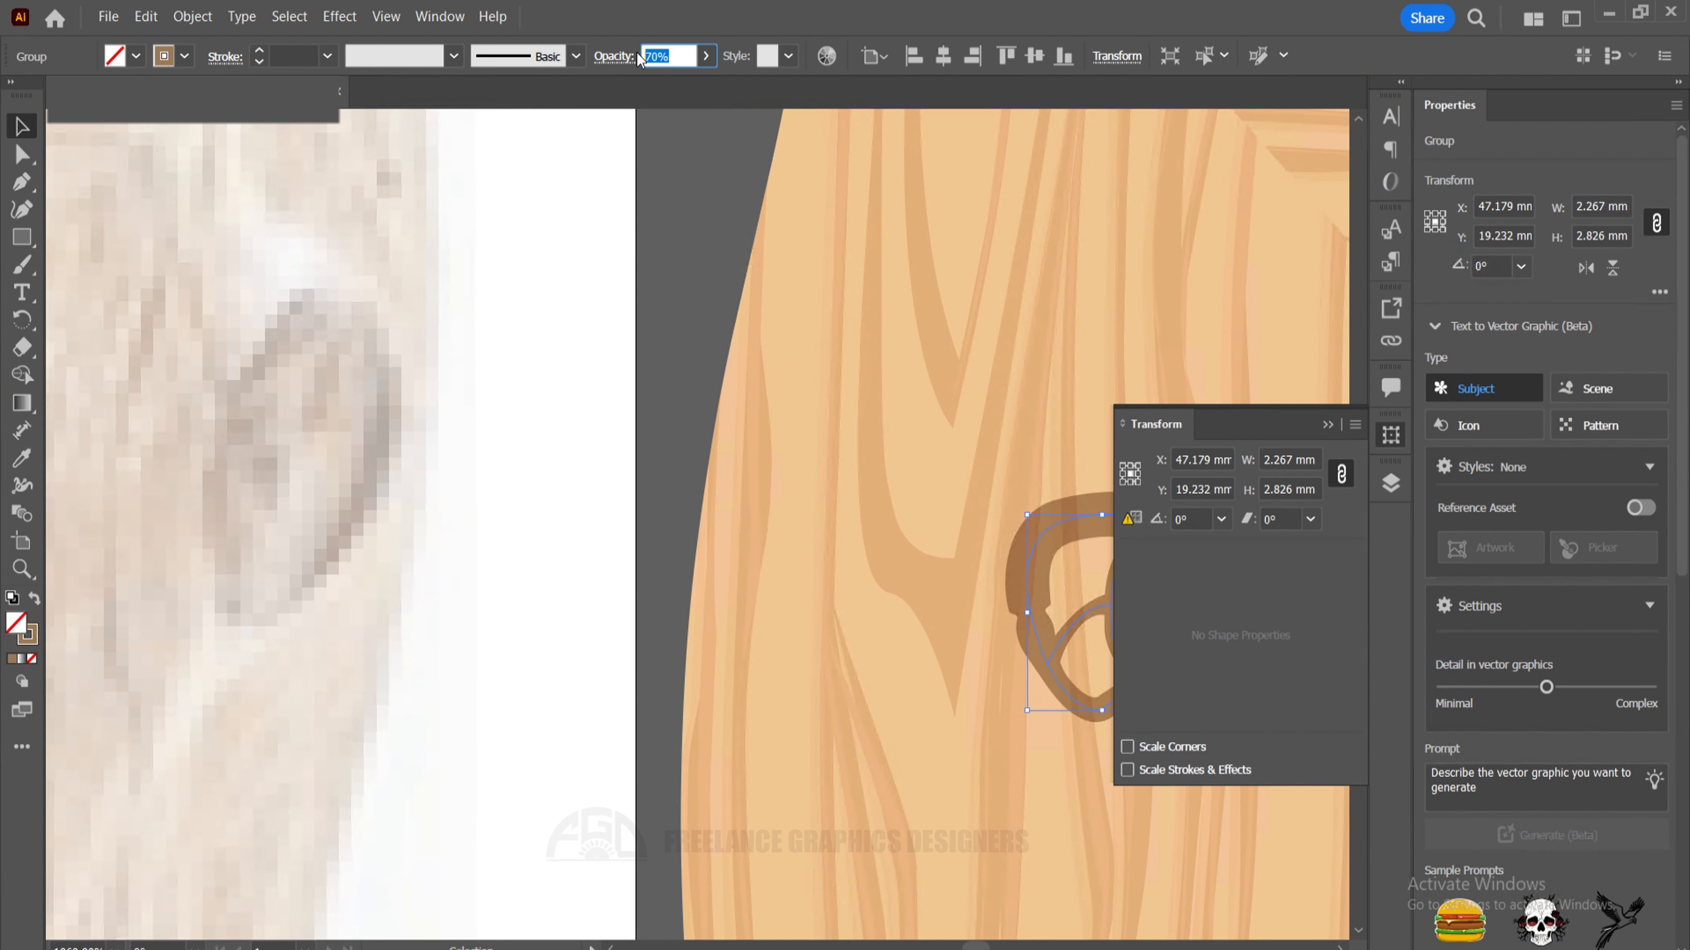
{"action": "type", "text": "90"}
{"action": "key", "text": "Return"}
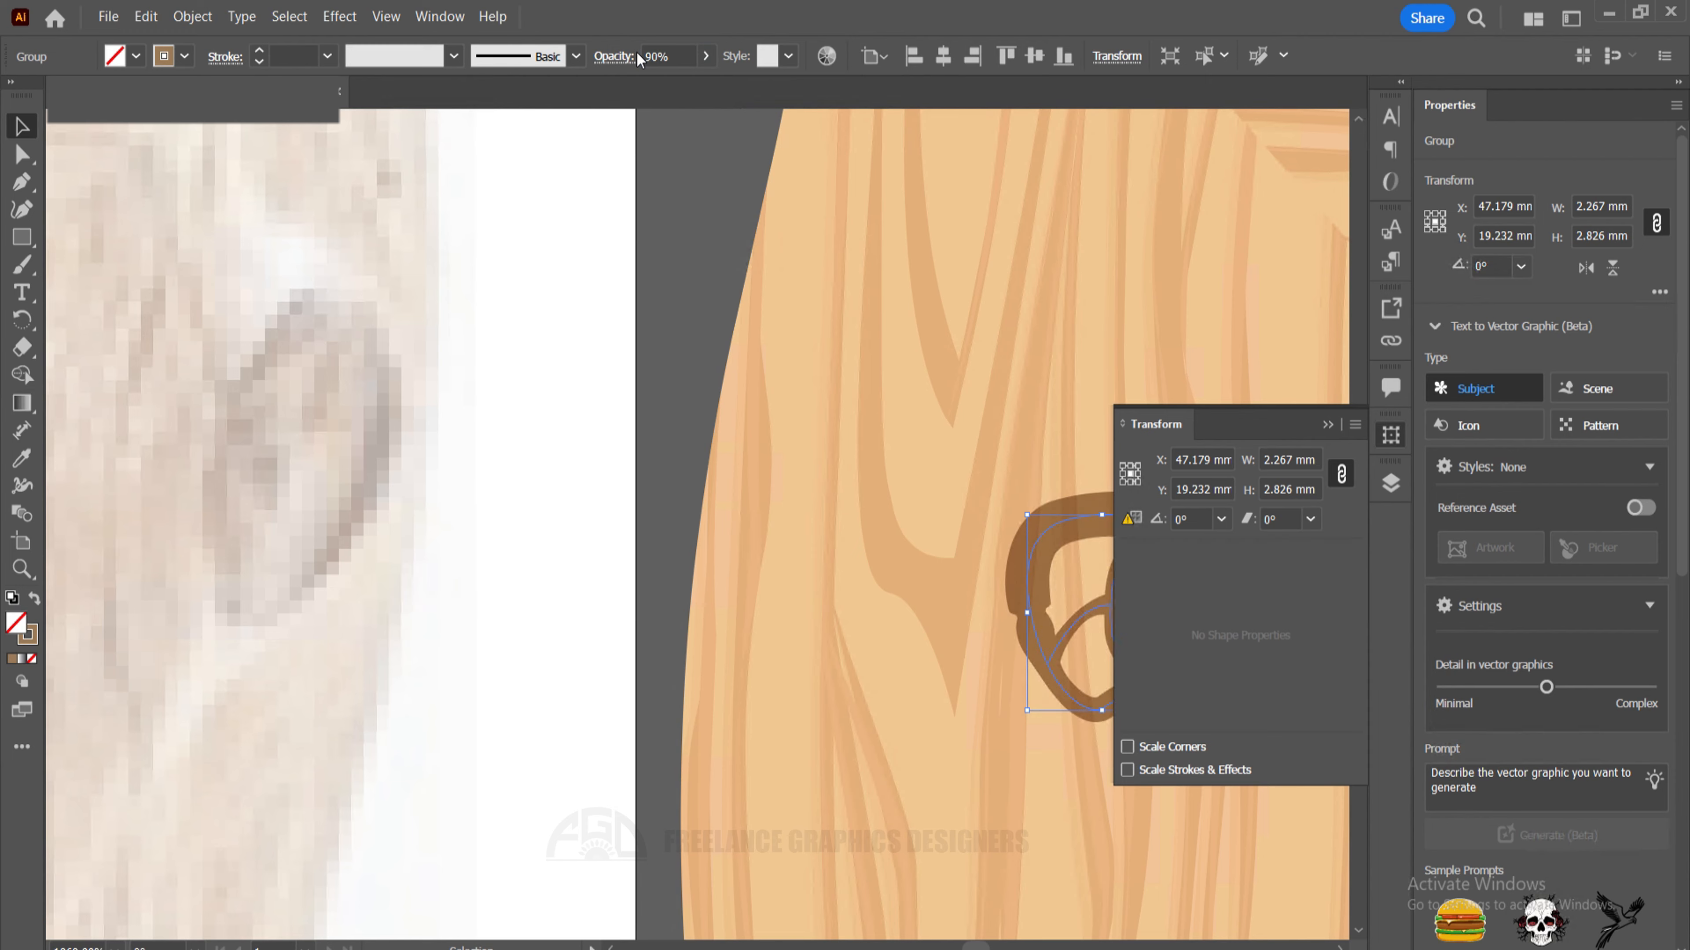
{"action": "key", "text": "Tab"}
Trace a curved wood-grain line about 7.8 mm tall beside the knot on the reference photo with the Pen tool.
{"action": "key", "text": "ctrl+0"}
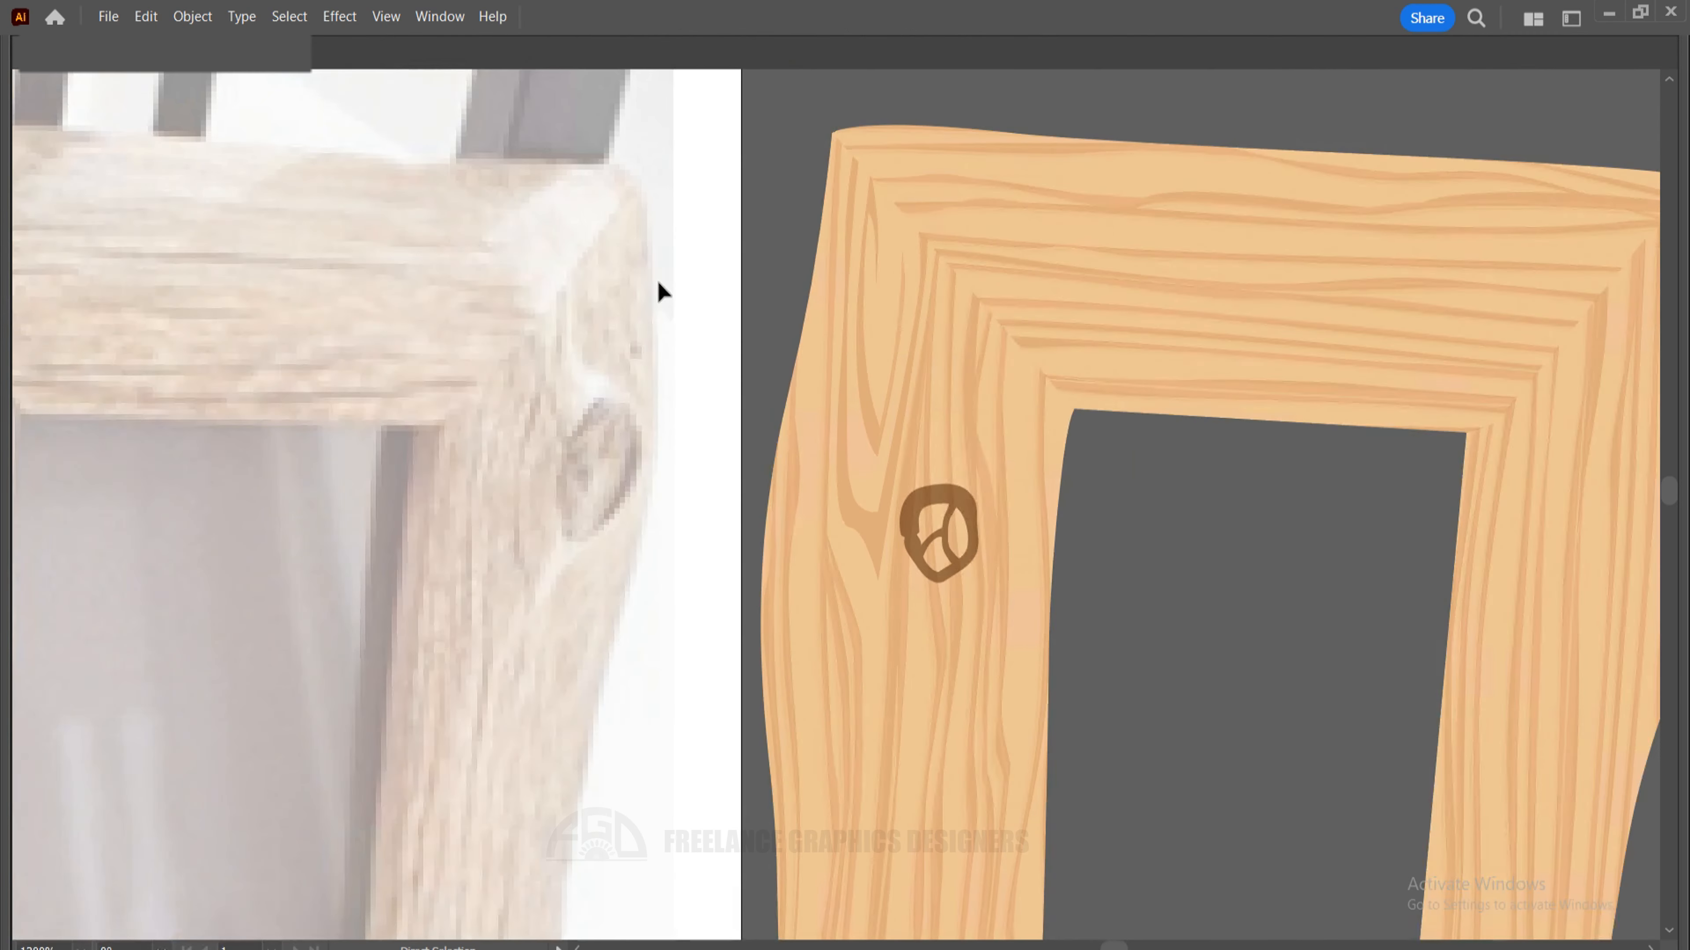
{"action": "left_click_drag", "start_coordinate": [743, 494], "coordinate": [1096, 248]}
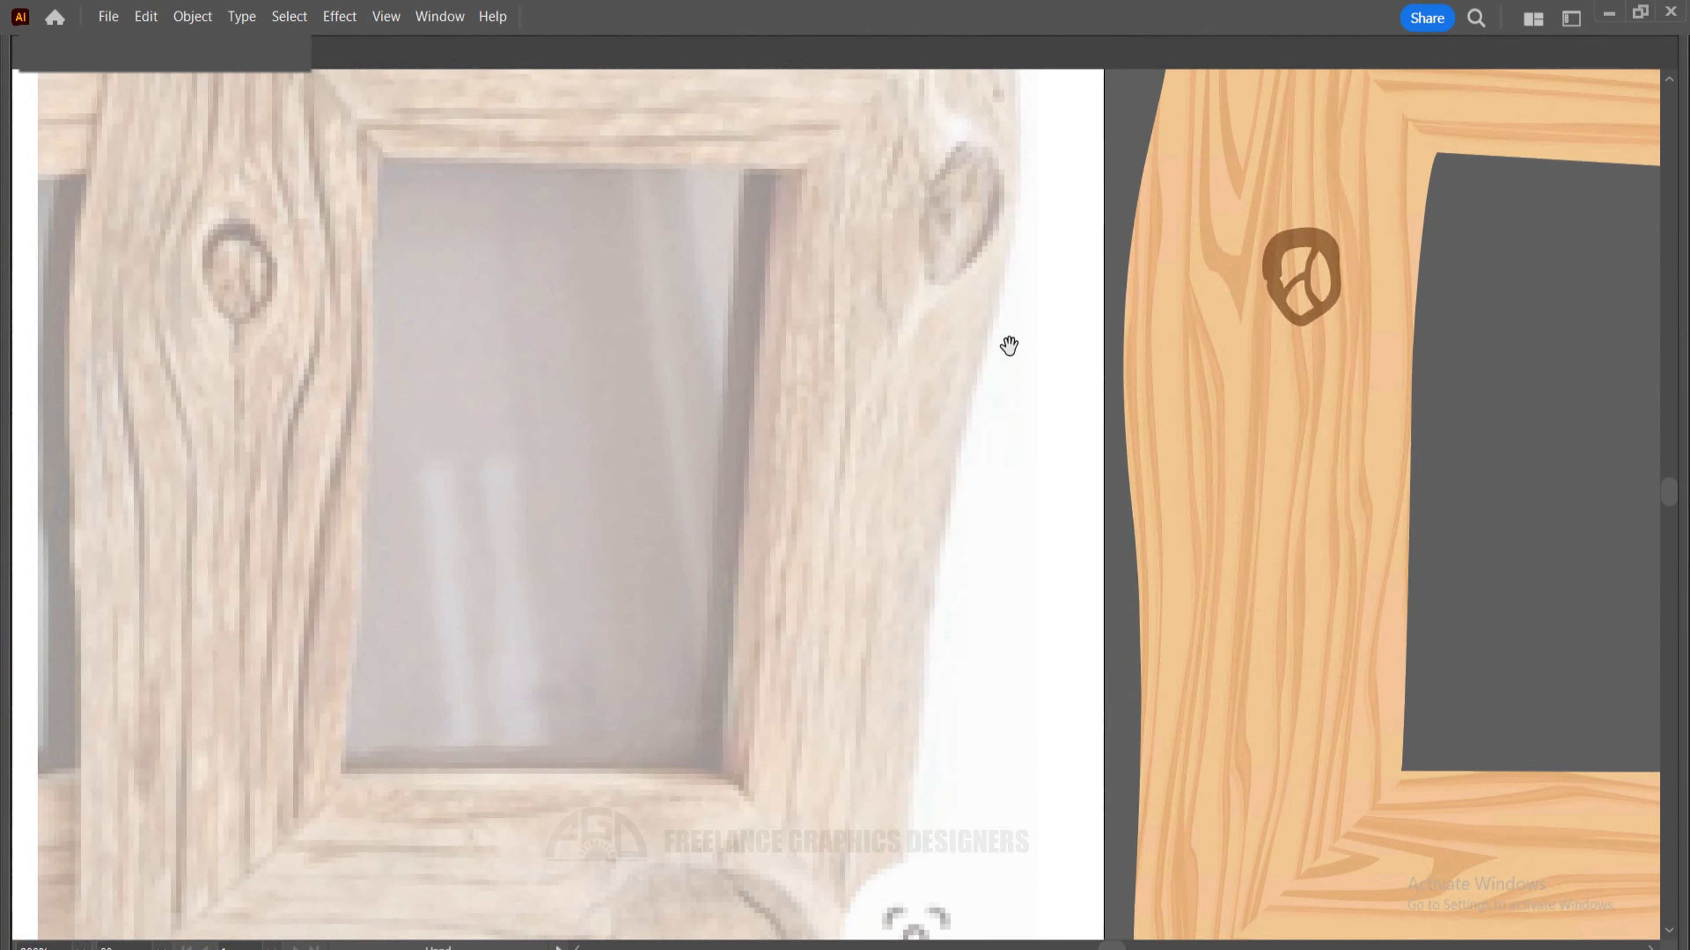
{"action": "left_click_drag", "start_coordinate": [1026, 293], "coordinate": [1007, 484]}
{"action": "left_click_drag", "start_coordinate": [1097, 455], "coordinate": [1236, 436]}
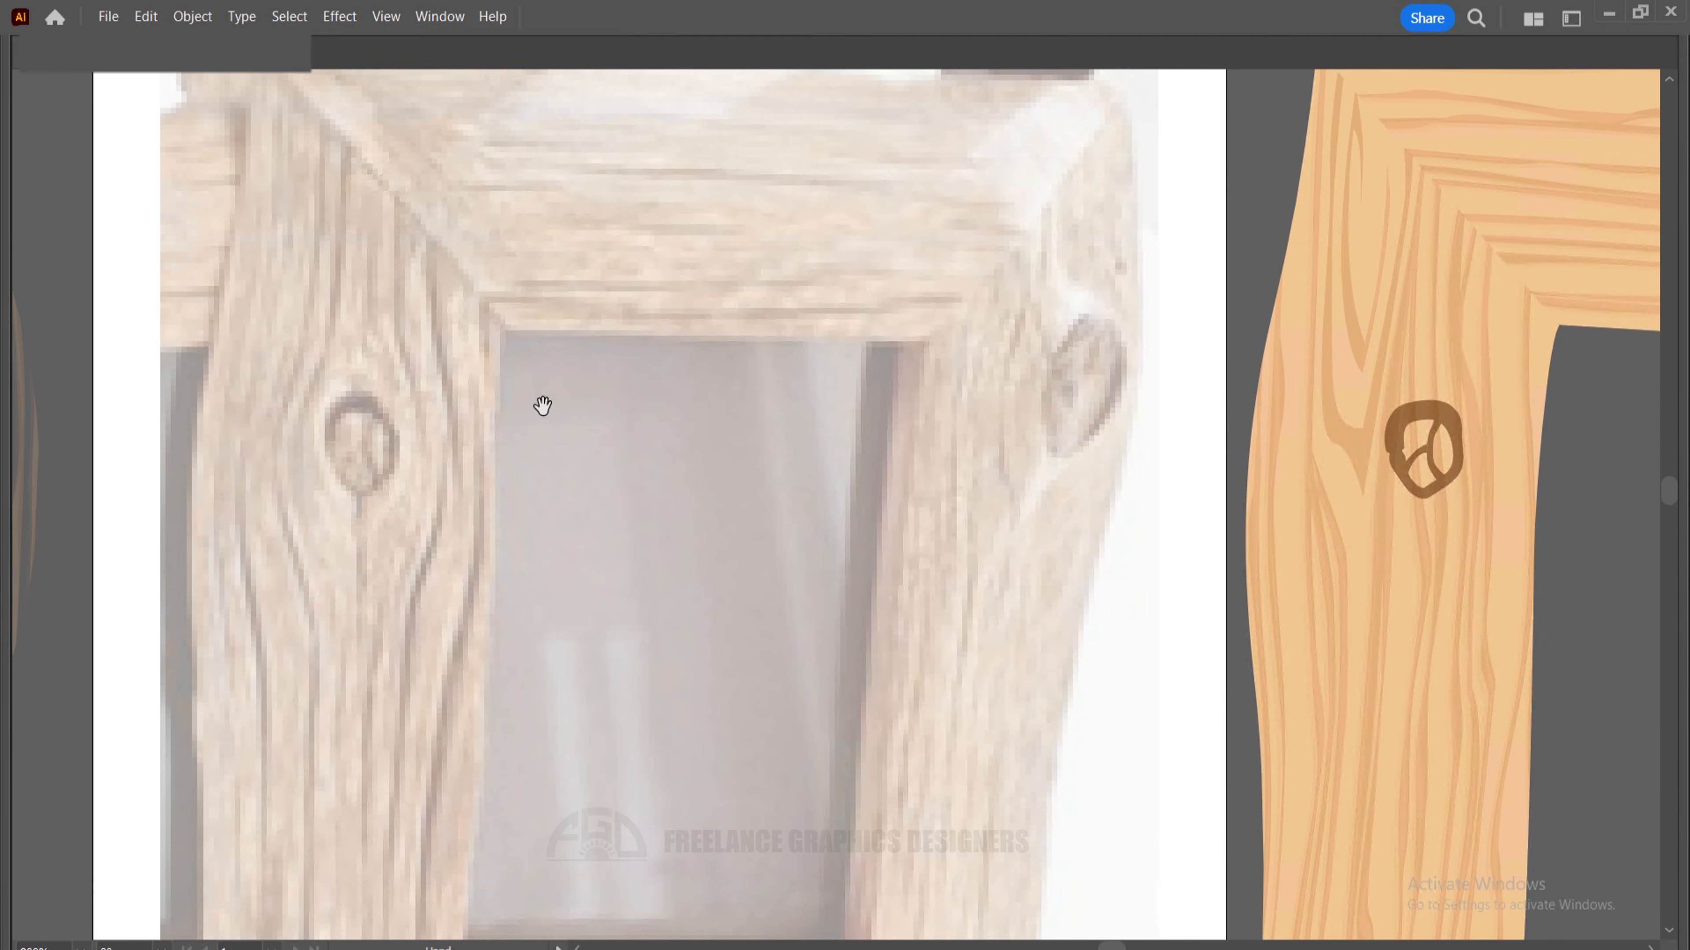
{"action": "left_click_drag", "start_coordinate": [501, 539], "coordinate": [774, 464]}
{"action": "key", "text": "p"}
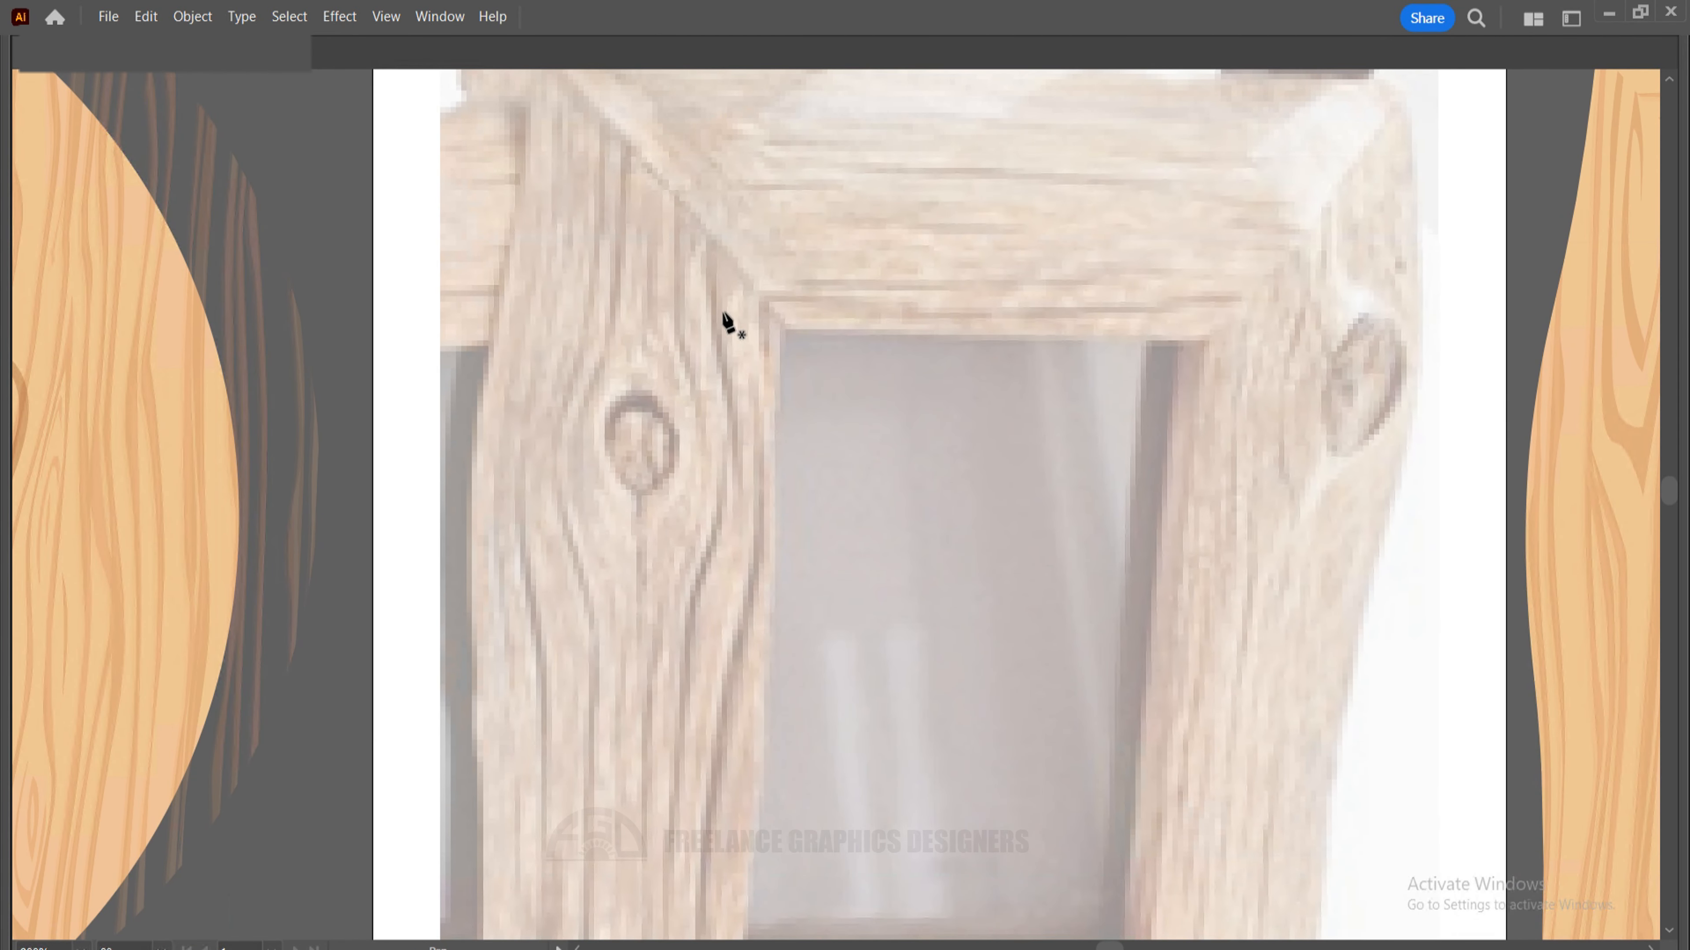
{"action": "left_click", "coordinate": [712, 248]}
{"action": "left_click", "coordinate": [727, 374]}
{"action": "mouse_move", "coordinate": [731, 453]}
{"action": "left_mouse_down"}
{"action": "mouse_move", "coordinate": [736, 480]}
{"action": "mouse_move", "coordinate": [1029, 427]}
{"action": "mouse_move", "coordinate": [889, 441]}
{"action": "left_mouse_up"}
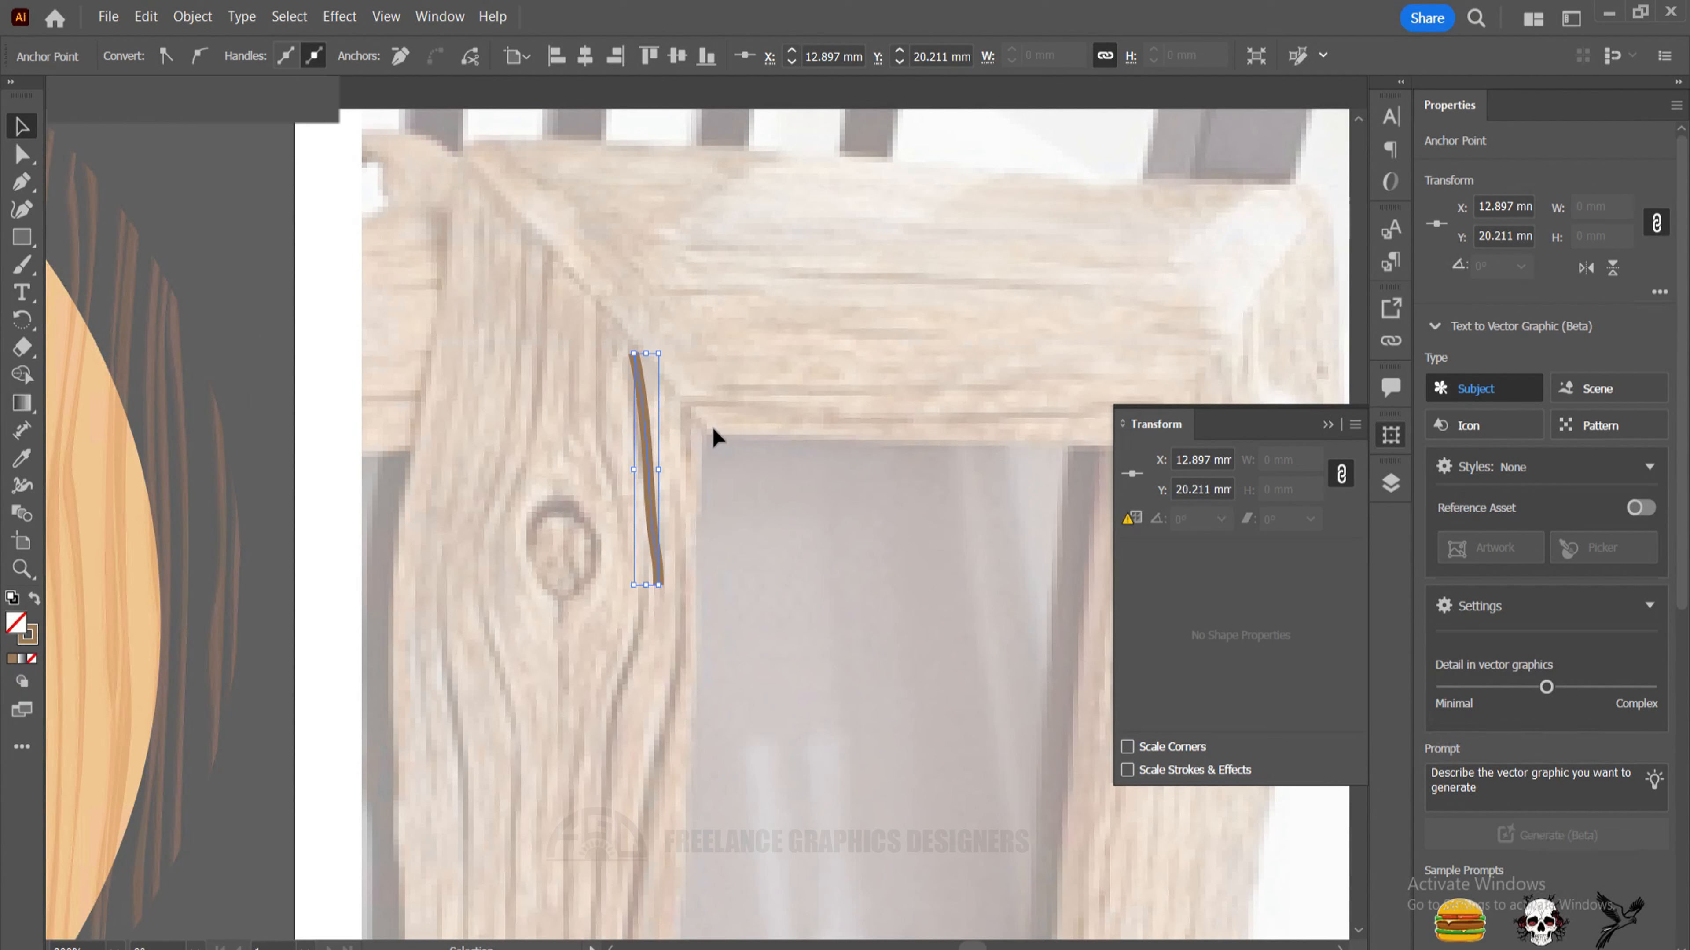
Give the new grain line the lens-shaped width profile that tapers at both ends.
{"action": "left_click", "coordinate": [640, 396]}
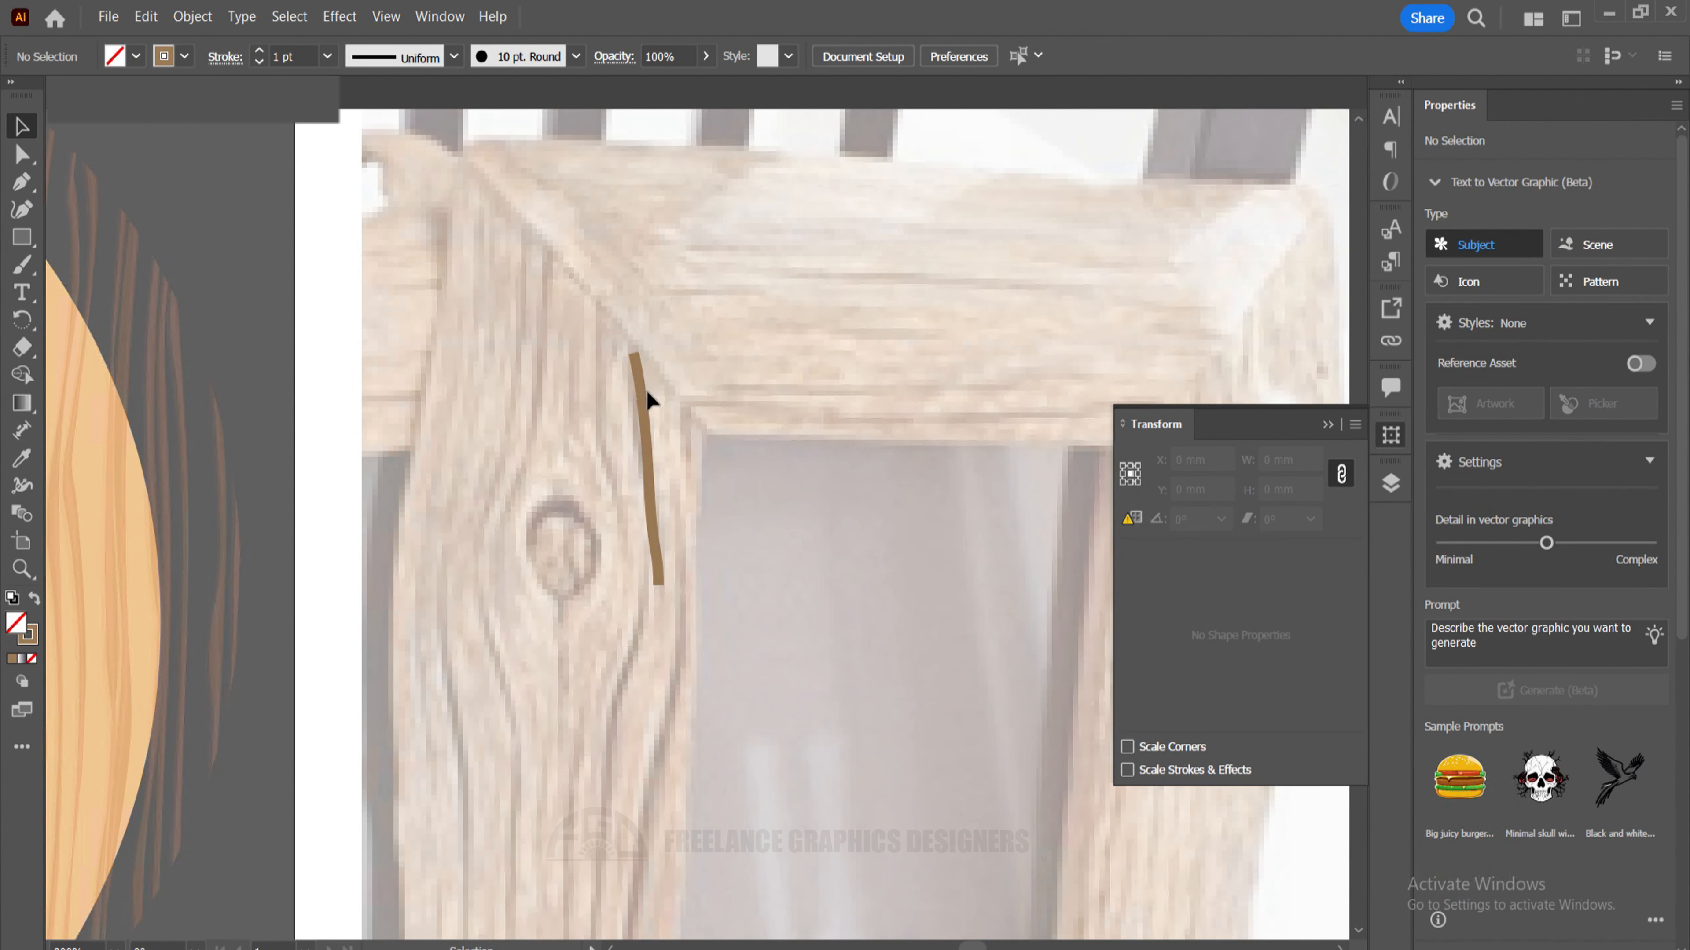
{"action": "left_click", "coordinate": [416, 55]}
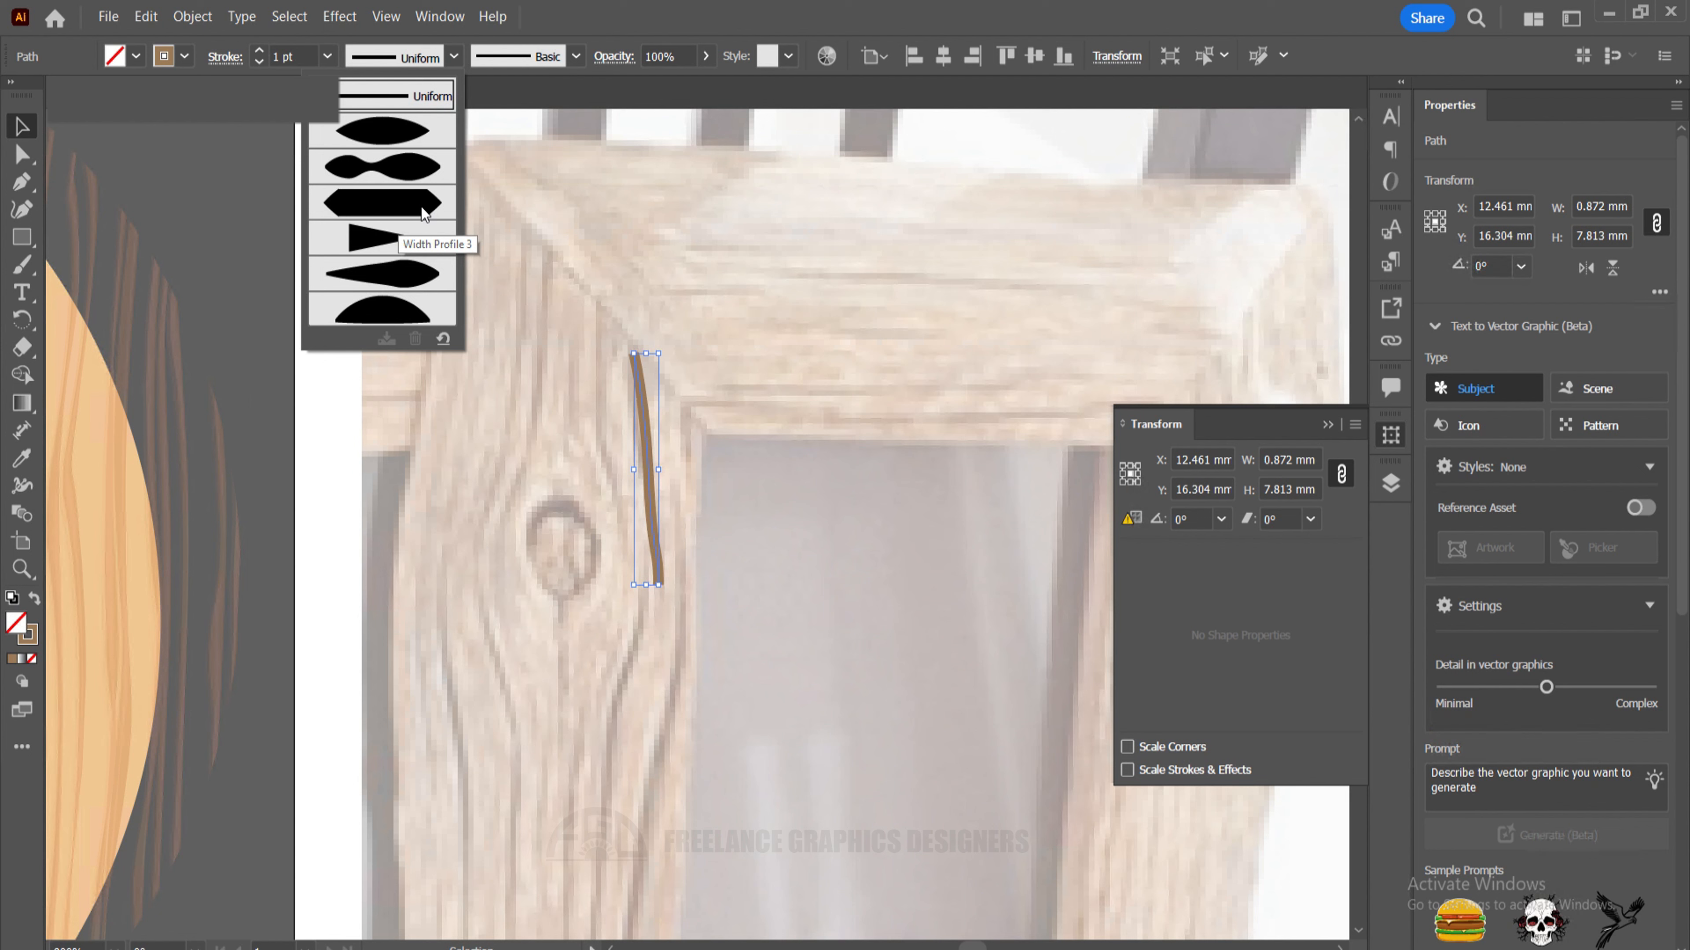
{"action": "left_click", "coordinate": [406, 136]}
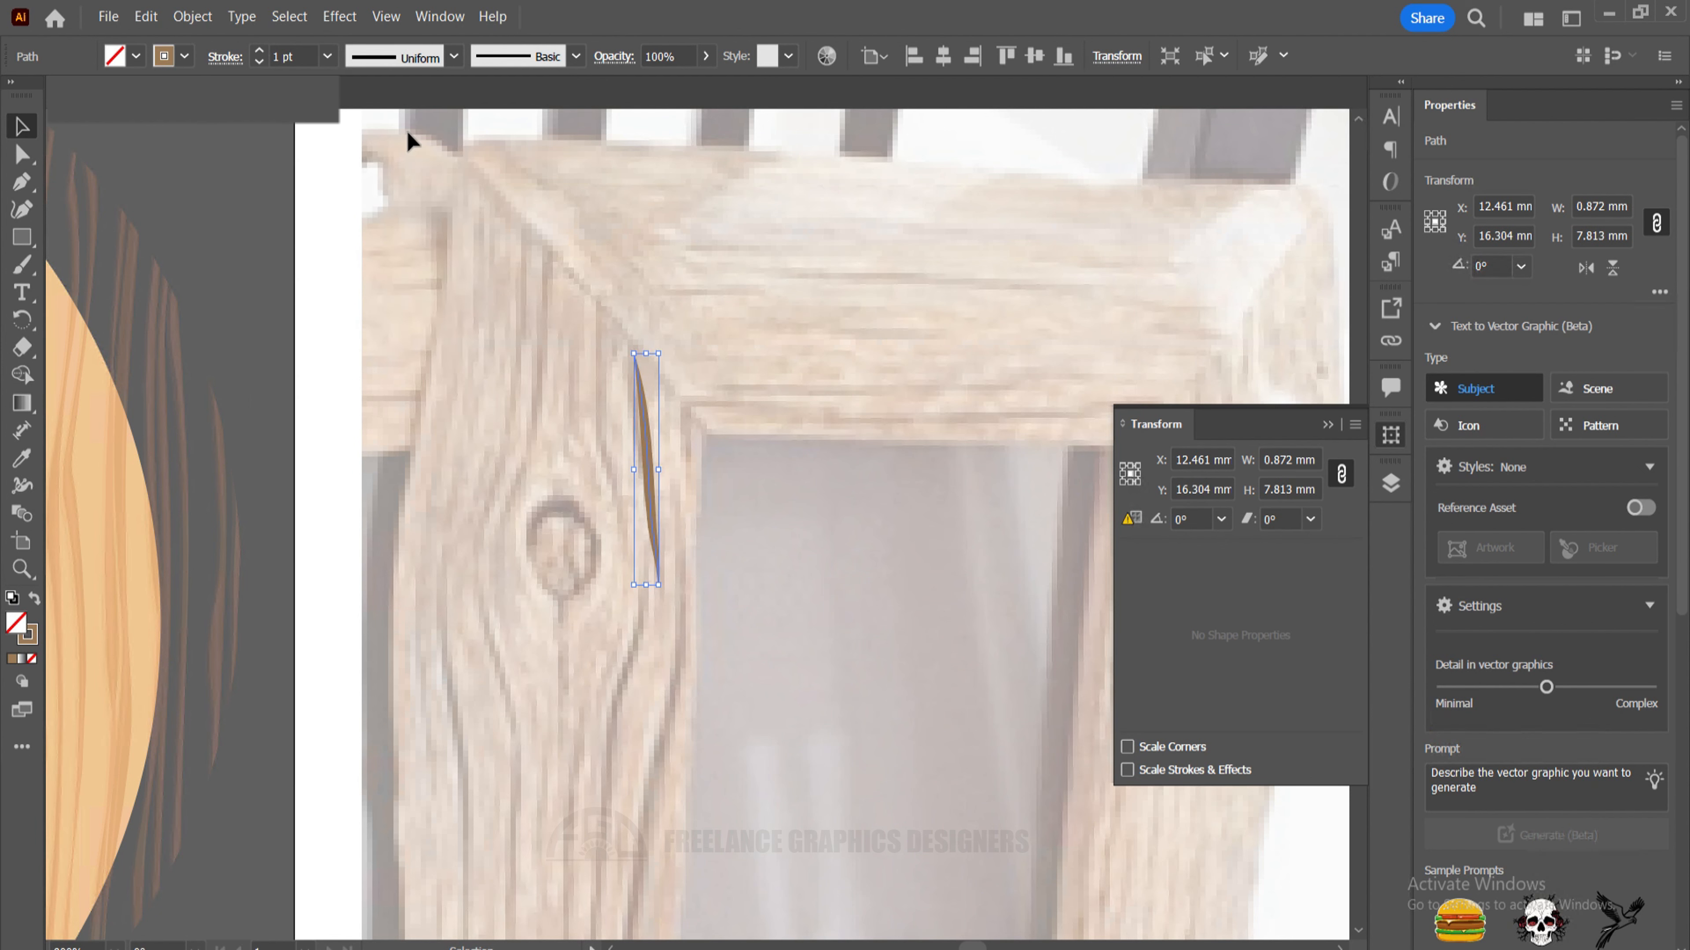
{"action": "left_click", "coordinate": [713, 540]}
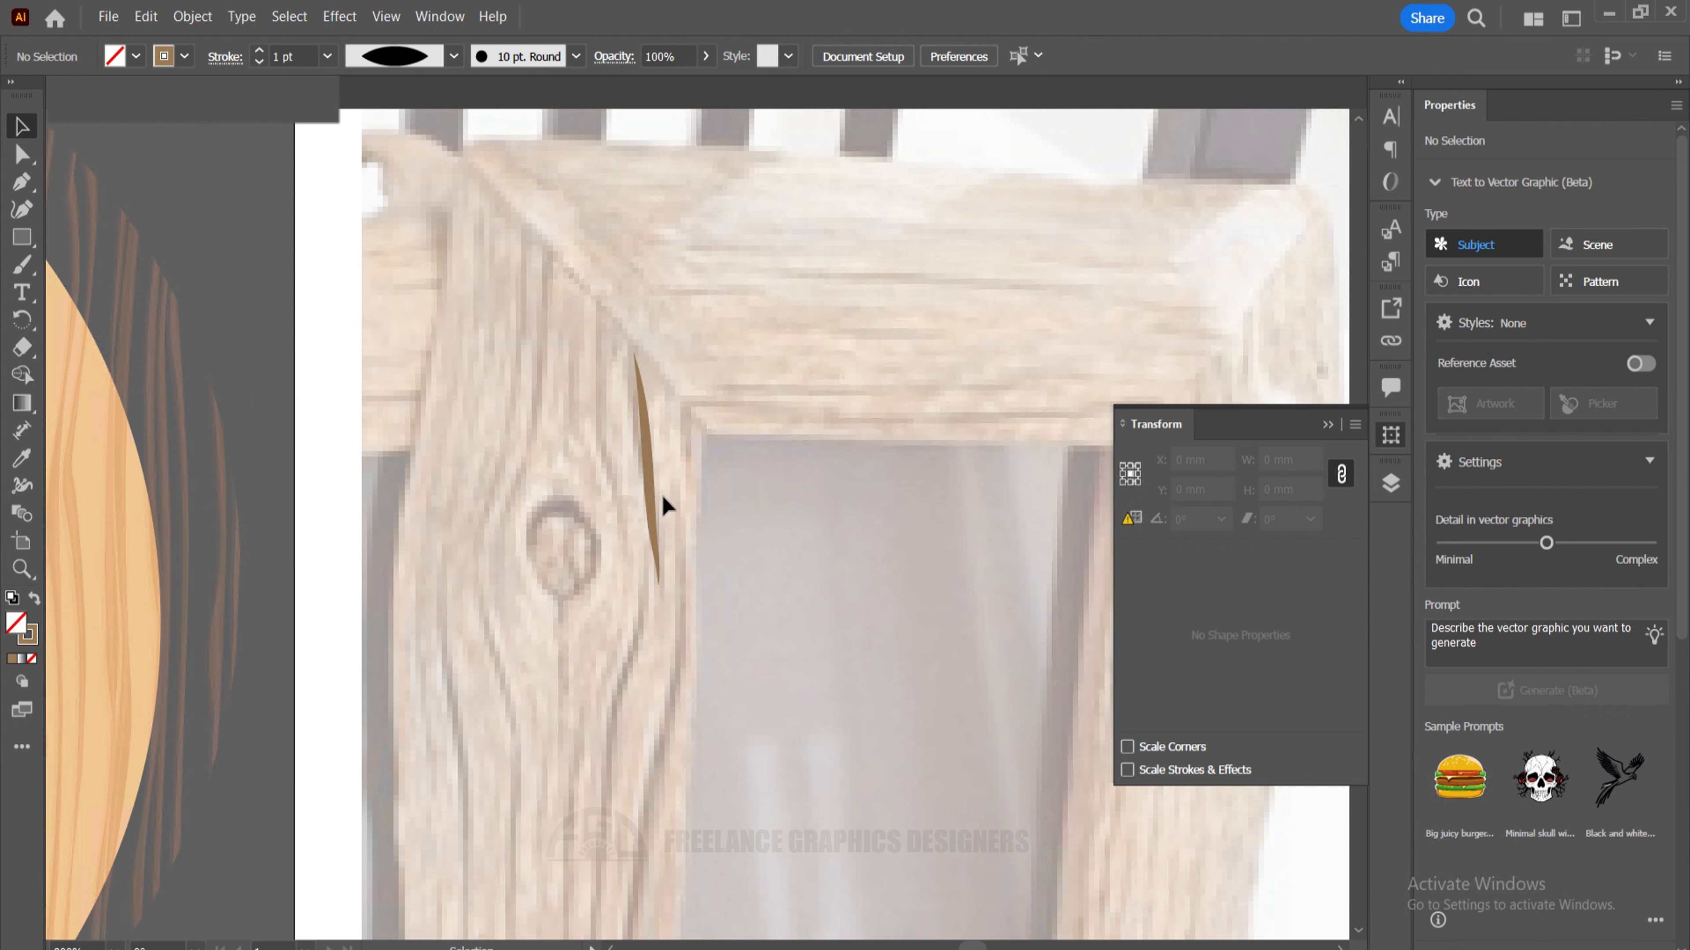
Set the tapered grain line's stroke weight to 0.75 pt.
{"action": "left_click", "coordinate": [659, 556]}
{"action": "scroll", "coordinate": [802, 496], "scroll_direction": "down", "scroll_amount": 2}
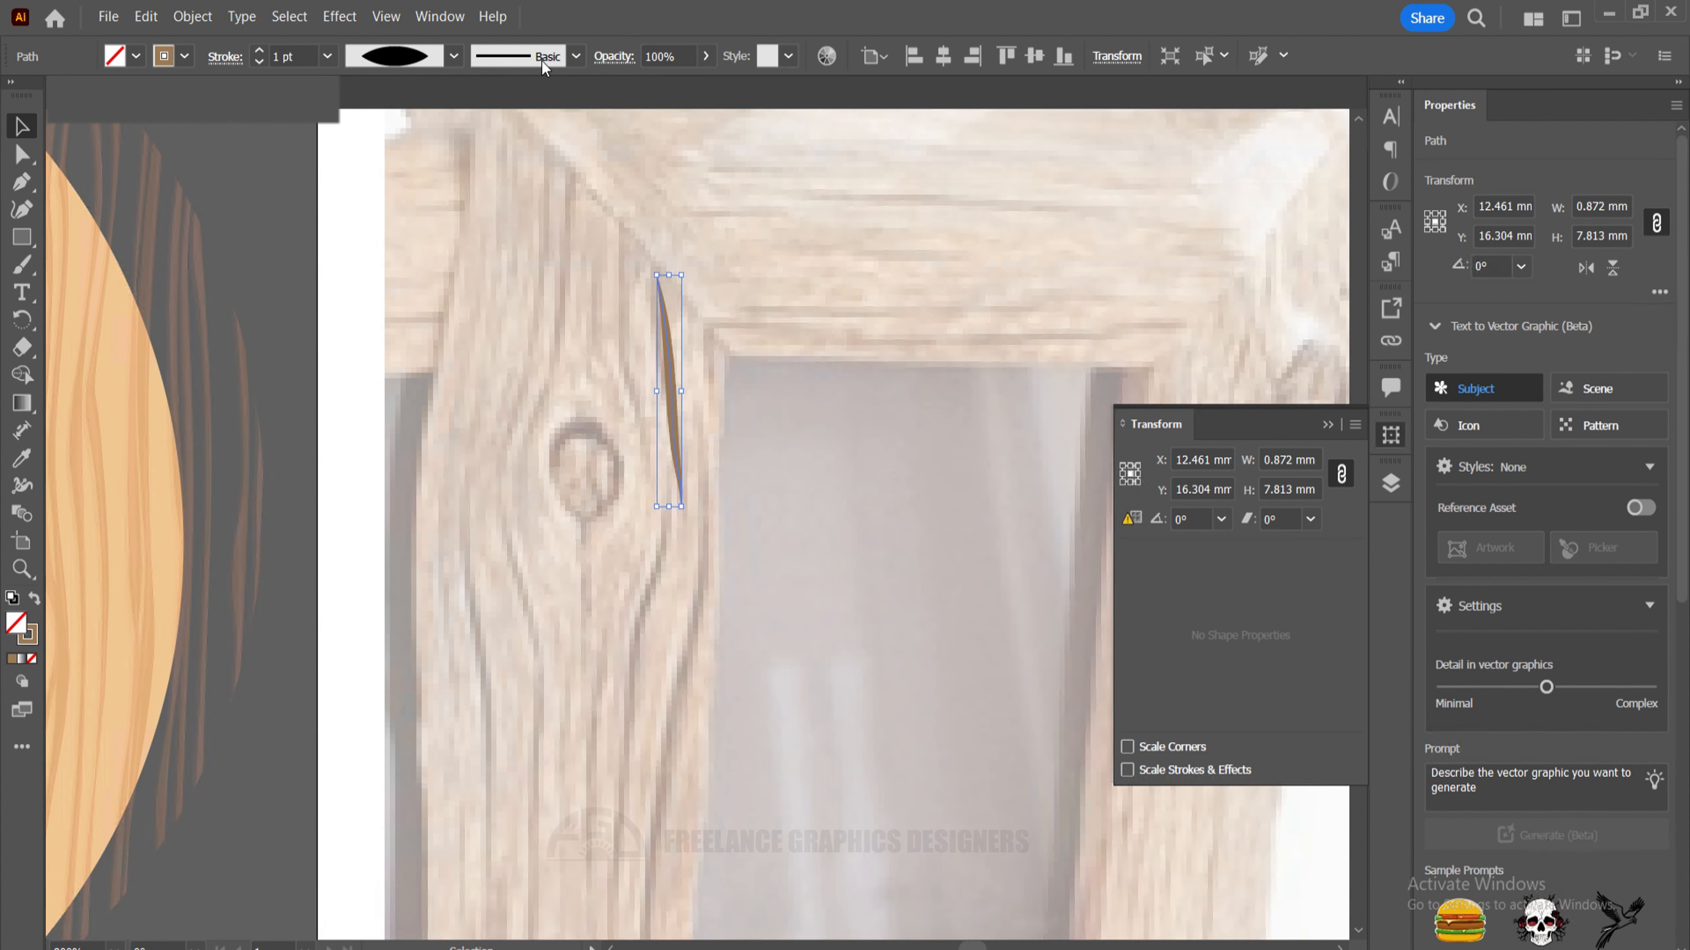
{"action": "left_click", "coordinate": [285, 56]}
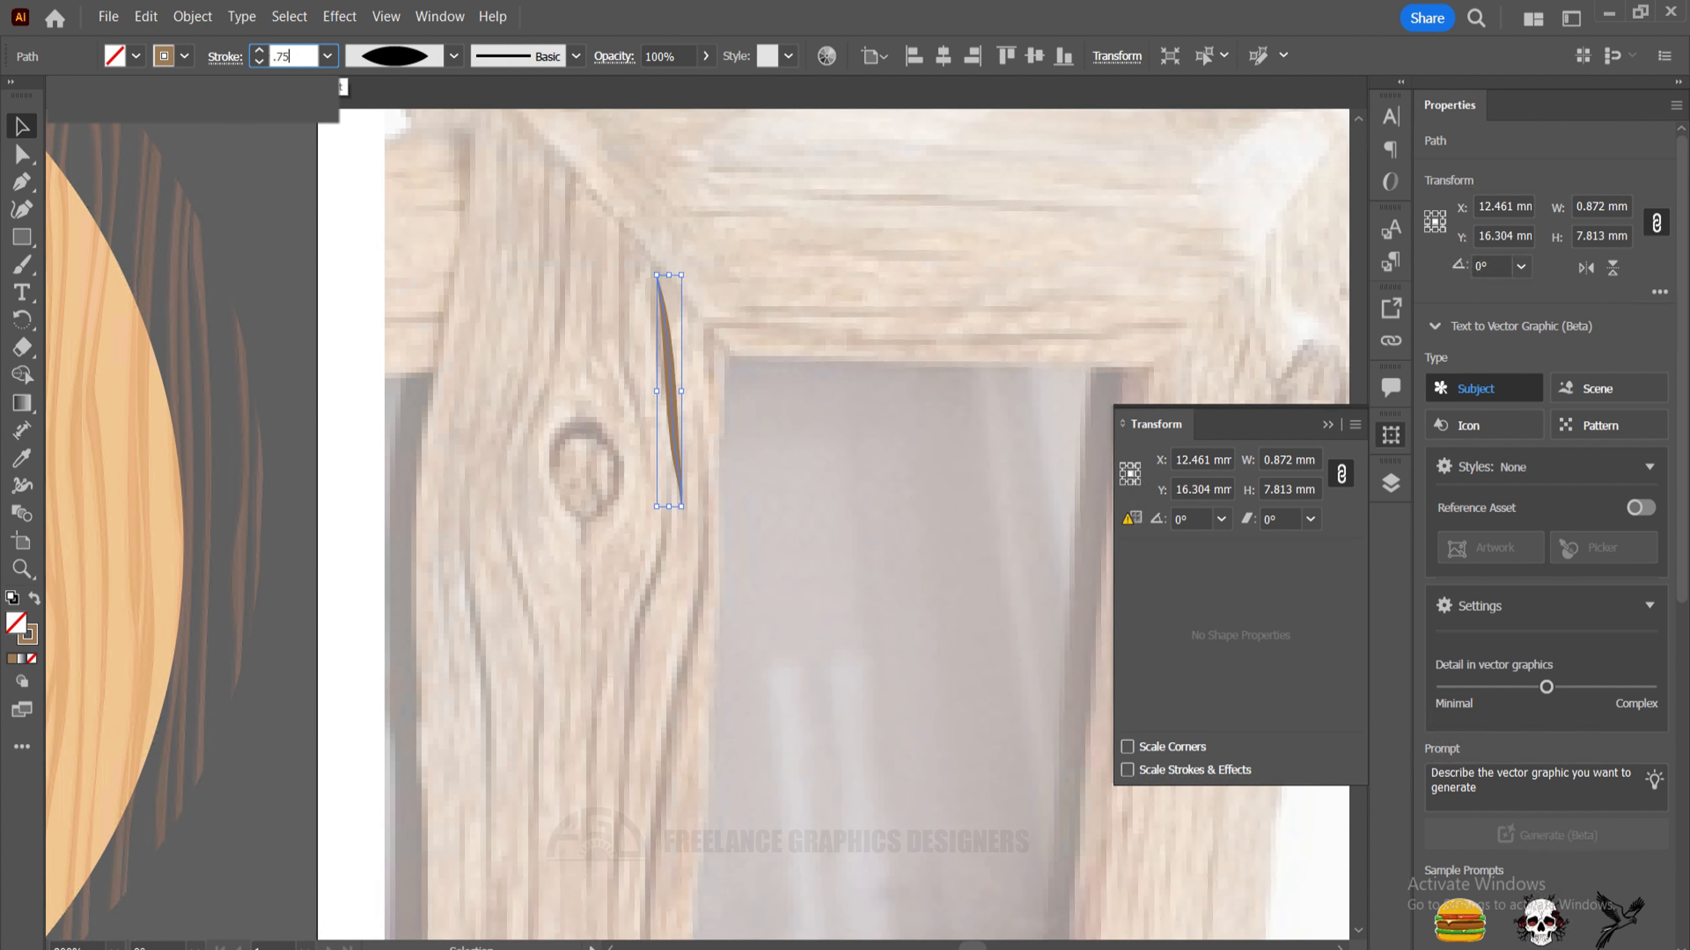
{"action": "key", "text": "Return"}
{"action": "left_click", "coordinate": [774, 361]}
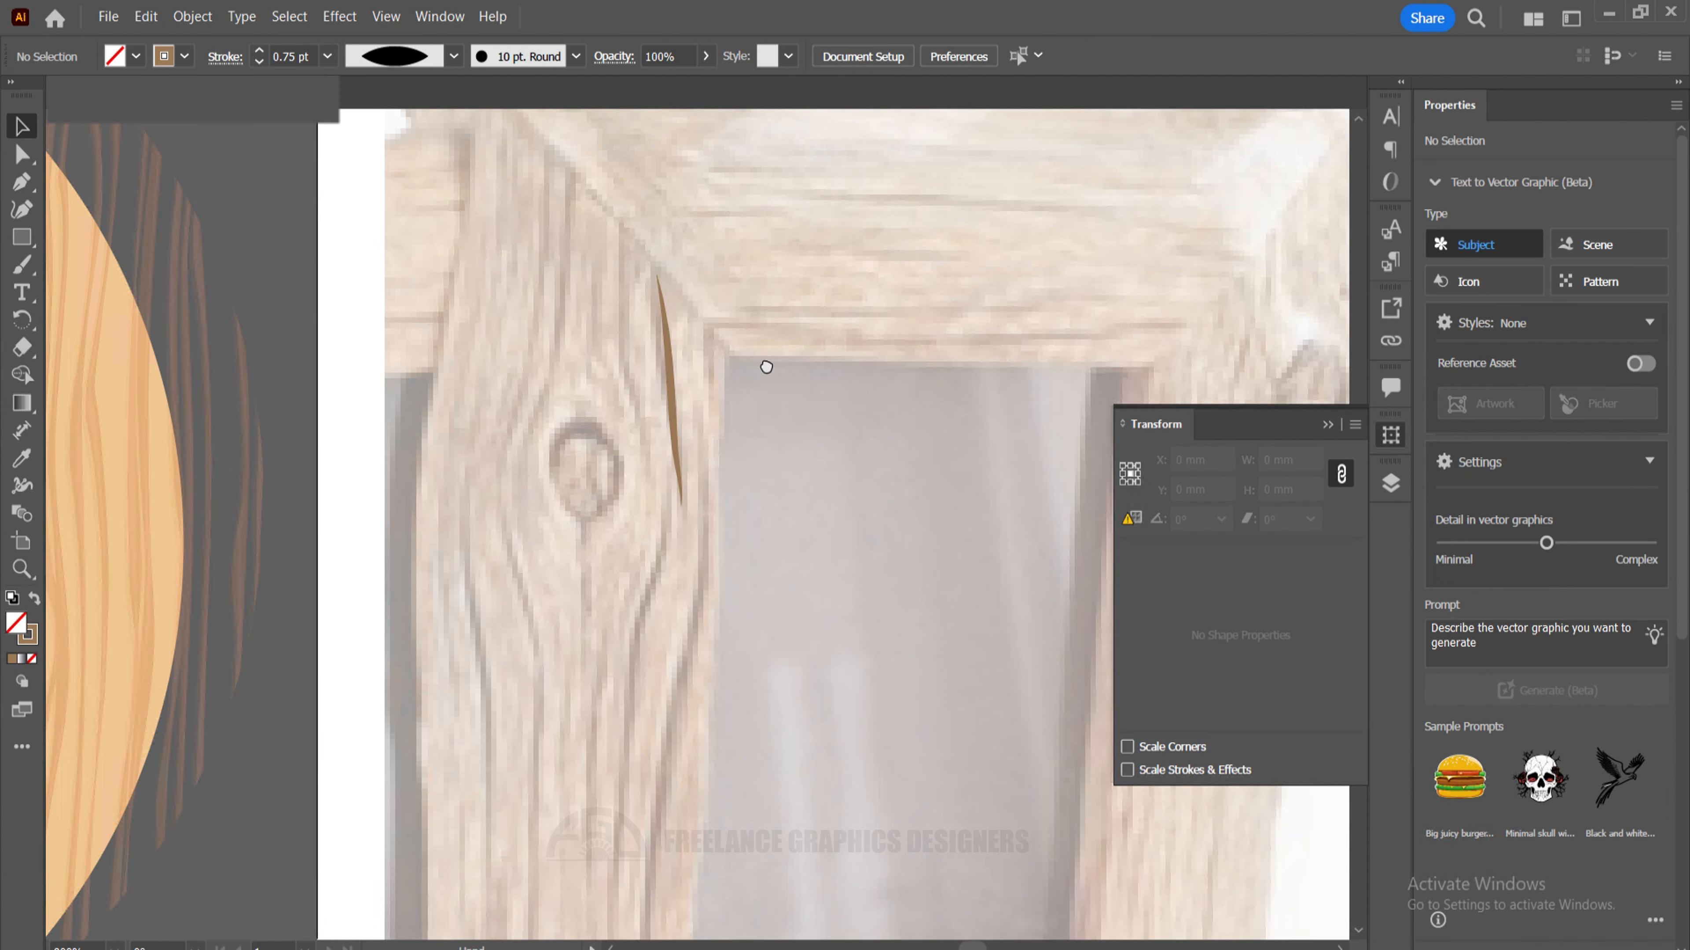
{"action": "scroll", "coordinate": [766, 366], "scroll_direction": "down", "scroll_amount": 2}
{"action": "left_click", "coordinate": [729, 357]}
{"action": "left_click_drag", "start_coordinate": [848, 423], "coordinate": [858, 473]}
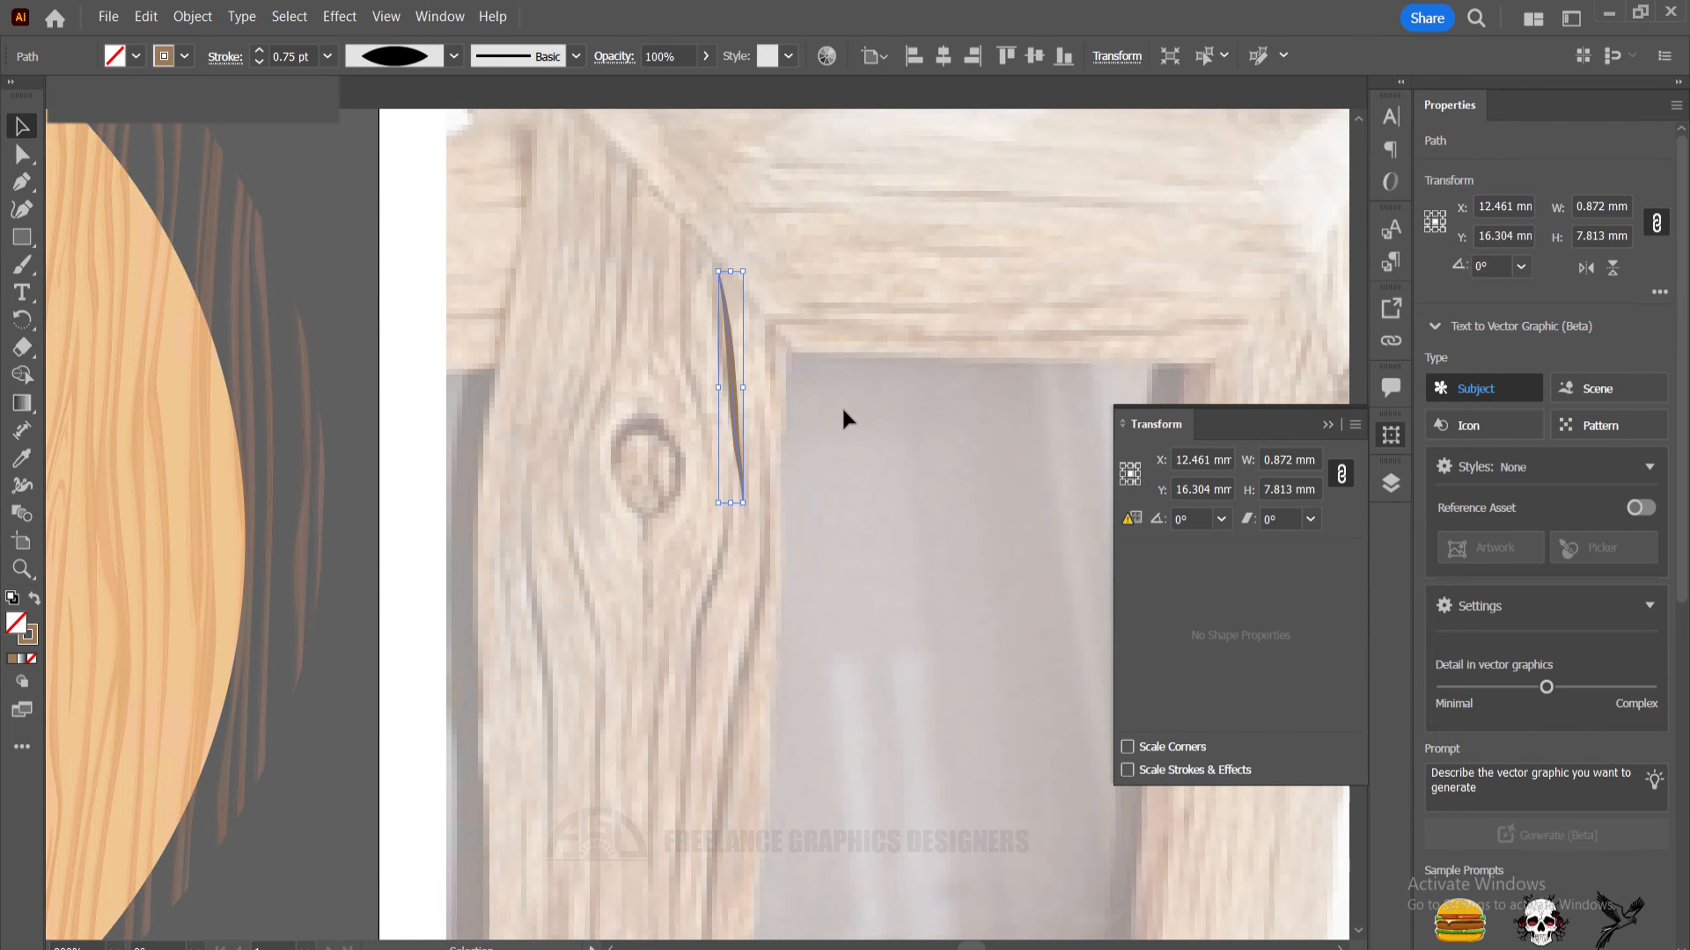
{"action": "left_click", "coordinate": [844, 392]}
{"action": "left_click", "coordinate": [736, 434]}
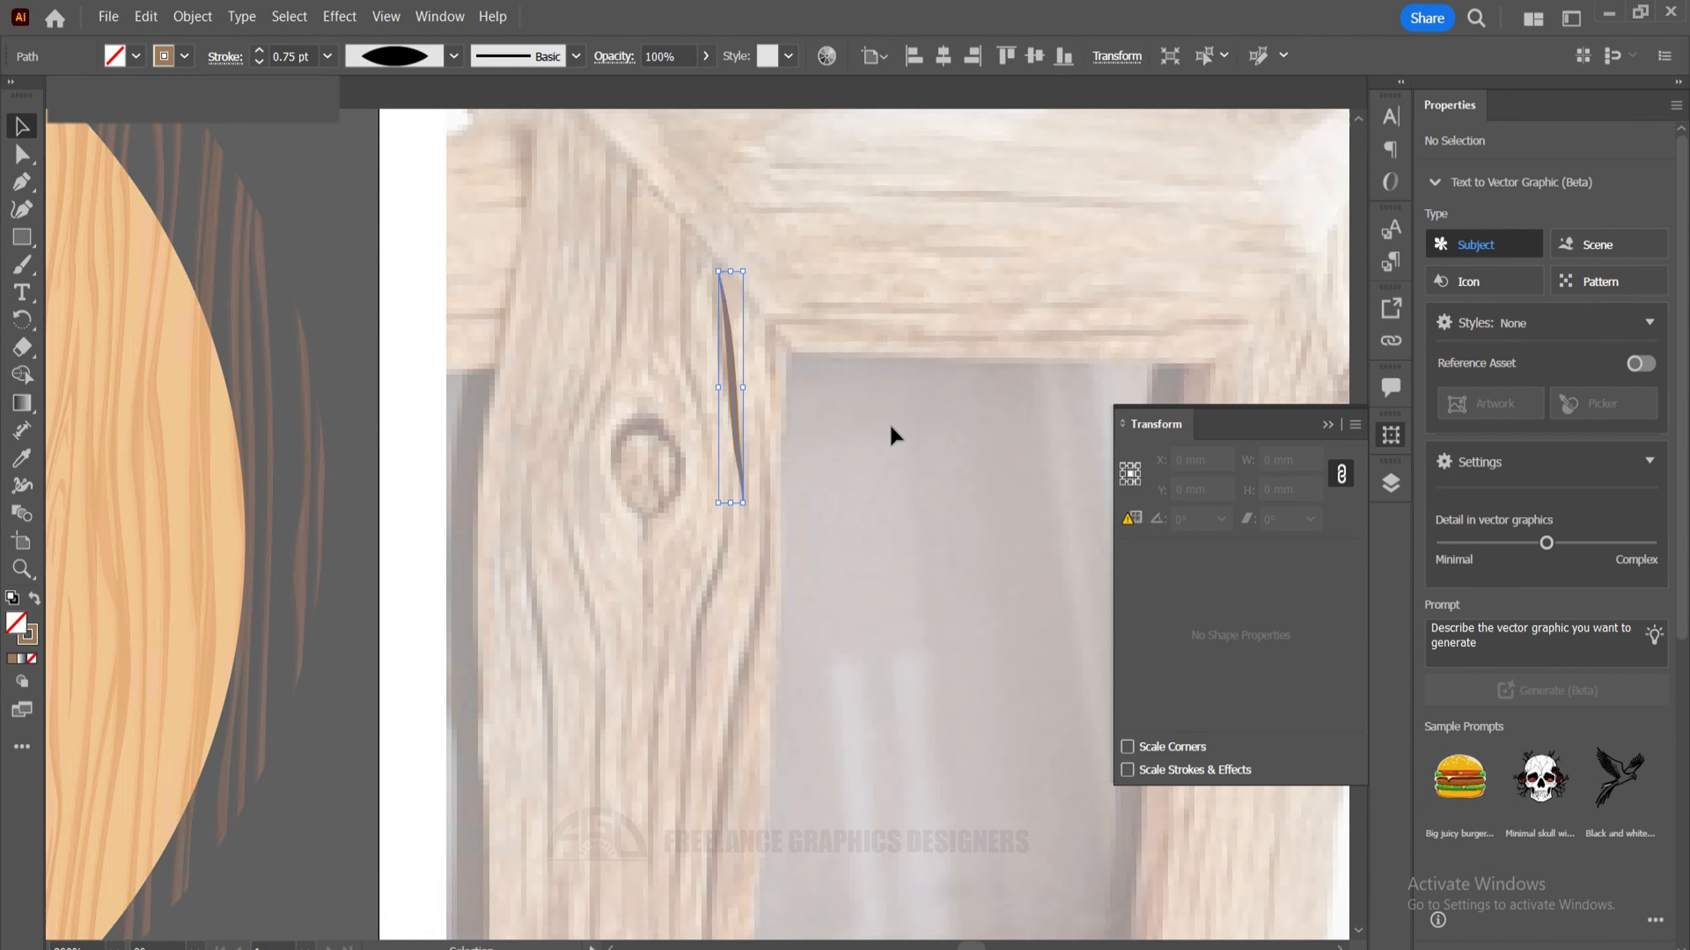
Trace a second curved grain line between the knot and the tapered line, starting at the mitre joint.
{"action": "left_click", "coordinate": [859, 440]}
{"action": "key", "text": "p"}
{"action": "left_click", "coordinate": [682, 227]}
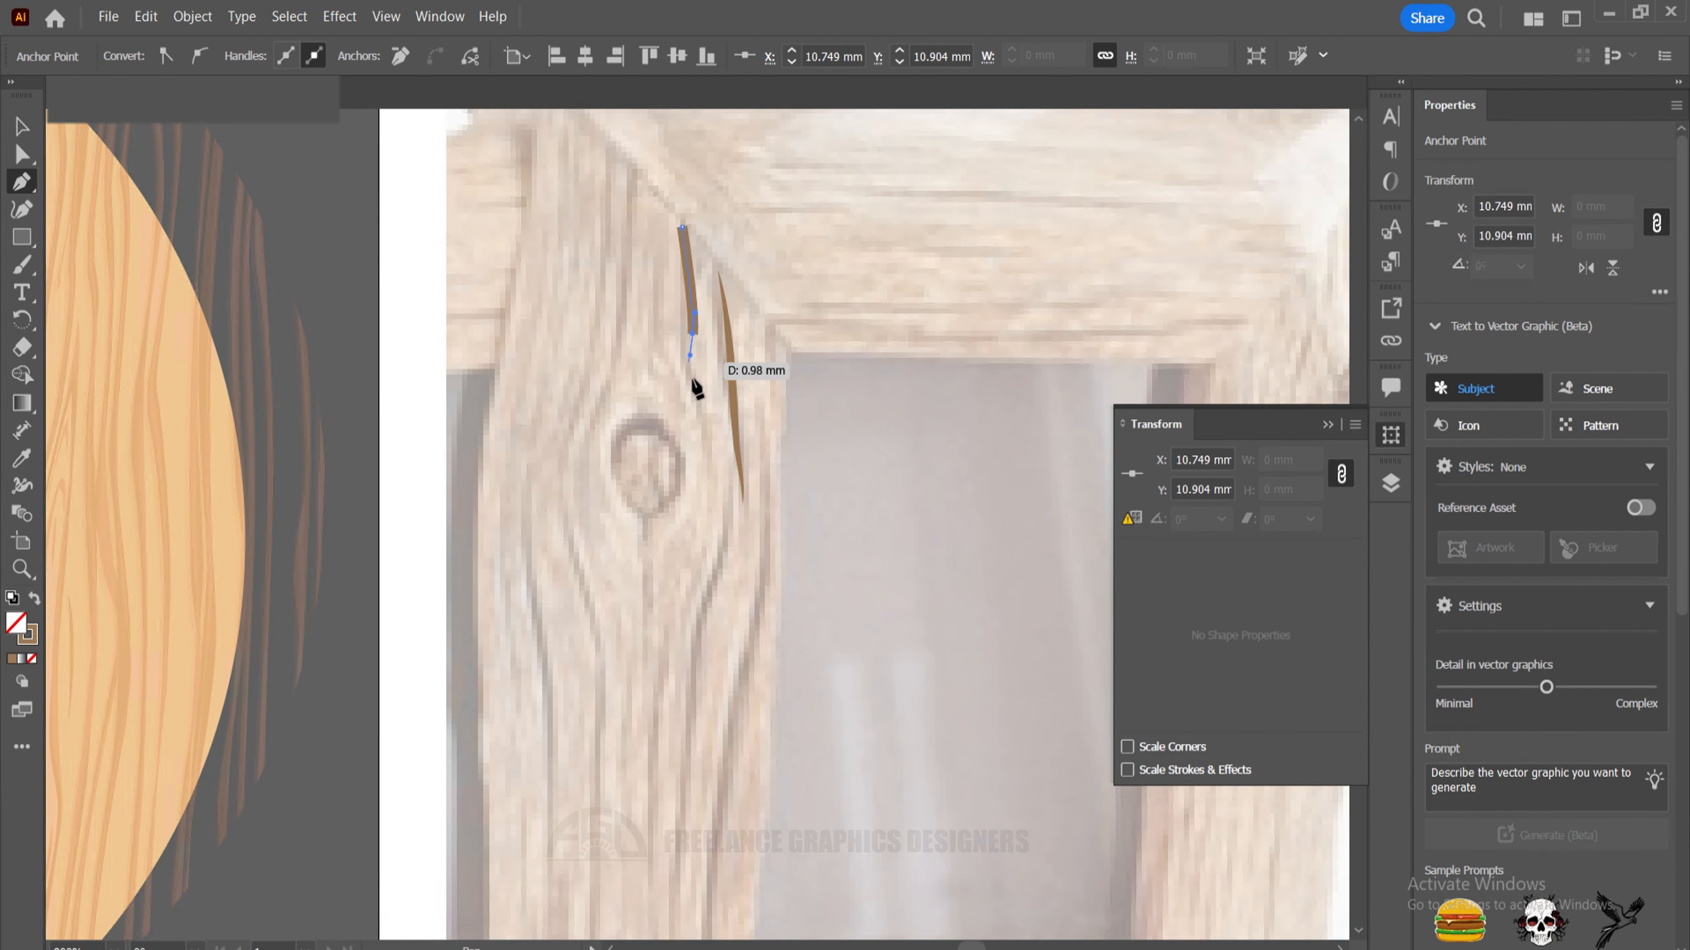
{"action": "left_click_drag", "start_coordinate": [686, 341], "coordinate": [695, 383]}
{"action": "left_click_drag", "start_coordinate": [704, 418], "coordinate": [713, 445]}
{"action": "left_click_drag", "start_coordinate": [717, 490], "coordinate": [719, 497]}
{"action": "mouse_move", "coordinate": [764, 539]}
{"action": "left_mouse_down"}
{"action": "mouse_move", "coordinate": [815, 241]}
{"action": "mouse_move", "coordinate": [785, 302]}
{"action": "left_mouse_up"}
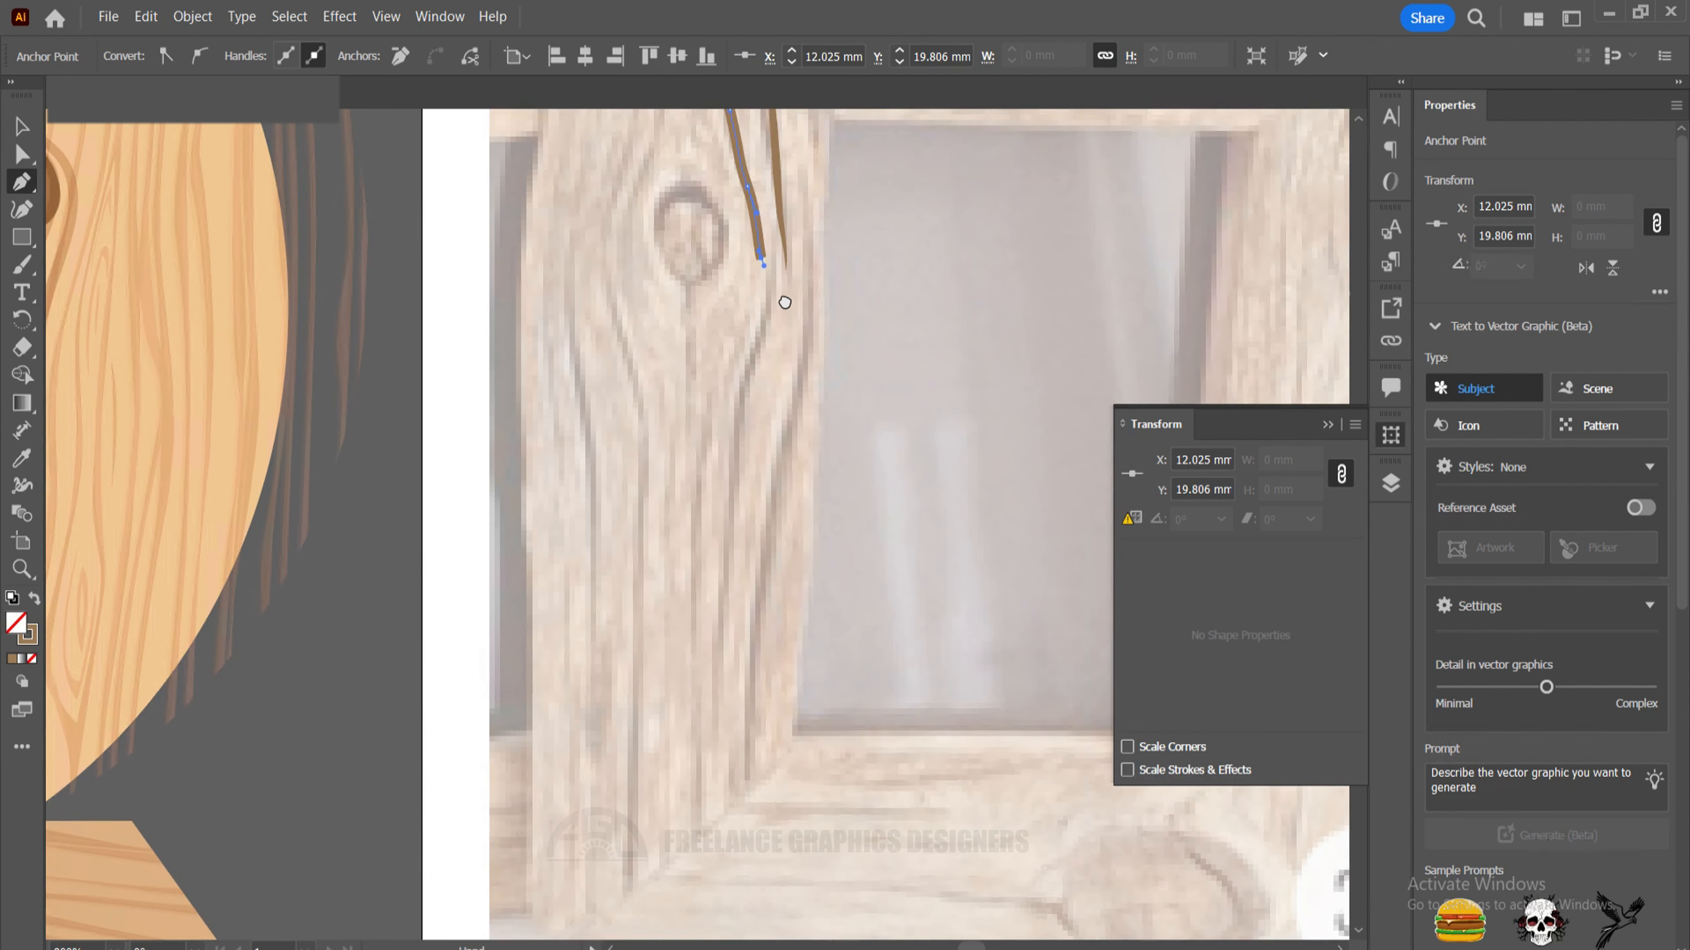
Trace a long grain line from beside the knot down to the lower end of the vertical board.
{"action": "left_click", "coordinate": [774, 252]}
{"action": "left_click_drag", "start_coordinate": [757, 363], "coordinate": [740, 385]}
{"action": "left_click_drag", "start_coordinate": [730, 444], "coordinate": [726, 484]}
{"action": "left_click_drag", "start_coordinate": [713, 692], "coordinate": [711, 705]}
{"action": "left_click_drag", "start_coordinate": [722, 792], "coordinate": [723, 800]}
{"action": "left_click_drag", "start_coordinate": [728, 701], "coordinate": [657, 899]}
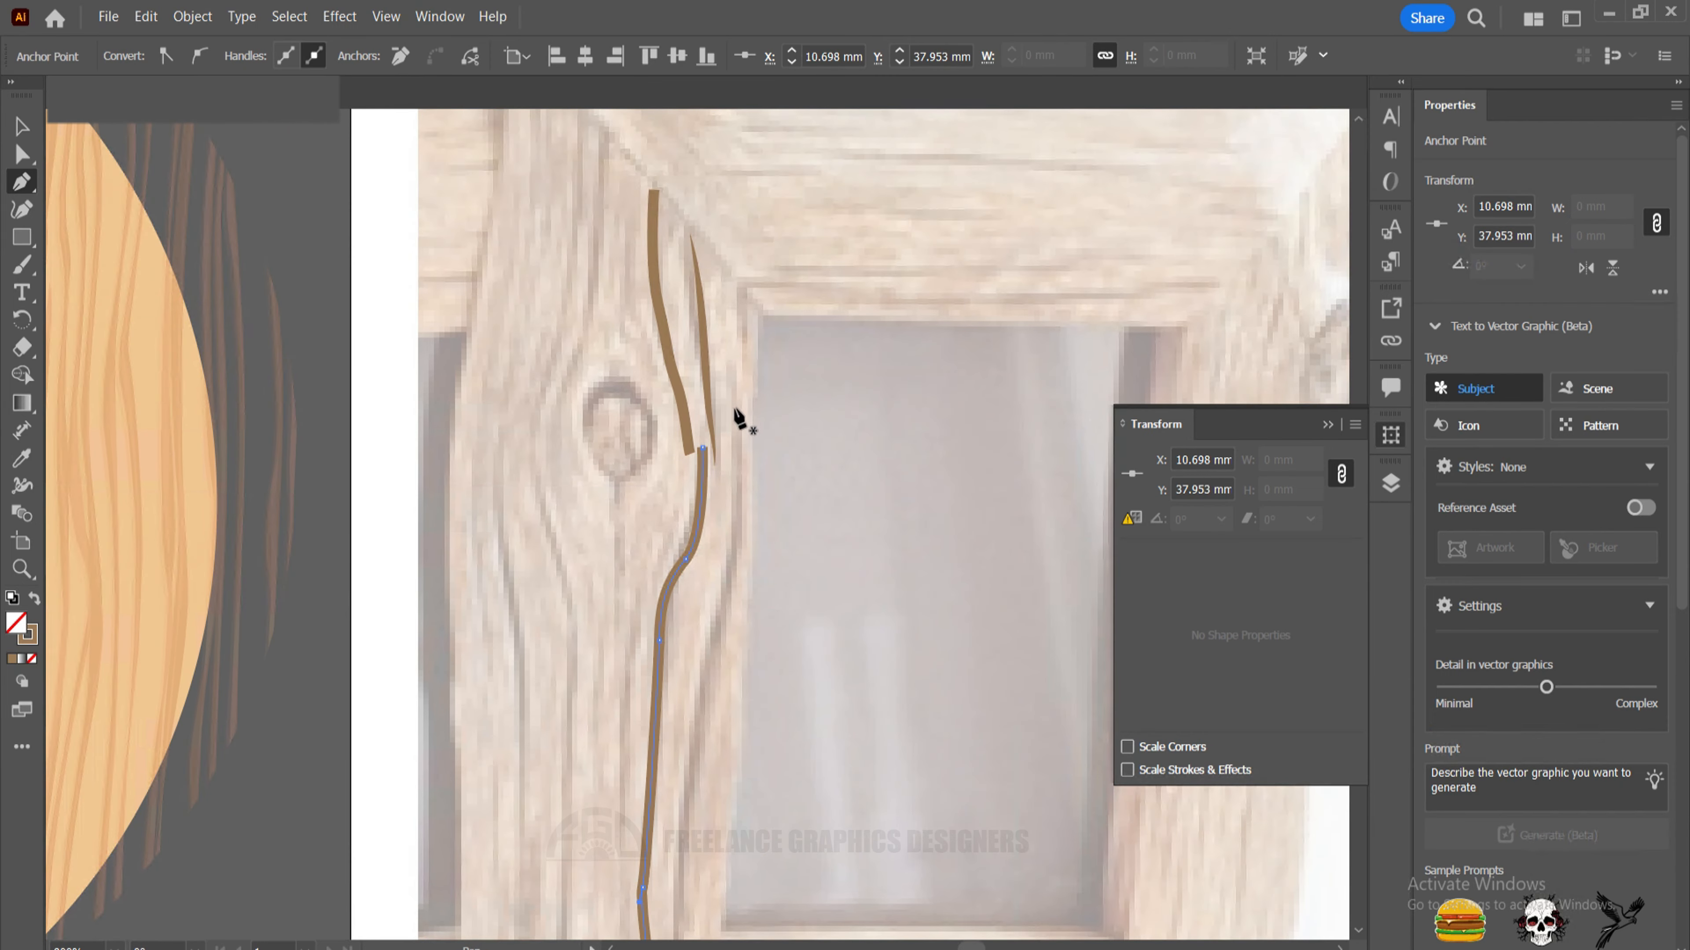
Trace another long curved grain line down the vertical board, between the previous line and the frame's inner edge.
{"action": "left_click", "coordinate": [720, 370]}
{"action": "mouse_move", "coordinate": [742, 558]}
{"action": "left_mouse_down"}
{"action": "mouse_move", "coordinate": [758, 346]}
{"action": "mouse_move", "coordinate": [716, 525]}
{"action": "left_mouse_up"}
{"action": "left_click", "coordinate": [718, 598]}
{"action": "key", "text": "ctrl+z"}
{"action": "left_click_drag", "start_coordinate": [694, 724], "coordinate": [707, 790]}
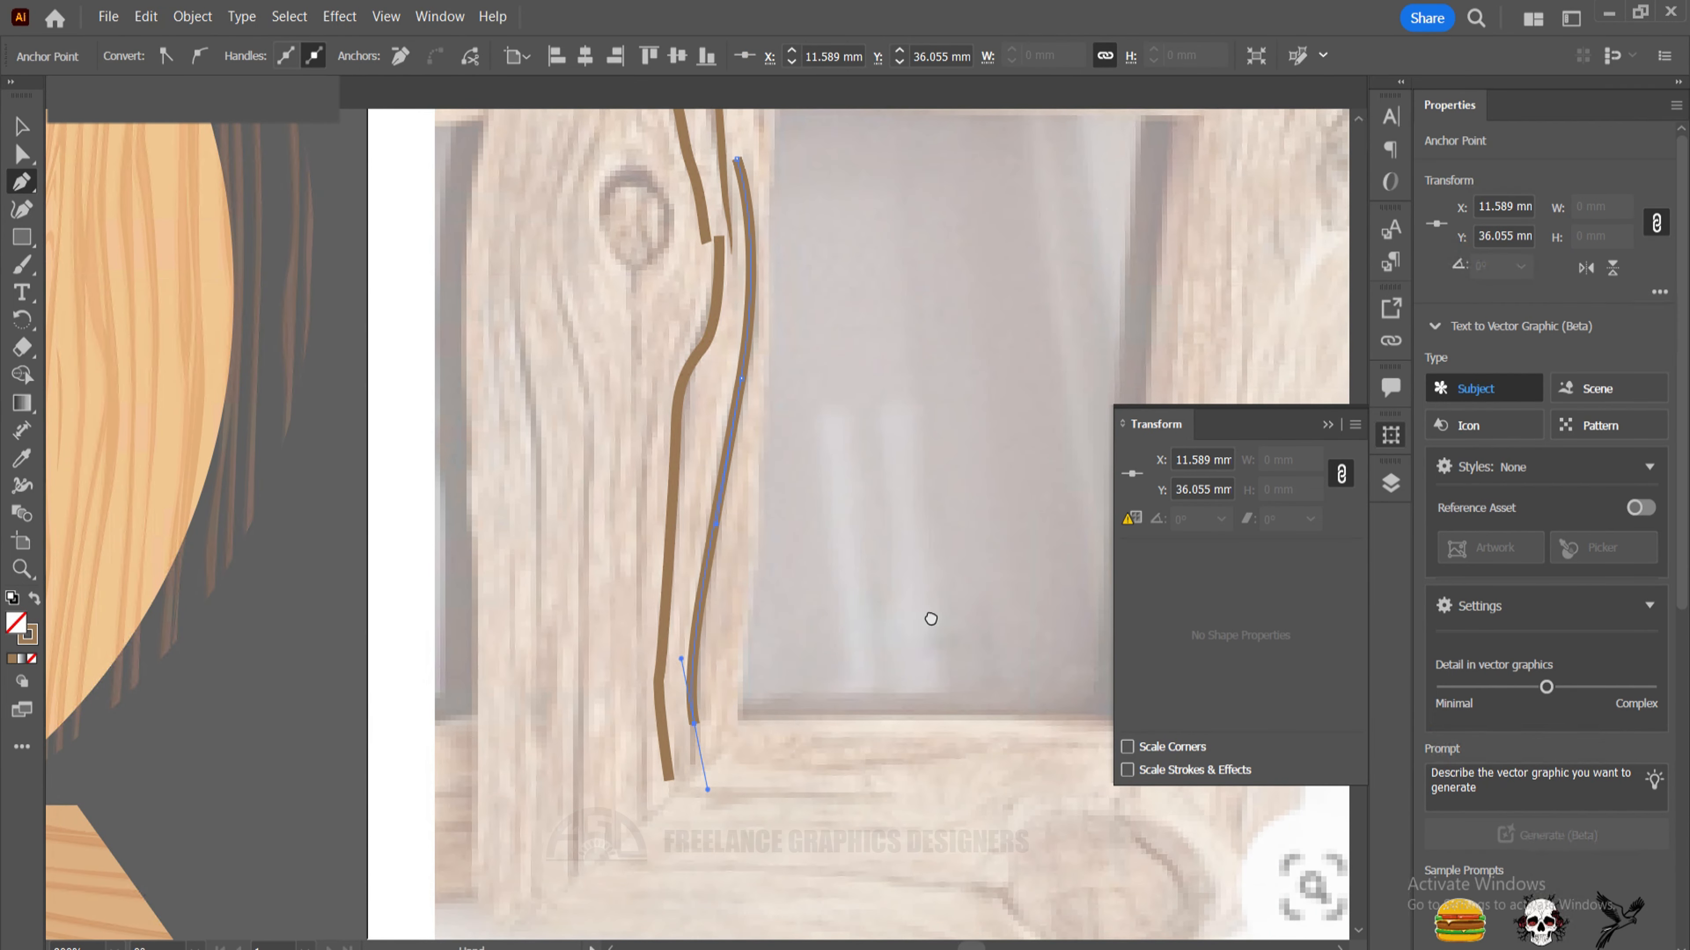
Trace a curved grain line from the mitre joint around the outer side of the knot, changing from the Pen to the Pencil tool.
{"action": "mouse_move", "coordinate": [600, 238]}
{"action": "left_mouse_down"}
{"action": "mouse_move", "coordinate": [698, 483]}
{"action": "mouse_move", "coordinate": [700, 535]}
{"action": "left_mouse_up"}
{"action": "left_click", "coordinate": [724, 224]}
{"action": "left_click_drag", "start_coordinate": [717, 326], "coordinate": [715, 356]}
{"action": "left_click_drag", "start_coordinate": [692, 436], "coordinate": [679, 470]}
{"action": "left_click_drag", "start_coordinate": [691, 571], "coordinate": [723, 637]}
{"action": "key", "text": "n"}
{"action": "mouse_move", "coordinate": [741, 271]}
{"action": "left_mouse_down"}
{"action": "mouse_move", "coordinate": [777, 325]}
{"action": "mouse_move", "coordinate": [687, 603]}
{"action": "mouse_move", "coordinate": [727, 711]}
{"action": "left_mouse_up"}
{"action": "key", "text": "ctrl+z"}
{"action": "key", "text": "Return"}
{"action": "left_click_drag", "start_coordinate": [846, 337], "coordinate": [949, 347]}
{"action": "left_click", "coordinate": [862, 657]}
{"action": "left_click_drag", "start_coordinate": [822, 575], "coordinate": [776, 463]}
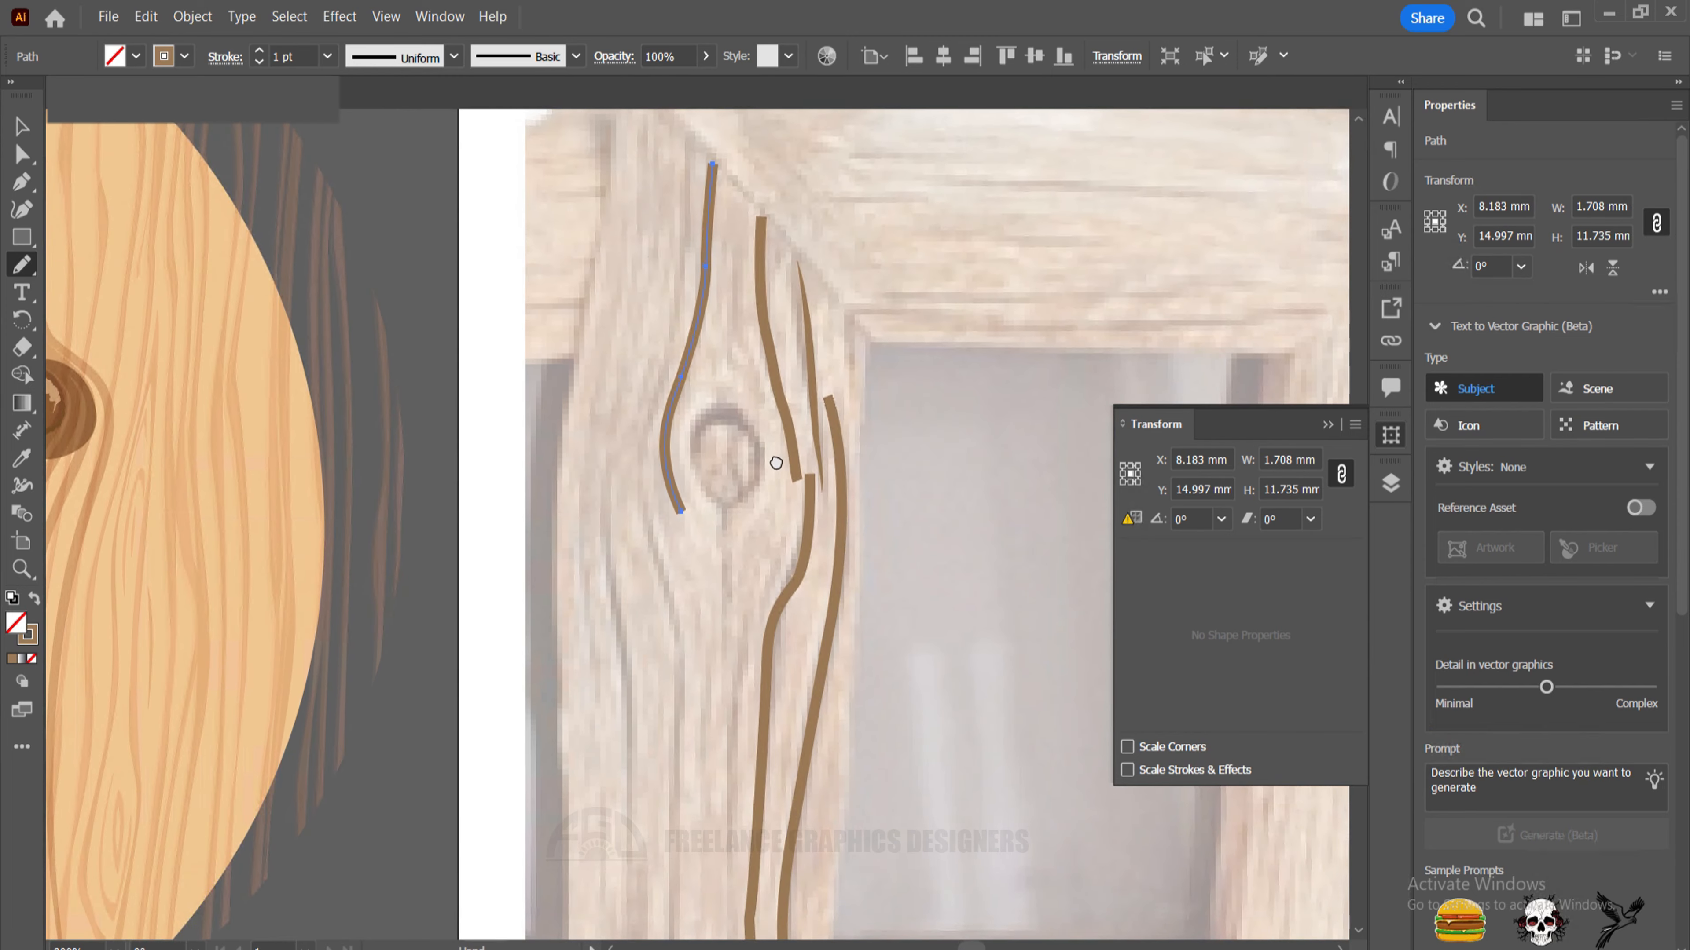
Trace a parallel grain line outside the previous one and extend it down to the lower end of the vertical board.
{"action": "left_click_drag", "start_coordinate": [692, 131], "coordinate": [653, 523]}
{"action": "left_click_drag", "start_coordinate": [808, 617], "coordinate": [761, 497]}
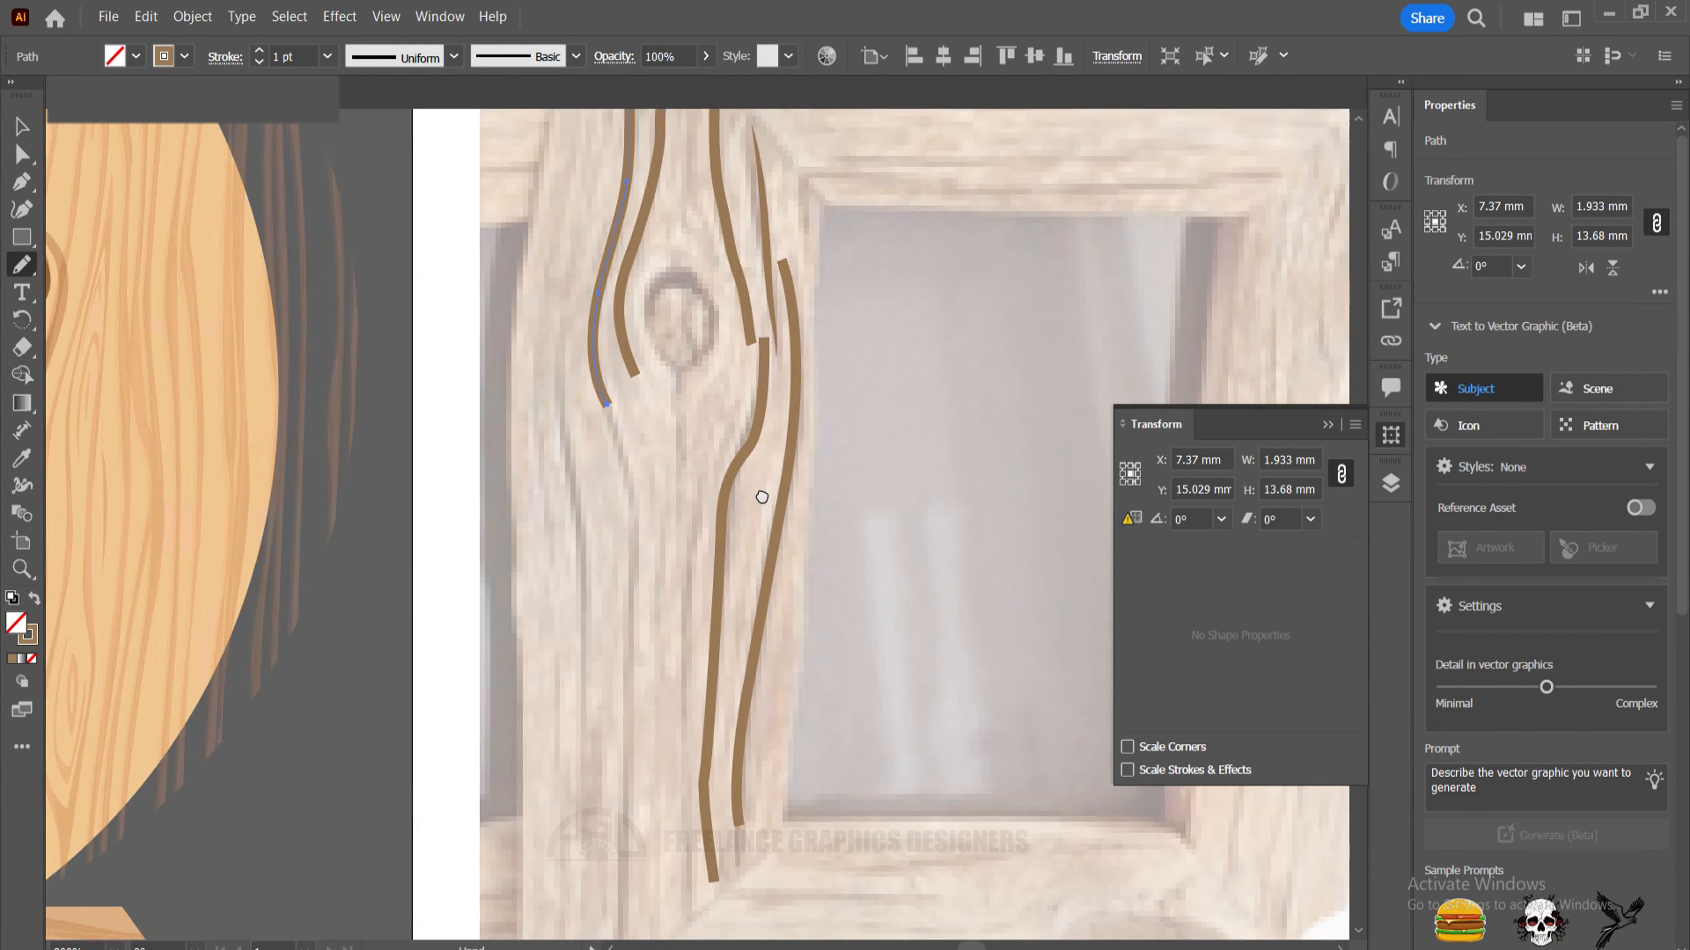
{"action": "mouse_move", "coordinate": [655, 413]}
{"action": "left_mouse_down"}
{"action": "mouse_move", "coordinate": [735, 275]}
{"action": "mouse_move", "coordinate": [702, 442]}
{"action": "left_mouse_up"}
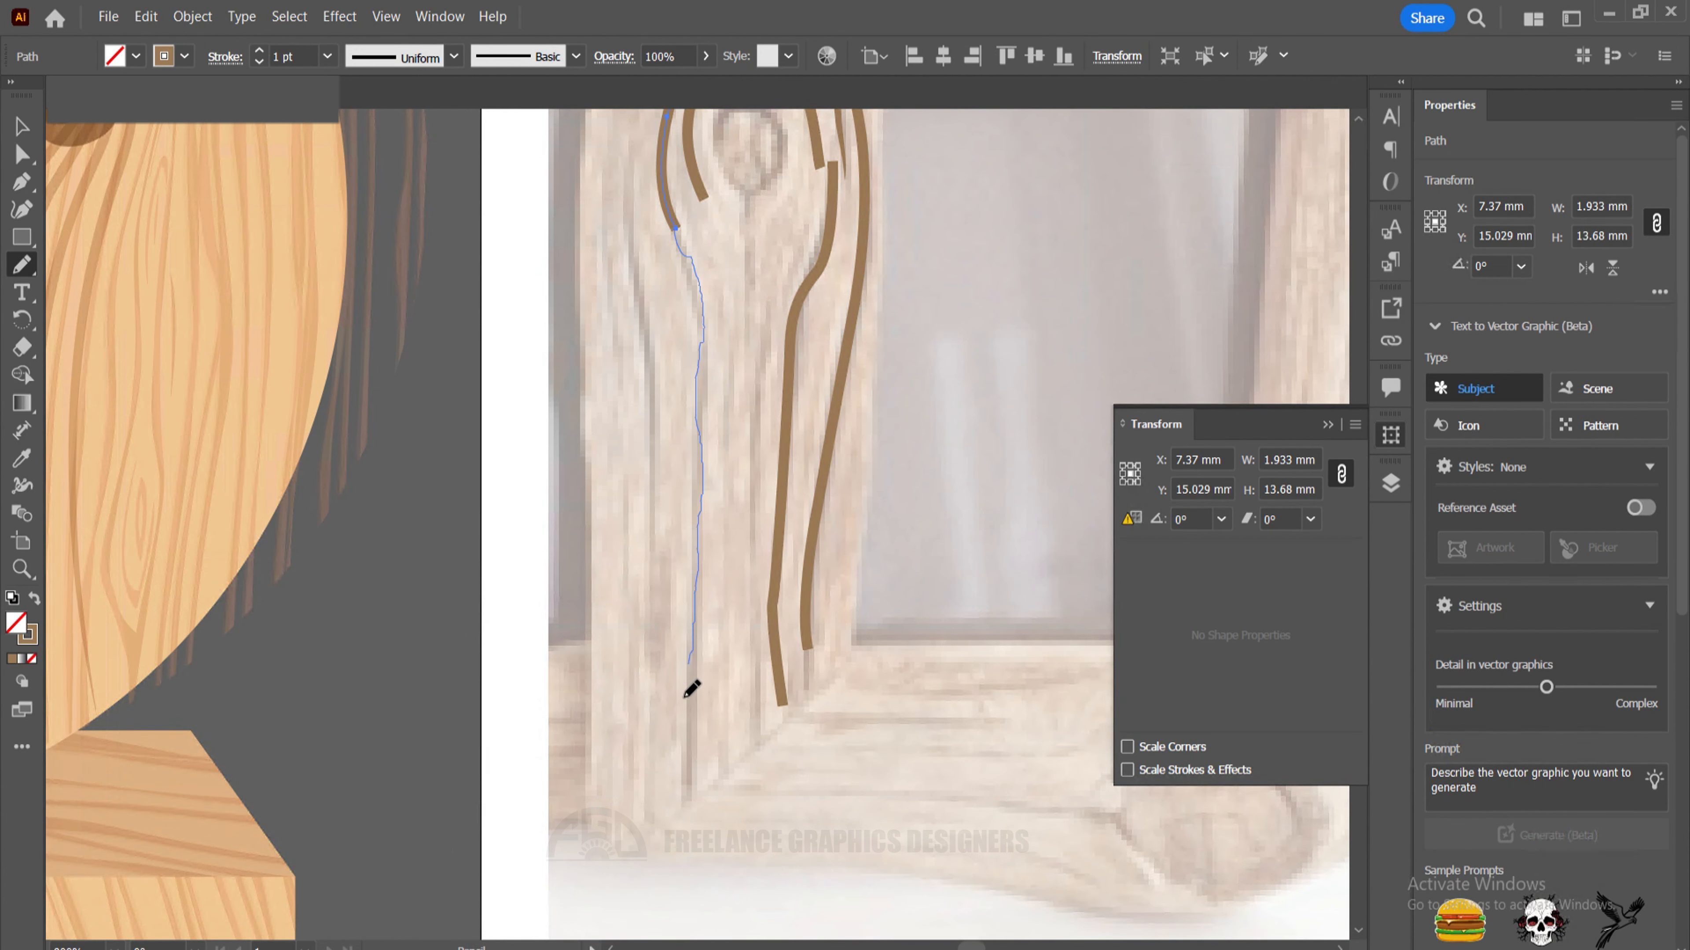
{"action": "left_click_drag", "start_coordinate": [677, 776], "coordinate": [675, 792]}
{"action": "left_click_drag", "start_coordinate": [773, 249], "coordinate": [746, 387]}
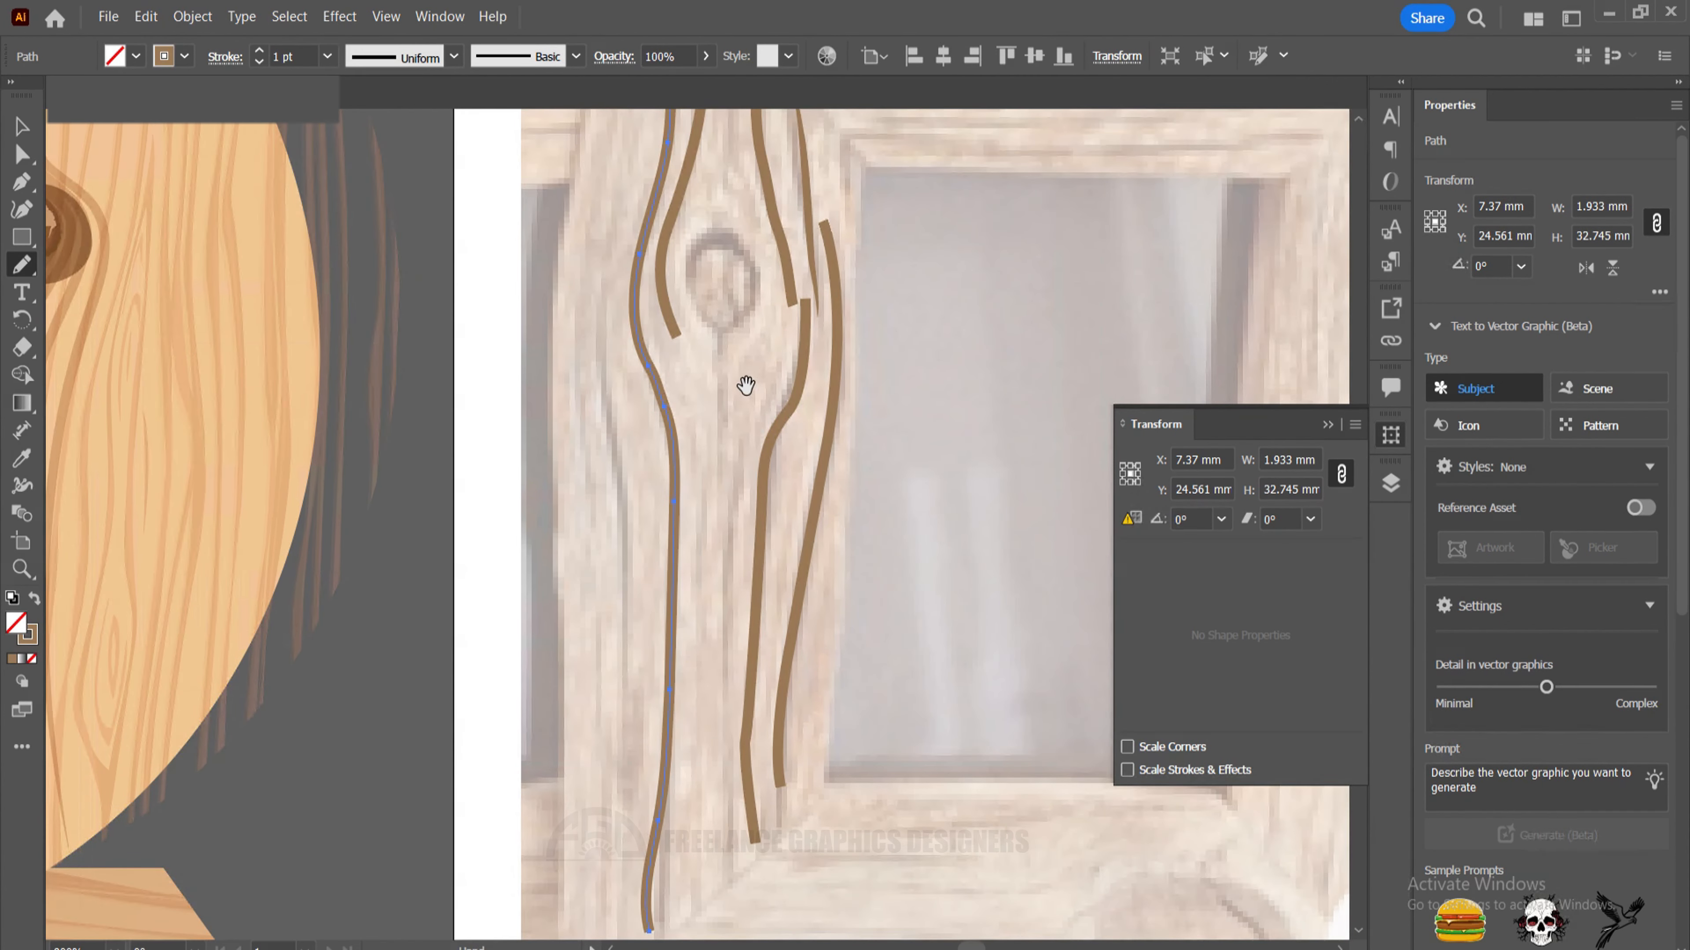
Draw a short vertical grain line under the knot, a short slanted one beside it and a wavy one further down the board.
{"action": "left_click_drag", "start_coordinate": [719, 331], "coordinate": [716, 440]}
{"action": "mouse_move", "coordinate": [778, 356]}
{"action": "left_mouse_down"}
{"action": "mouse_move", "coordinate": [745, 433]}
{"action": "mouse_move", "coordinate": [716, 822]}
{"action": "left_mouse_up"}
{"action": "left_click_drag", "start_coordinate": [703, 598], "coordinate": [895, 491]}
Draw grain lines along the vertical board's outer edge: two short ones near the top, two long ones beside the knot and a straight one lower down.
{"action": "left_click_drag", "start_coordinate": [808, 156], "coordinate": [804, 632]}
{"action": "left_click_drag", "start_coordinate": [808, 313], "coordinate": [763, 603]}
{"action": "left_click_drag", "start_coordinate": [738, 430], "coordinate": [731, 733]}
{"action": "mouse_move", "coordinate": [765, 493]}
{"action": "left_mouse_down"}
{"action": "mouse_move", "coordinate": [716, 725]}
{"action": "mouse_move", "coordinate": [724, 789]}
{"action": "left_mouse_up"}
{"action": "left_click_drag", "start_coordinate": [746, 429], "coordinate": [726, 589]}
{"action": "left_click_drag", "start_coordinate": [833, 623], "coordinate": [731, 265]}
{"action": "left_click_drag", "start_coordinate": [637, 162], "coordinate": [596, 270]}
{"action": "left_click_drag", "start_coordinate": [707, 254], "coordinate": [700, 166]}
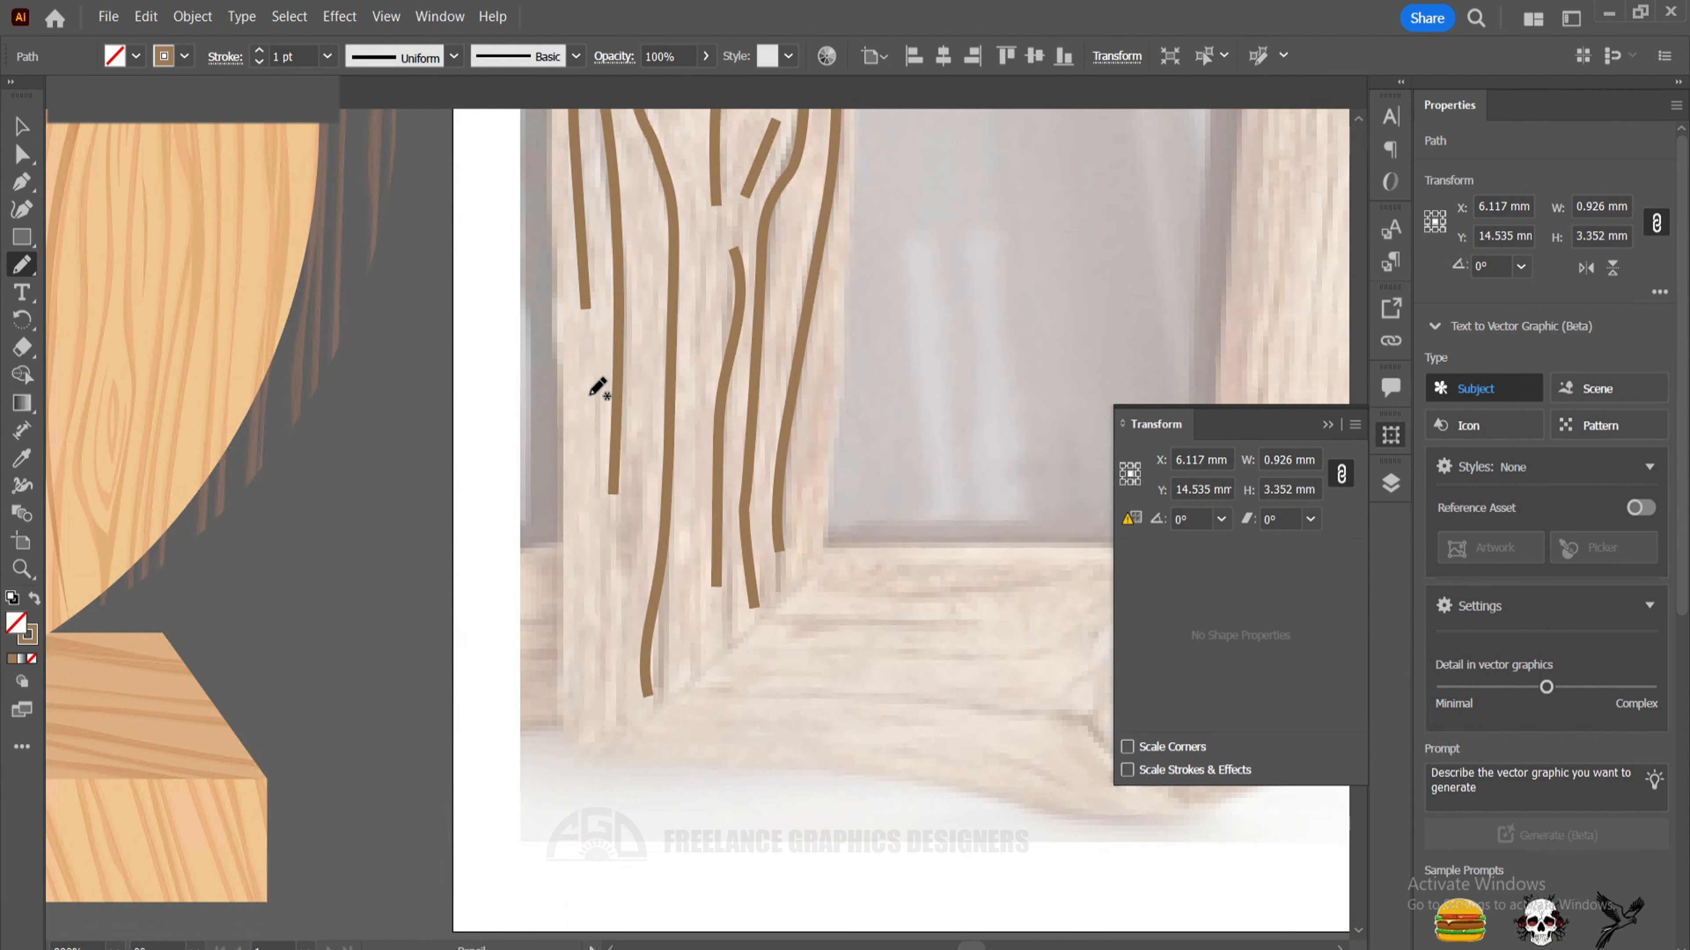
{"action": "left_click_drag", "start_coordinate": [594, 388], "coordinate": [591, 629]}
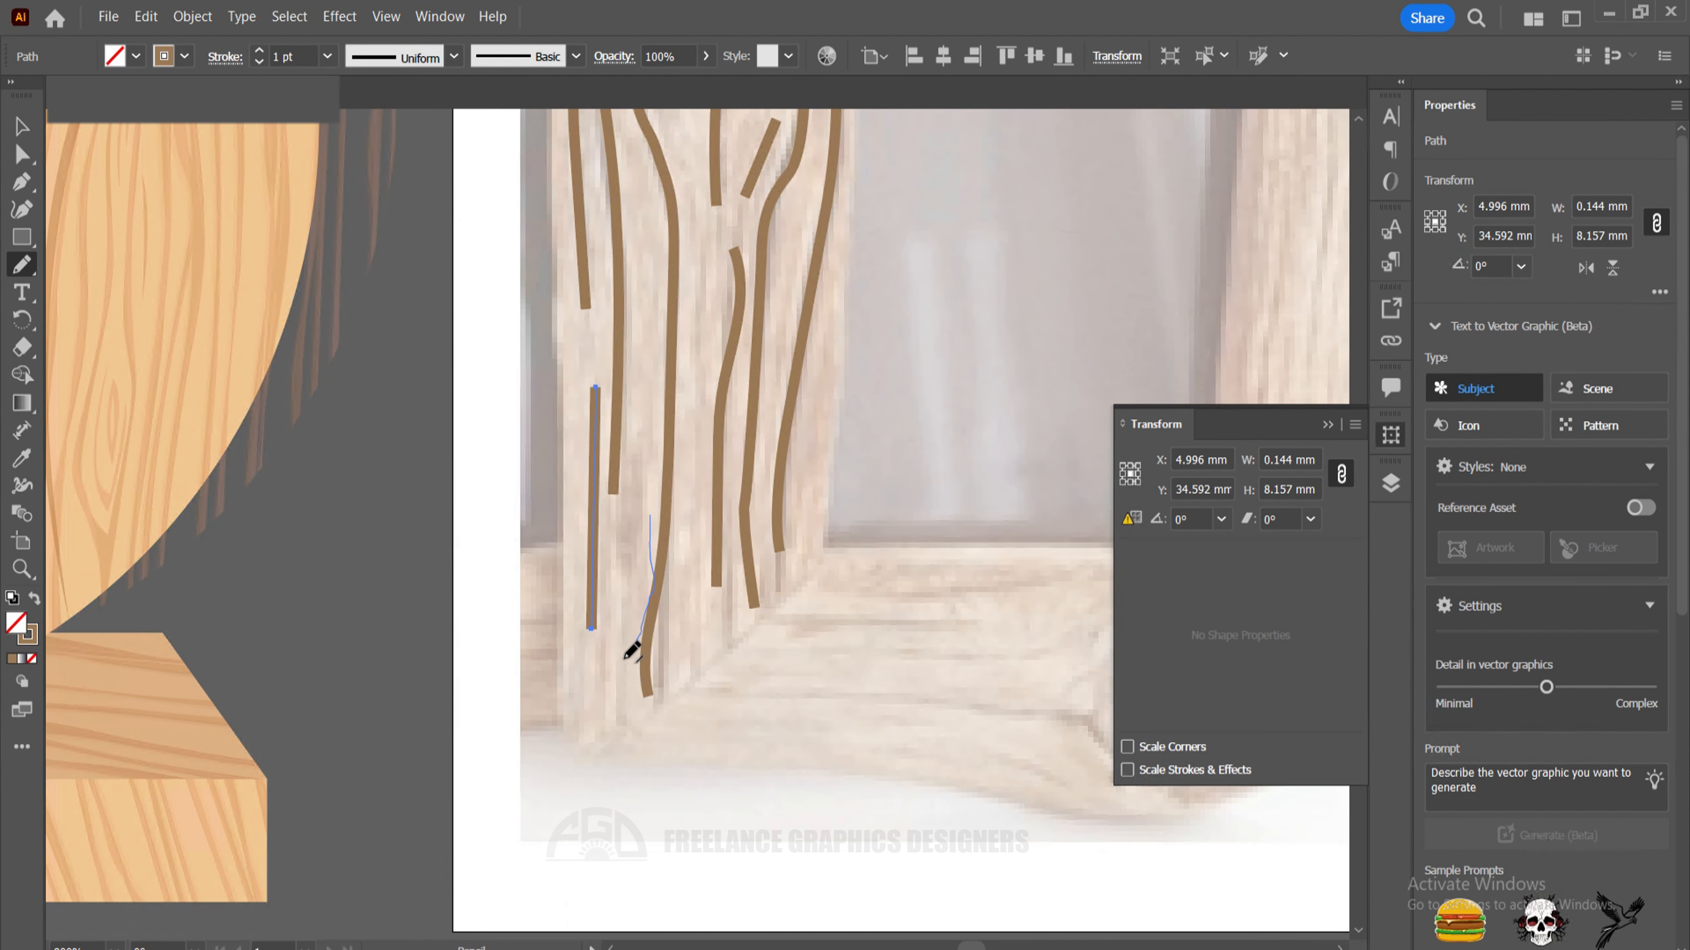
{"action": "left_click_drag", "start_coordinate": [628, 526], "coordinate": [626, 678]}
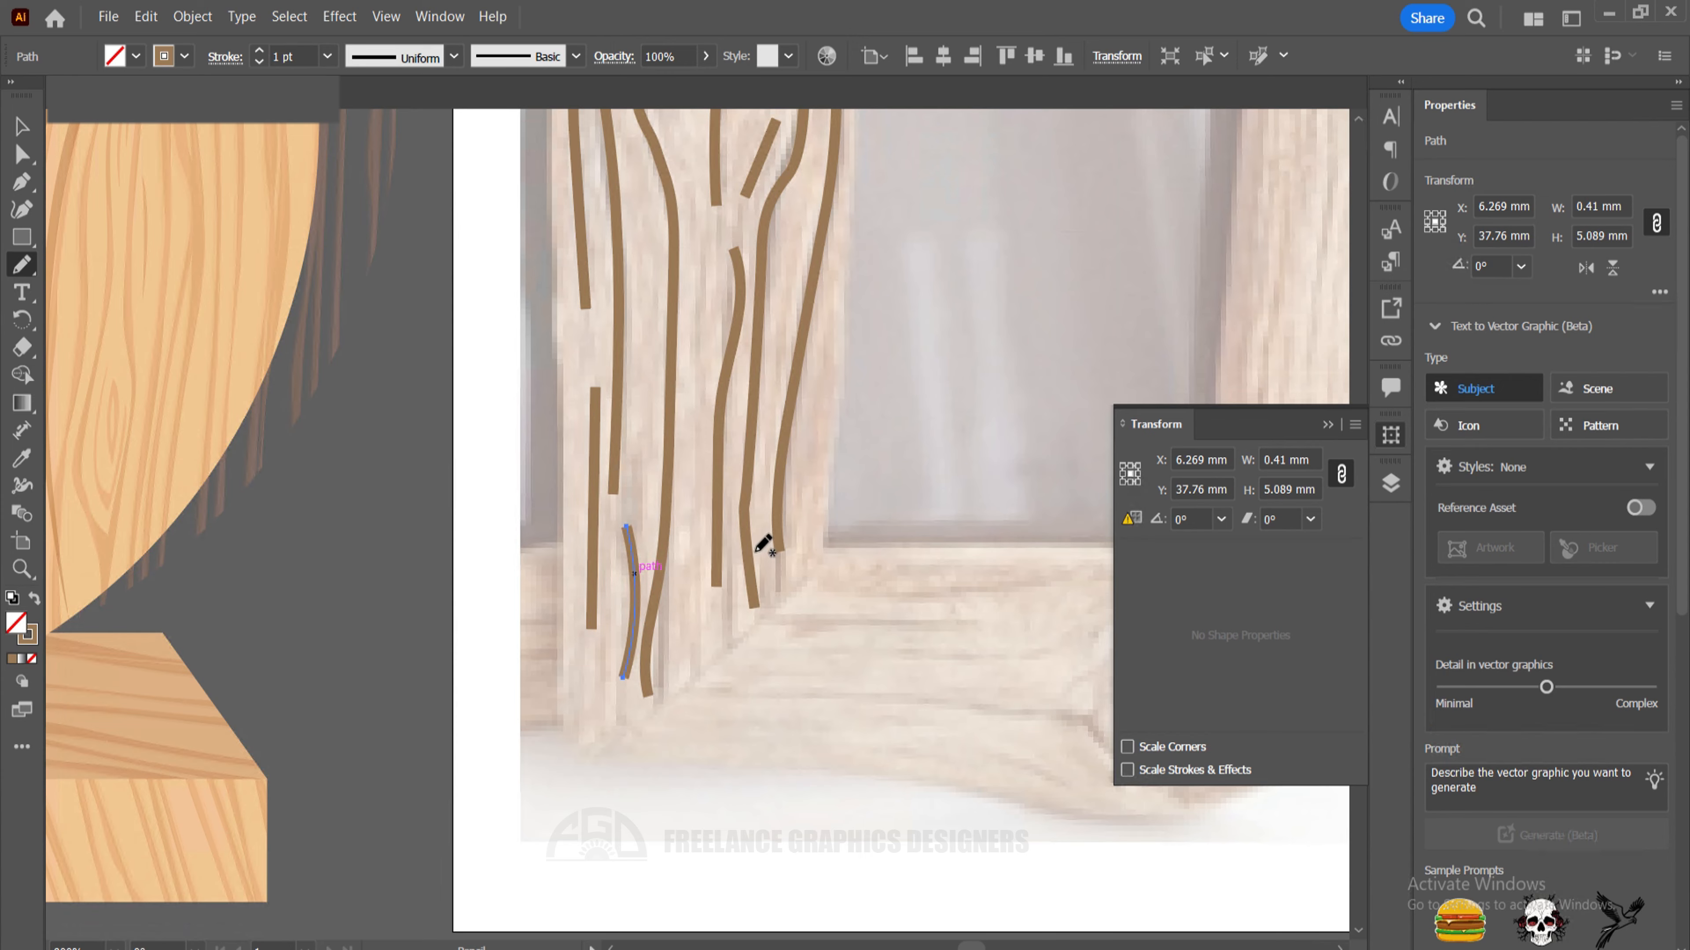
{"action": "left_click_drag", "start_coordinate": [831, 467], "coordinate": [680, 622]}
{"action": "key", "text": "ctrl+z"}
Draw a short curved grain line just above the knot, between the lines on either side, undoing strokes that do not fit.
{"action": "left_click_drag", "start_coordinate": [734, 305], "coordinate": [675, 630]}
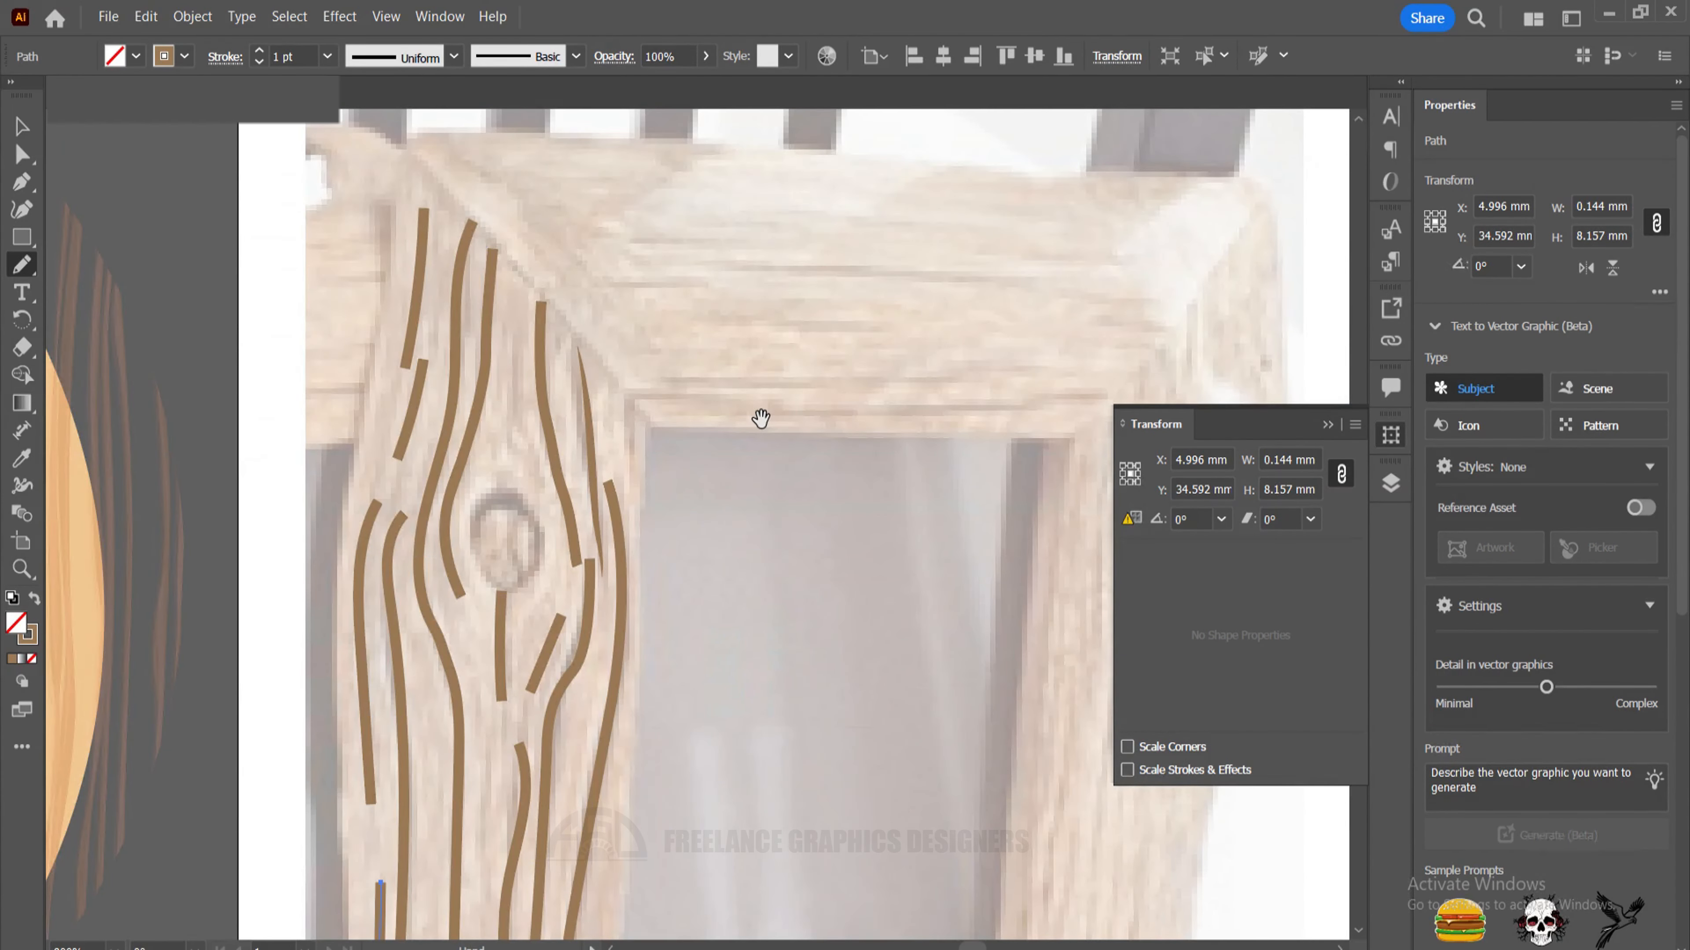
{"action": "left_click_drag", "start_coordinate": [766, 375], "coordinate": [753, 490]}
{"action": "left_click_drag", "start_coordinate": [508, 408], "coordinate": [491, 518]}
{"action": "key", "text": "ctrl+z"}
{"action": "mouse_move", "coordinate": [515, 405]}
{"action": "left_mouse_down"}
{"action": "mouse_move", "coordinate": [501, 530]}
{"action": "mouse_move", "coordinate": [539, 572]}
{"action": "left_mouse_up"}
{"action": "key", "text": "ctrl+z"}
{"action": "mouse_move", "coordinate": [514, 407]}
{"action": "left_mouse_down"}
{"action": "mouse_move", "coordinate": [504, 474]}
{"action": "mouse_move", "coordinate": [532, 591]}
{"action": "mouse_move", "coordinate": [484, 585]}
{"action": "left_mouse_up"}
{"action": "key", "text": "ctrl+z"}
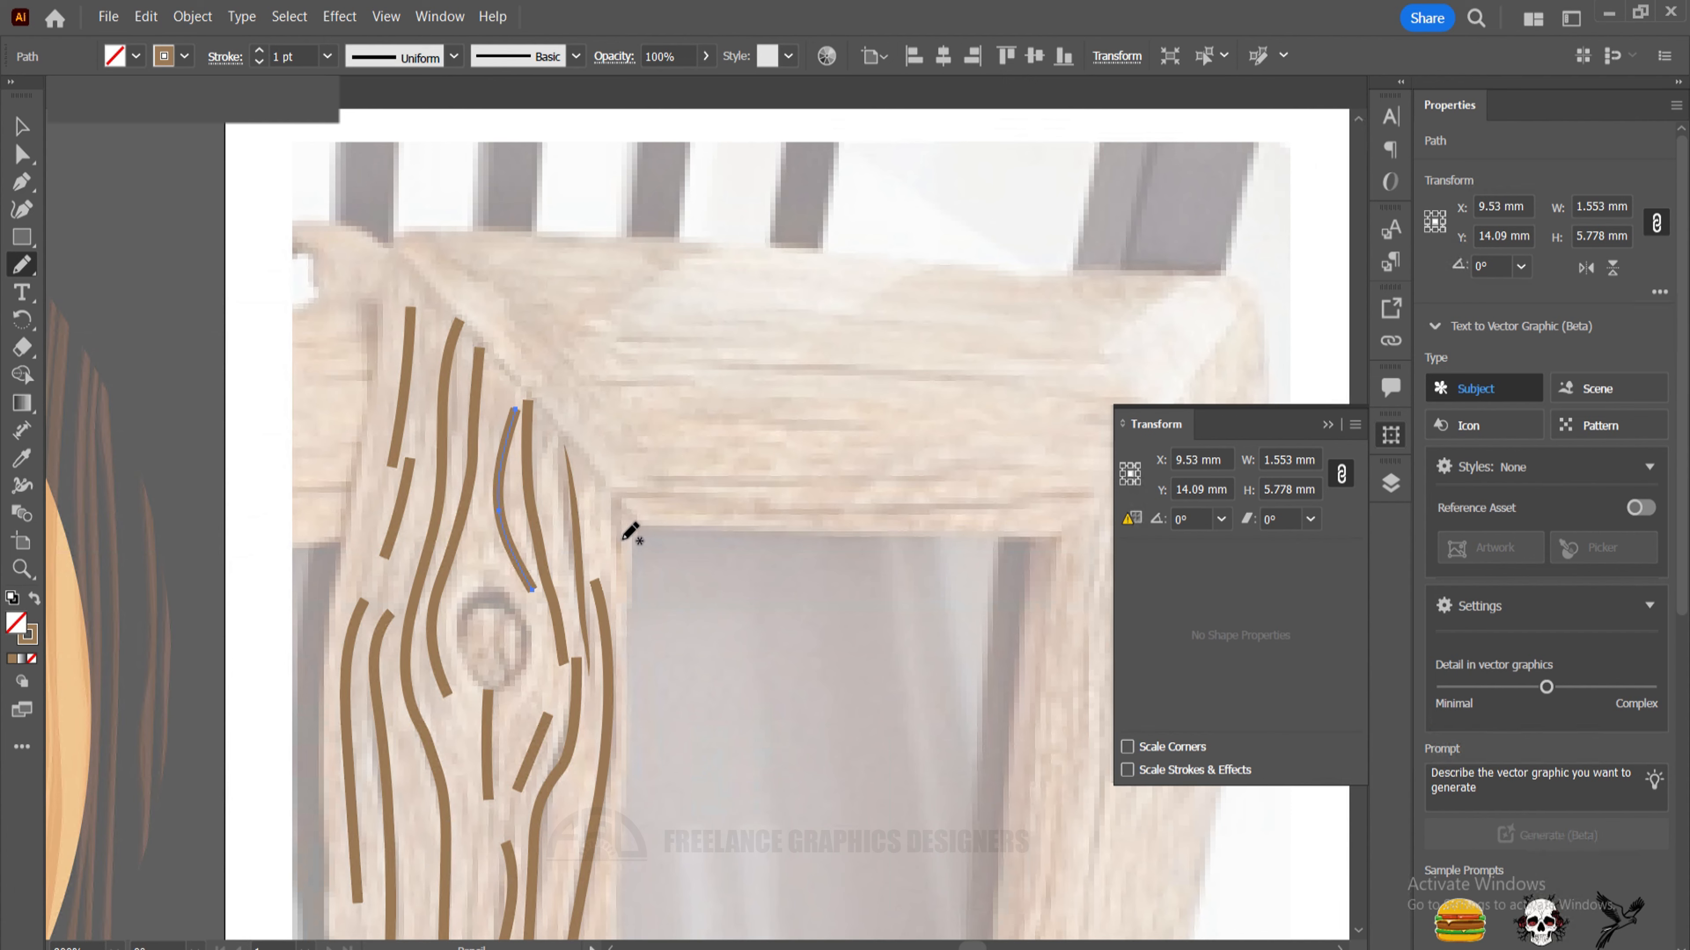
Select all the traced grain lines and apply the symmetrical width profile that tapers at both ends.
{"action": "key", "text": "v"}
{"action": "key", "text": "space"}
{"action": "left_click_drag", "start_coordinate": [978, 670], "coordinate": [799, 490]}
{"action": "left_click_drag", "start_coordinate": [805, 413], "coordinate": [835, 441]}
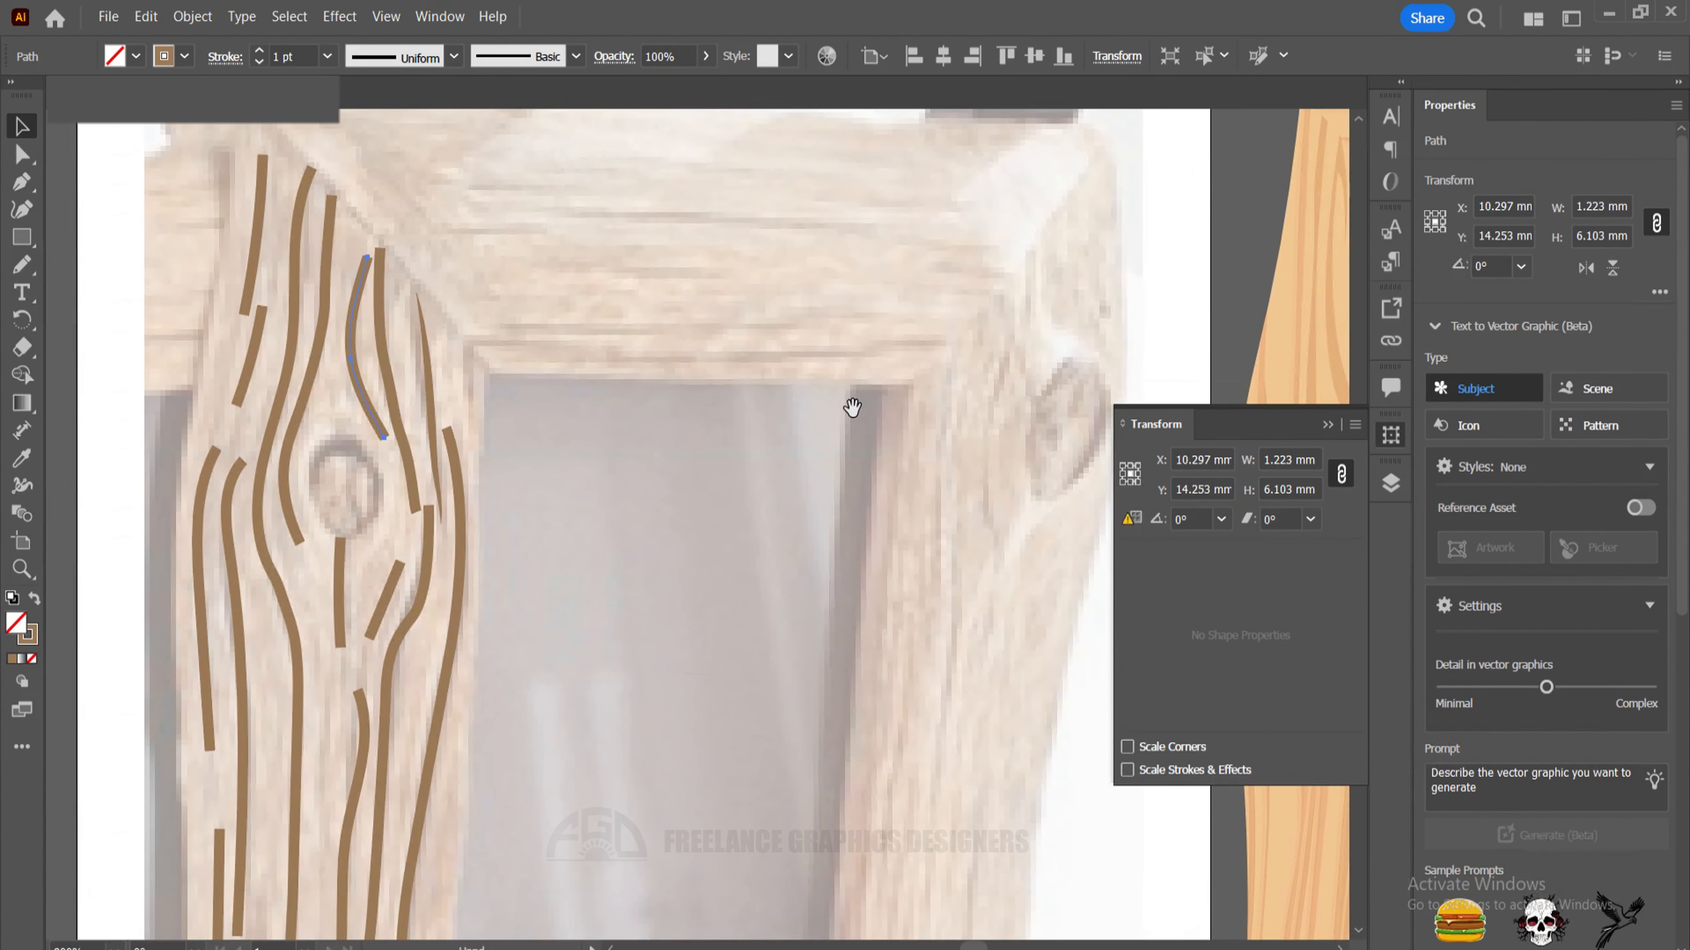
{"action": "key", "text": "ctrl+minus"}
{"action": "key", "text": "ctrl+minus"}
{"action": "key", "text": "space"}
{"action": "left_click_drag", "start_coordinate": [897, 548], "coordinate": [794, 302]}
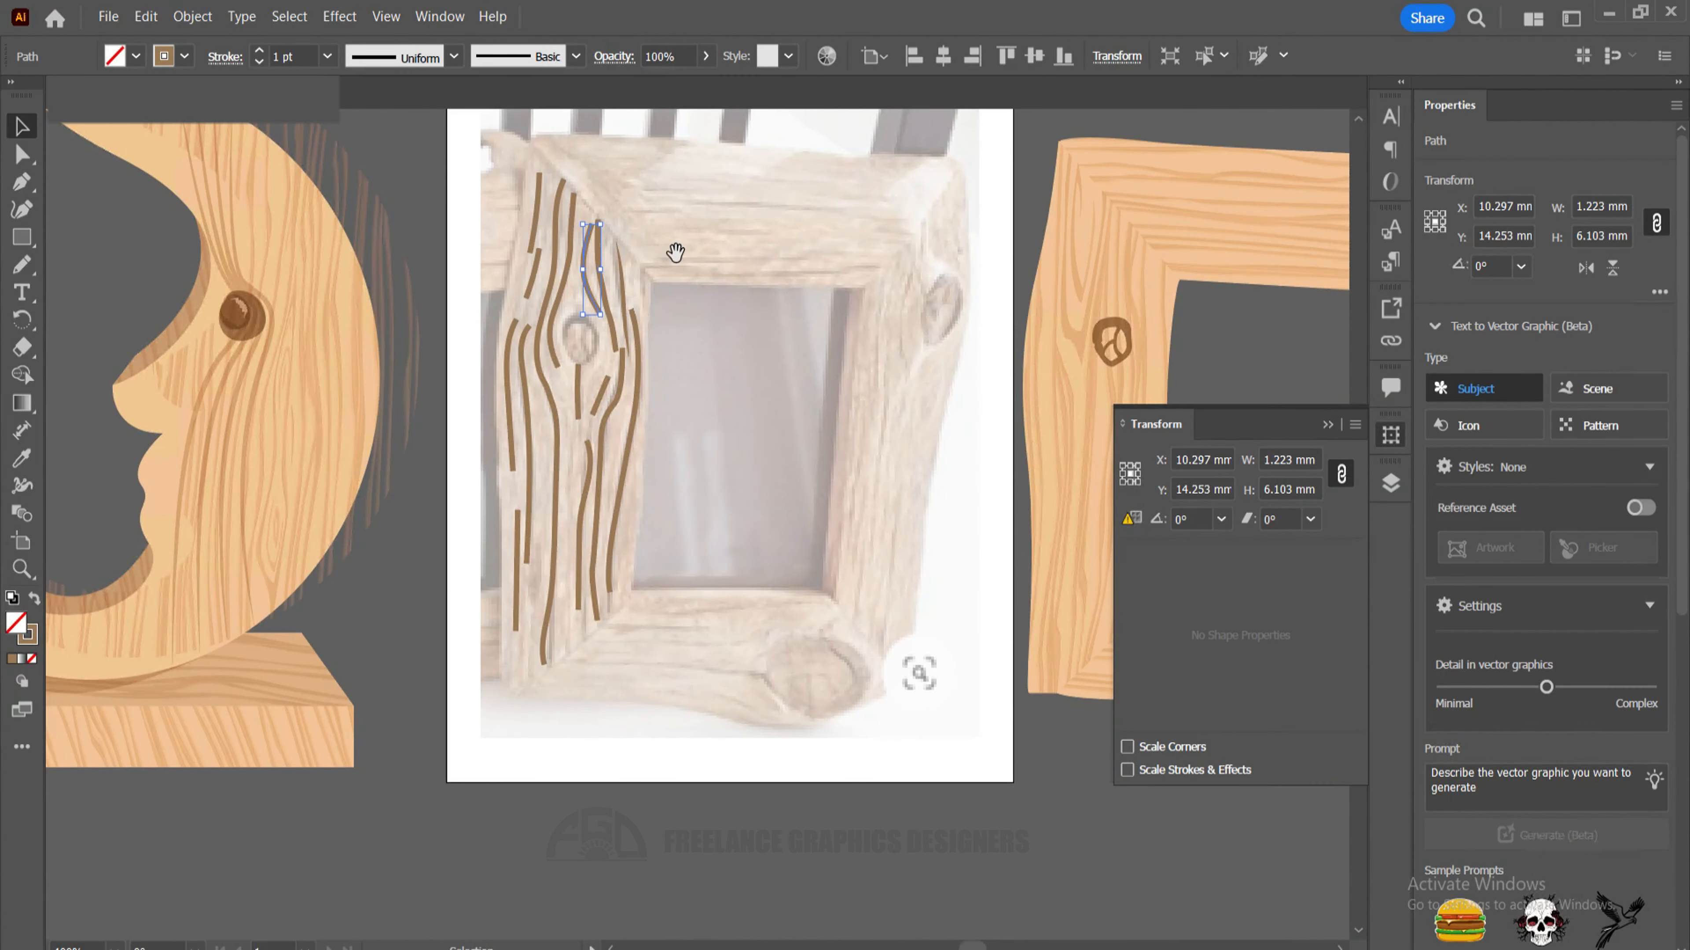
{"action": "left_click_drag", "start_coordinate": [667, 654], "coordinate": [667, 656]}
{"action": "key", "text": "space"}
{"action": "left_click_drag", "start_coordinate": [698, 534], "coordinate": [557, 619]}
{"action": "left_click", "coordinate": [496, 54]}
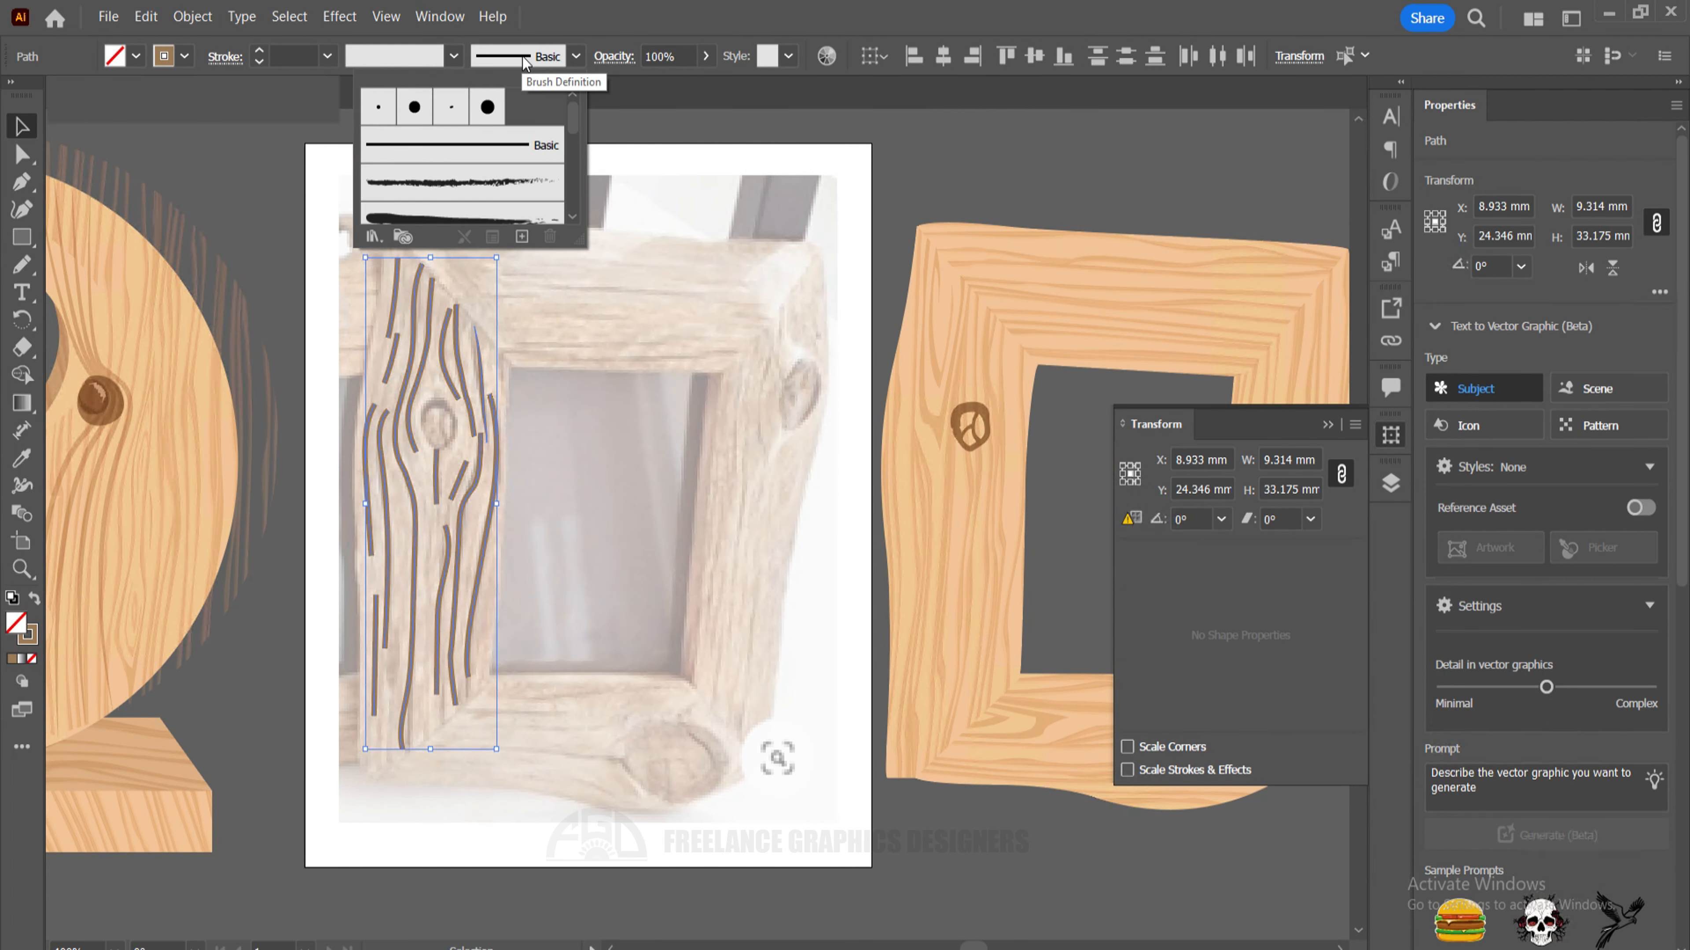
{"action": "left_click", "coordinate": [419, 54]}
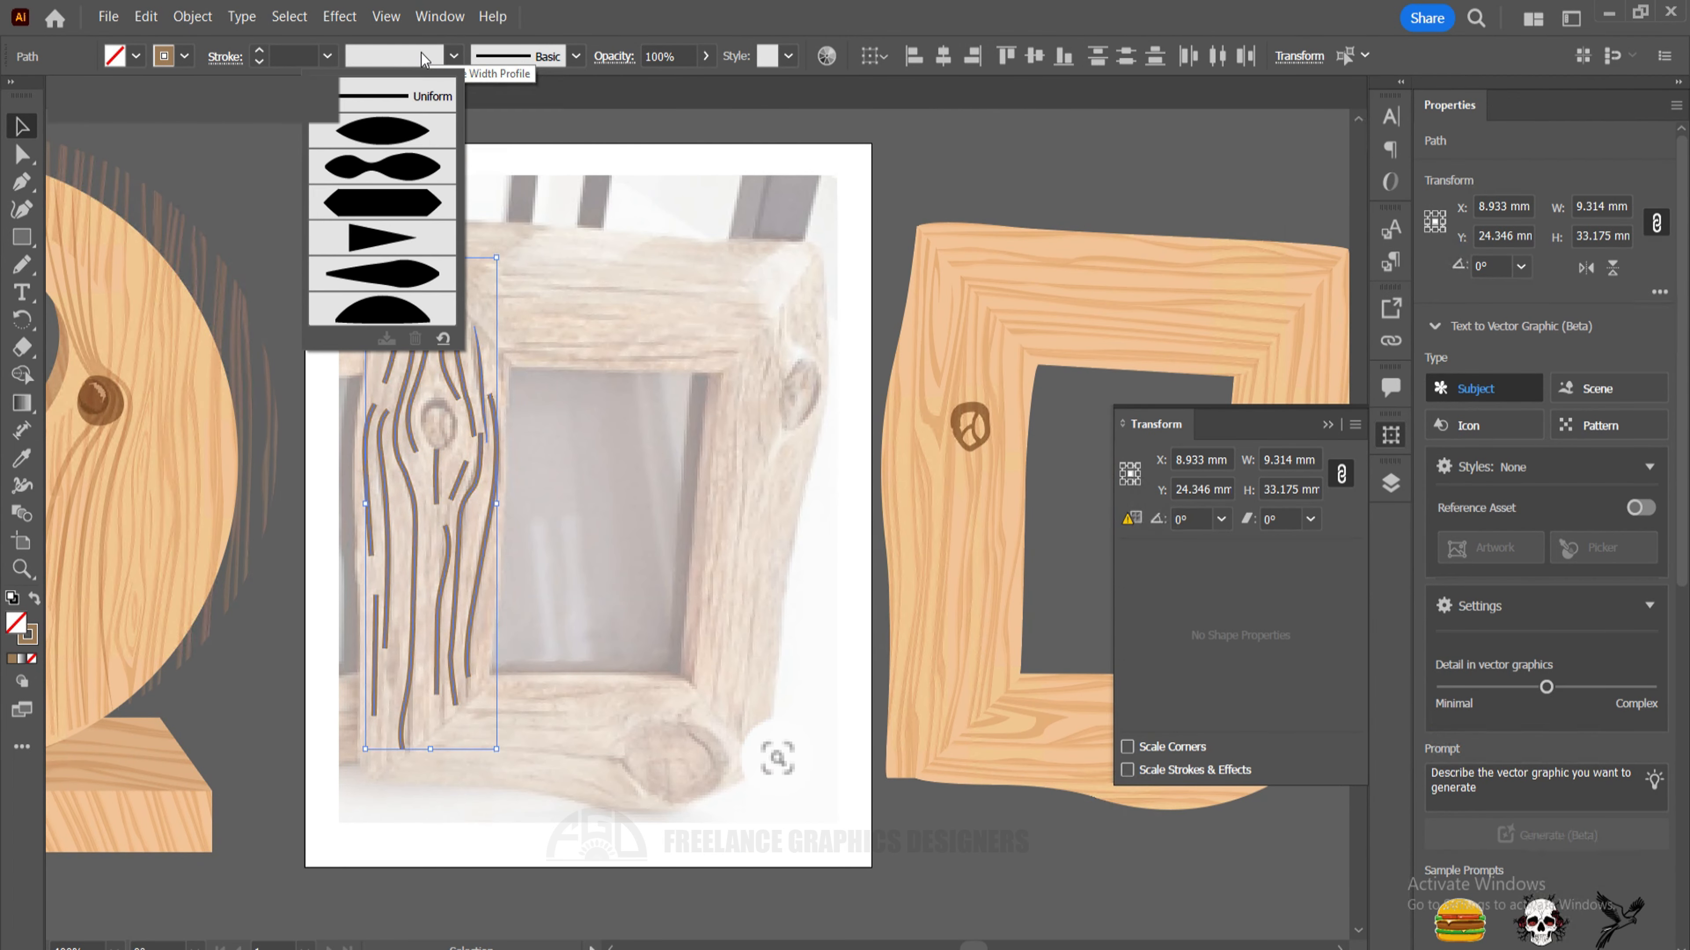
{"action": "left_click", "coordinate": [399, 119]}
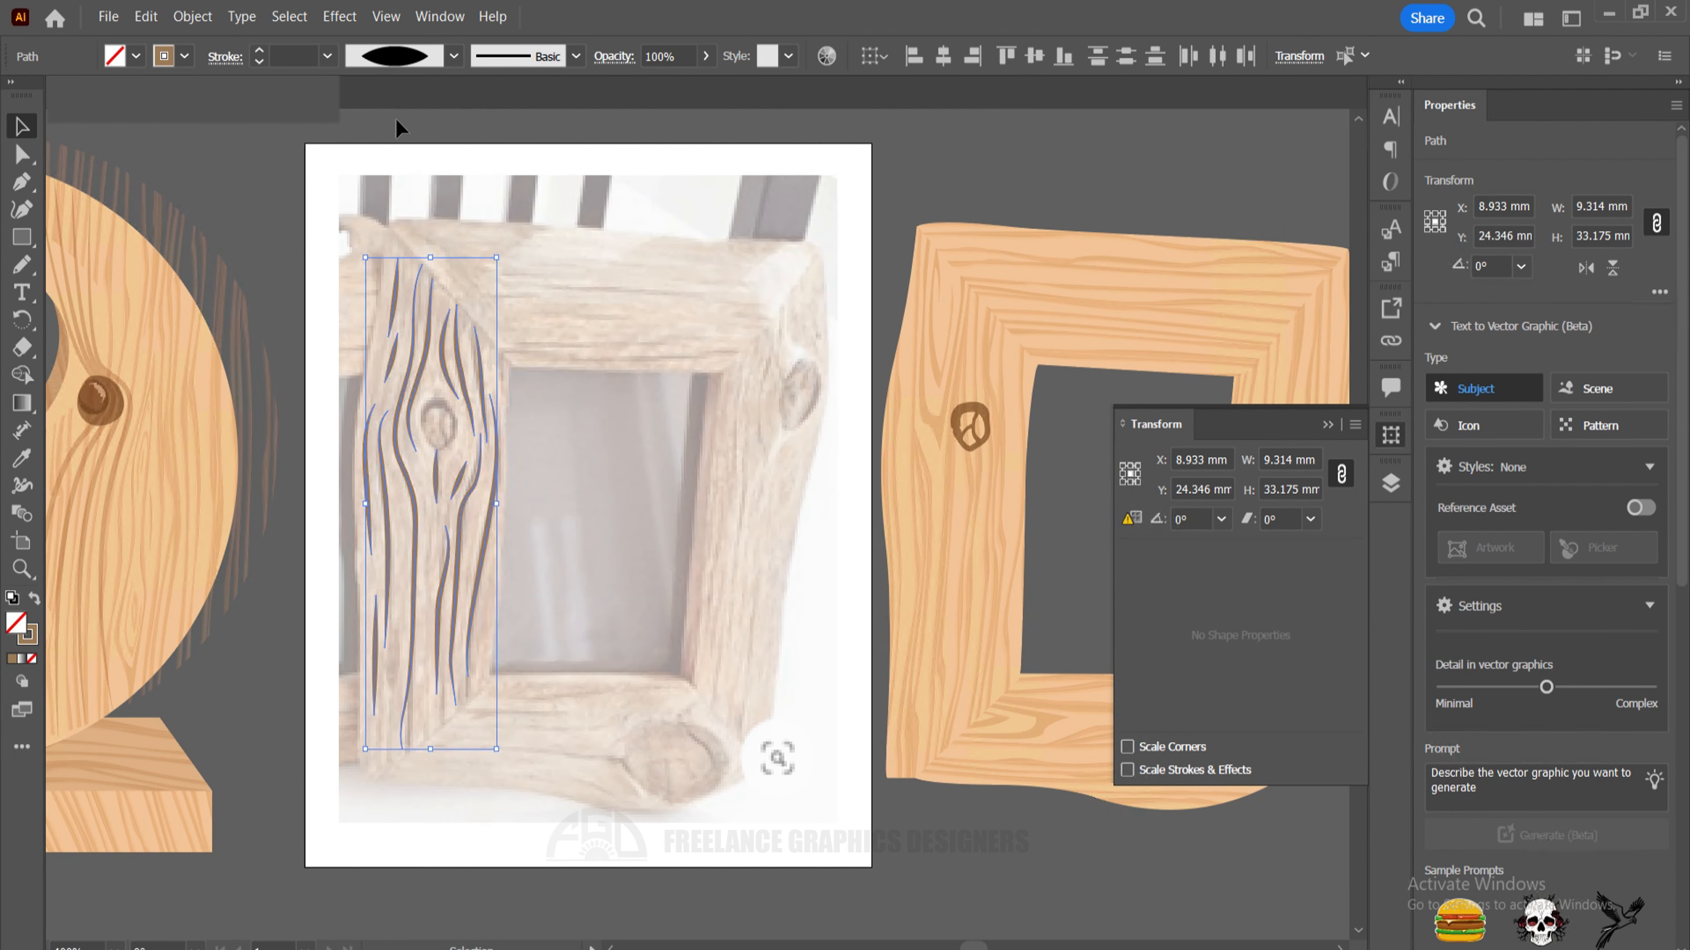
Set the stroke weight of all selected grain lines to 0.75 pt.
{"action": "left_click", "coordinate": [285, 47]}
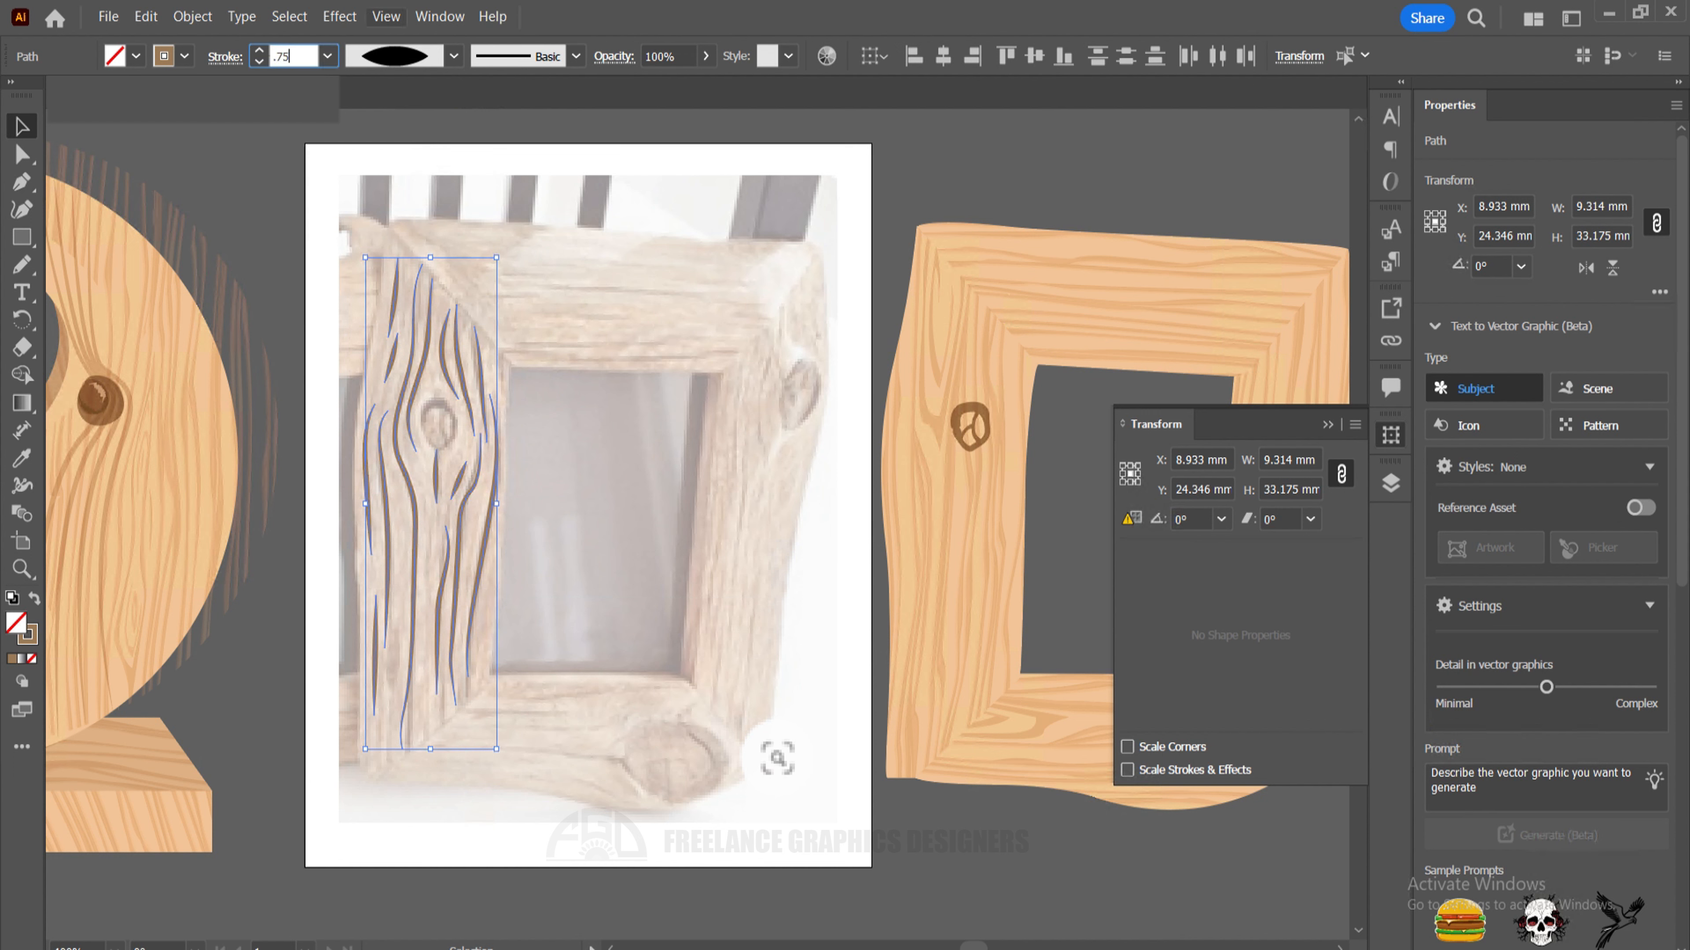
{"action": "type", "text": ".75"}
{"action": "key", "text": "Return"}
Group the traced grain lines and move them from the reference photo onto the illustrated frame's knotted vertical board.
{"action": "left_click", "coordinate": [575, 471]}
{"action": "left_click_drag", "start_coordinate": [649, 492], "coordinate": [530, 469]}
{"action": "left_click_drag", "start_coordinate": [419, 754], "coordinate": [420, 755]}
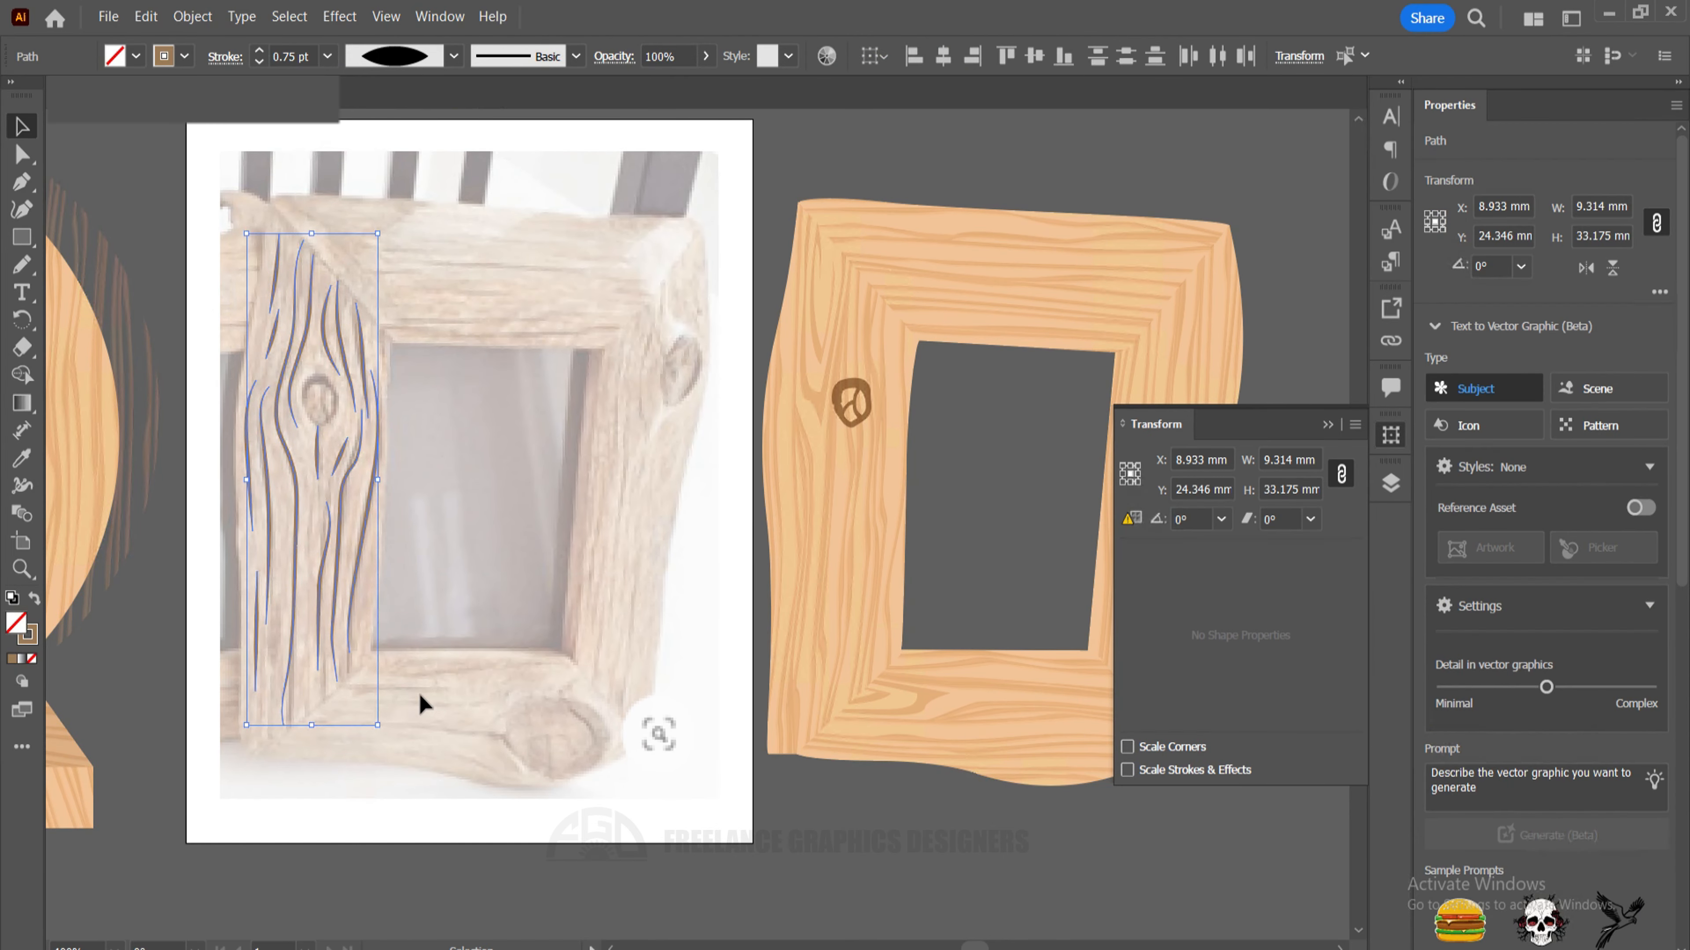
{"action": "left_click_drag", "start_coordinate": [362, 536], "coordinate": [887, 520]}
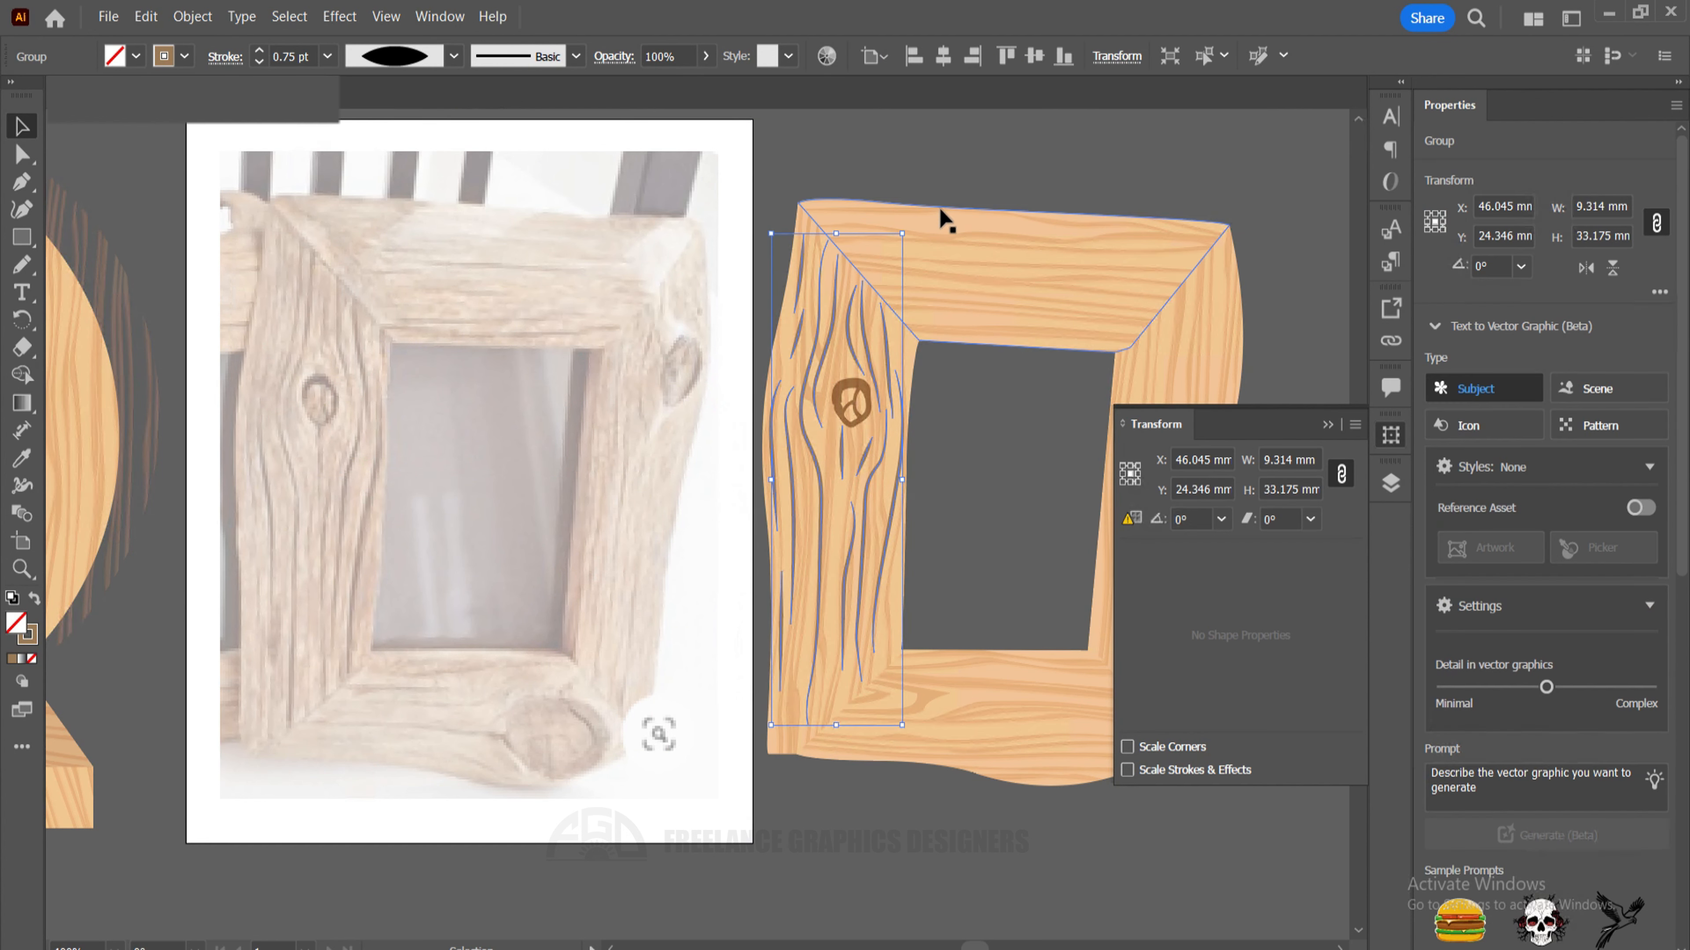
{"action": "left_click", "coordinate": [1101, 169]}
{"action": "left_click_drag", "start_coordinate": [1086, 169], "coordinate": [949, 194]}
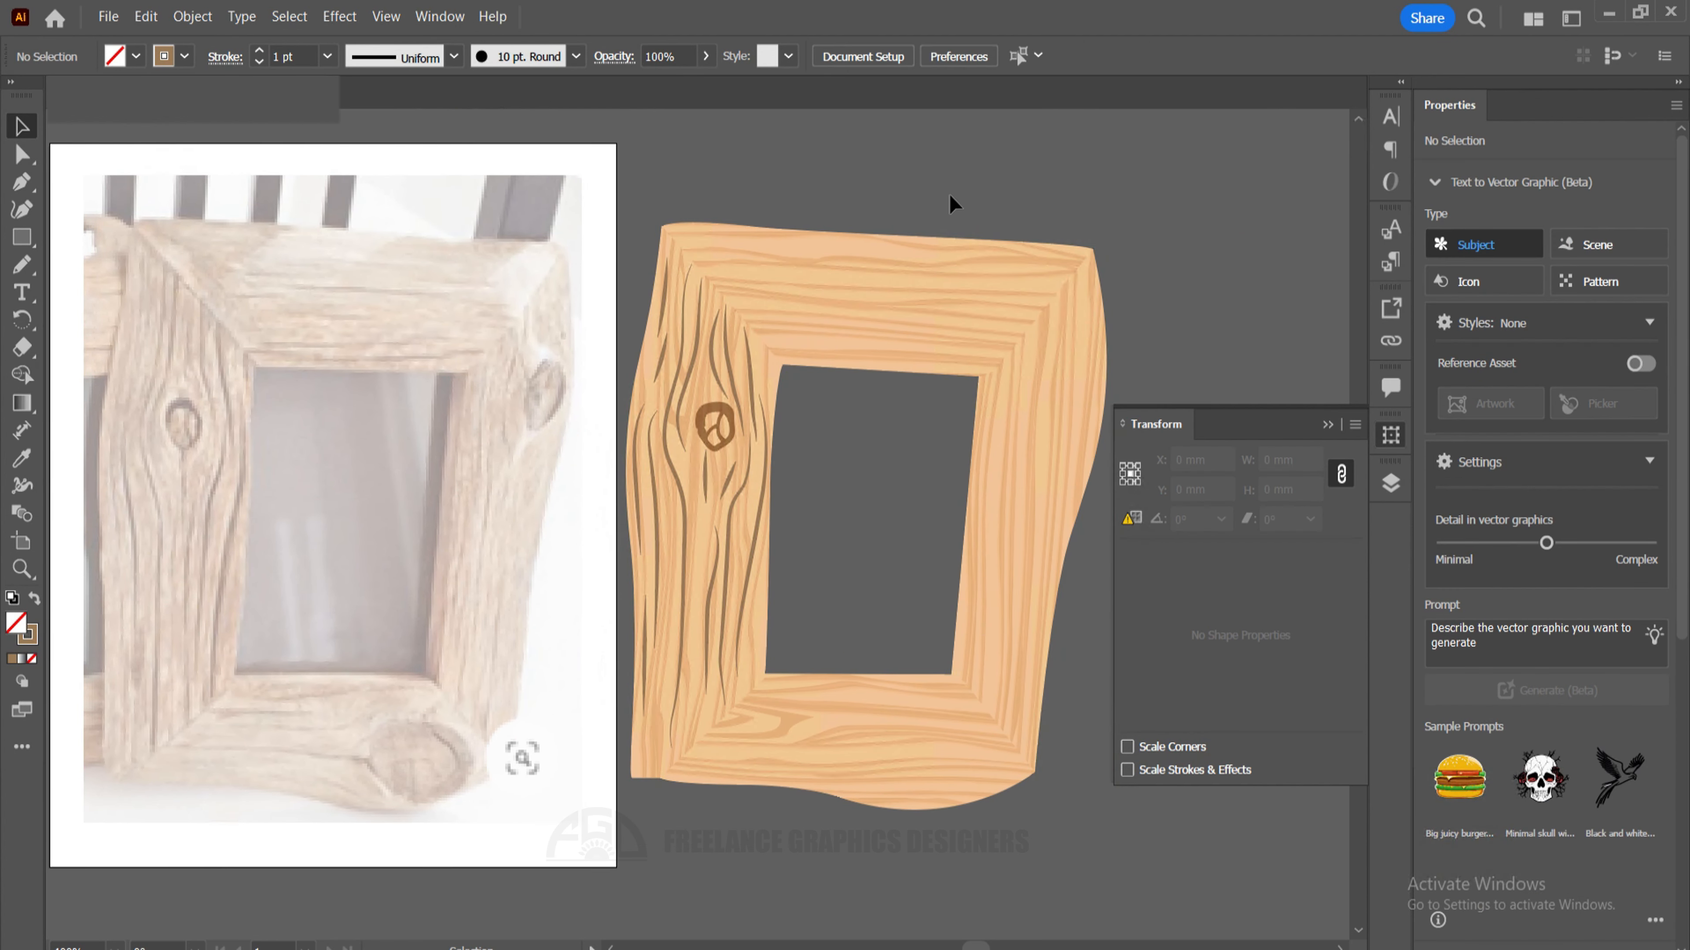
Set the grain-line group's blending mode to Multiply and its opacity to 80%.
{"action": "key", "text": "ctrl+space"}
{"action": "left_click_drag", "start_coordinate": [697, 486], "coordinate": [880, 548]}
{"action": "left_click", "coordinate": [879, 548]}
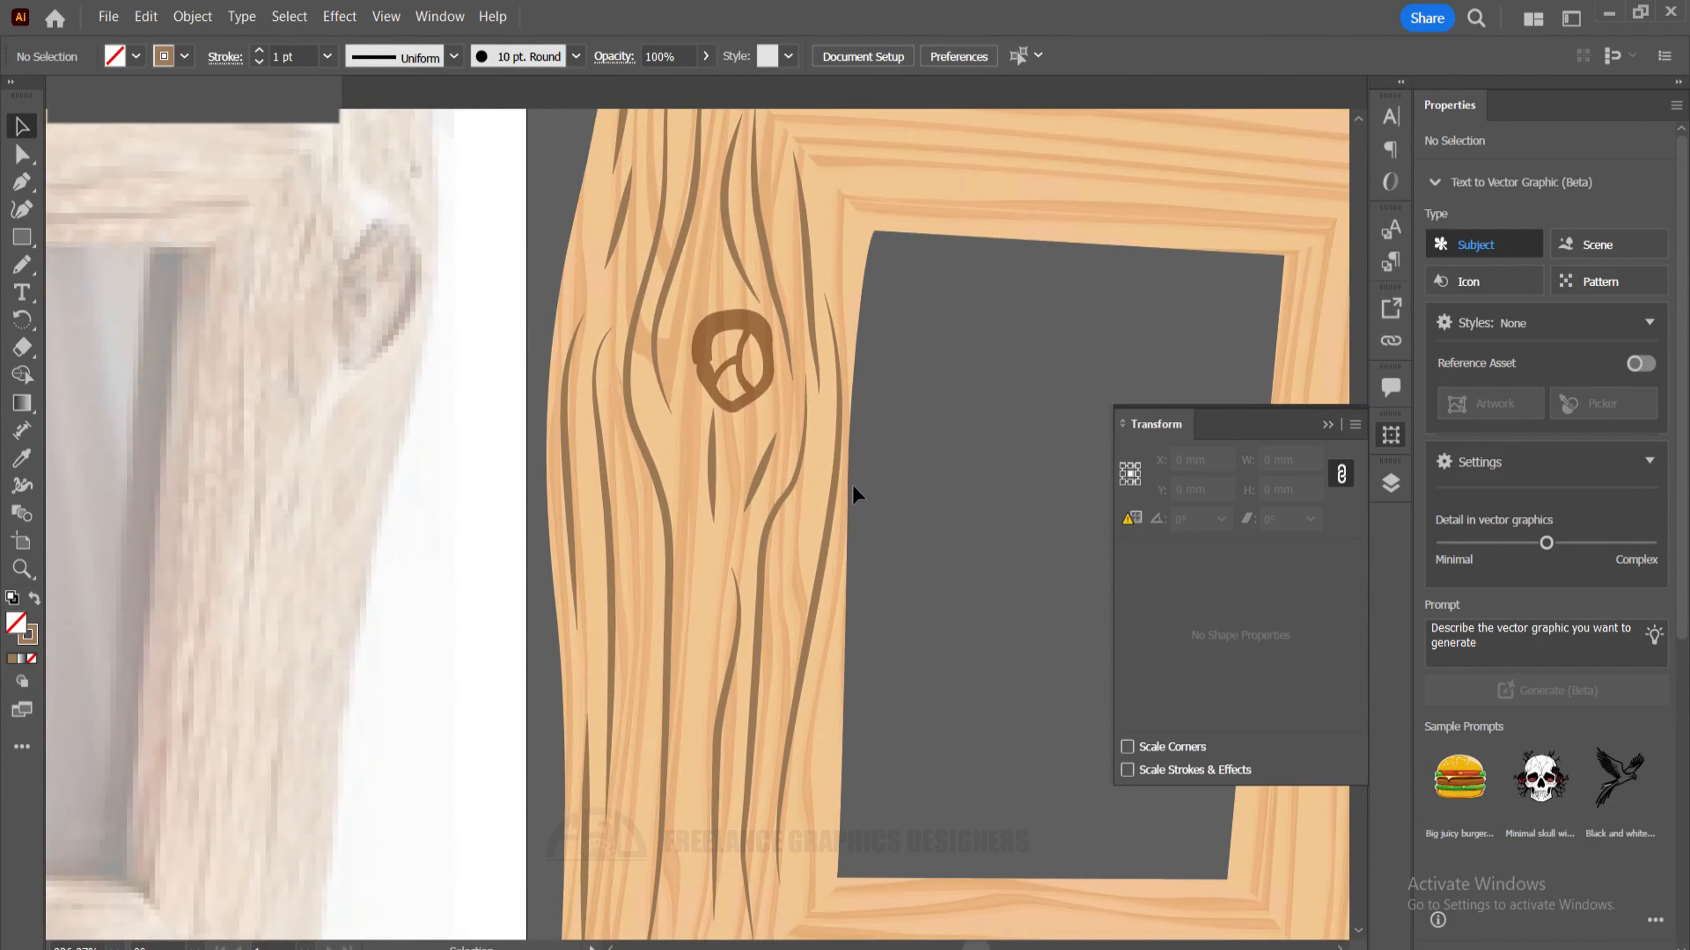
{"action": "left_click", "coordinate": [838, 483]}
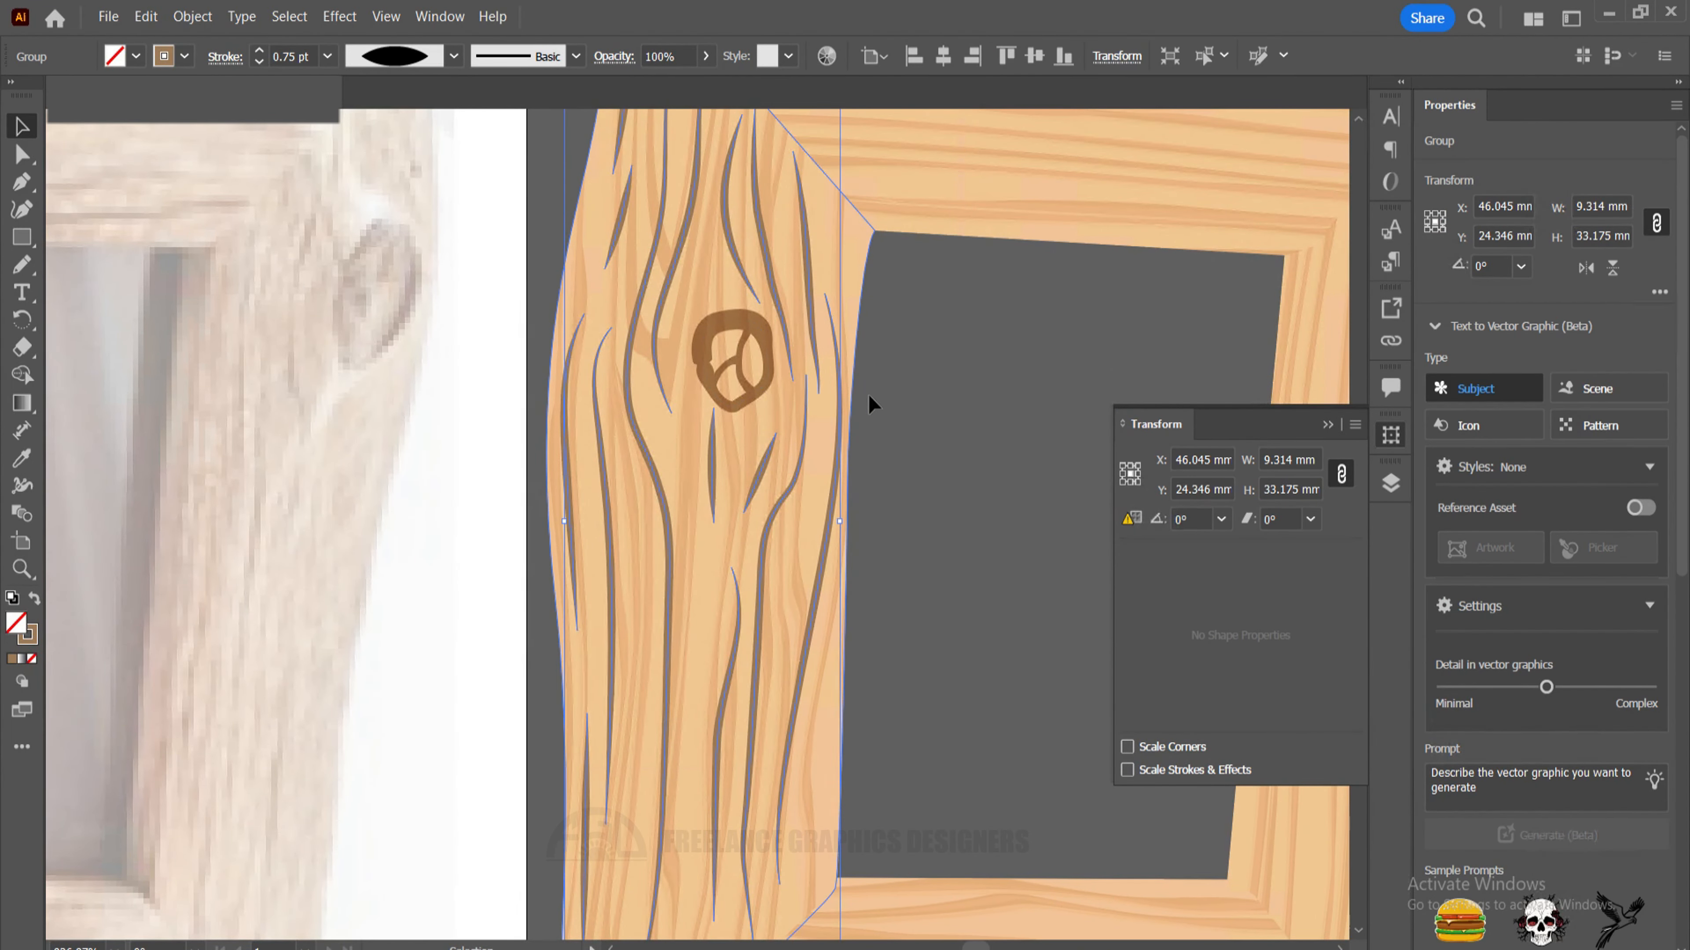
{"action": "left_click", "coordinate": [615, 57]}
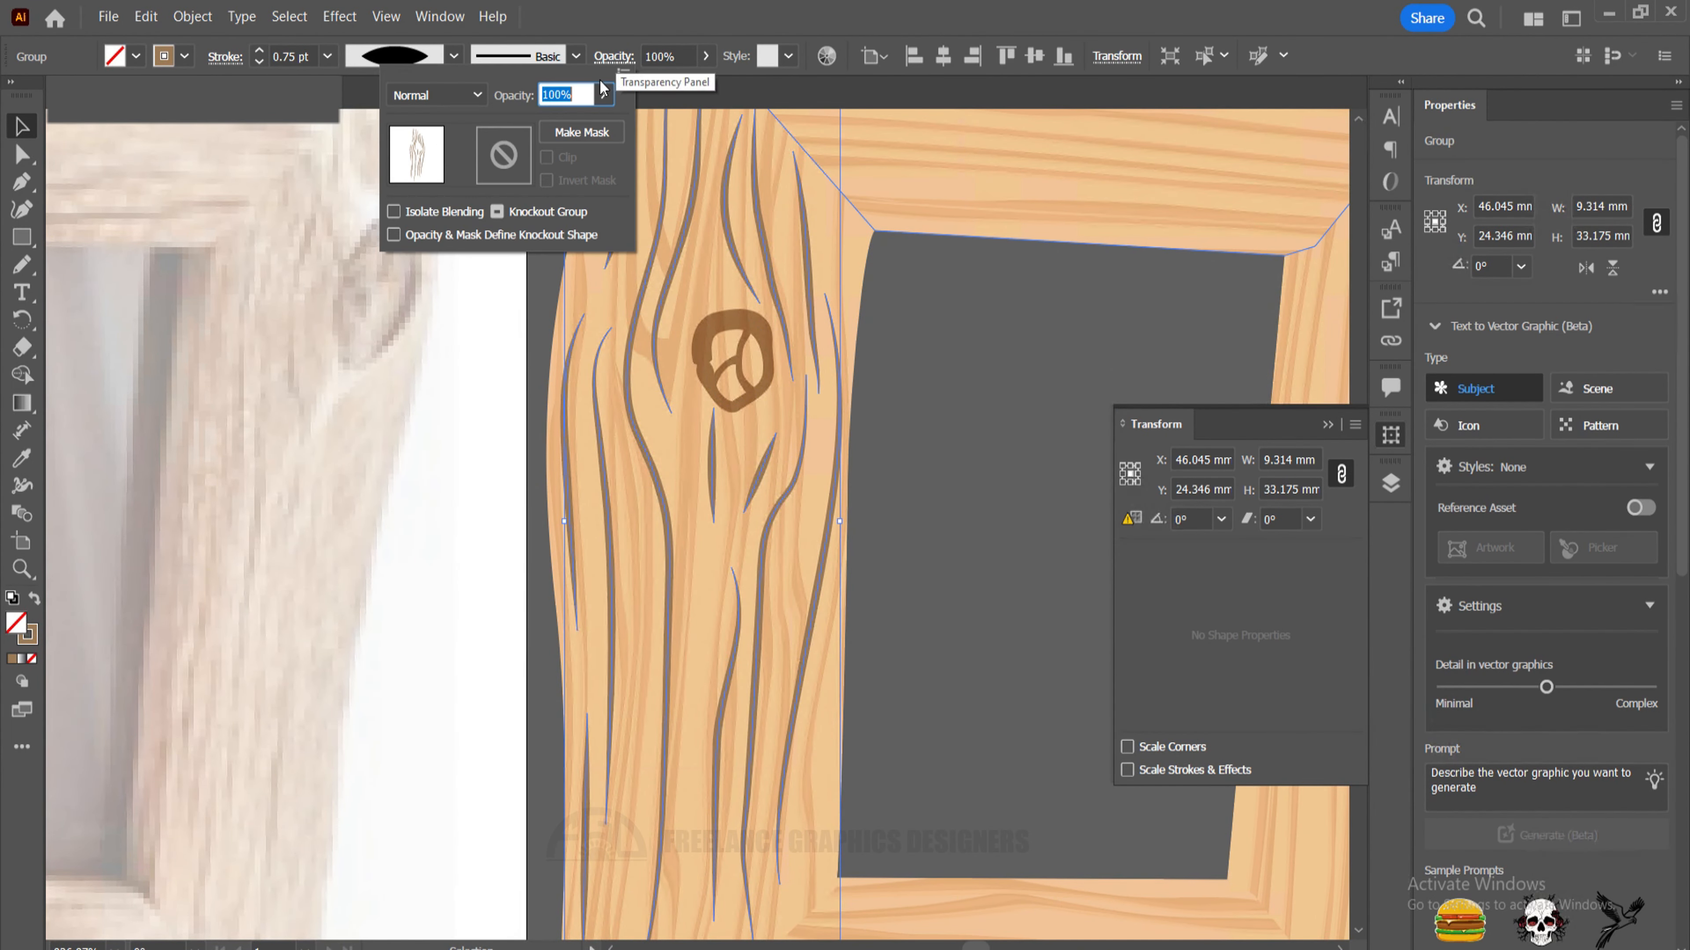
{"action": "left_click", "coordinate": [439, 95]}
{"action": "left_click", "coordinate": [459, 172]}
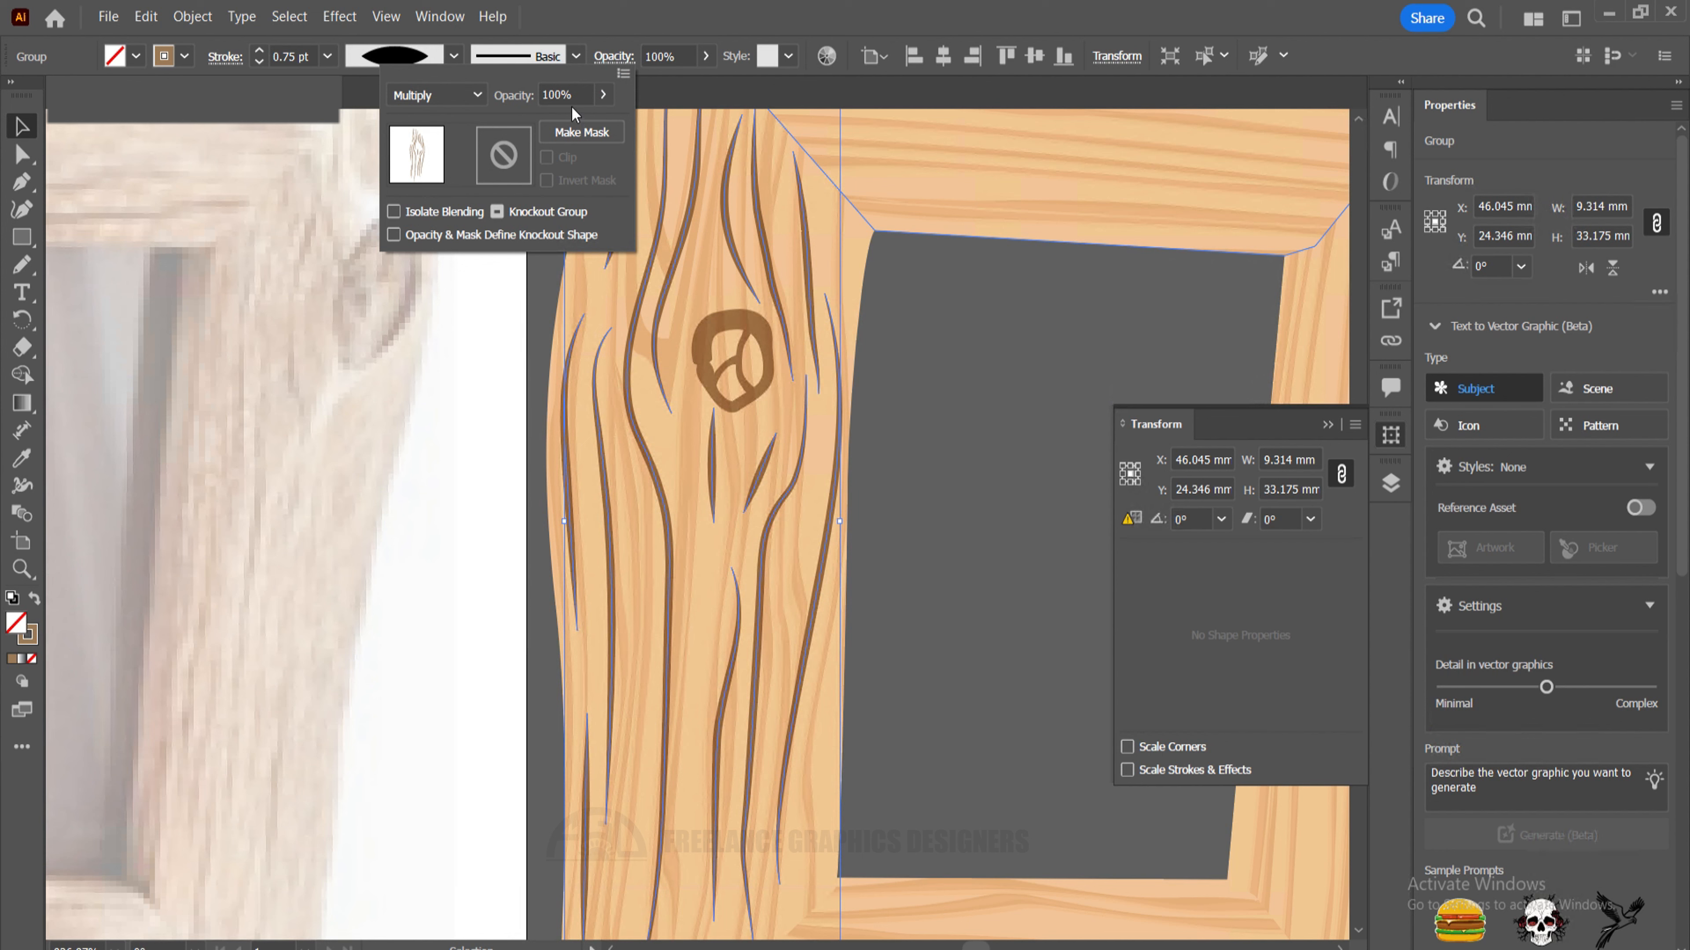
{"action": "left_click_drag", "start_coordinate": [576, 95], "coordinate": [522, 99]}
{"action": "type", "text": "80"}
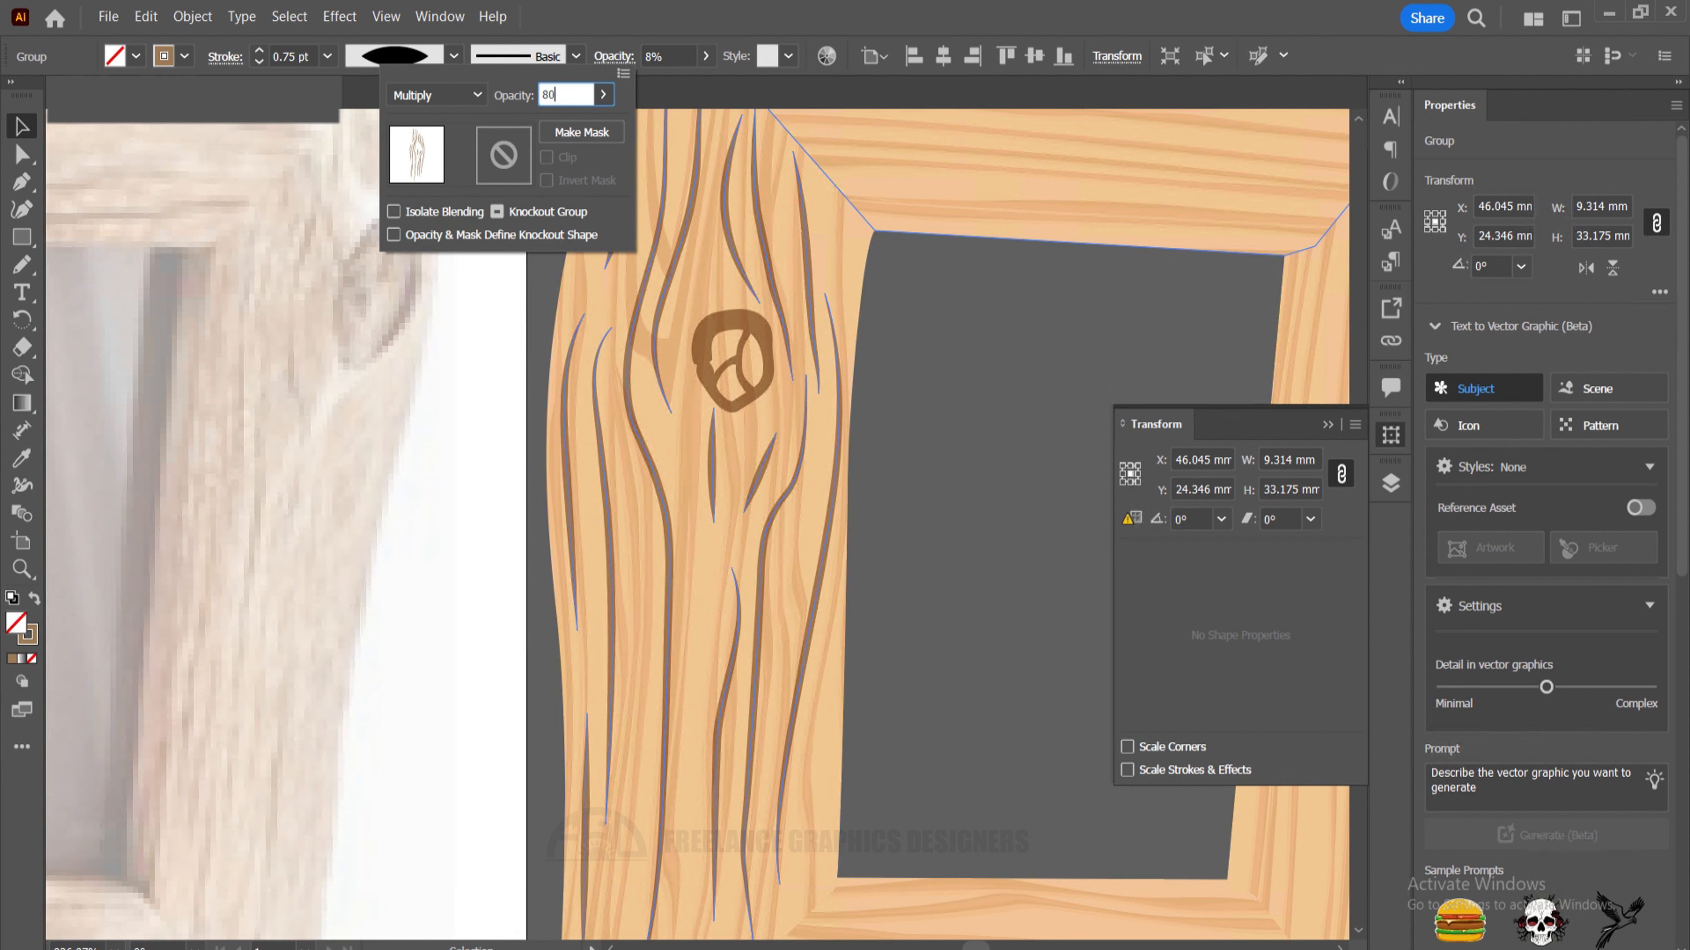
{"action": "key", "text": "Return"}
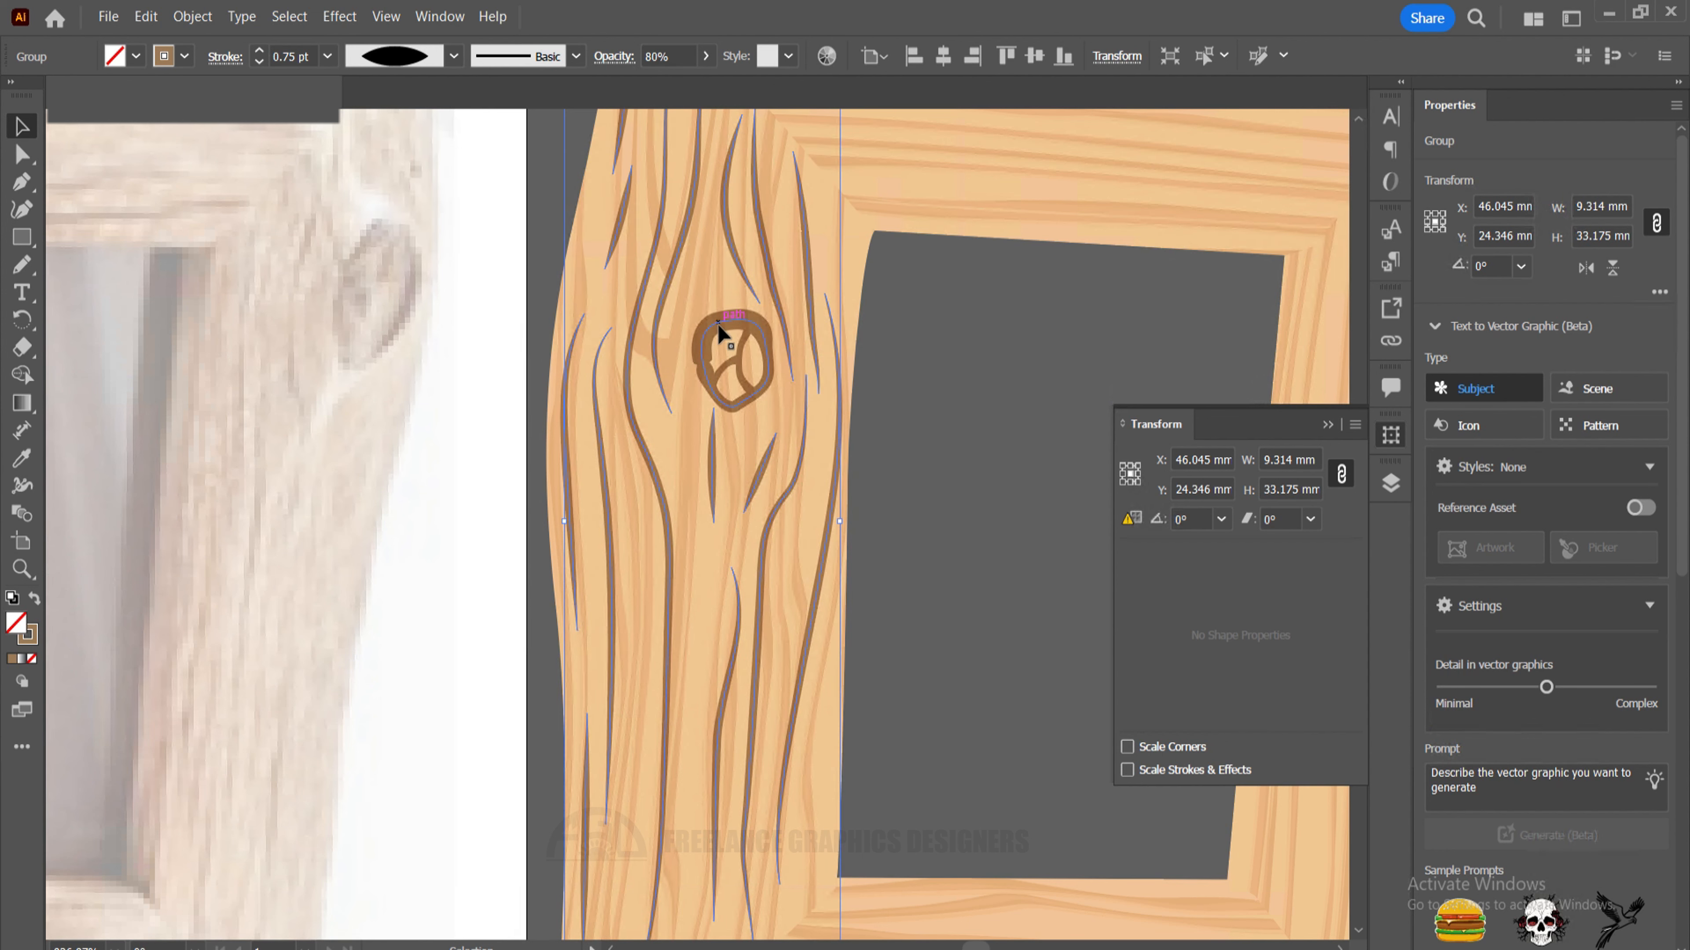
Compare the knot's appearance settings with the grain-line group's, and examine the whole frame beside the reference photo.
{"action": "left_click", "coordinate": [720, 333]}
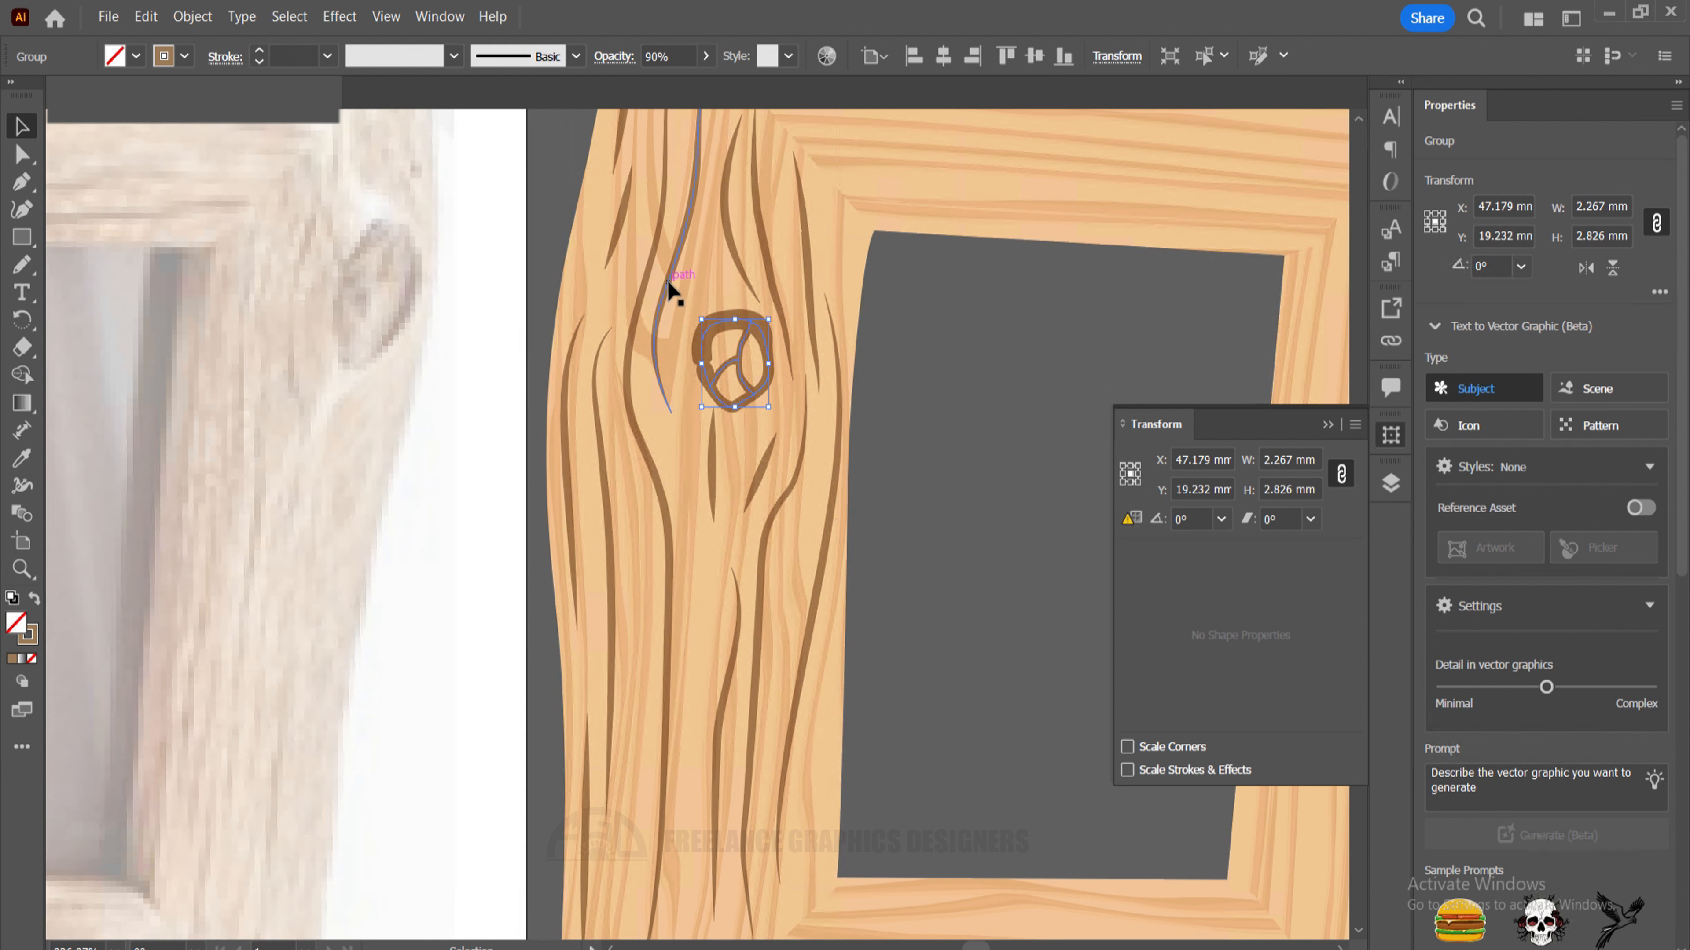
{"action": "left_click", "coordinate": [628, 330]}
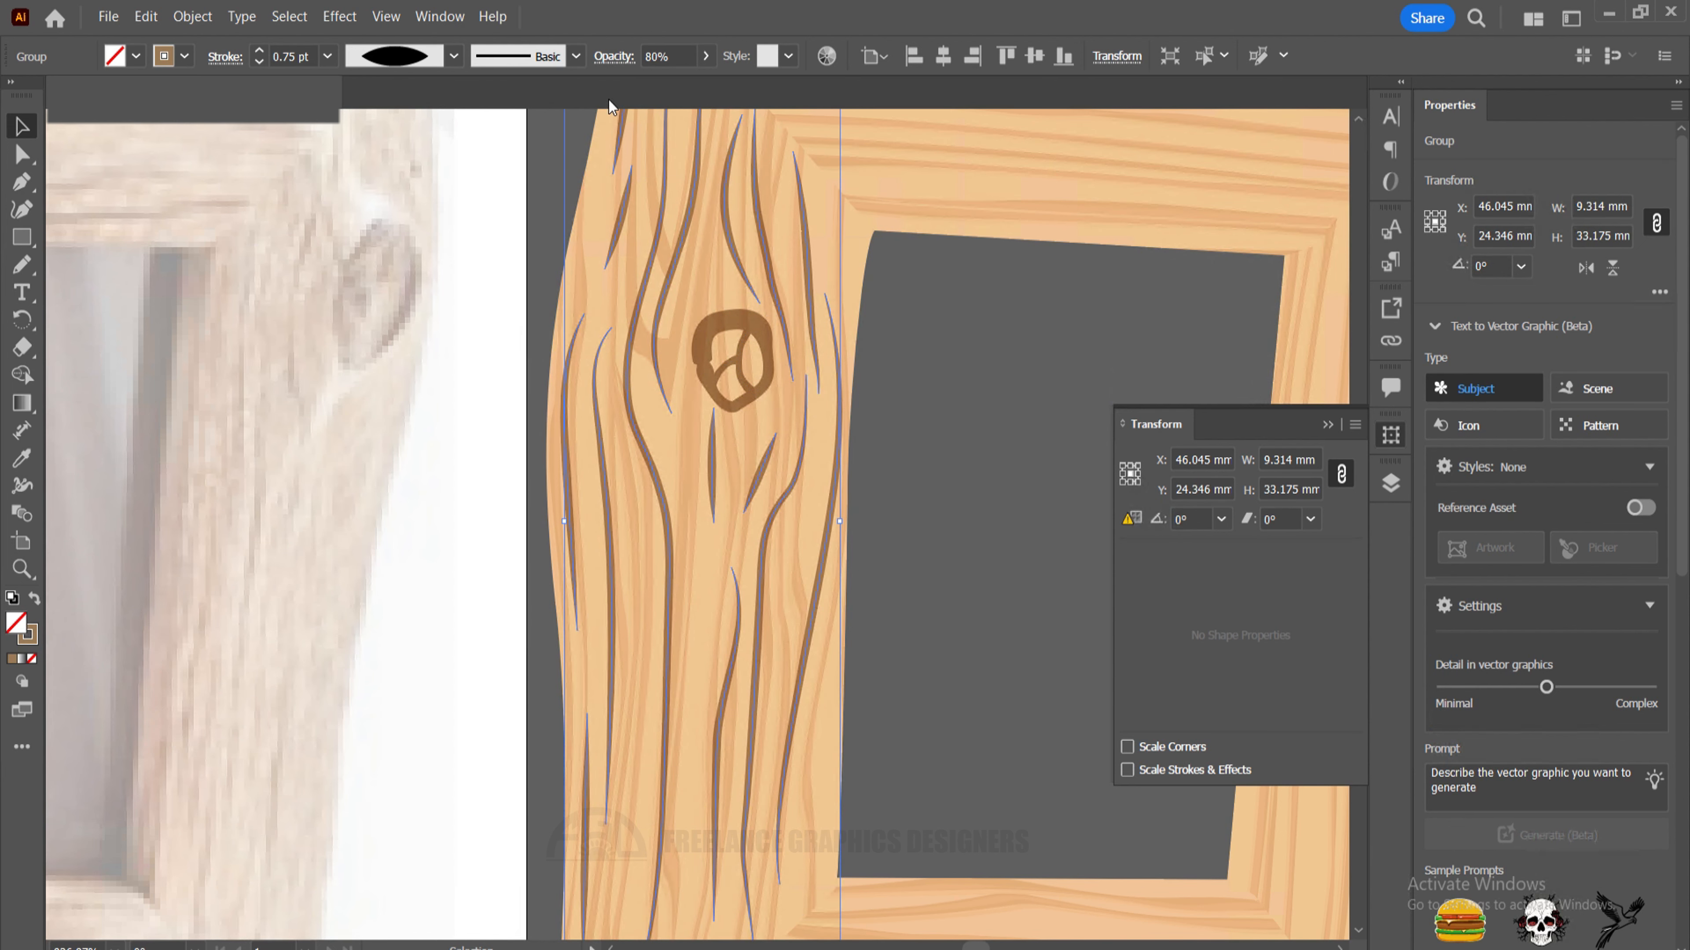
{"action": "left_click", "coordinate": [577, 199]}
{"action": "left_click", "coordinate": [624, 219]}
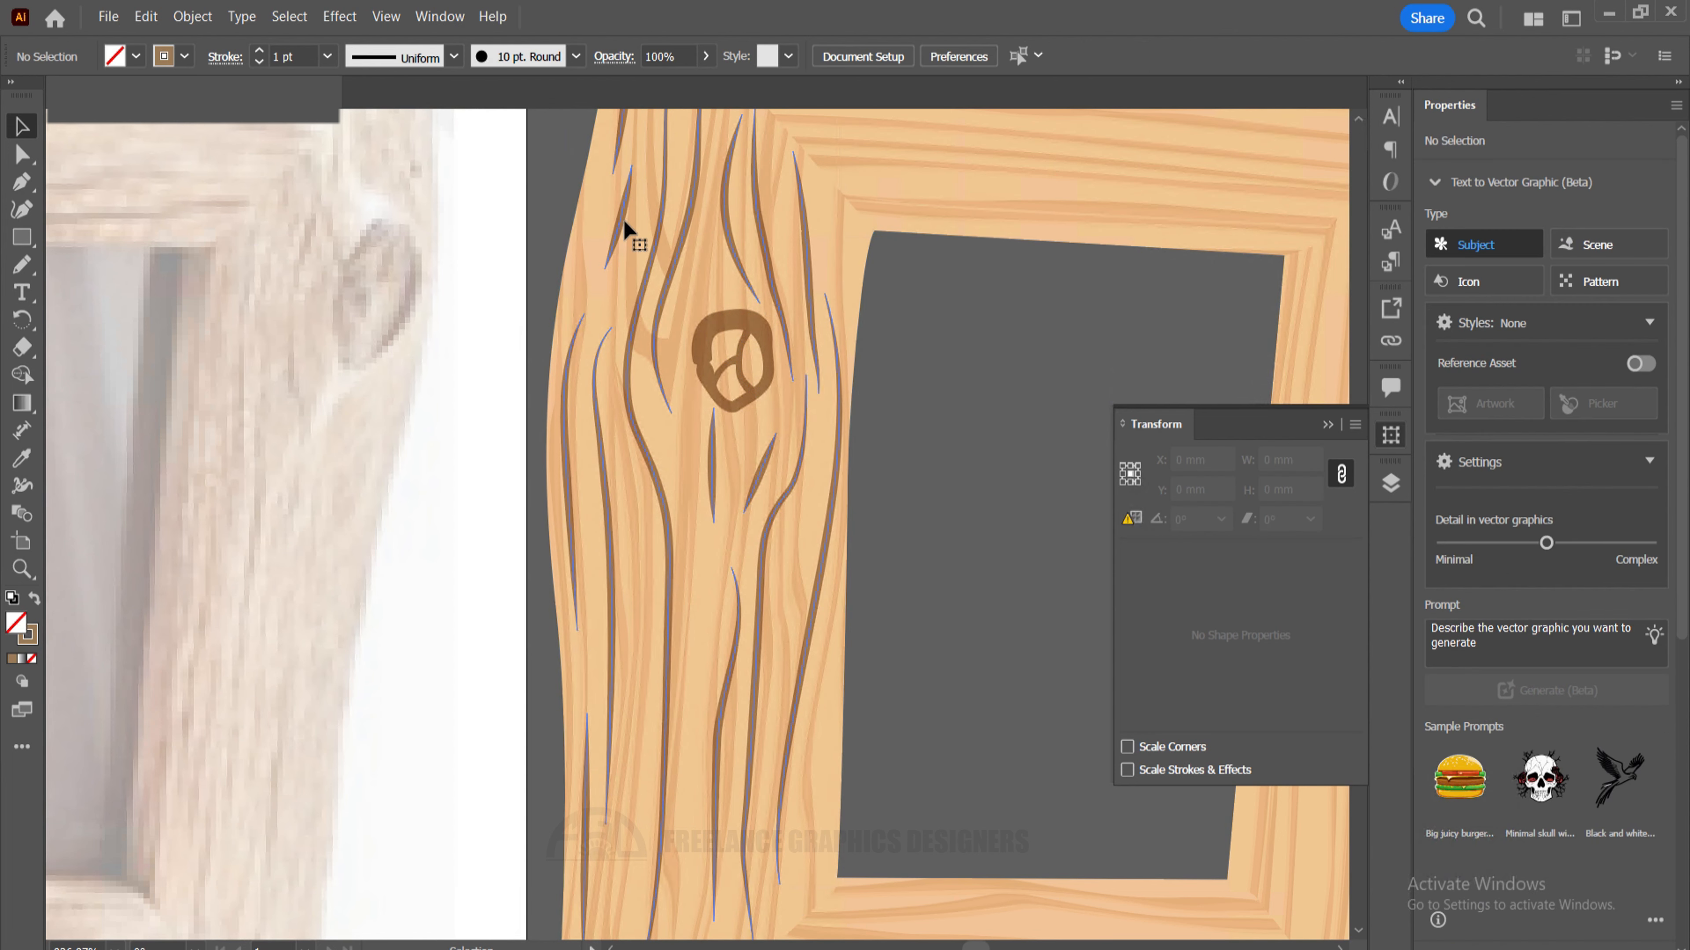
{"action": "left_click", "coordinate": [546, 197]}
{"action": "key", "text": "ctrl+minus"}
{"action": "key", "text": "ctrl+minus"}
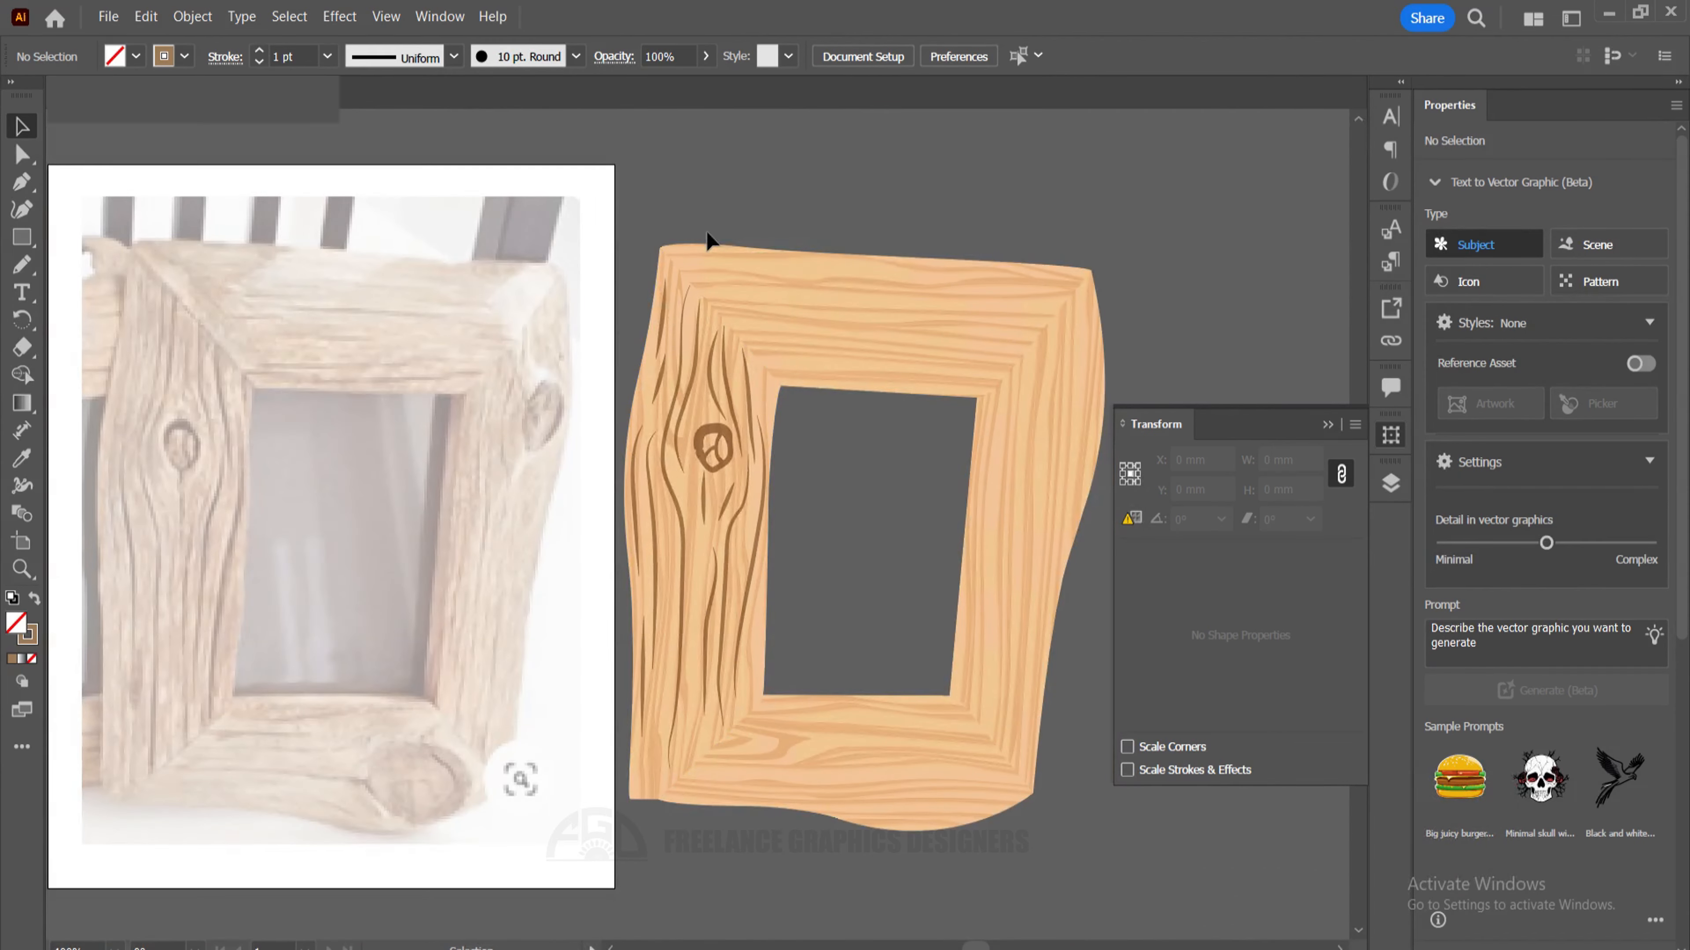
{"action": "left_click_drag", "start_coordinate": [865, 470], "coordinate": [802, 439]}
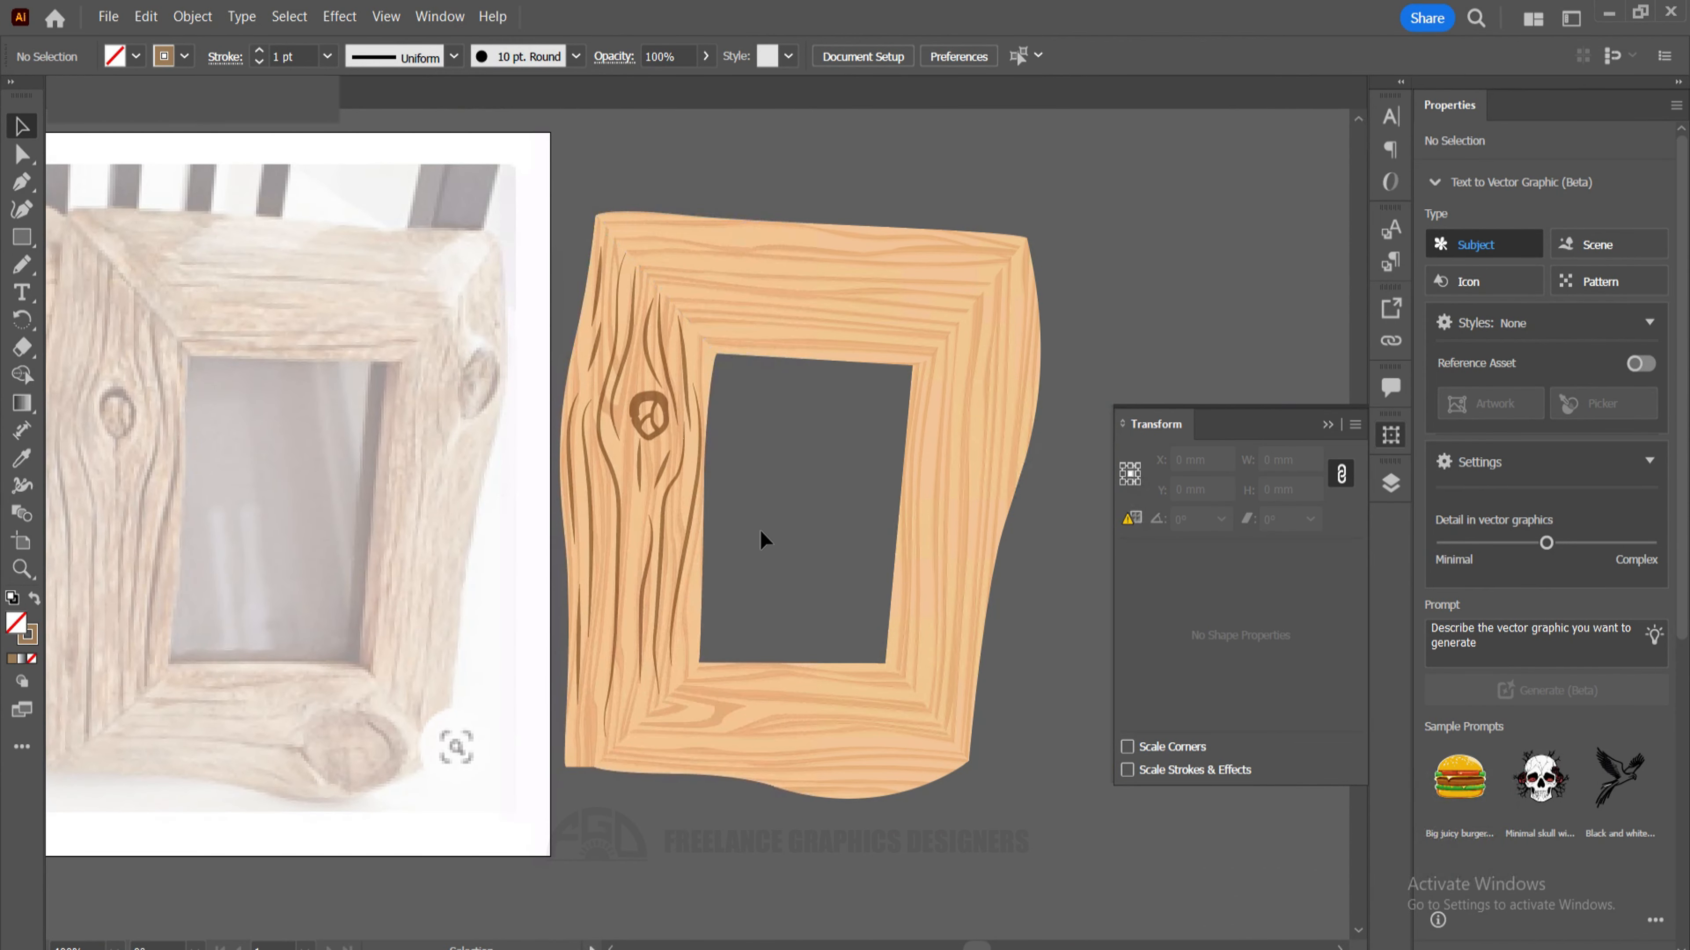
Thin the grain-line group's strokes to 0.5 pt and deselect it.
{"action": "left_click", "coordinate": [692, 526]}
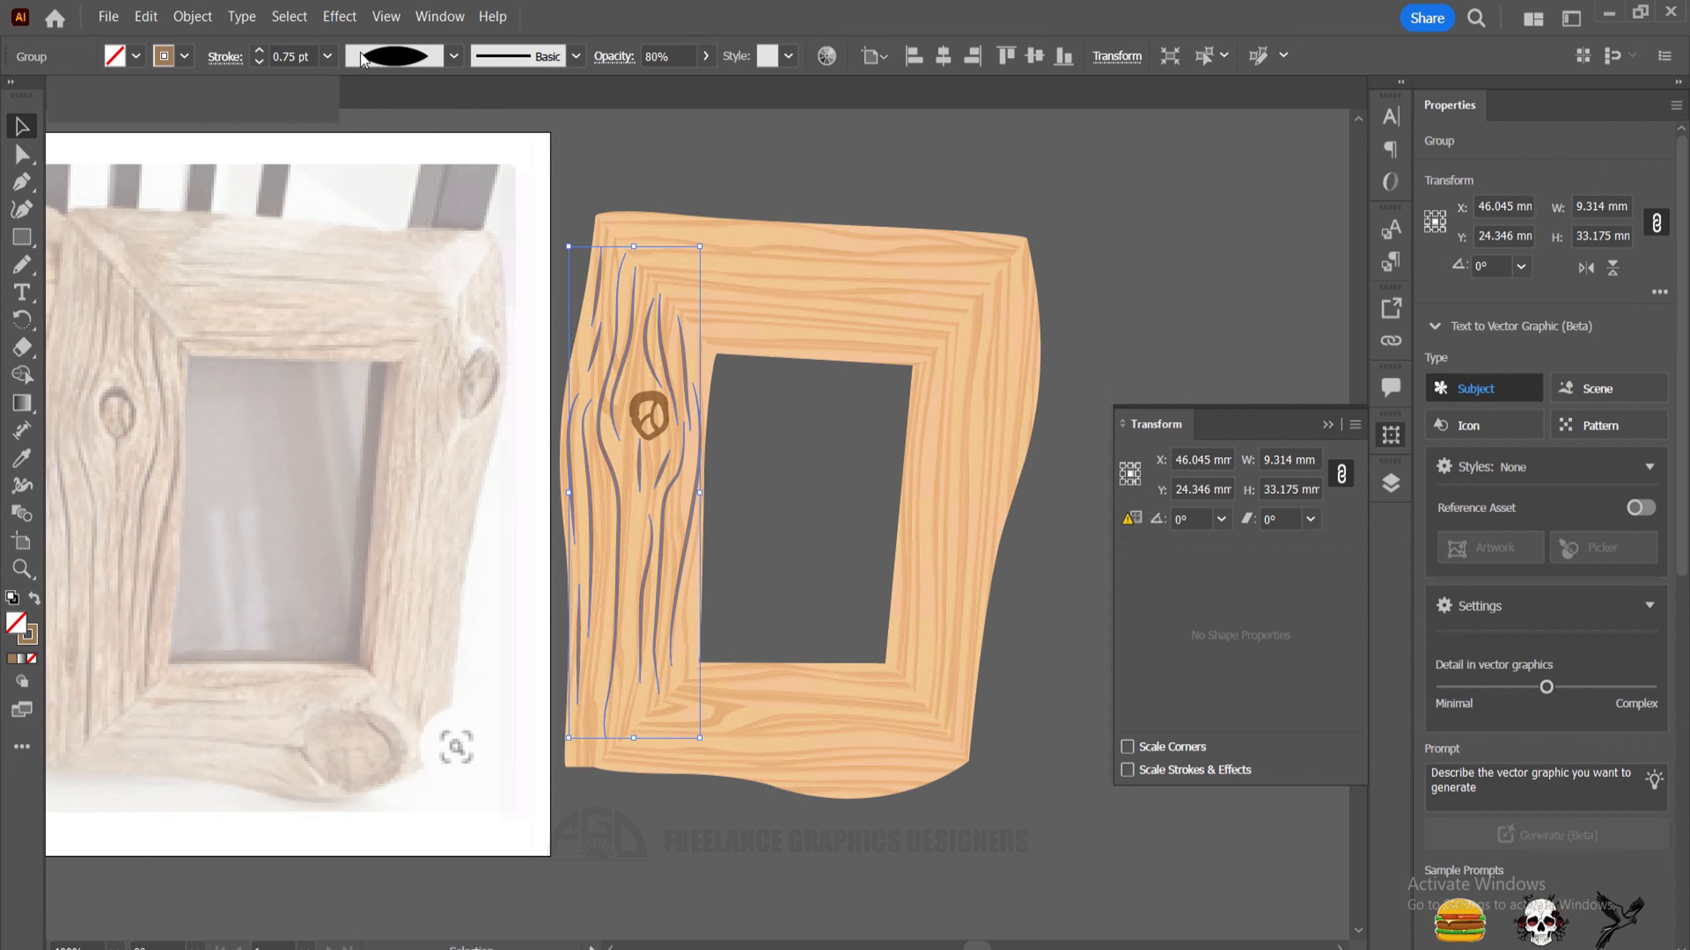
{"action": "left_click", "coordinate": [294, 53]}
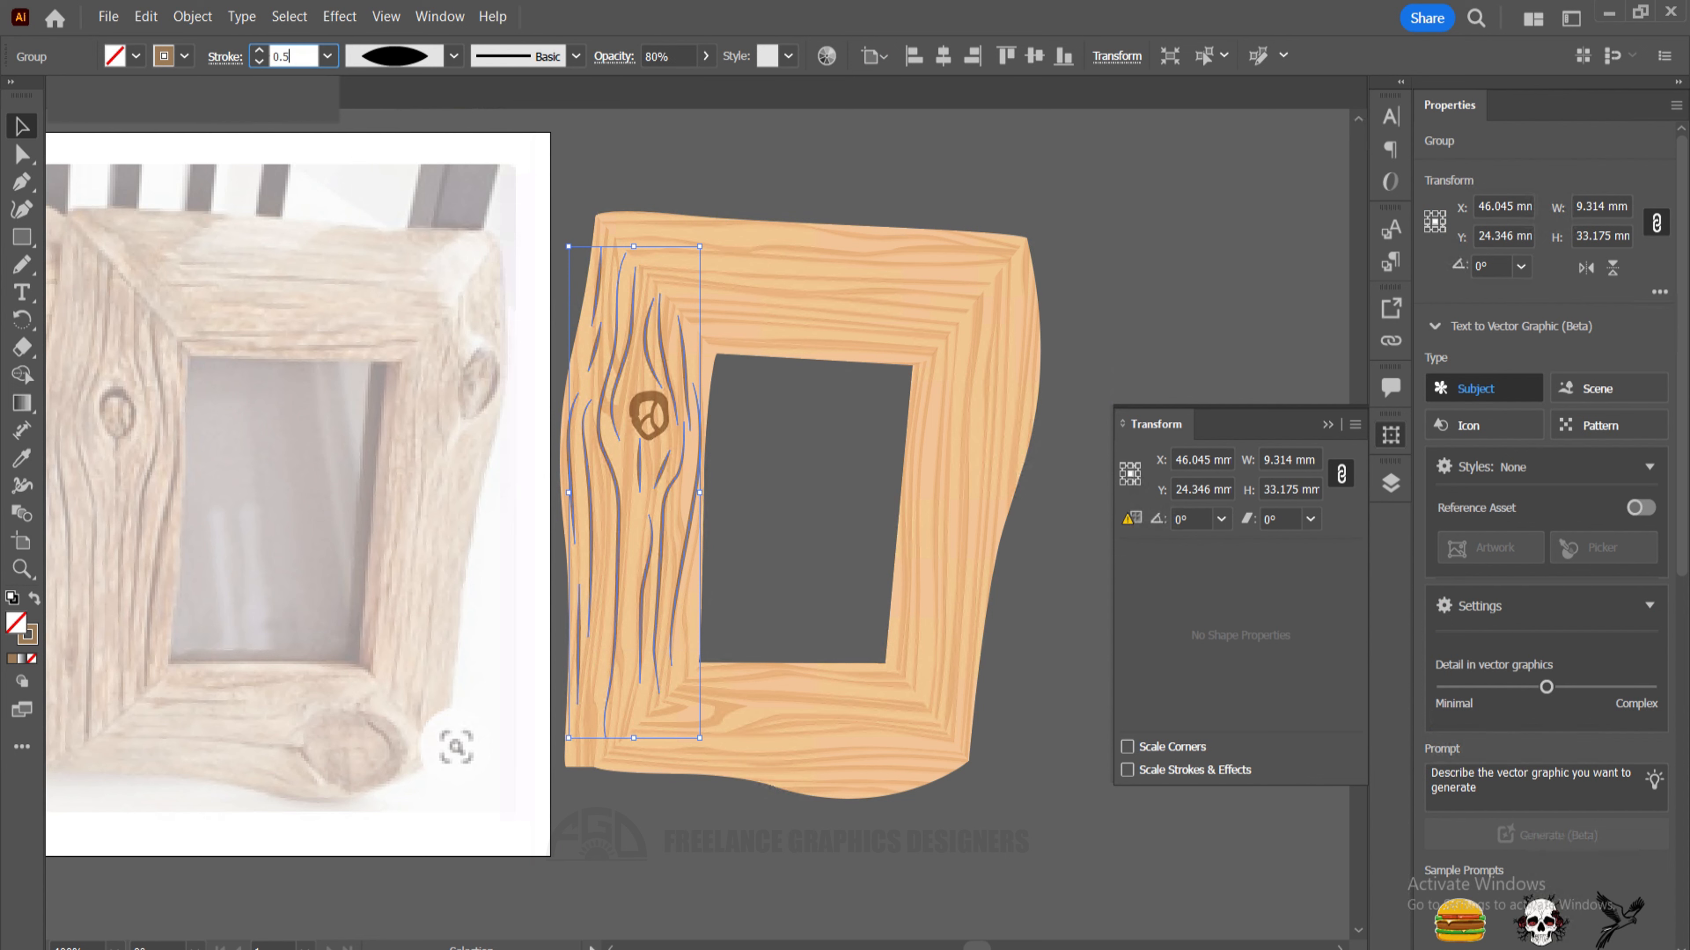
{"action": "key", "text": "Return"}
{"action": "left_click", "coordinate": [886, 175]}
{"action": "left_click_drag", "start_coordinate": [886, 175], "coordinate": [882, 196]}
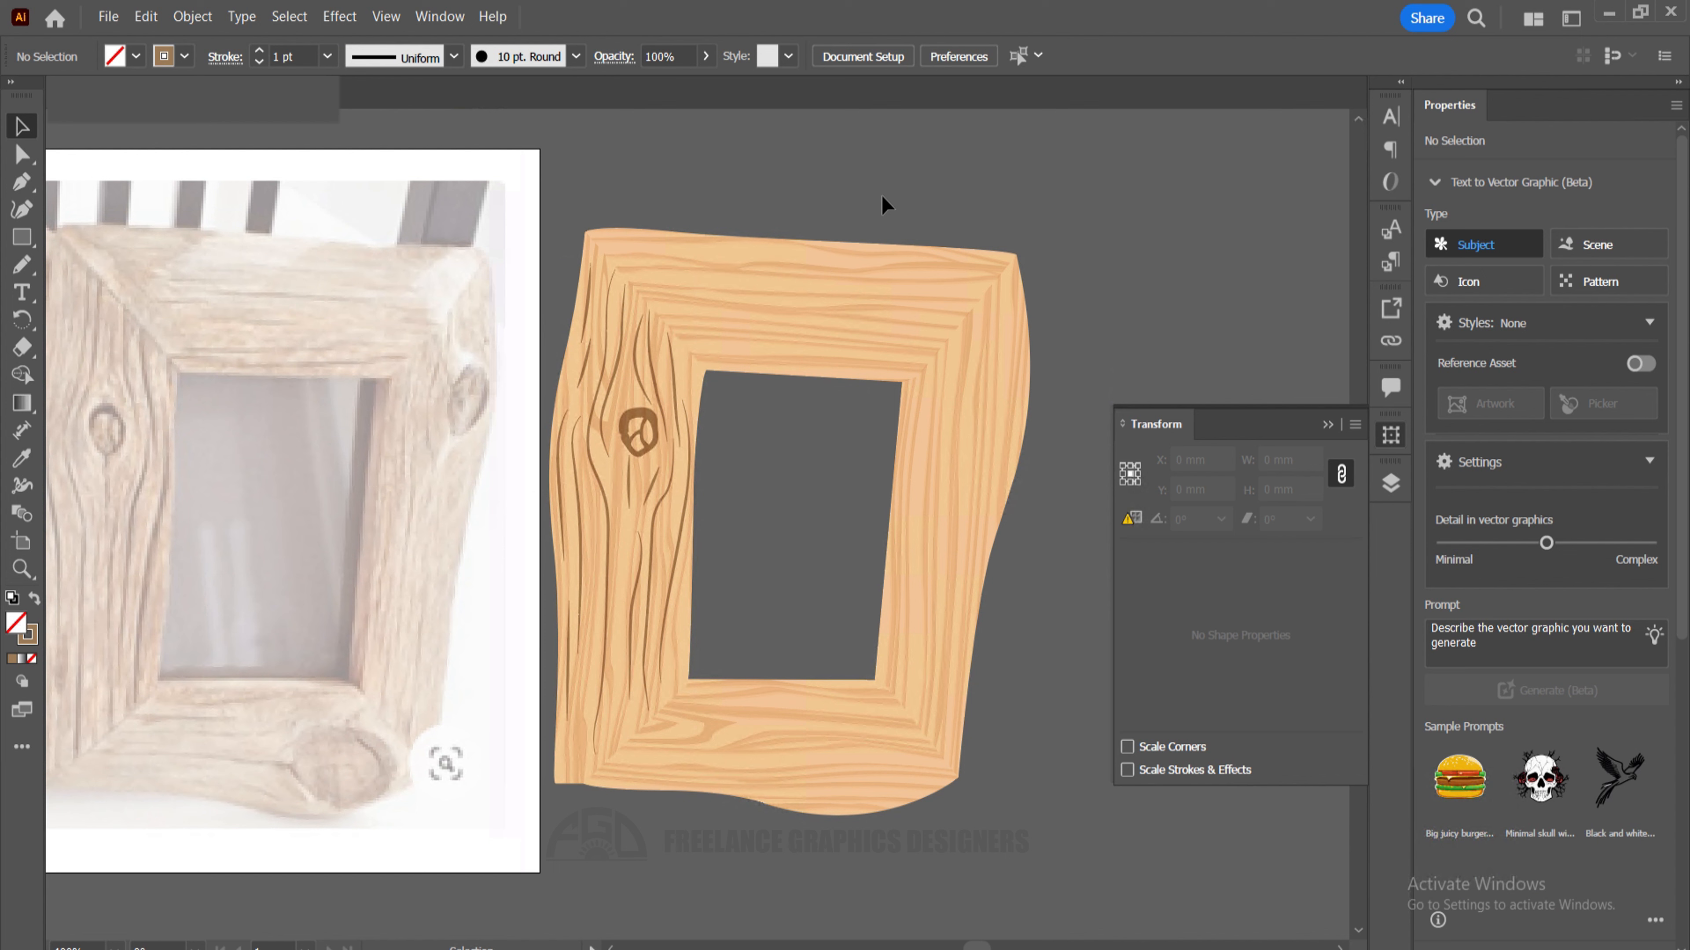
Widen Artboard 1 to about 78 mm so it holds both the reference photo and the illustrated frame.
{"action": "key", "text": "shift+o"}
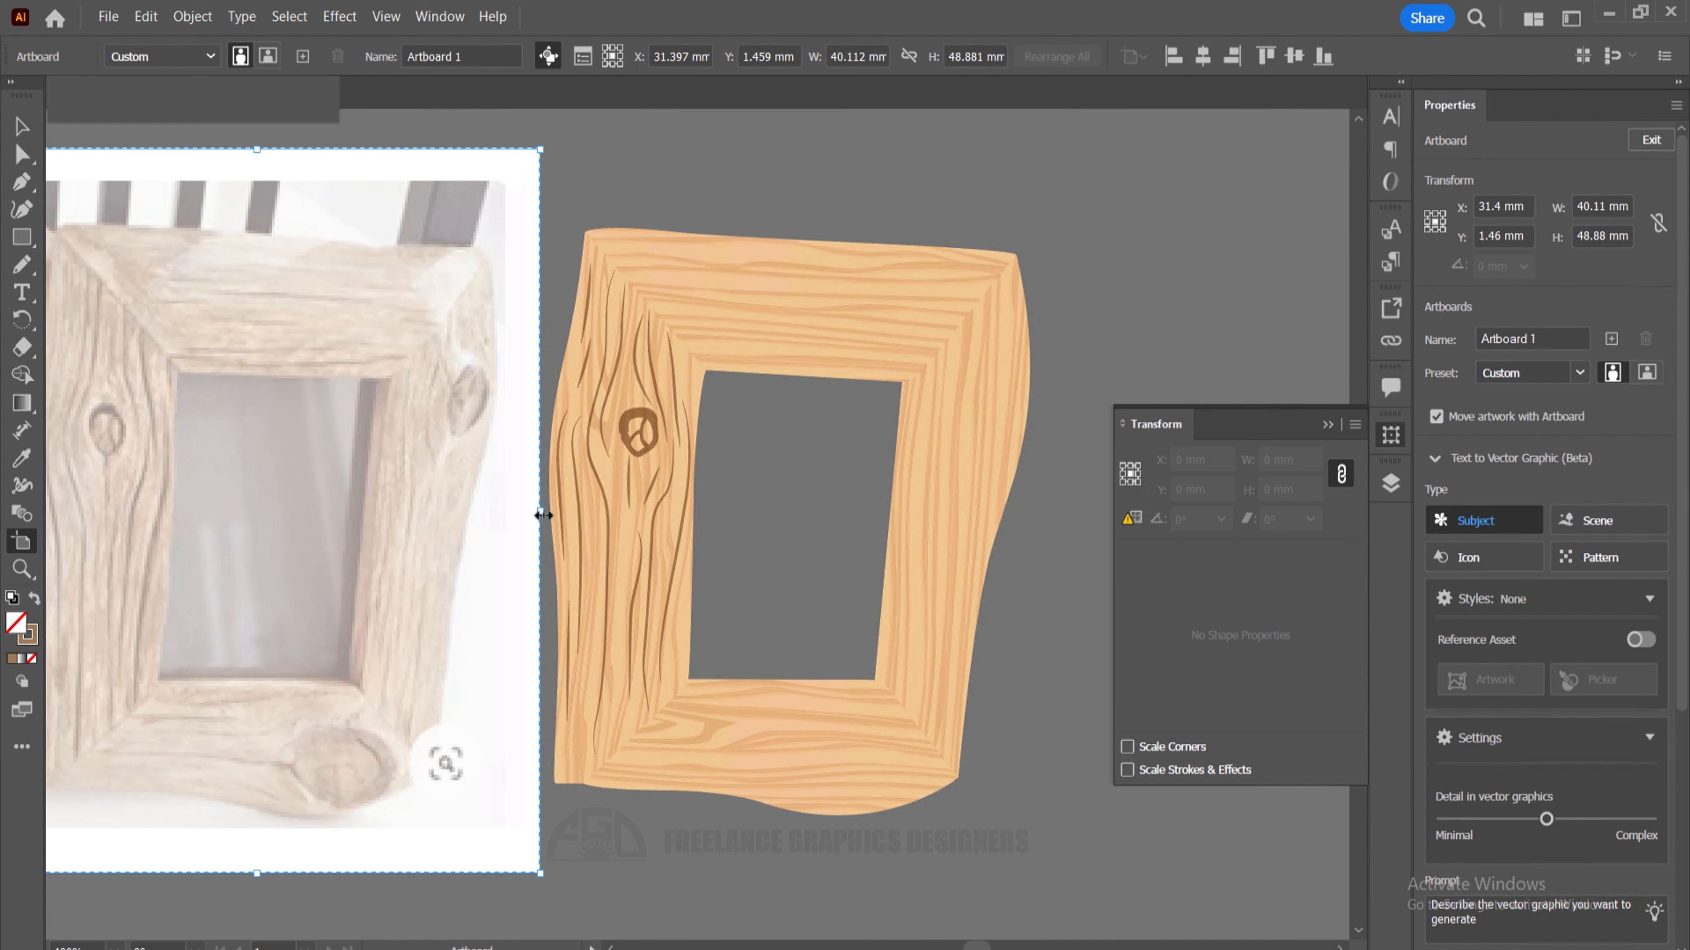
{"action": "left_click_drag", "start_coordinate": [542, 514], "coordinate": [1076, 489]}
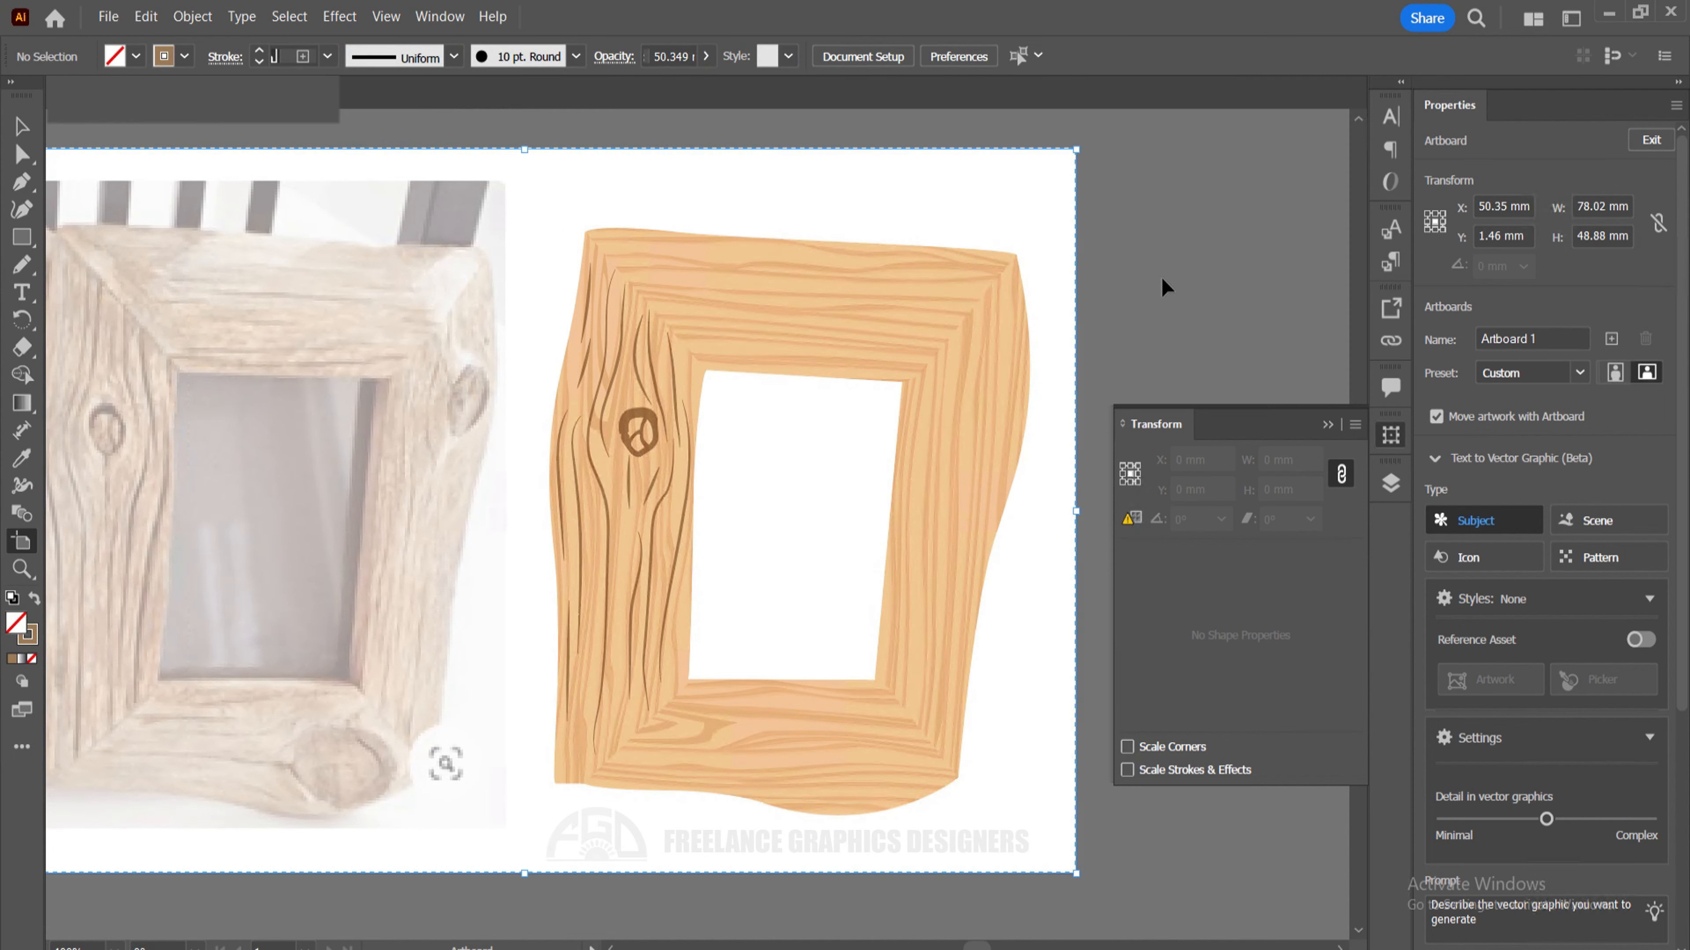
{"action": "key", "text": "v"}
{"action": "left_click_drag", "start_coordinate": [845, 407], "coordinate": [926, 397]}
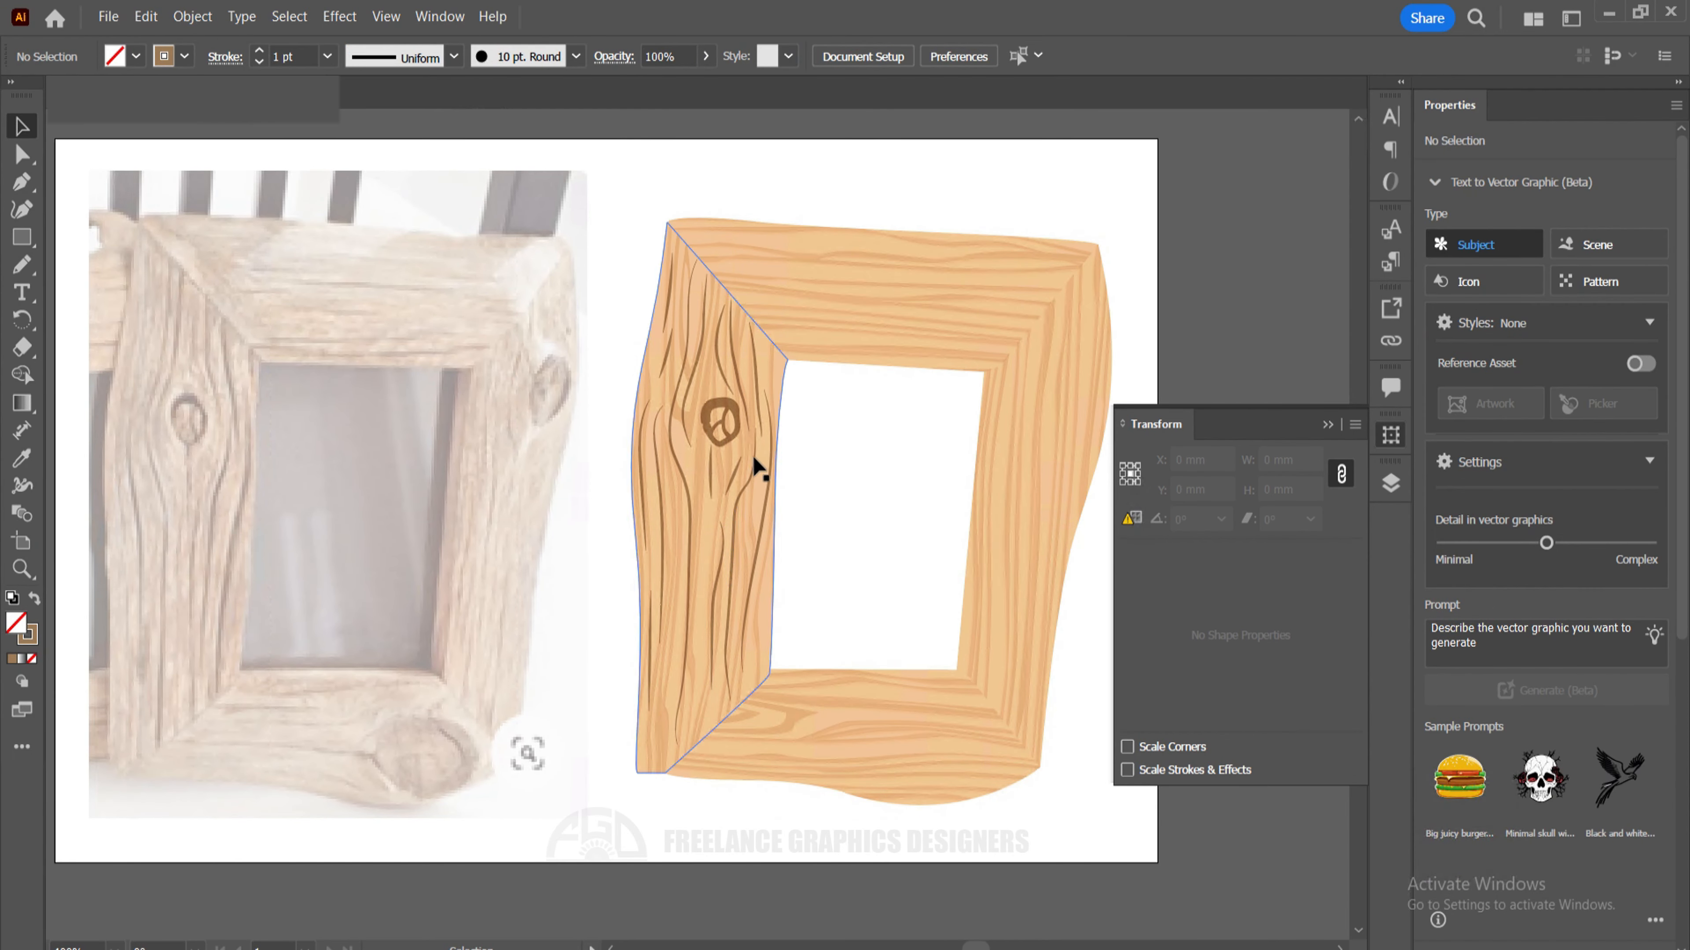
Draw a straight joint line with the Pen tool across the frame's upper-left corner, from the outer corner to the inner corner.
{"action": "key", "text": "ctrl+space"}
{"action": "left_click_drag", "start_coordinate": [728, 441], "coordinate": [841, 502]}
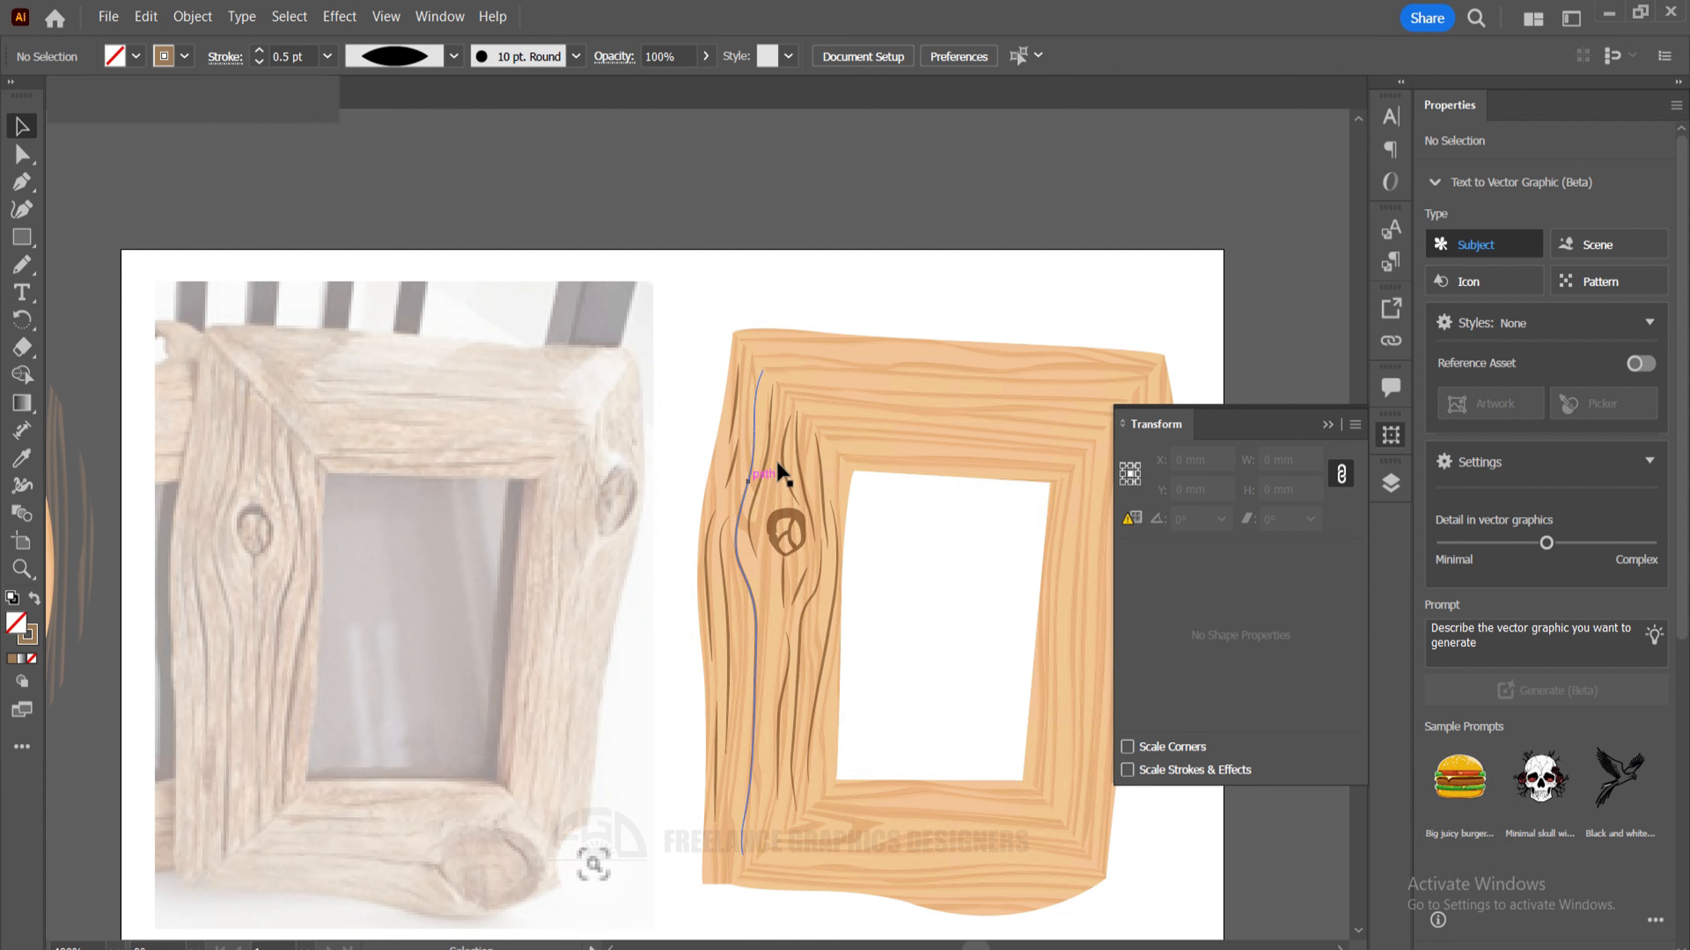
{"action": "left_click_drag", "start_coordinate": [794, 669], "coordinate": [718, 619]}
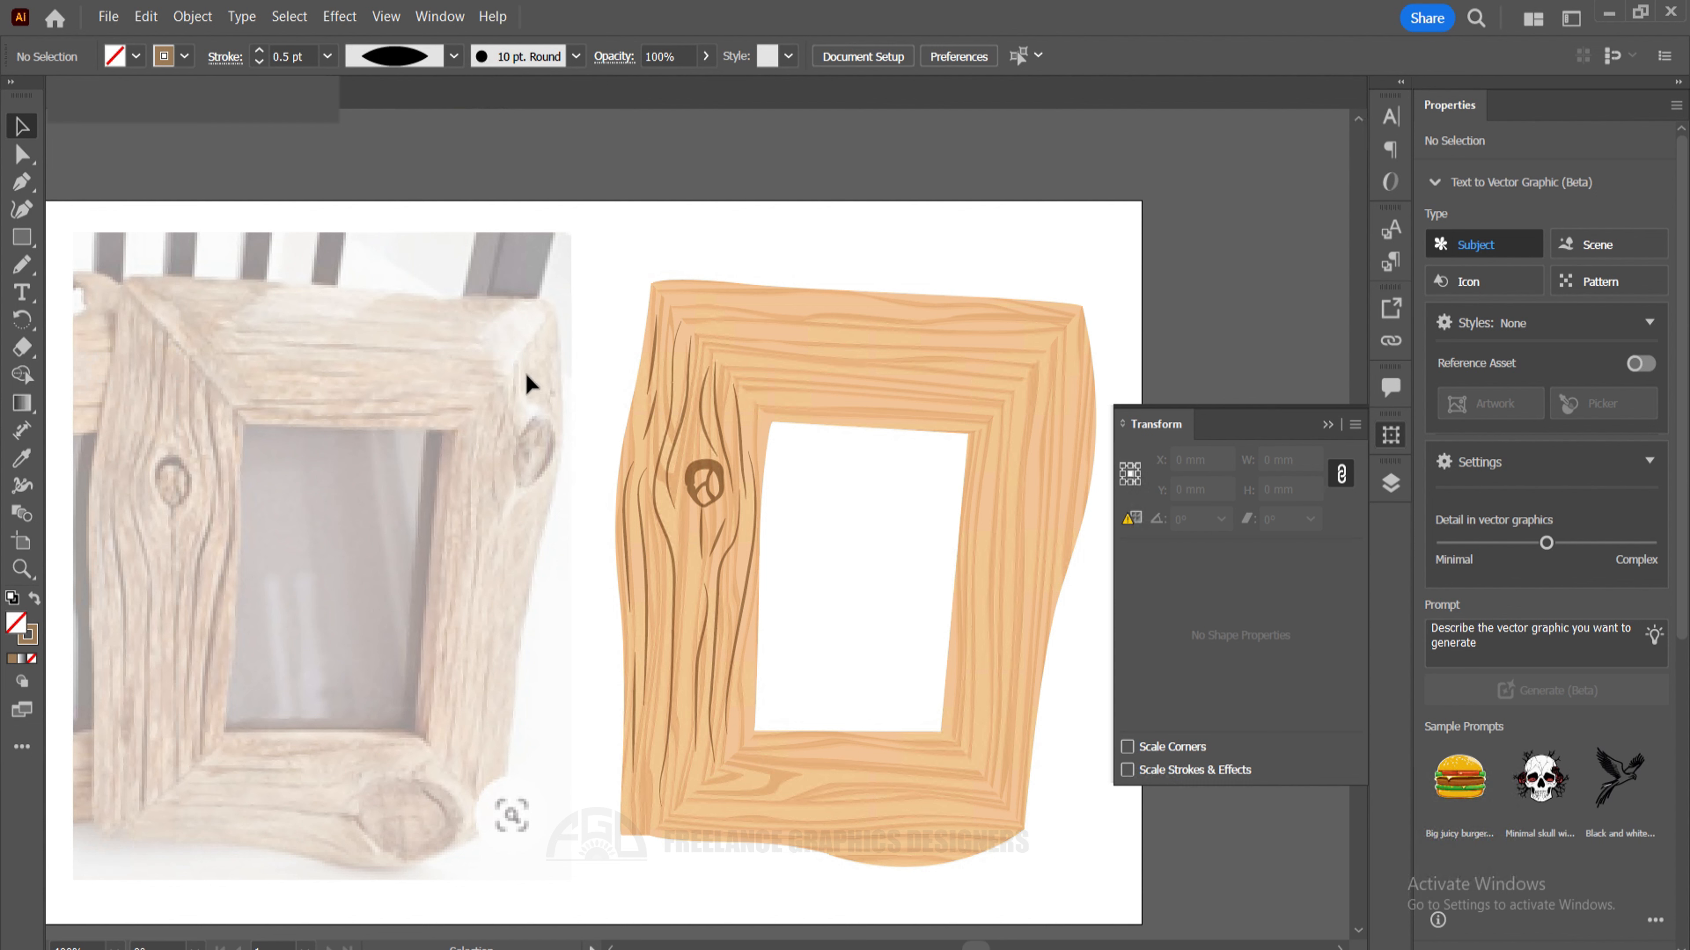
{"action": "left_click", "coordinate": [680, 610]}
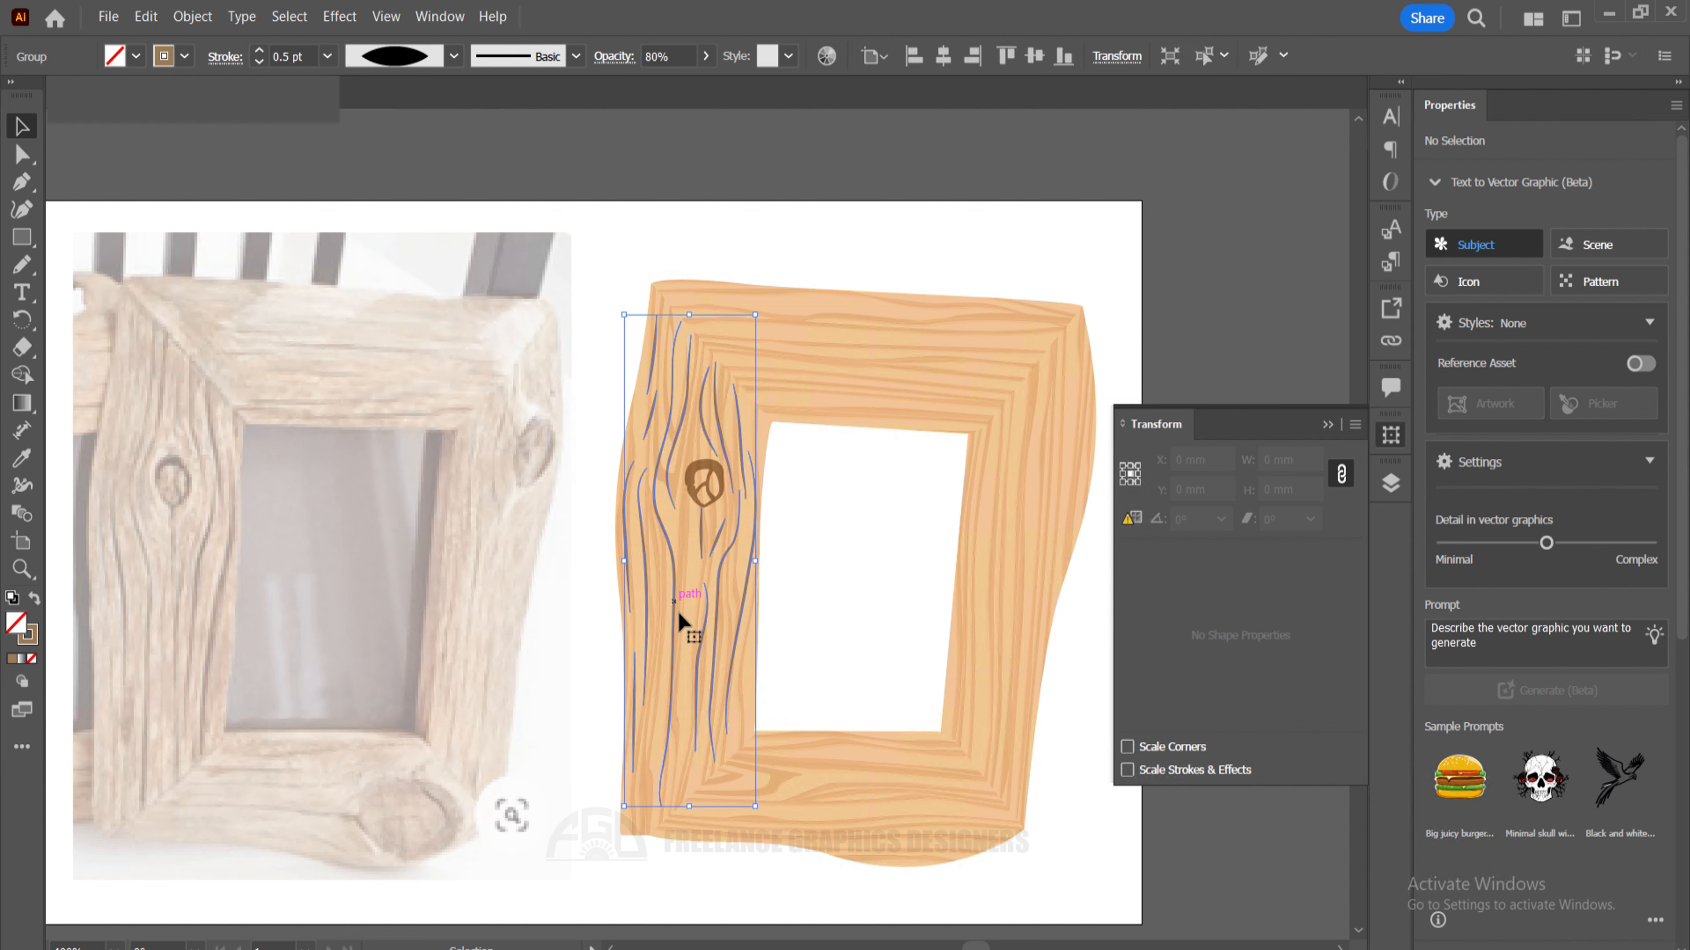
{"action": "left_click_drag", "start_coordinate": [661, 273], "coordinate": [946, 504]}
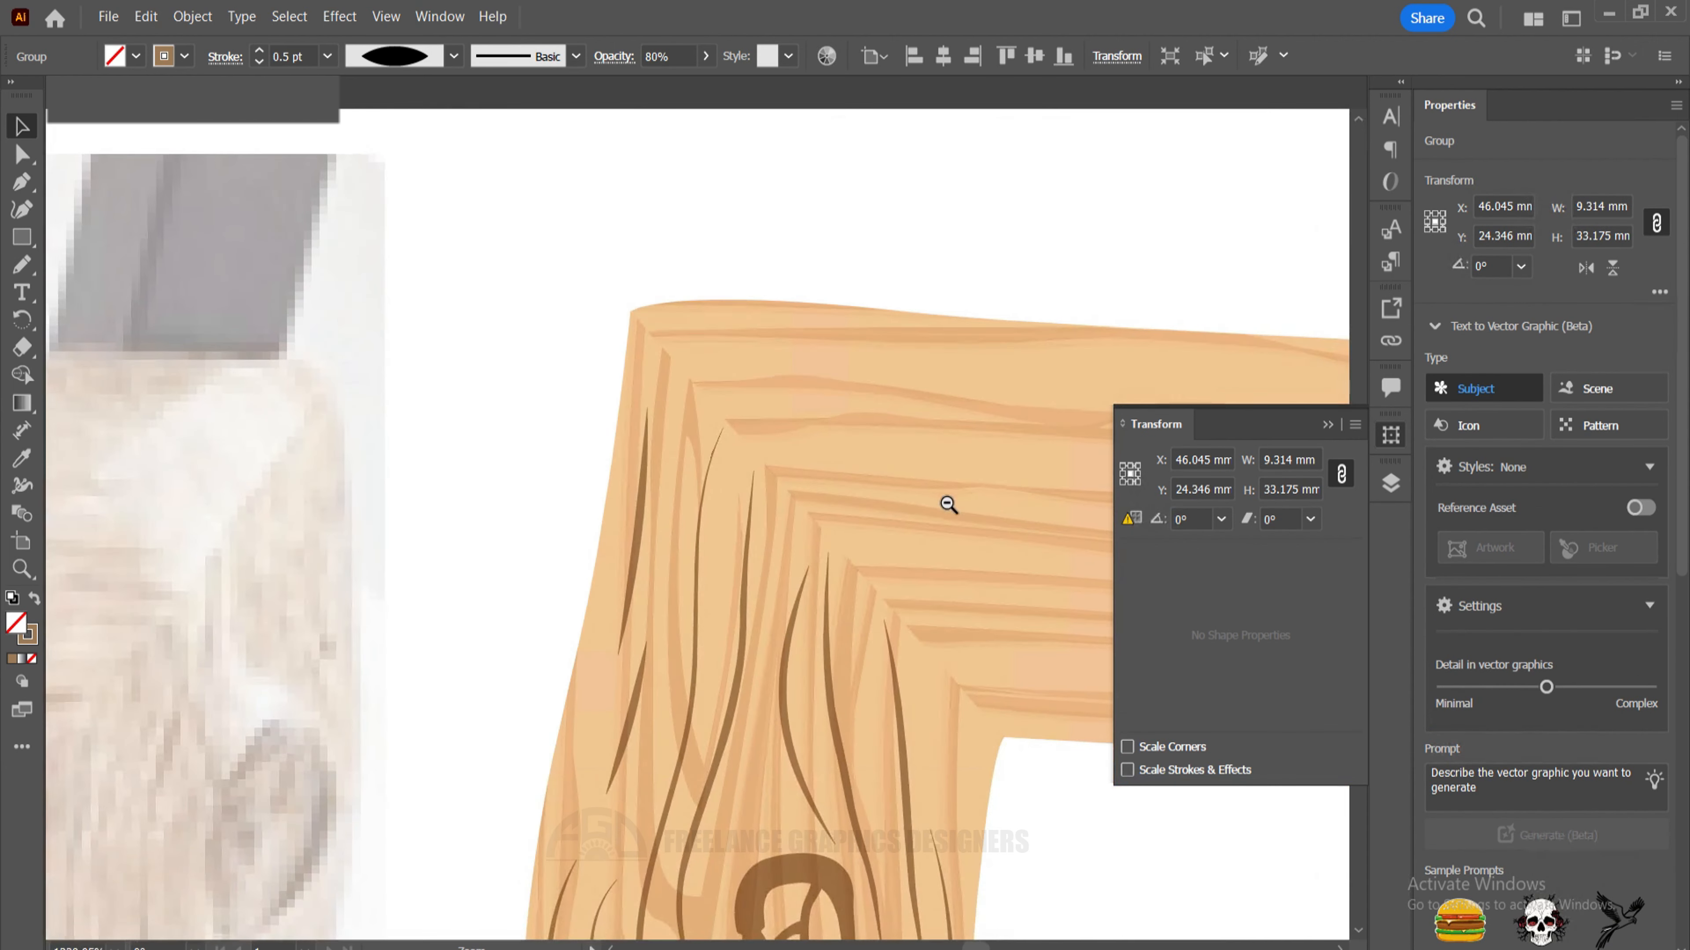
{"action": "left_click_drag", "start_coordinate": [711, 276], "coordinate": [581, 237]}
{"action": "left_click", "coordinate": [583, 234]}
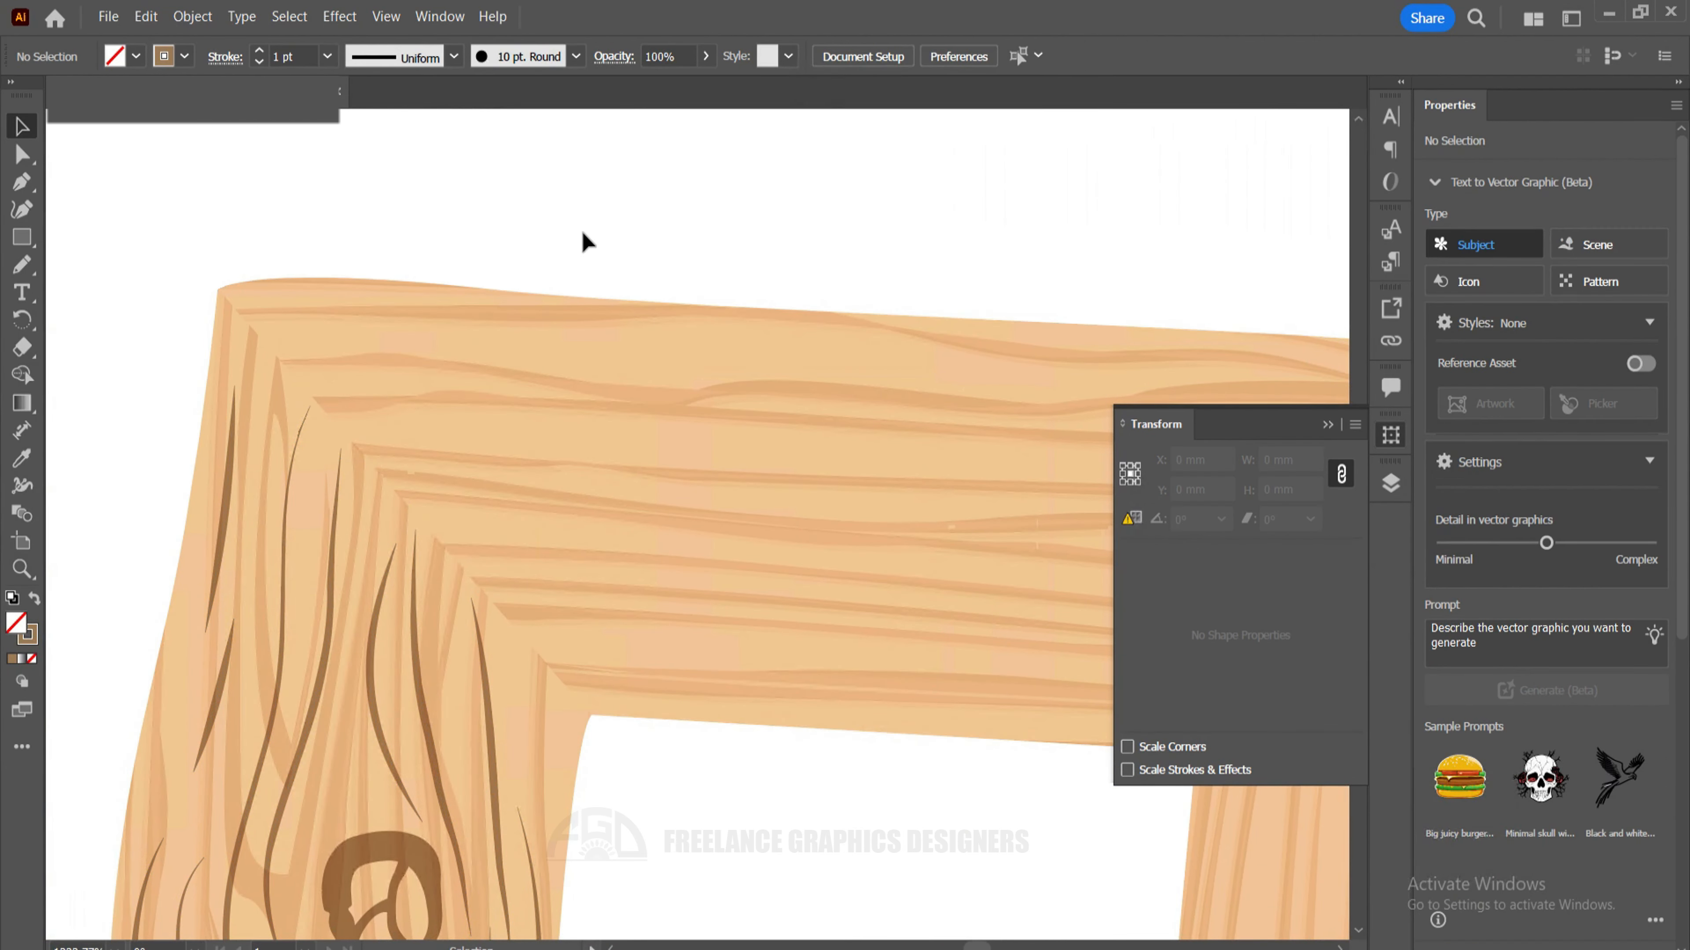
{"action": "key", "text": "p"}
{"action": "left_click", "coordinate": [218, 290]}
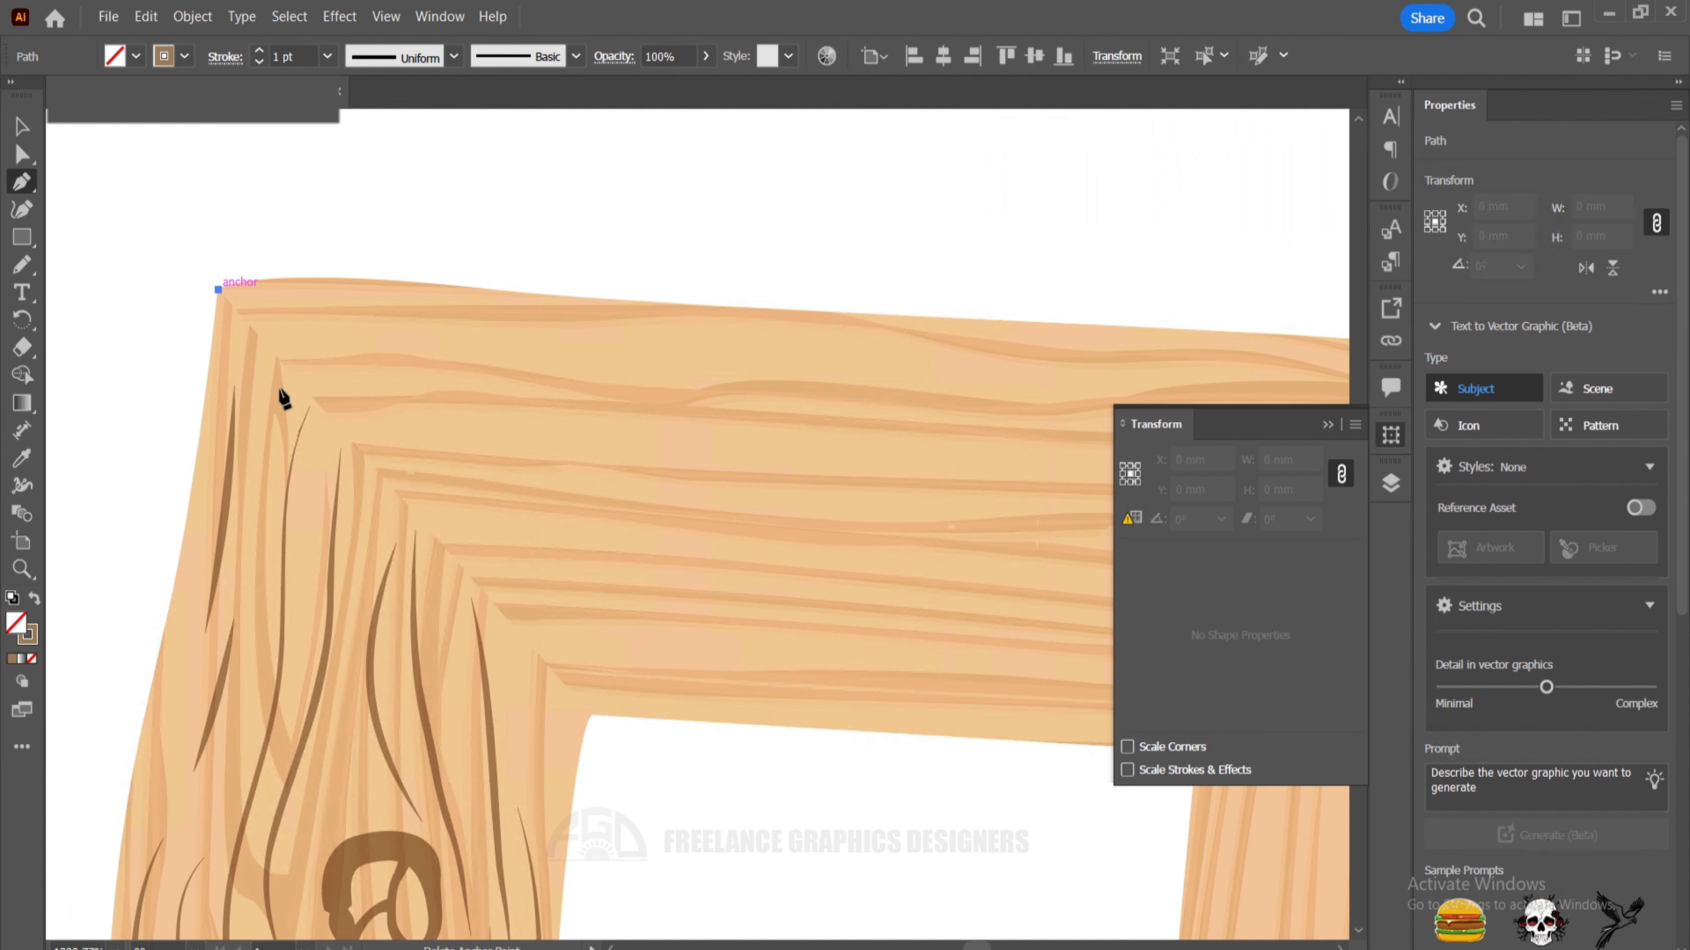
{"action": "left_click_drag", "start_coordinate": [591, 717], "coordinate": [619, 740]}
{"action": "key", "text": "v"}
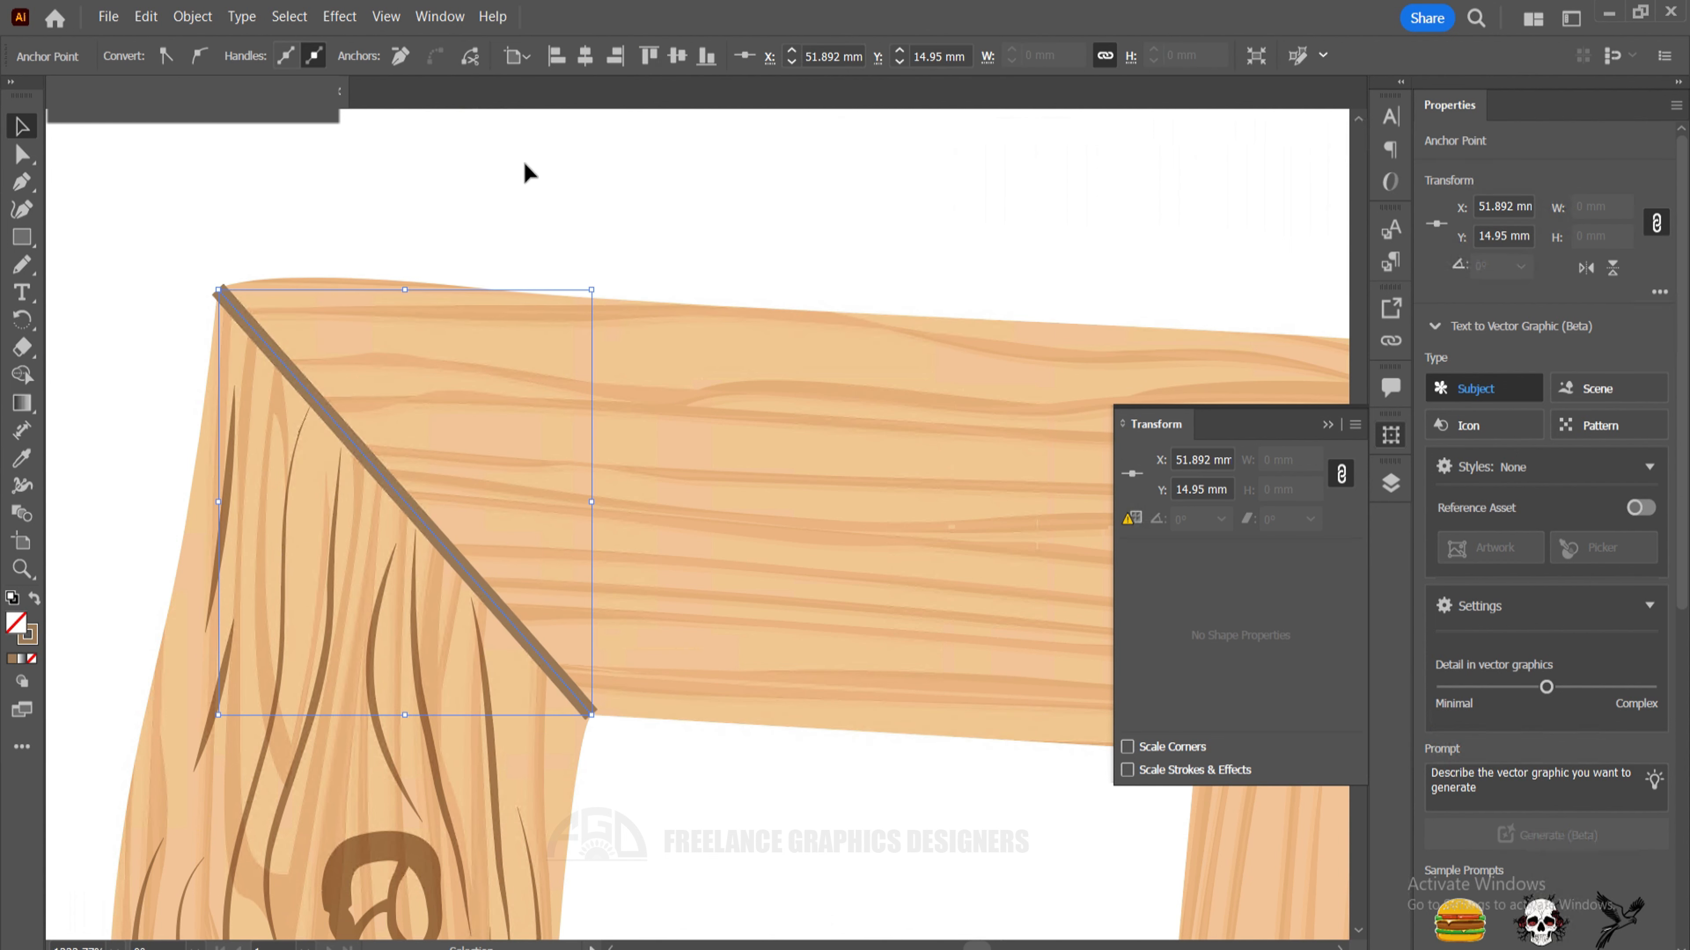
Match the upper-left joint line's stroke to the grain lines at 0.5 pt, give it the lens-shaped width profile and deselect it.
{"action": "left_click", "coordinate": [367, 433]}
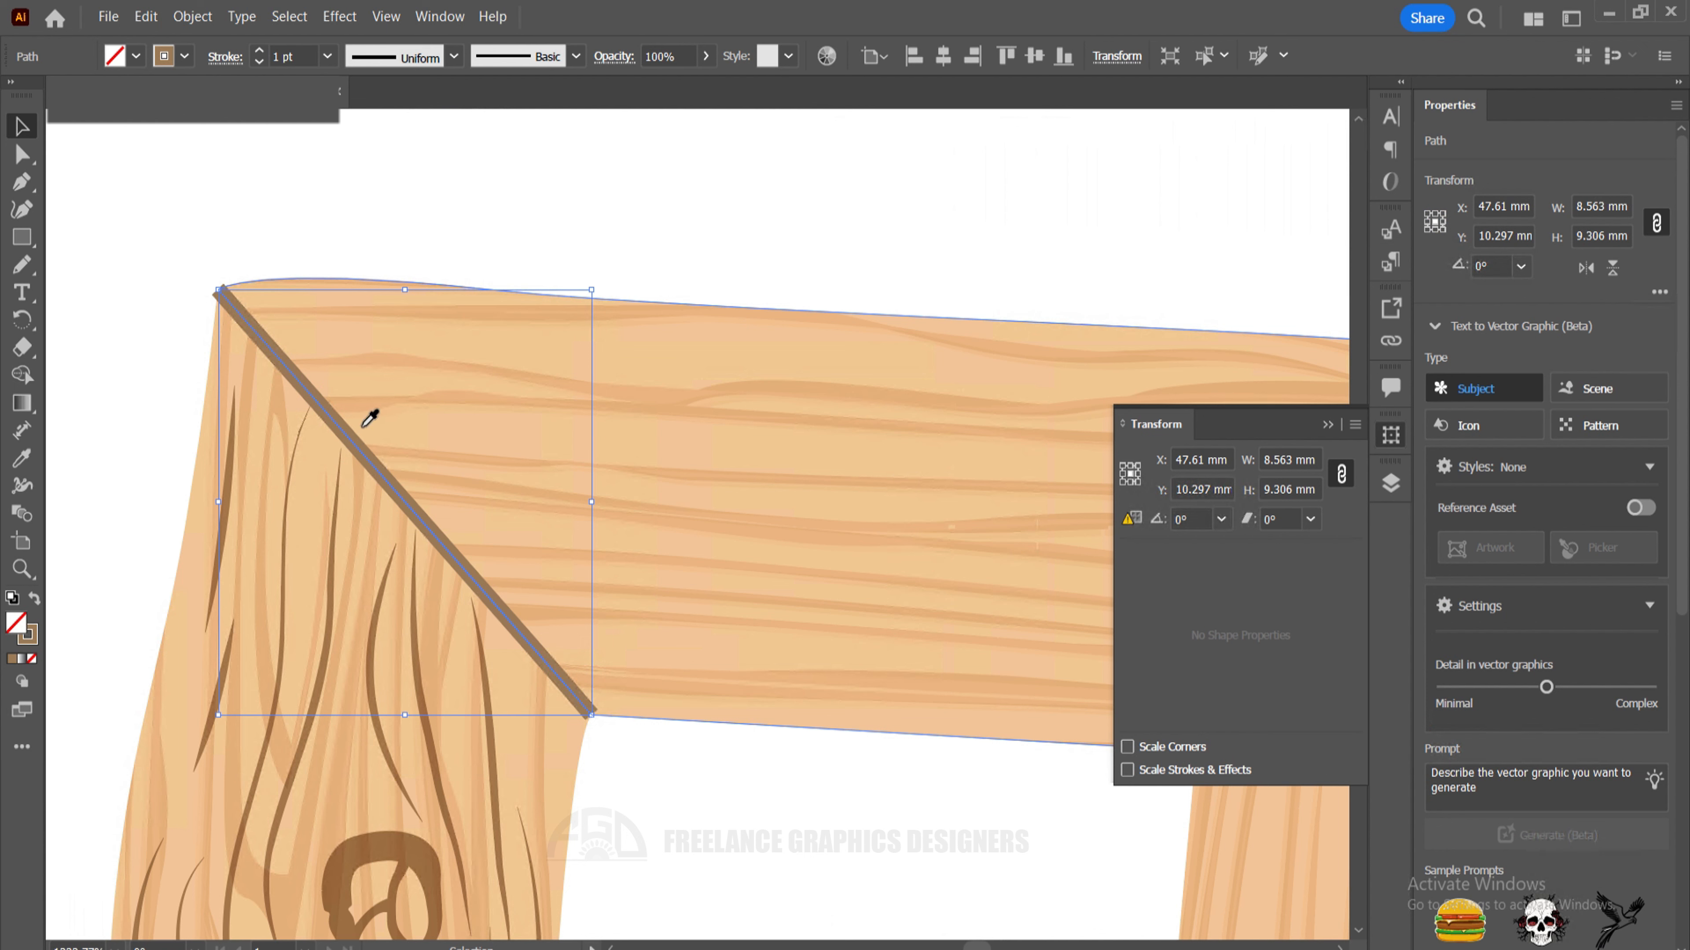
{"action": "left_click", "coordinate": [230, 521]}
{"action": "key", "text": "v"}
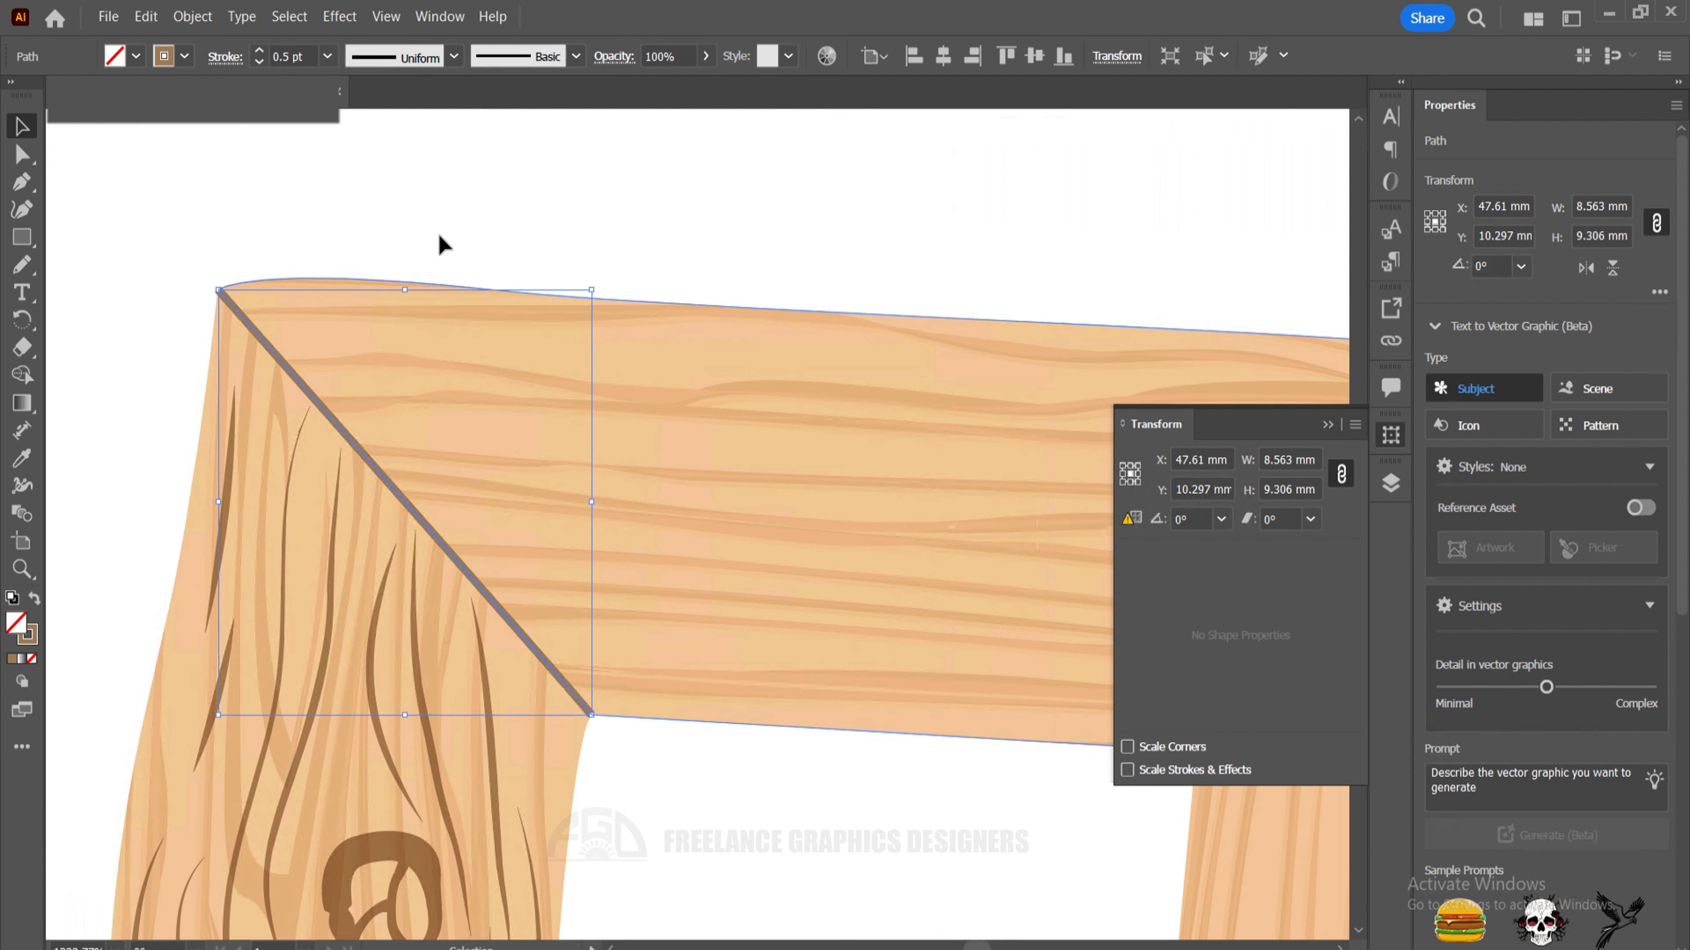
{"action": "left_click", "coordinate": [416, 57]}
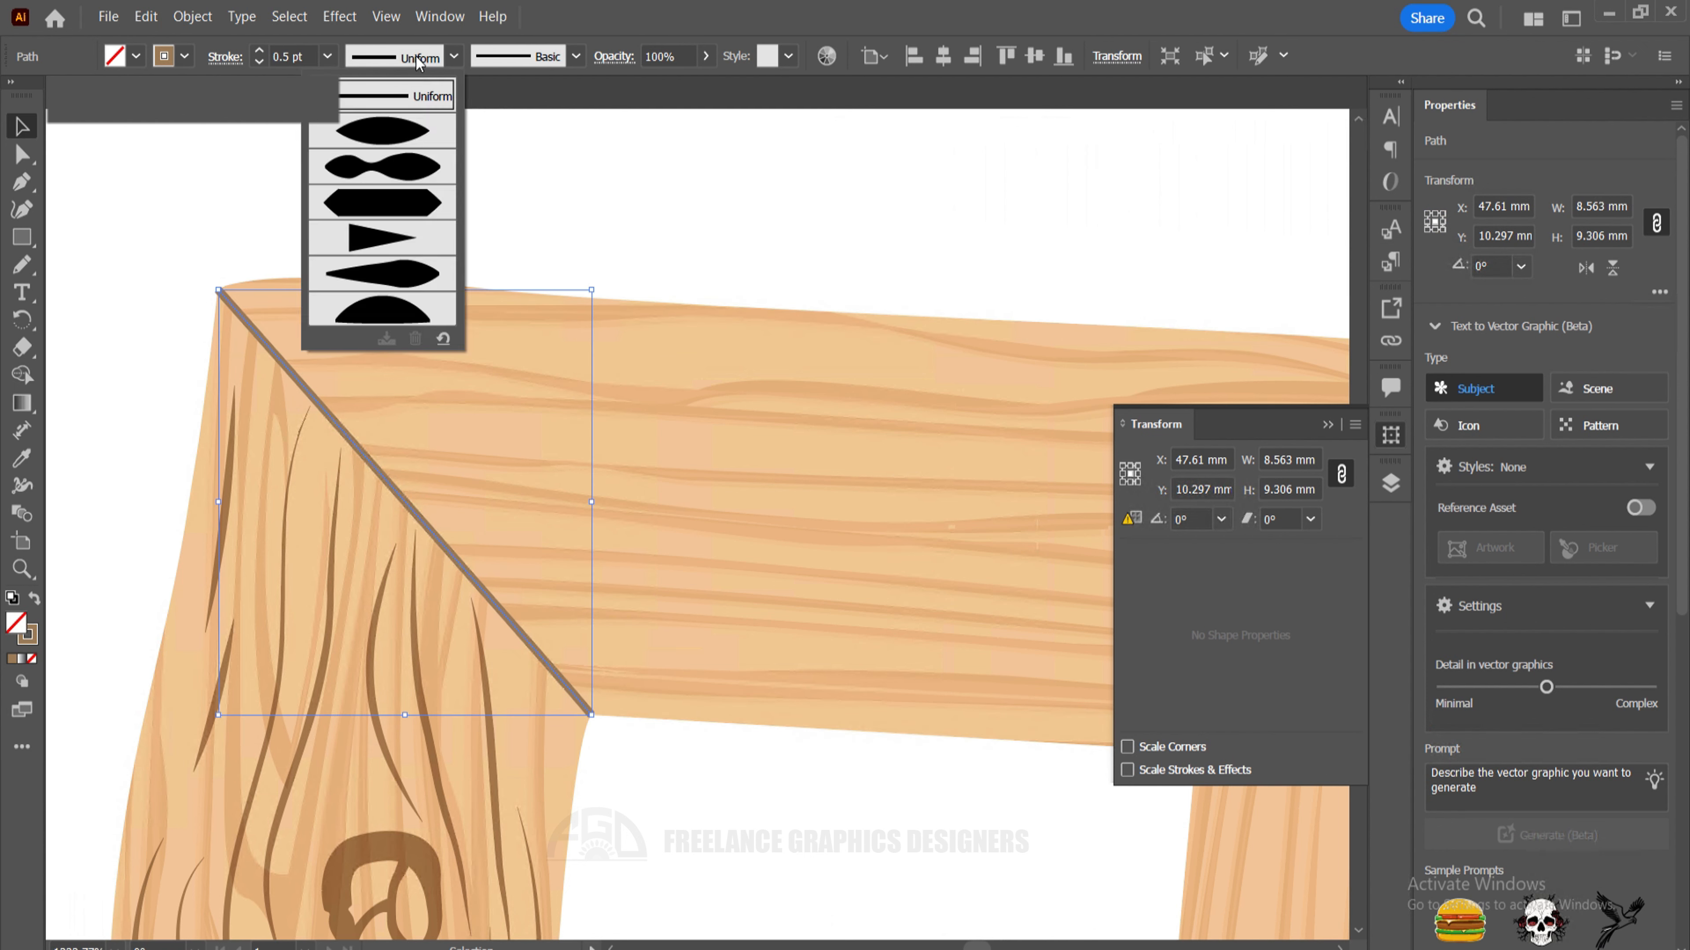
{"action": "left_click", "coordinate": [418, 148]}
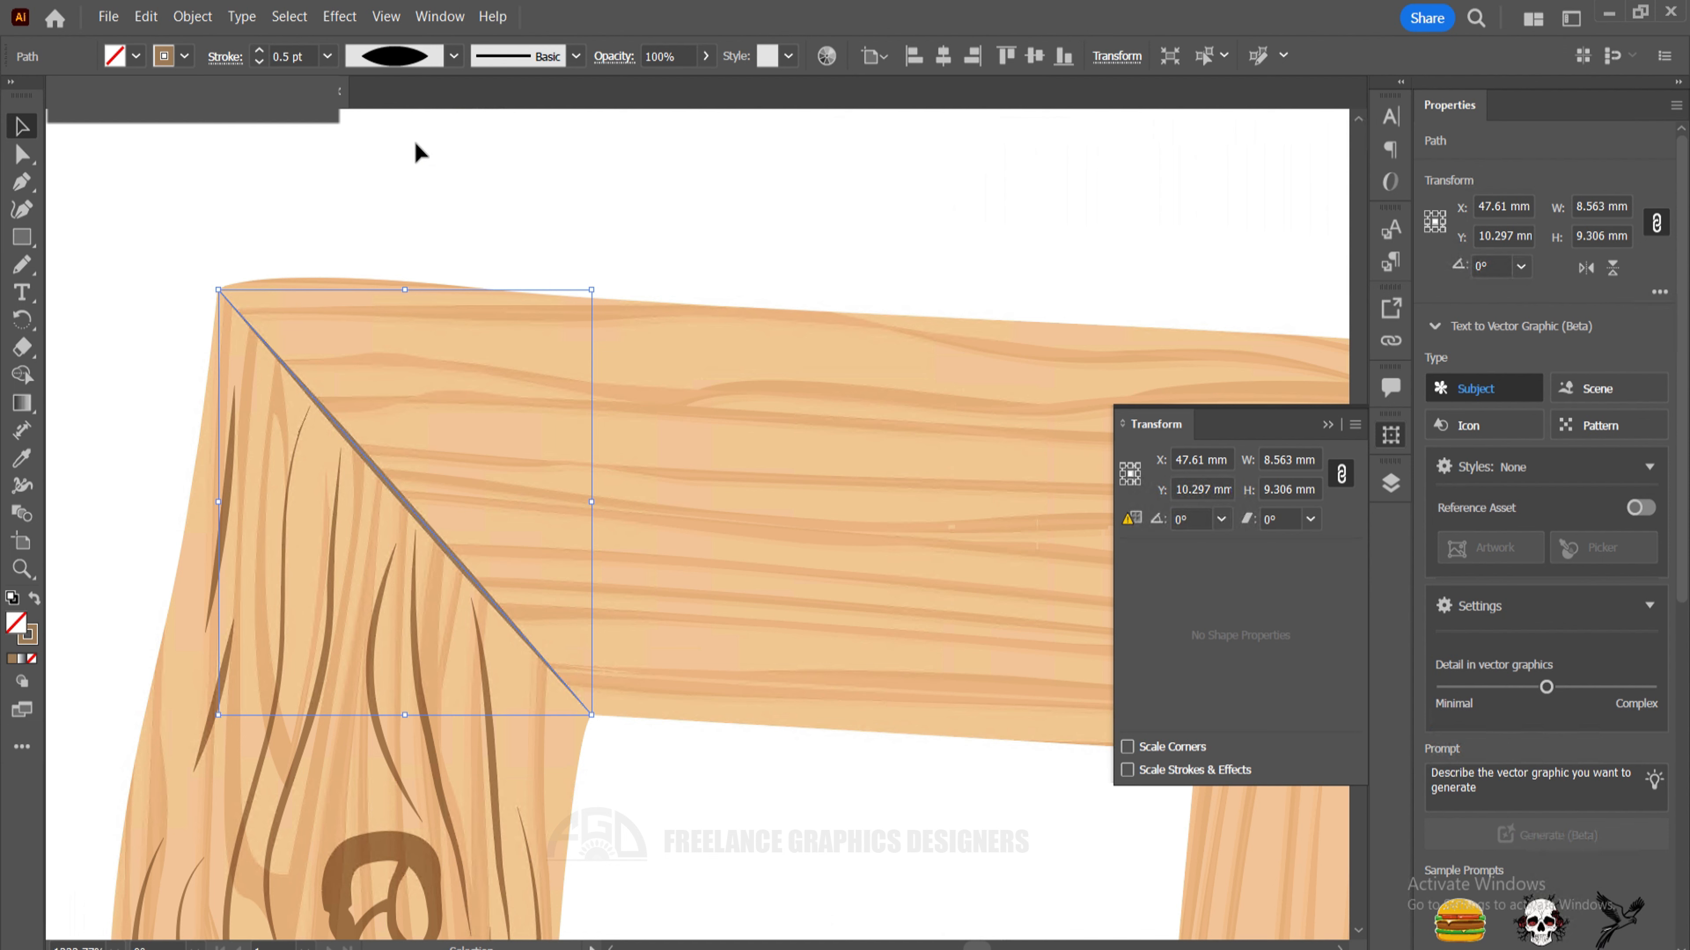
{"action": "left_click", "coordinate": [595, 198]}
Draw the upper-right corner's joint line along the board edge to the inner corner and sample the first joint line's stroke for it.
{"action": "scroll", "coordinate": [709, 223], "scroll_direction": "right", "scroll_amount": 3}
{"action": "scroll", "coordinate": [709, 223], "scroll_direction": "down", "scroll_amount": 1}
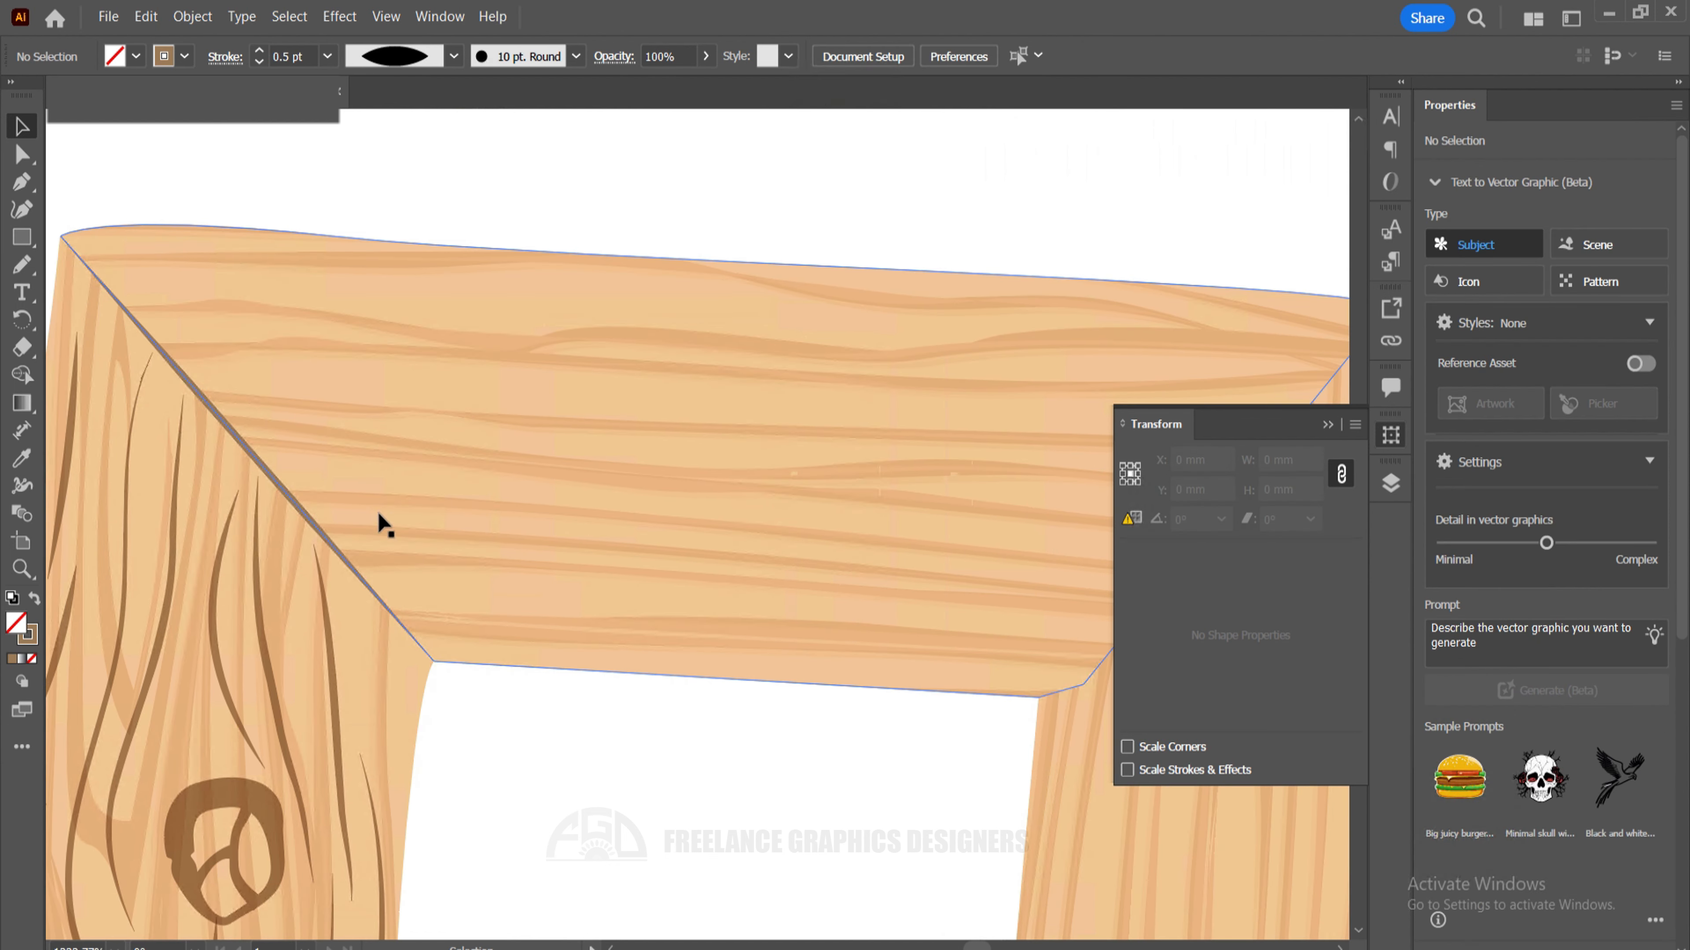
{"action": "left_click", "coordinate": [288, 507]}
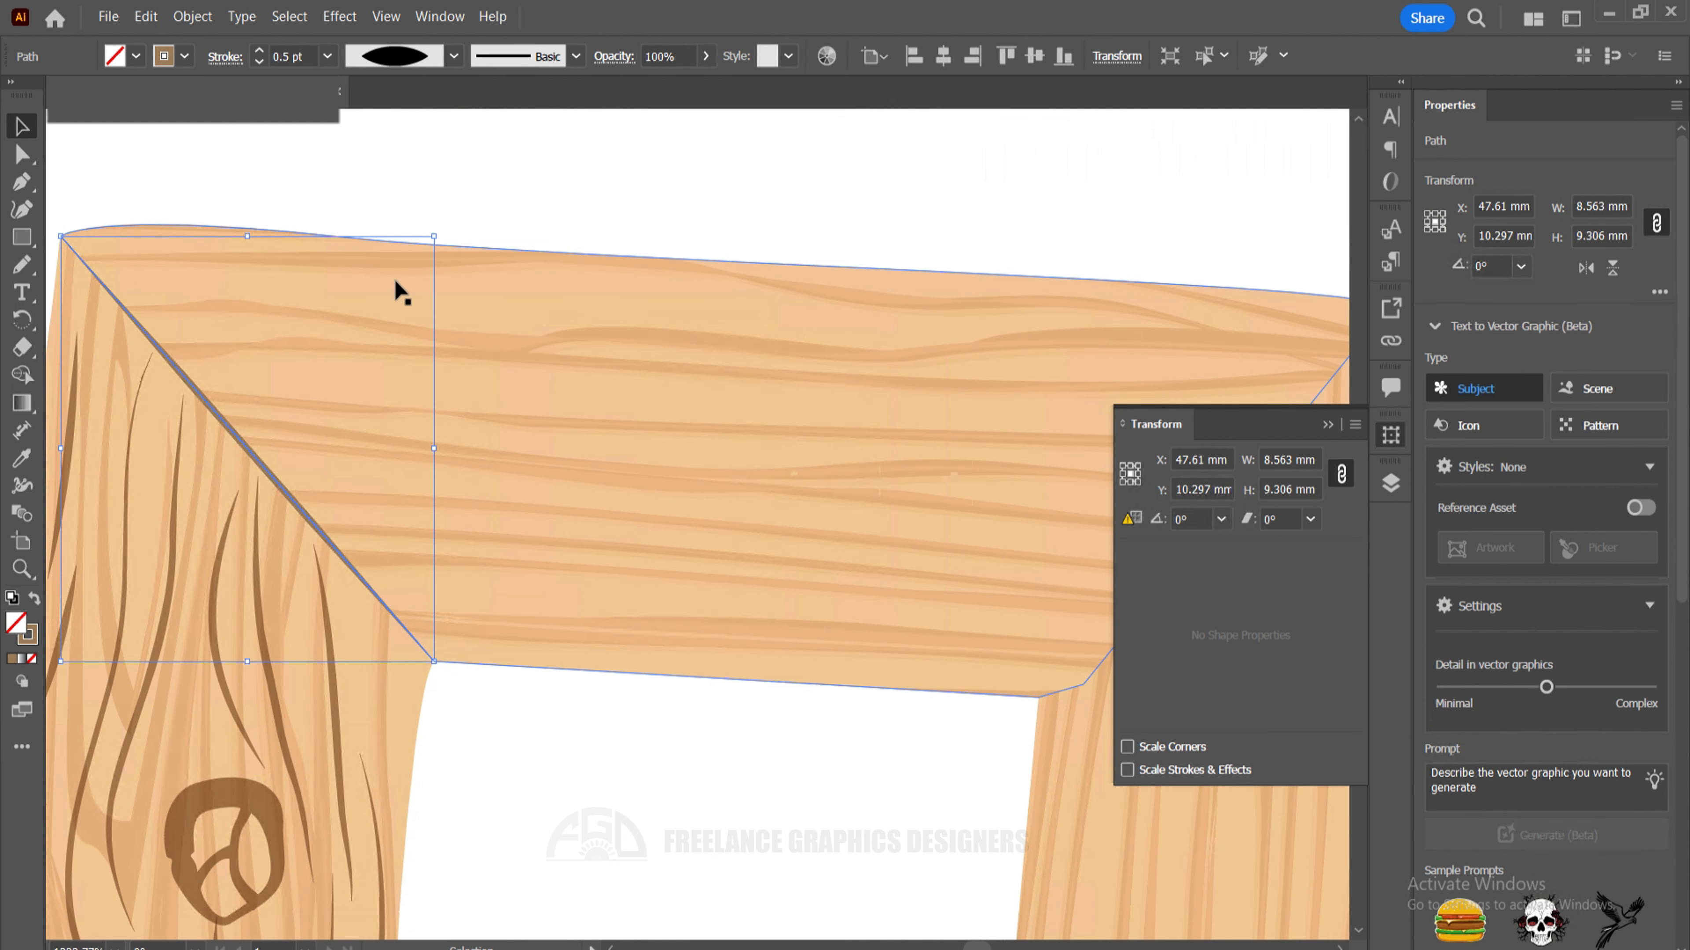
{"action": "key", "text": "shift+F8"}
{"action": "key", "text": "Tab"}
{"action": "key", "text": "p"}
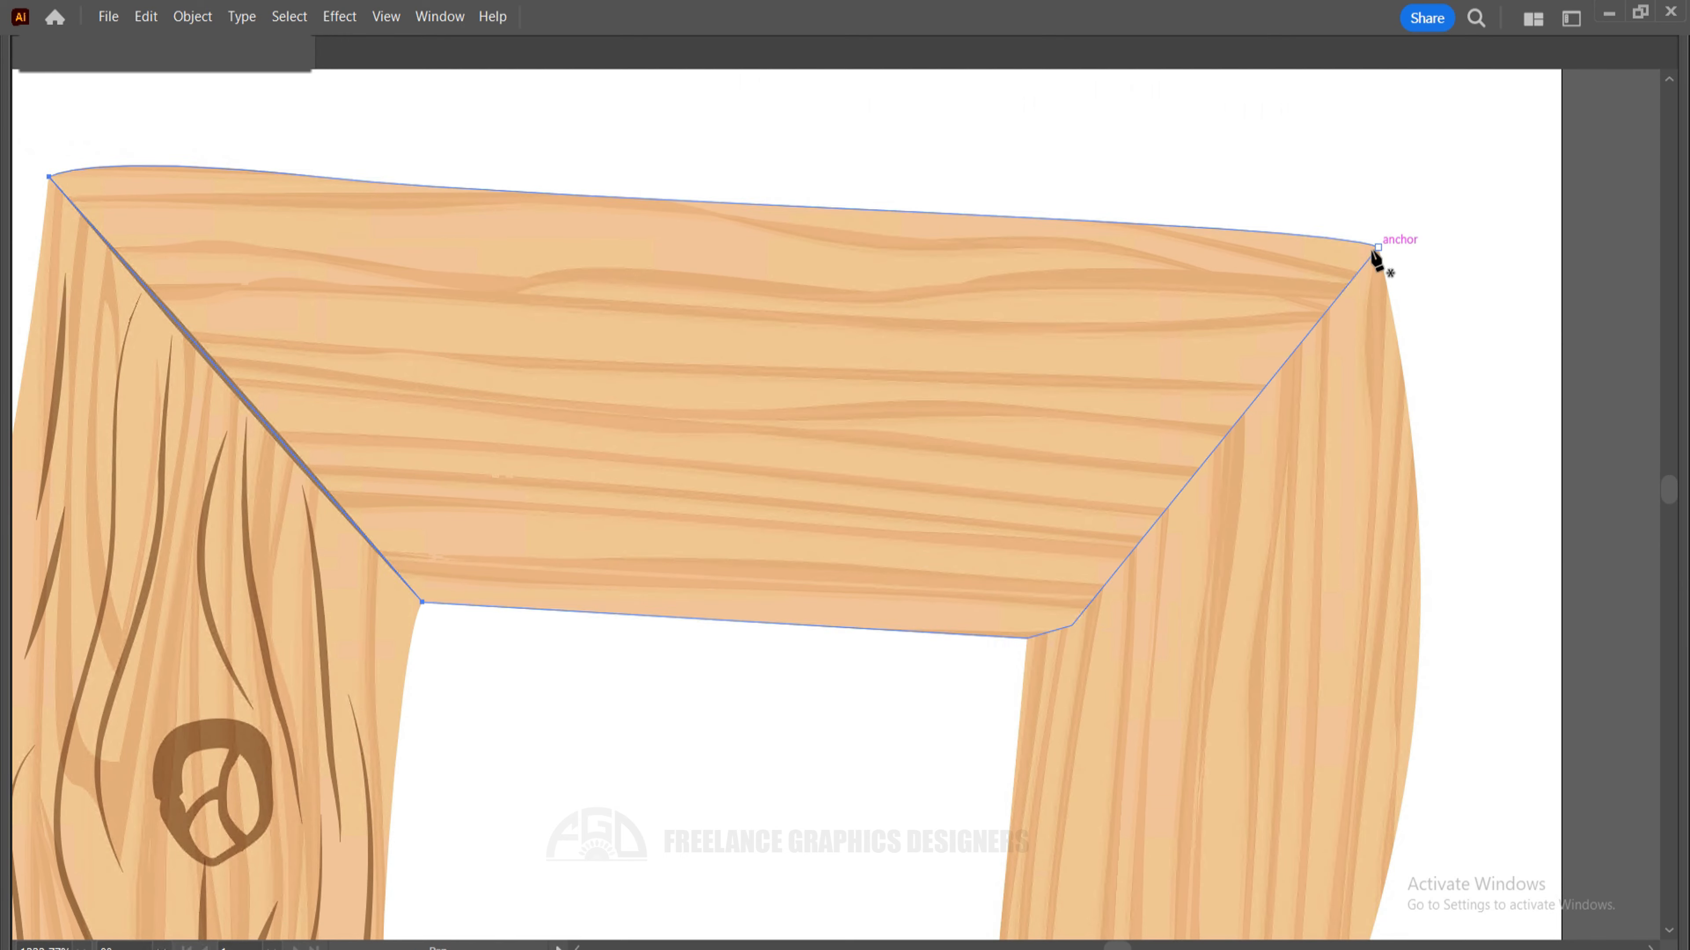
{"action": "left_click", "coordinate": [1377, 248]}
{"action": "left_click", "coordinate": [1071, 626]}
{"action": "left_click", "coordinate": [1027, 638]}
{"action": "scroll", "coordinate": [1034, 649], "scroll_direction": "up", "scroll_amount": 2}
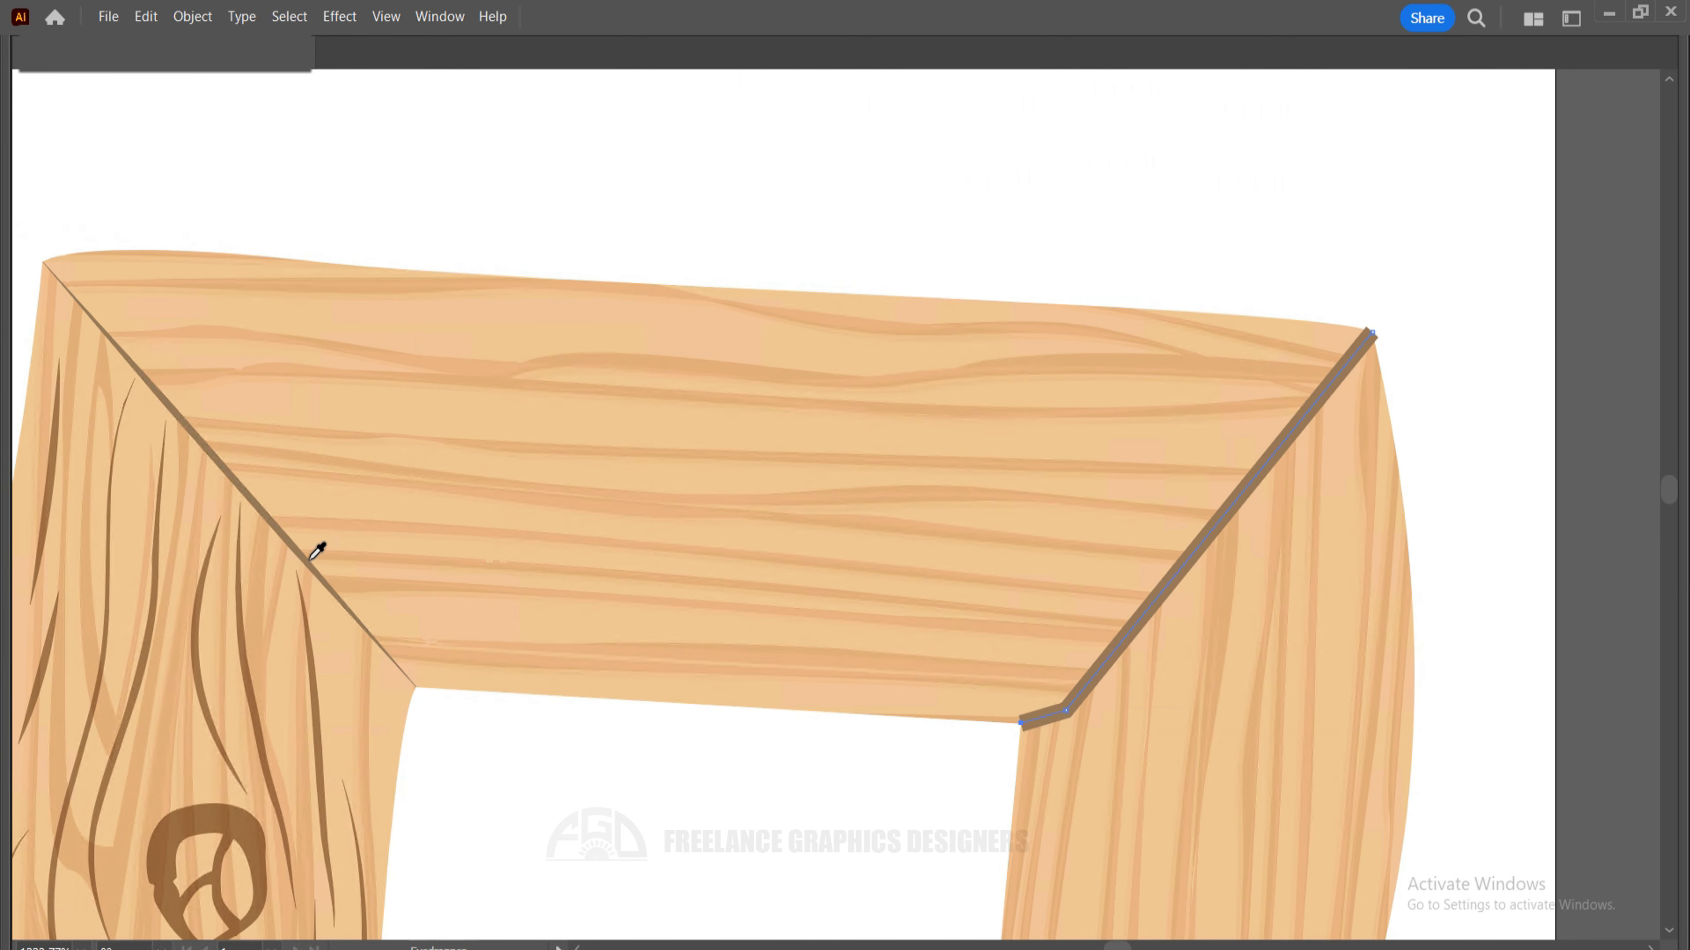
{"action": "key", "text": "v"}
Draw joint lines across the frame's lower-right and lower-left corners, following the board edges between the inner and outer corners.
{"action": "key", "text": "Tab"}
{"action": "key", "text": "Tab"}
{"action": "scroll", "coordinate": [1131, 499], "scroll_direction": "down", "scroll_amount": 5}
{"action": "key", "text": "p"}
{"action": "left_click", "coordinate": [920, 628]}
{"action": "left_click", "coordinate": [946, 643]}
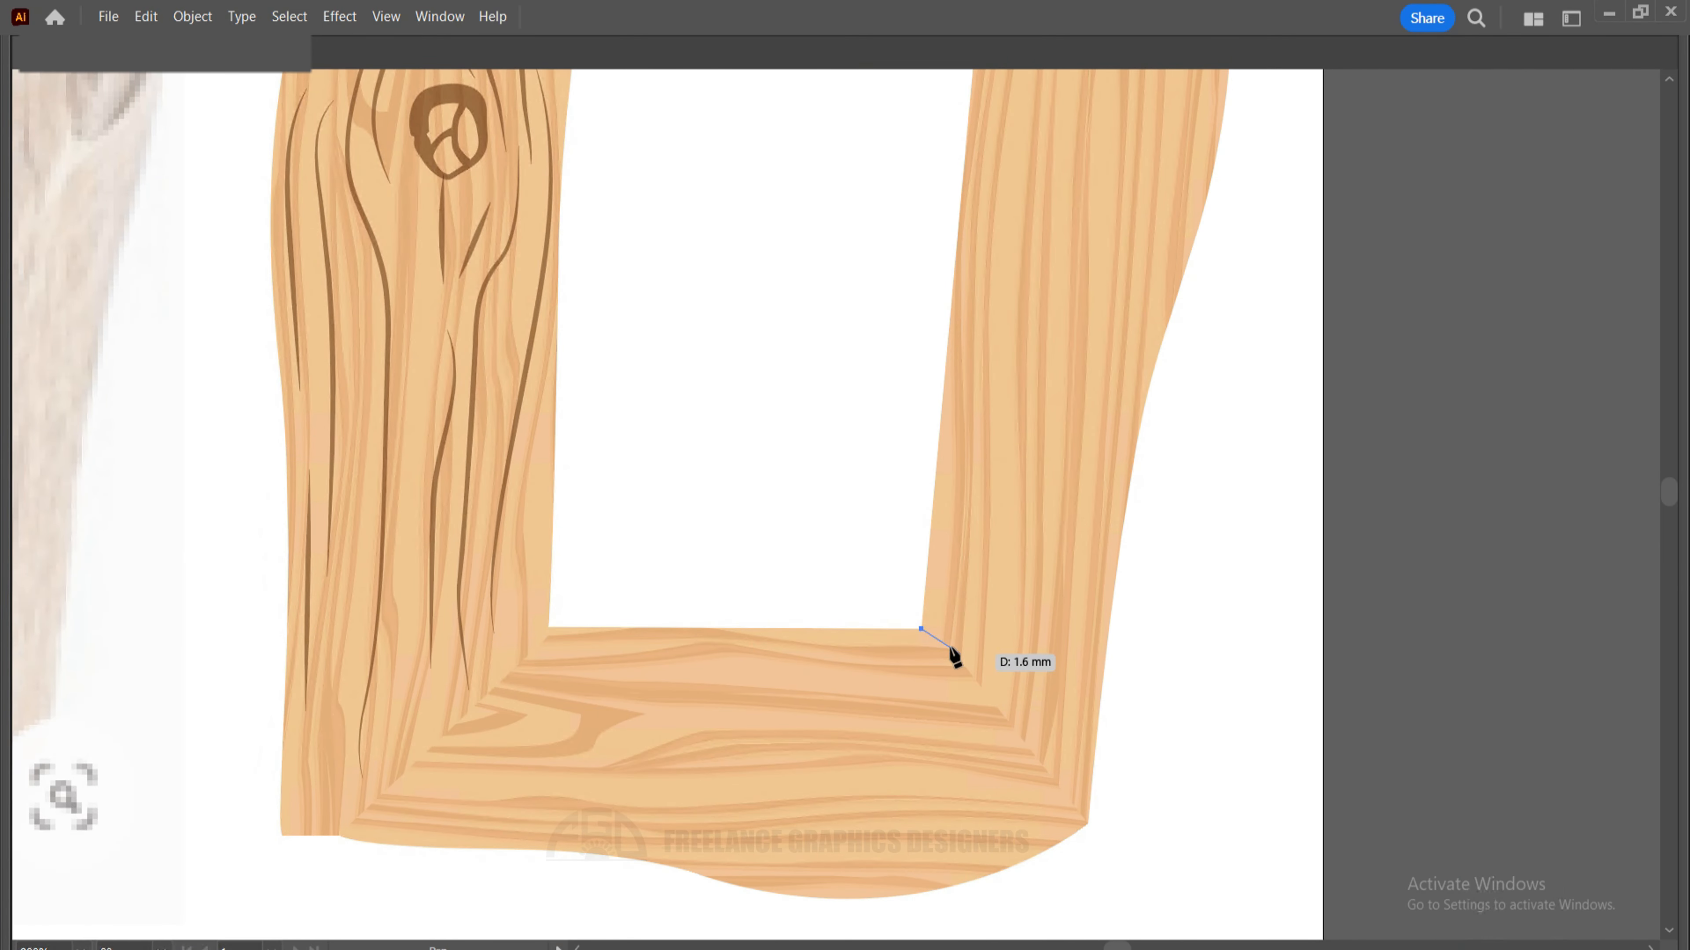
{"action": "key", "text": "Escape"}
{"action": "left_click", "coordinate": [549, 627]}
{"action": "left_click", "coordinate": [547, 636]}
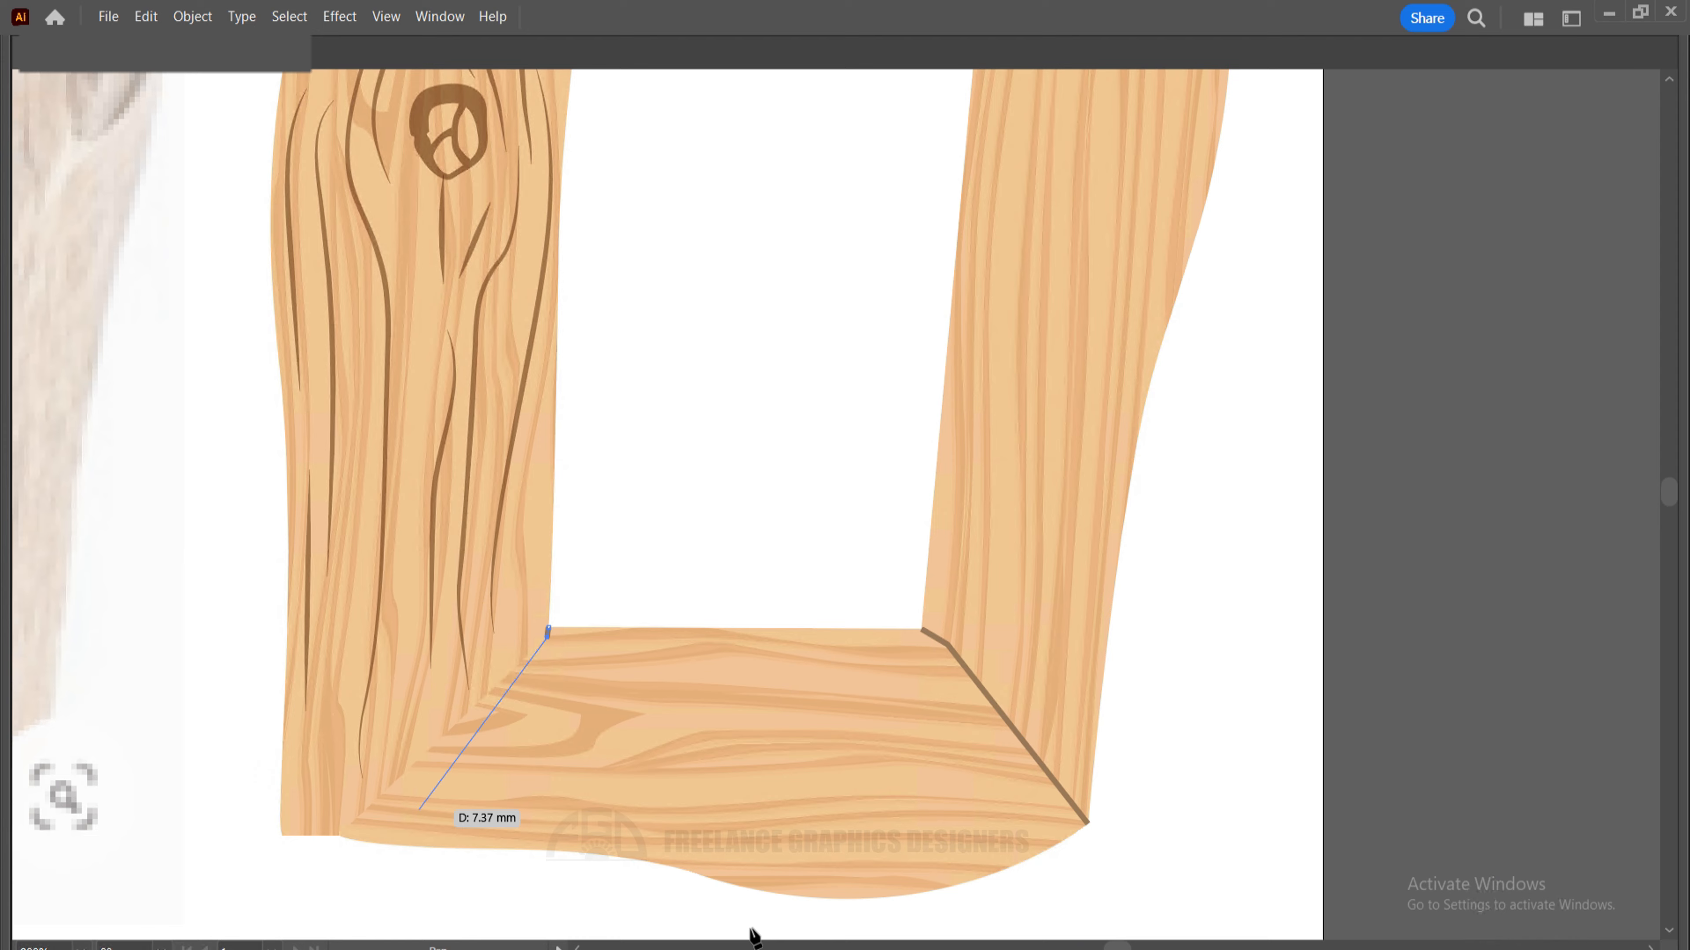
{"action": "left_click", "coordinate": [339, 834]}
Select the upper-right and both lower joint lines together and match their stroke to the upper-left joint line.
{"action": "key", "text": "ctrl+minus"}
{"action": "key", "text": "ctrl+minus"}
{"action": "left_click_drag", "start_coordinate": [758, 573], "coordinate": [459, 863]}
{"action": "key", "text": "v"}
{"action": "left_click", "coordinate": [864, 730], "text": "shift"}
{"action": "left_click", "coordinate": [878, 365], "text": "shift"}
{"action": "key", "text": "i"}
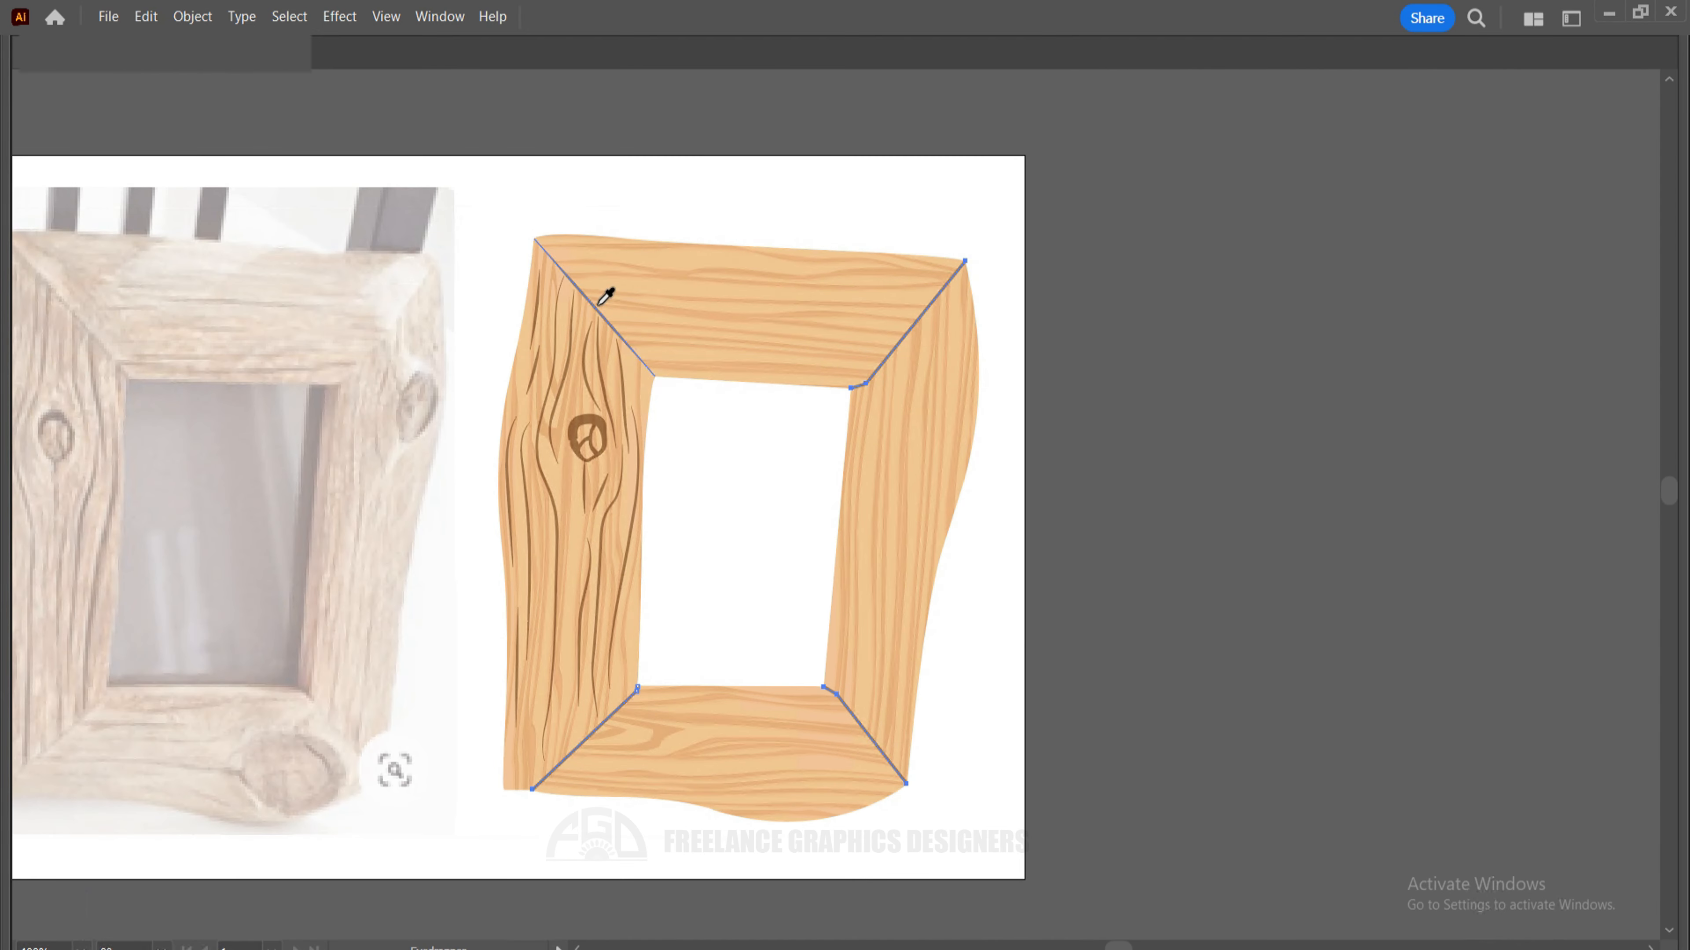
{"action": "left_click_drag", "start_coordinate": [1158, 376], "coordinate": [963, 464]}
{"action": "key", "text": "Tab"}
Apply the lens-shaped width profile to the three selected joint lines and deselect them.
{"action": "left_click_drag", "start_coordinate": [1065, 413], "coordinate": [1068, 348]}
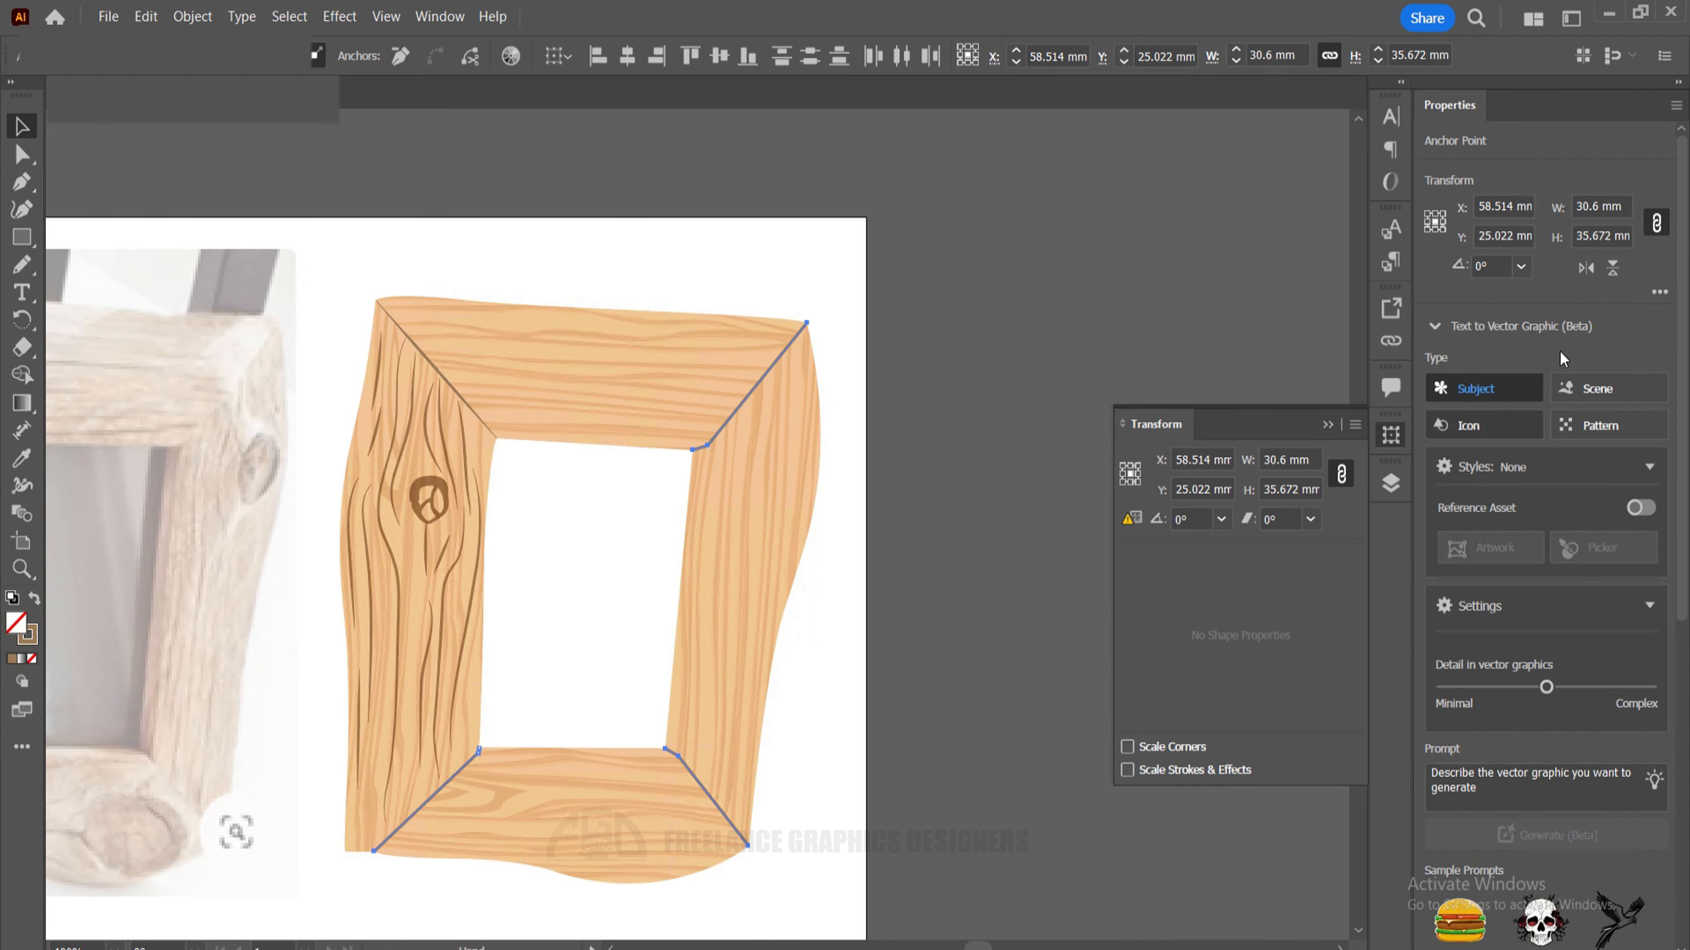
{"action": "left_click", "coordinate": [439, 16]}
{"action": "left_click", "coordinate": [558, 799]}
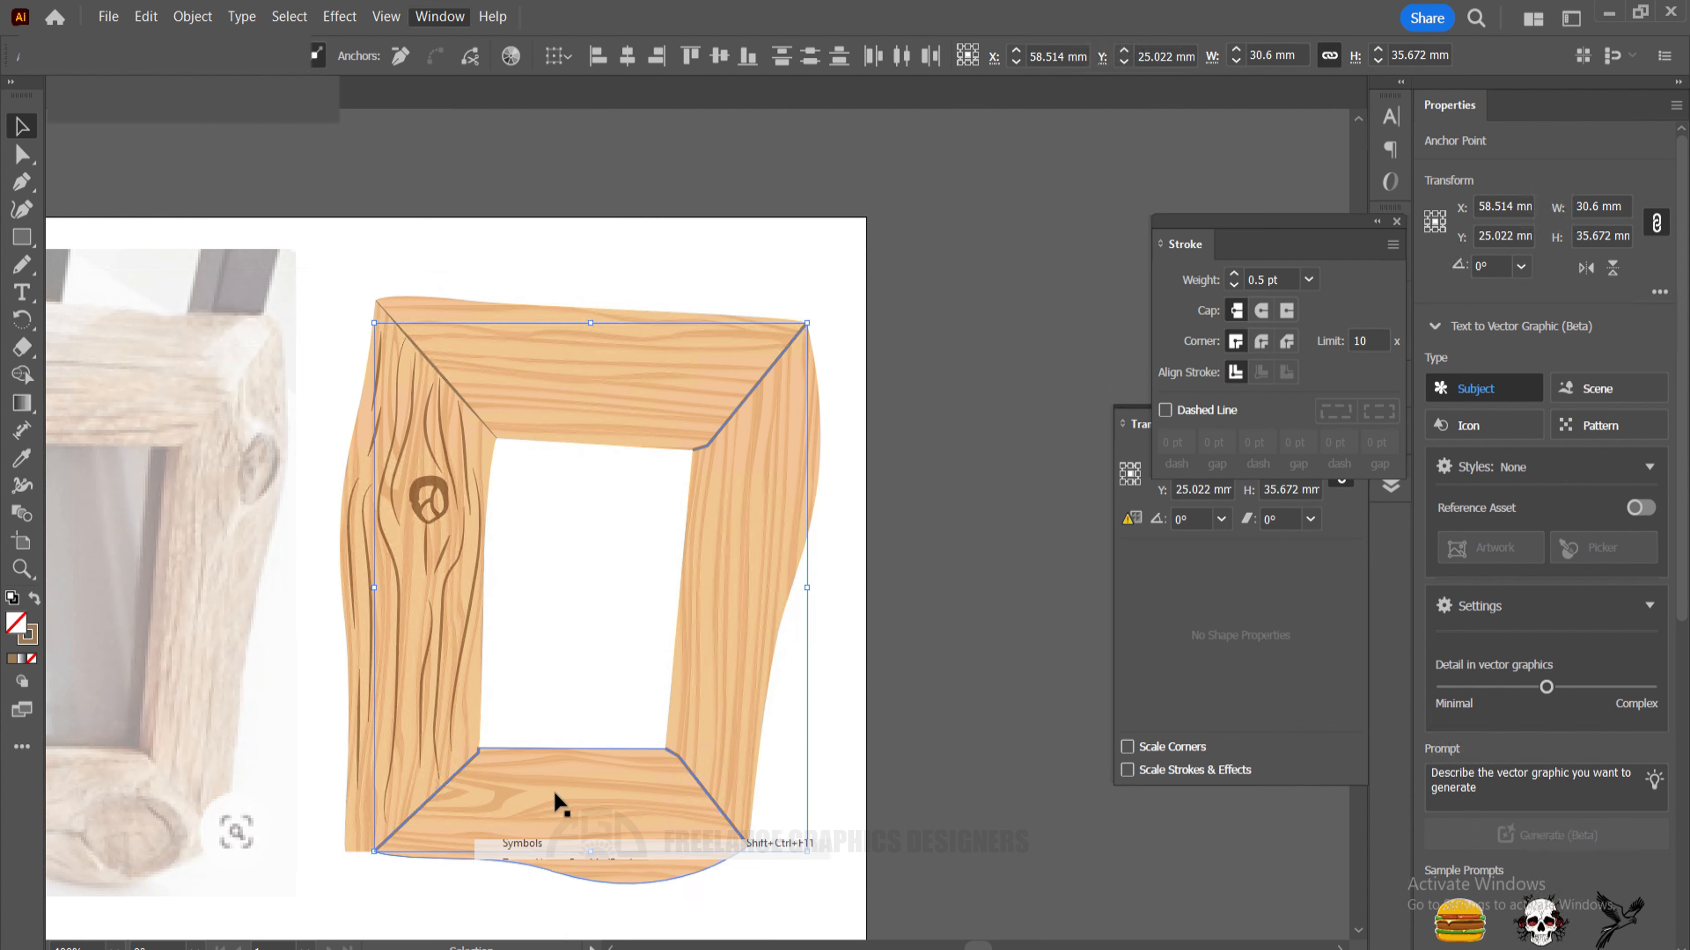
{"action": "left_click", "coordinate": [1392, 246]}
{"action": "left_click", "coordinate": [1433, 251]}
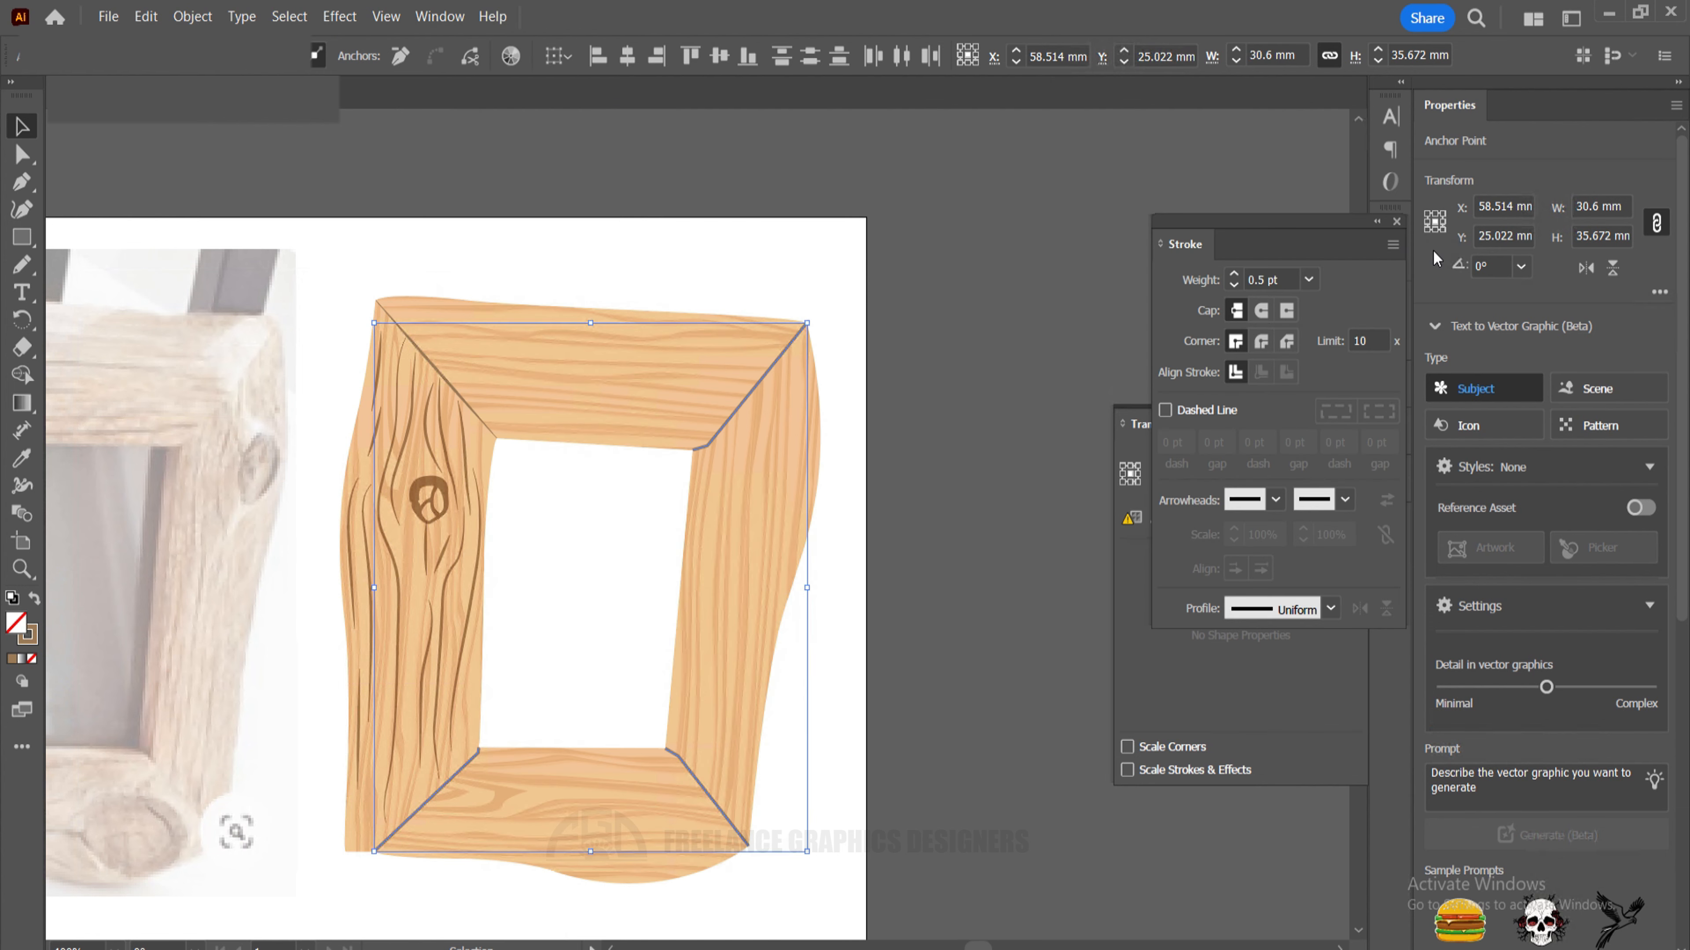
{"action": "left_click", "coordinate": [1283, 611]}
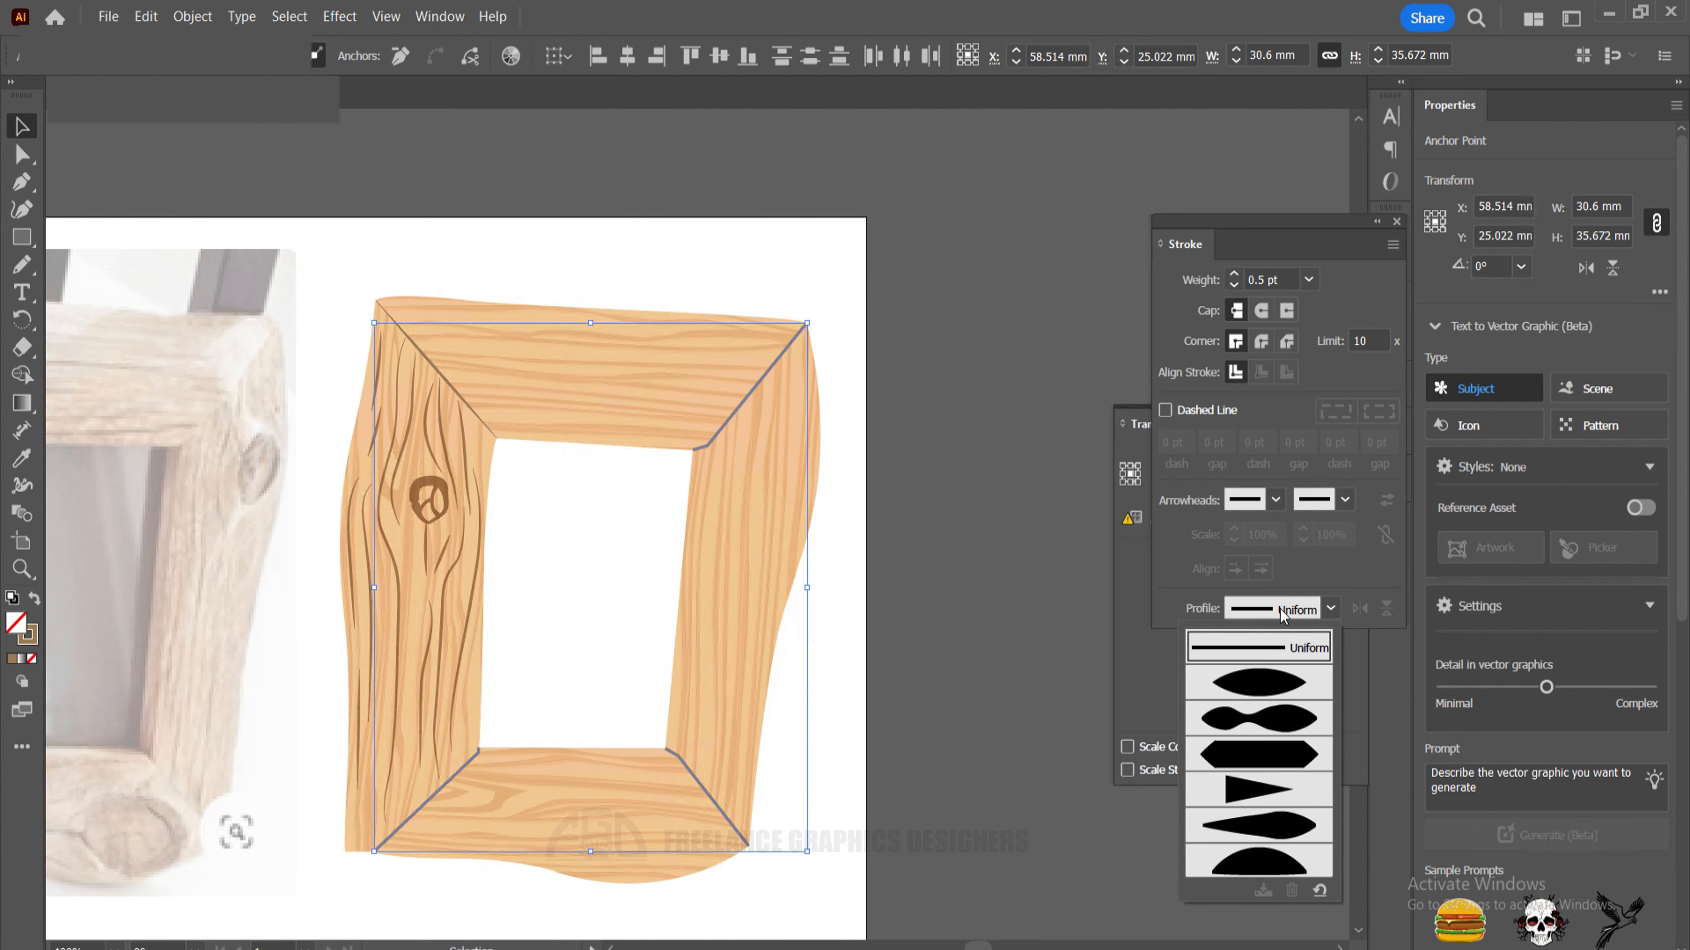
{"action": "left_click", "coordinate": [1263, 689]}
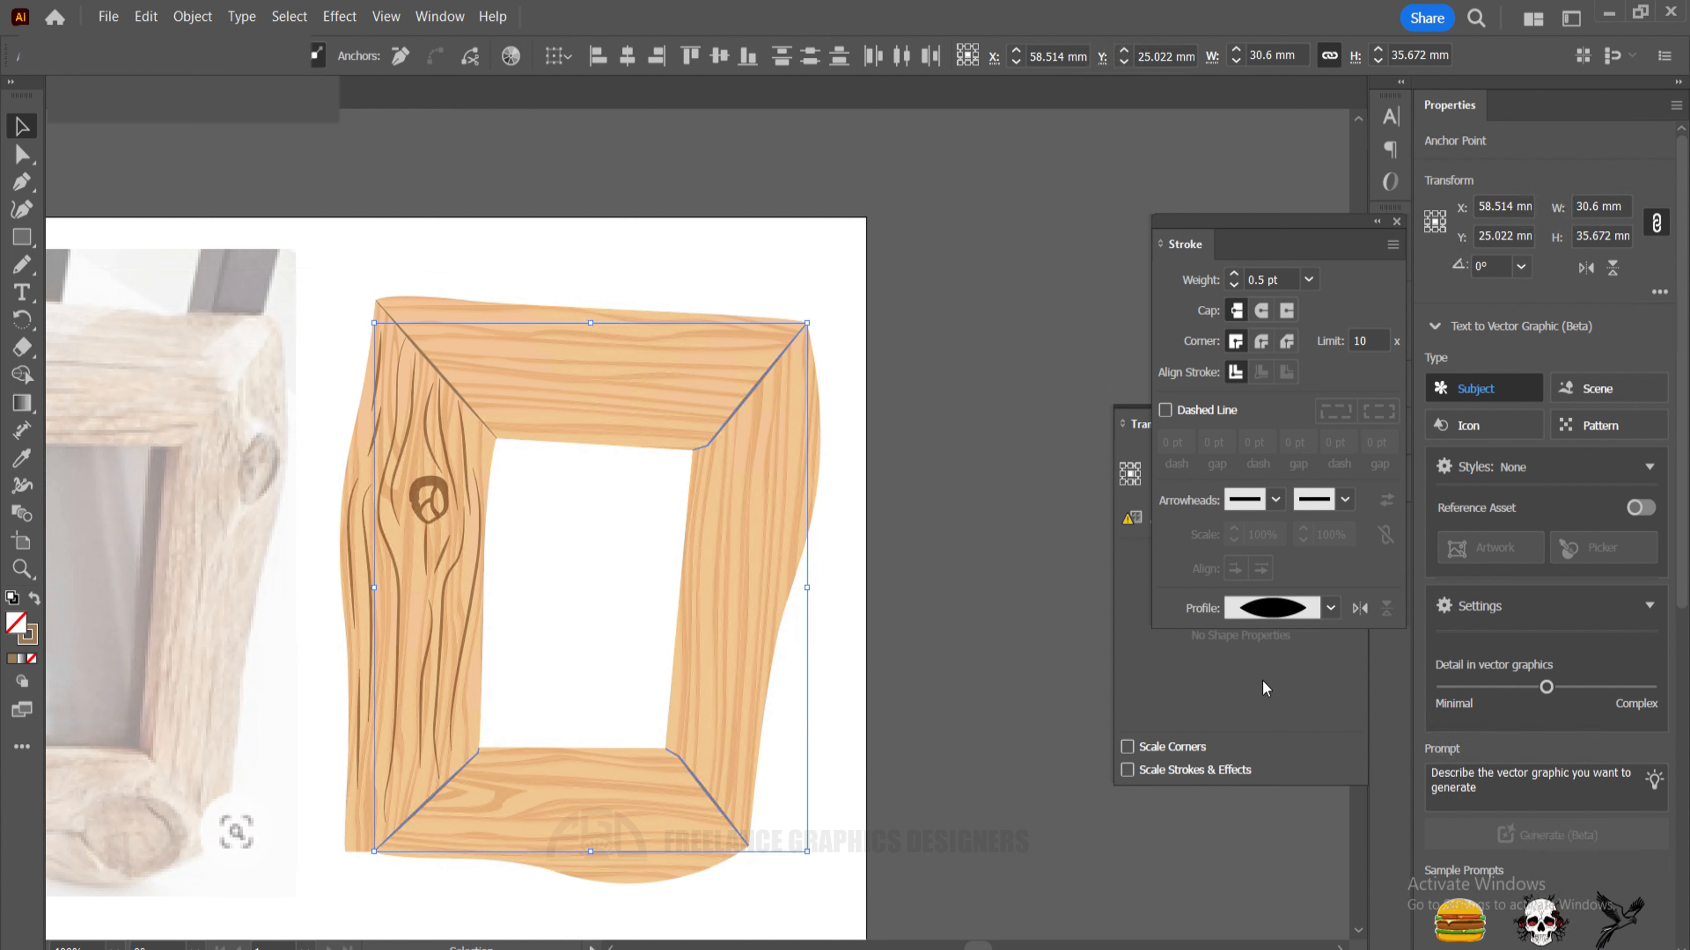
{"action": "left_click", "coordinate": [938, 390]}
Trace long and short horizontal grain lines along the reference photo's top board with the Pencil tool.
{"action": "key", "text": "Tab"}
{"action": "left_click_drag", "start_coordinate": [768, 621], "coordinate": [1140, 593]}
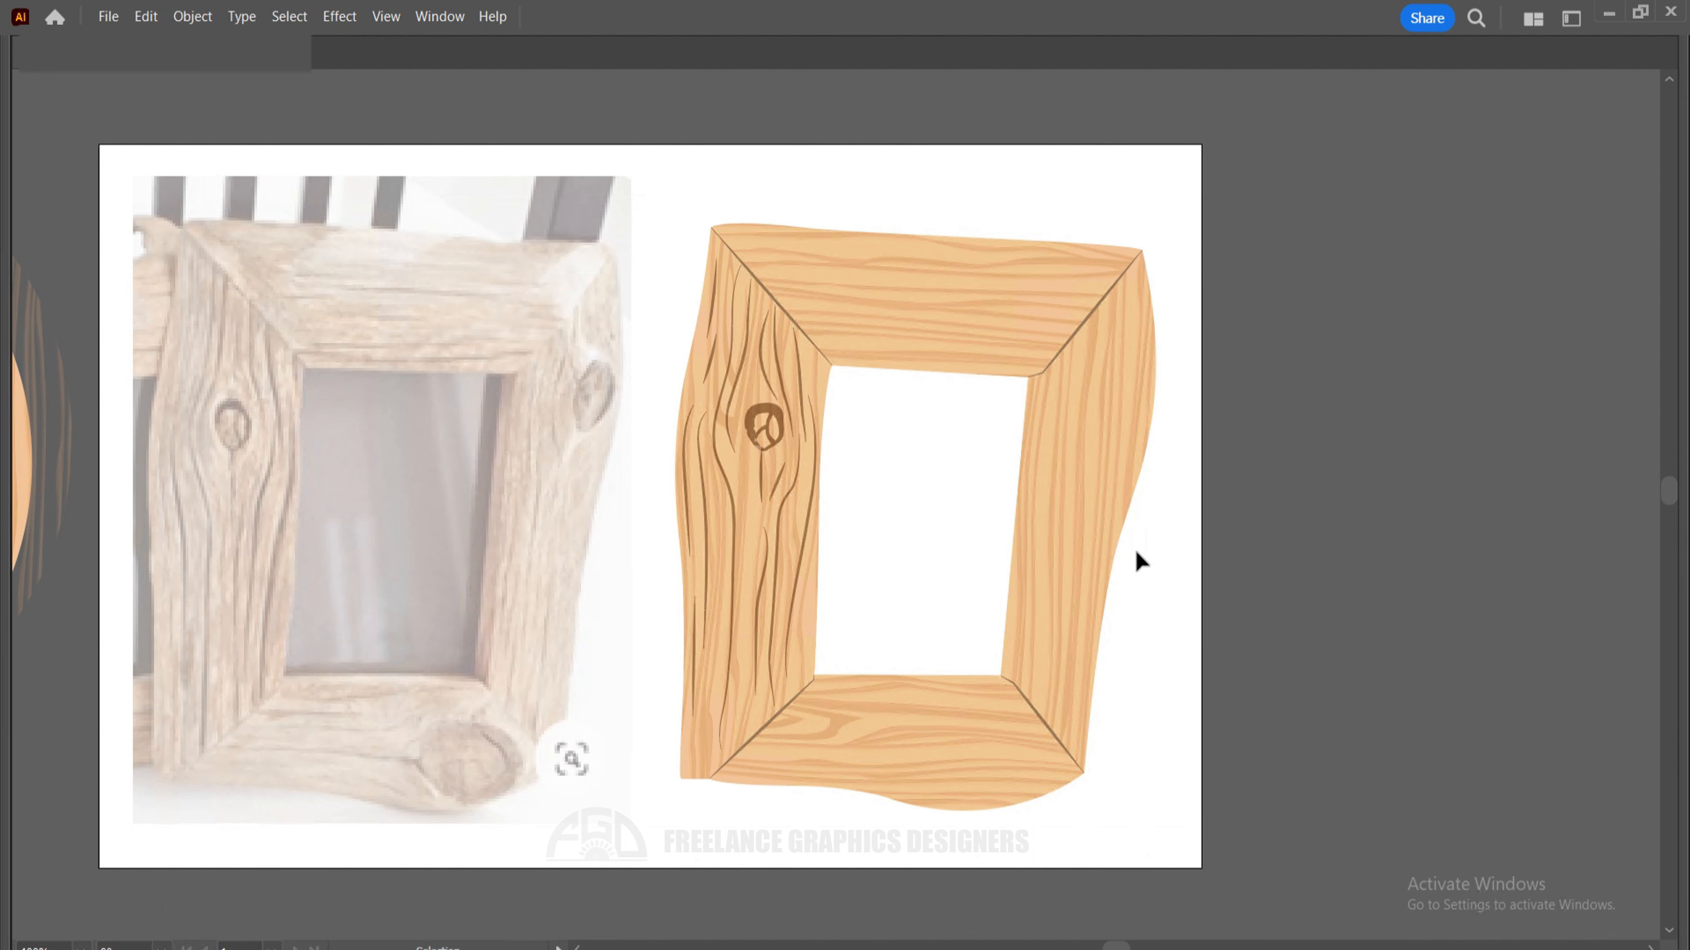
{"action": "left_click_drag", "start_coordinate": [1195, 397], "coordinate": [1178, 546]}
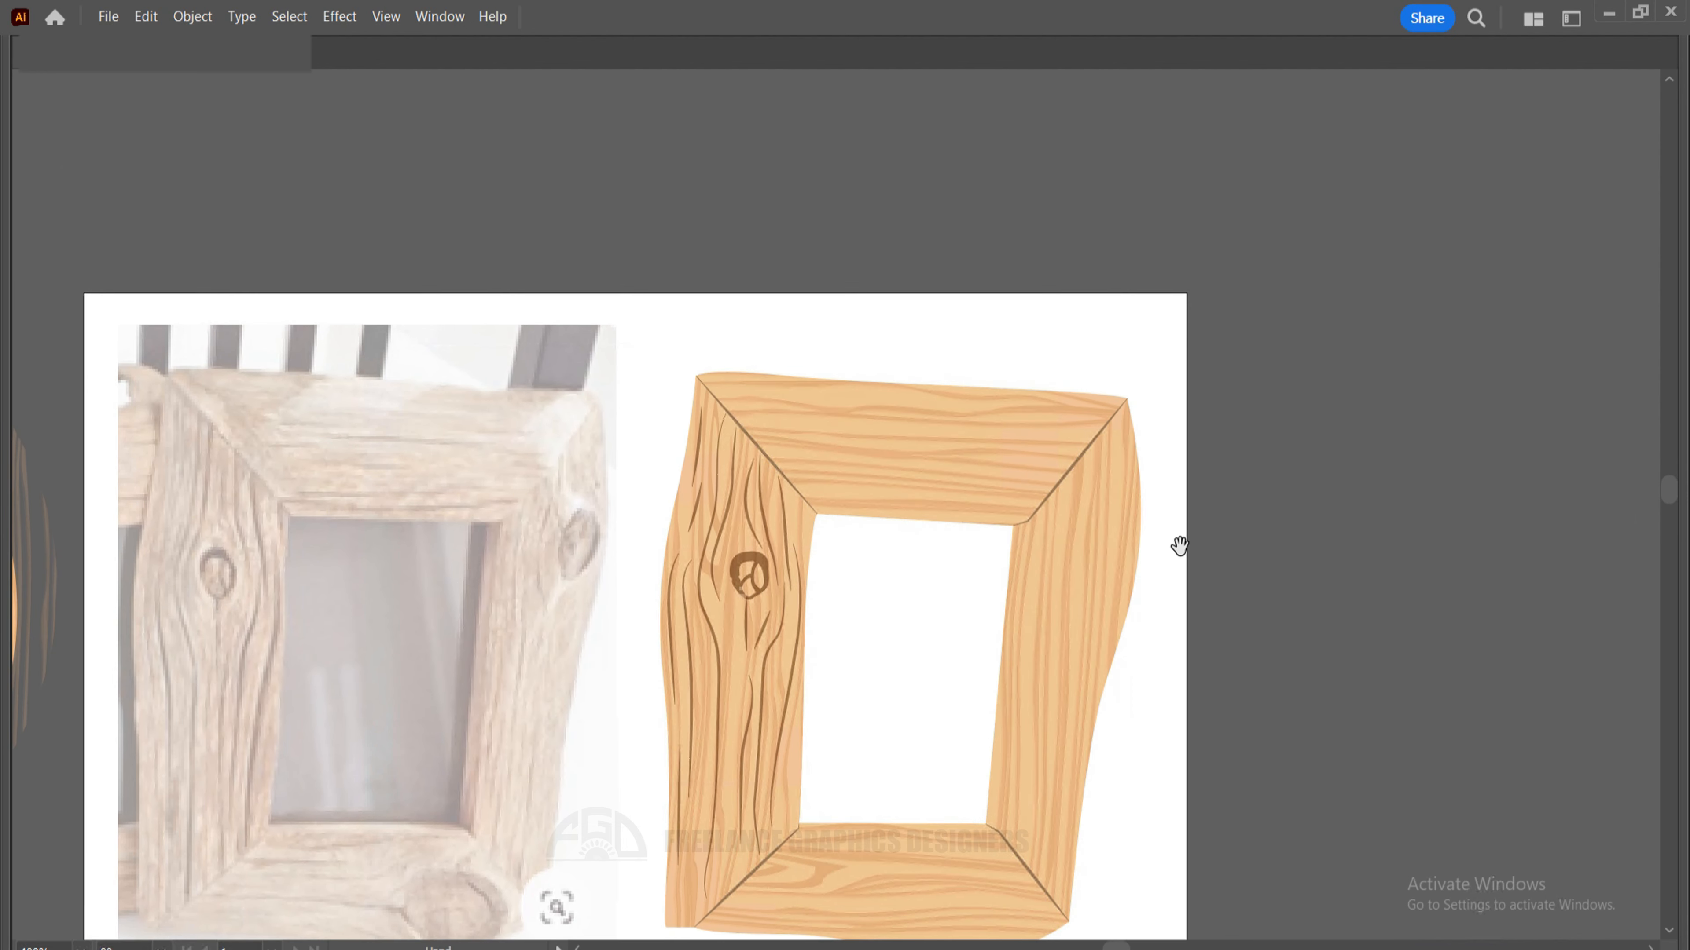
{"action": "left_click_drag", "start_coordinate": [806, 439], "coordinate": [867, 484]}
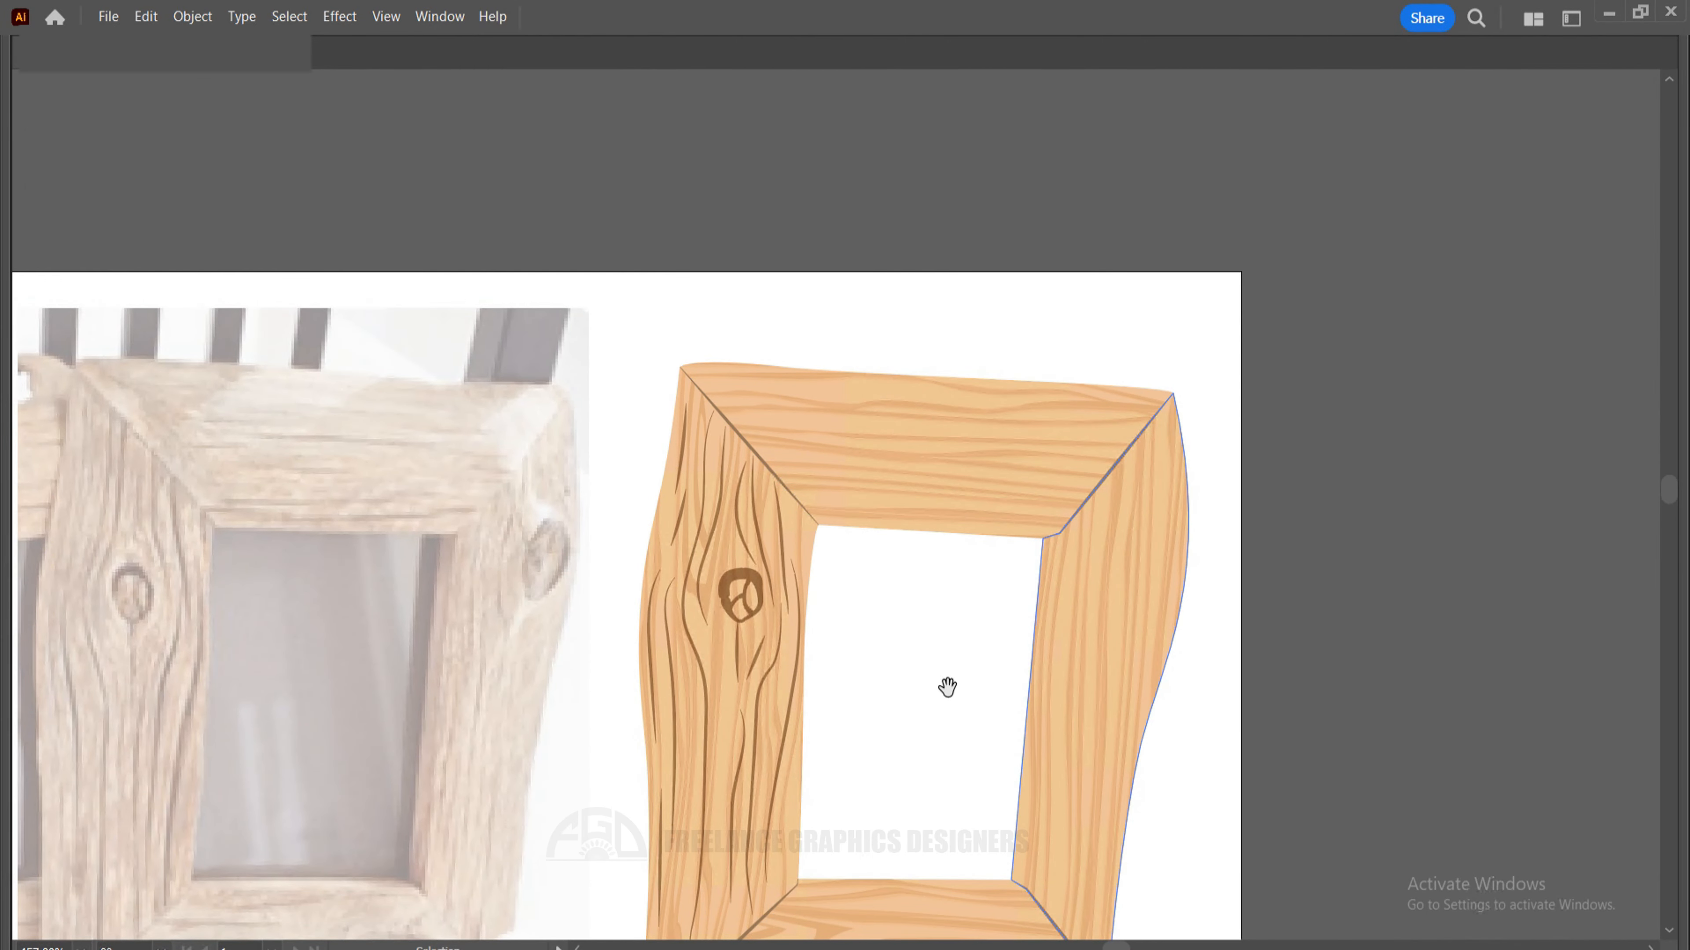
{"action": "left_click_drag", "start_coordinate": [946, 687], "coordinate": [1063, 438]}
{"action": "left_click_drag", "start_coordinate": [730, 508], "coordinate": [841, 554]}
{"action": "mouse_move", "coordinate": [964, 544]}
{"action": "left_mouse_down"}
{"action": "mouse_move", "coordinate": [988, 566]}
{"action": "mouse_move", "coordinate": [1316, 498]}
{"action": "left_mouse_up"}
{"action": "left_click_drag", "start_coordinate": [638, 386], "coordinate": [777, 495]}
{"action": "left_click_drag", "start_coordinate": [684, 444], "coordinate": [1055, 468]}
{"action": "left_click_drag", "start_coordinate": [615, 431], "coordinate": [712, 430]}
{"action": "left_click_drag", "start_coordinate": [649, 391], "coordinate": [591, 396]}
{"action": "left_click_drag", "start_coordinate": [529, 360], "coordinate": [658, 367]}
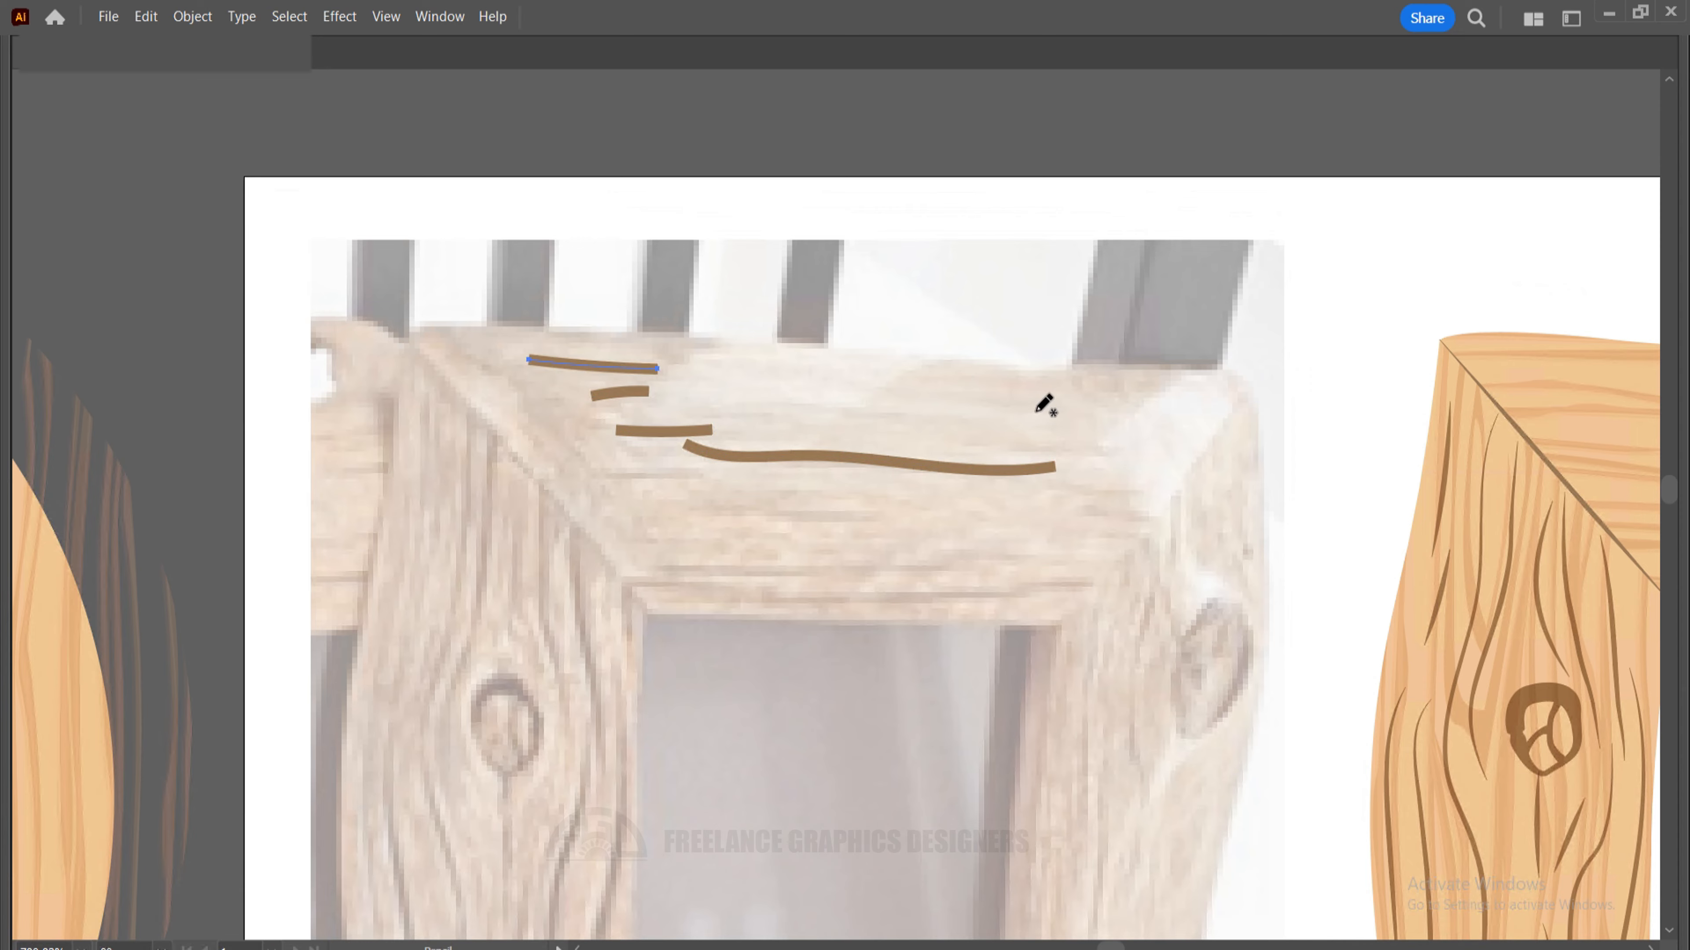
{"action": "left_click_drag", "start_coordinate": [1169, 414], "coordinate": [737, 402]}
{"action": "left_click_drag", "start_coordinate": [1137, 517], "coordinate": [1031, 509]}
{"action": "mouse_move", "coordinate": [898, 512]}
{"action": "left_mouse_down"}
{"action": "mouse_move", "coordinate": [663, 510]}
{"action": "mouse_move", "coordinate": [881, 485]}
{"action": "left_mouse_up"}
{"action": "mouse_move", "coordinate": [1109, 567]}
{"action": "left_mouse_down"}
{"action": "mouse_move", "coordinate": [689, 592]}
{"action": "mouse_move", "coordinate": [946, 559]}
{"action": "left_mouse_up"}
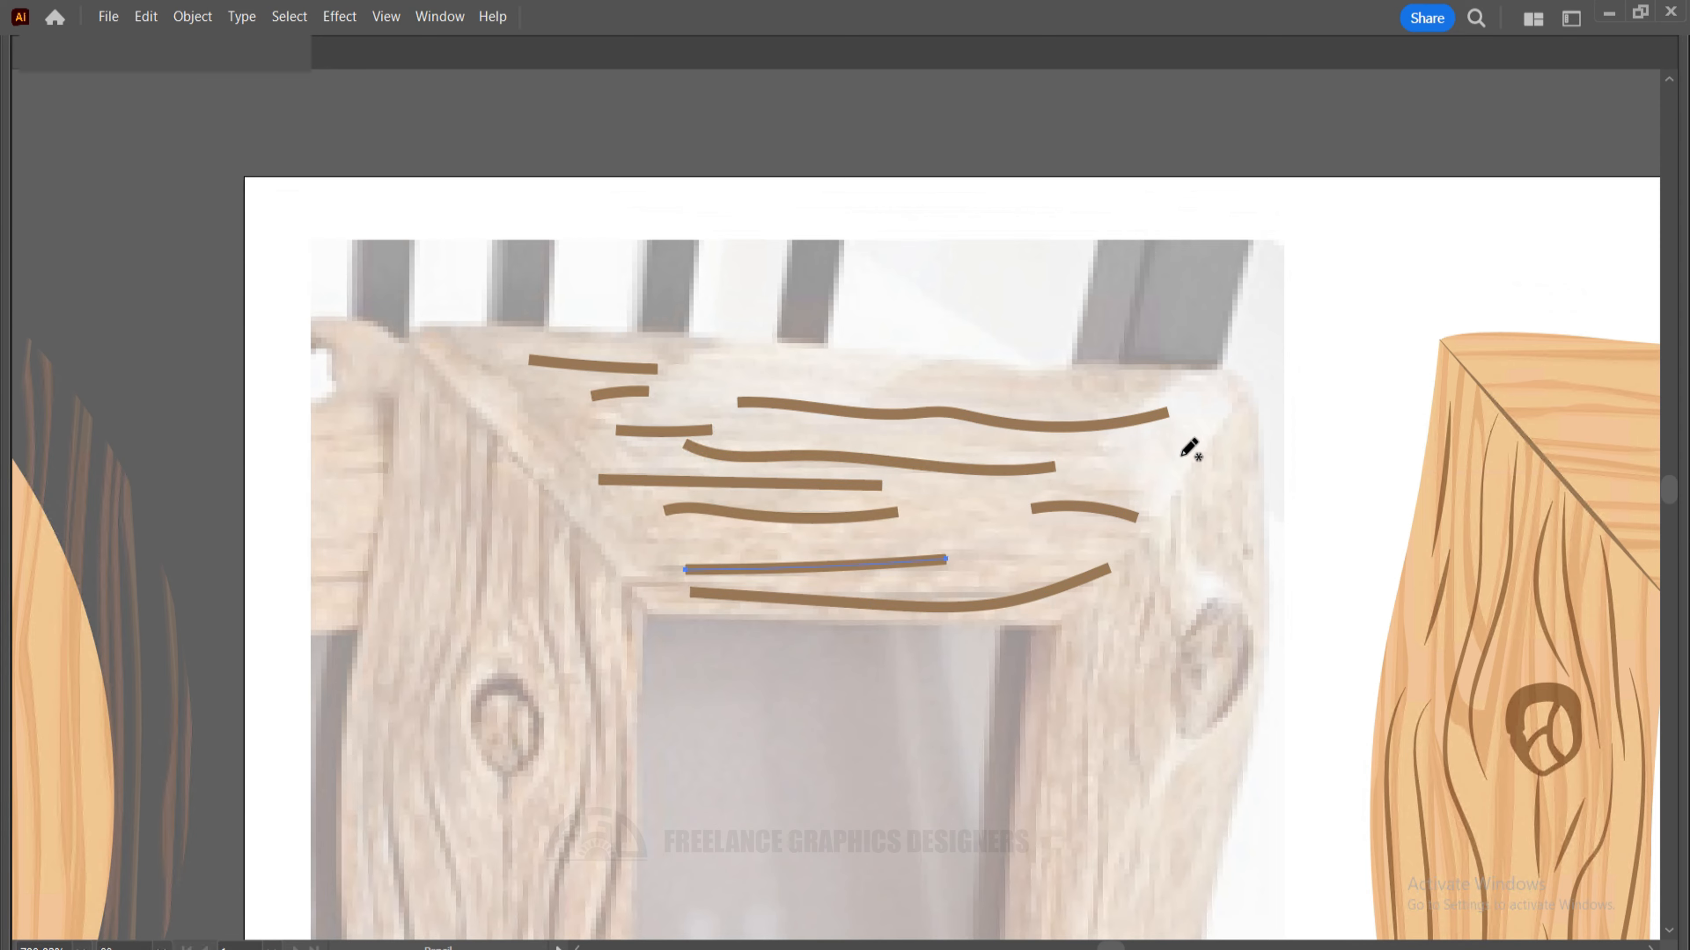
{"action": "left_click_drag", "start_coordinate": [1180, 455], "coordinate": [1129, 459]}
Select the traced top-board lines and copy the existing grain lines' tapered 0.5 pt stroke onto them.
{"action": "key", "text": "v"}
{"action": "left_click_drag", "start_coordinate": [1212, 586], "coordinate": [1007, 540]}
{"action": "left_click_drag", "start_coordinate": [308, 254], "coordinate": [981, 638]}
{"action": "key", "text": "i"}
{"action": "left_click", "coordinate": [1248, 536]}
{"action": "key", "text": "Tab"}
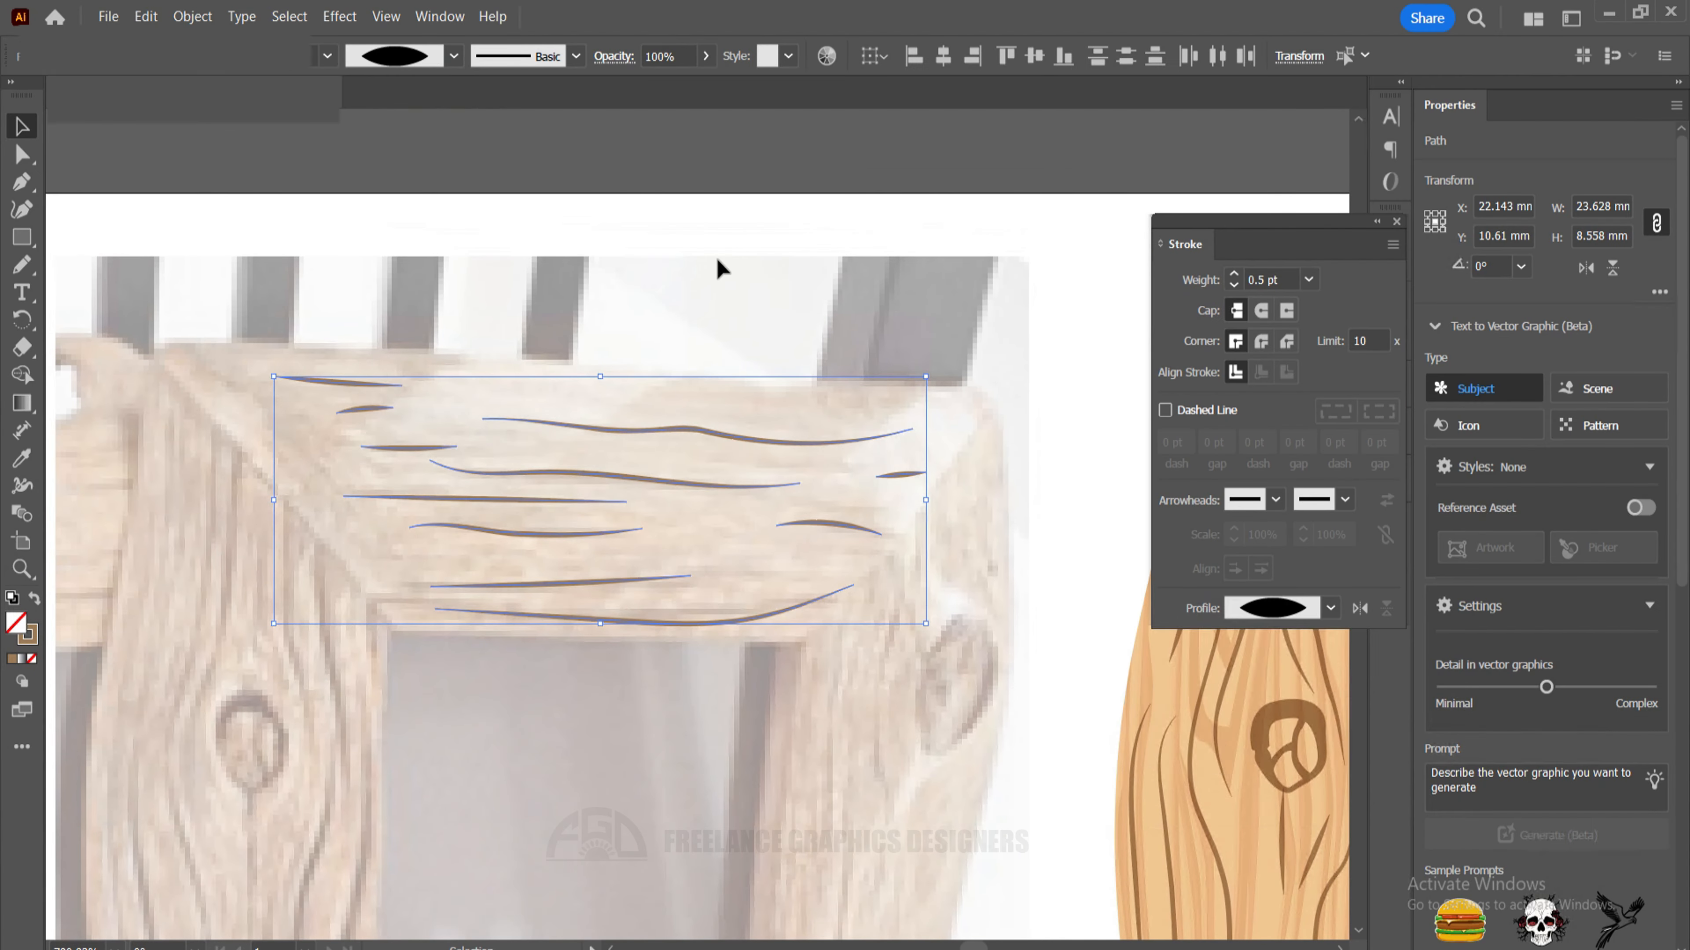
{"action": "key", "text": "Tab"}
{"action": "key", "text": "Tab"}
{"action": "key", "text": "Tab"}
{"action": "left_click", "coordinate": [135, 274]}
Move the tapered grain lines from the reference photo onto the illustrated frame's top board.
{"action": "scroll", "coordinate": [514, 508], "scroll_direction": "down", "scroll_amount": 2}
{"action": "mouse_move", "coordinate": [514, 508]}
{"action": "left_mouse_down"}
{"action": "mouse_move", "coordinate": [897, 592]}
{"action": "mouse_move", "coordinate": [423, 517]}
{"action": "left_mouse_up"}
{"action": "left_click_drag", "start_coordinate": [396, 528], "coordinate": [1169, 528]}
{"action": "left_click", "coordinate": [1505, 368]}
{"action": "mouse_move", "coordinate": [1504, 367]}
{"action": "left_mouse_down"}
{"action": "mouse_move", "coordinate": [1397, 268]}
{"action": "mouse_move", "coordinate": [1340, 143]}
{"action": "left_mouse_up"}
{"action": "left_click", "coordinate": [1010, 304]}
Trace curved grain lines beside and above the knot on the reference photo's right board with the Pencil tool.
{"action": "scroll", "coordinate": [465, 514], "scroll_direction": "up", "scroll_amount": 3}
{"action": "mouse_move", "coordinate": [465, 515]}
{"action": "left_mouse_down"}
{"action": "mouse_move", "coordinate": [627, 517]}
{"action": "mouse_move", "coordinate": [637, 650]}
{"action": "left_mouse_up"}
{"action": "key", "text": "n"}
{"action": "left_click_drag", "start_coordinate": [591, 293], "coordinate": [579, 597]}
{"action": "mouse_move", "coordinate": [614, 209]}
{"action": "left_mouse_down"}
{"action": "mouse_move", "coordinate": [666, 303]}
{"action": "mouse_move", "coordinate": [788, 199]}
{"action": "left_mouse_up"}
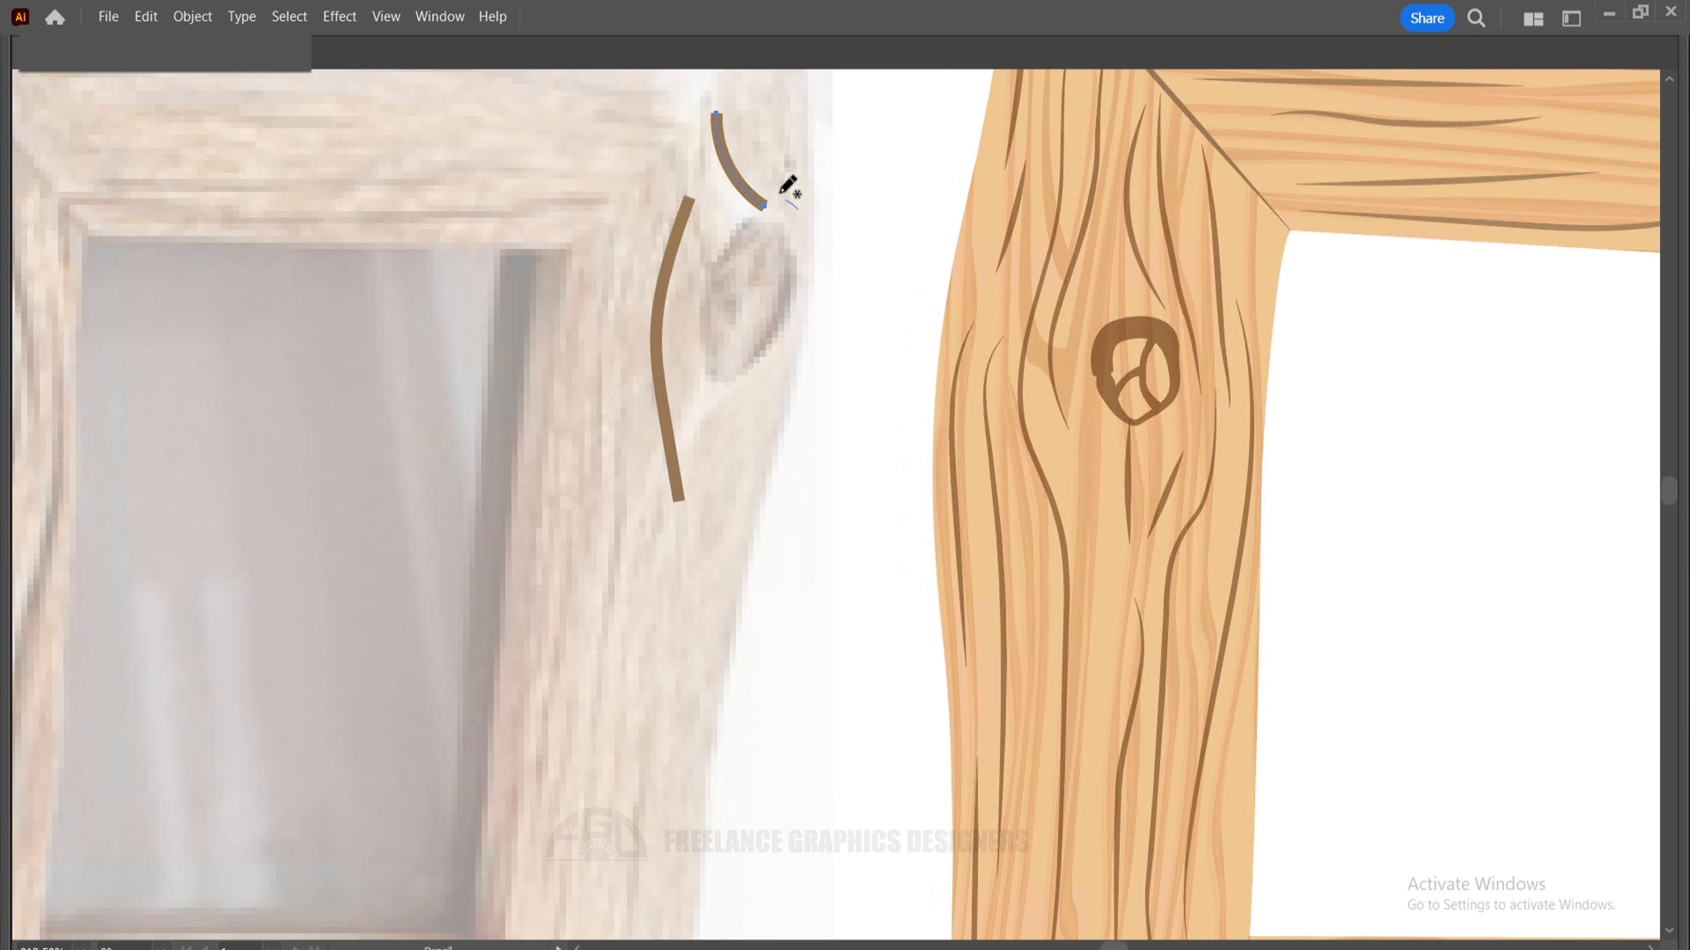
{"action": "left_click_drag", "start_coordinate": [616, 286], "coordinate": [619, 597]}
{"action": "left_click_drag", "start_coordinate": [645, 661], "coordinate": [750, 419]}
{"action": "left_click_drag", "start_coordinate": [660, 120], "coordinate": [632, 509]}
{"action": "left_click_drag", "start_coordinate": [704, 219], "coordinate": [635, 599]}
{"action": "key", "text": "ctrl+z"}
{"action": "key", "text": "ctrl+z"}
Trace long and short vertical grain lines down the reference photo's right board, from below the knot to the lower corner.
{"action": "left_click_drag", "start_coordinate": [658, 160], "coordinate": [617, 473]}
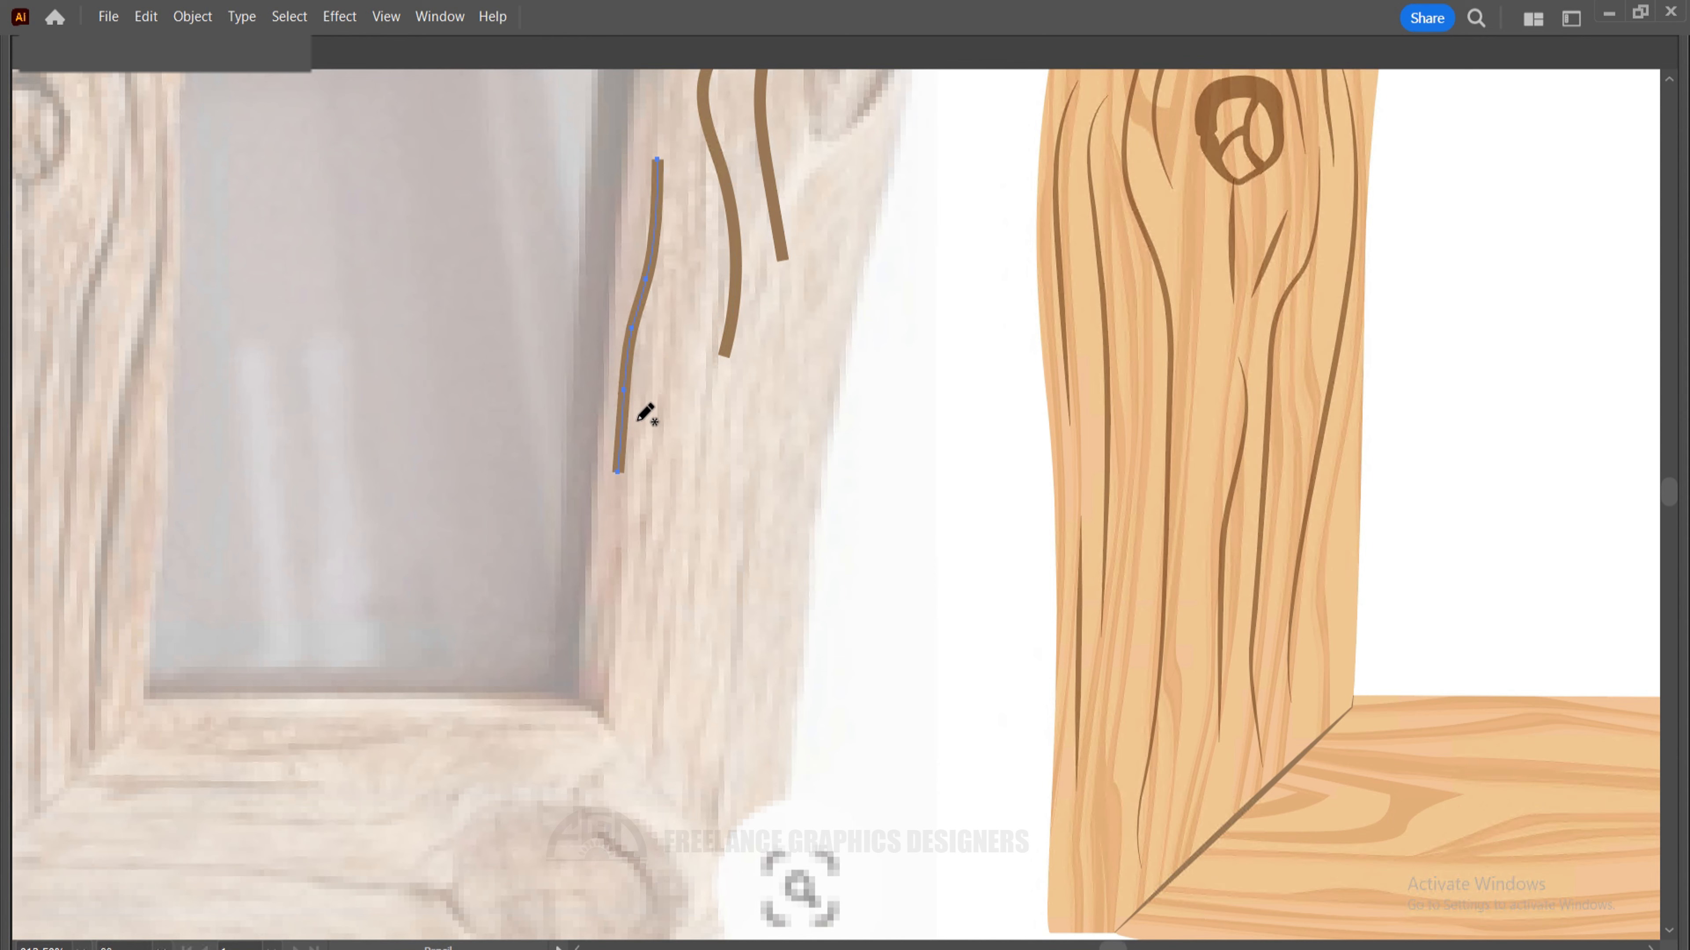
{"action": "left_click_drag", "start_coordinate": [697, 214], "coordinate": [636, 598]}
{"action": "left_click_drag", "start_coordinate": [699, 389], "coordinate": [679, 672]}
{"action": "left_click_drag", "start_coordinate": [663, 598], "coordinate": [656, 705]}
{"action": "left_click_drag", "start_coordinate": [755, 482], "coordinate": [717, 802]}
{"action": "left_click_drag", "start_coordinate": [702, 715], "coordinate": [688, 792]}
{"action": "left_click_drag", "start_coordinate": [657, 742], "coordinate": [644, 772]}
{"action": "left_click_drag", "start_coordinate": [858, 191], "coordinate": [757, 399]}
{"action": "left_click_drag", "start_coordinate": [759, 309], "coordinate": [715, 486]}
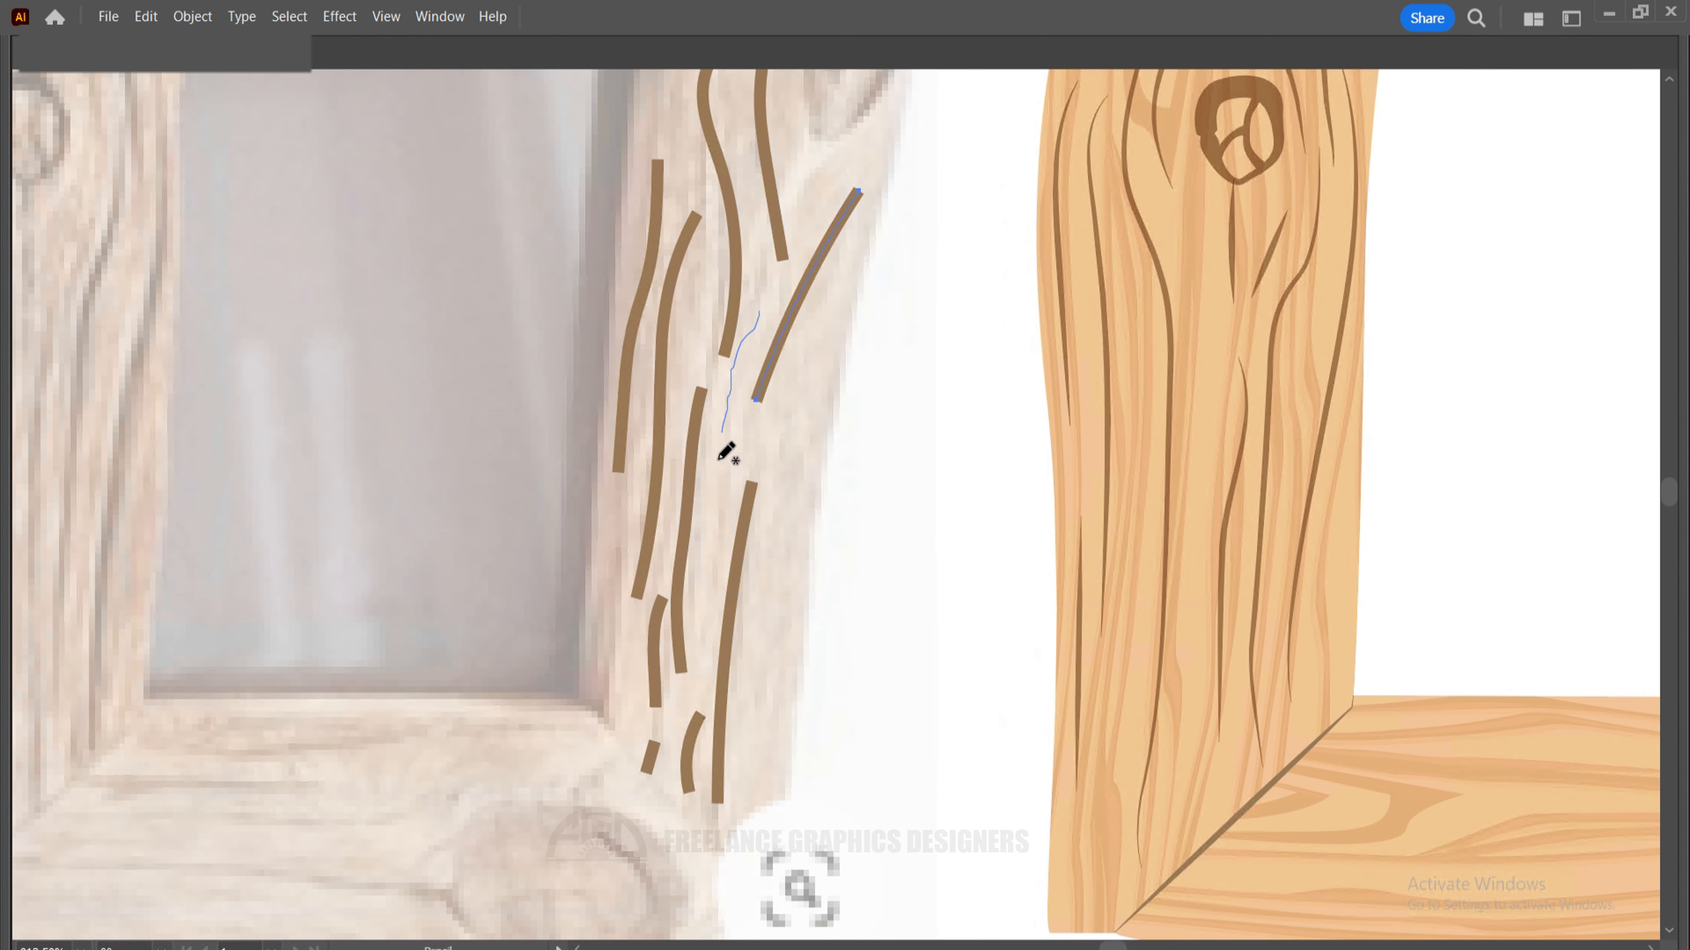
{"action": "left_click_drag", "start_coordinate": [815, 319], "coordinate": [766, 692]}
Trace grain lines along the reference photo's bottom board, bending them around the large knot.
{"action": "mouse_move", "coordinate": [675, 900]}
{"action": "left_mouse_down"}
{"action": "mouse_move", "coordinate": [909, 588]}
{"action": "mouse_move", "coordinate": [1092, 577]}
{"action": "left_mouse_up"}
{"action": "left_click_drag", "start_coordinate": [827, 459], "coordinate": [509, 458]}
{"action": "left_click_drag", "start_coordinate": [1006, 404], "coordinate": [579, 436]}
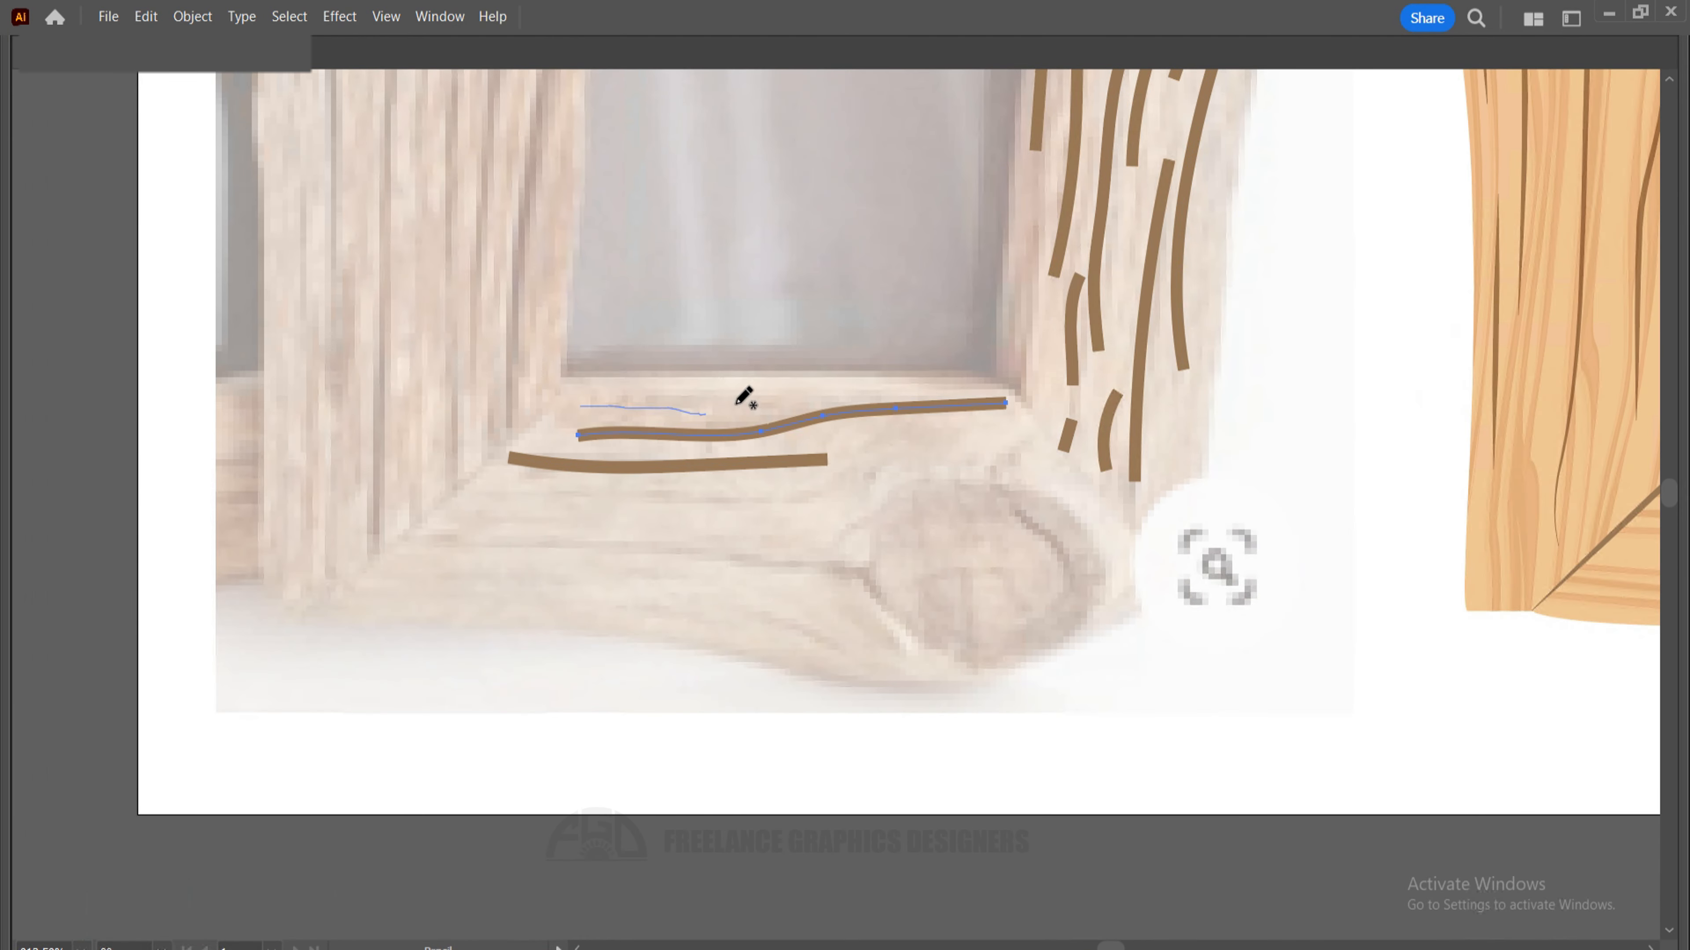
{"action": "left_click_drag", "start_coordinate": [745, 400], "coordinate": [580, 405]}
{"action": "left_click_drag", "start_coordinate": [857, 472], "coordinate": [508, 503]}
{"action": "left_click_drag", "start_coordinate": [412, 547], "coordinate": [904, 637]}
{"action": "left_click_drag", "start_coordinate": [564, 588], "coordinate": [878, 661]}
{"action": "left_click_drag", "start_coordinate": [851, 511], "coordinate": [981, 470]}
Add two short curved grain lines around the outer side of the bottom board's large knot.
{"action": "left_click", "coordinate": [865, 603], "text": "ctrl"}
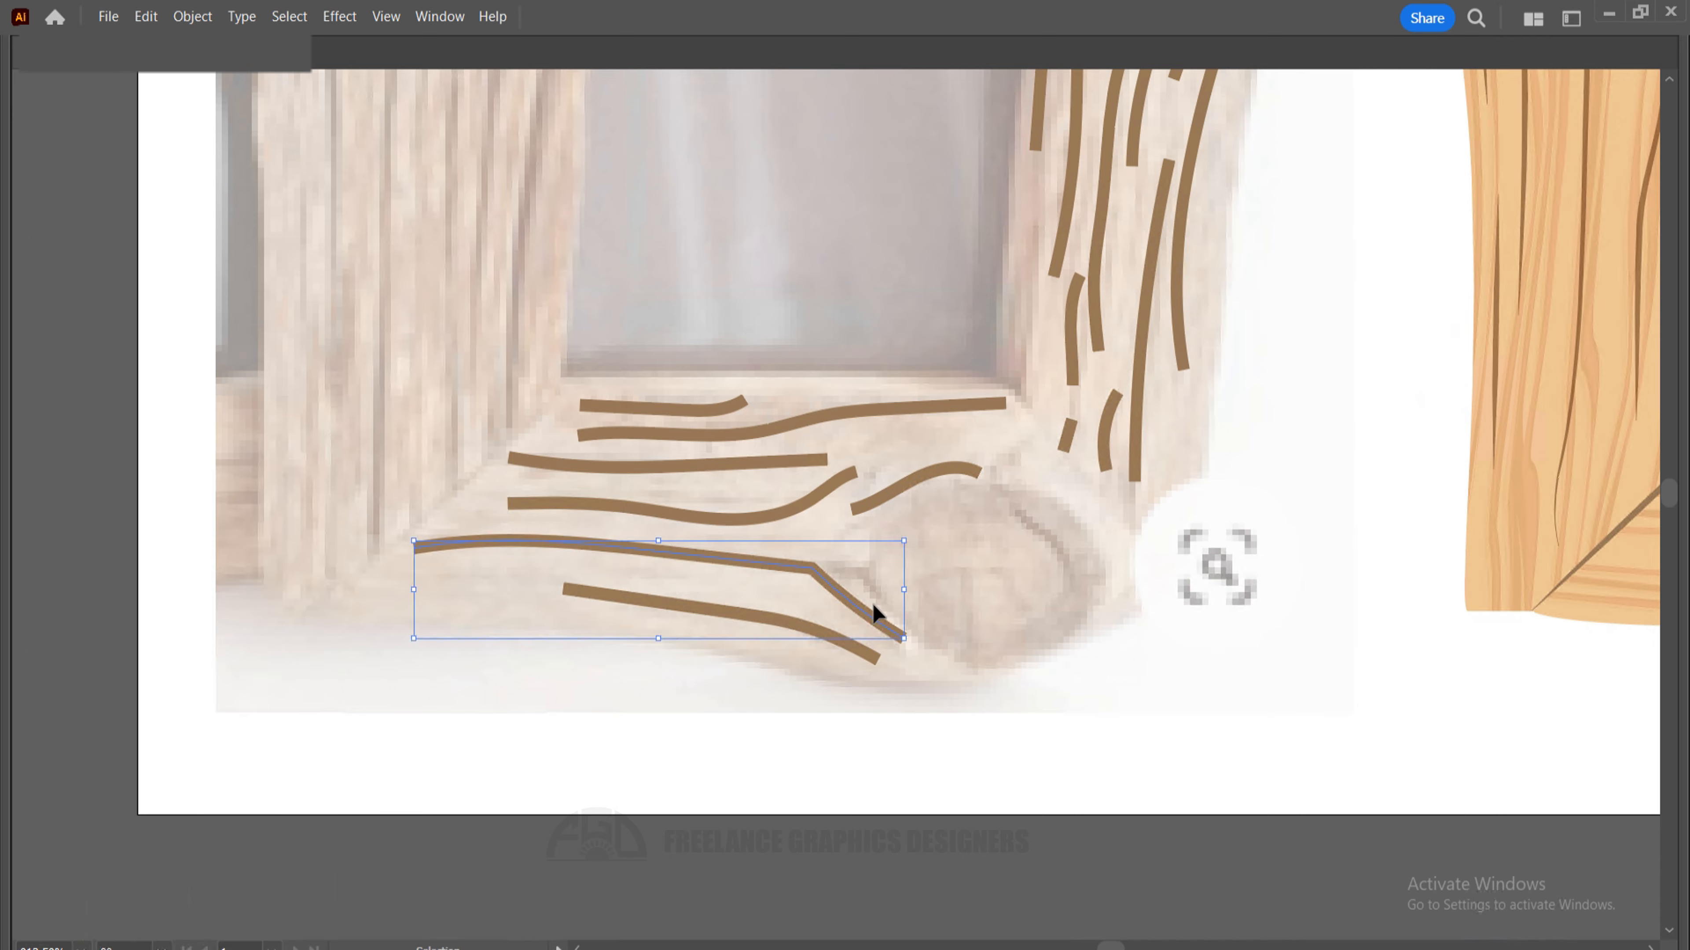
{"action": "left_click_drag", "start_coordinate": [597, 553], "coordinate": [408, 507]}
{"action": "left_click_drag", "start_coordinate": [812, 436], "coordinate": [872, 541]}
{"action": "left_click_drag", "start_coordinate": [868, 438], "coordinate": [917, 502]}
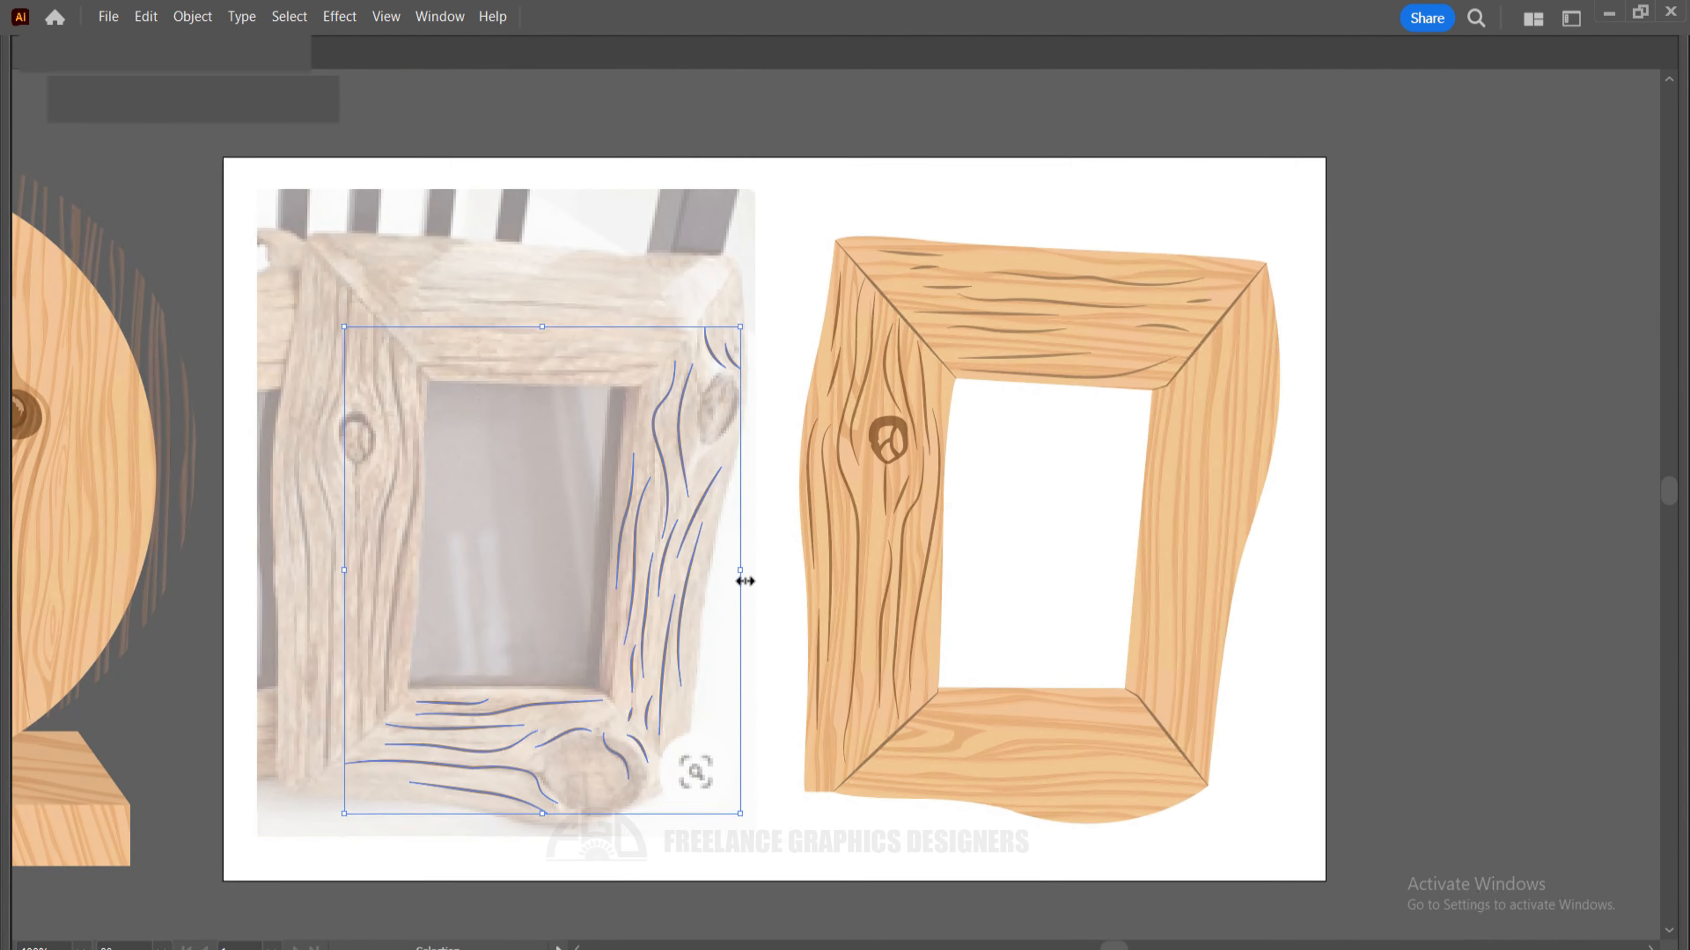
Move the traced grain lines from the reference photo onto the illustrated frame's right and bottom boards.
{"action": "mouse_move", "coordinate": [745, 581]}
{"action": "left_mouse_down"}
{"action": "mouse_move", "coordinate": [612, 497]}
{"action": "mouse_move", "coordinate": [1057, 498]}
{"action": "left_mouse_up"}
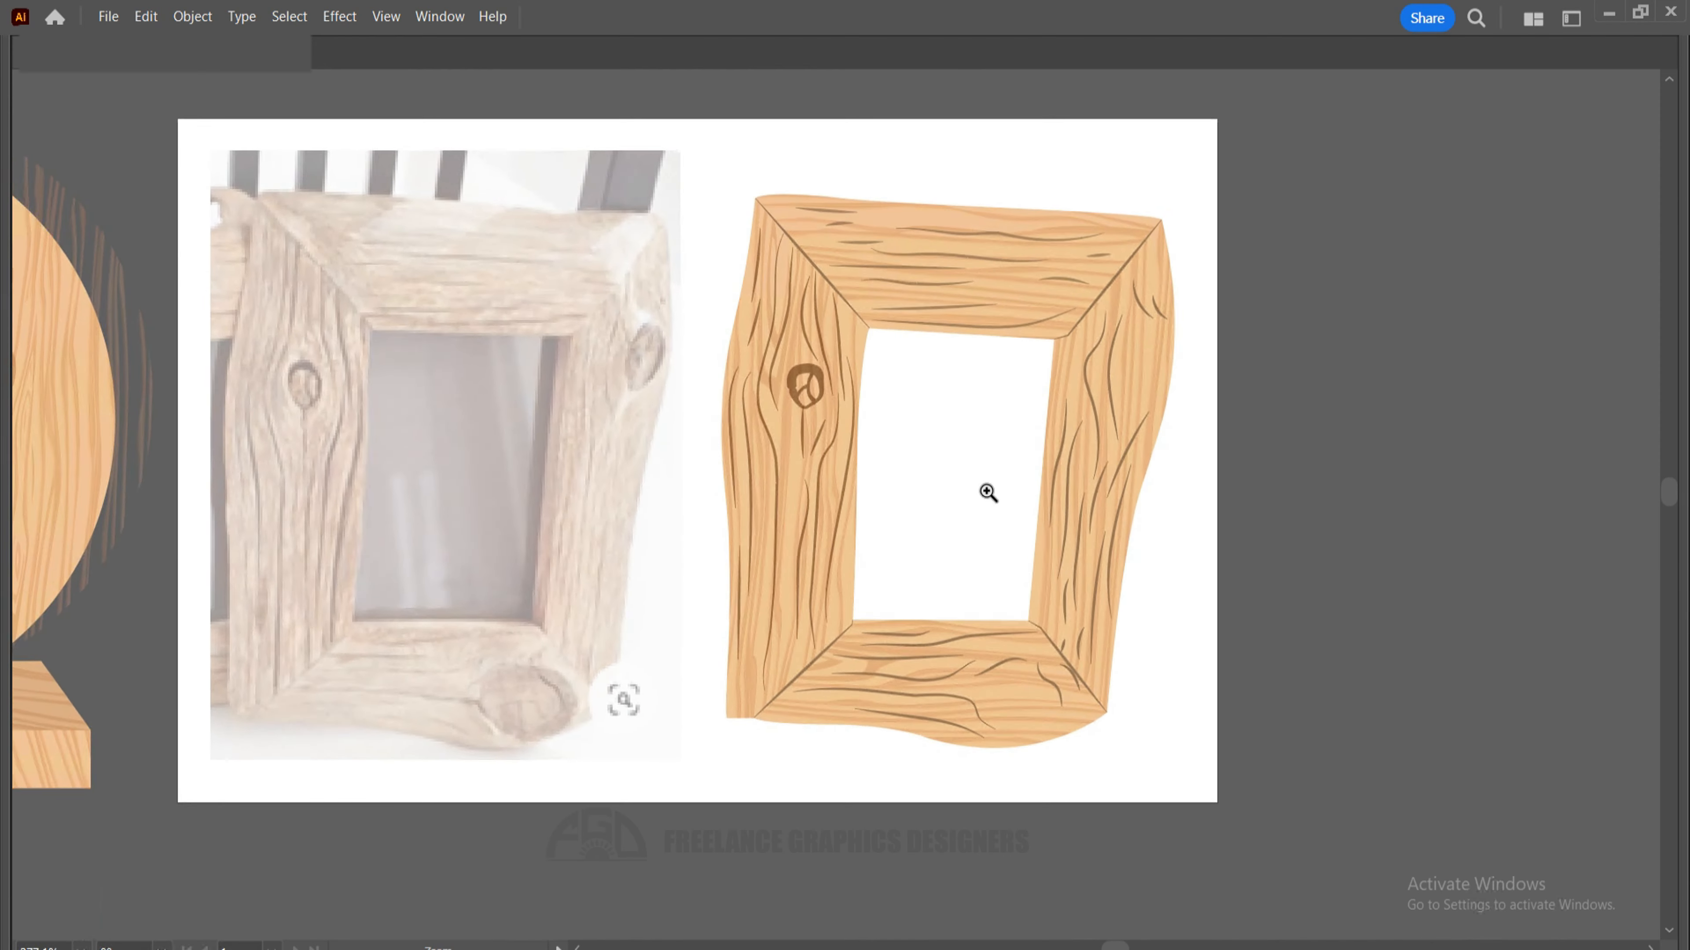
{"action": "left_click", "coordinate": [987, 492]}
{"action": "left_click_drag", "start_coordinate": [1202, 455], "coordinate": [1269, 473]}
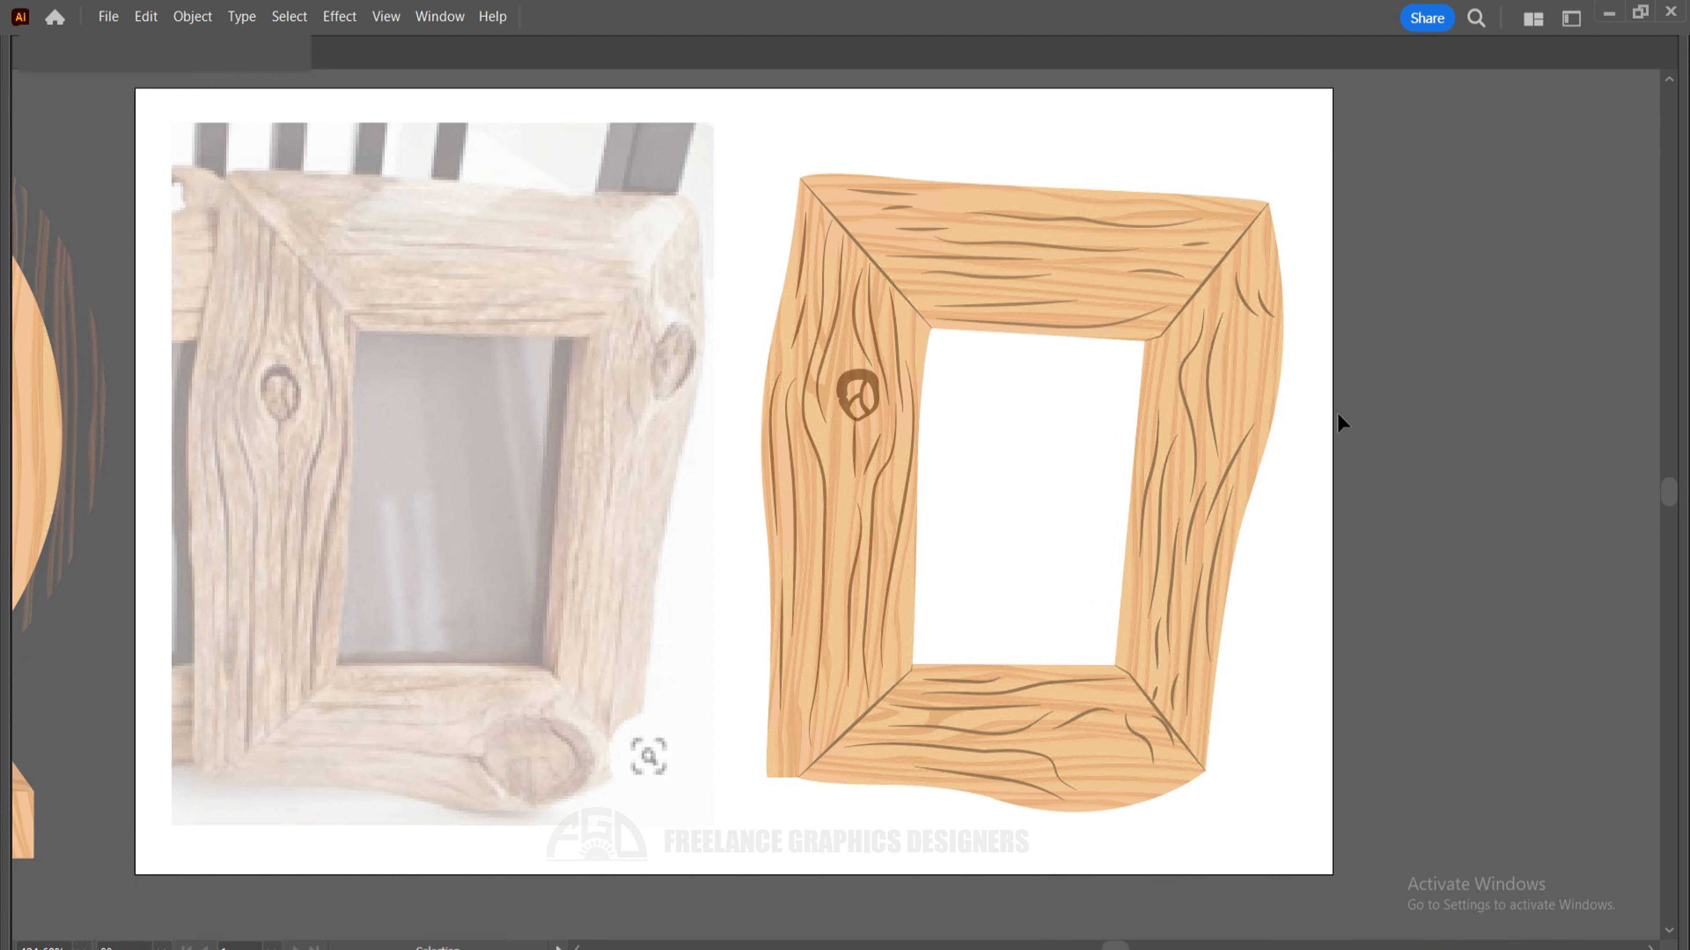
Blend the large knot's inner and outer shapes on the bottom board with 6 specified steps.
{"action": "left_click", "coordinate": [841, 399]}
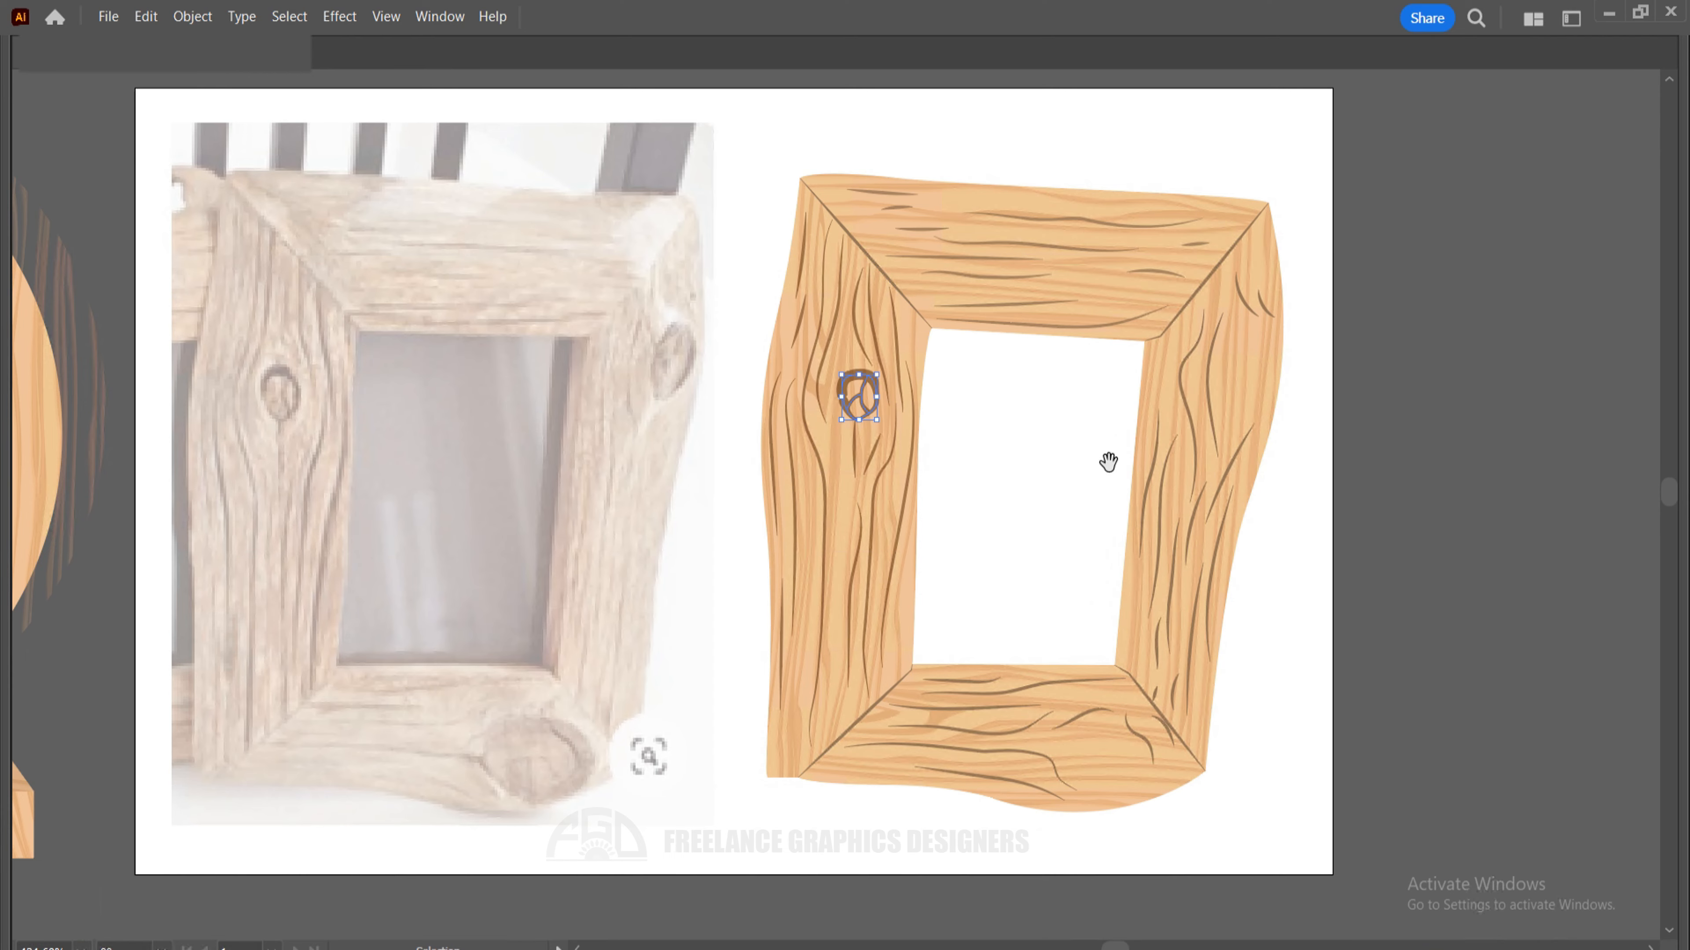
{"action": "left_click_drag", "start_coordinate": [987, 548], "coordinate": [853, 496]}
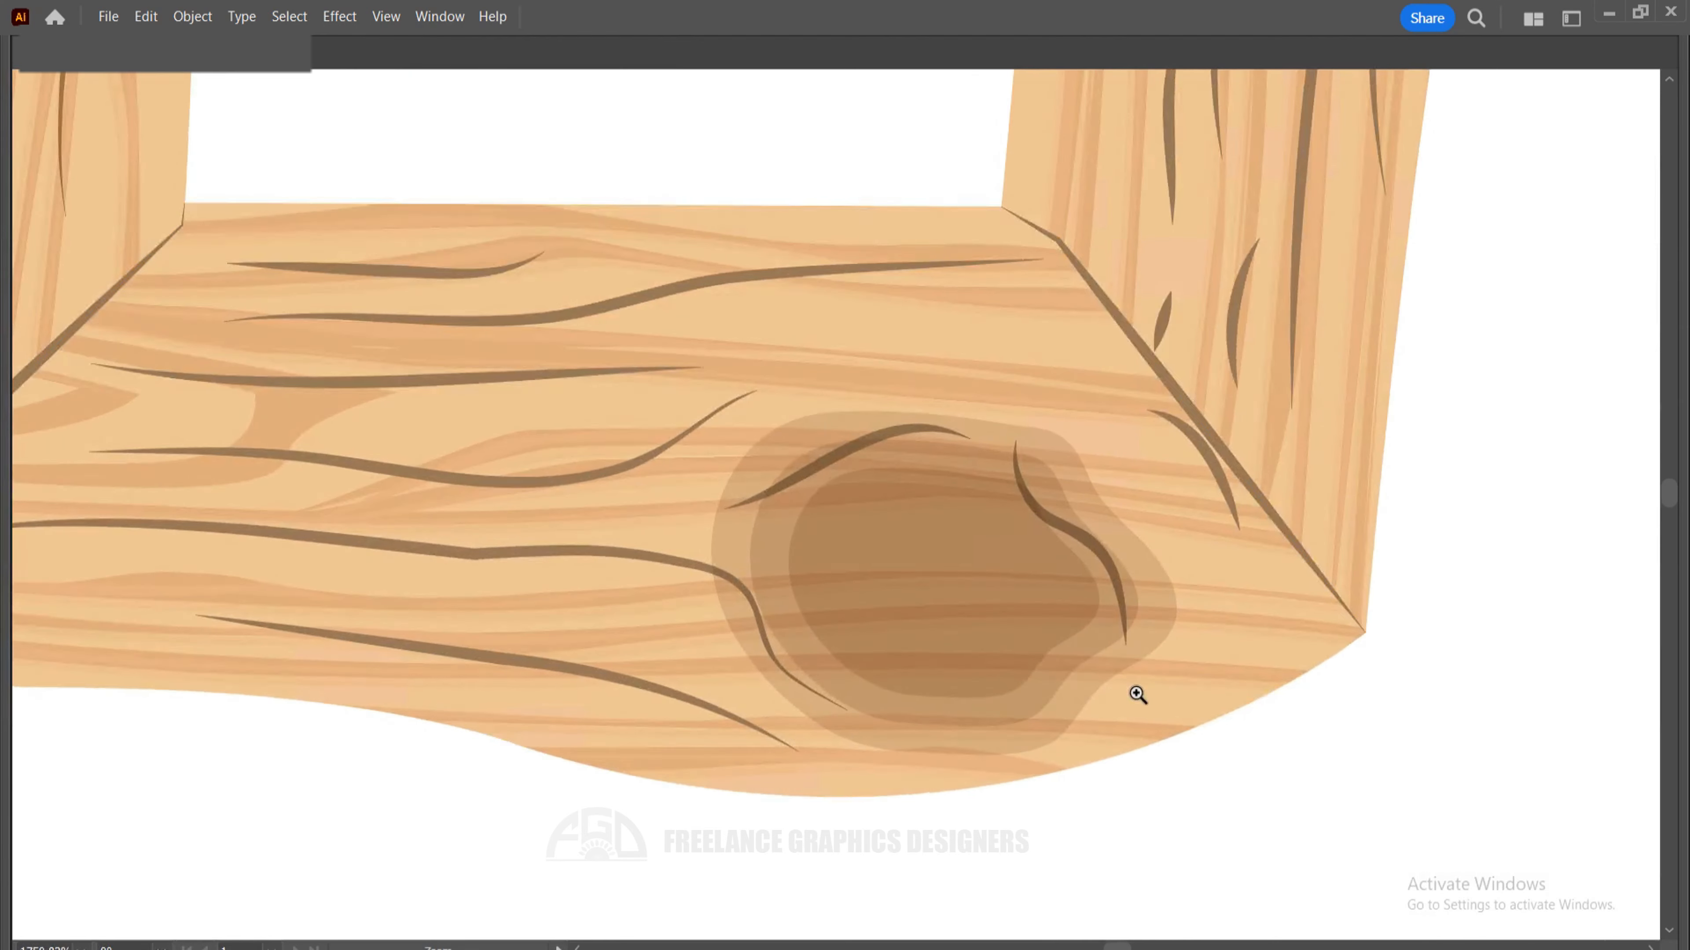
{"action": "left_click", "coordinate": [1131, 692]}
{"action": "left_click_drag", "start_coordinate": [1071, 626], "coordinate": [946, 571]}
{"action": "key", "text": "v"}
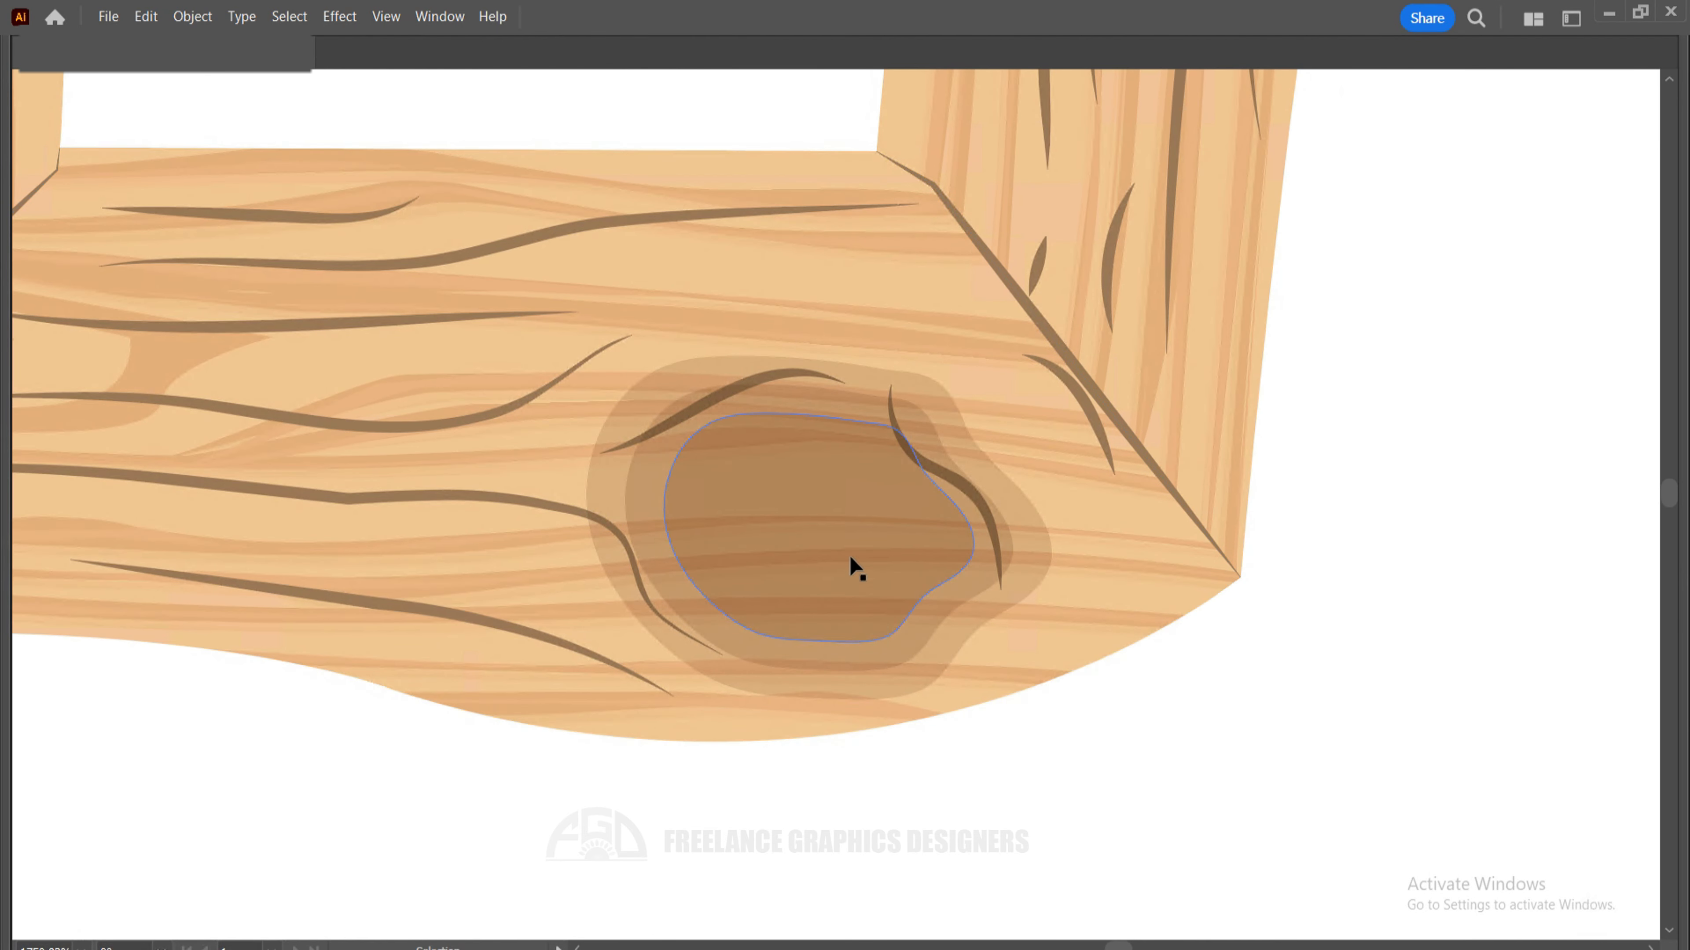
{"action": "left_click", "coordinate": [837, 526]}
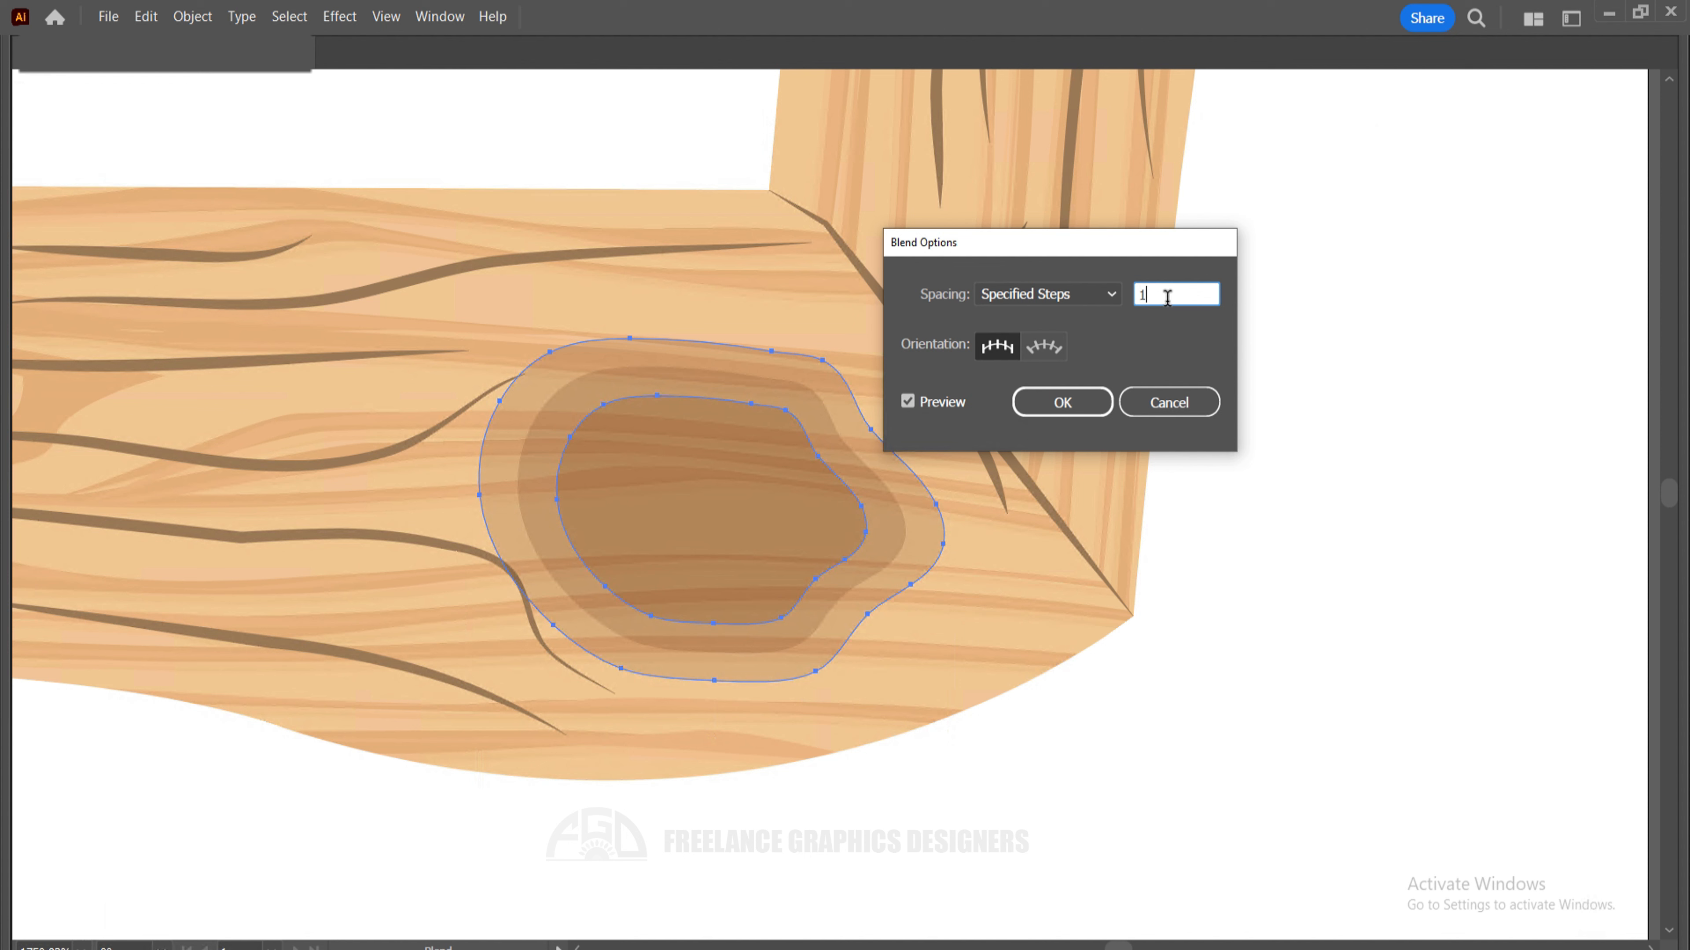
{"action": "key", "text": "Up"}
{"action": "key", "text": "Up"}
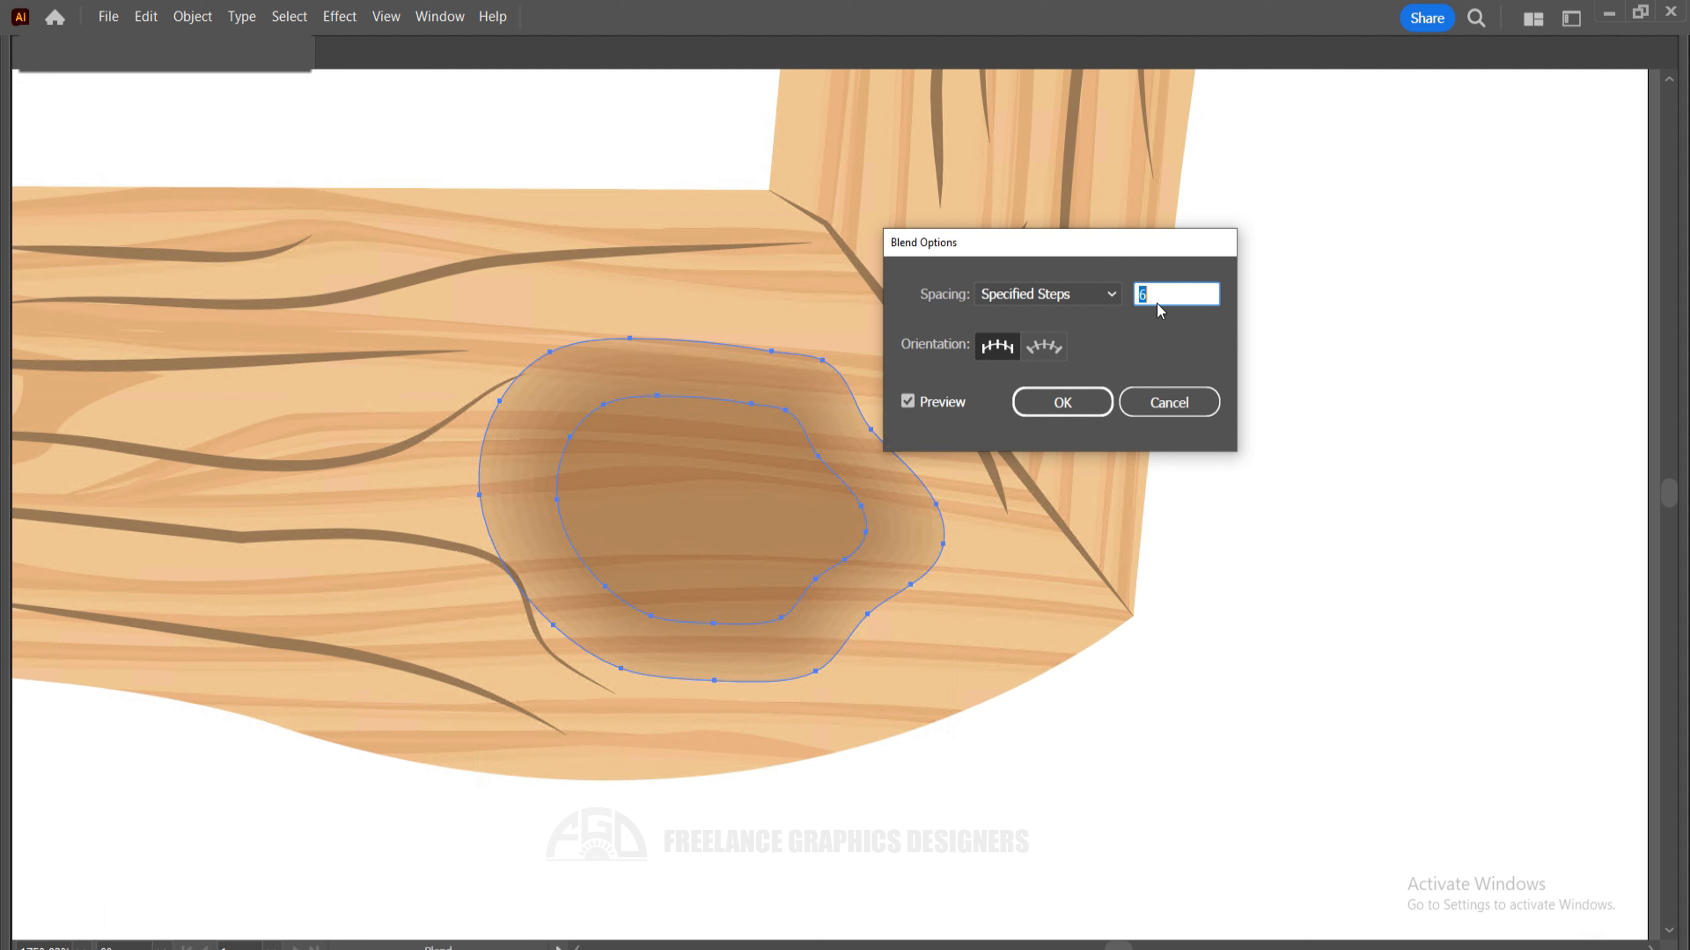
{"action": "left_click", "coordinate": [1091, 408]}
{"action": "key", "text": "a"}
{"action": "left_click", "coordinate": [1343, 496]}
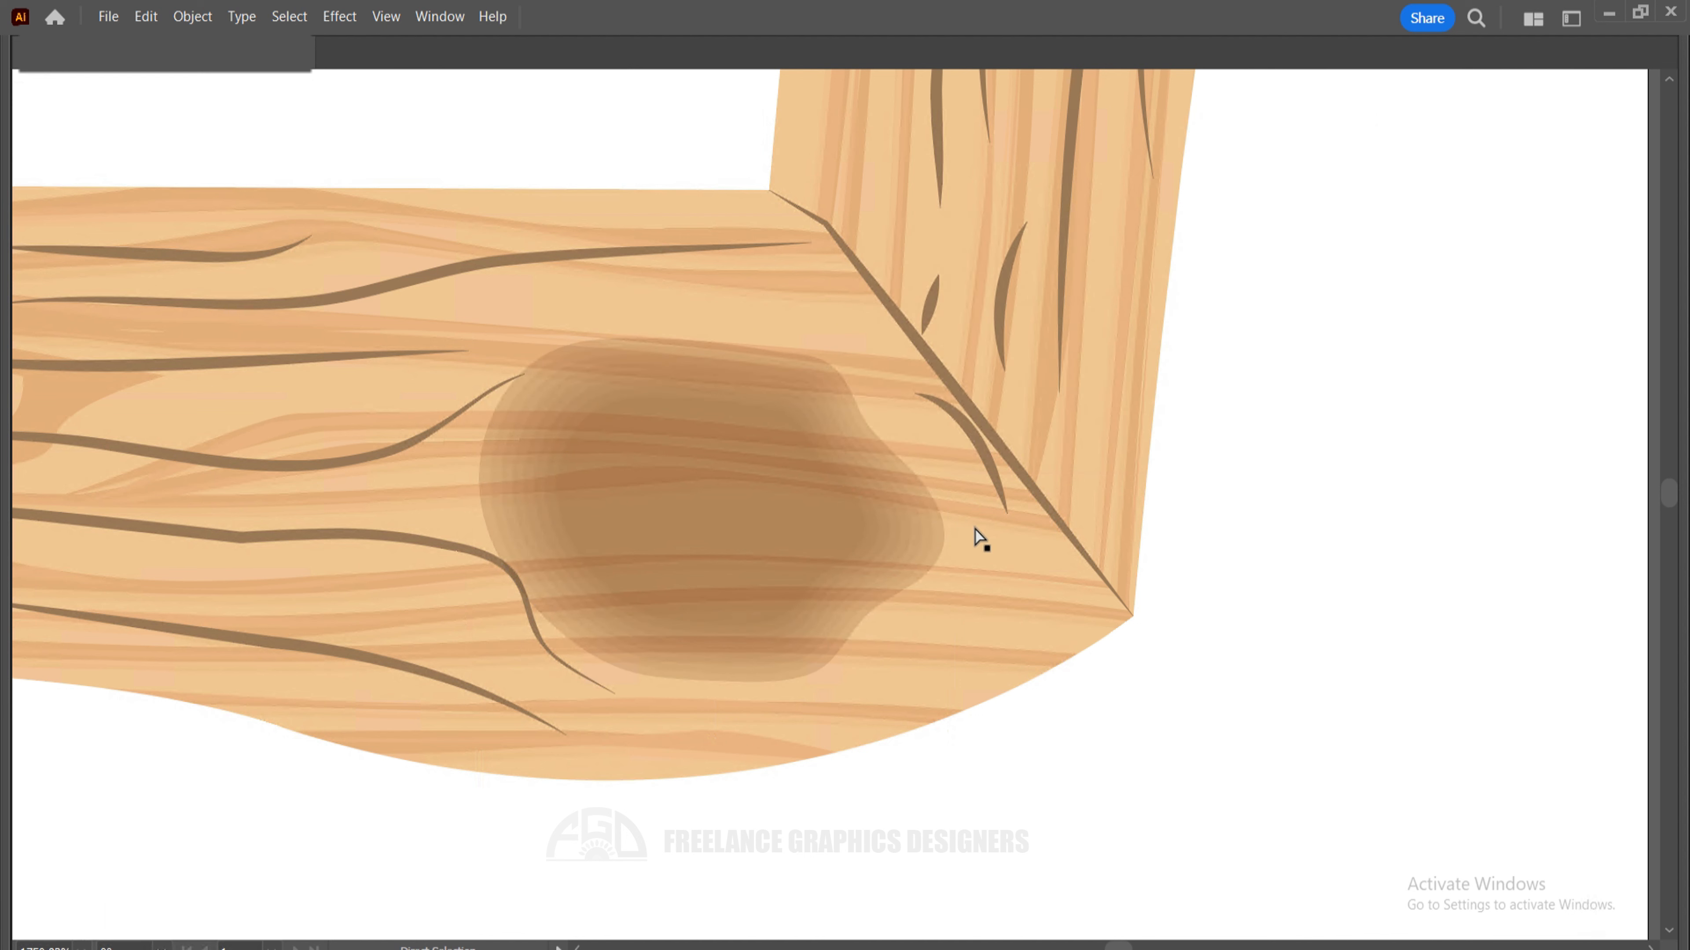
Set the opacity of the large knot's outer shape to 0%.
{"action": "left_click", "coordinate": [938, 516]}
{"action": "key", "text": "Tab"}
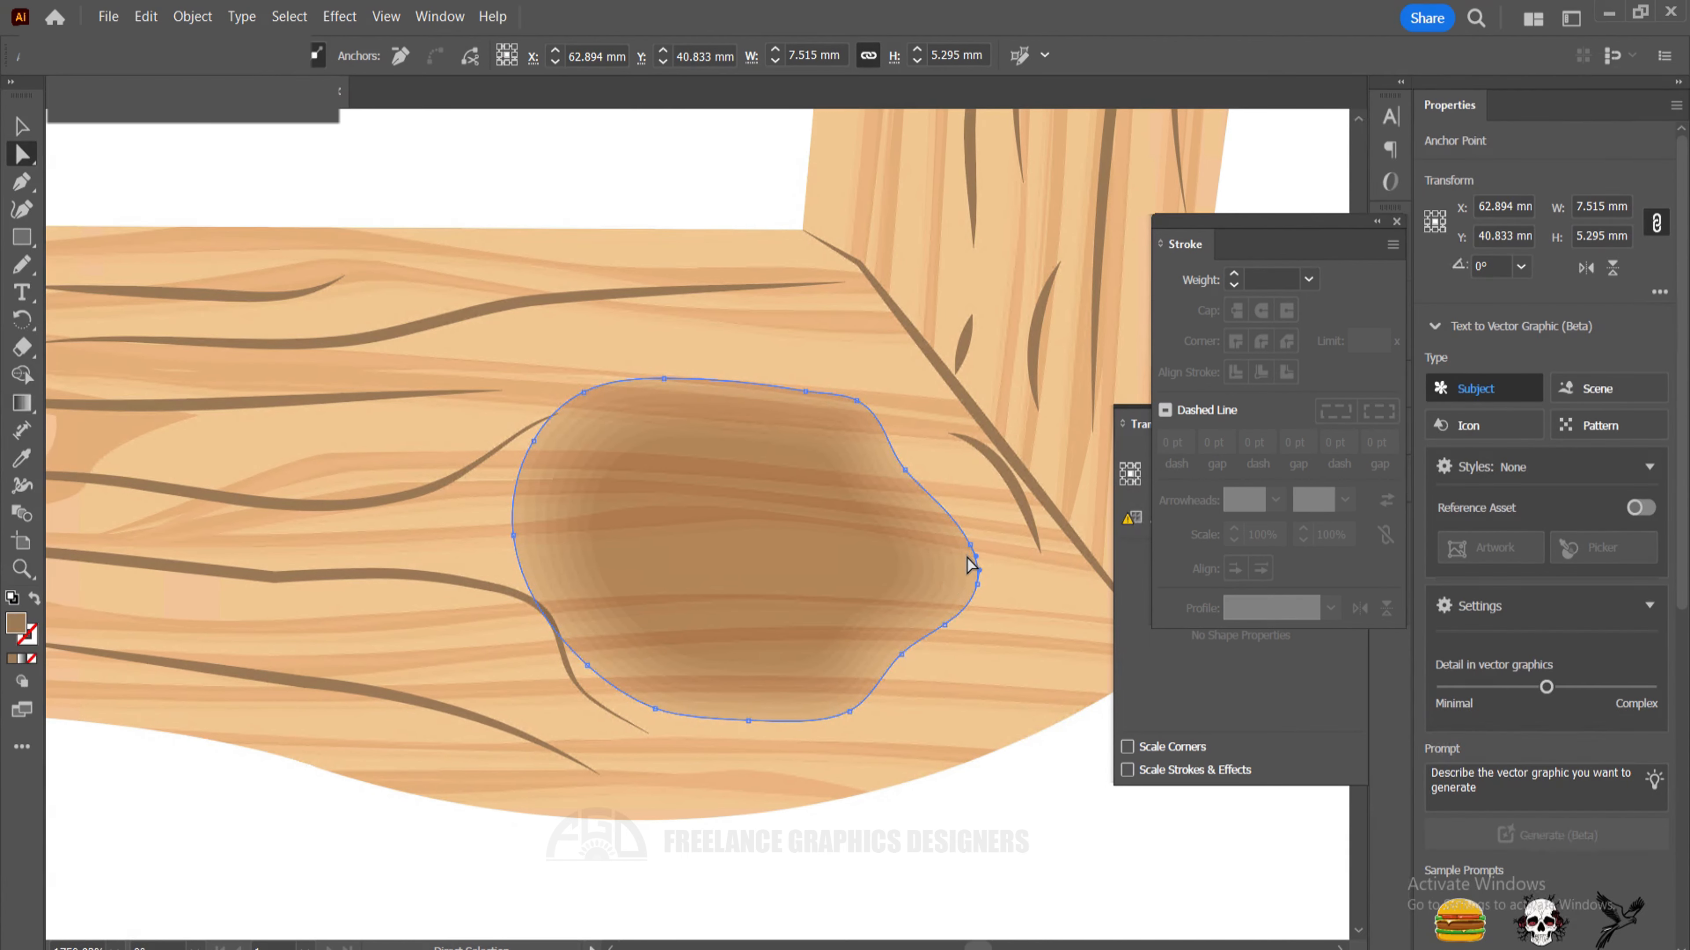
{"action": "left_click", "coordinate": [778, 519]}
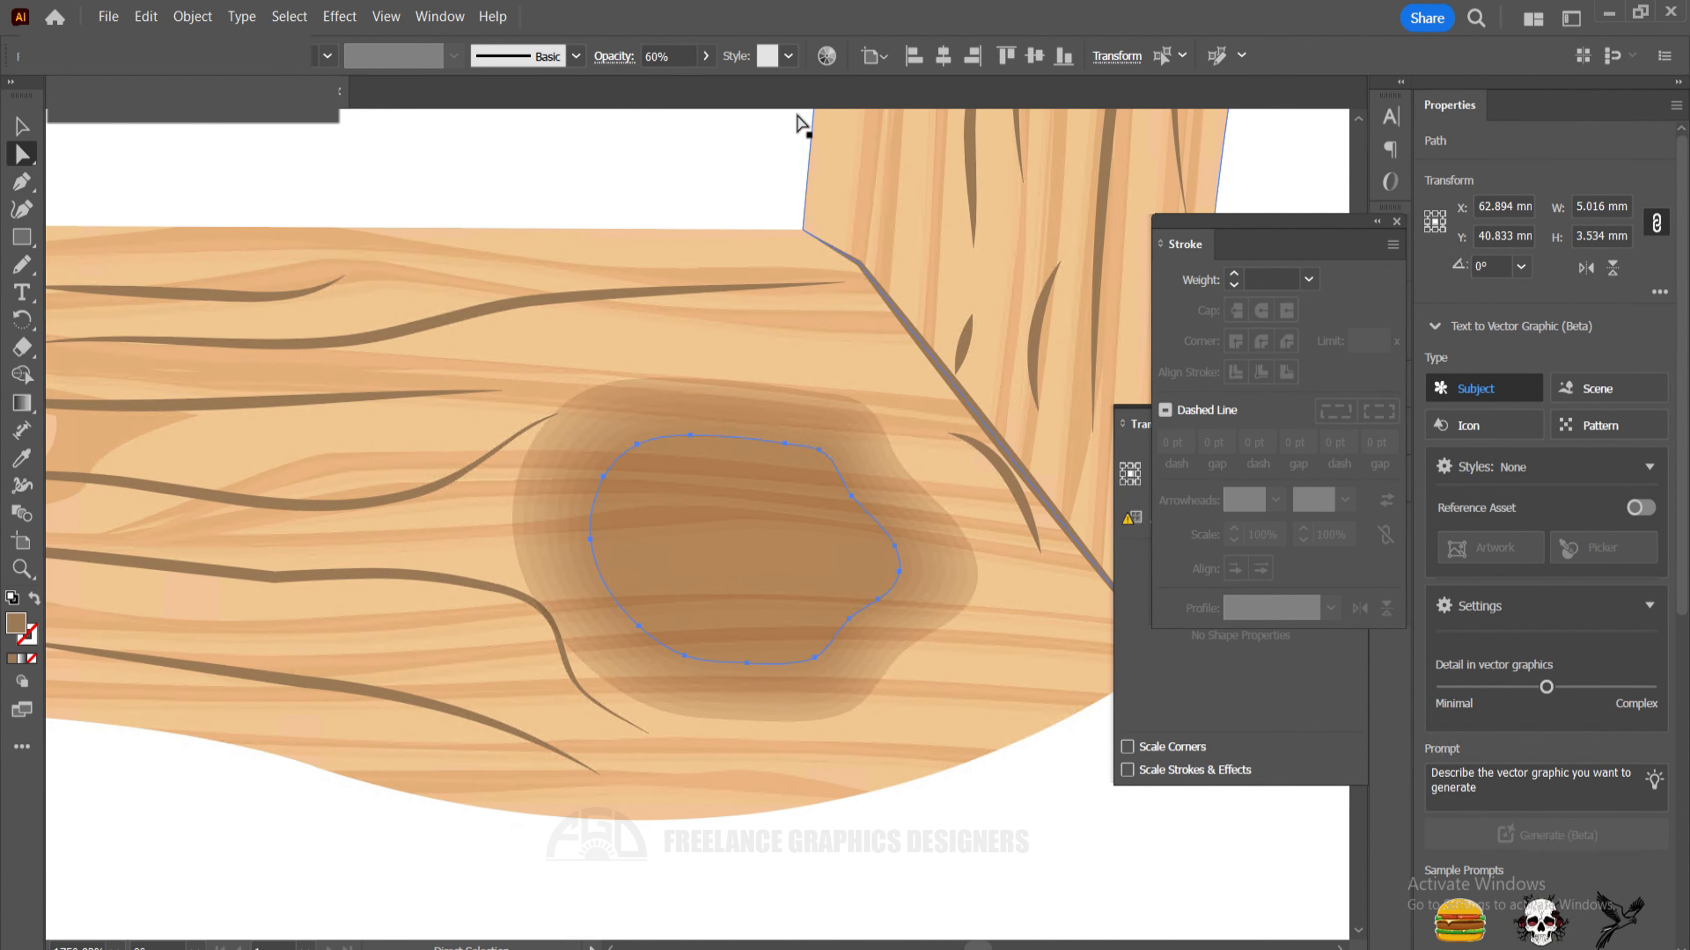
{"action": "left_click", "coordinate": [903, 490]}
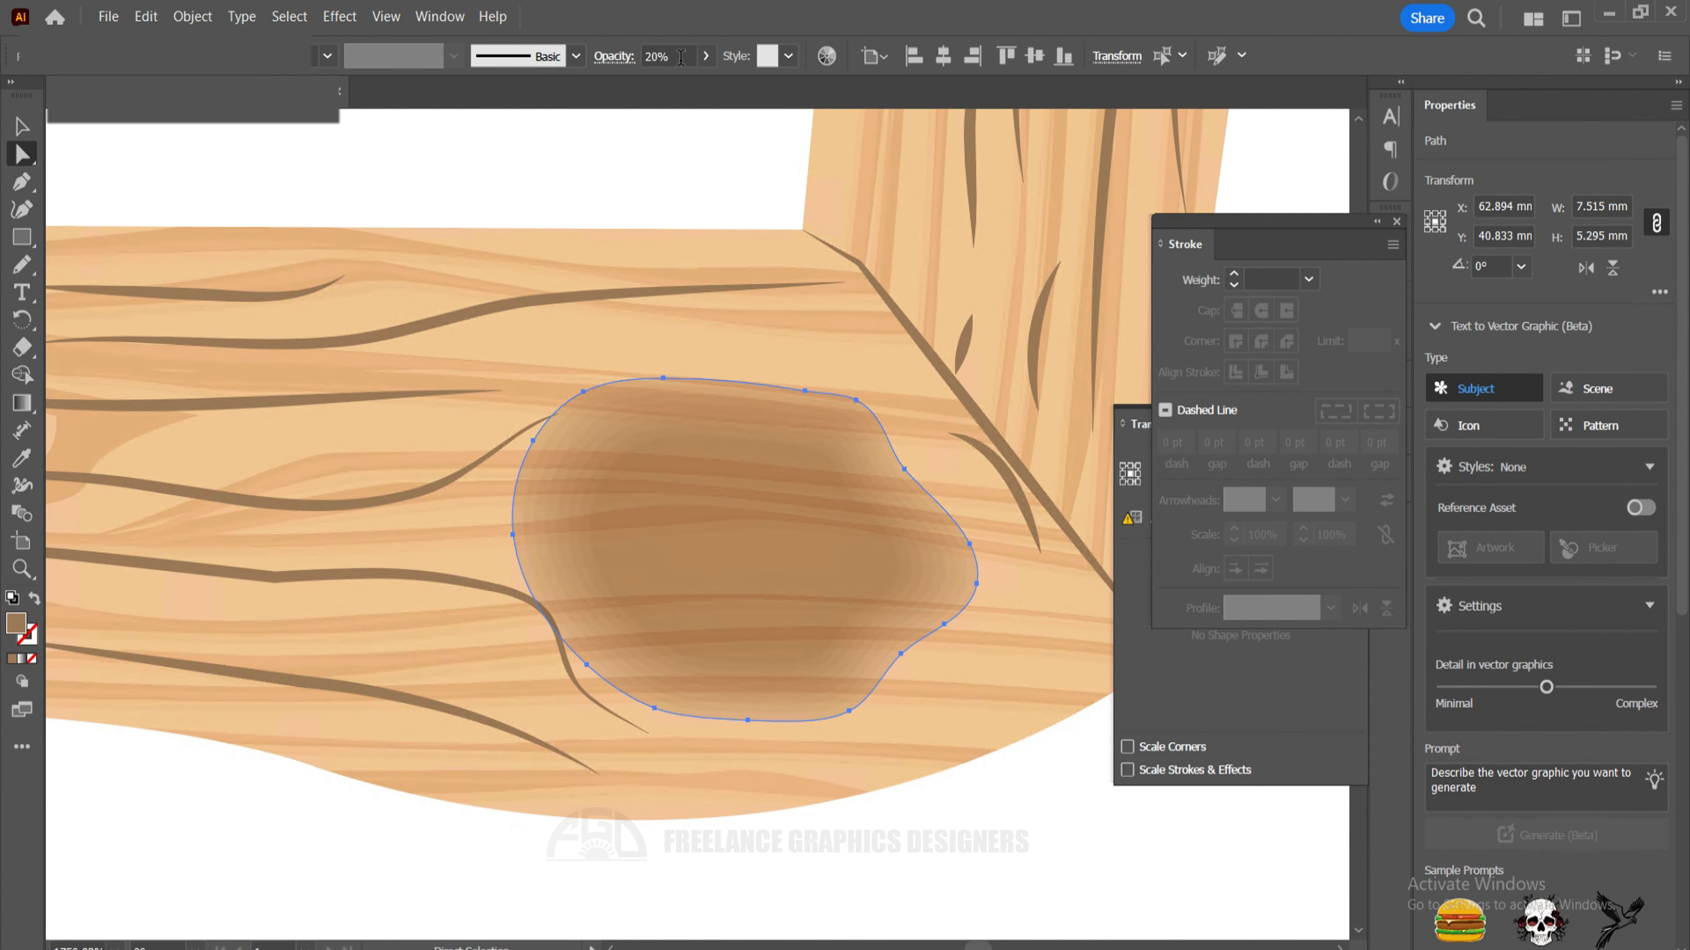
{"action": "left_click_drag", "start_coordinate": [677, 61], "coordinate": [570, 62]}
{"action": "type", "text": "0"}
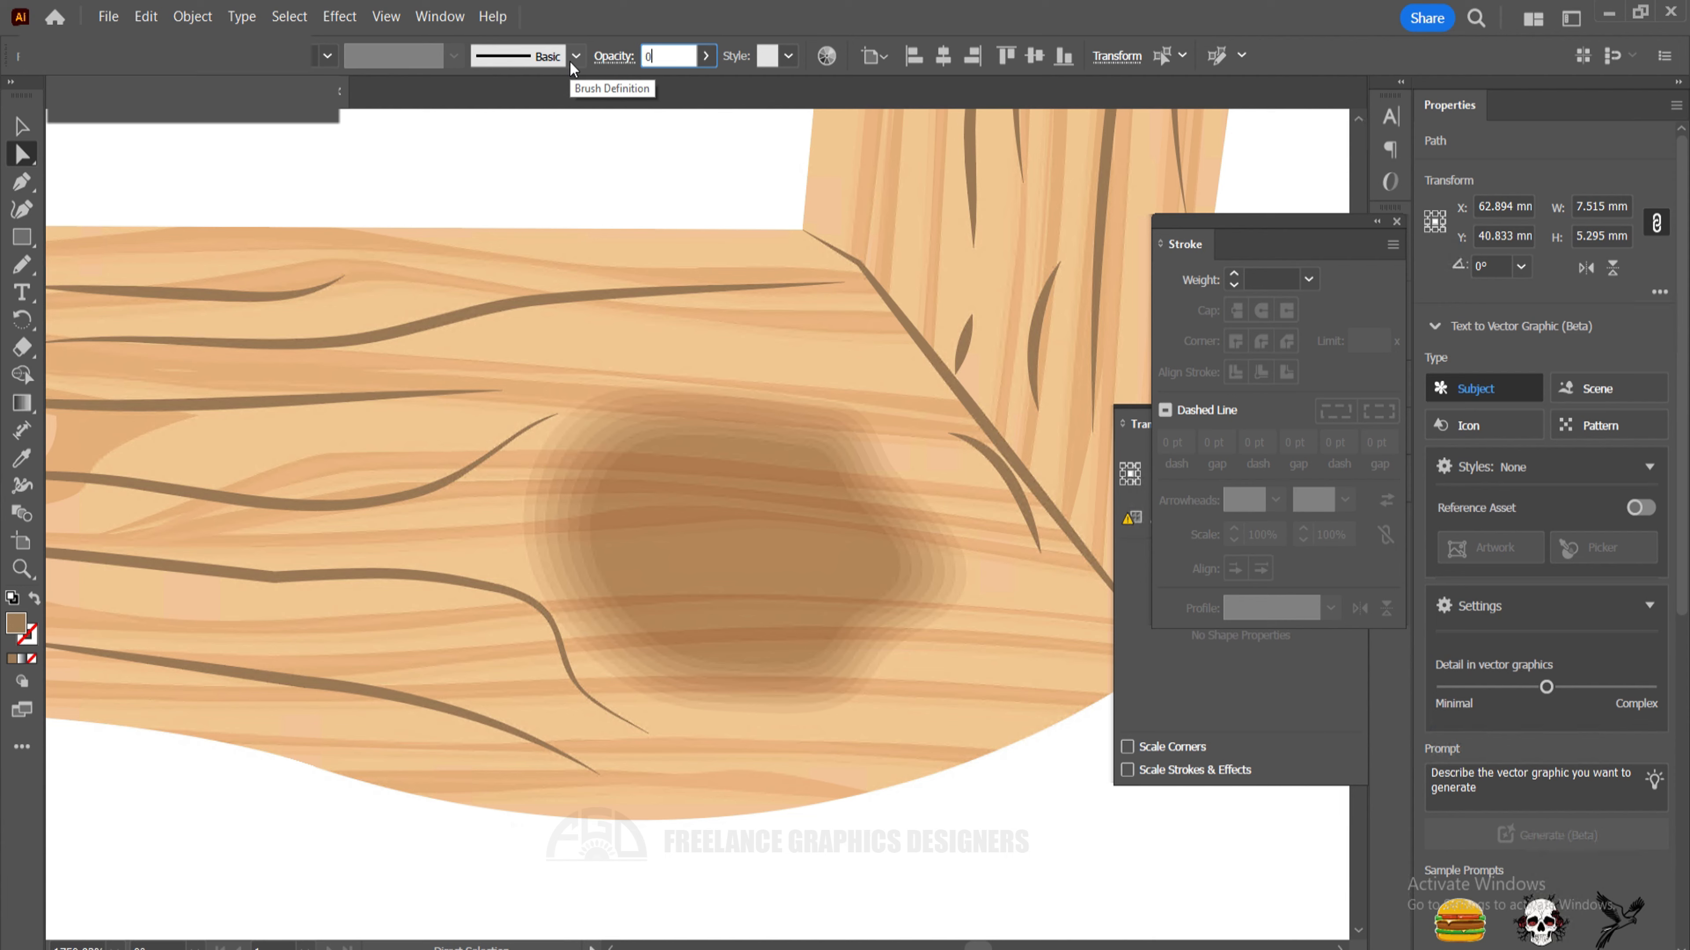
{"action": "key", "text": "Return"}
{"action": "key", "text": "Tab"}
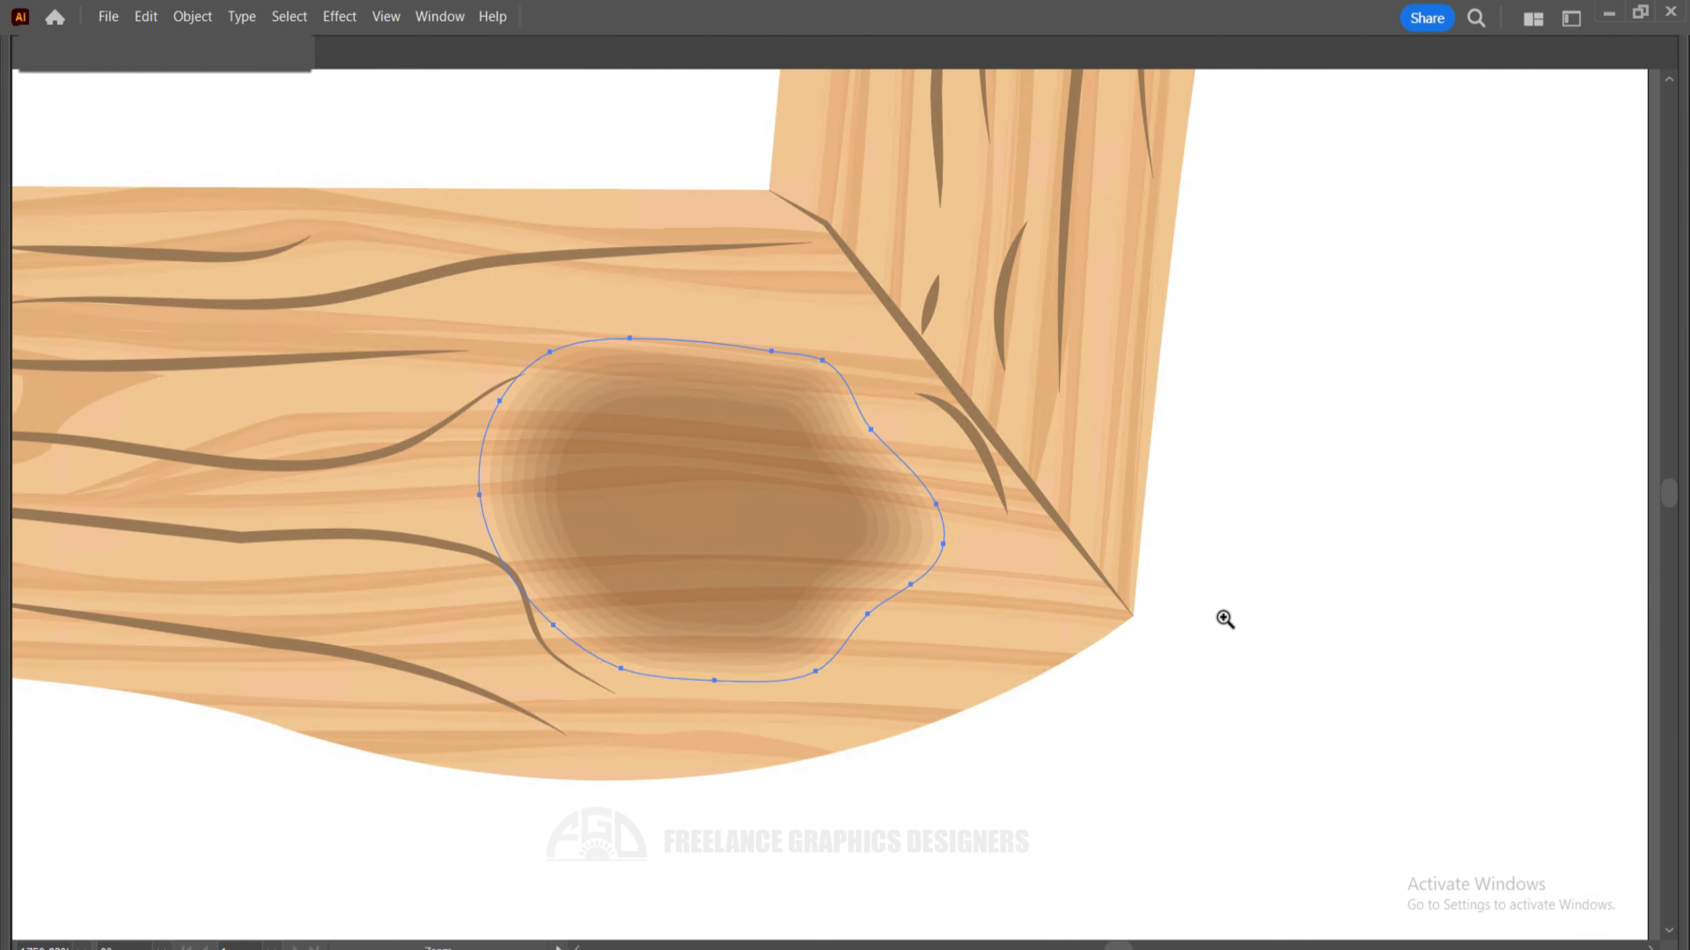
Set the opacity of the large knot's outer shape to 10%.
{"action": "left_click_drag", "start_coordinate": [1223, 618], "coordinate": [694, 510]}
{"action": "left_click_drag", "start_coordinate": [1260, 578], "coordinate": [1125, 618]}
{"action": "key", "text": "Tab"}
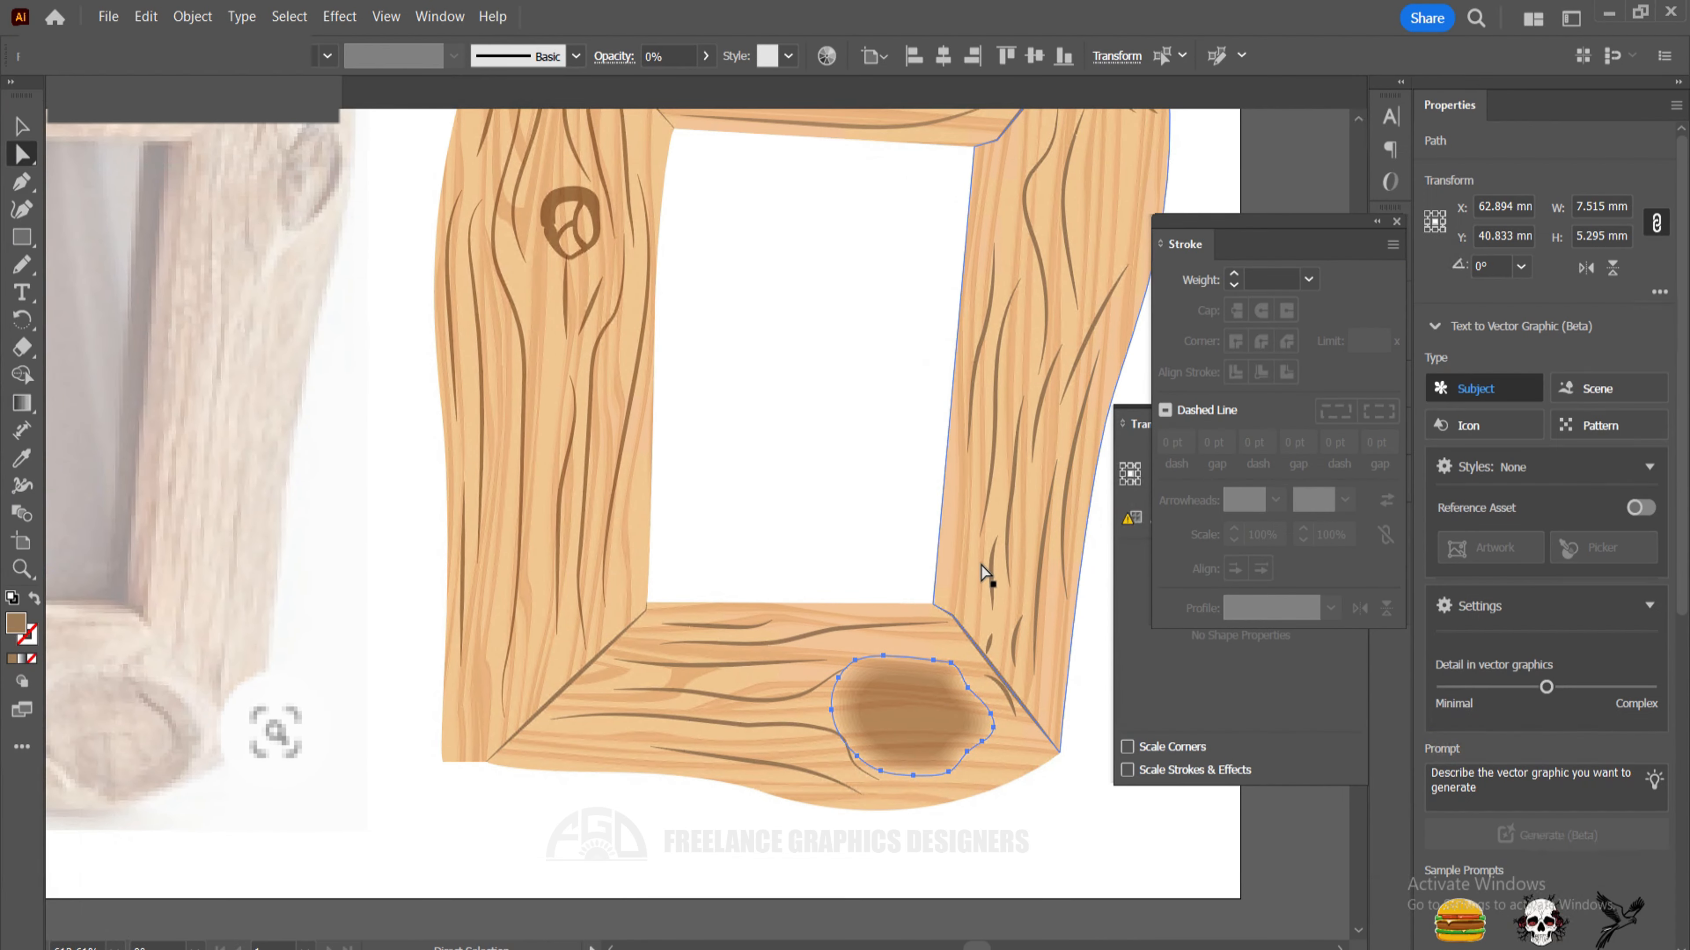
{"action": "left_click_drag", "start_coordinate": [945, 717], "coordinate": [1124, 771]}
{"action": "left_click_drag", "start_coordinate": [926, 679], "coordinate": [644, 594]}
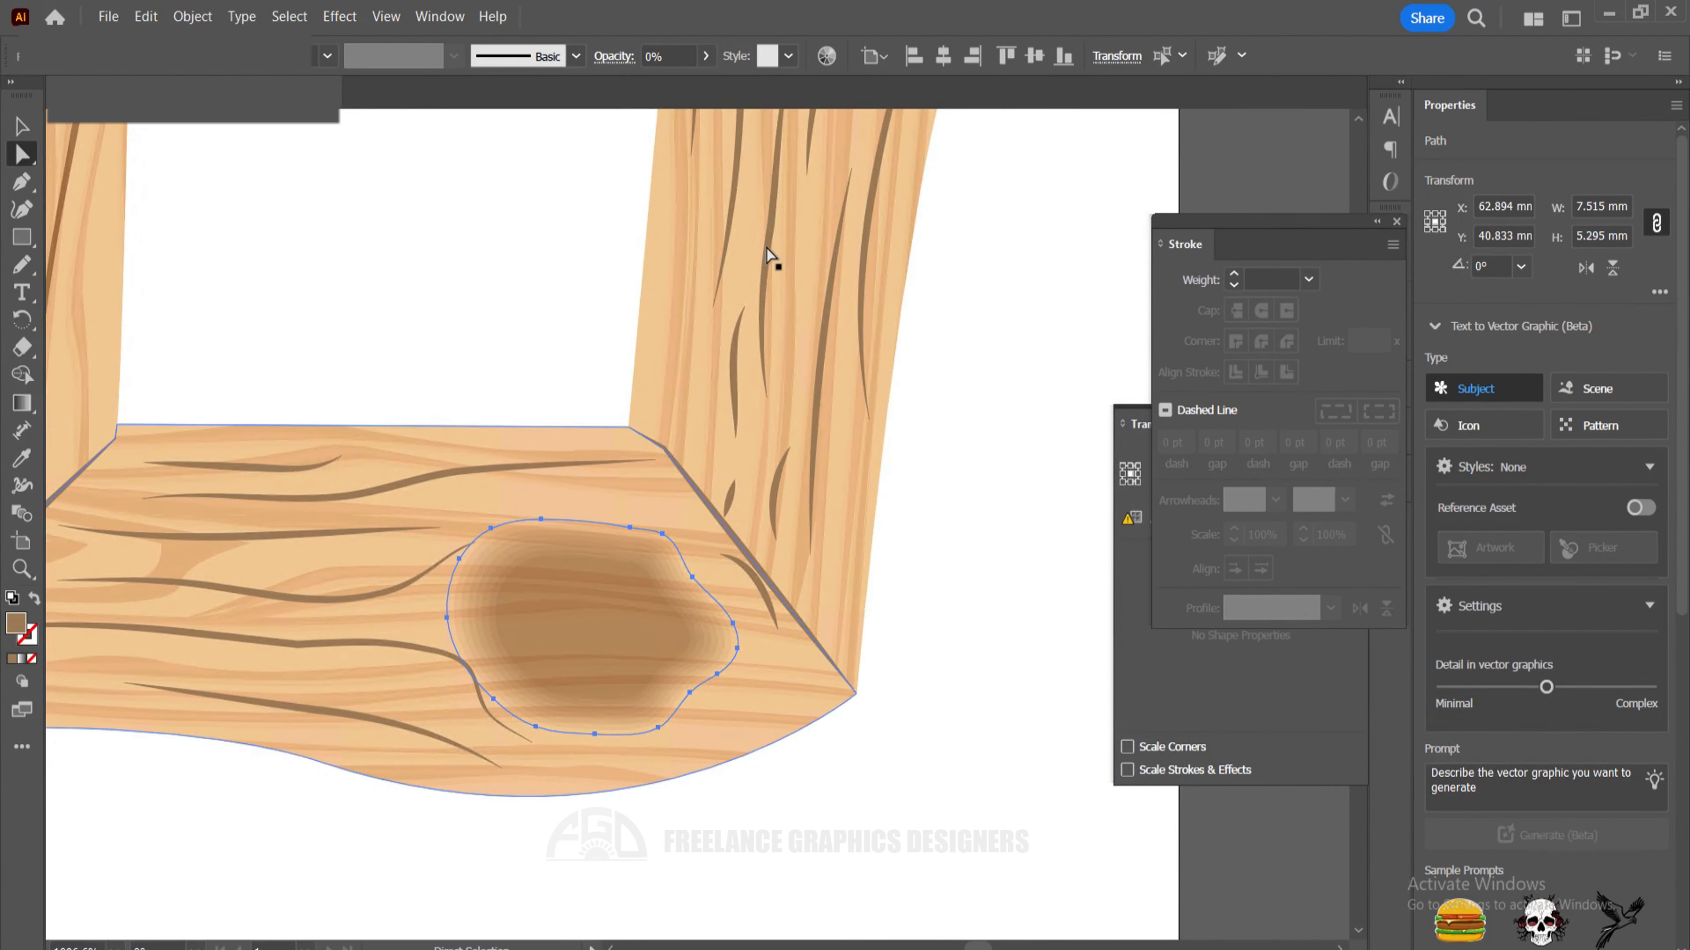
{"action": "left_click", "coordinate": [670, 48]}
{"action": "type", "text": "10"}
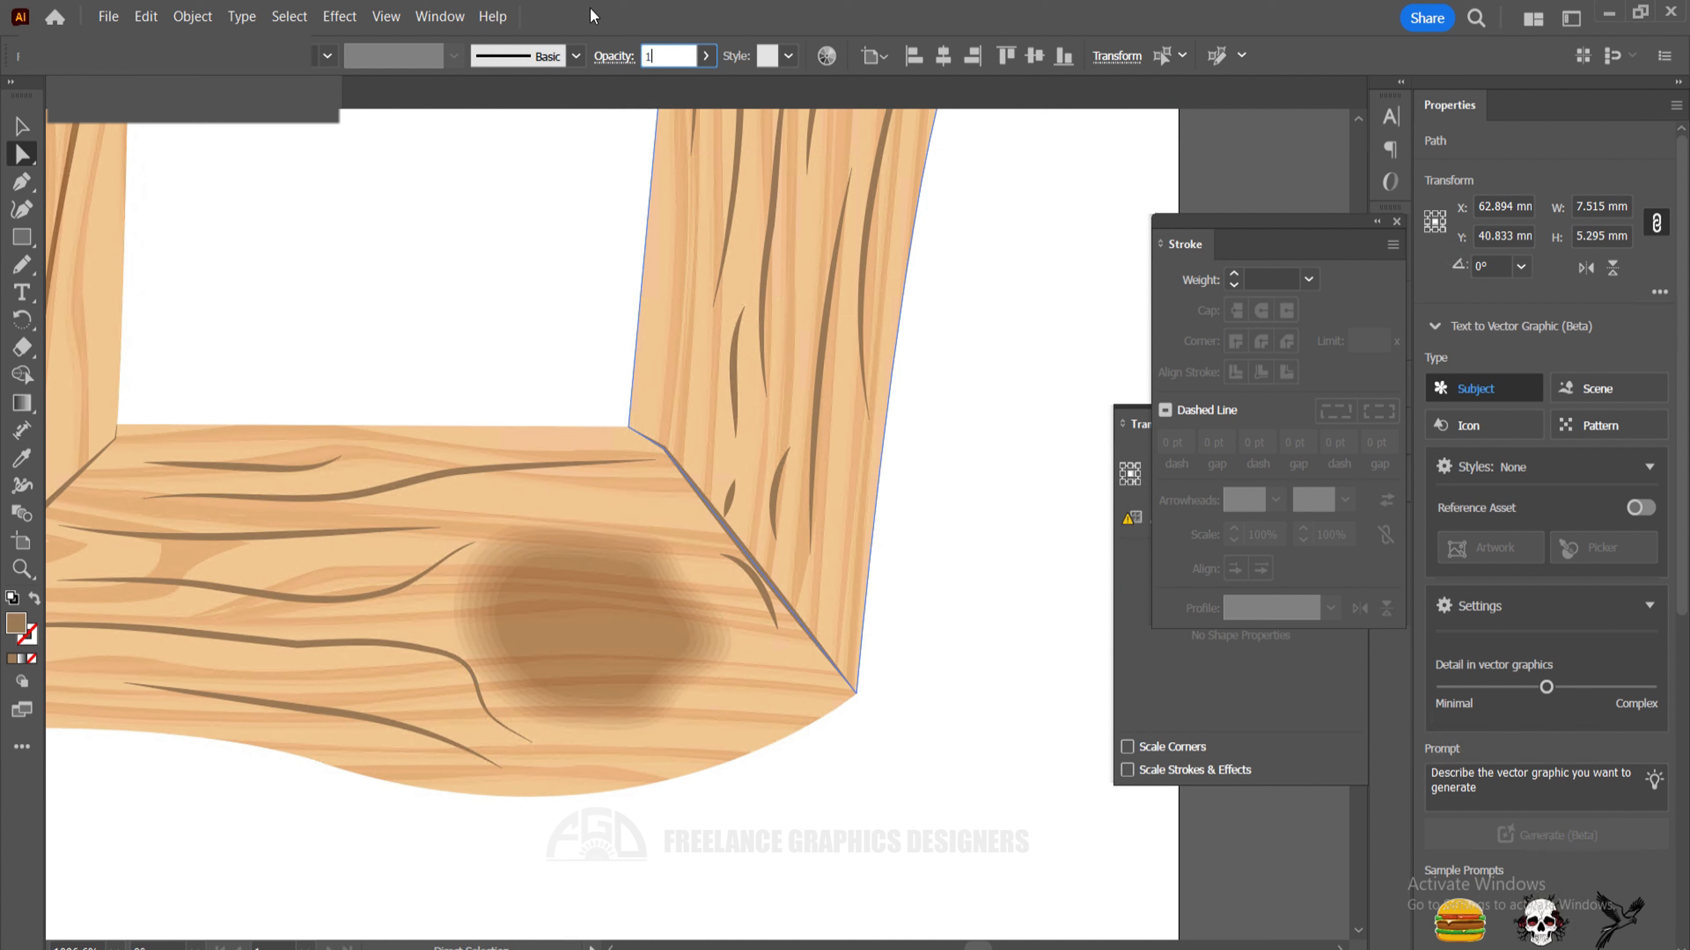
{"action": "key", "text": "Return"}
{"action": "key", "text": "v"}
{"action": "left_click", "coordinate": [891, 649]}
Set the large knot's blend spacing to 8 specified steps.
{"action": "left_click", "coordinate": [609, 619]}
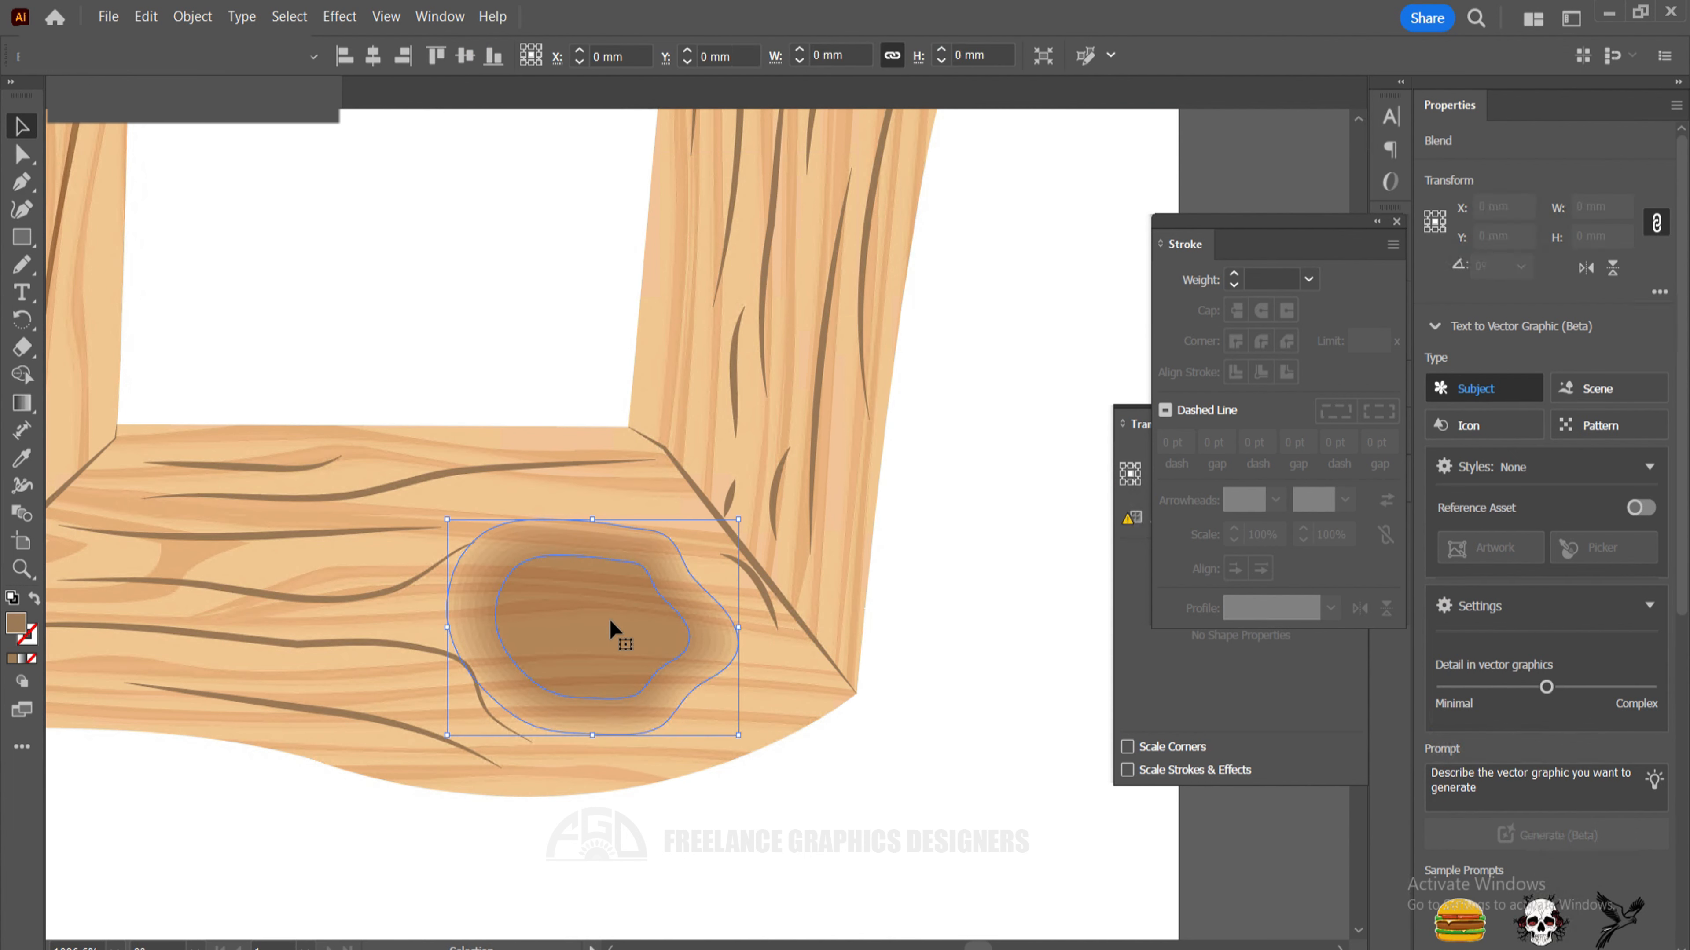
{"action": "key", "text": "w"}
{"action": "key", "text": "Return"}
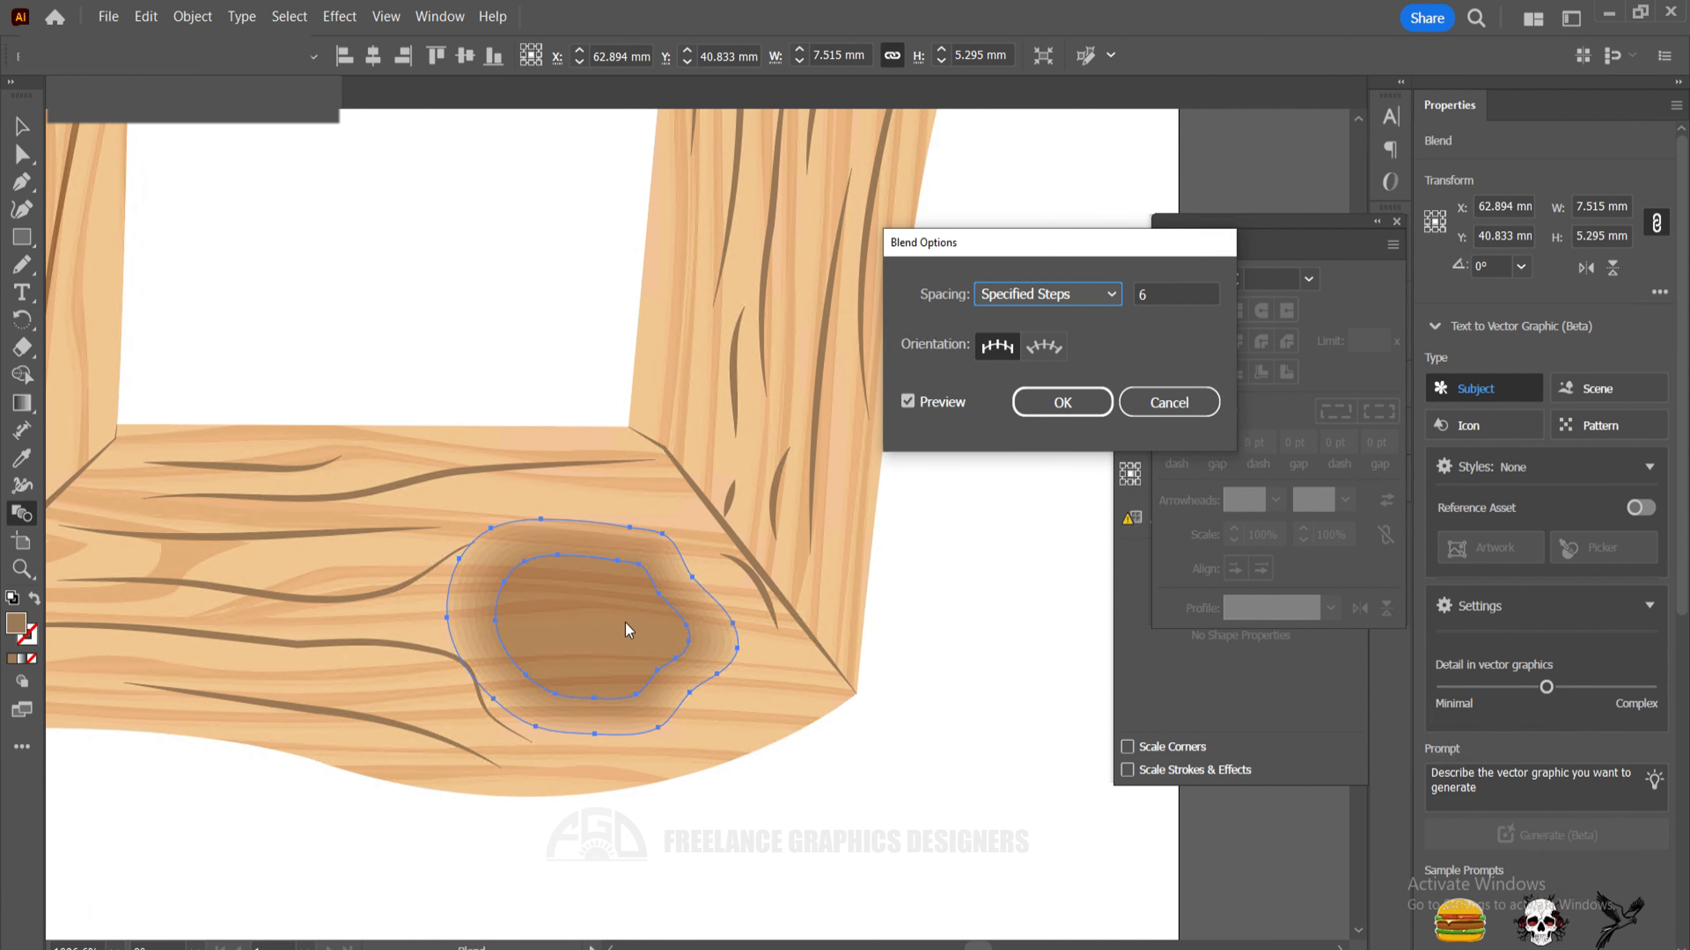
{"action": "double_click", "coordinate": [1161, 295]}
{"action": "type", "text": "8"}
{"action": "key", "text": "Return"}
{"action": "key", "text": "Tab"}
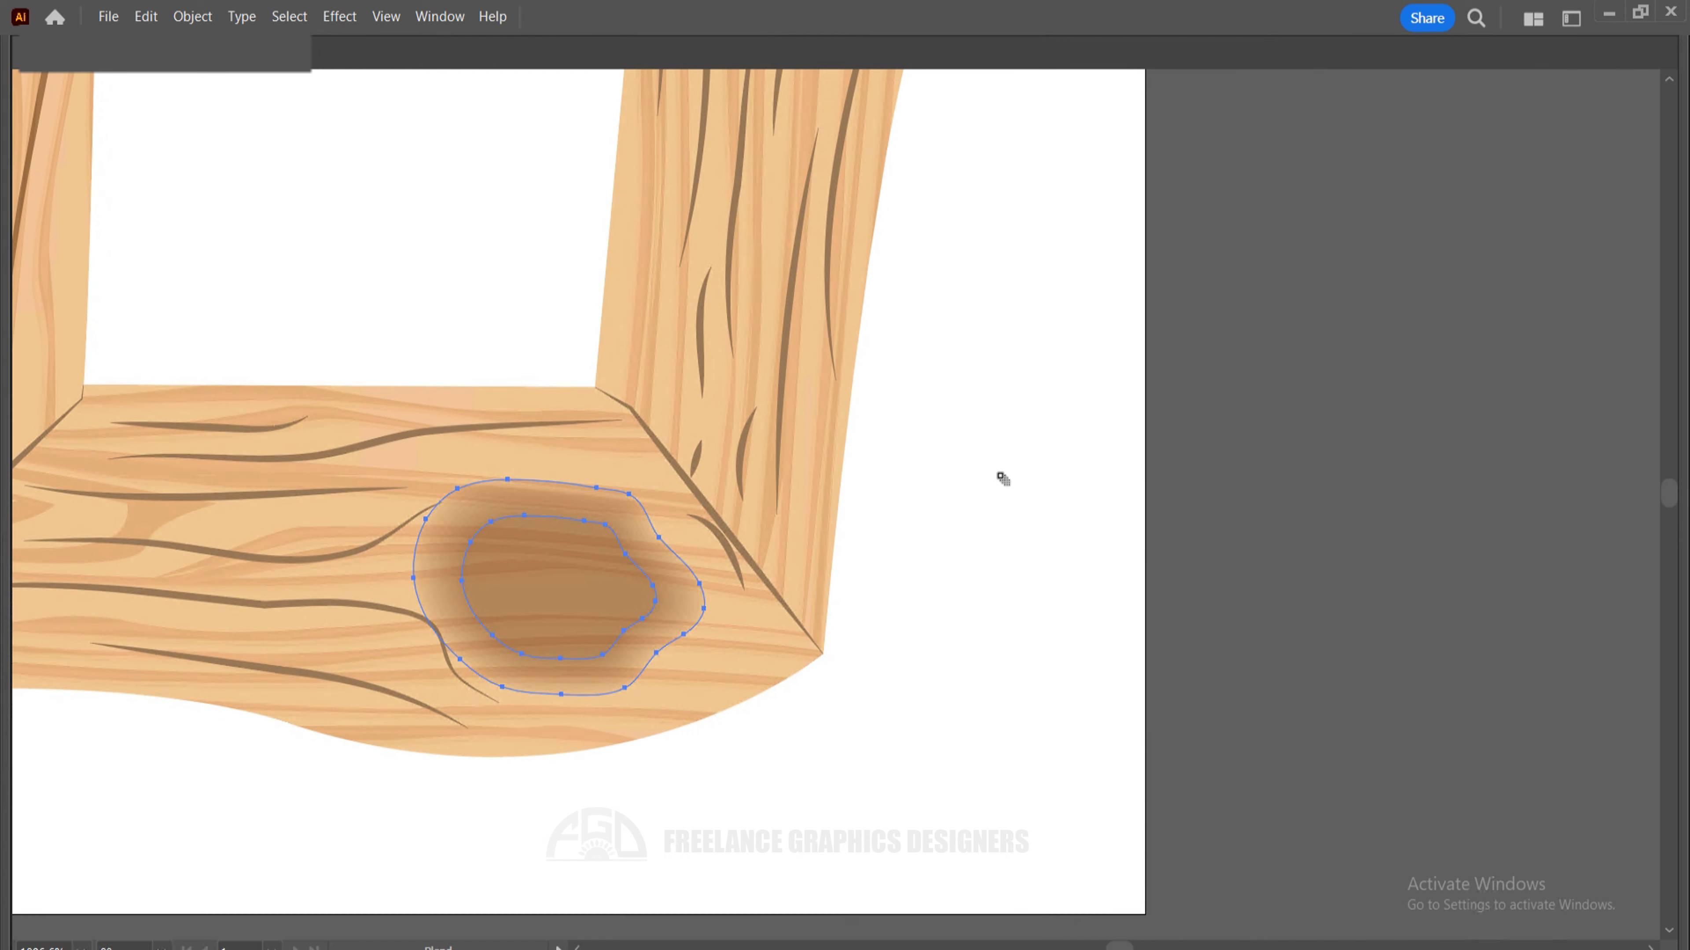
{"action": "key", "text": "v"}
{"action": "left_click", "coordinate": [946, 628]}
Fit a tilted copy of the left board's knot over the reference photo's right-board knot and widen it.
{"action": "left_click_drag", "start_coordinate": [655, 631], "coordinate": [672, 569]}
{"action": "left_click_drag", "start_coordinate": [963, 650], "coordinate": [1083, 592]}
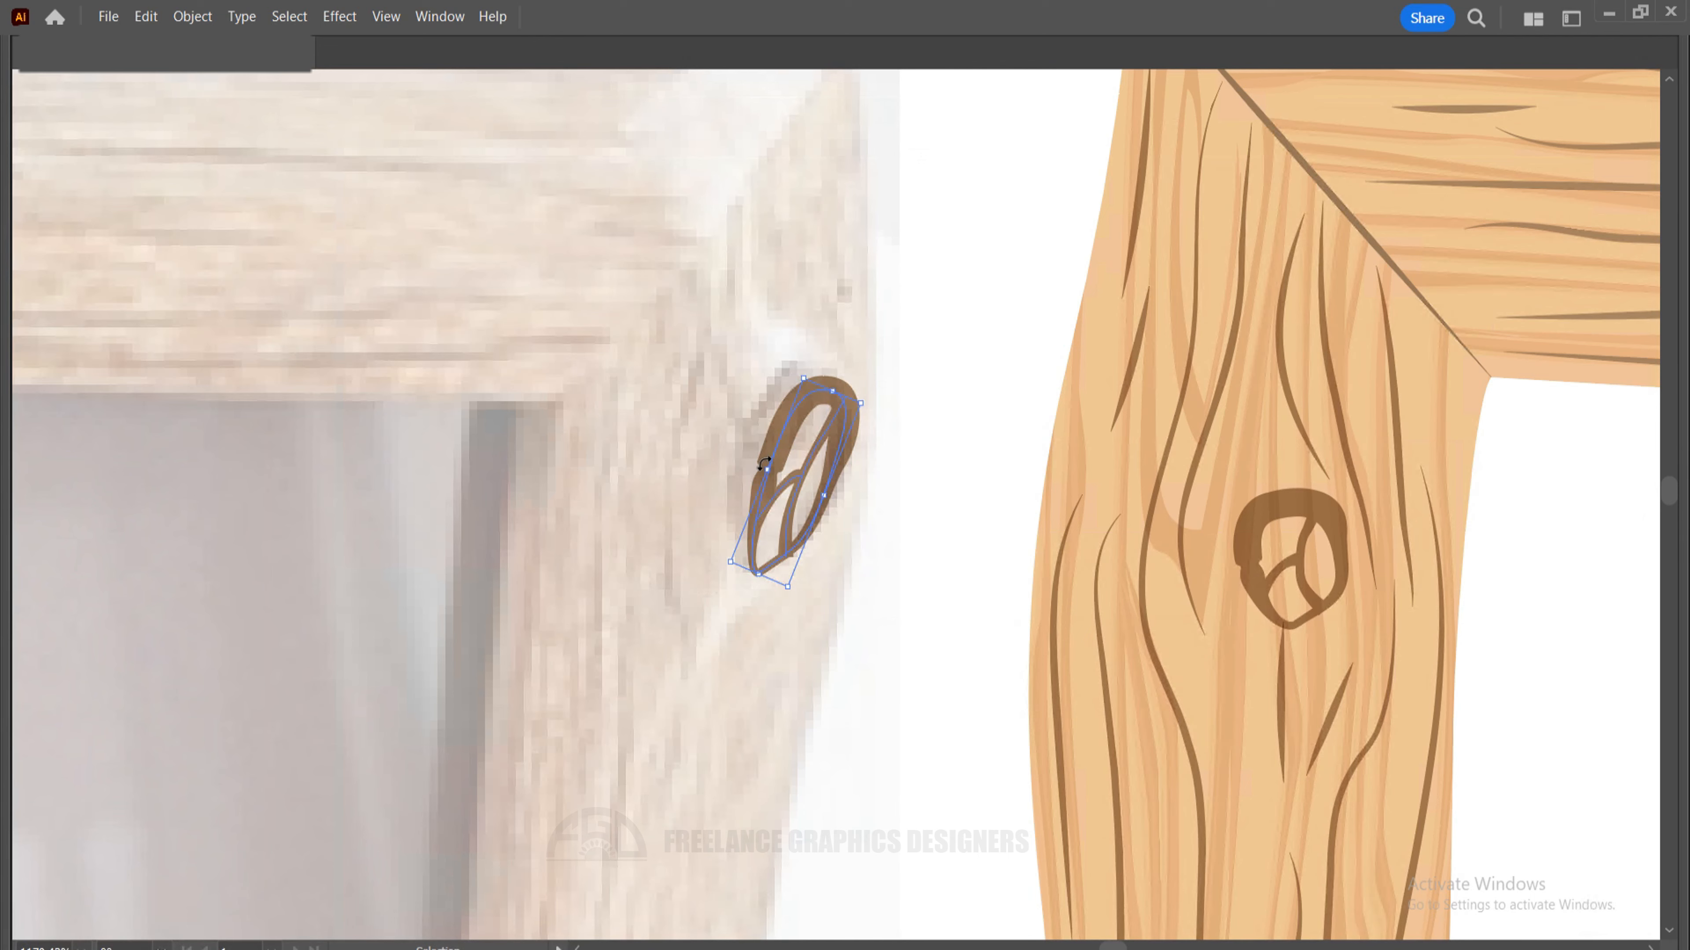
{"action": "left_click_drag", "start_coordinate": [767, 470], "coordinate": [744, 460]}
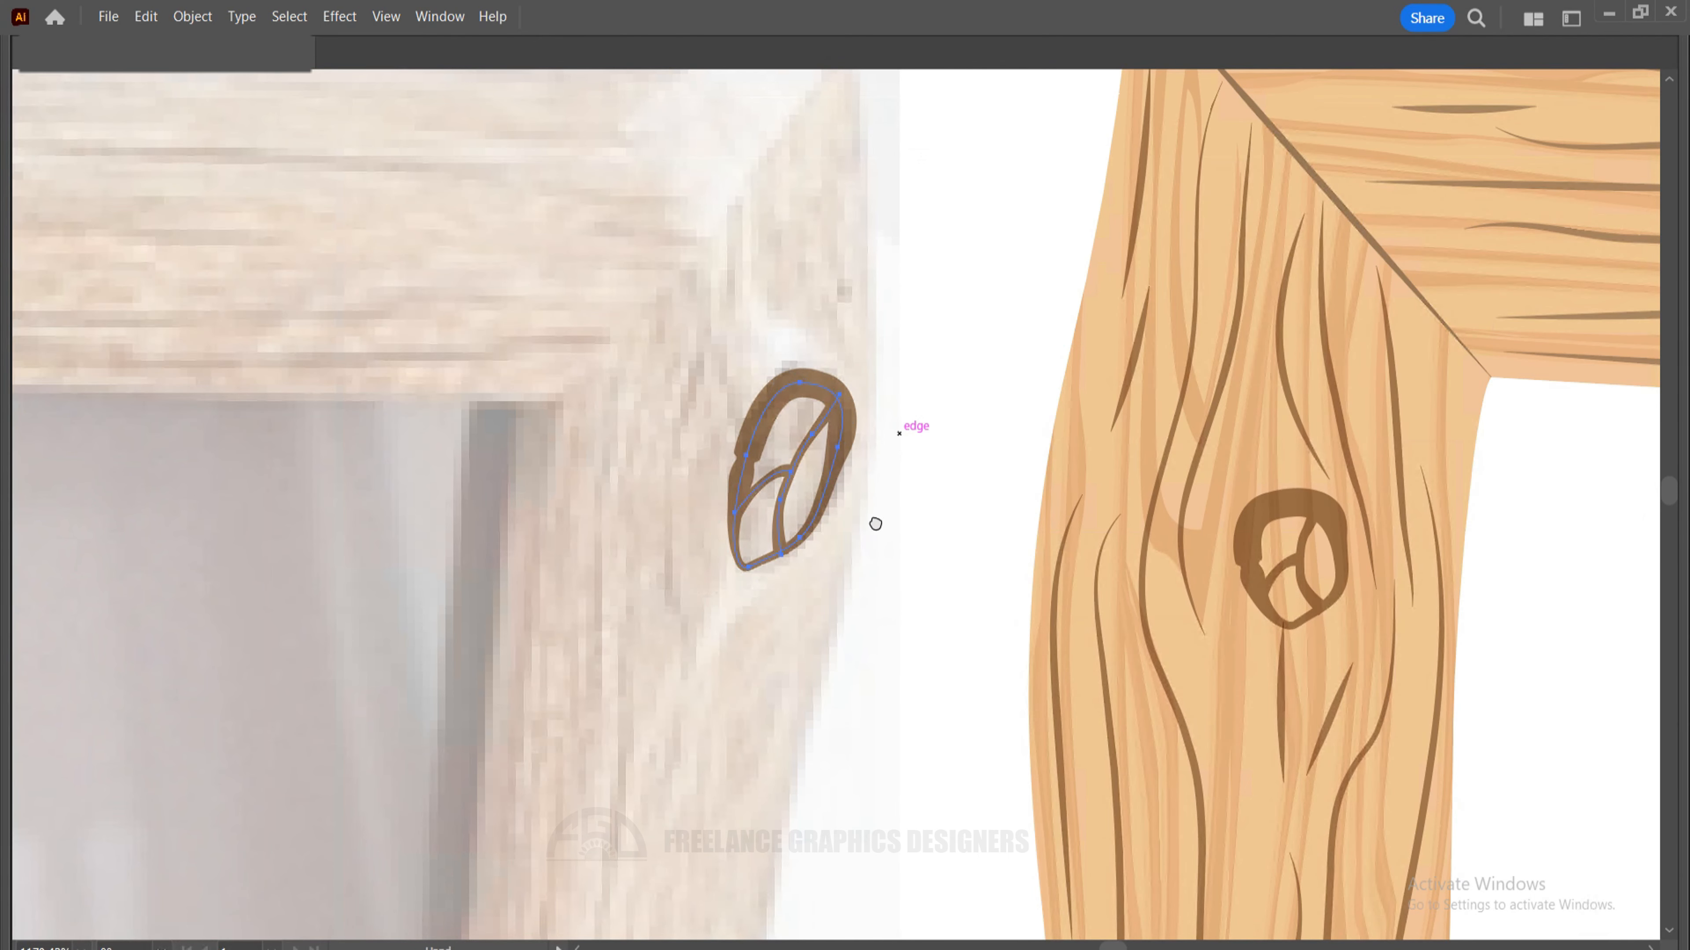
{"action": "left_click_drag", "start_coordinate": [875, 524], "coordinate": [853, 607]}
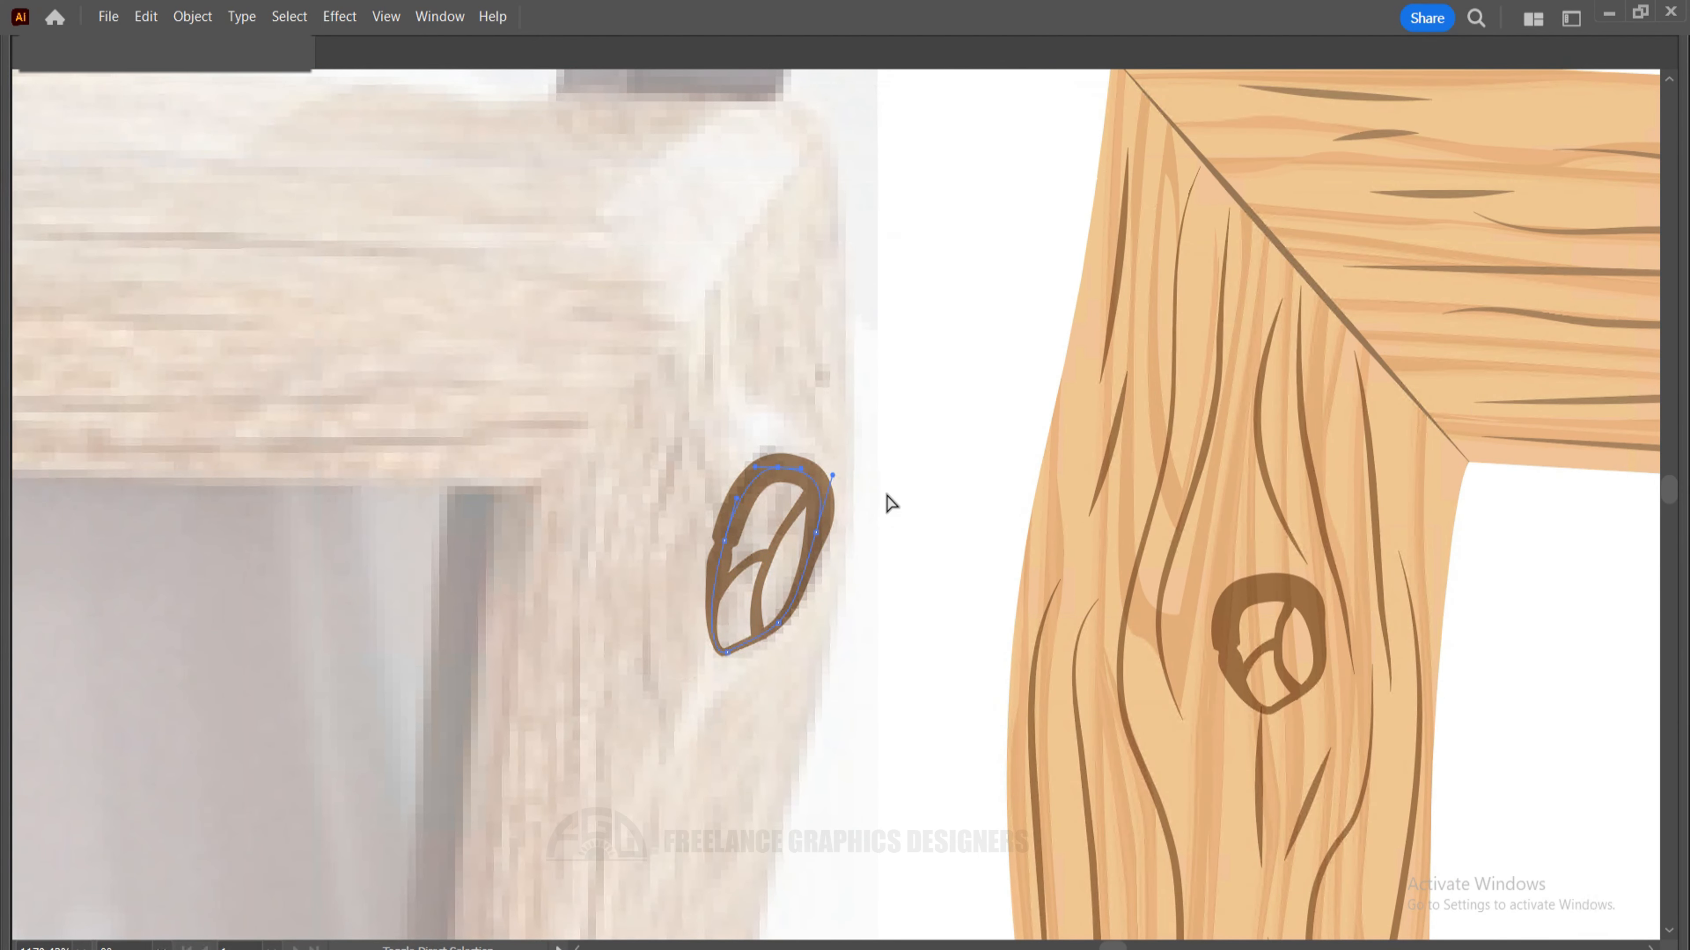
Thin the heavy outline along the upper and left sides of the copied knot with the Width tool.
{"action": "key", "text": "shift+w"}
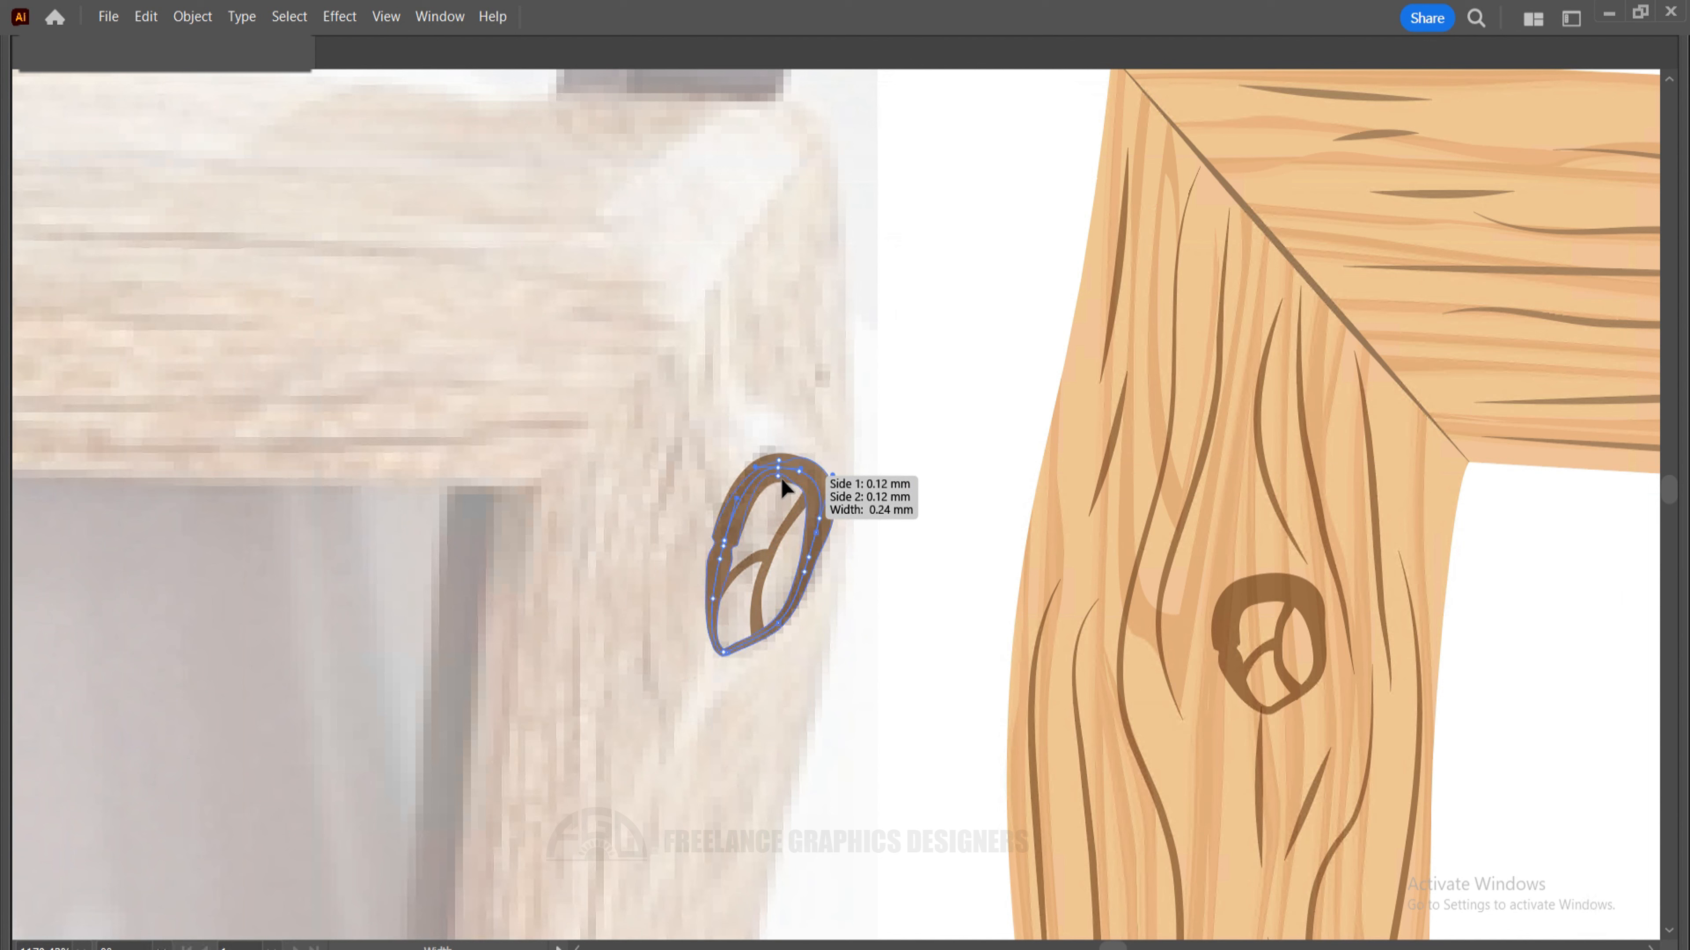
{"action": "left_click_drag", "start_coordinate": [781, 478], "coordinate": [776, 471]}
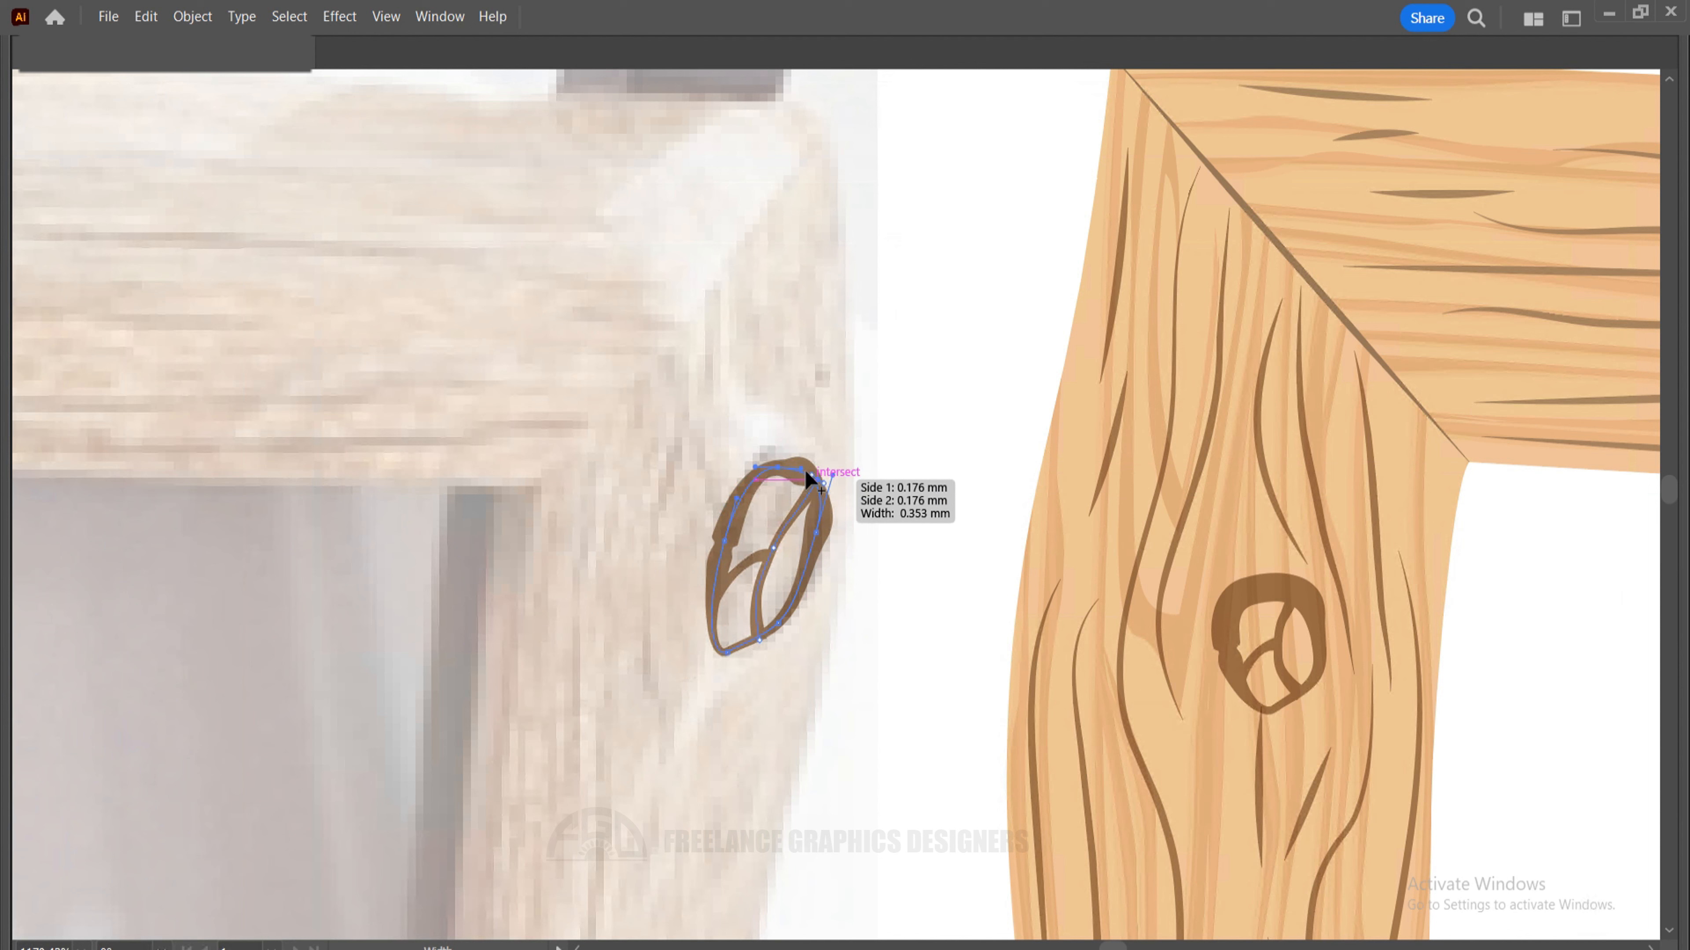
{"action": "left_click_drag", "start_coordinate": [802, 463], "coordinate": [801, 465]}
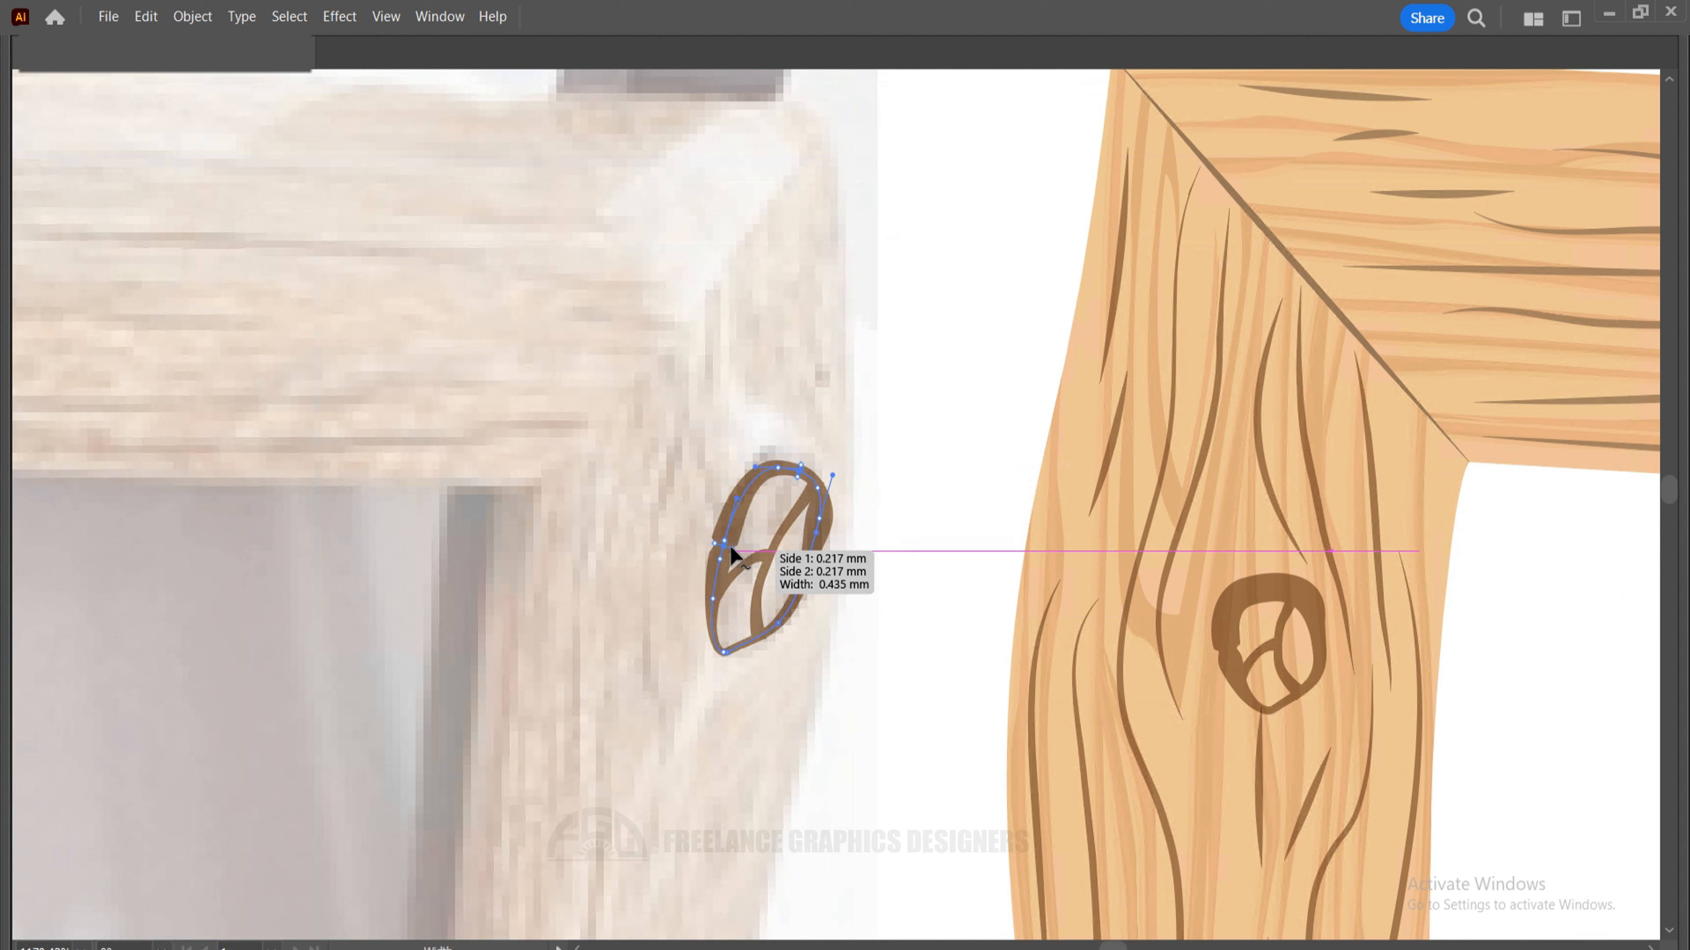
{"action": "left_click_drag", "start_coordinate": [730, 546], "coordinate": [735, 549]}
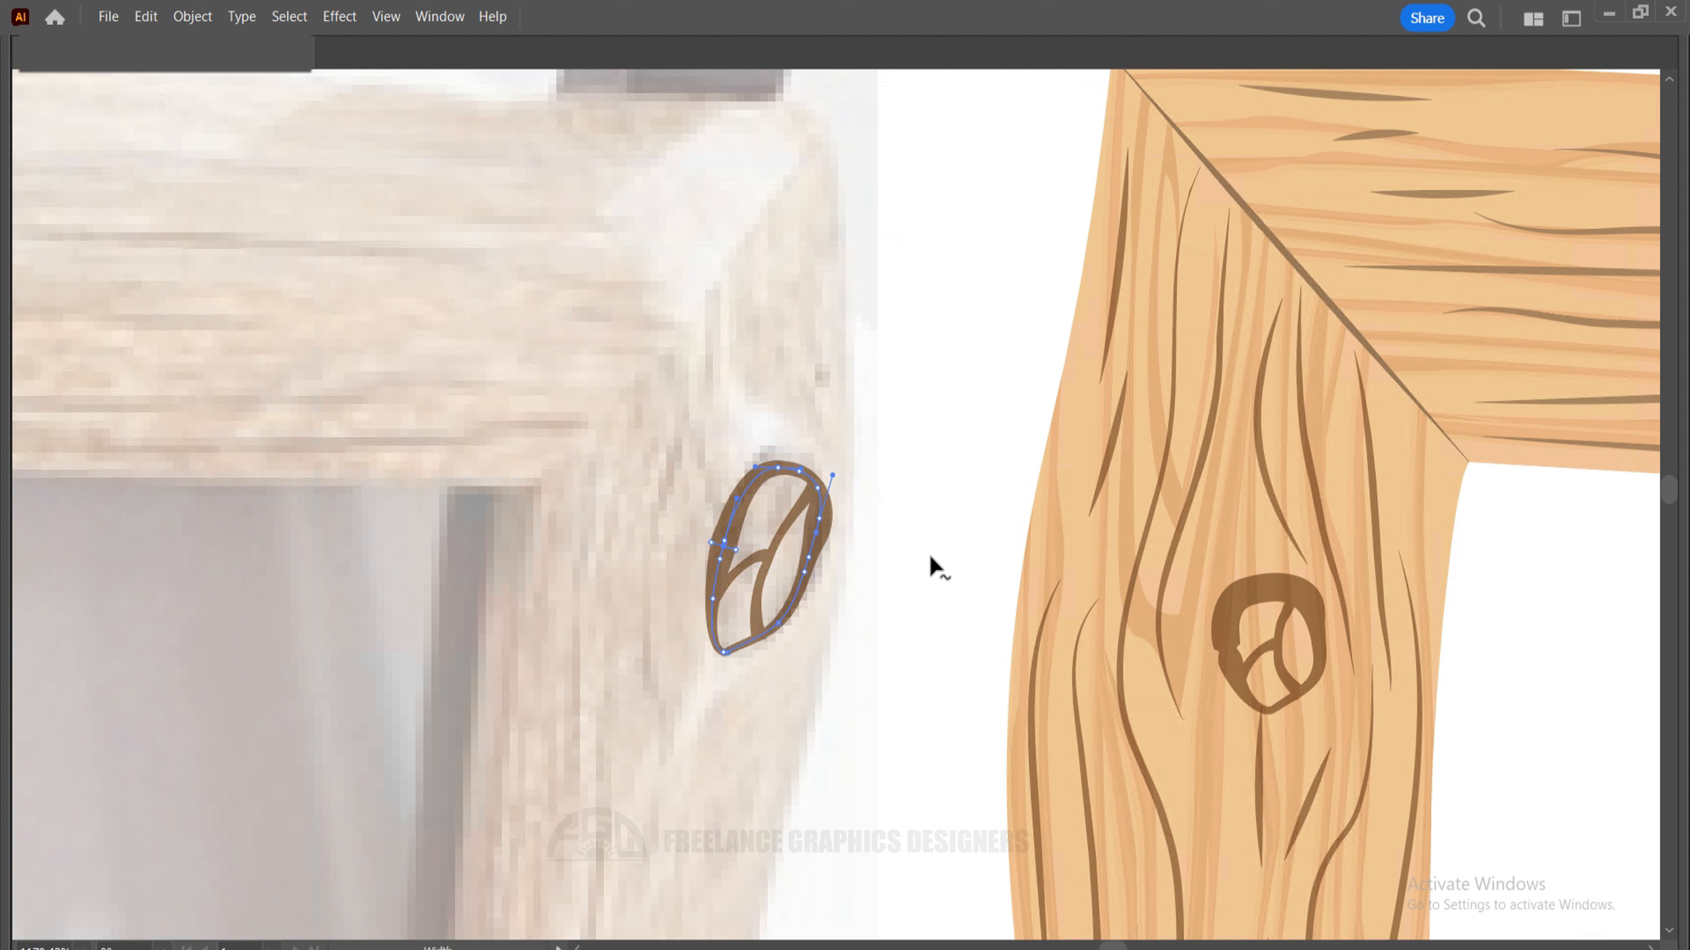
{"action": "key", "text": "a"}
{"action": "left_click", "coordinate": [897, 585]}
{"action": "key", "text": "v"}
Move the copied knot from the reference photo onto the upper part of the illustrated frame's right board.
{"action": "left_click_drag", "start_coordinate": [858, 430], "coordinate": [685, 699]}
{"action": "key", "text": "ctrl+minus"}
{"action": "key", "text": "ctrl+minus"}
{"action": "key", "text": "ctrl+minus"}
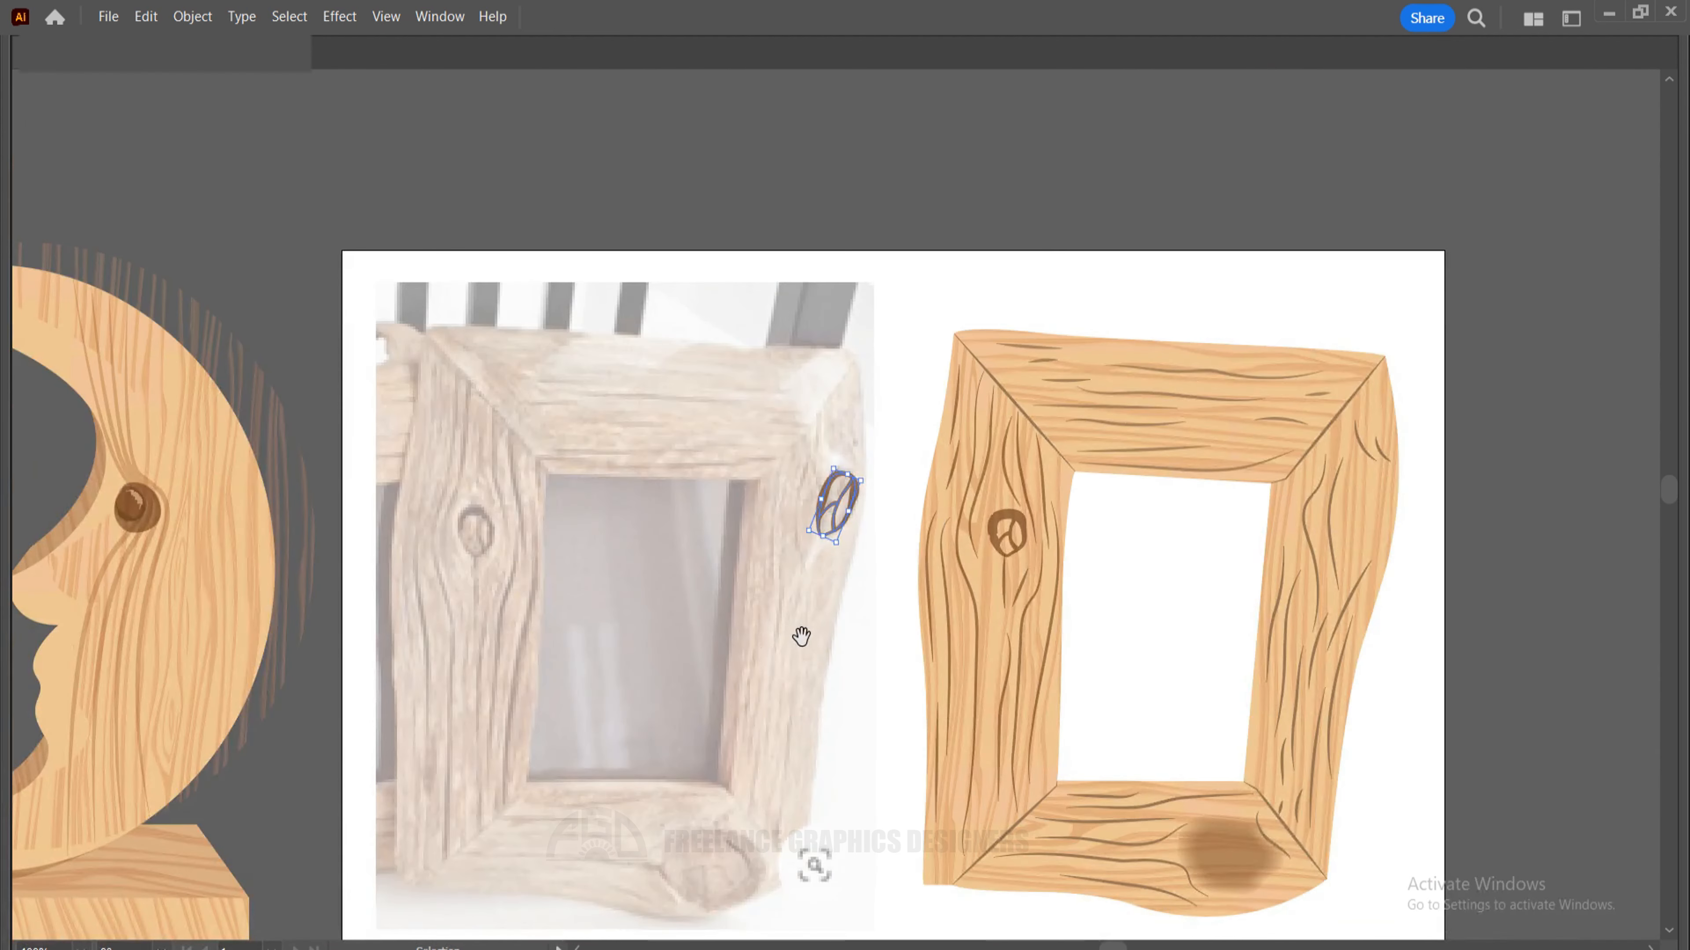
{"action": "left_click_drag", "start_coordinate": [1011, 602], "coordinate": [728, 624]}
{"action": "left_click_drag", "start_coordinate": [565, 529], "coordinate": [1078, 533]}
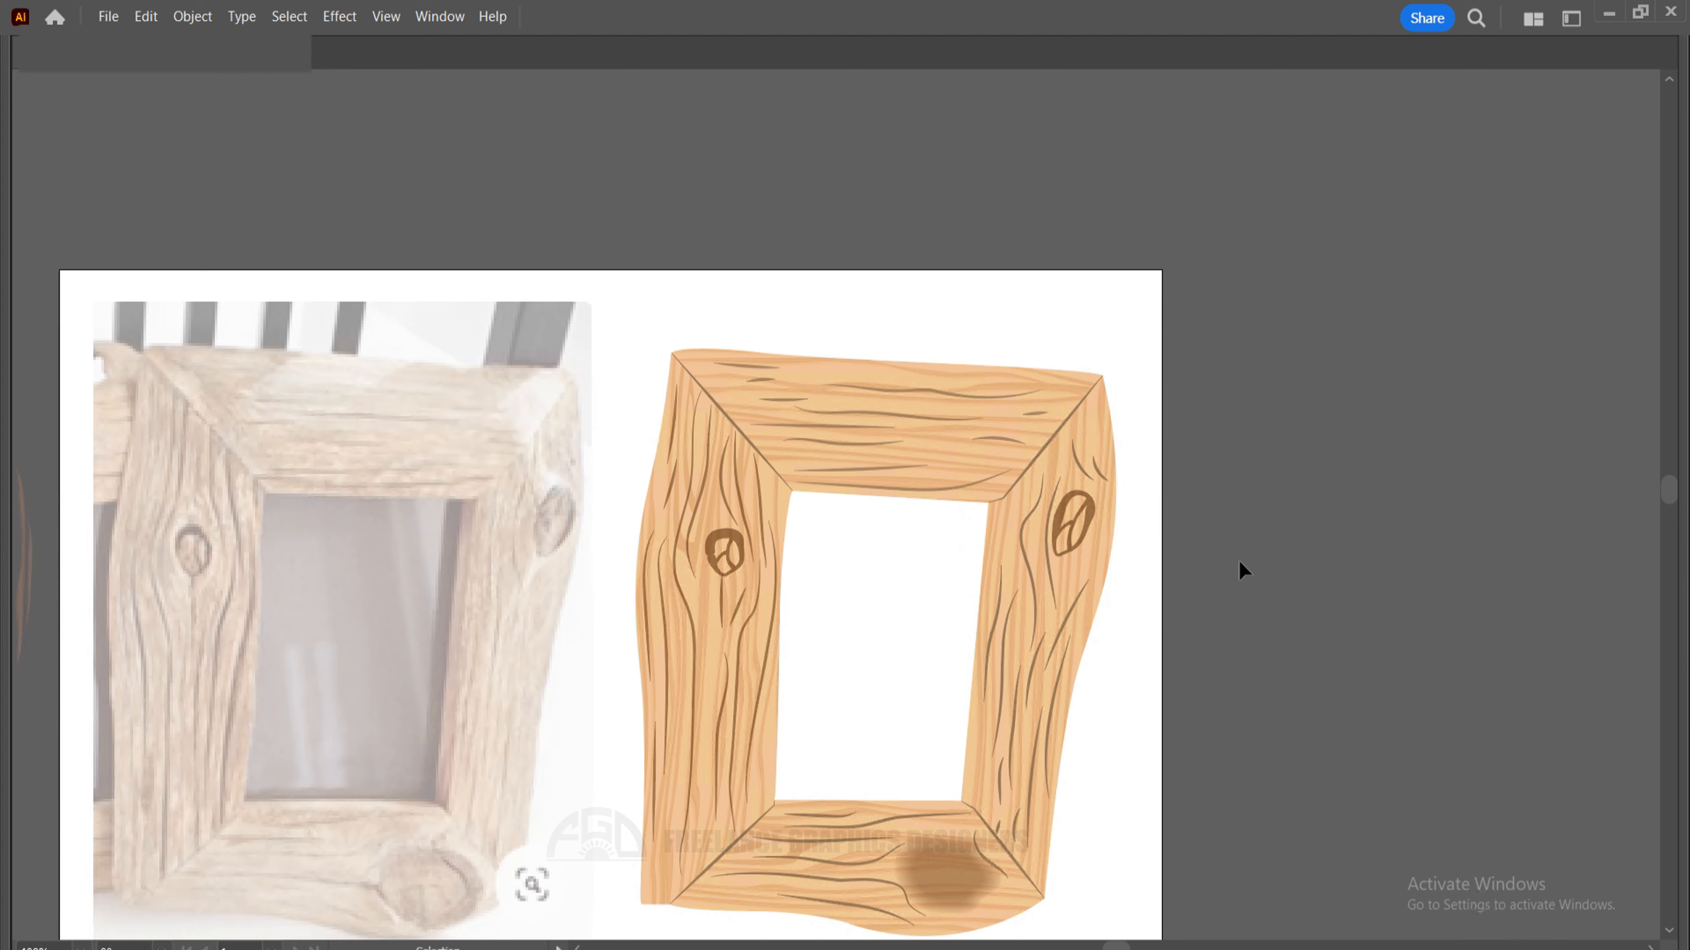
{"action": "scroll", "coordinate": [1224, 543], "scroll_direction": "down", "scroll_amount": 2}
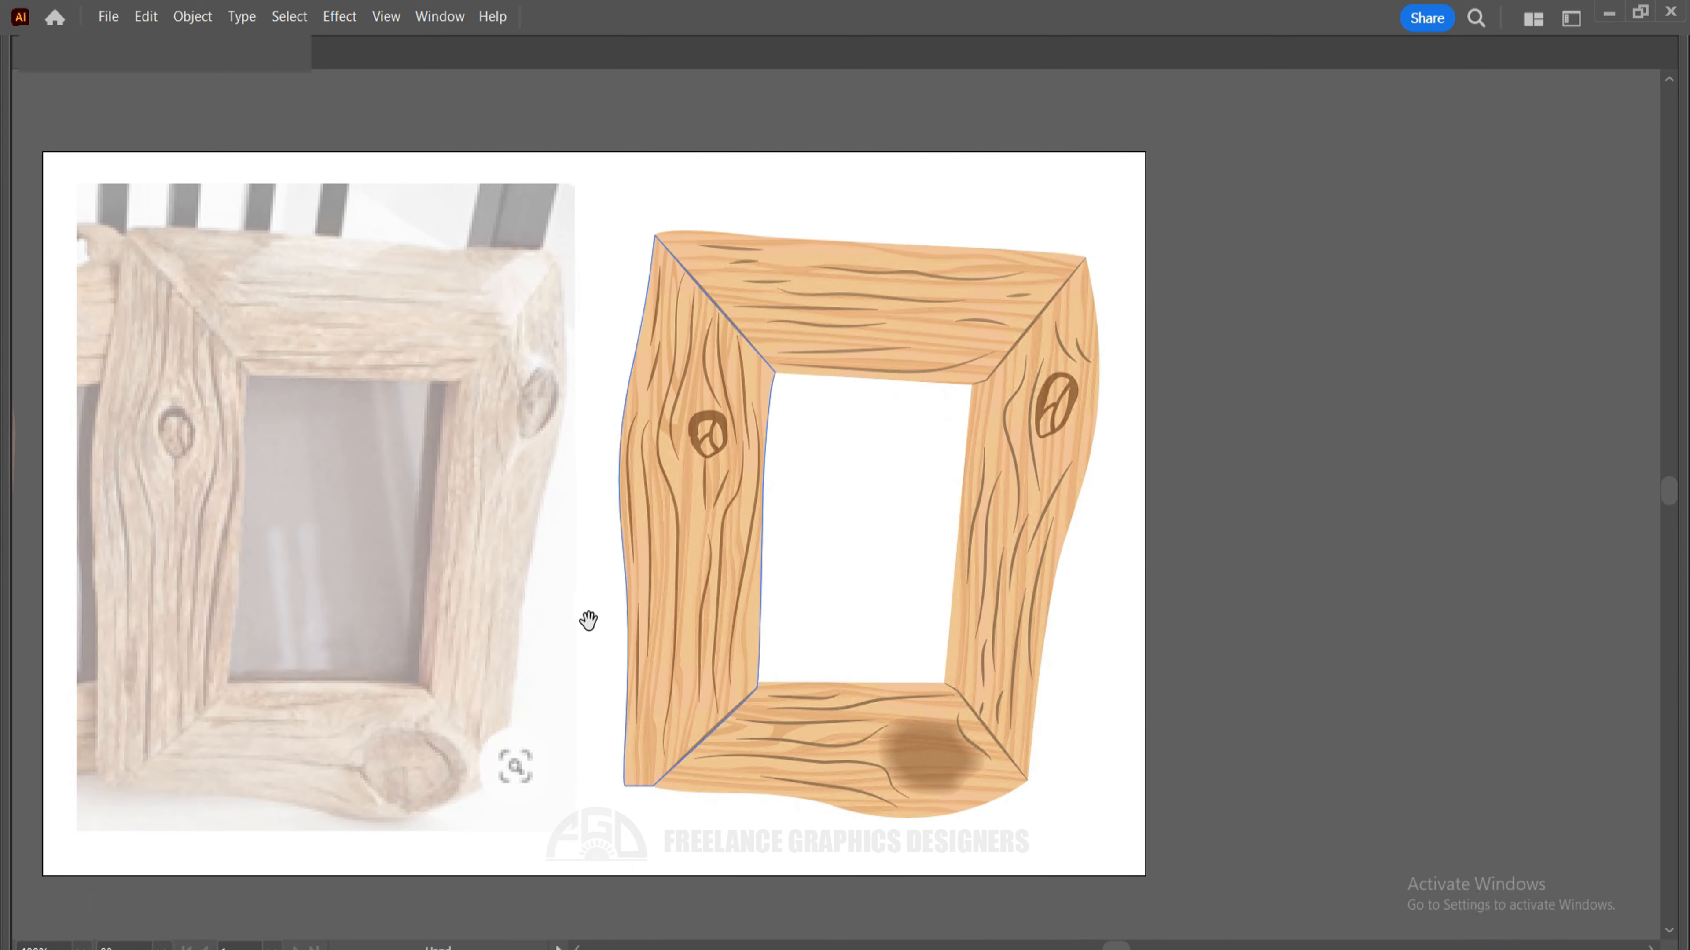
{"action": "left_click_drag", "start_coordinate": [588, 618], "coordinate": [878, 589]}
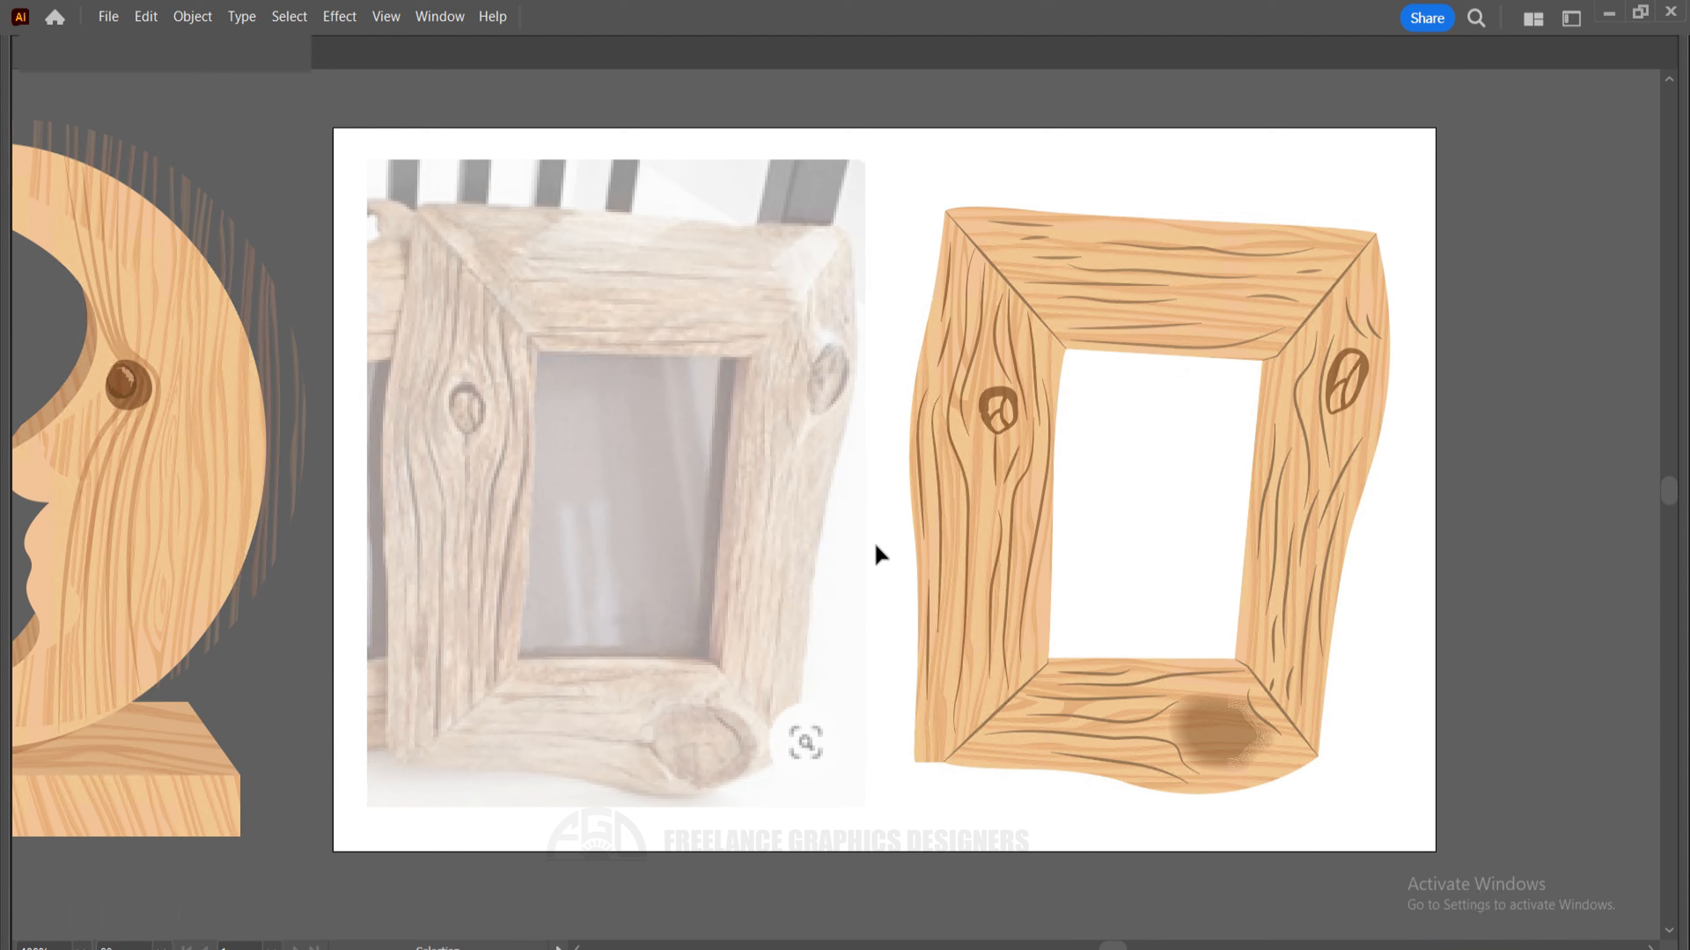
Examine the bottom board's large blended knot up close and compare the whole frame with the reference photo.
{"action": "left_click", "coordinate": [1216, 727]}
{"action": "scroll", "coordinate": [1350, 768], "scroll_direction": "up", "scroll_amount": 3}
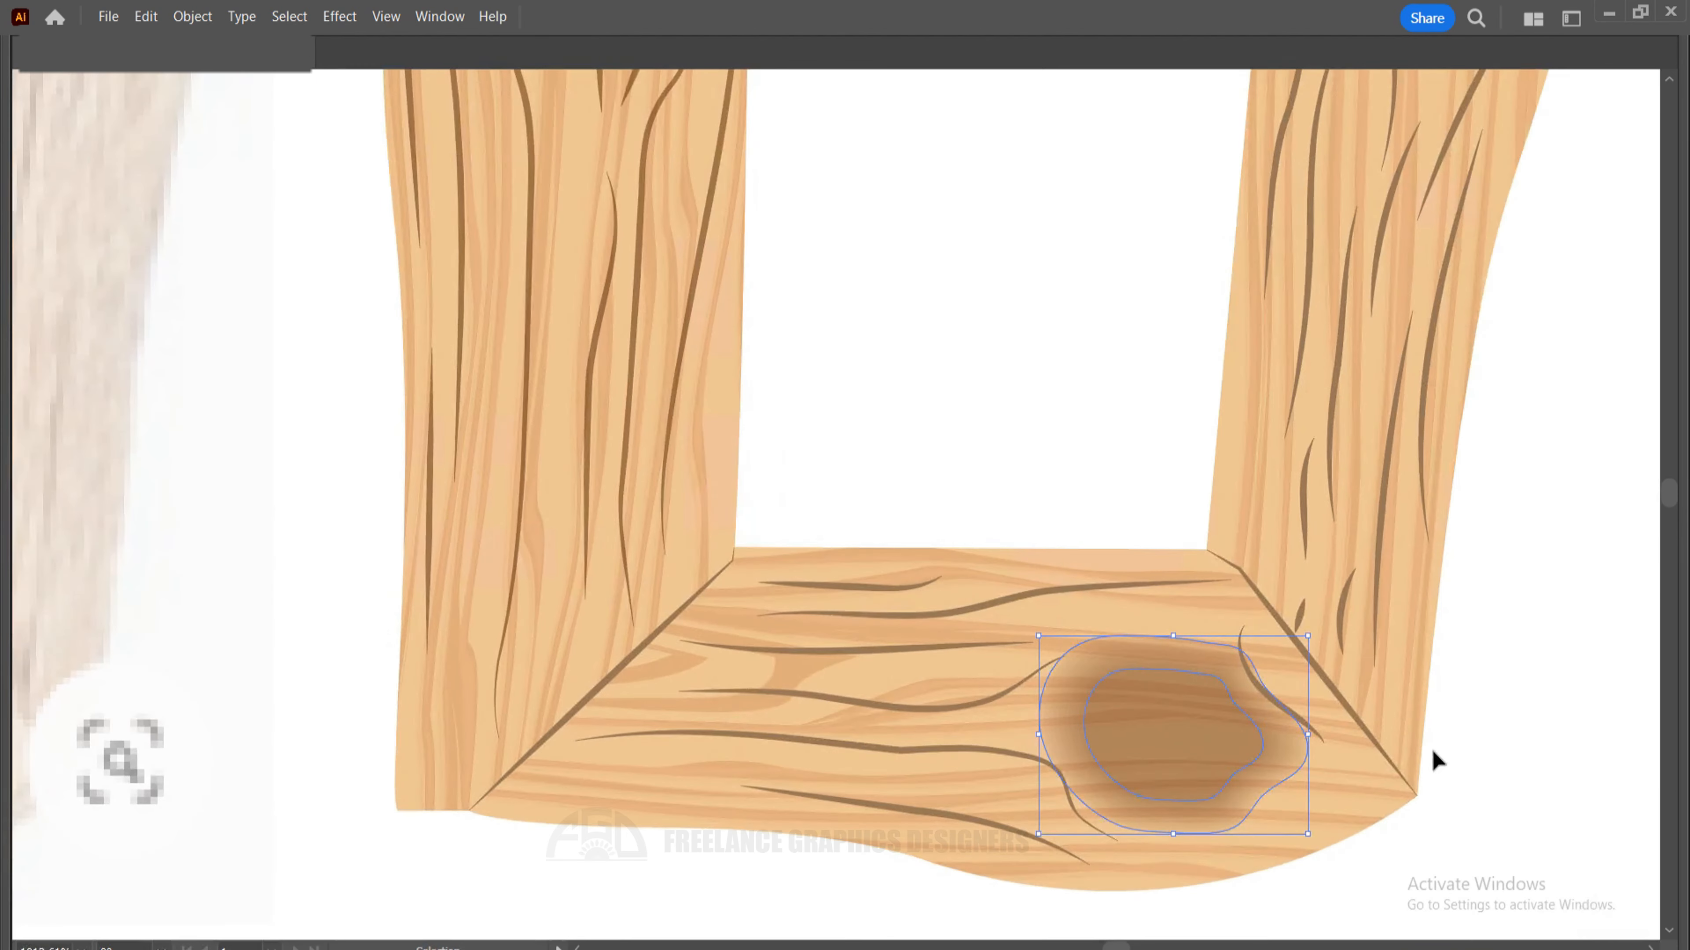
{"action": "key", "text": "ctrl+minus"}
{"action": "key", "text": "ctrl+minus"}
{"action": "key", "text": "ctrl+minus"}
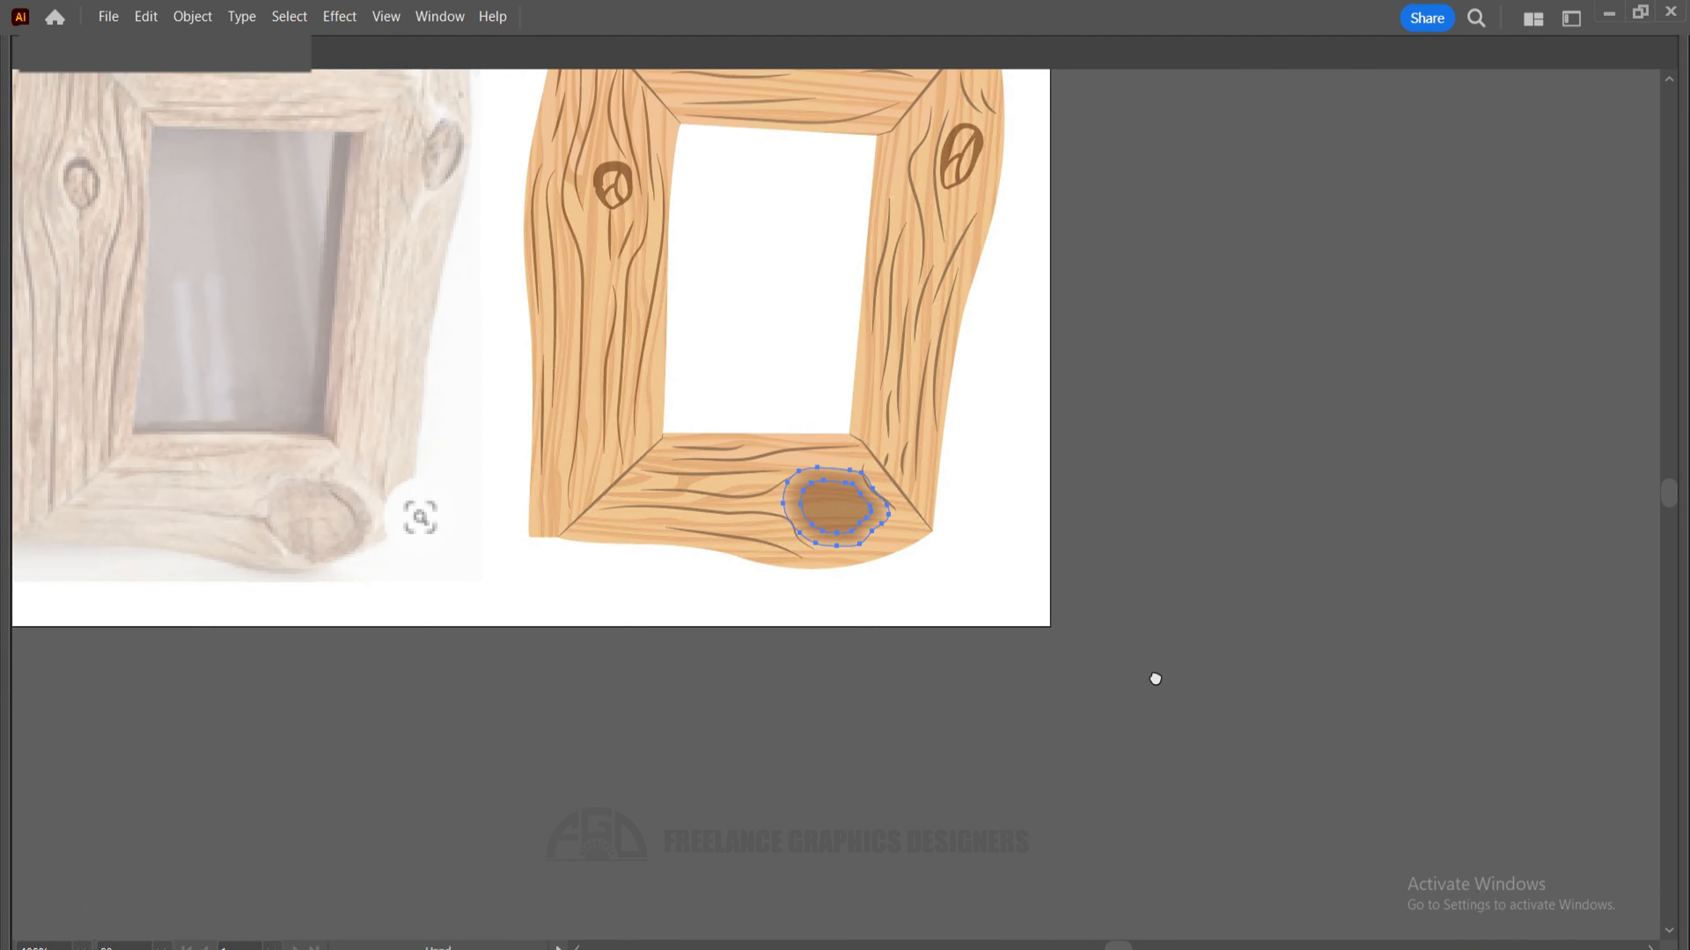
{"action": "left_click_drag", "start_coordinate": [582, 228], "coordinate": [815, 452]}
{"action": "key", "text": "ctrl+space"}
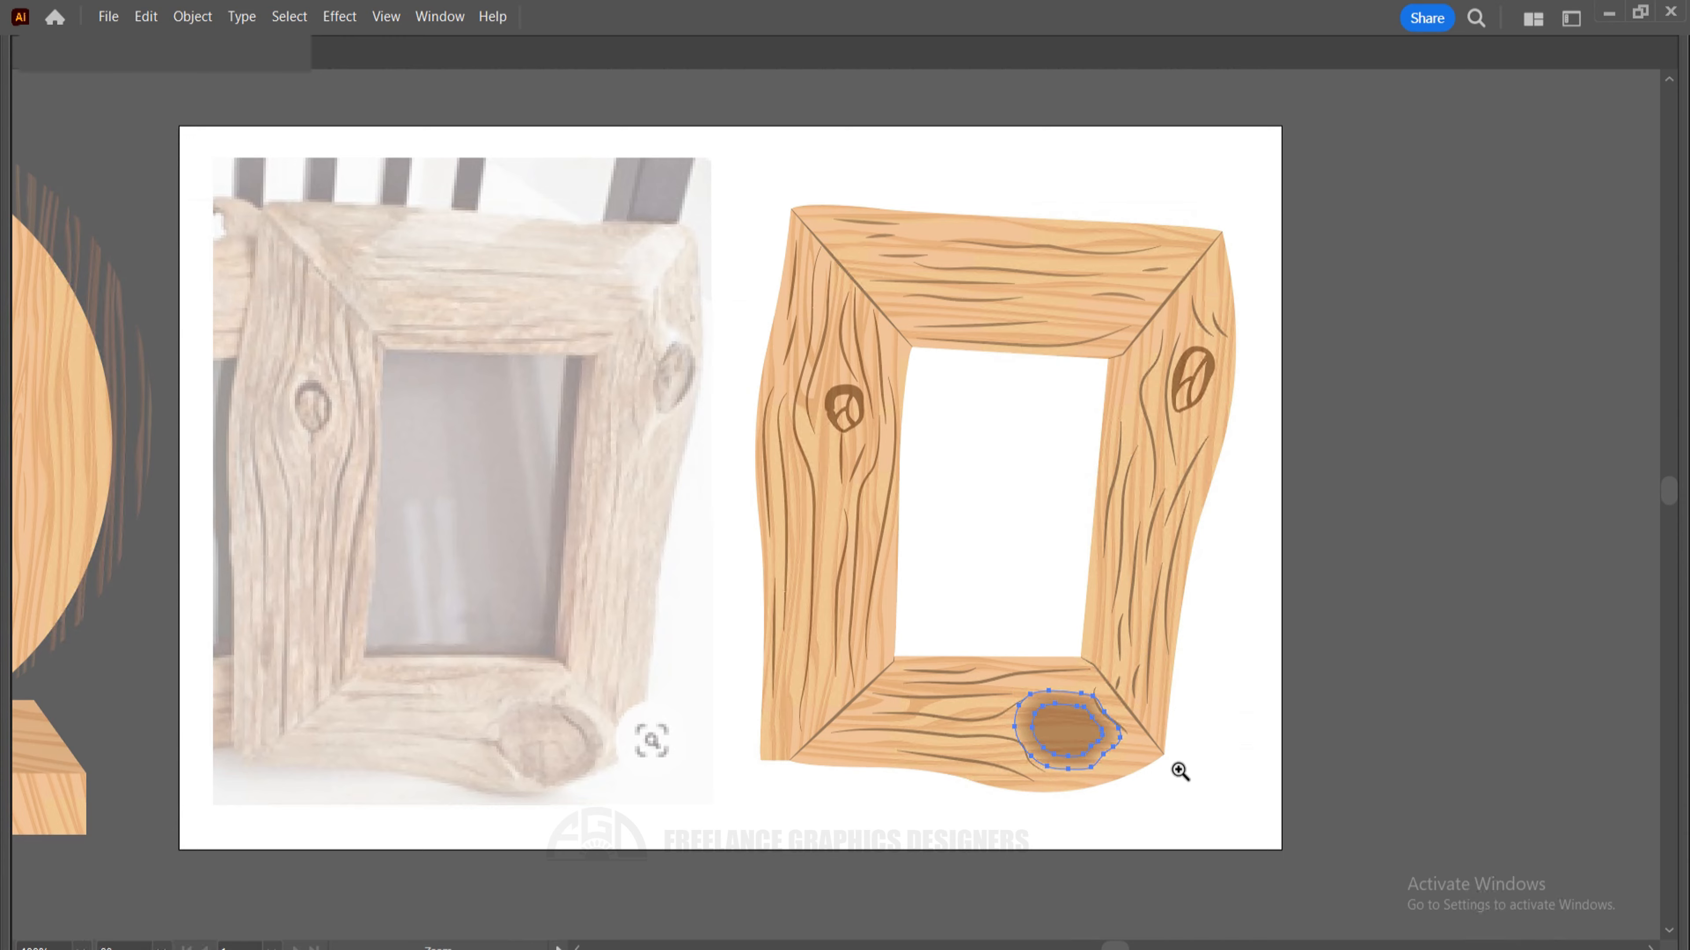
{"action": "mouse_move", "coordinate": [1260, 788]}
{"action": "left_mouse_down"}
{"action": "mouse_move", "coordinate": [1357, 790]}
{"action": "mouse_move", "coordinate": [1286, 786]}
{"action": "left_mouse_up"}
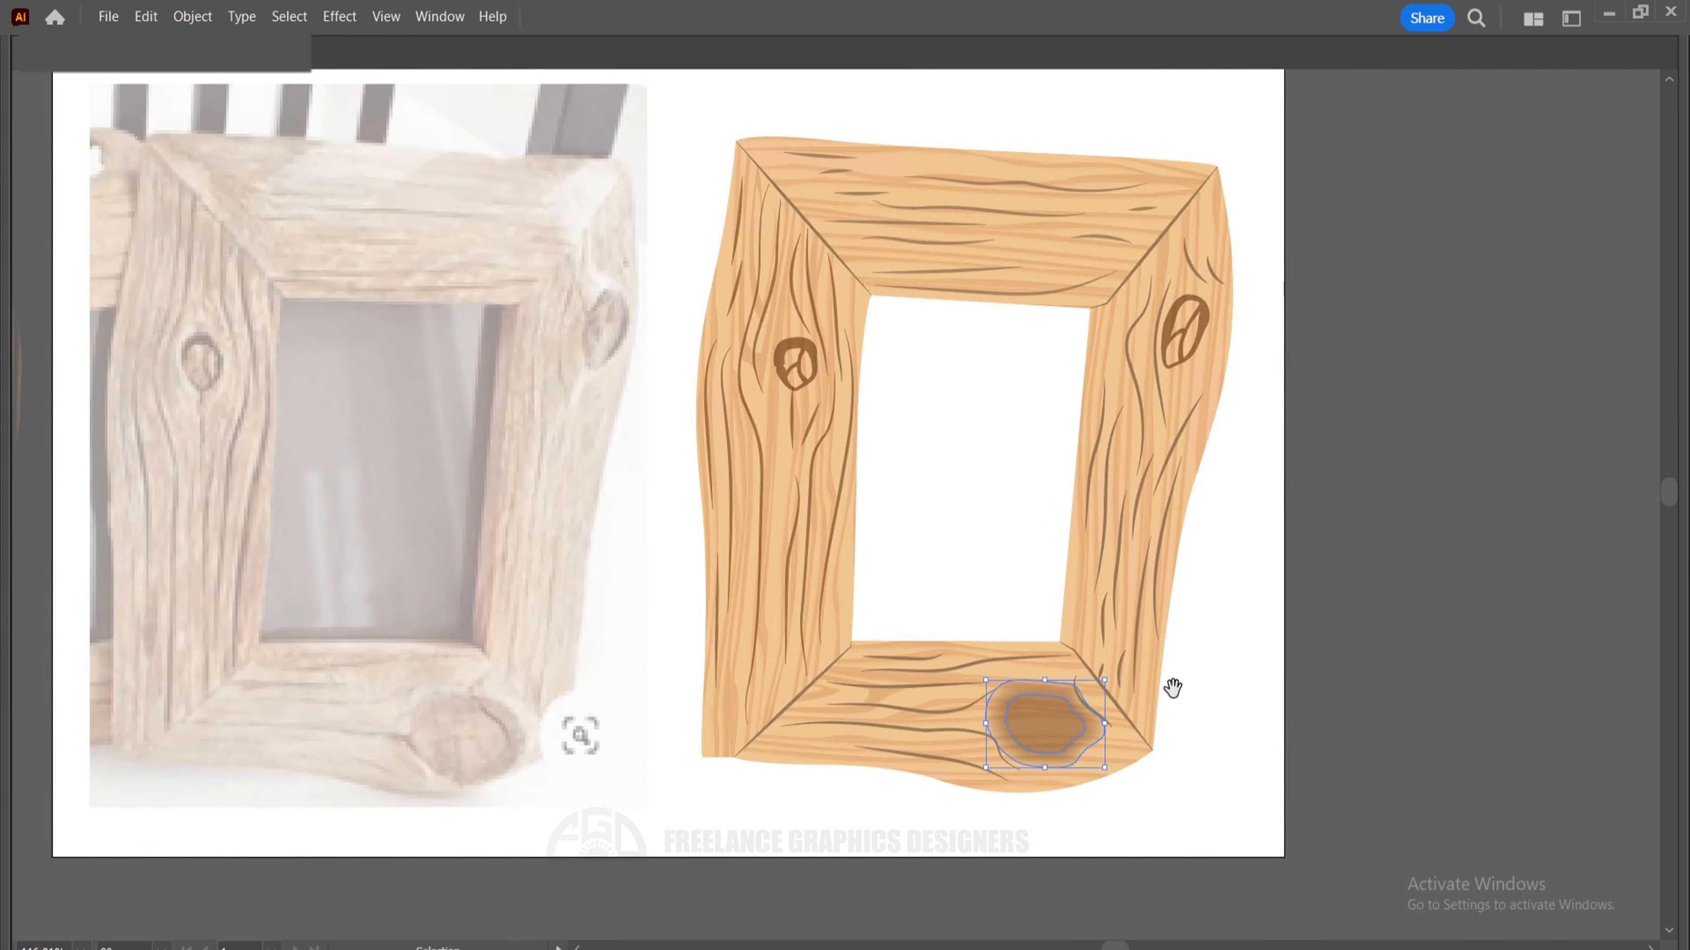
{"action": "left_click_drag", "start_coordinate": [1172, 691], "coordinate": [1279, 770]}
{"action": "left_click", "coordinate": [1300, 785]}
{"action": "key", "text": "ctrl+space"}
{"action": "left_click_drag", "start_coordinate": [1131, 792], "coordinate": [1268, 801]}
{"action": "key", "text": "ctrl+minus"}
{"action": "left_click_drag", "start_coordinate": [1016, 412], "coordinate": [1051, 525]}
{"action": "key", "text": "space"}
{"action": "left_click_drag", "start_coordinate": [930, 471], "coordinate": [934, 432]}
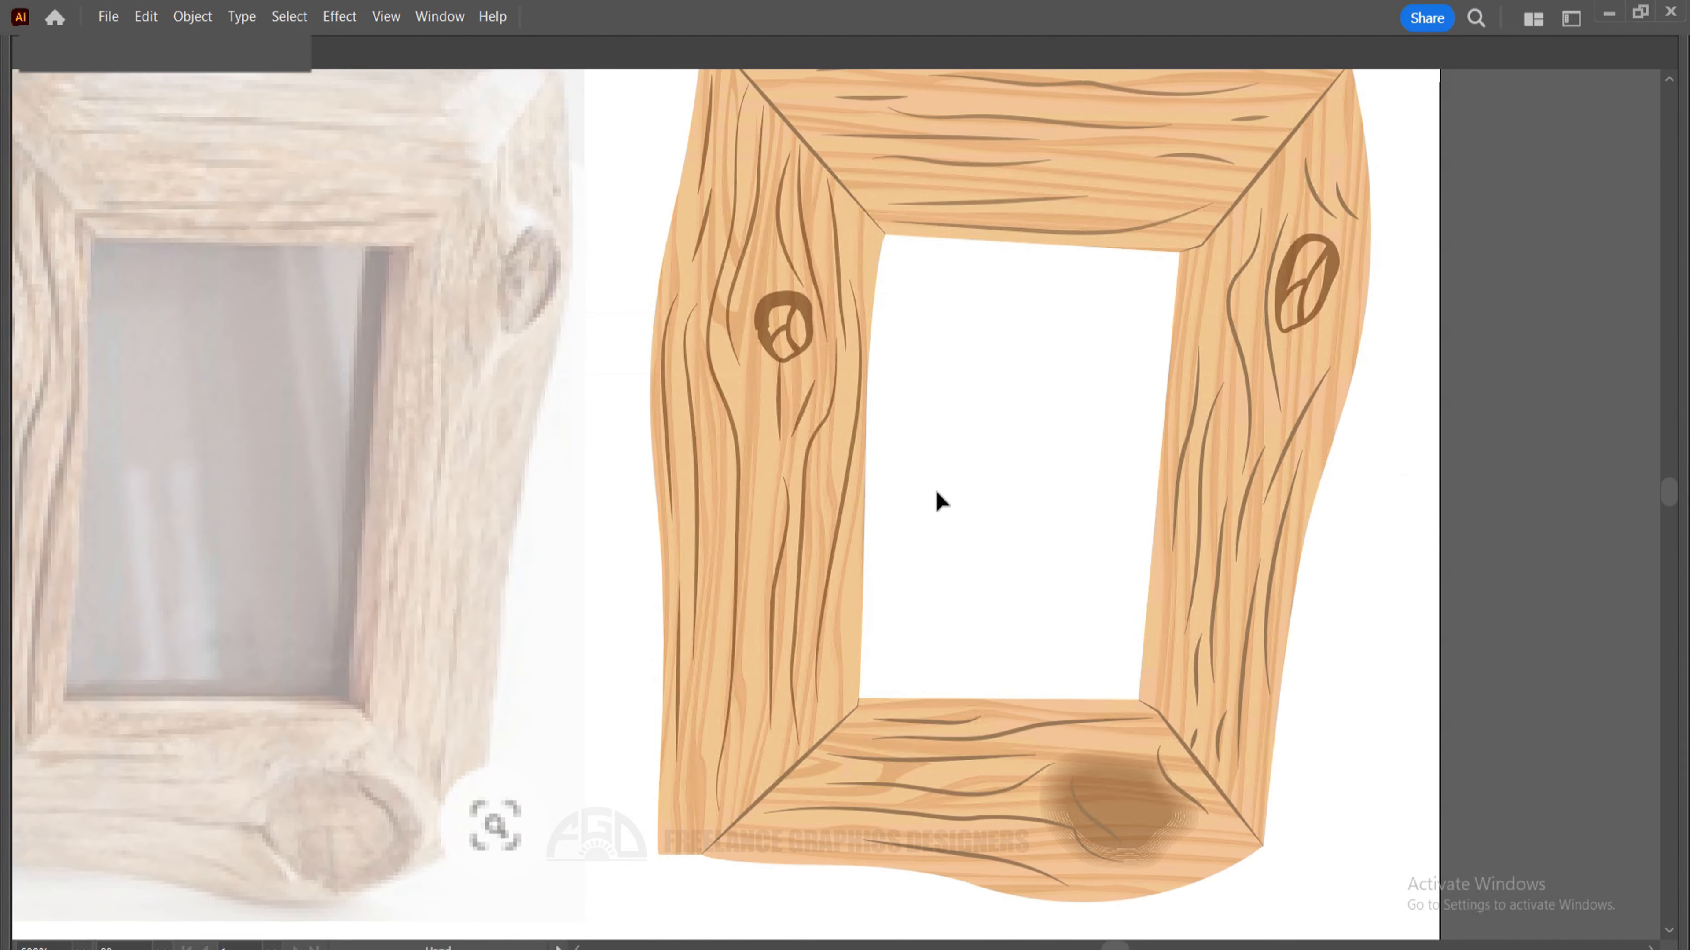
Compare the illustrated frame's boards, inner edges and knots with the reference photo up close and as a whole.
{"action": "key", "text": "space"}
{"action": "left_click_drag", "start_coordinate": [1037, 424], "coordinate": [1059, 541]}
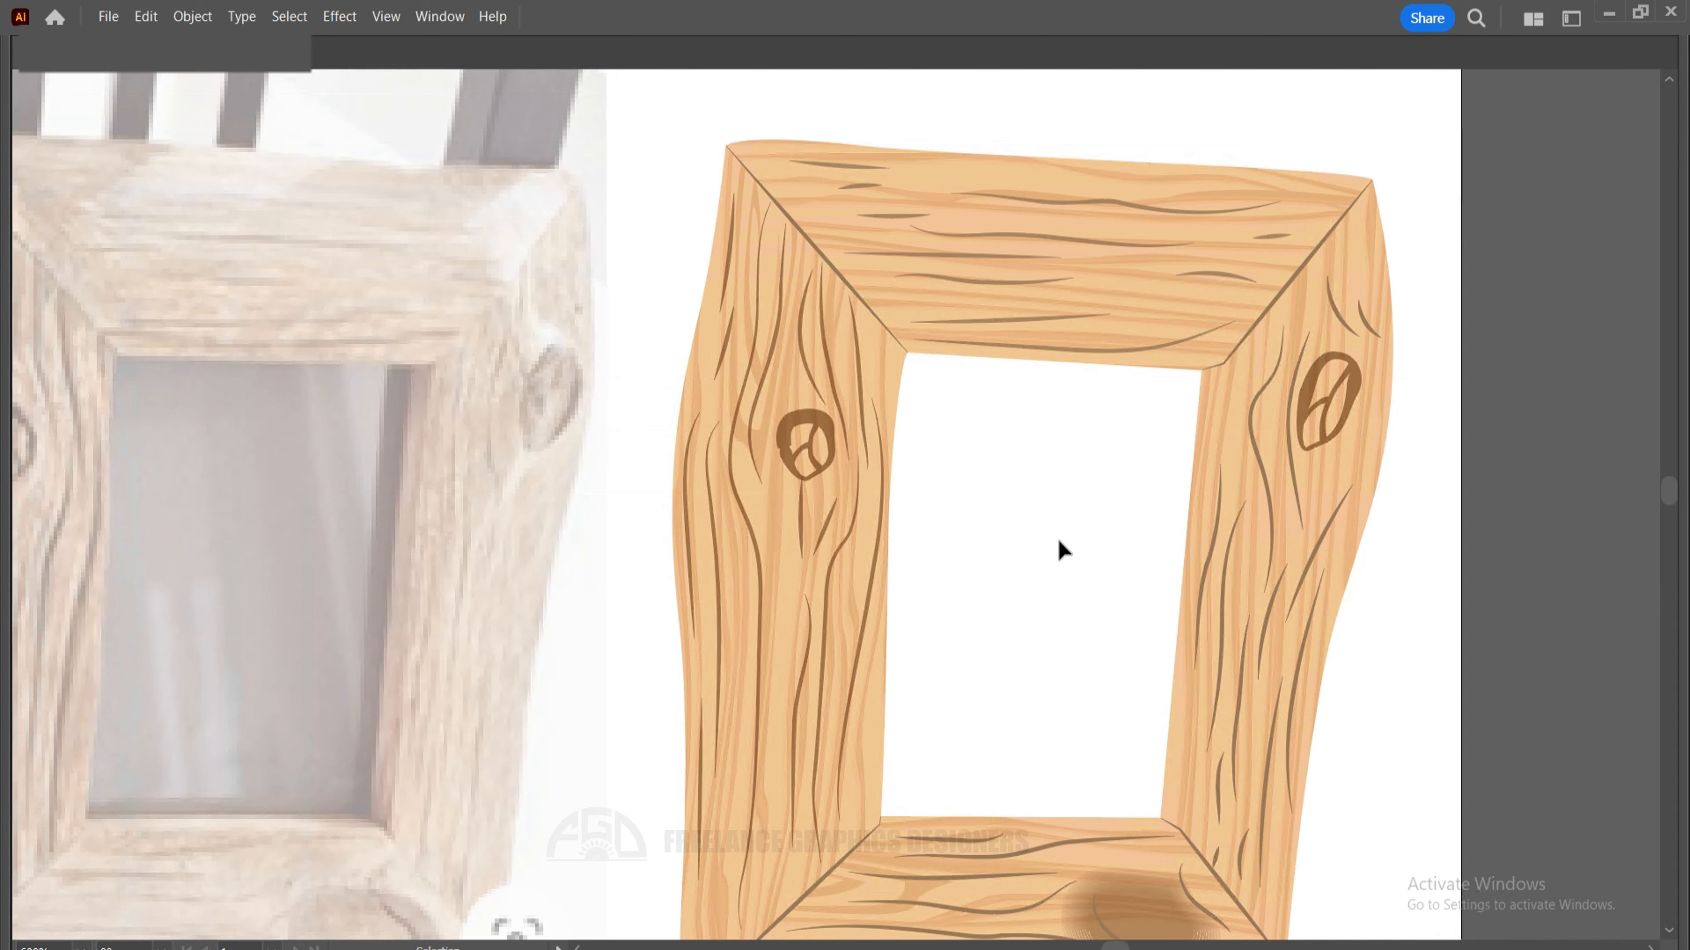
{"action": "key", "text": "ctrl+minus"}
{"action": "key", "text": "ctrl+minus"}
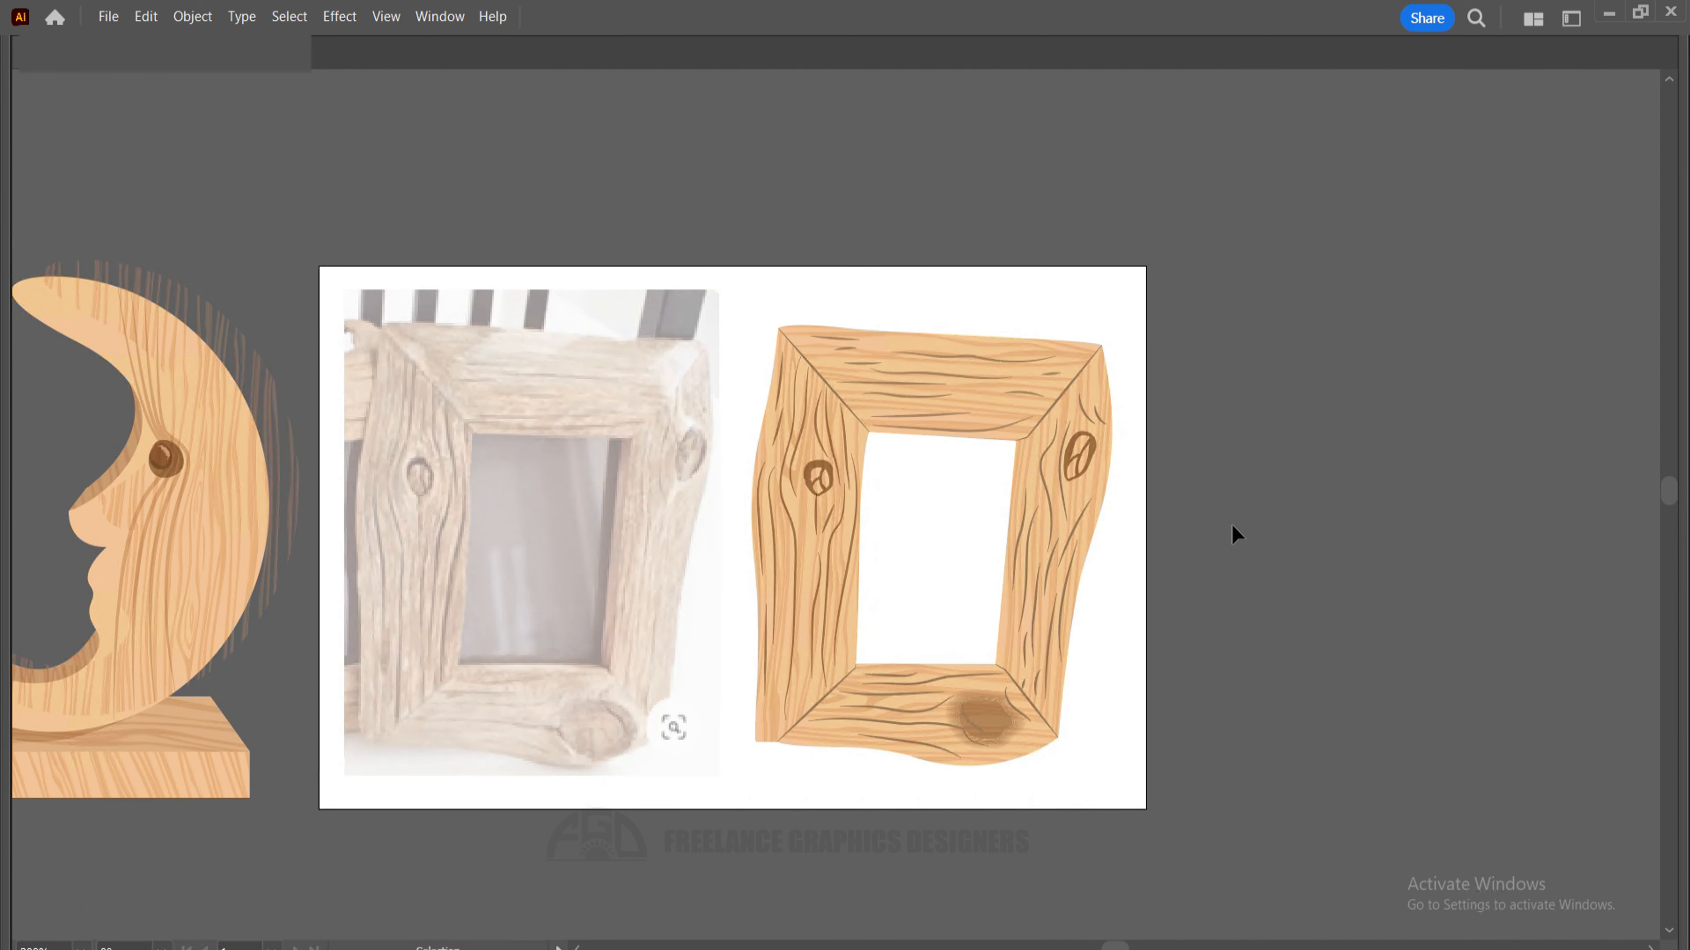
{"action": "key", "text": "z"}
{"action": "left_click_drag", "start_coordinate": [513, 519], "coordinate": [794, 527]}
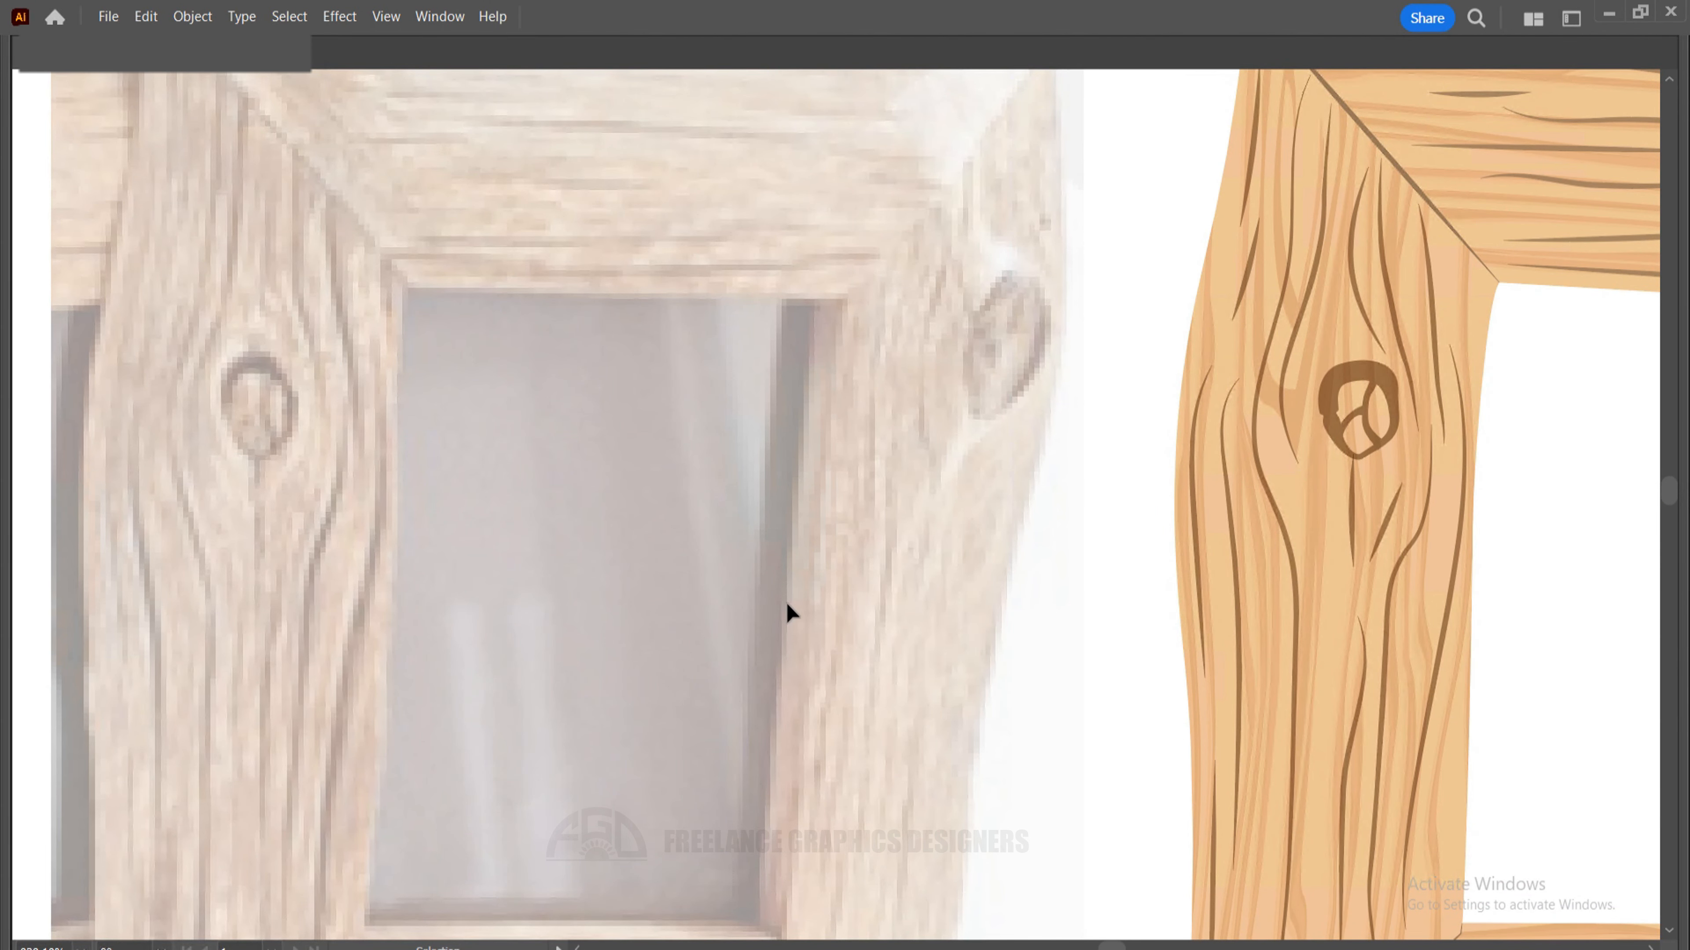
{"action": "key", "text": "space"}
{"action": "left_click_drag", "start_coordinate": [865, 847], "coordinate": [927, 652]}
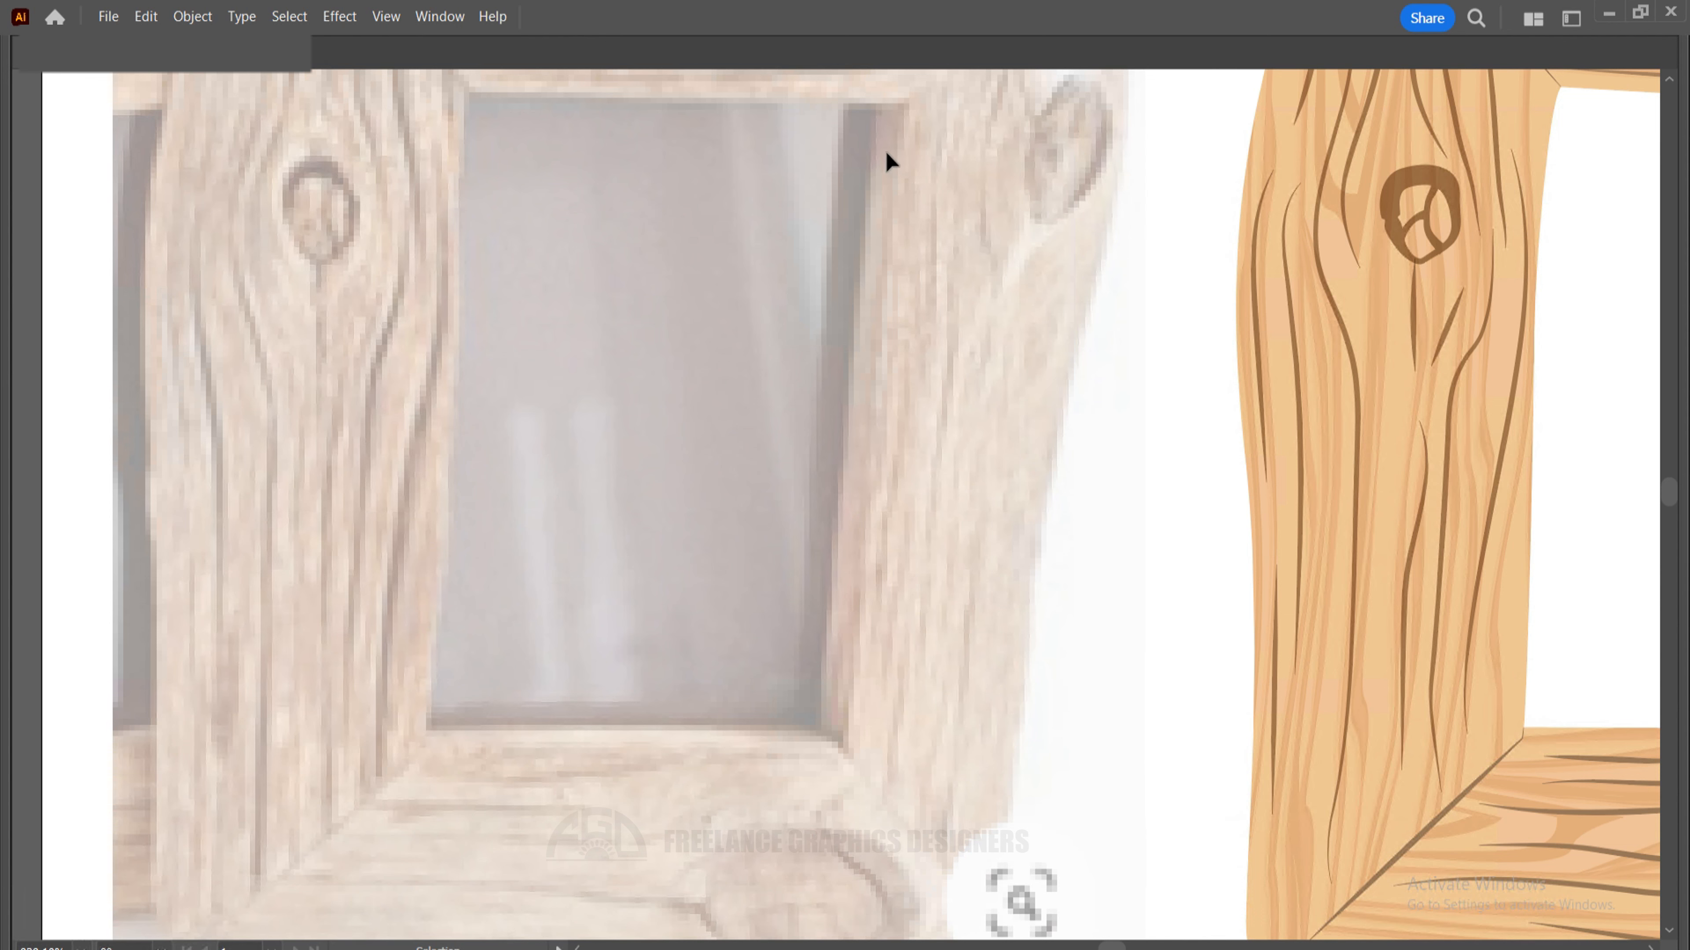
{"action": "scroll", "coordinate": [976, 551], "scroll_direction": "down", "scroll_amount": 5}
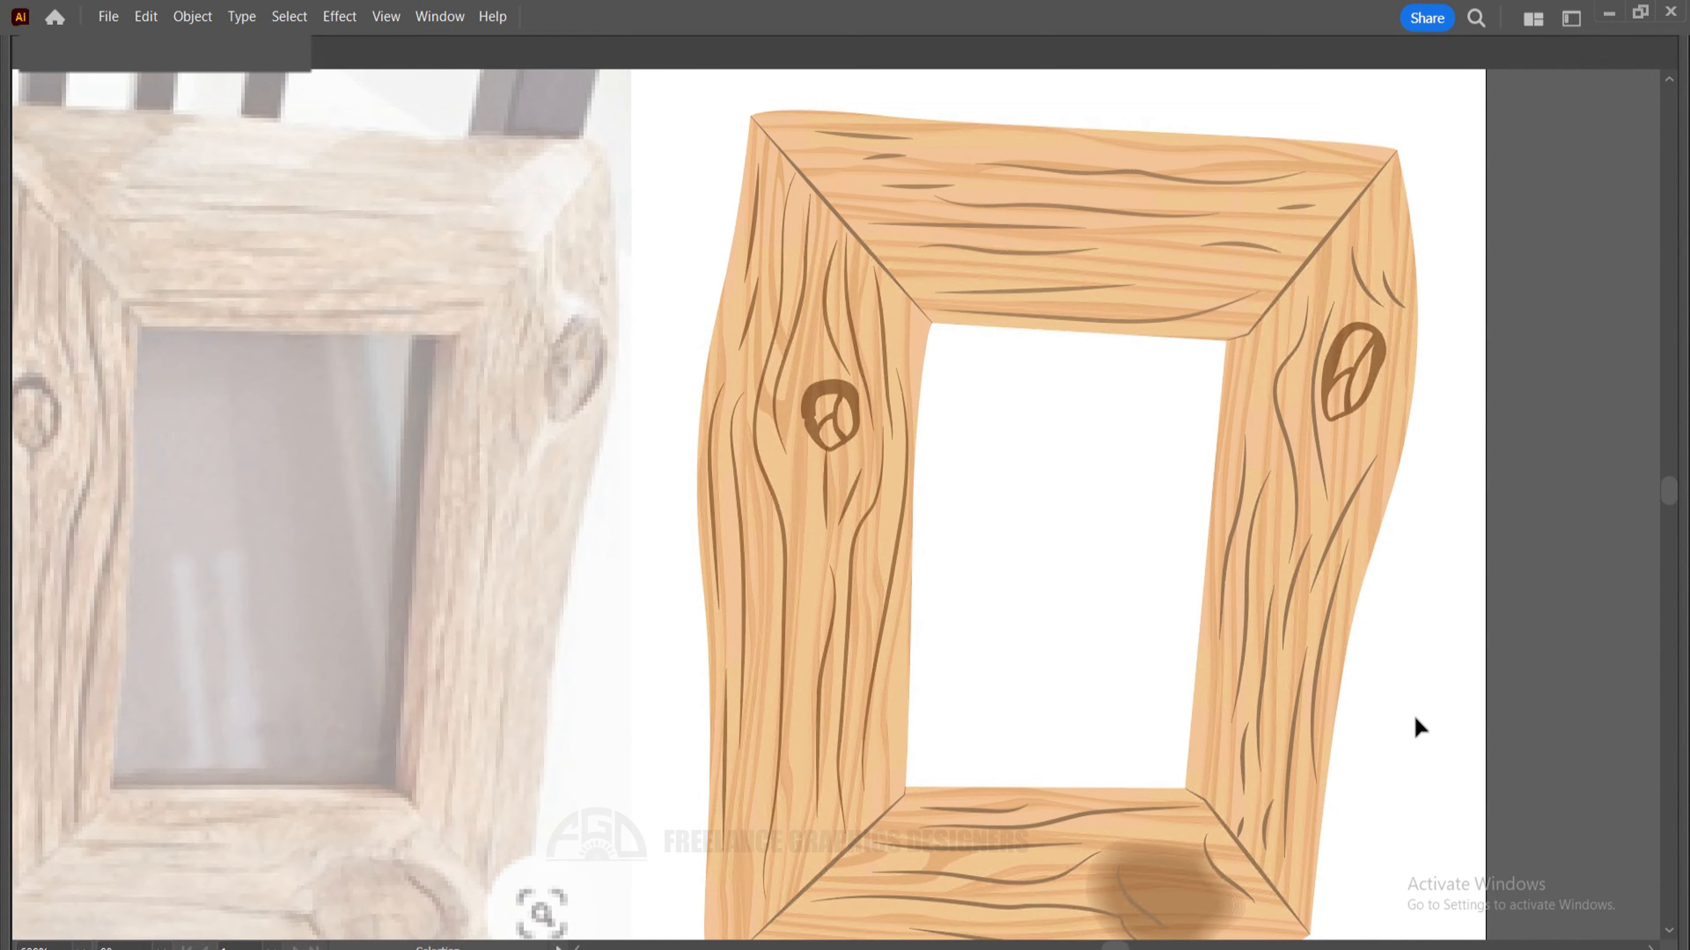
{"action": "key", "text": "ctrl+minus"}
{"action": "scroll", "coordinate": [1049, 687], "scroll_direction": "up", "scroll_amount": 4}
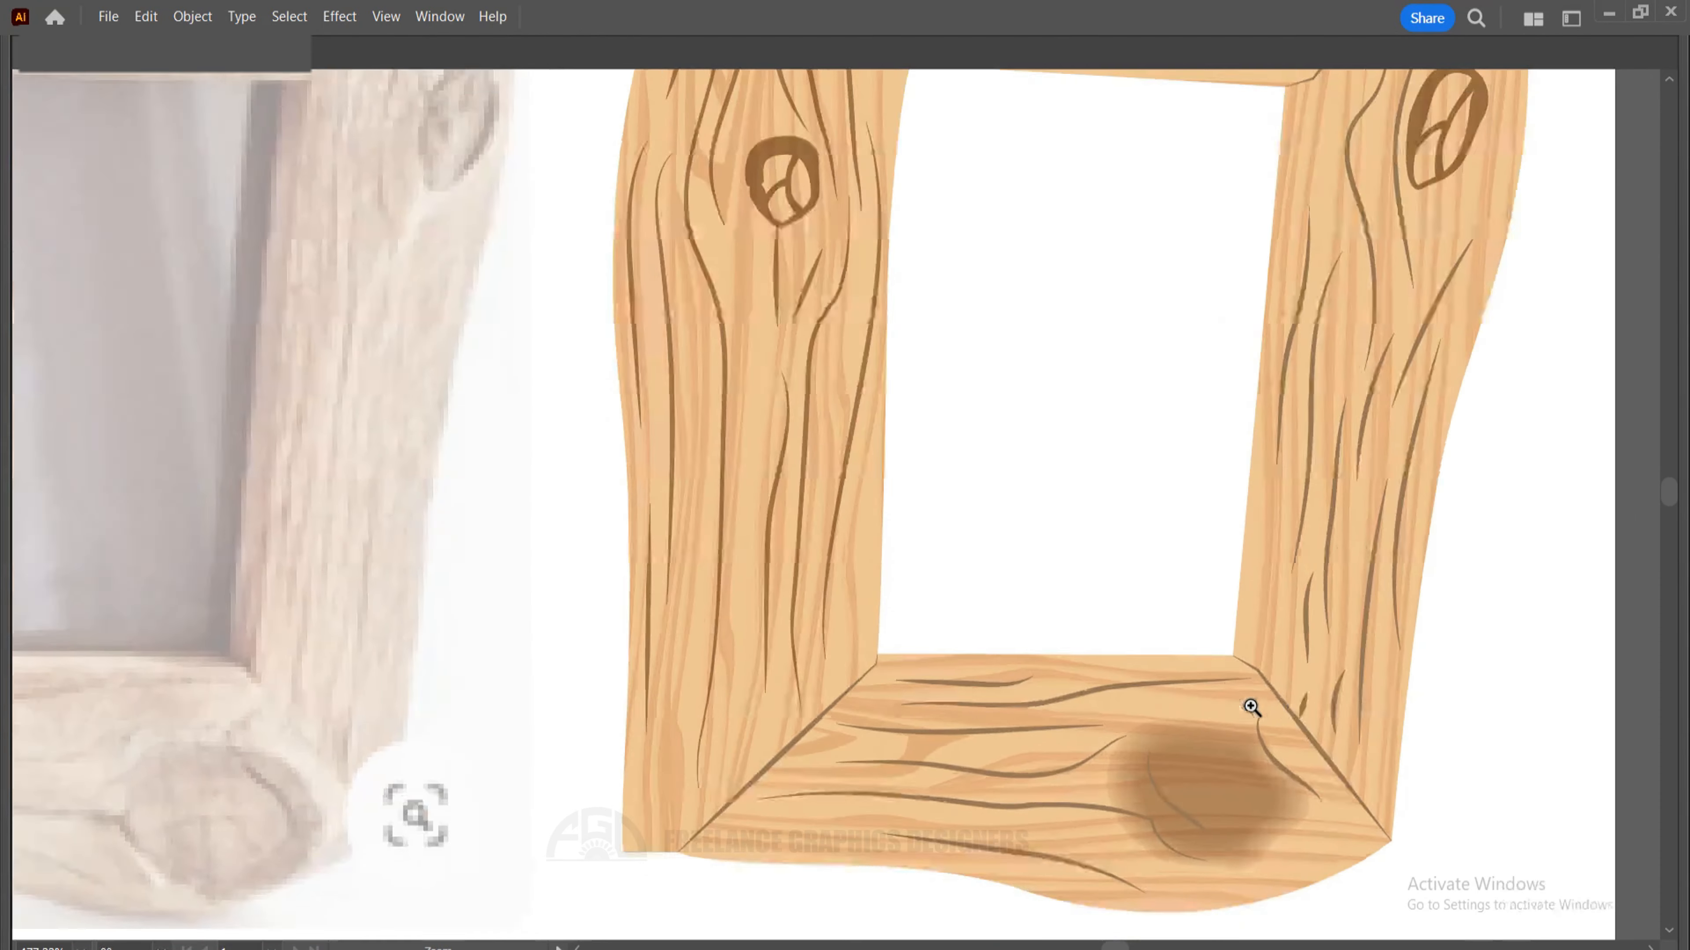
Draw a thin horizontal rectangle about 9.3 mm by 0.5 mm inside the frame opening, just above the bottom board.
{"action": "left_click", "coordinate": [1145, 669]}
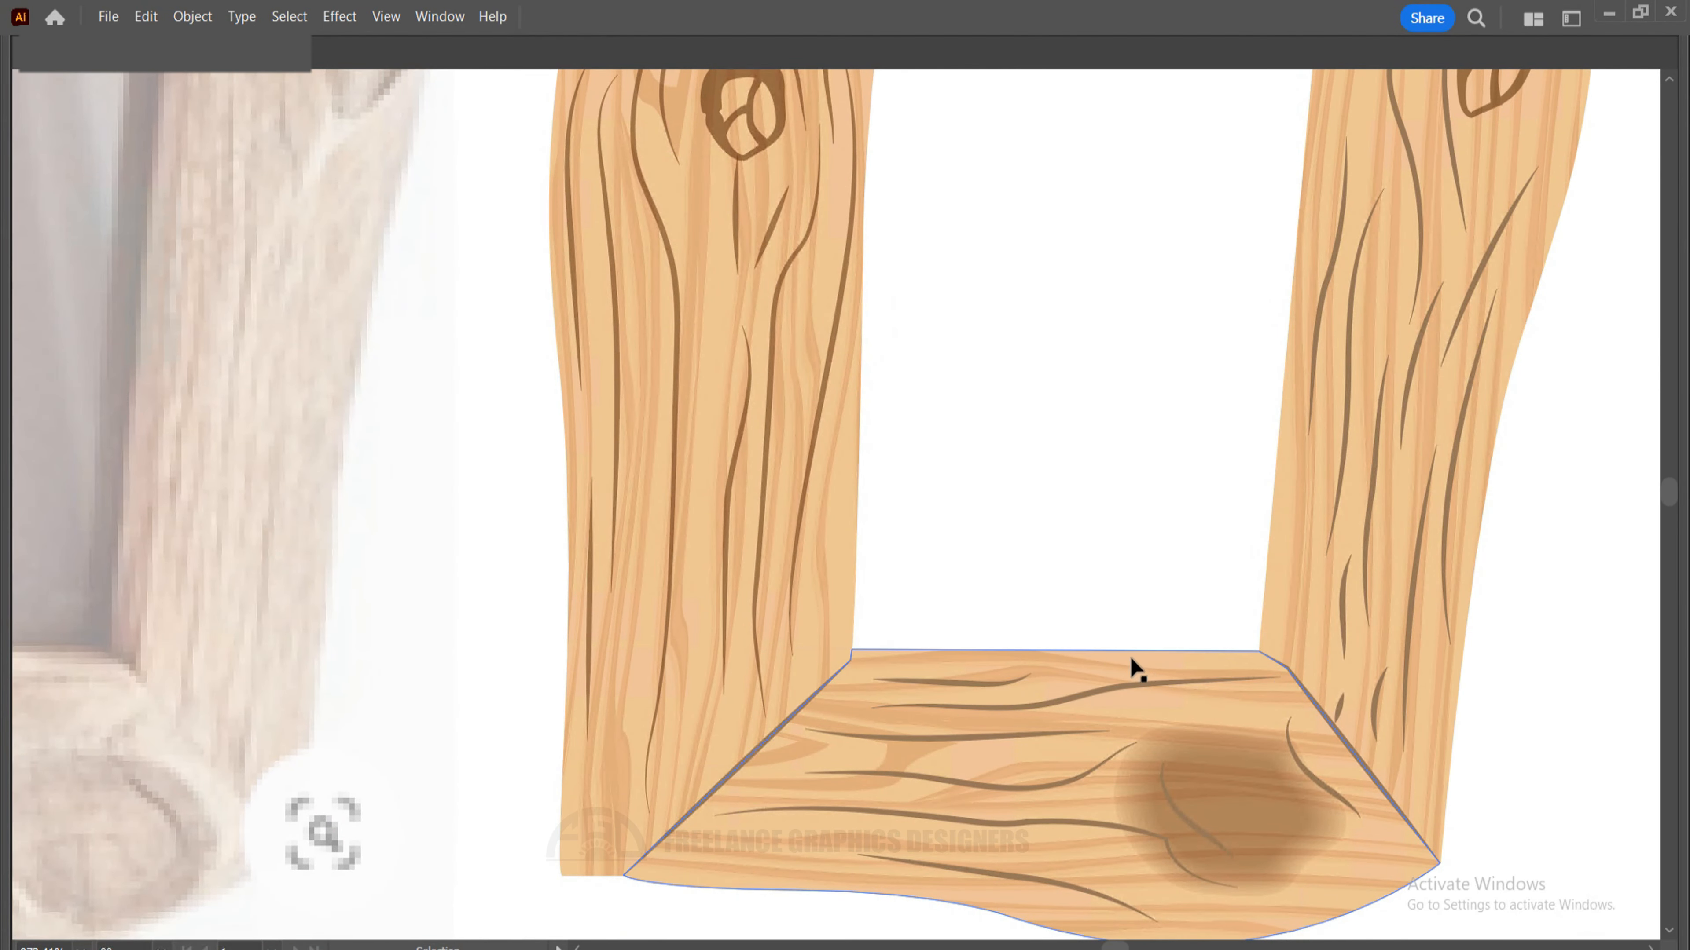
{"action": "left_click_drag", "start_coordinate": [1201, 675], "coordinate": [1220, 726]}
{"action": "key", "text": "ctrl+z"}
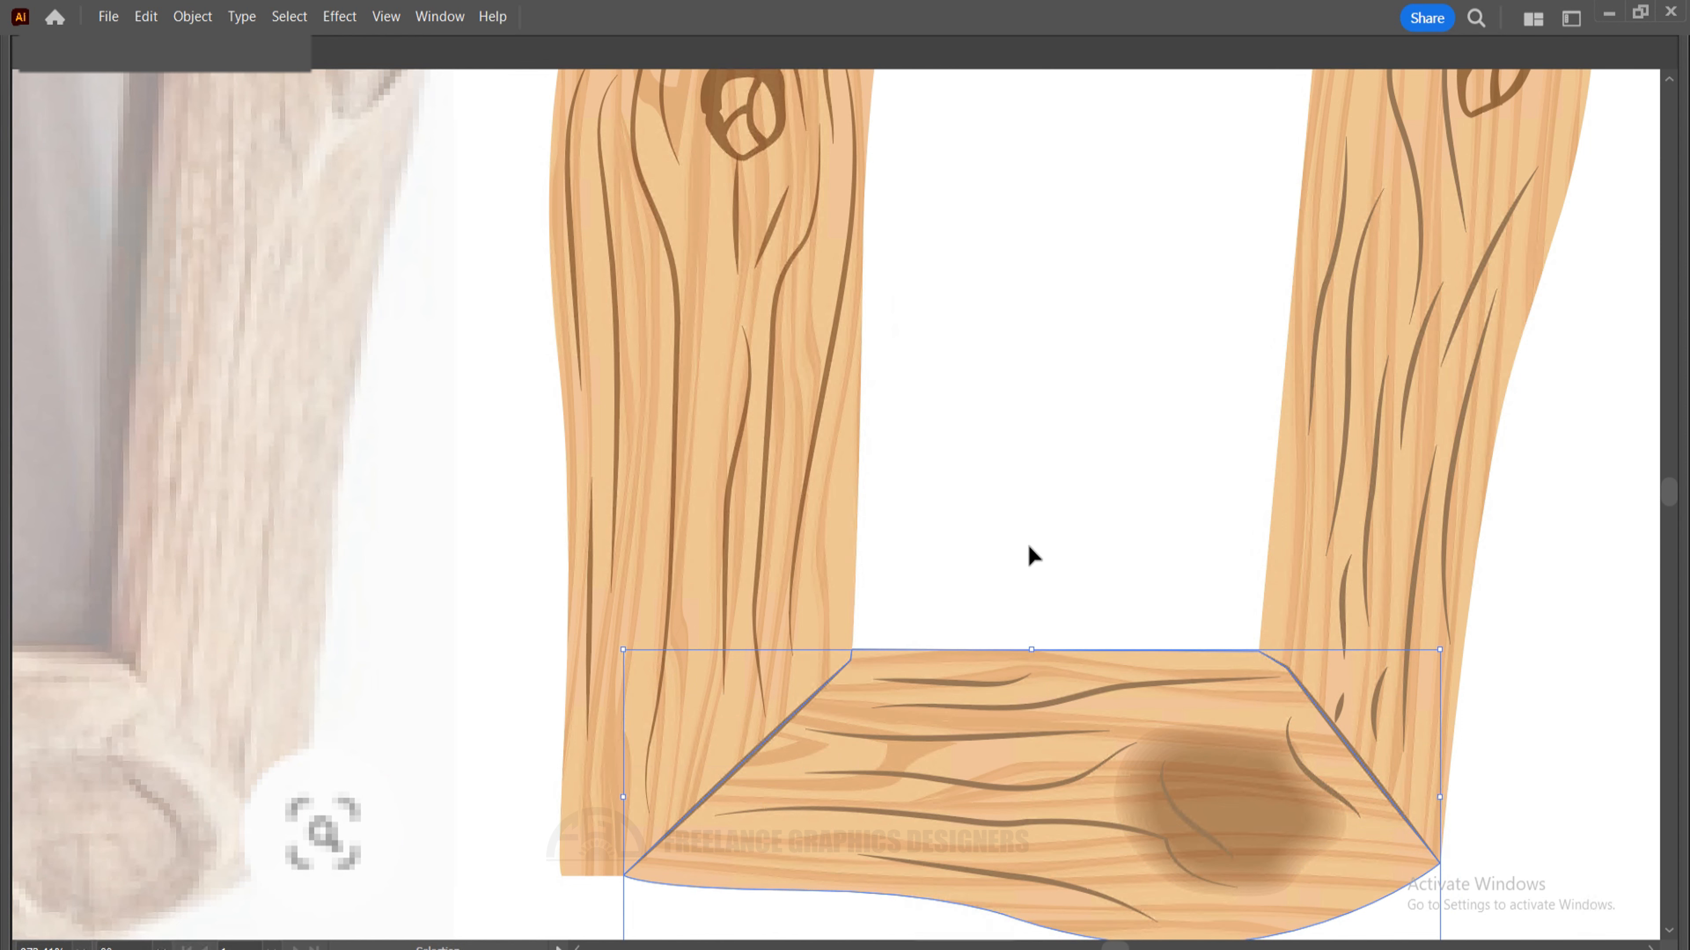
{"action": "key", "text": "m"}
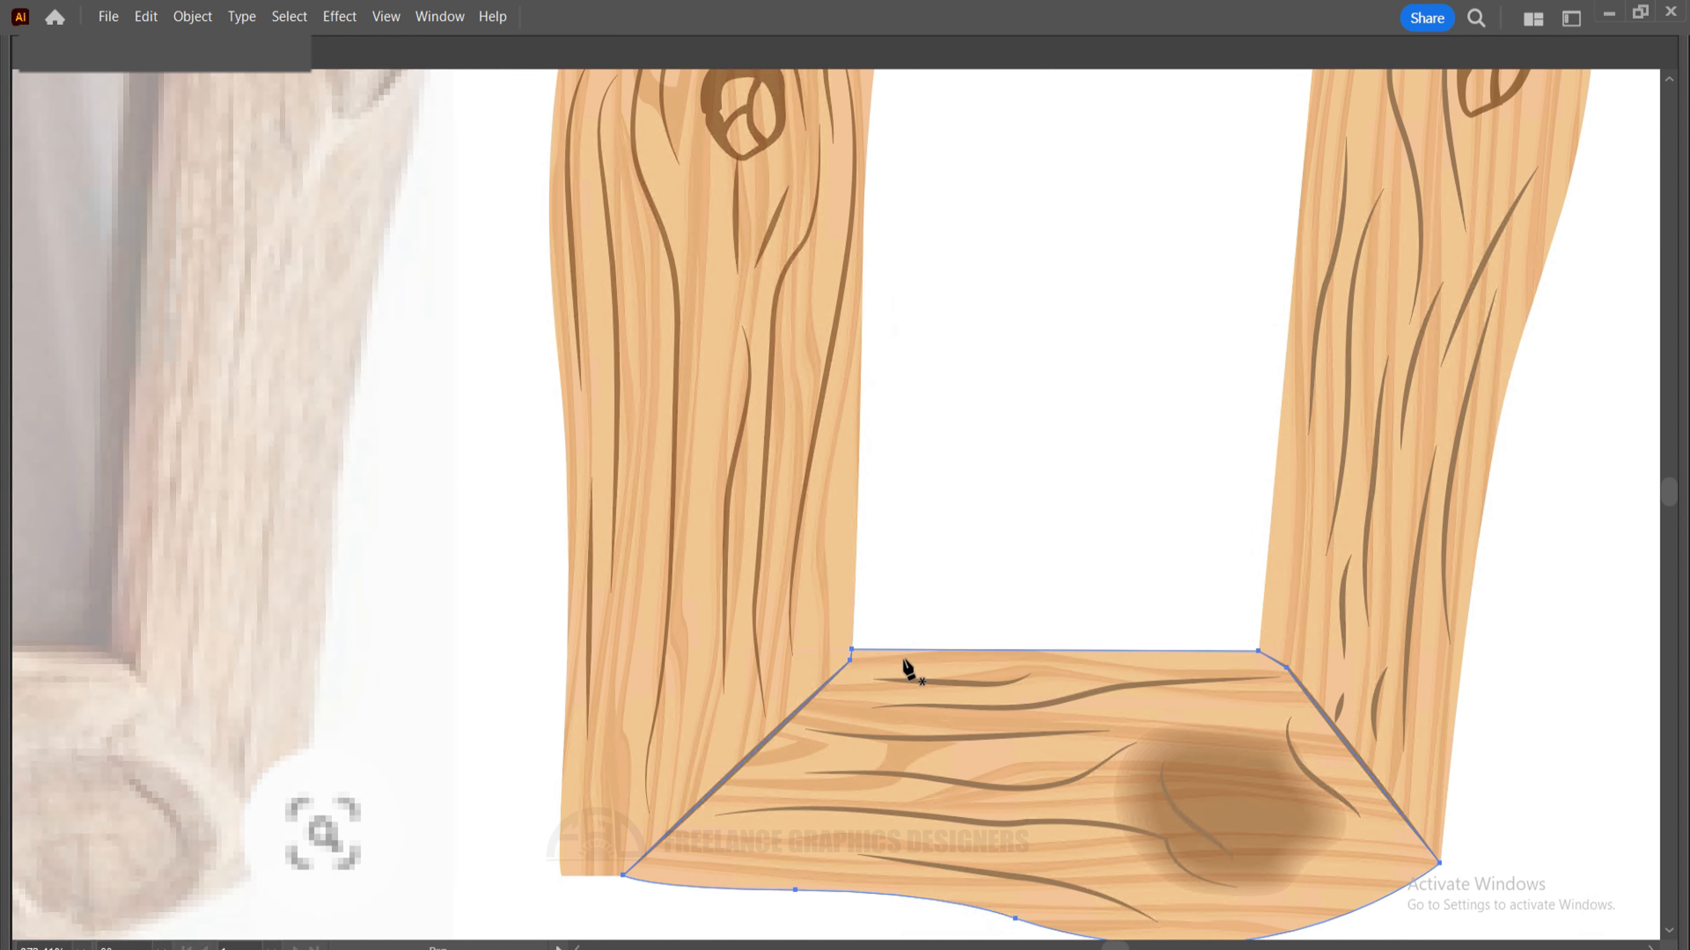
{"action": "key", "text": "p"}
{"action": "scroll", "coordinate": [1188, 705], "scroll_direction": "up", "scroll_amount": 5}
{"action": "key", "text": "m"}
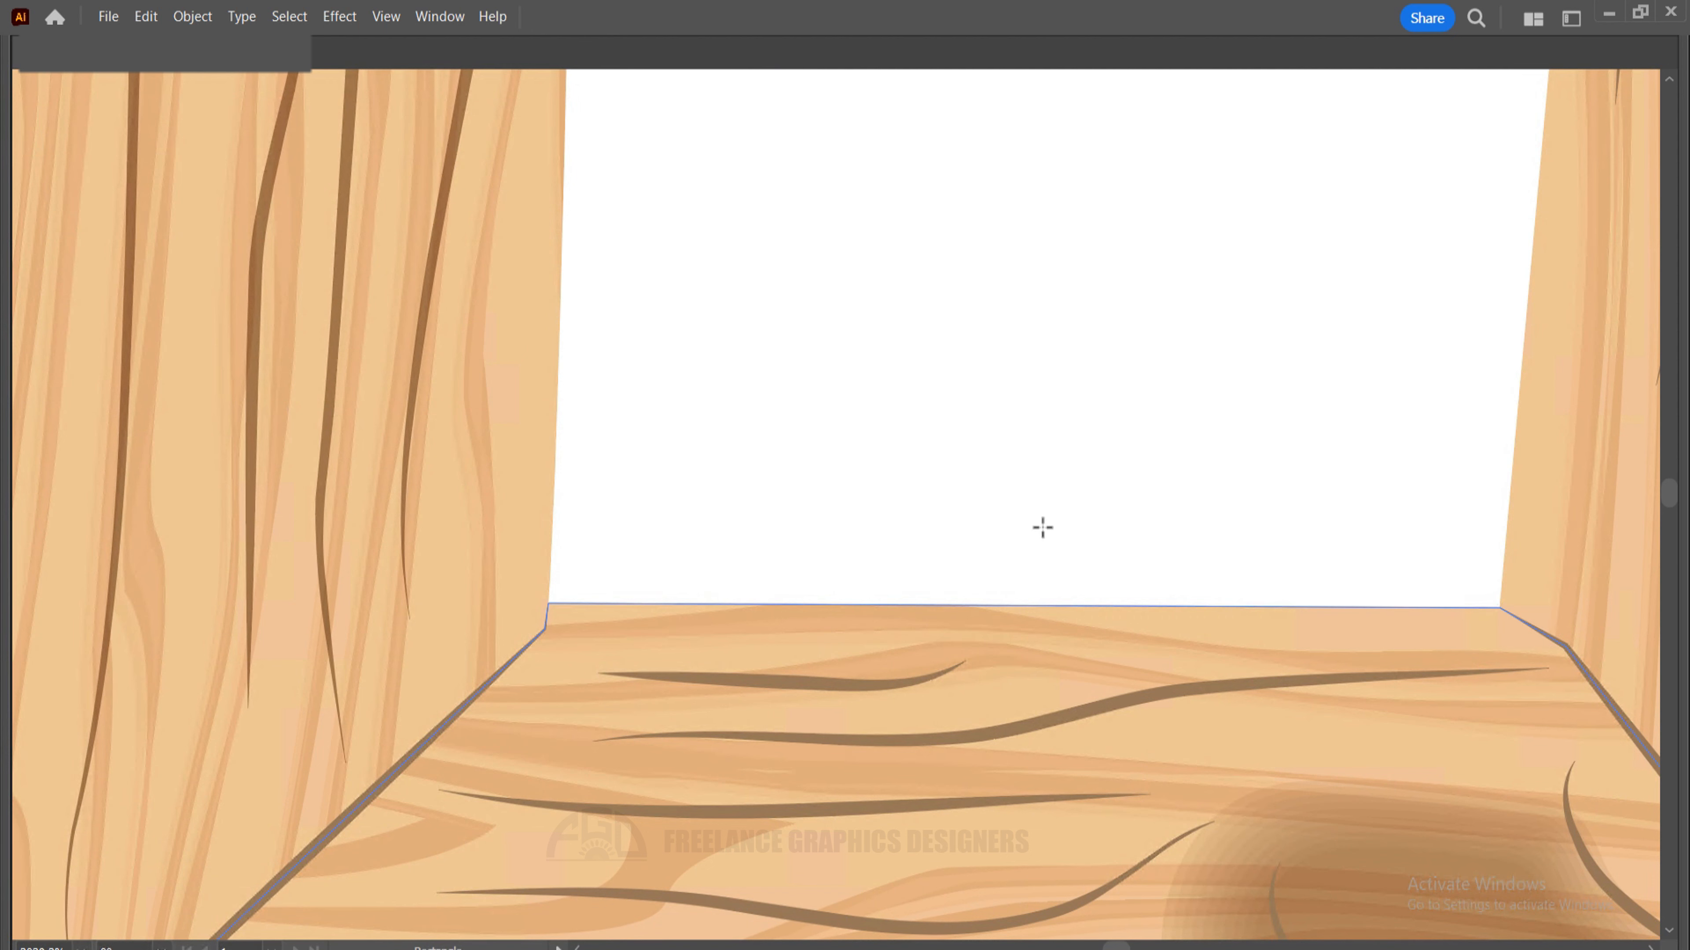
{"action": "left_click_drag", "start_coordinate": [598, 481], "coordinate": [1269, 521]}
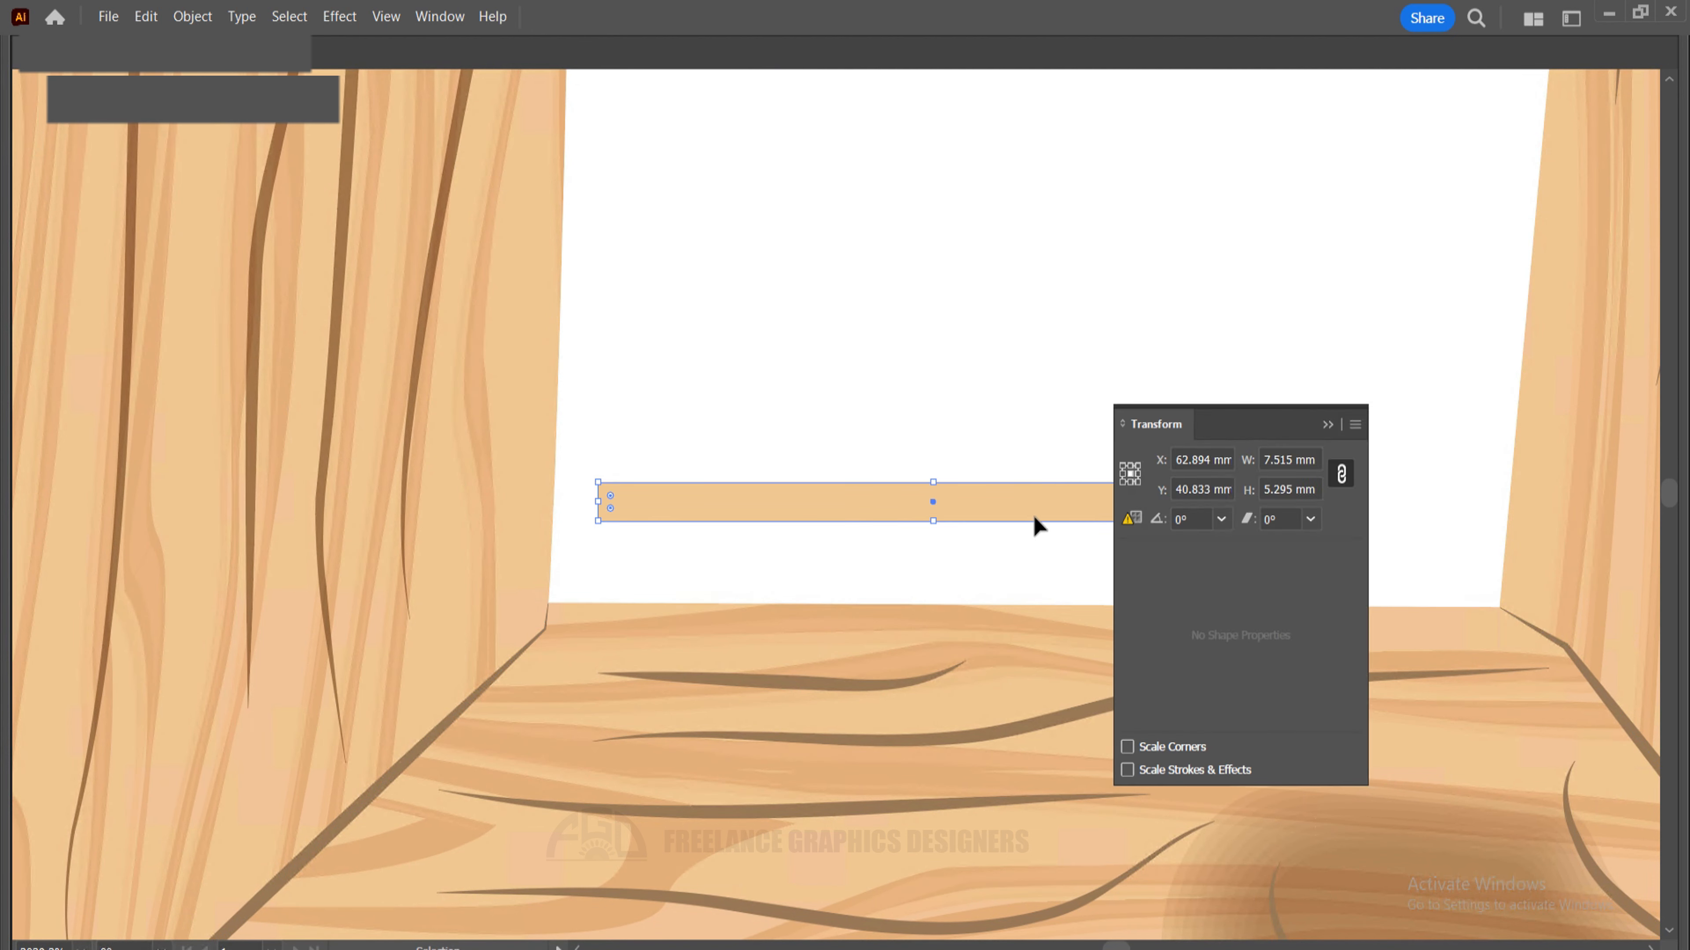
Recolour the thin rectangle's fill to the lighter peach F4D4B3.
{"action": "key", "text": "Tab"}
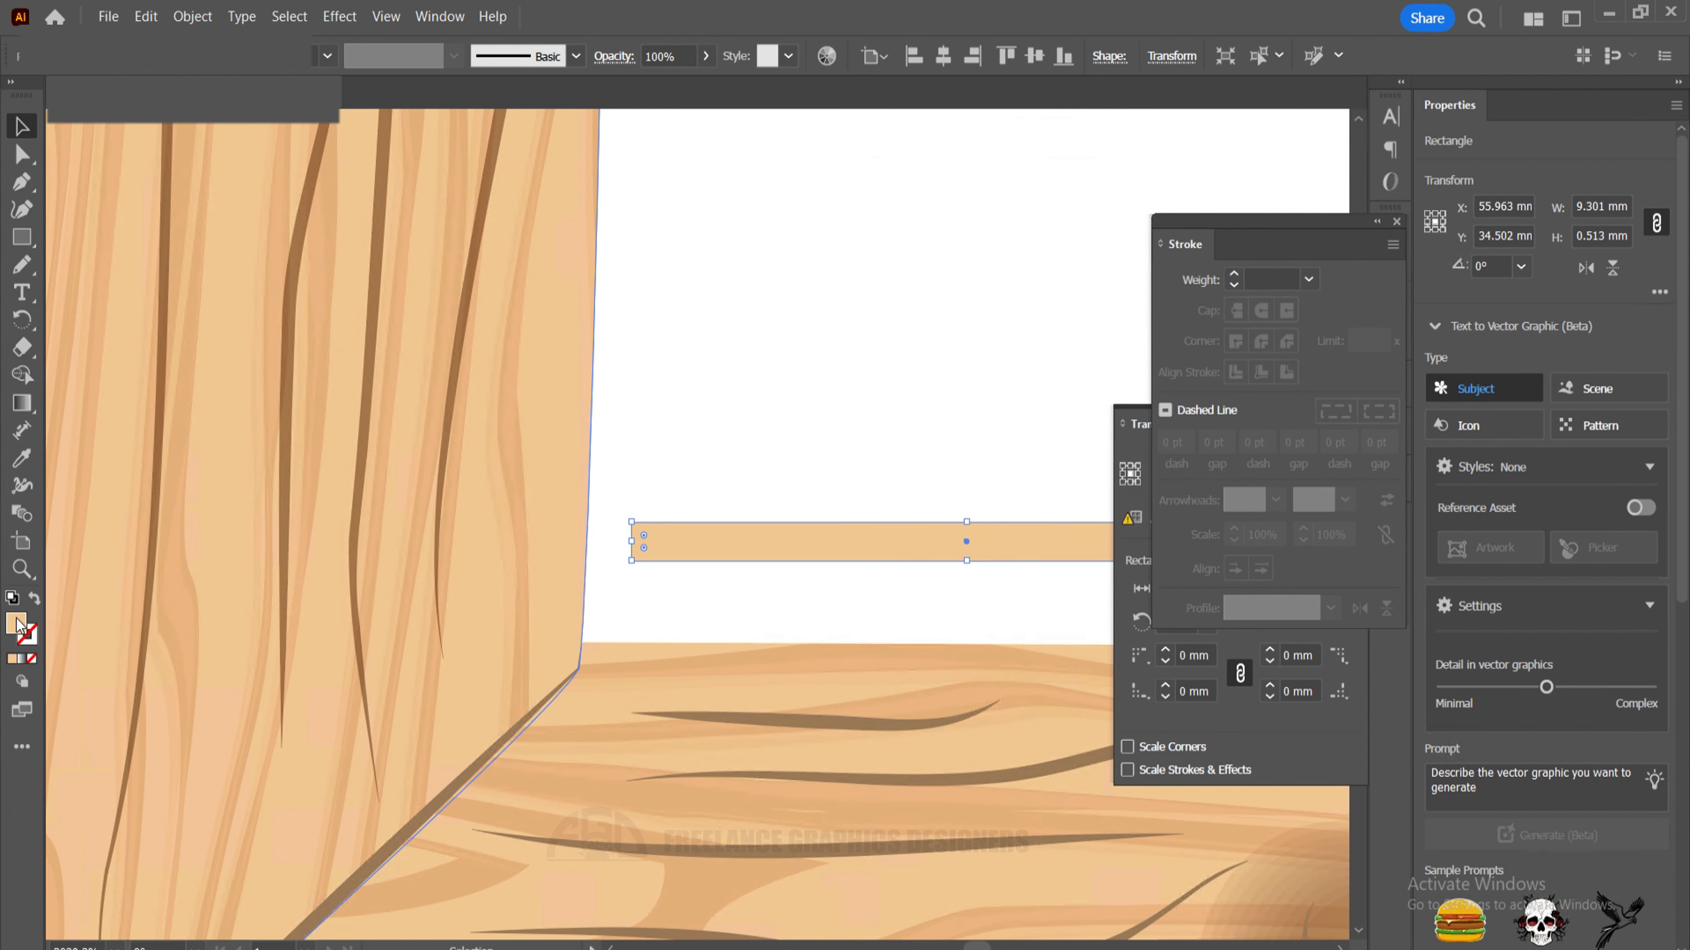
{"action": "double_click", "coordinate": [18, 625]}
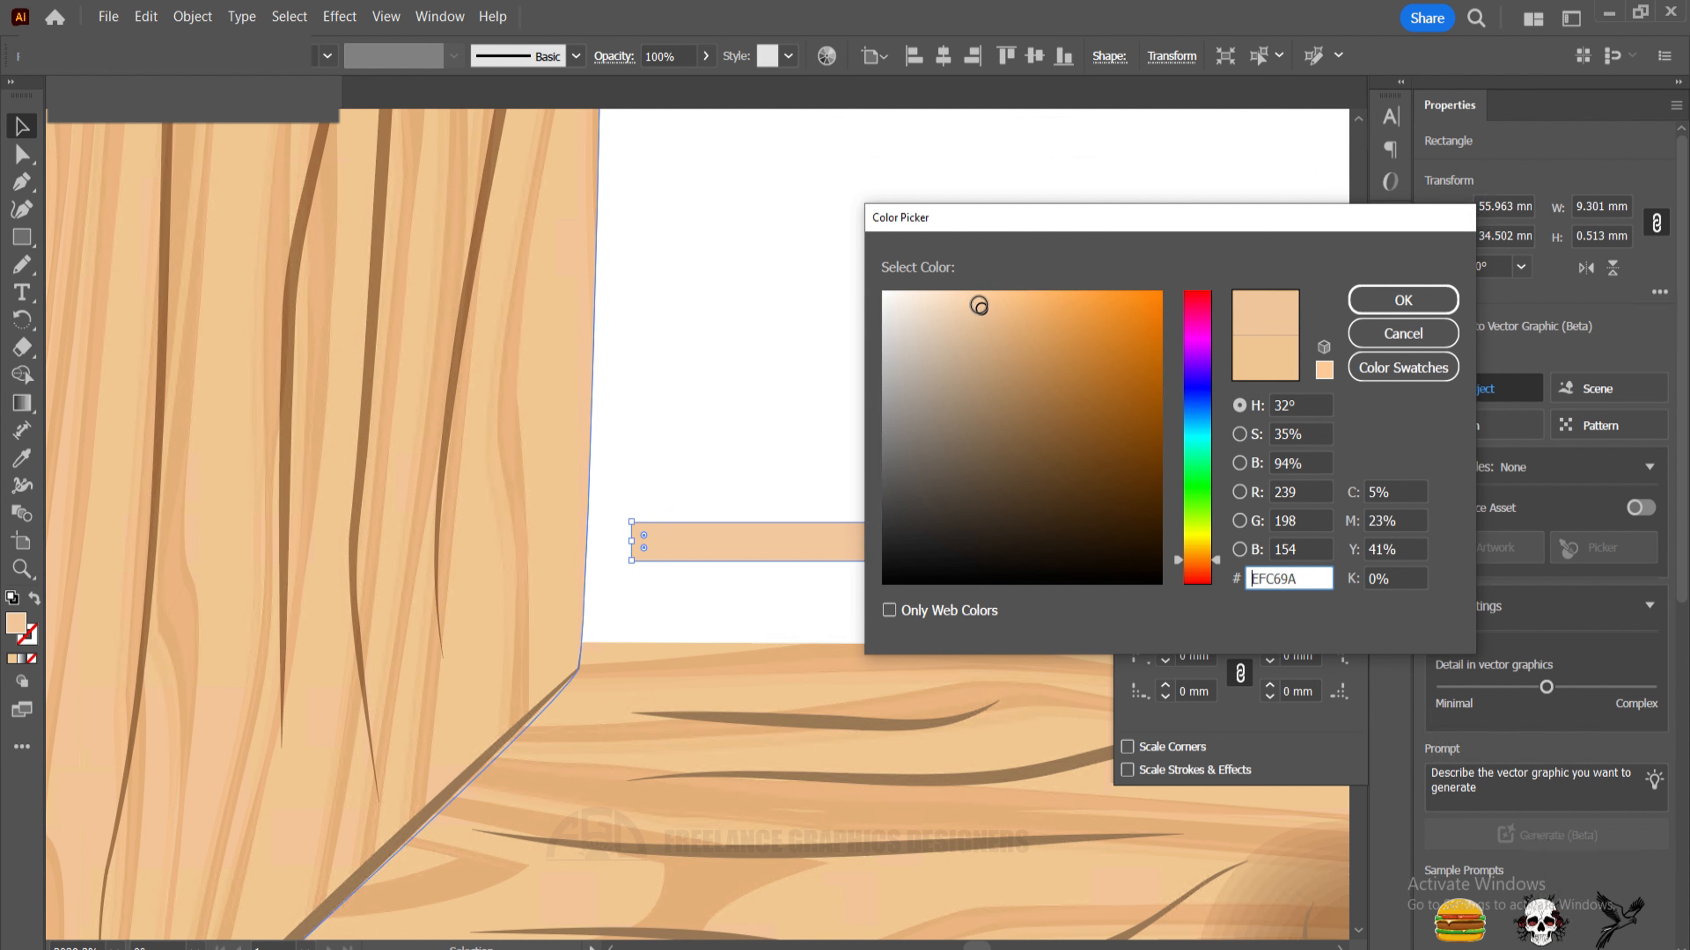
{"action": "left_click_drag", "start_coordinate": [979, 306], "coordinate": [958, 301]}
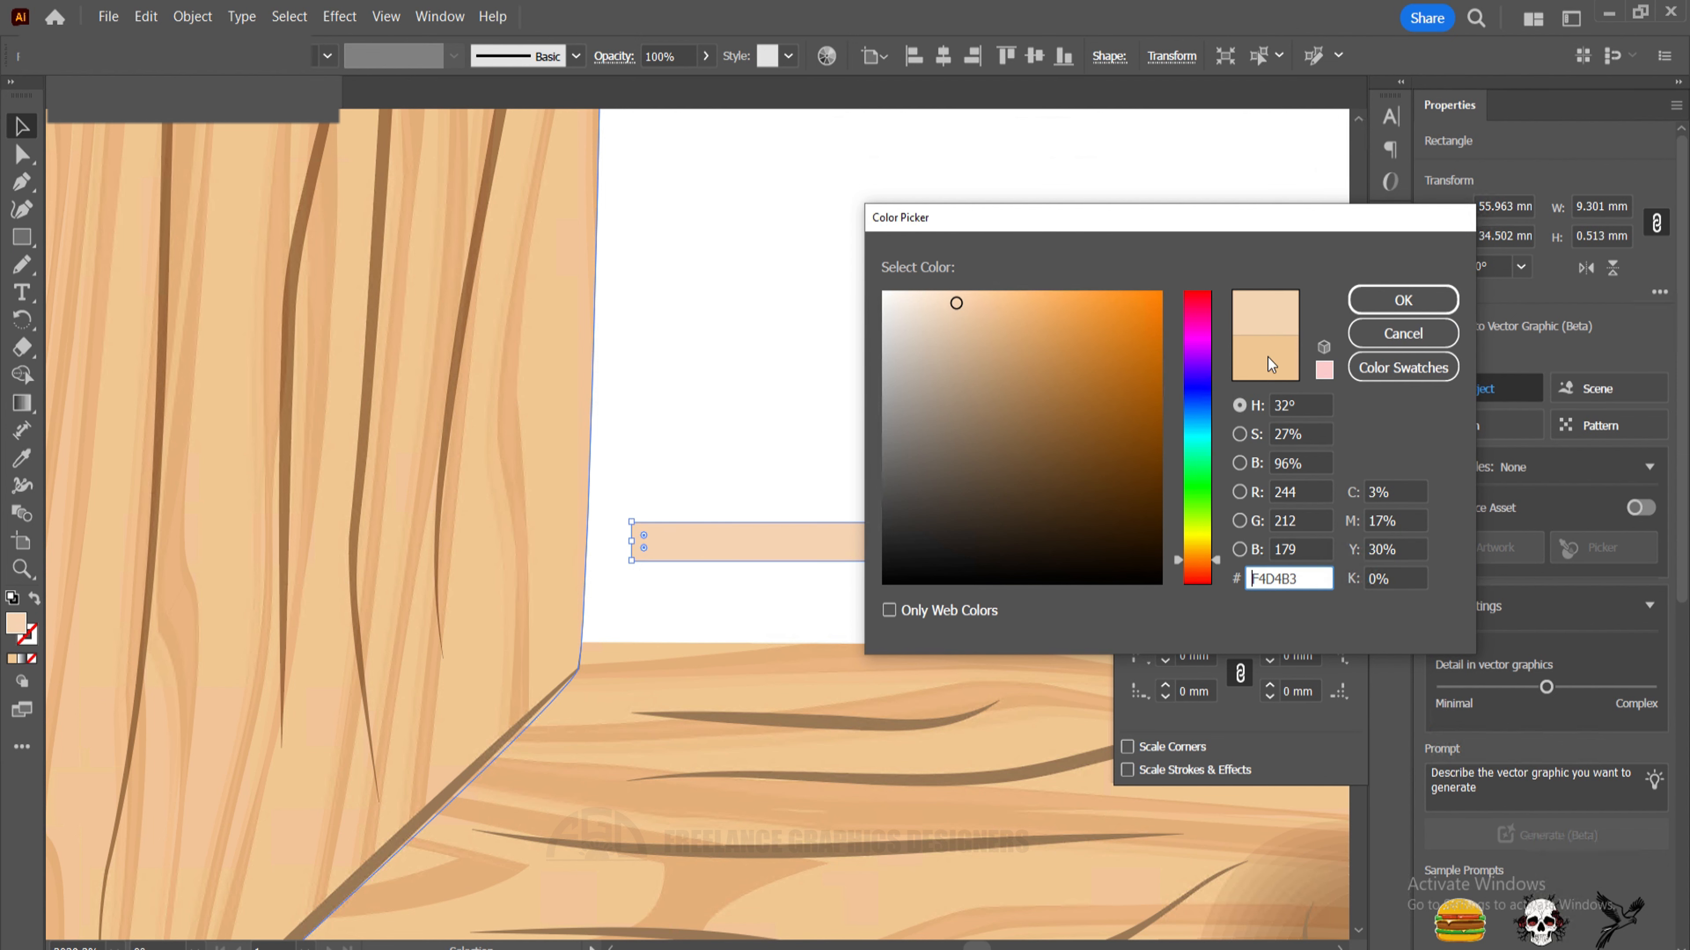
{"action": "left_click", "coordinate": [1397, 301]}
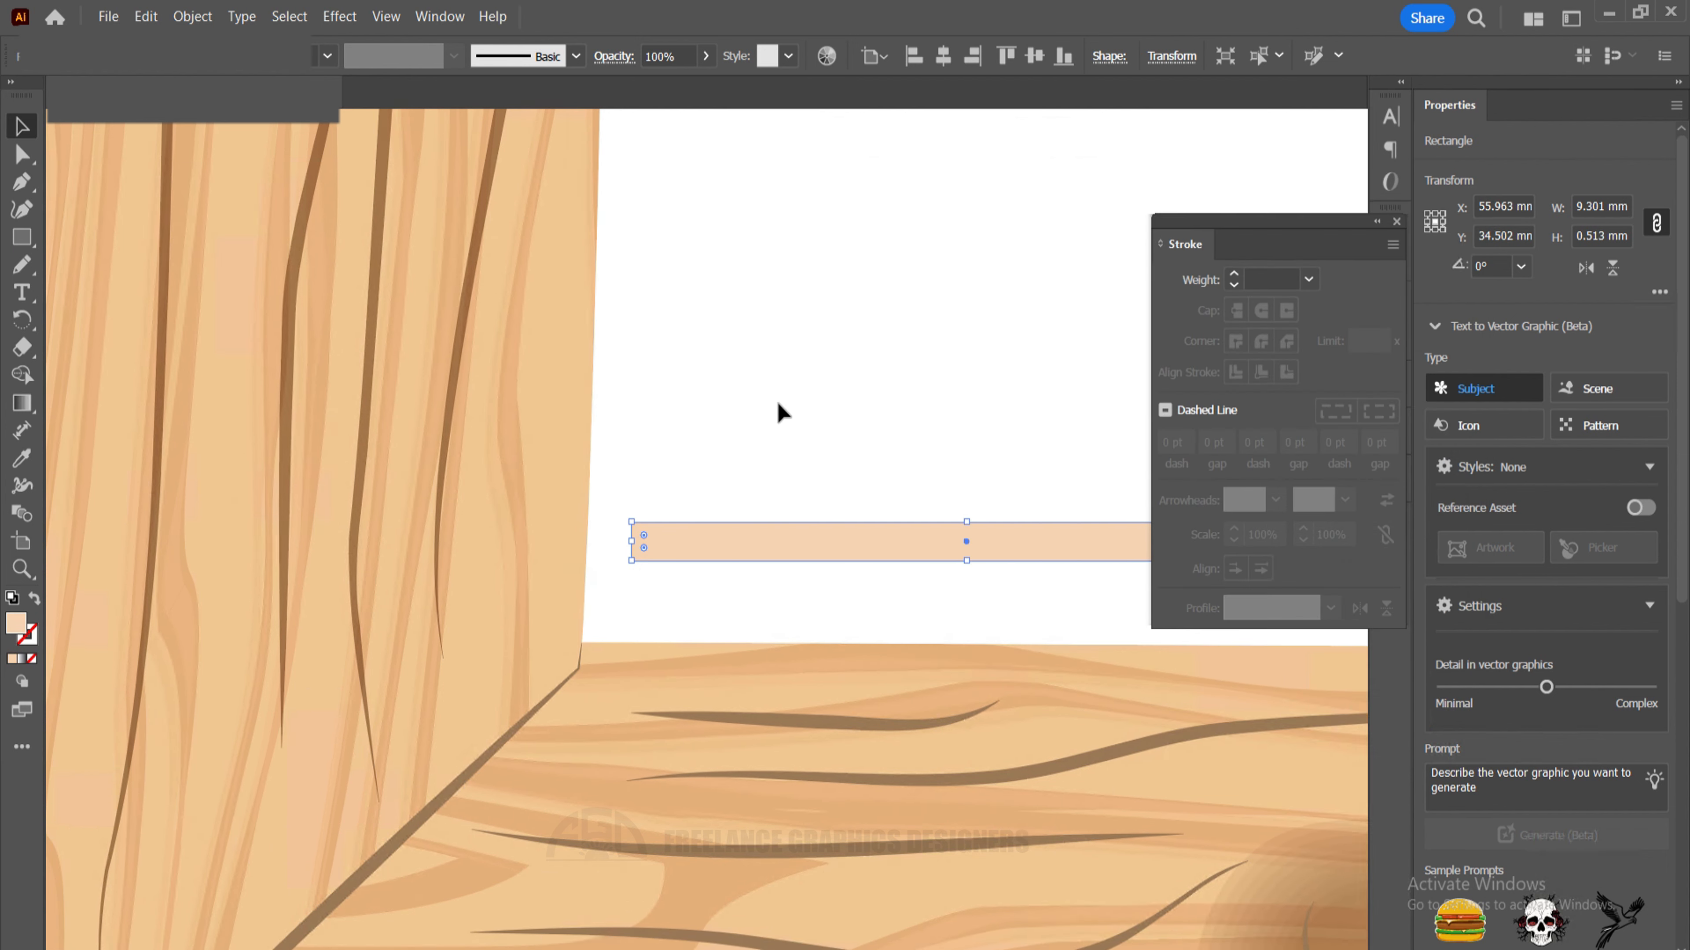
{"action": "key", "text": "Tab"}
Place the peach strip on the bottom board's inner edge and reshape its corners to span between the two mitre joints.
{"action": "scroll", "coordinate": [776, 399], "scroll_direction": "up", "scroll_amount": 1}
{"action": "left_click_drag", "start_coordinate": [864, 423], "coordinate": [777, 539]}
{"action": "key", "text": "a"}
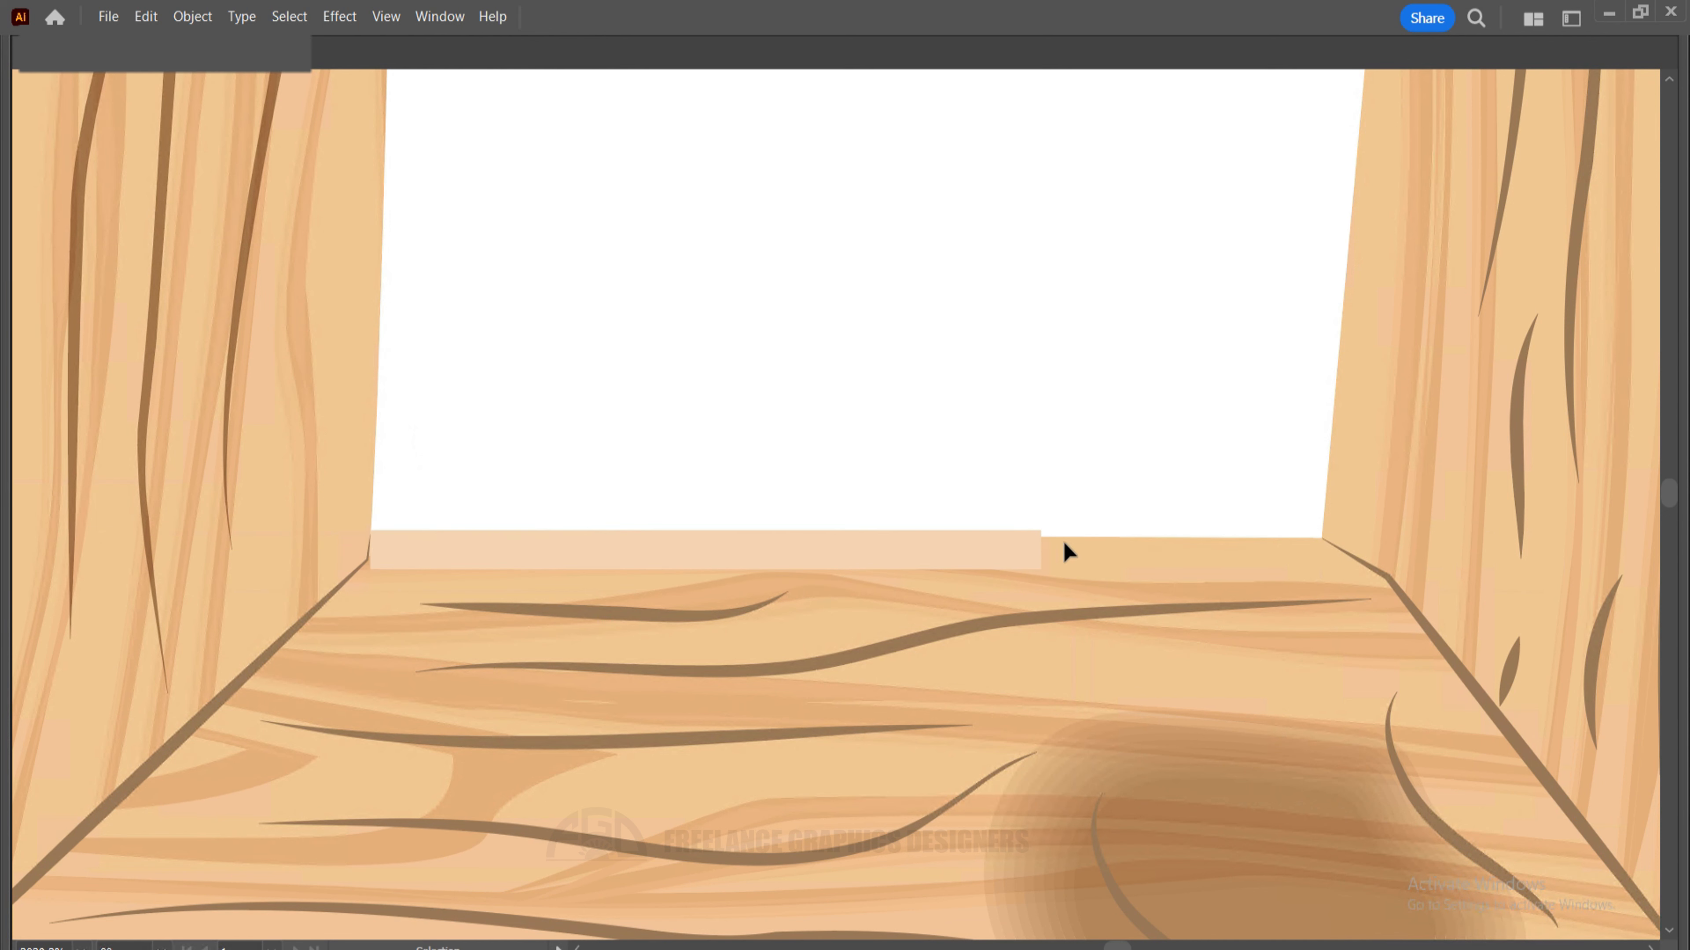
{"action": "left_click_drag", "start_coordinate": [1043, 535], "coordinate": [1321, 538]}
{"action": "left_click_drag", "start_coordinate": [1042, 570], "coordinate": [1392, 584]}
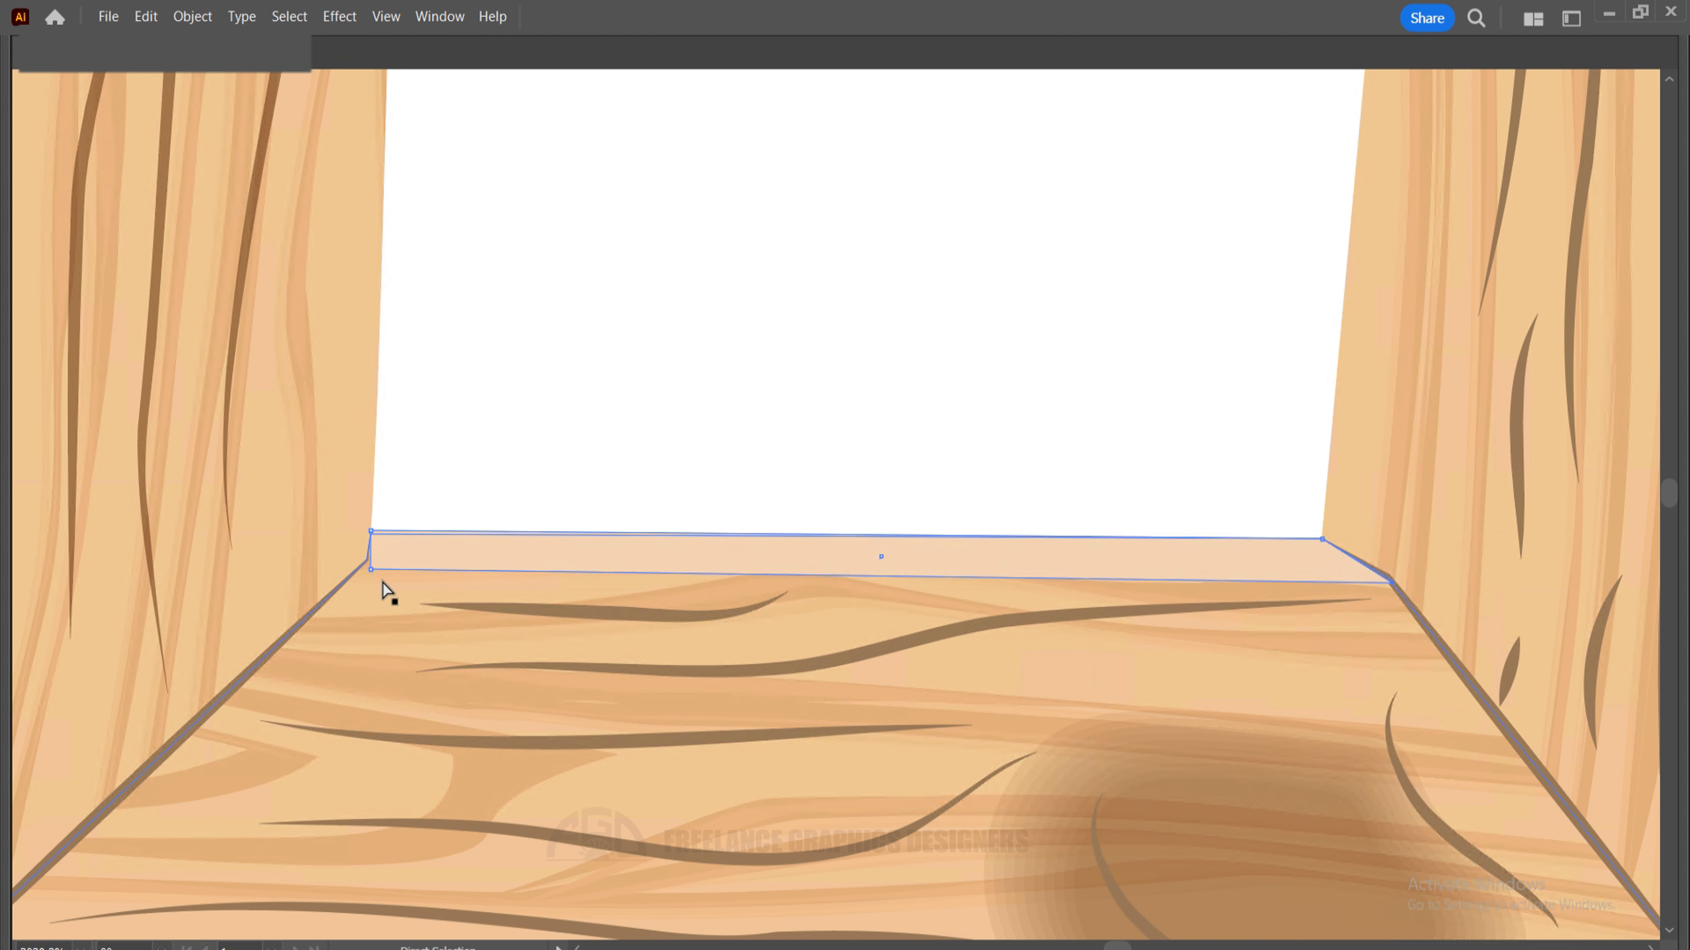
{"action": "left_click_drag", "start_coordinate": [371, 569], "coordinate": [363, 565]}
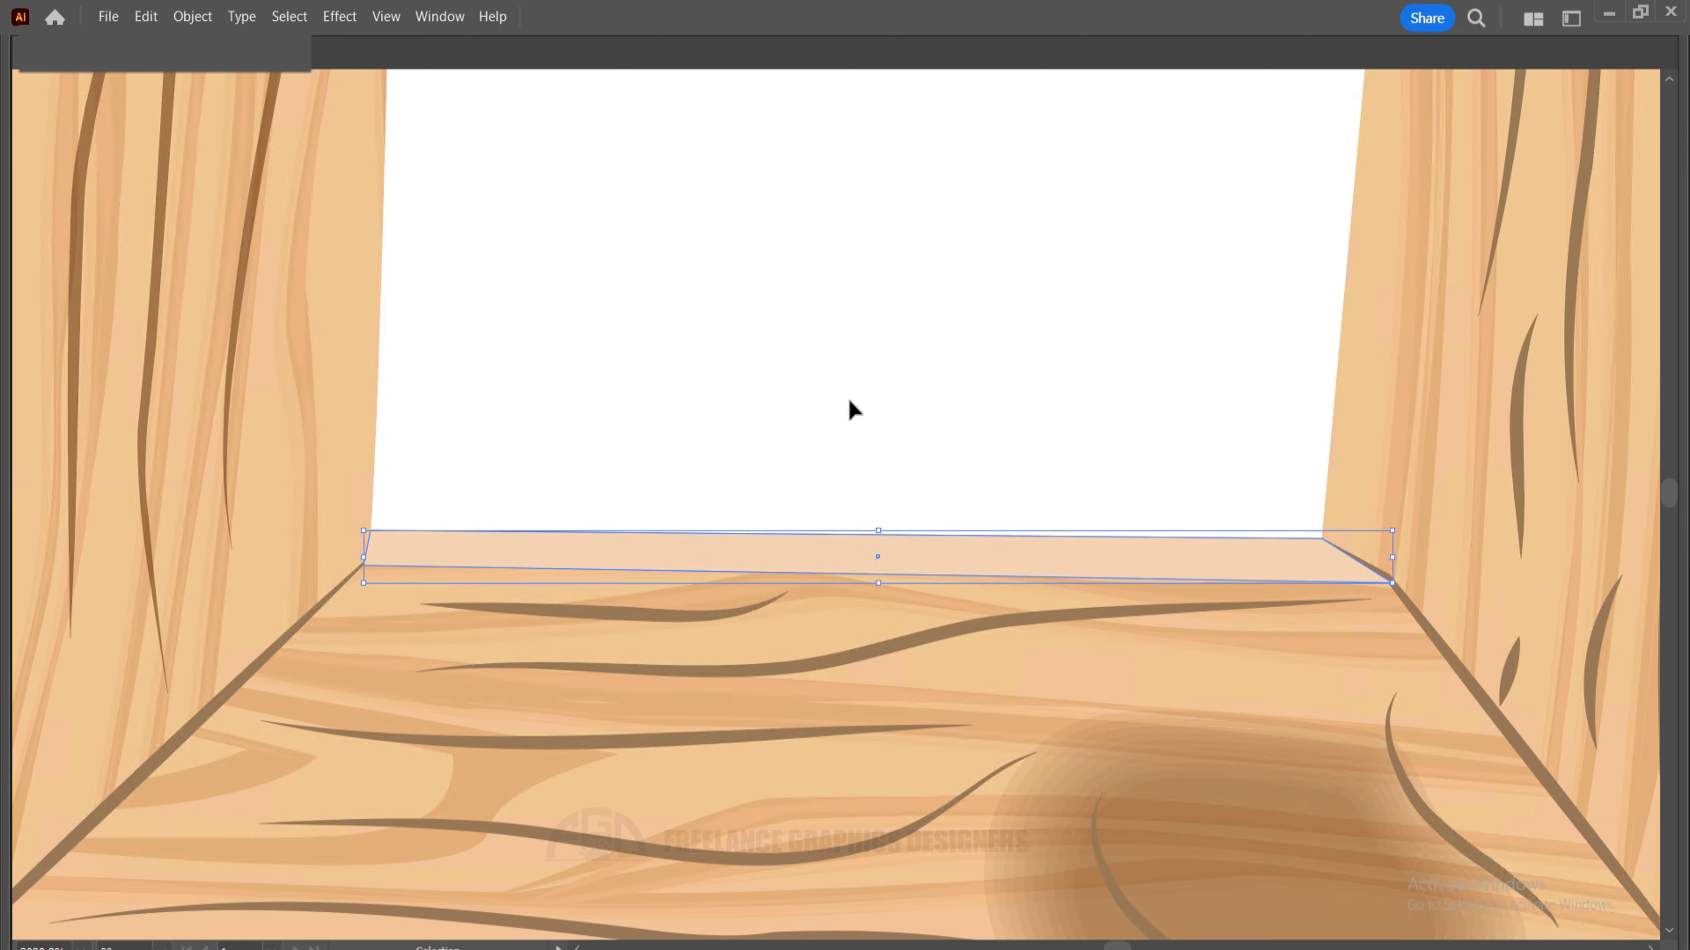
{"action": "key", "text": "ctrl+minus"}
{"action": "key", "text": "ctrl+minus"}
{"action": "key", "text": "ctrl+minus"}
{"action": "left_click_drag", "start_coordinate": [1139, 491], "coordinate": [790, 685]}
{"action": "key", "text": "v"}
{"action": "left_click", "coordinate": [1206, 647]}
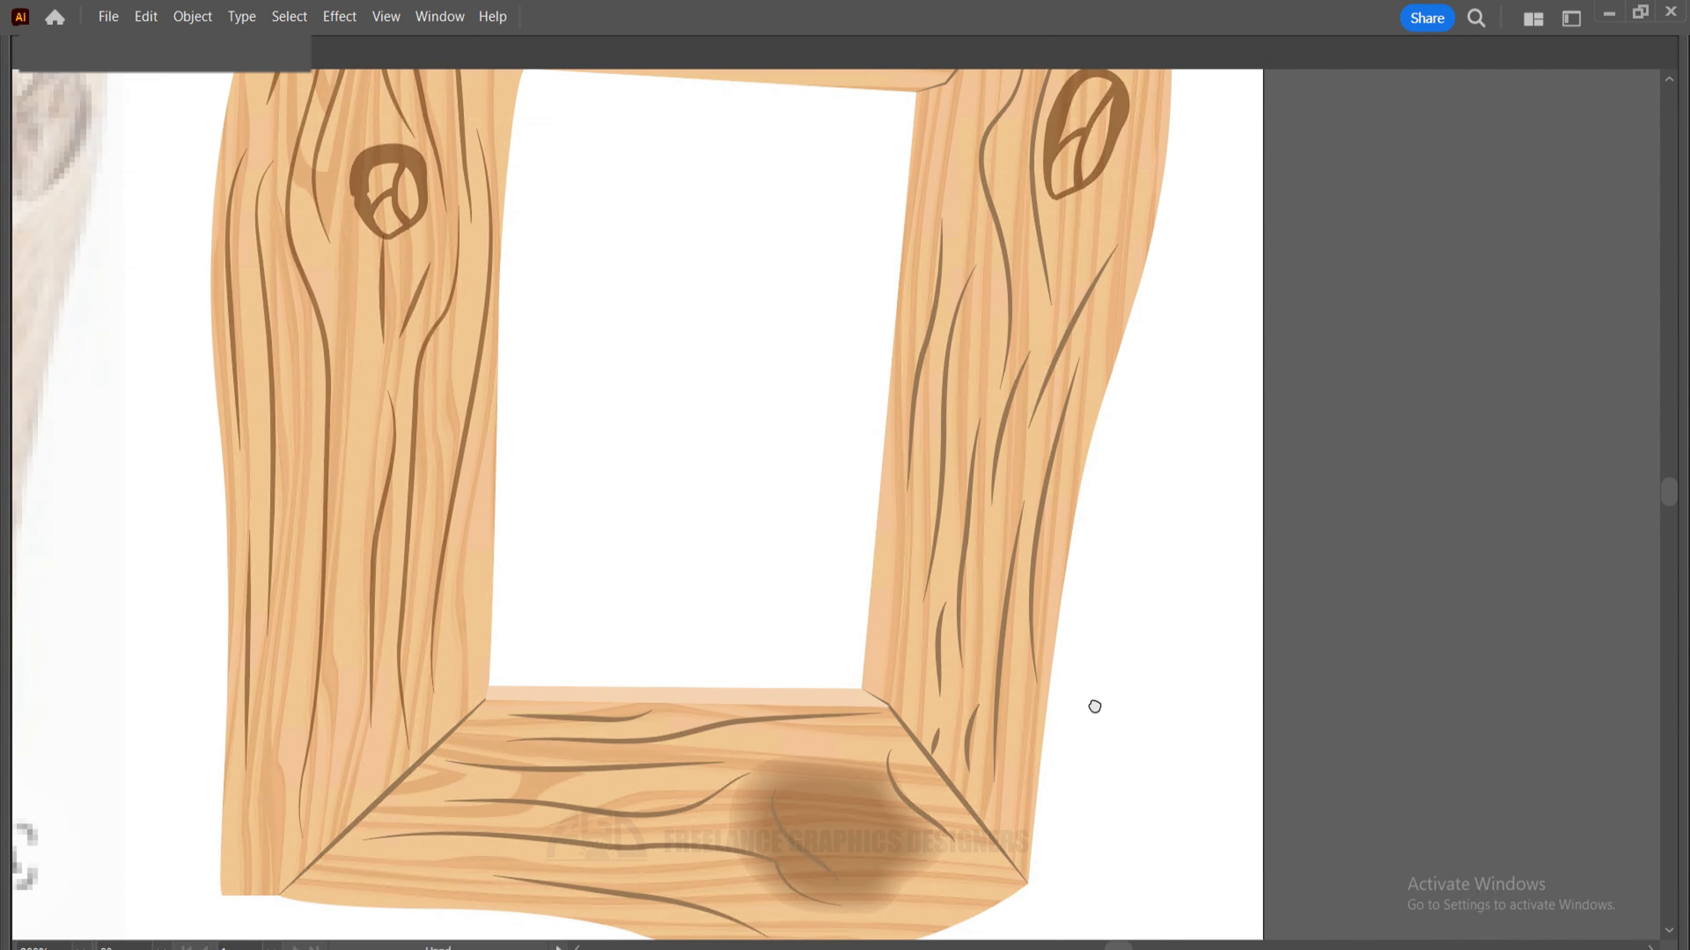
Shift the peach strip backward and forward in the stacking order to set it behind the bottom board's wood grain.
{"action": "left_click_drag", "start_coordinate": [1095, 706], "coordinate": [1119, 738]}
{"action": "left_click", "coordinate": [806, 733]}
{"action": "key", "text": "shift+F8"}
{"action": "key", "text": "Tab"}
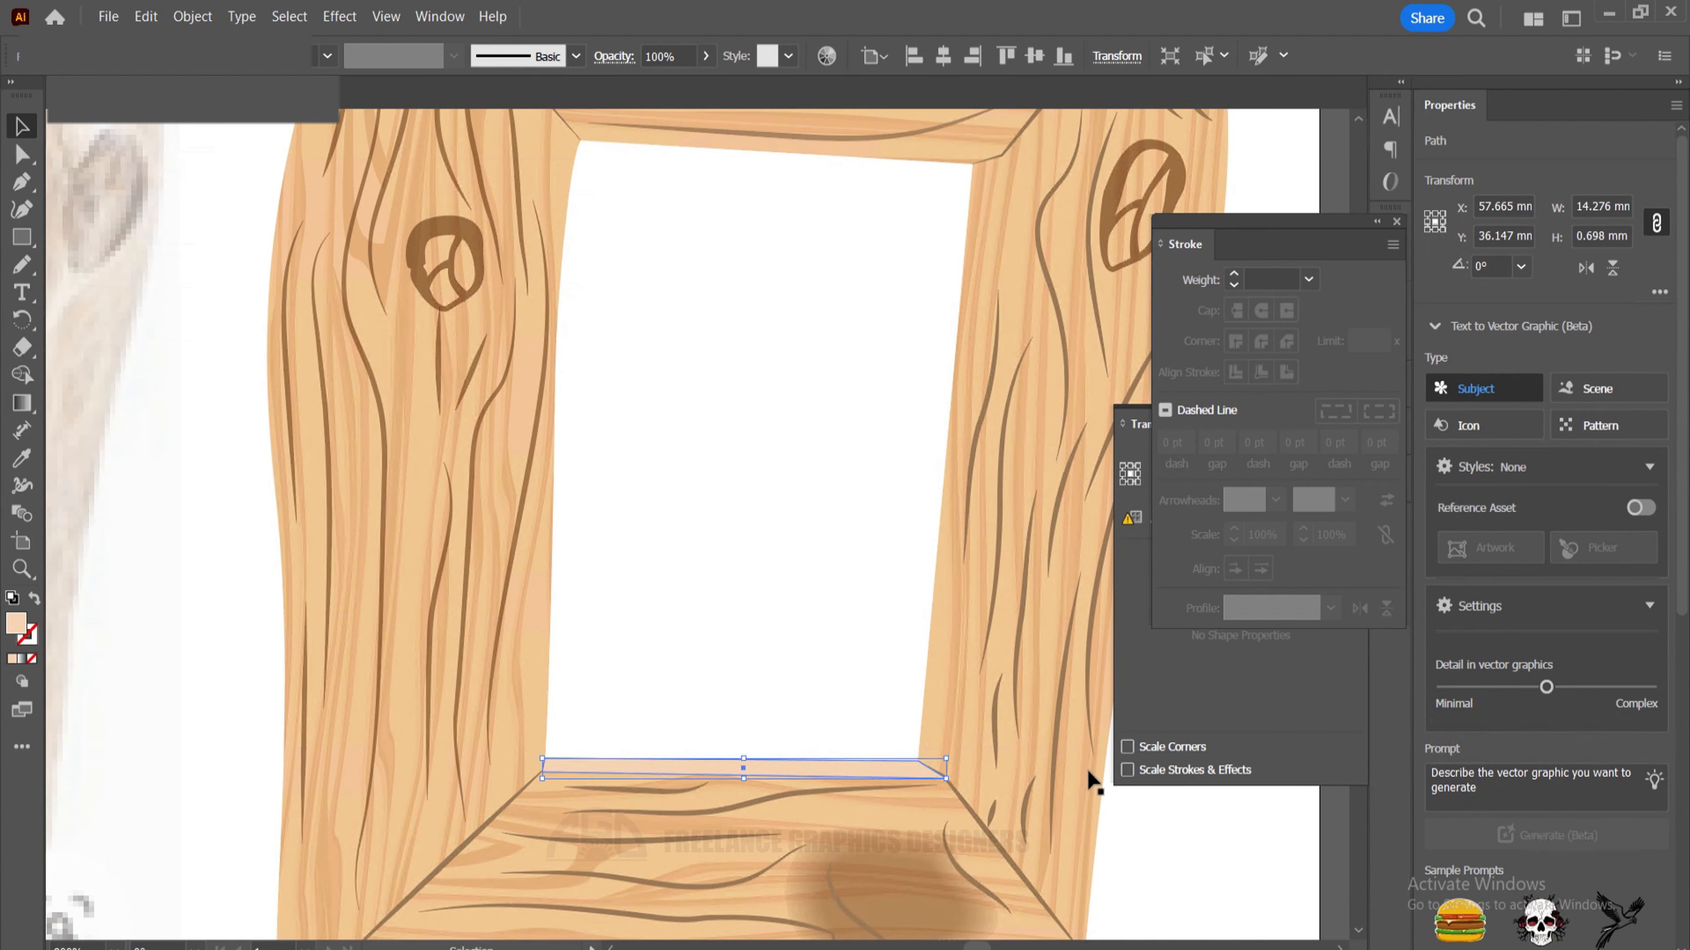
{"action": "key", "text": "a"}
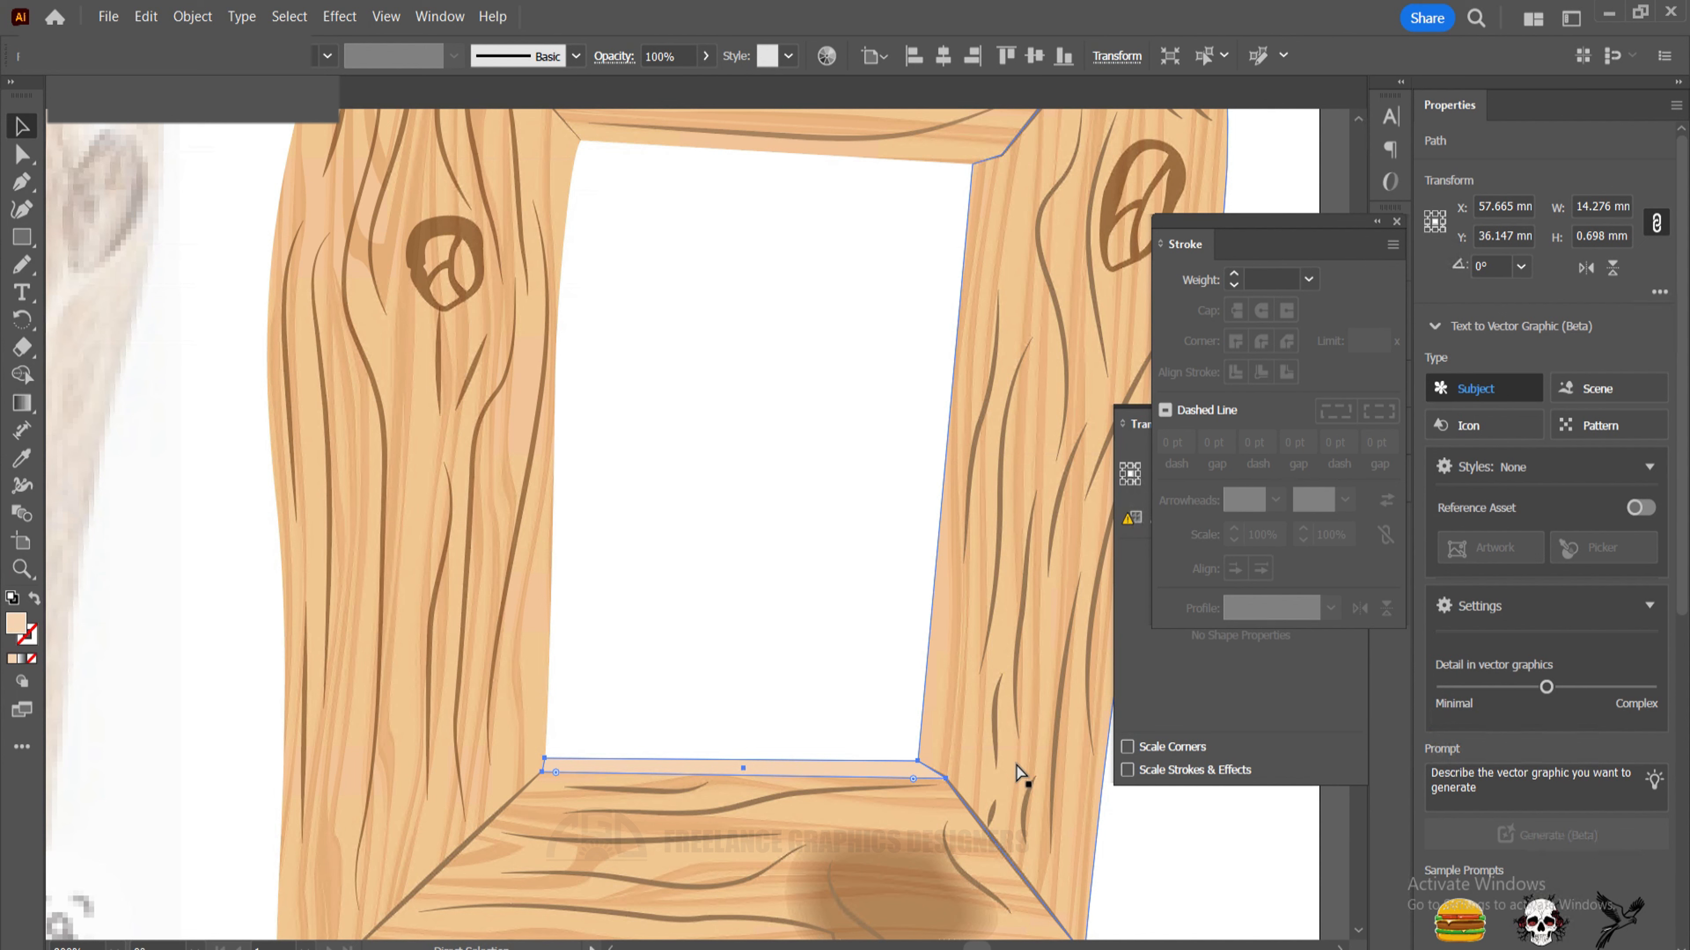
{"action": "key", "text": "ctrl+["}
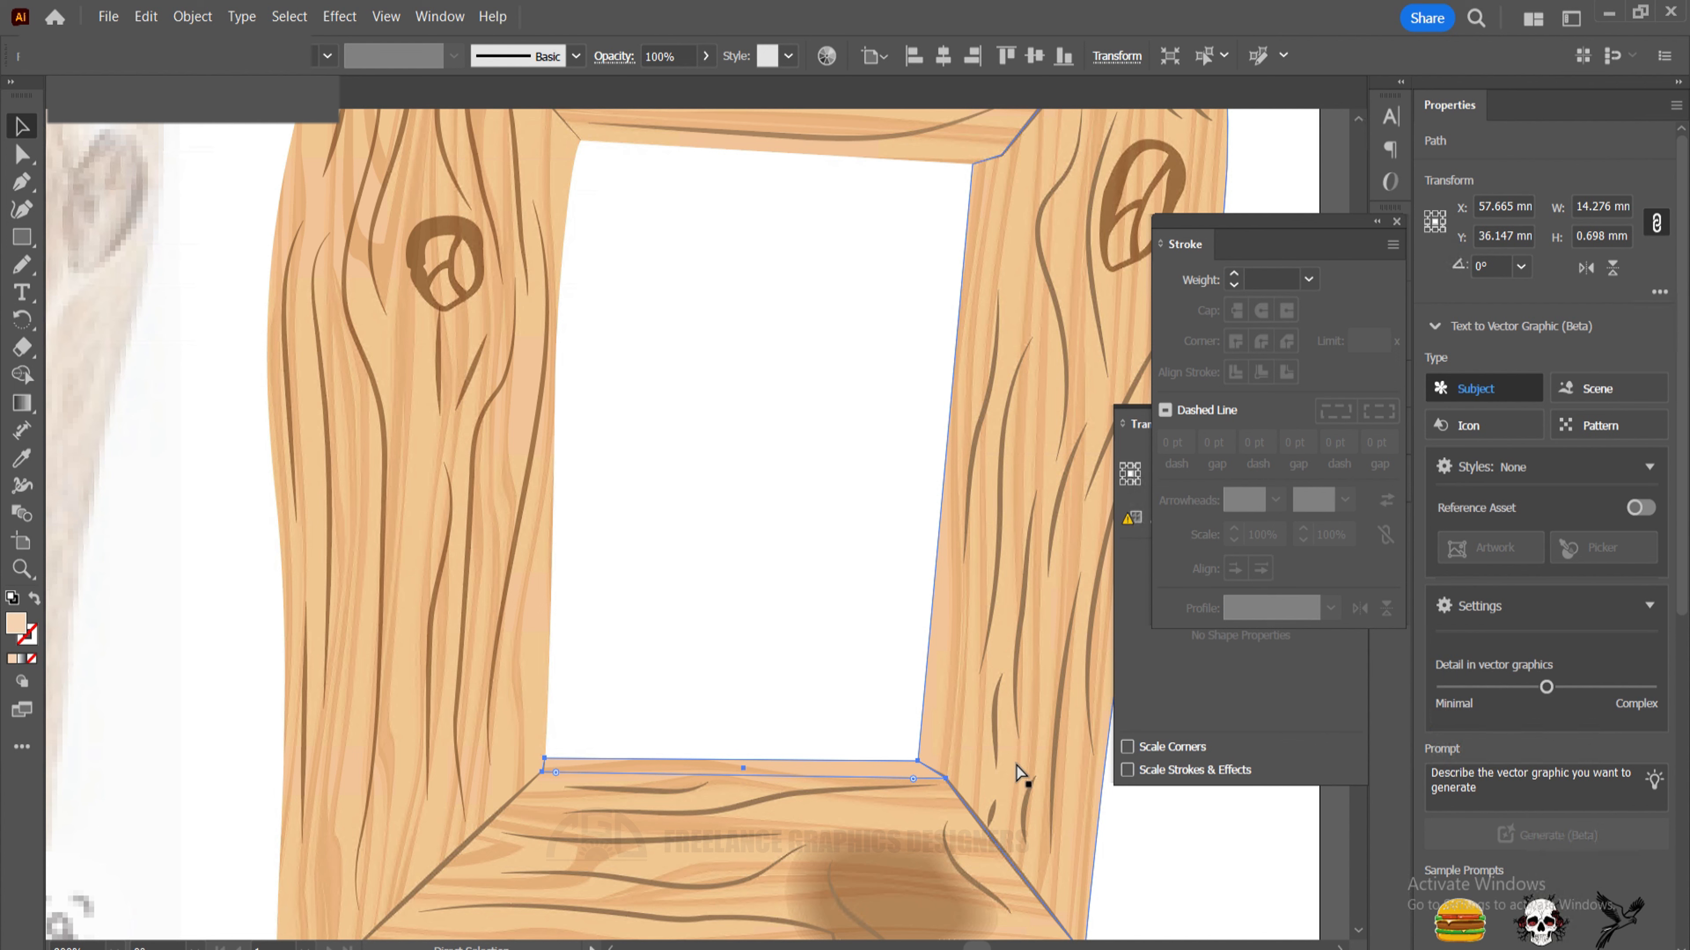
{"action": "key", "text": "ctrl+]"}
{"action": "key", "text": "ctrl+]"}
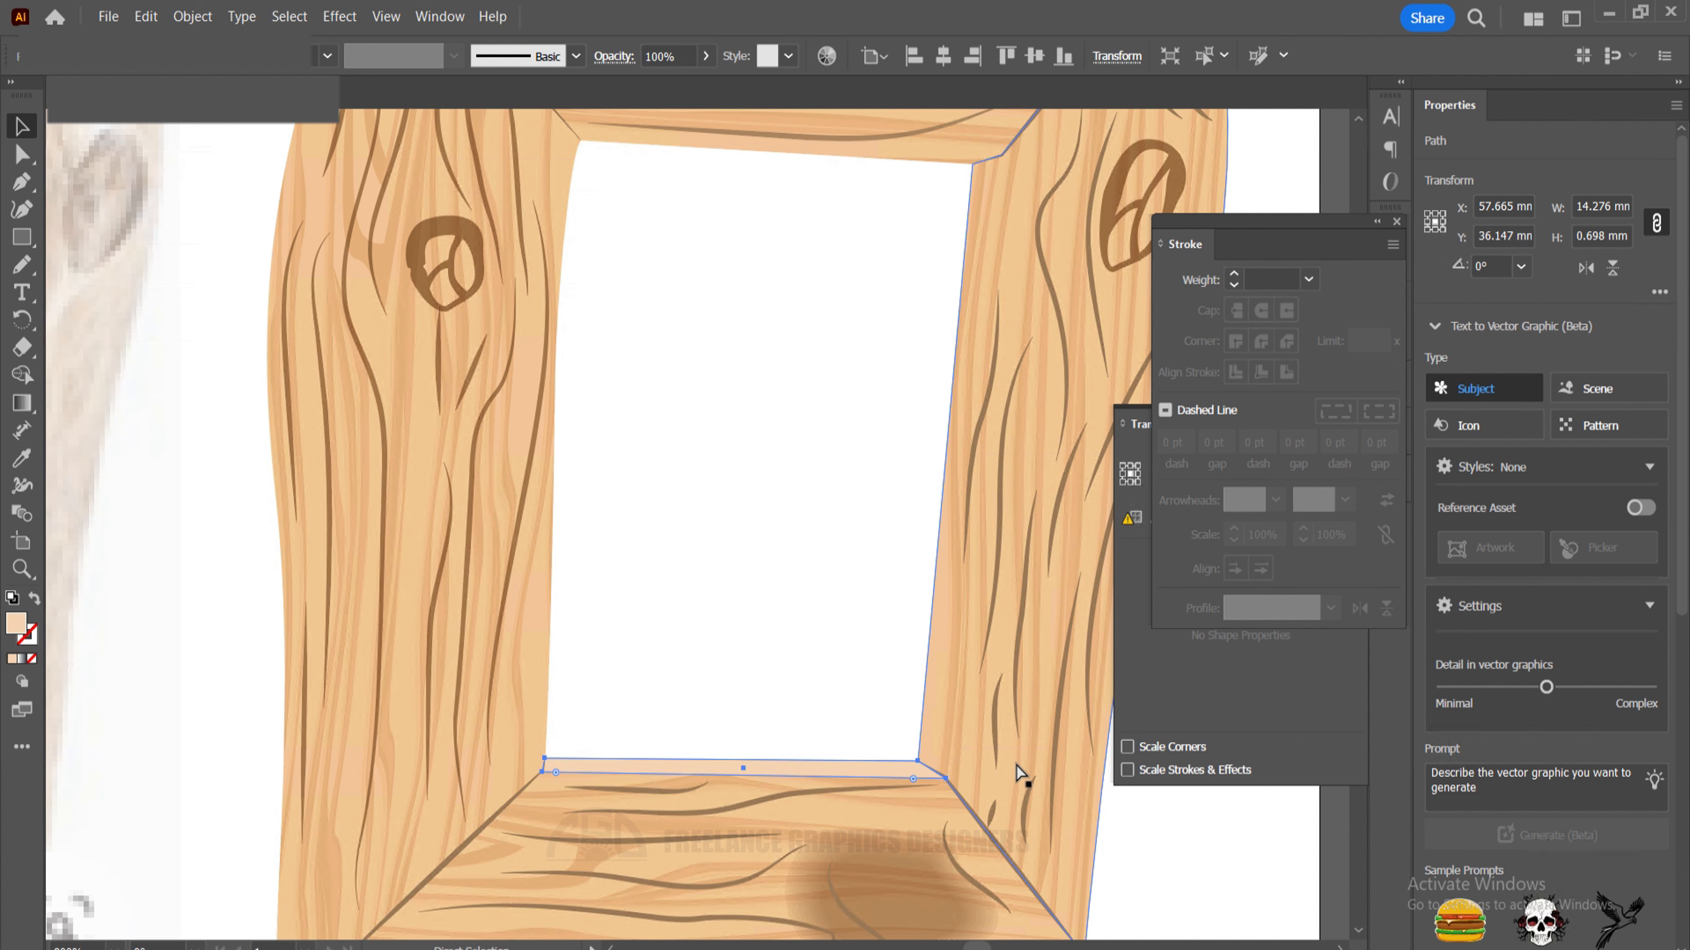
{"action": "key", "text": "ctrl+["}
{"action": "key", "text": "ctrl+["}
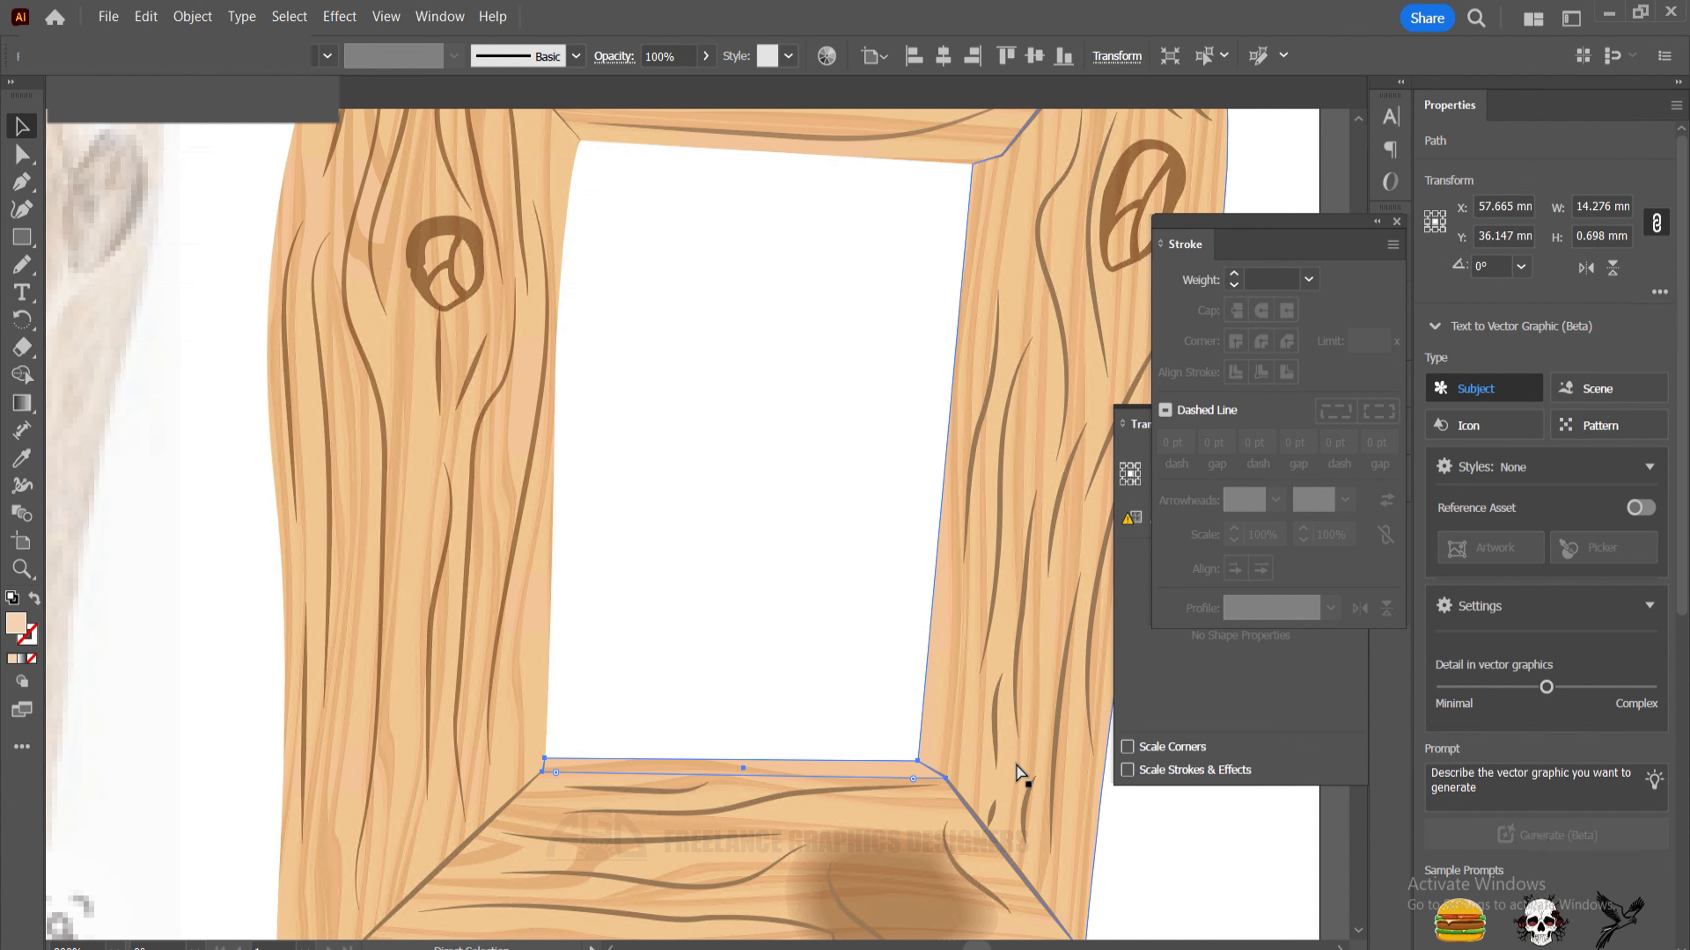
{"action": "key", "text": "ctrl+]"}
{"action": "left_click", "coordinate": [655, 642]}
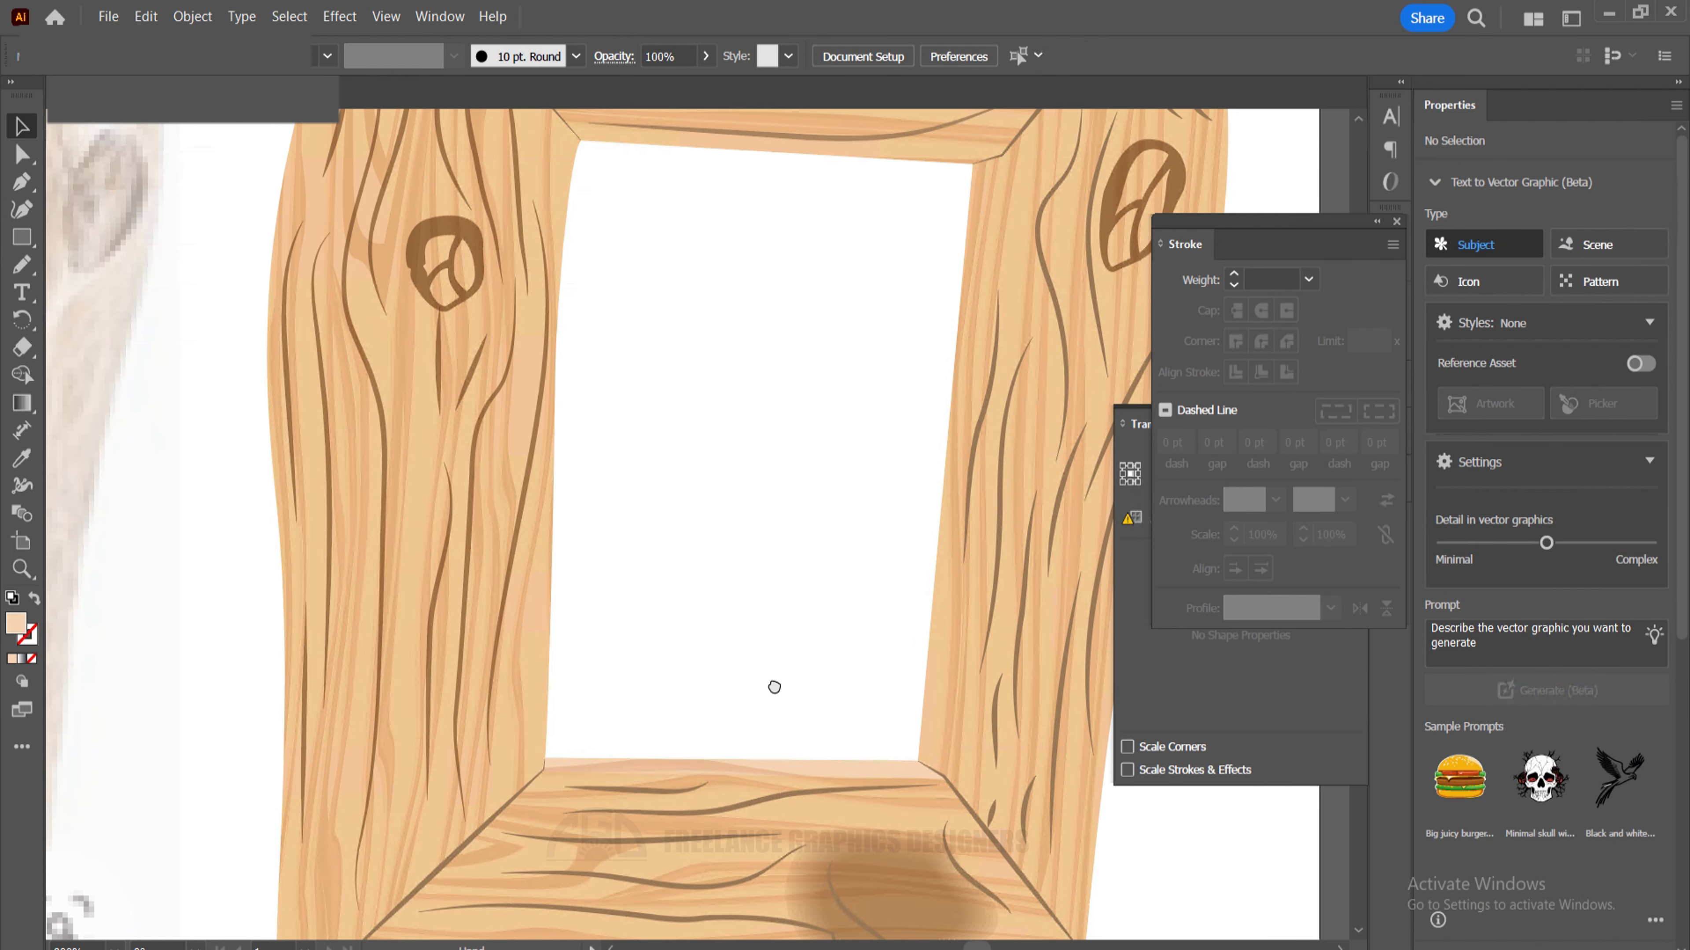
Try the Screen blending mode with 50% opacity on the peach strip.
{"action": "left_click_drag", "start_coordinate": [774, 686], "coordinate": [670, 614]}
{"action": "left_click", "coordinate": [790, 679]}
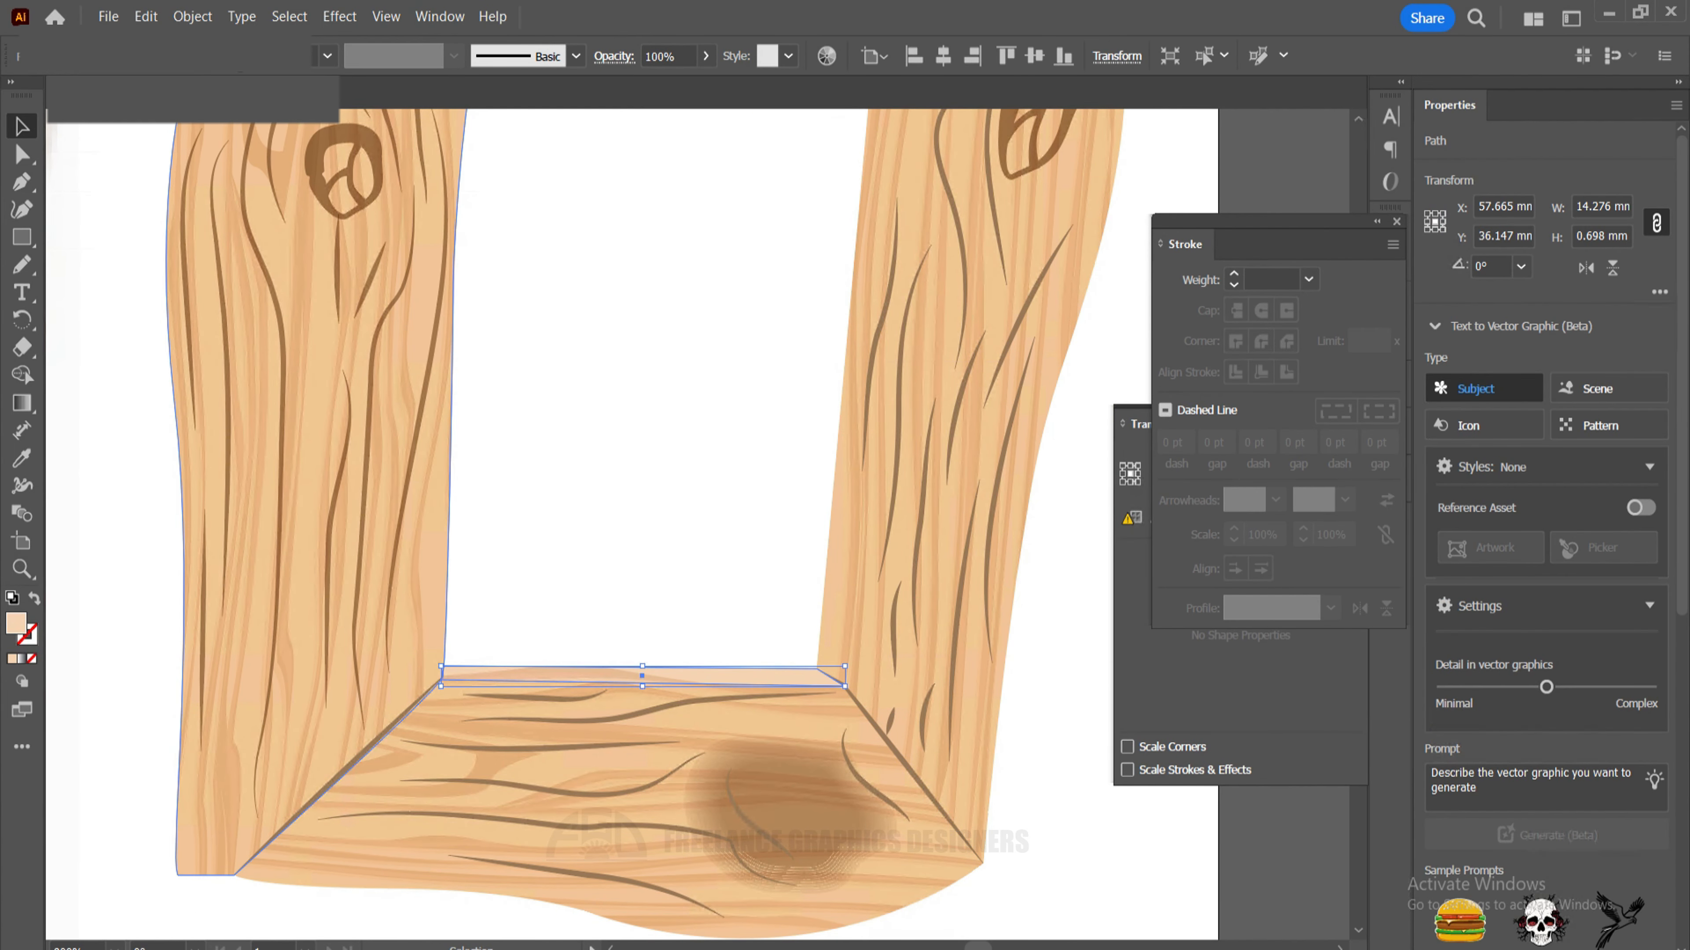
{"action": "left_click", "coordinate": [614, 55]}
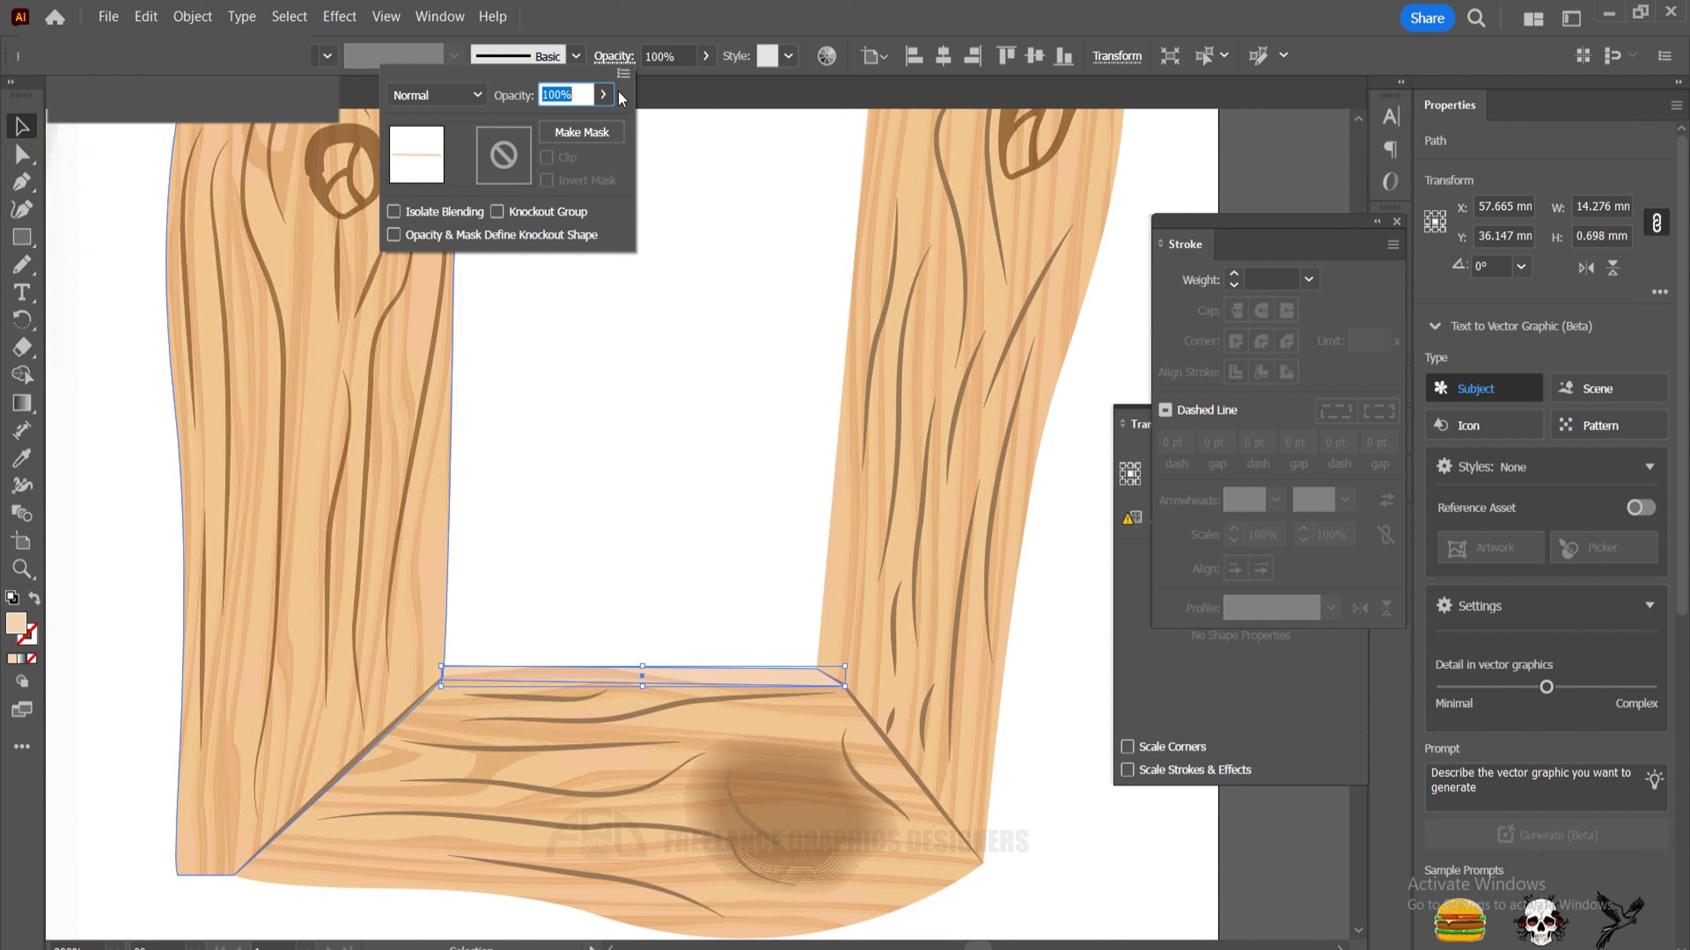
{"action": "left_click", "coordinate": [459, 98]}
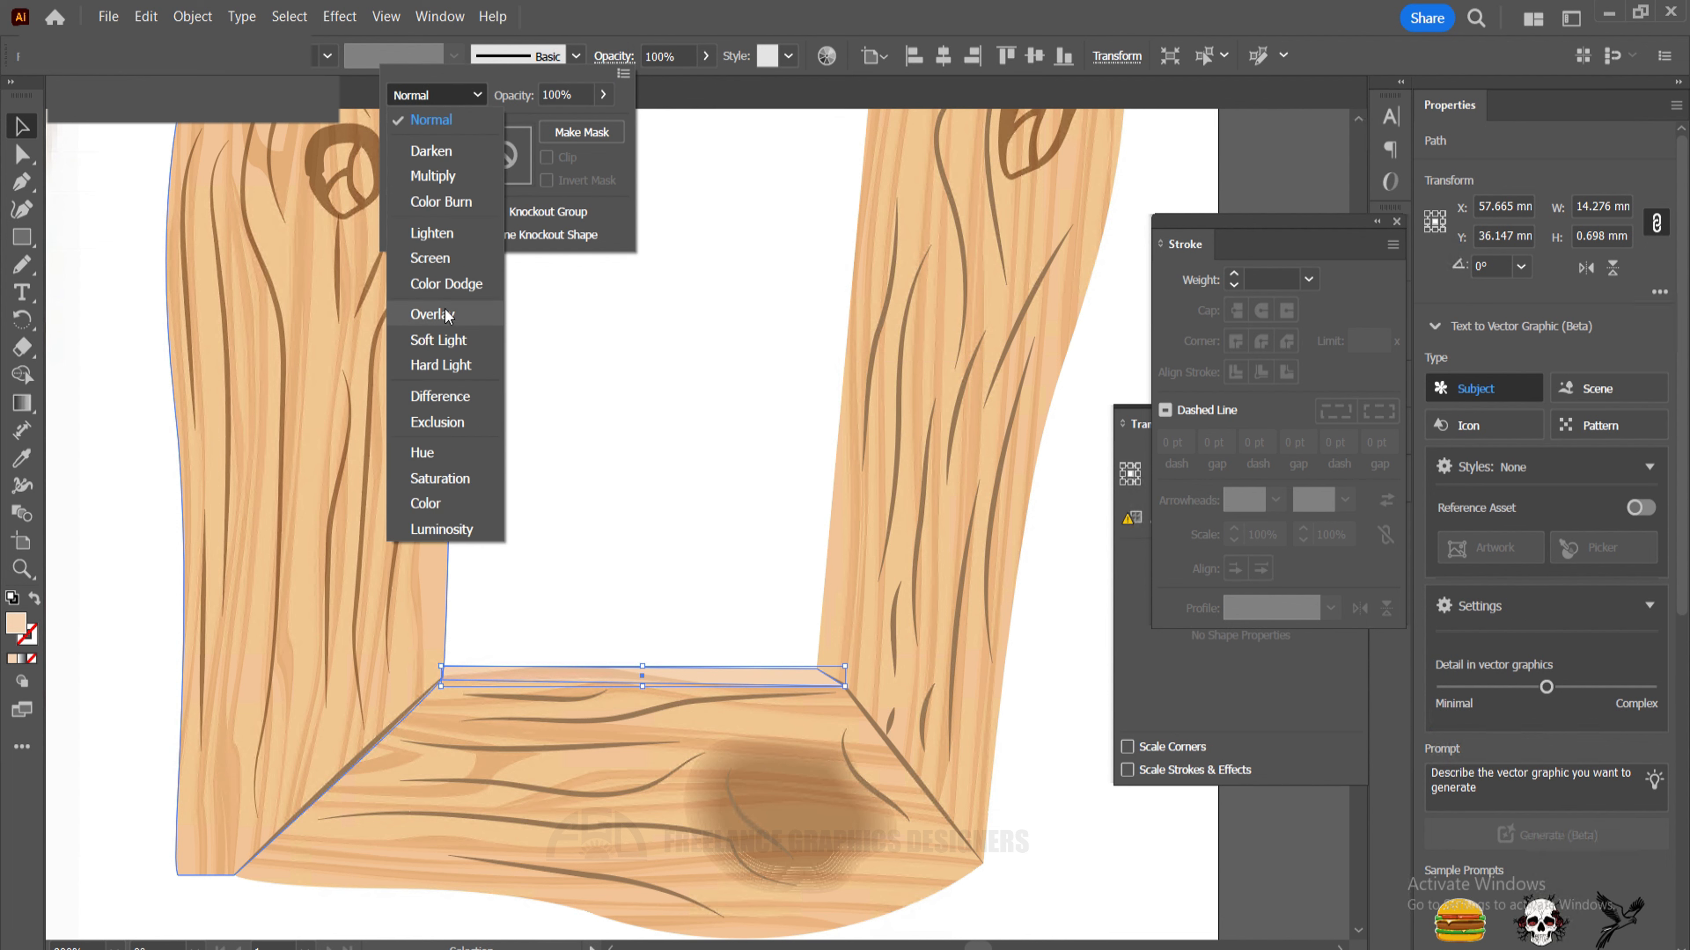
{"action": "left_click", "coordinate": [444, 260]}
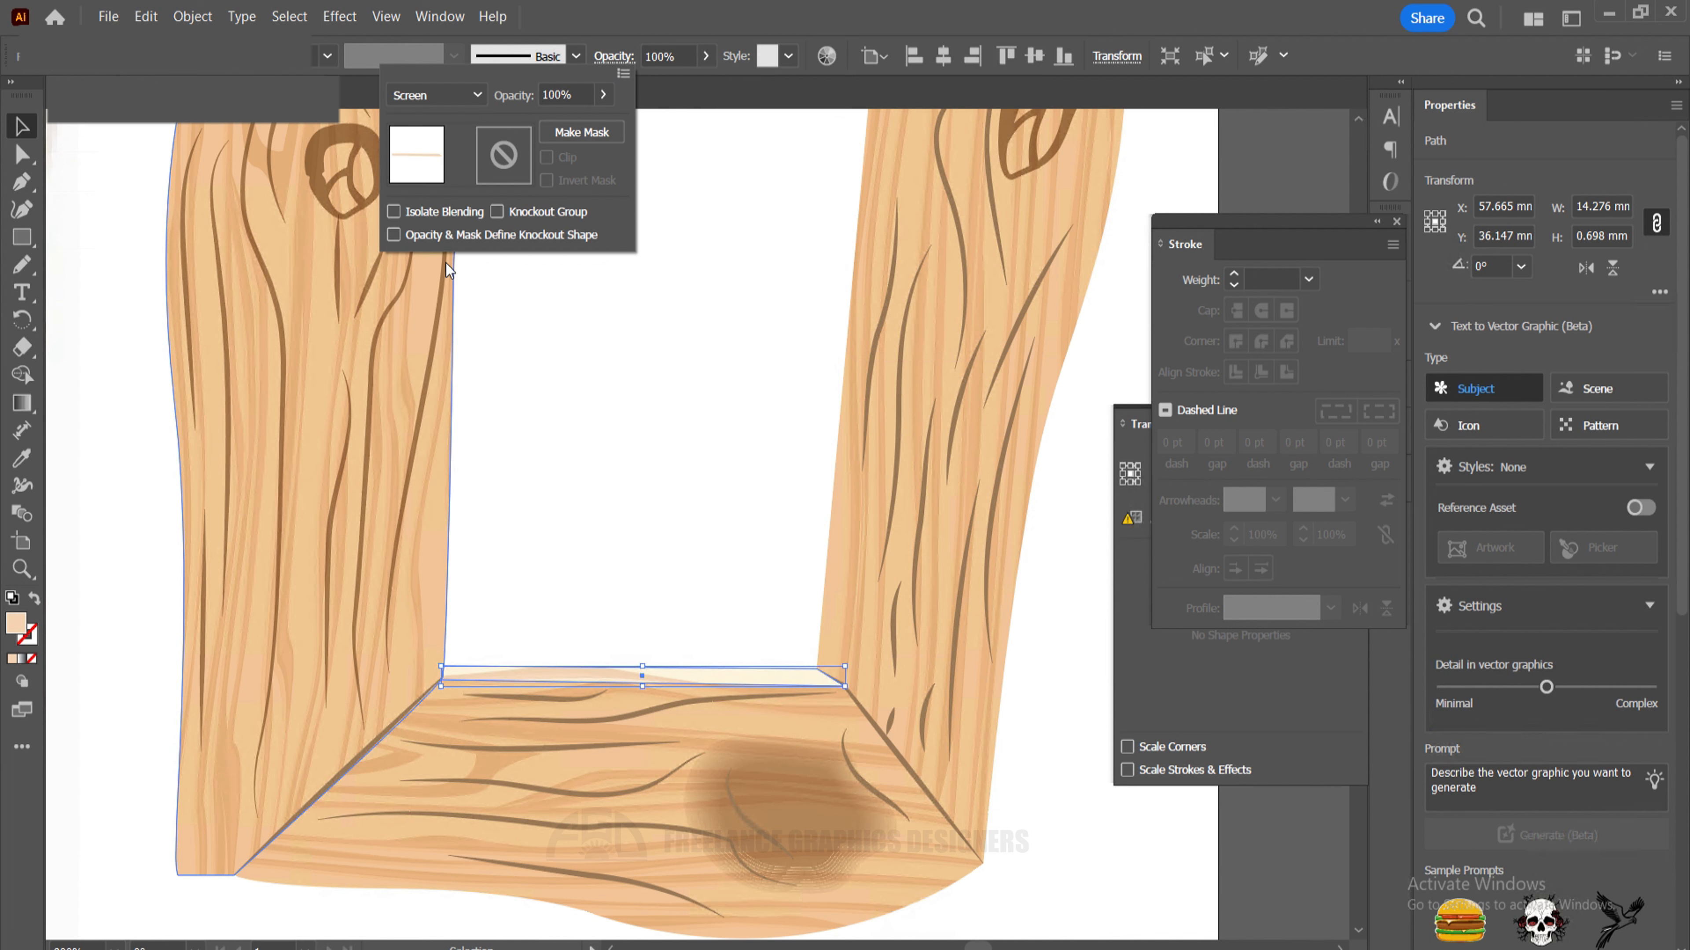
{"action": "left_click", "coordinate": [583, 92]}
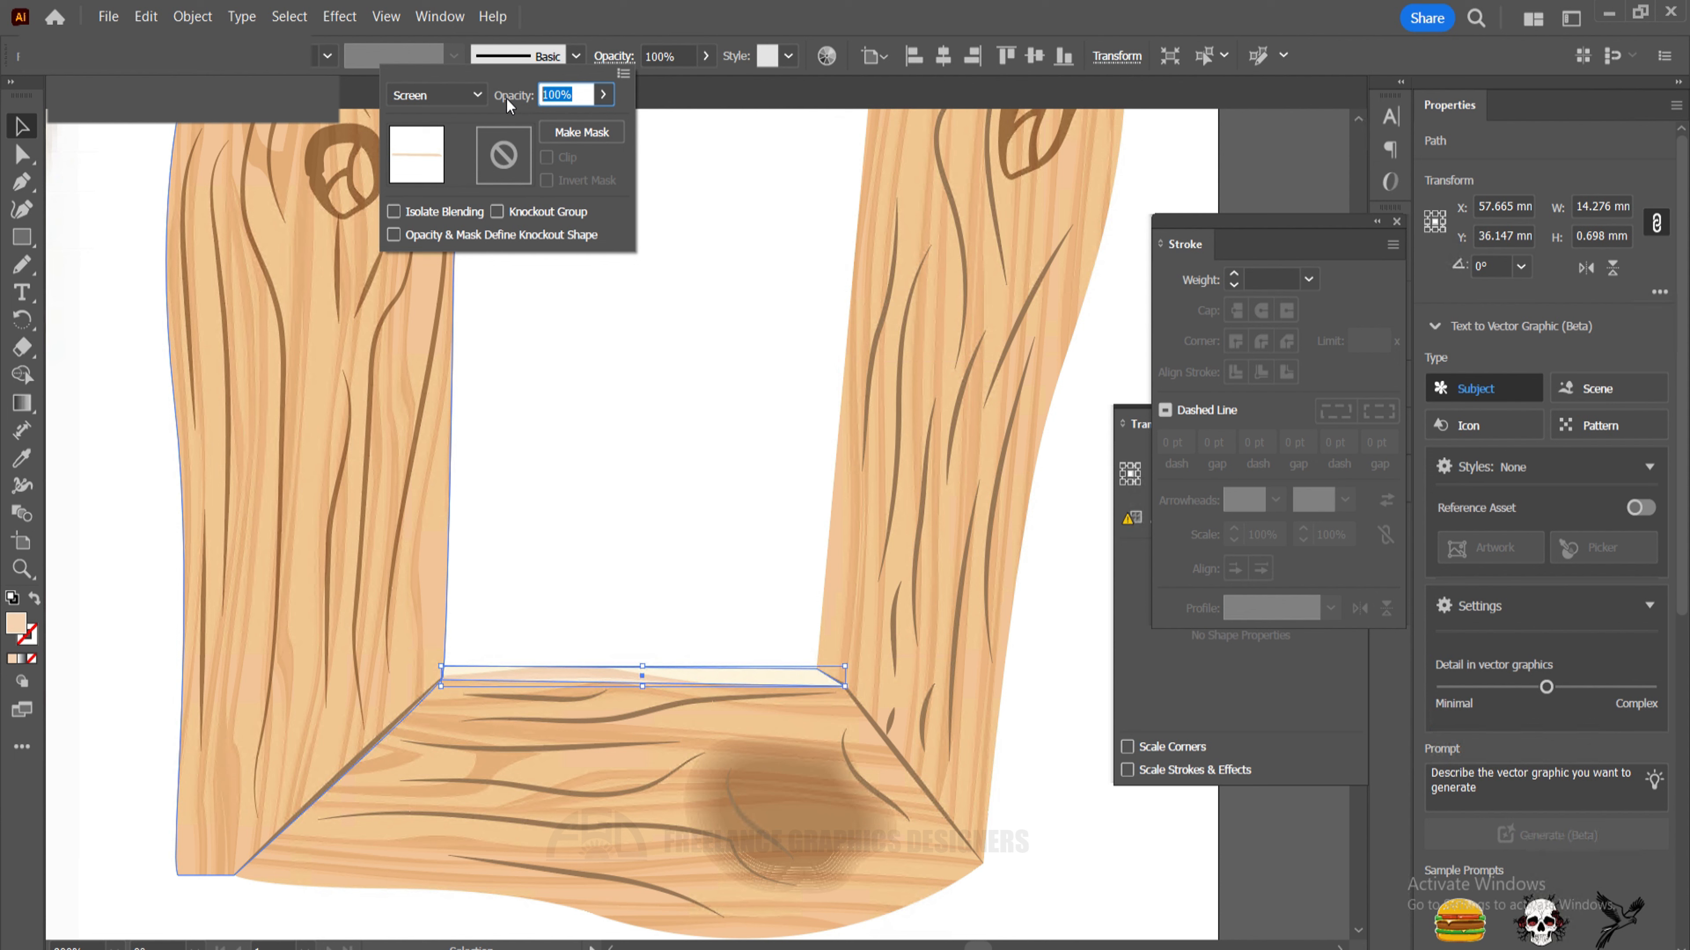
{"action": "type", "text": "50"}
{"action": "key", "text": "Return"}
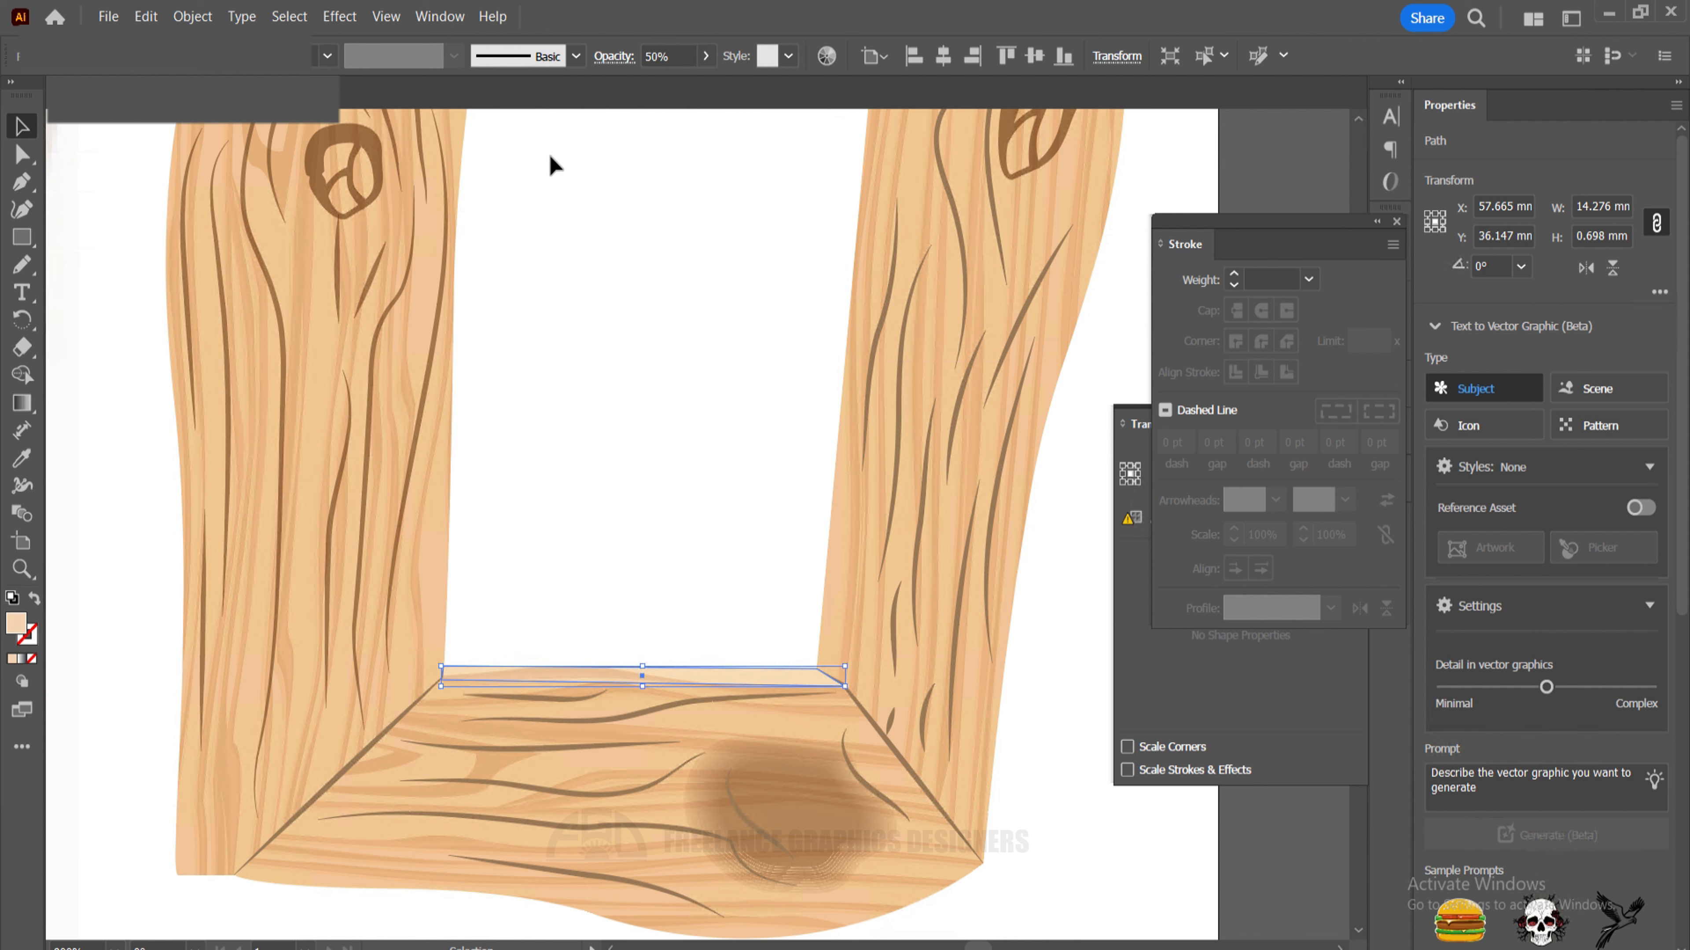
{"action": "key", "text": "ctrl+z"}
{"action": "left_click", "coordinate": [1053, 803]}
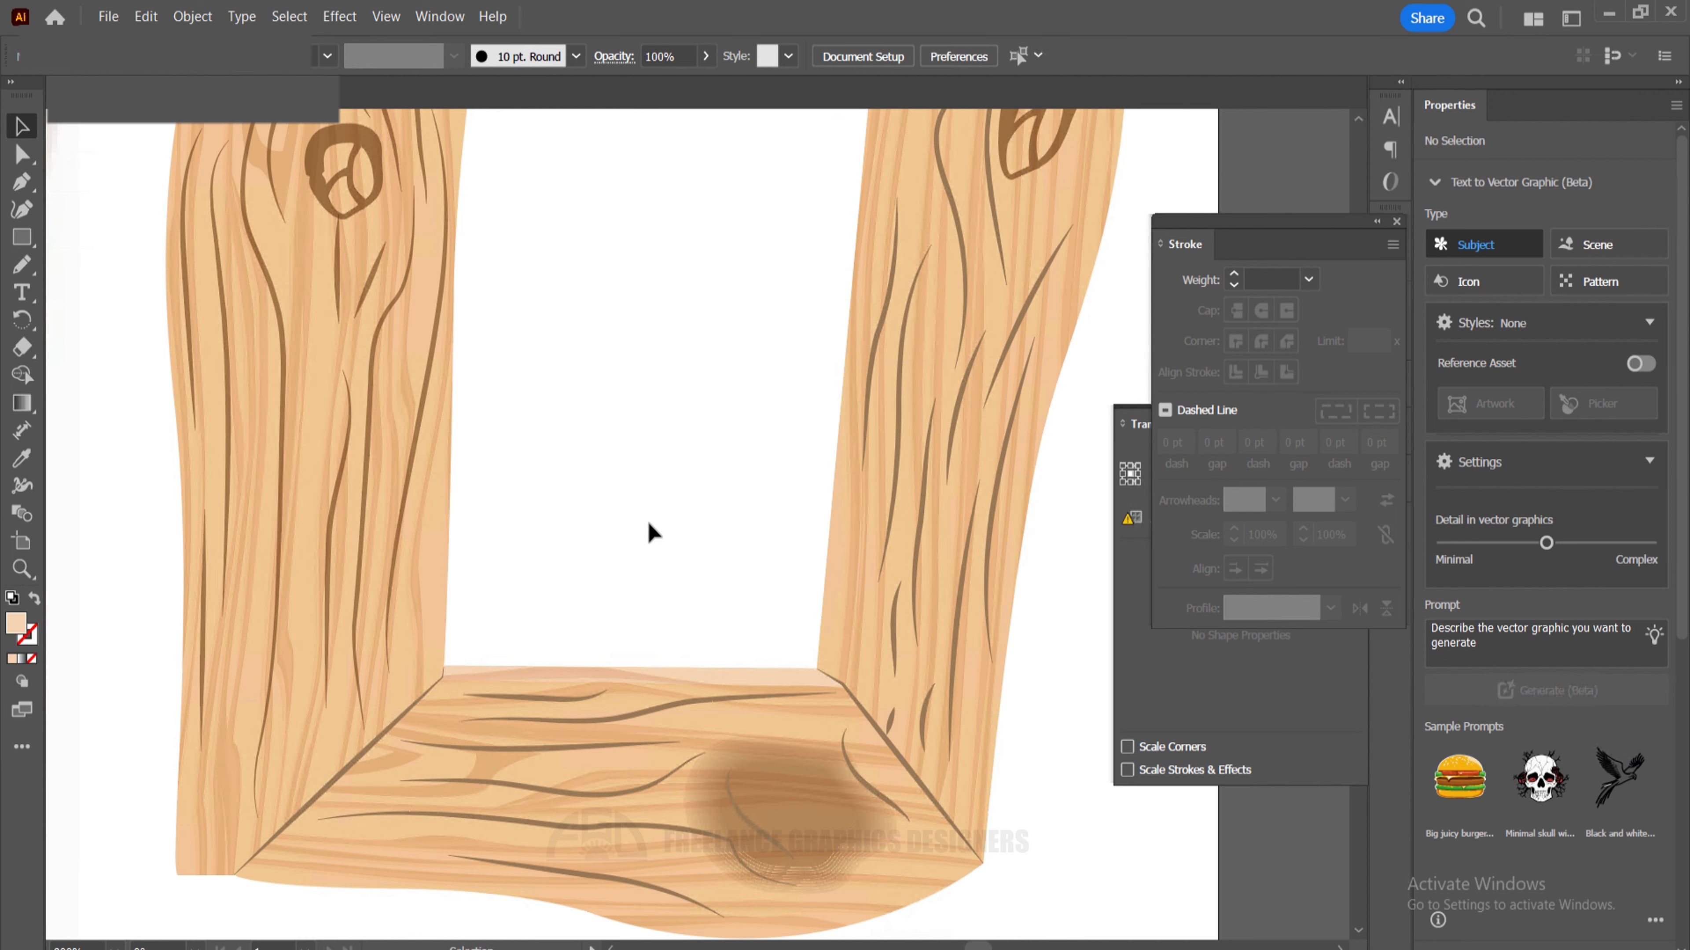
{"action": "key", "text": "Tab"}
{"action": "key", "text": "ctrl+minus"}
{"action": "key", "text": "ctrl+minus"}
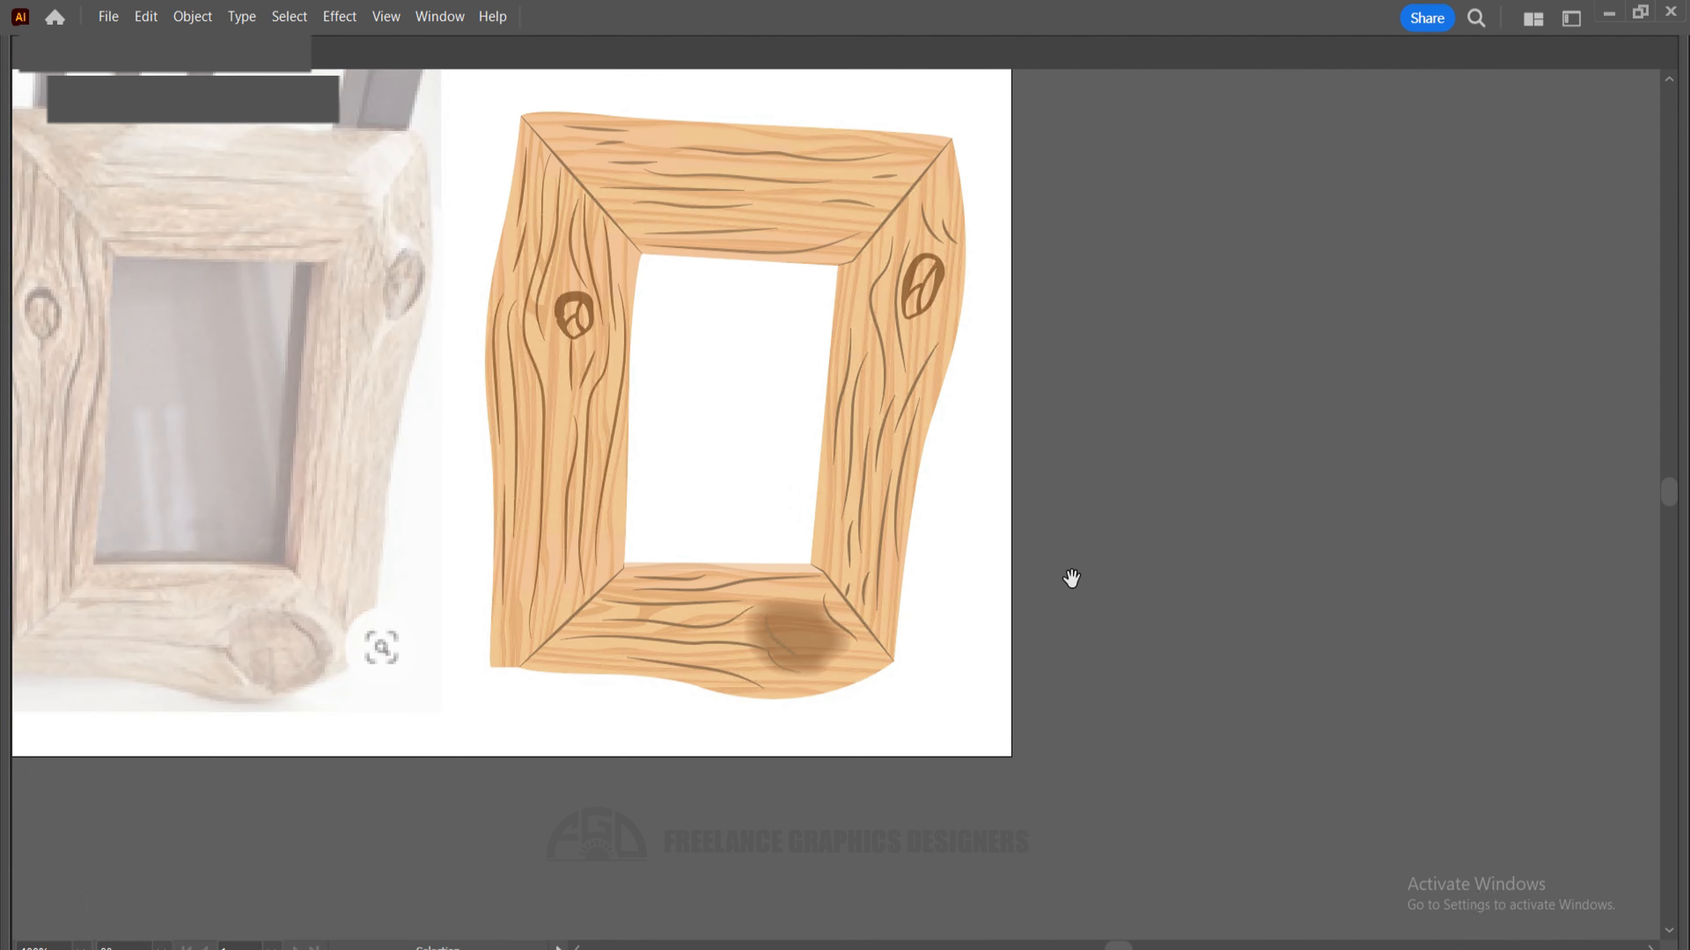
{"action": "left_click_drag", "start_coordinate": [1071, 578], "coordinate": [1086, 616]}
{"action": "left_click_drag", "start_coordinate": [788, 682], "coordinate": [1257, 744]}
{"action": "left_click", "coordinate": [899, 578]}
{"action": "left_click_drag", "start_coordinate": [790, 574], "coordinate": [786, 500]}
{"action": "key", "text": "ctrl+z"}
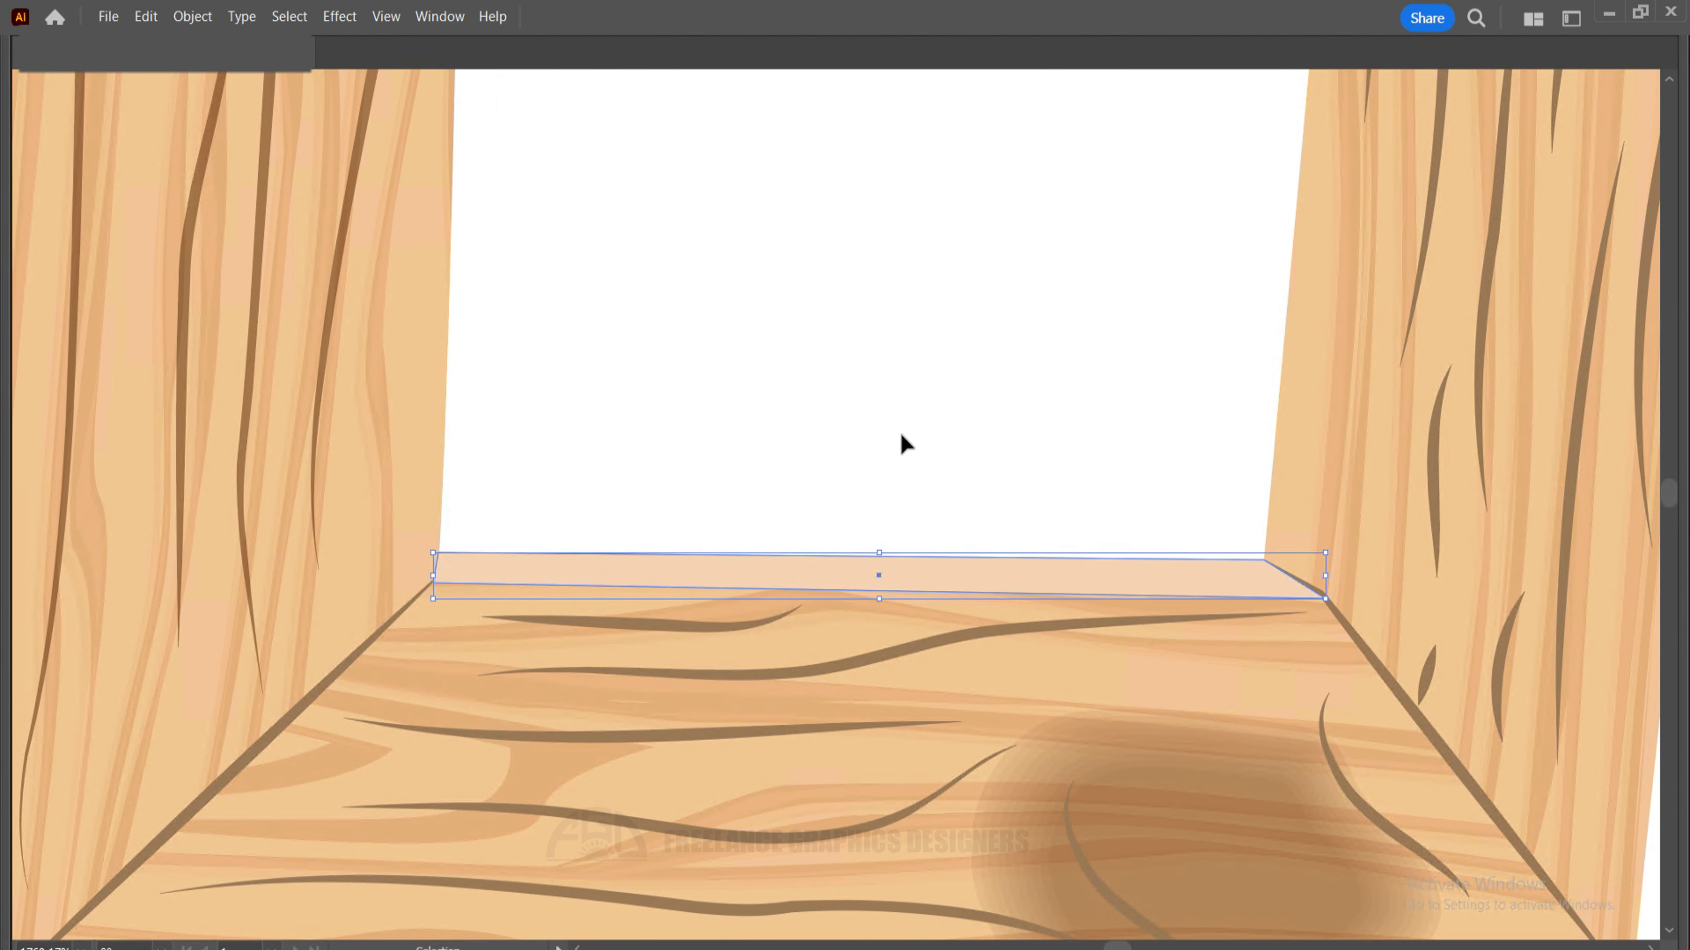
{"action": "left_click", "coordinate": [890, 438], "text": "ctrl"}
{"action": "left_click_drag", "start_coordinate": [955, 559], "coordinate": [1010, 595]}
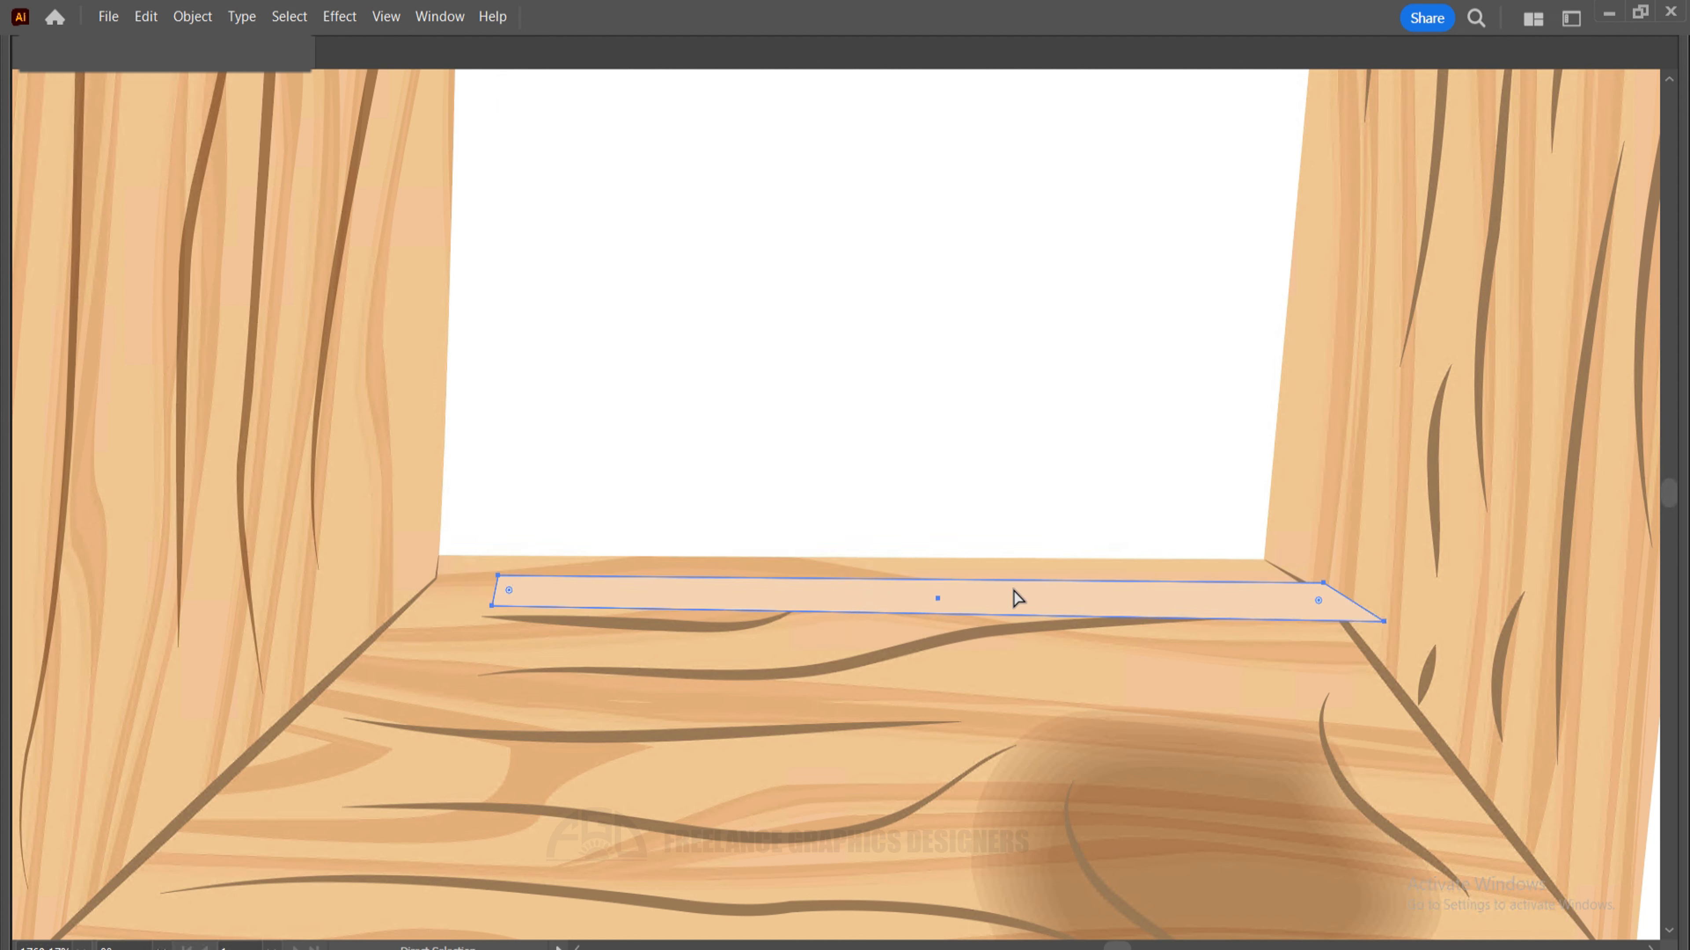
{"action": "key", "text": "ctrl+z"}
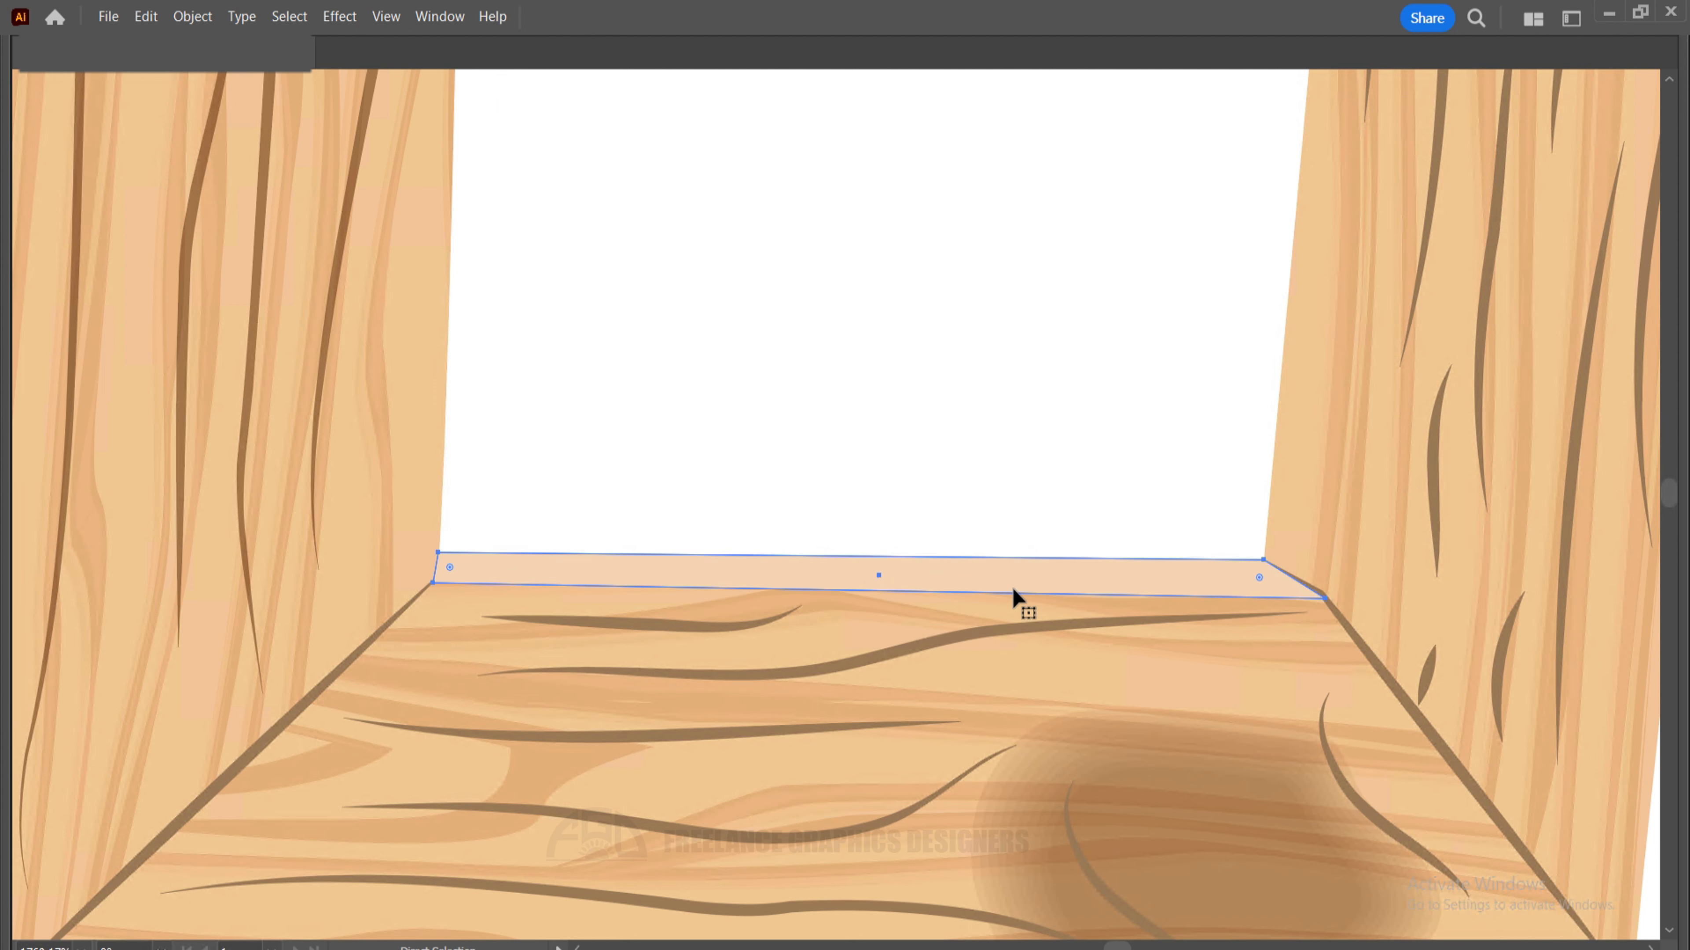
Sample the wood-grain pattern fill onto the strip along the bottom board's inner edge.
{"action": "scroll", "coordinate": [954, 597], "scroll_direction": "down", "scroll_amount": 6}
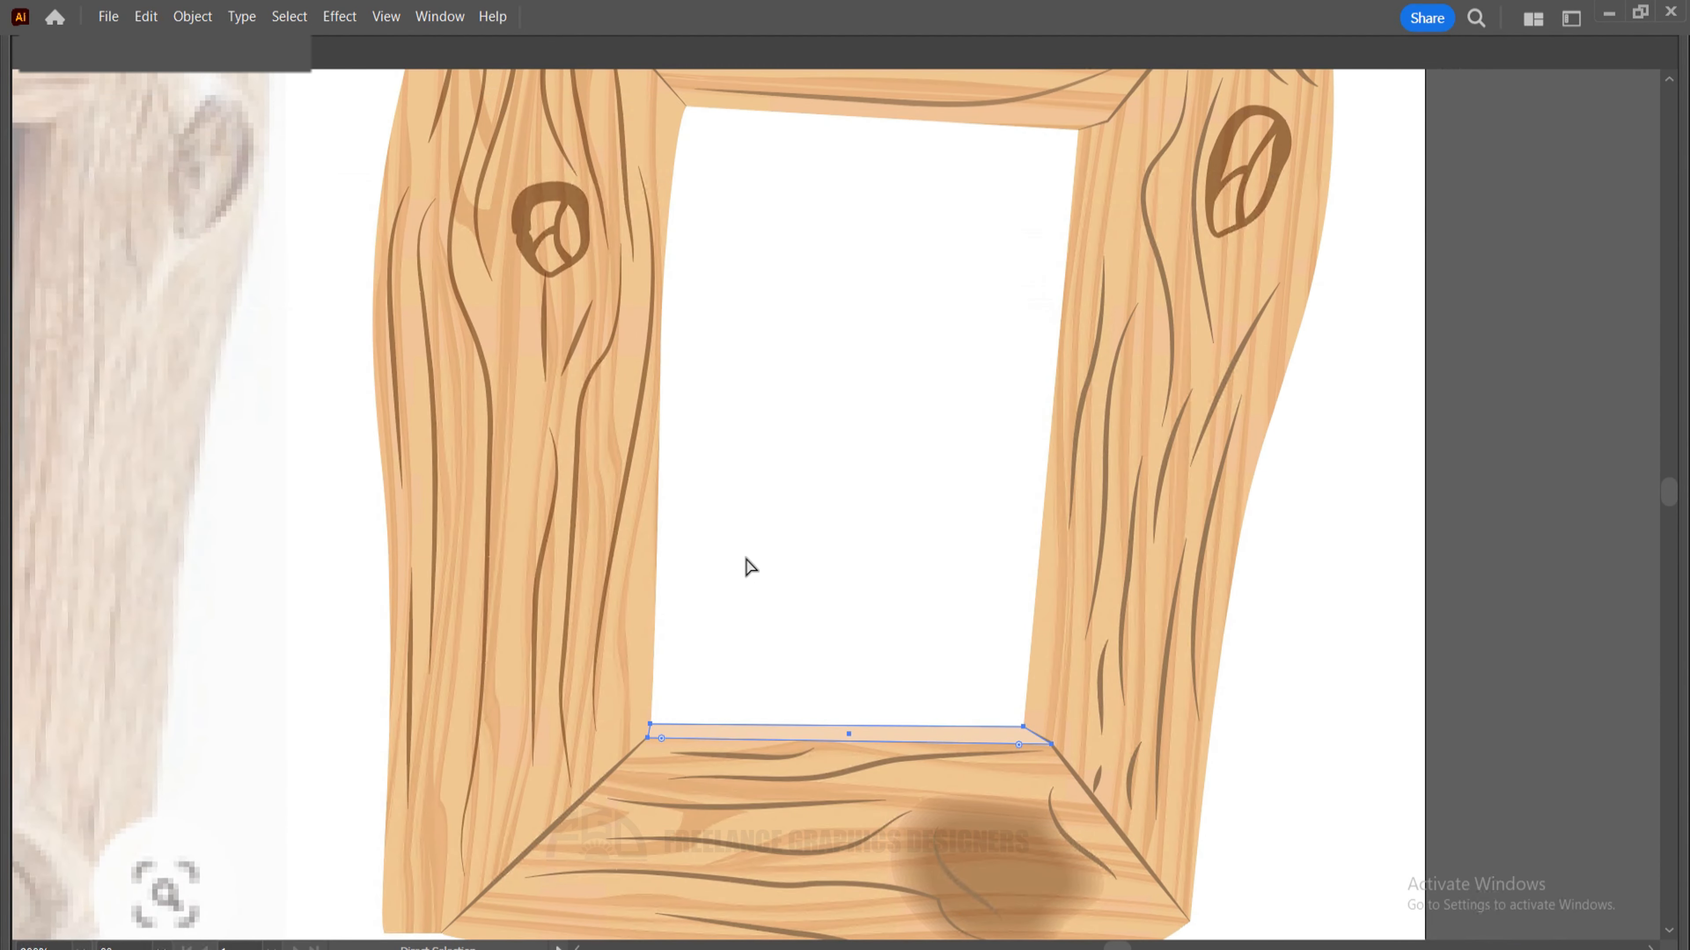
{"action": "key", "text": "i"}
{"action": "left_click", "coordinate": [599, 839]}
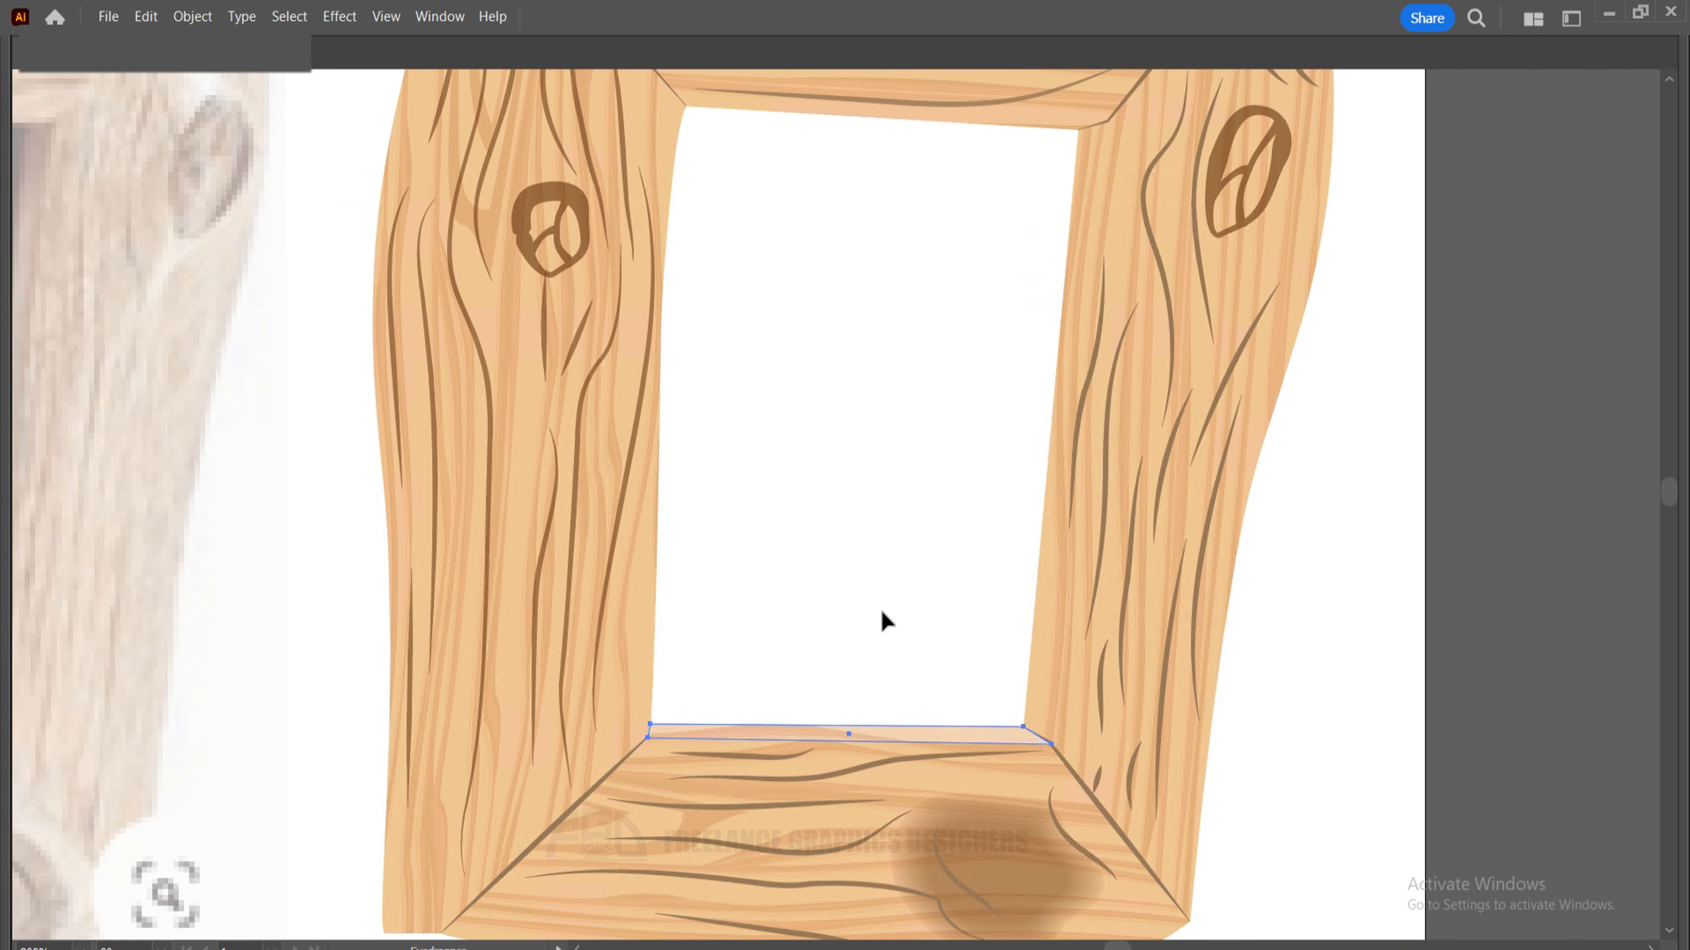
Unlink the bottom strip's width and height proportions and try stepping its height value down to 0 mm.
{"action": "key", "text": "Tab"}
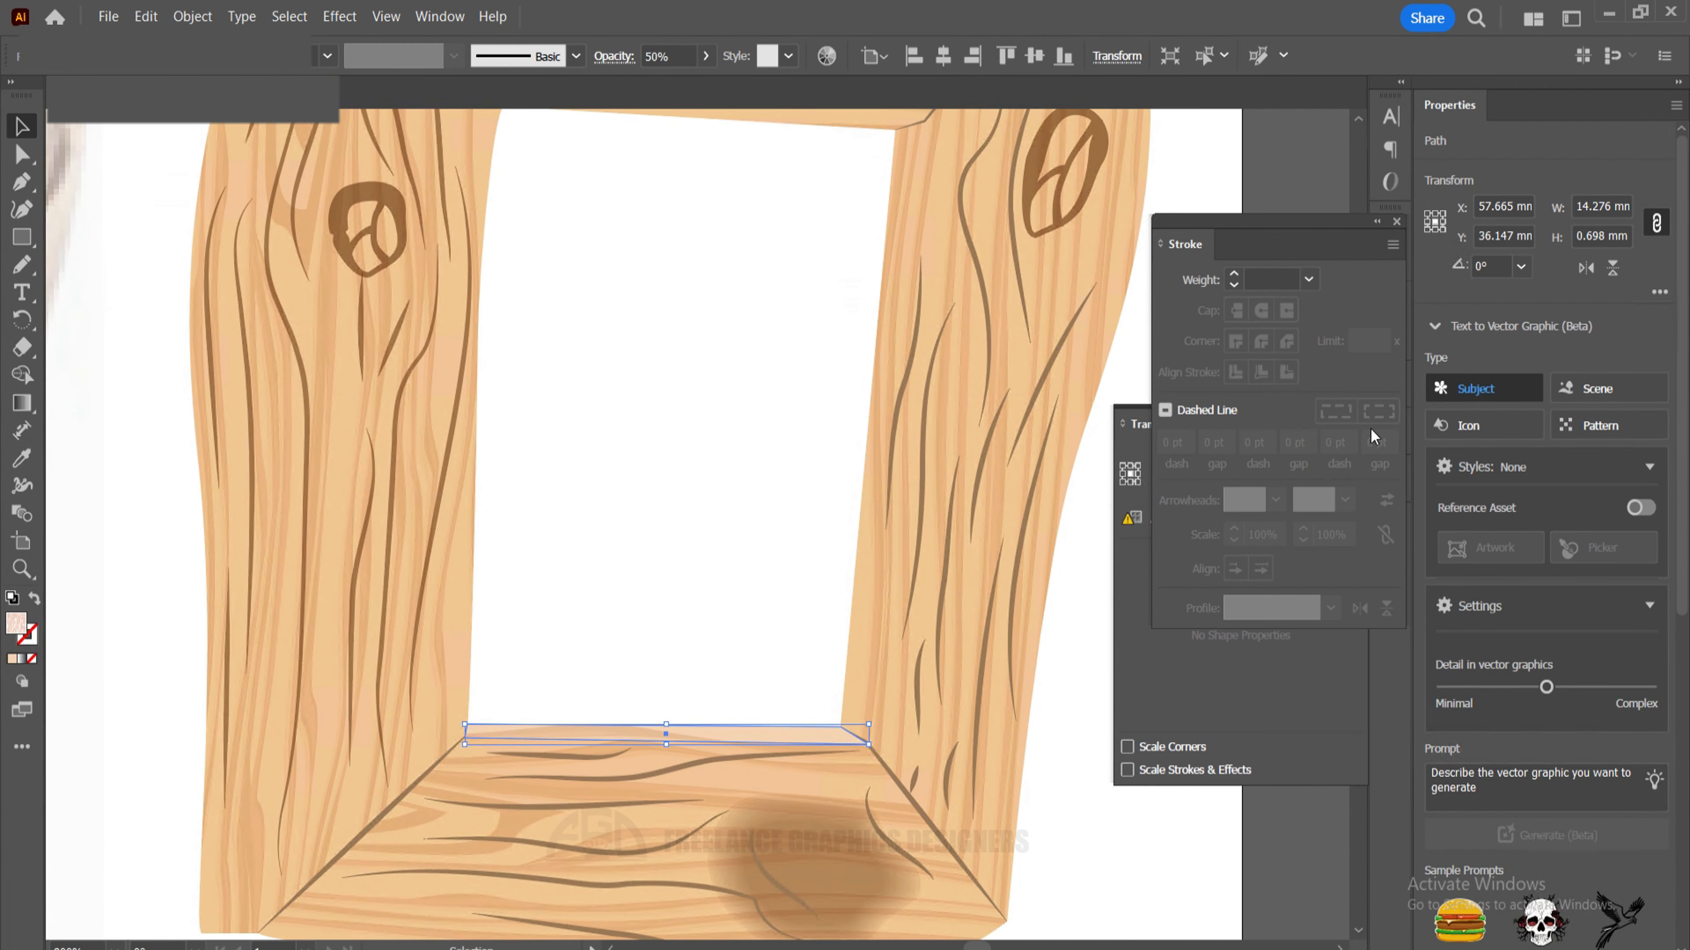
{"action": "left_click", "coordinate": [1396, 221]}
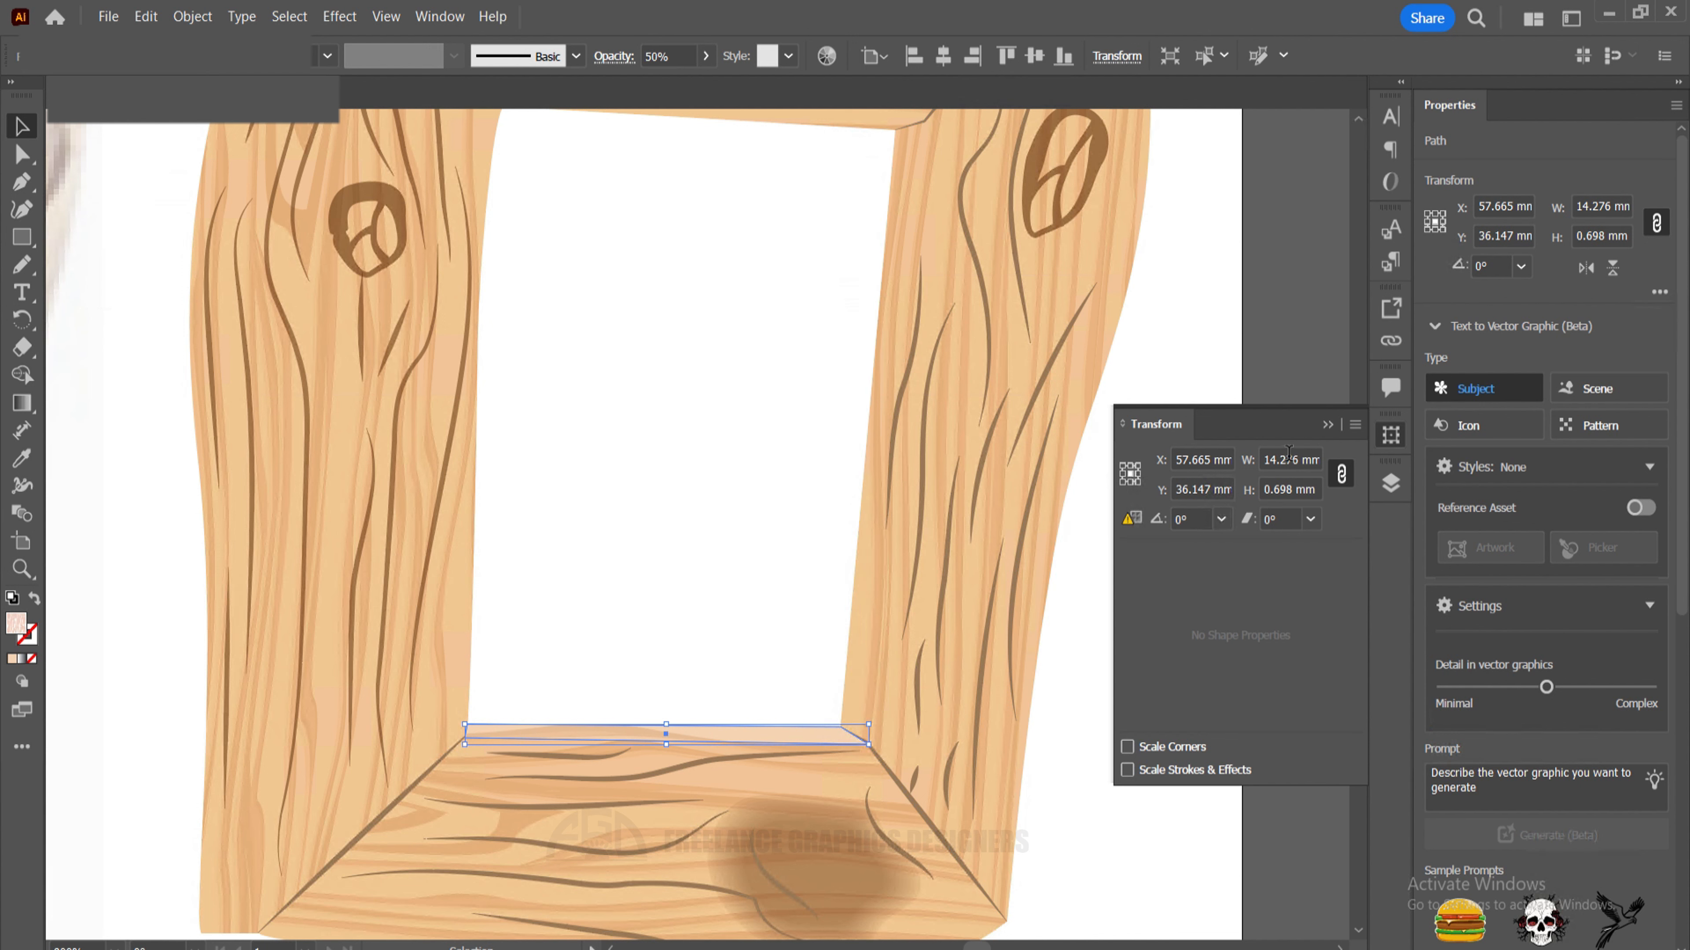
{"action": "left_click", "coordinate": [1343, 475]}
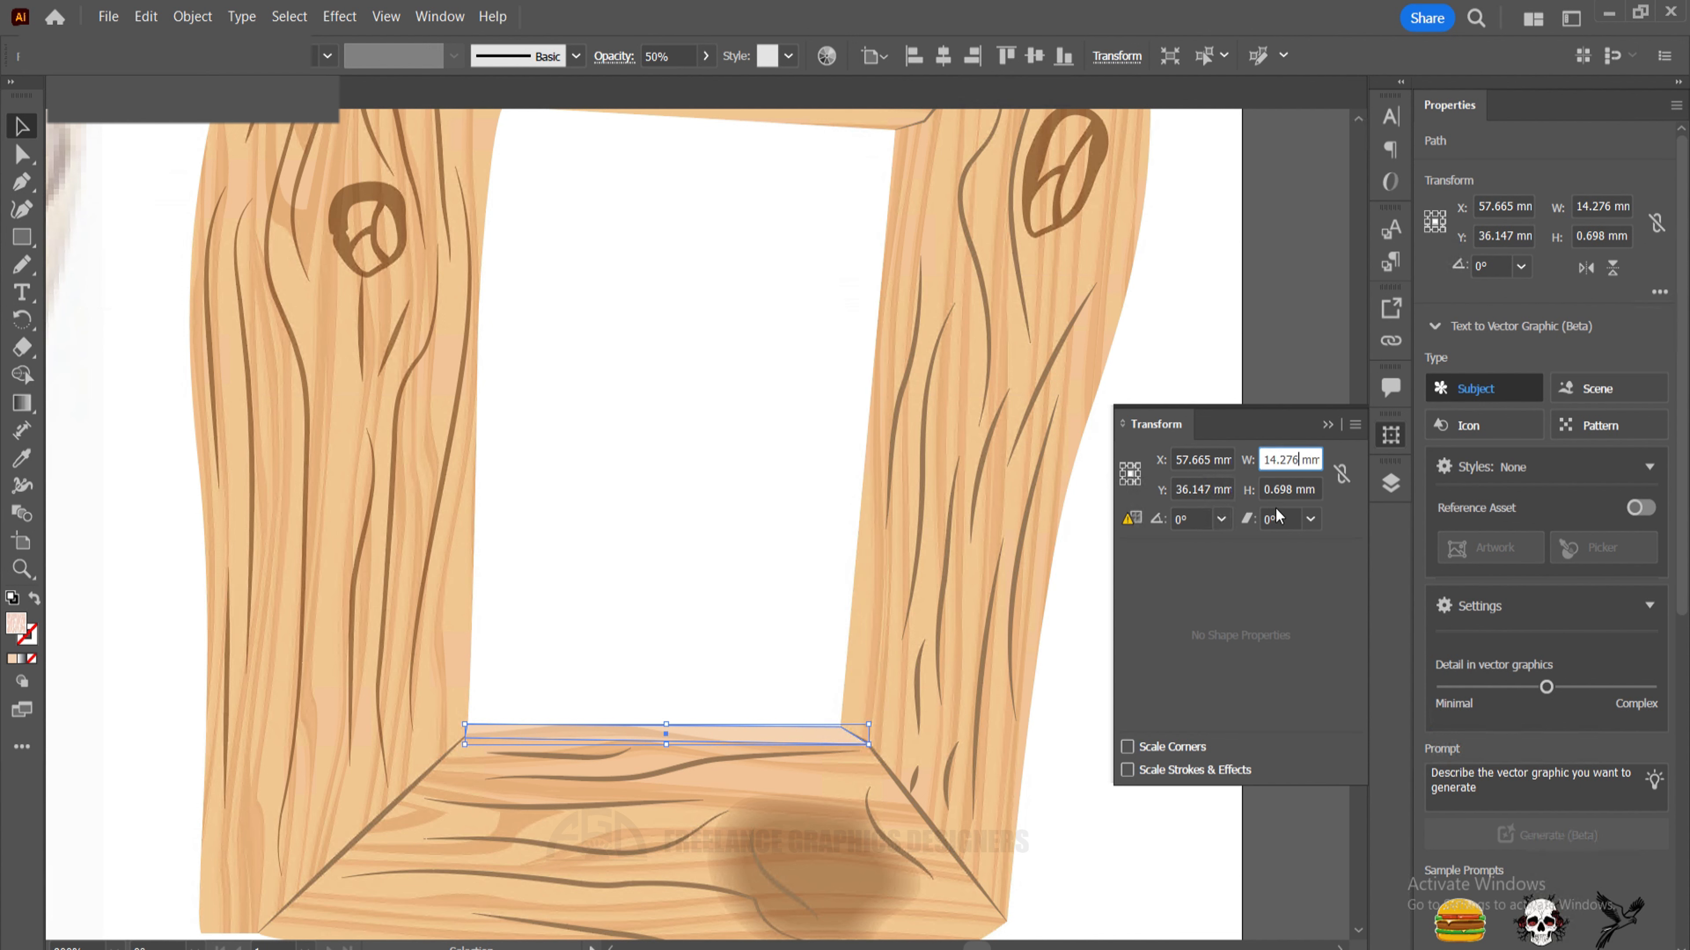
{"action": "left_click", "coordinate": [1296, 490]}
{"action": "key", "text": "Down"}
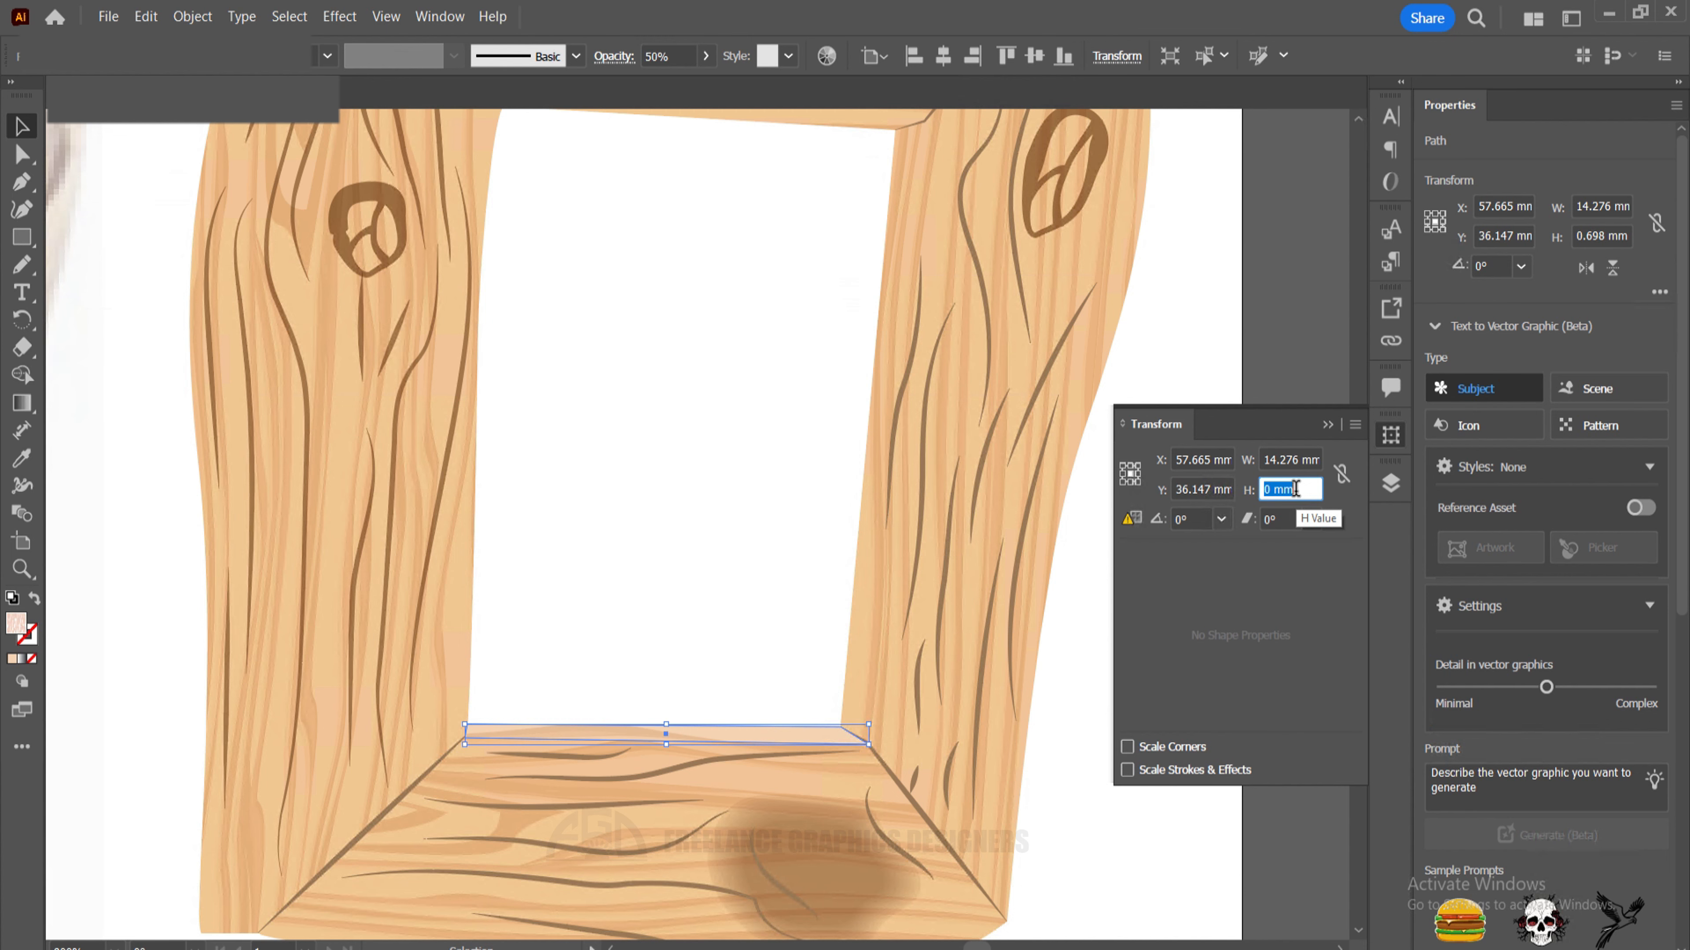
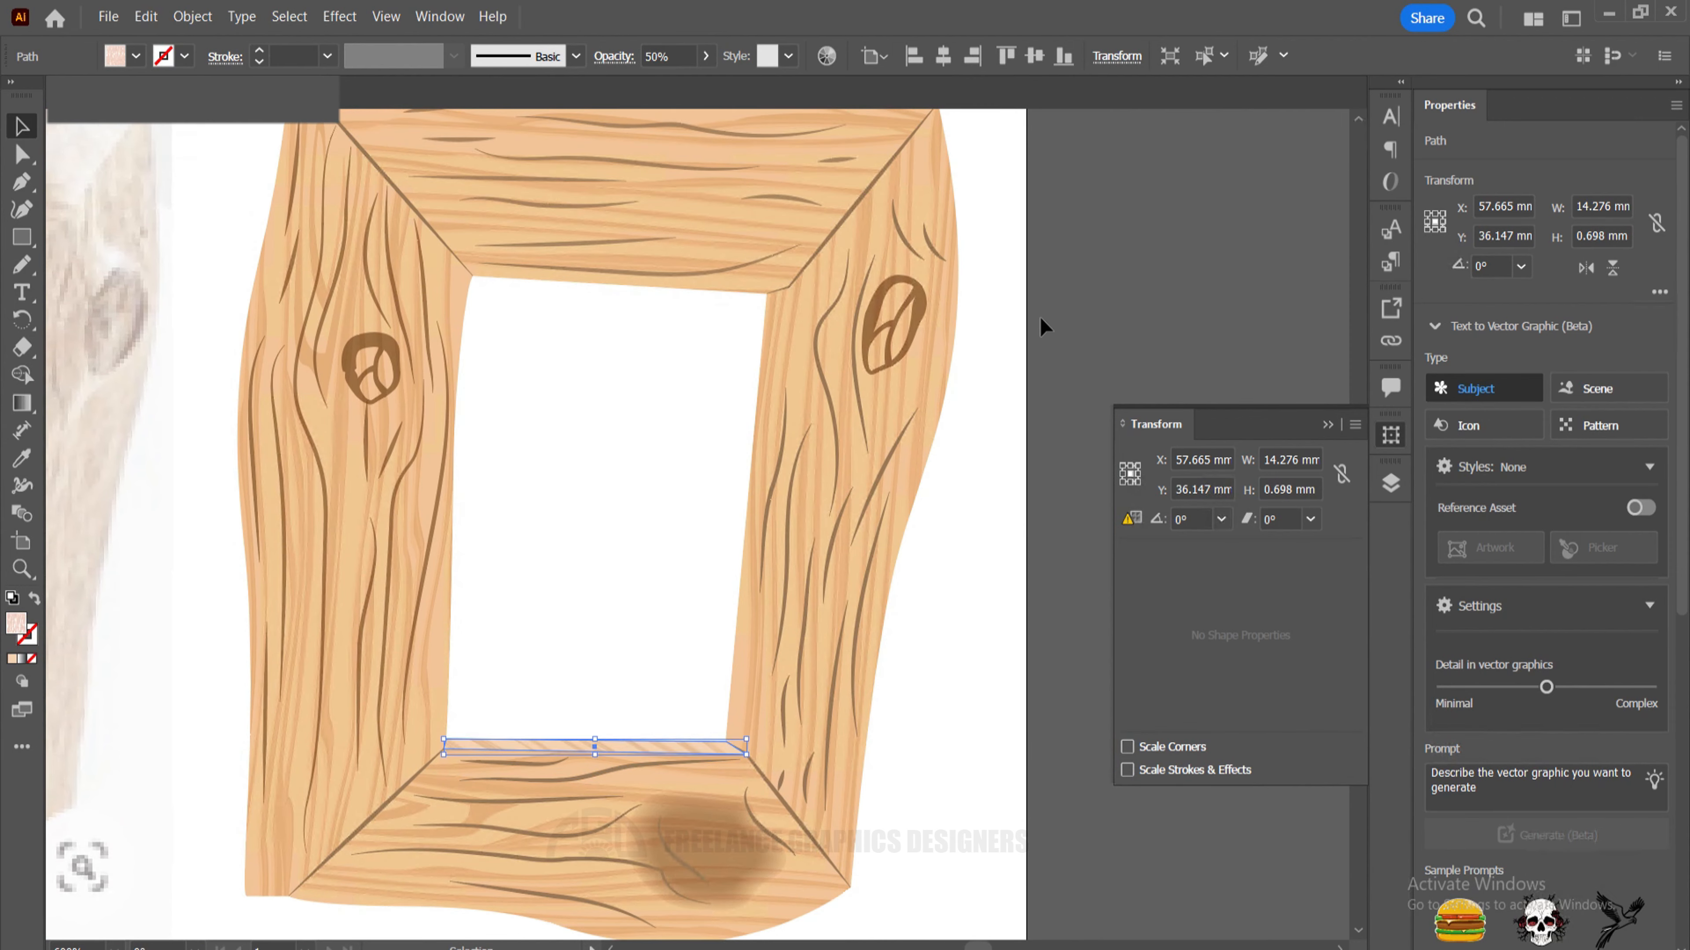
Draw a narrow four-sided strip along the right board's inner edge with the Pen tool and fill it with a darker tan.
{"action": "left_click", "coordinate": [1032, 321]}
{"action": "key", "text": "p"}
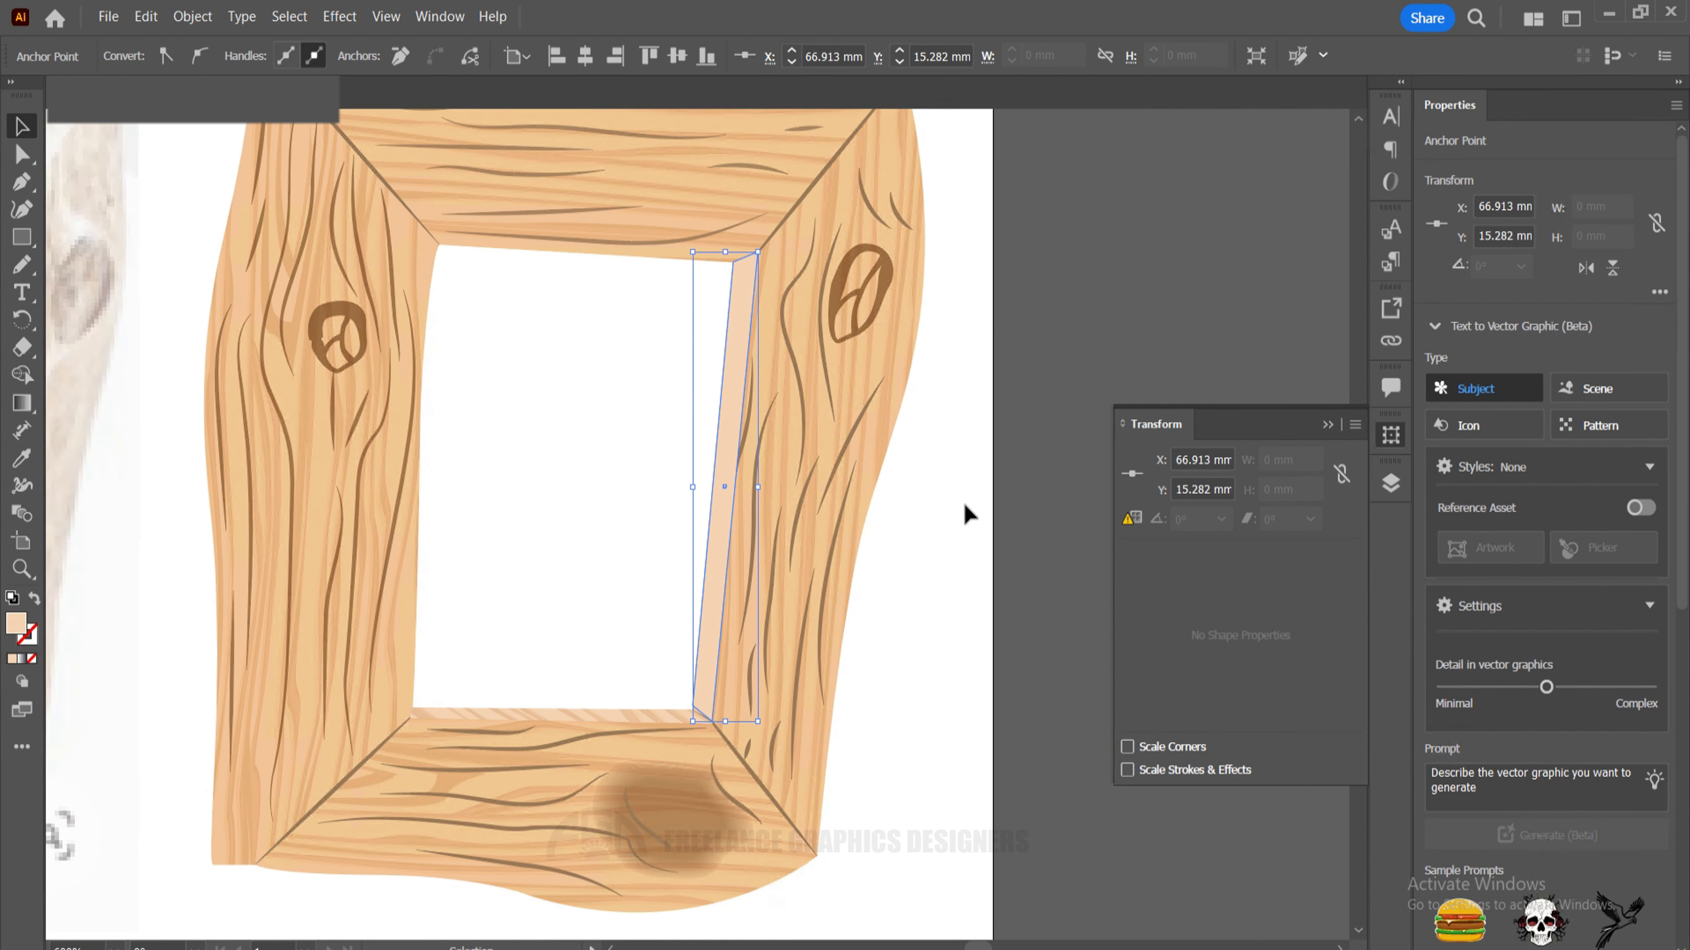
{"action": "double_click", "coordinate": [12, 626]}
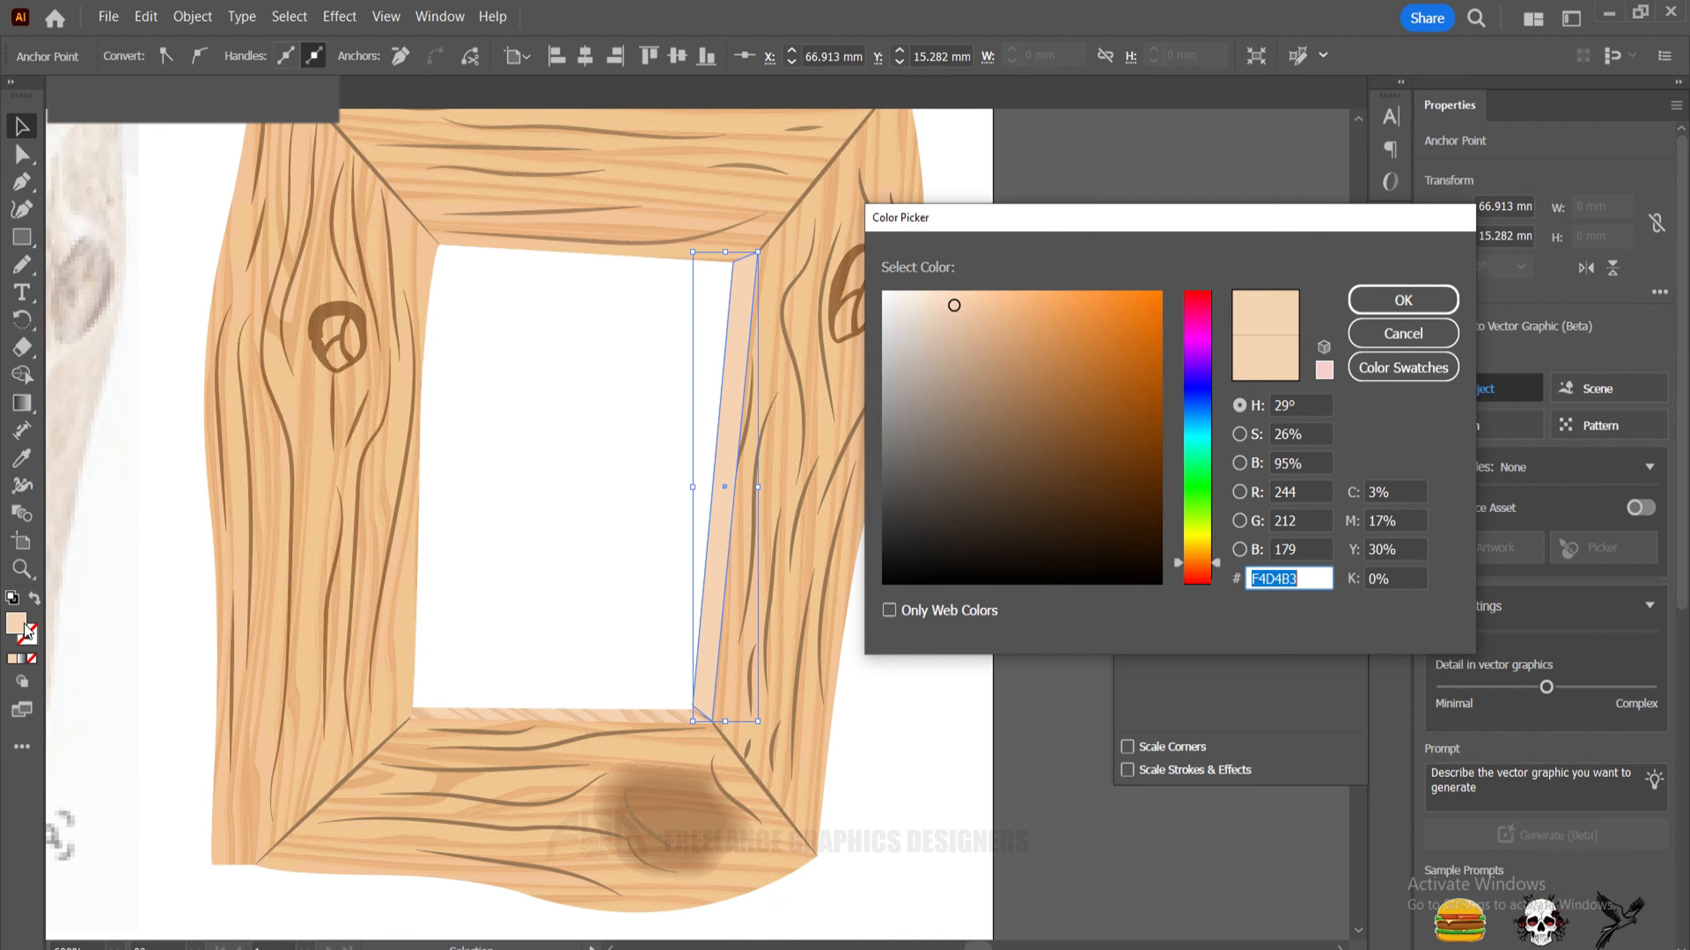
{"action": "left_click", "coordinate": [986, 314]}
{"action": "mouse_move", "coordinate": [987, 315]}
{"action": "left_mouse_down"}
{"action": "mouse_move", "coordinate": [1011, 310]}
{"action": "mouse_move", "coordinate": [1001, 332]}
{"action": "left_mouse_up"}
{"action": "left_click", "coordinate": [1402, 300]}
{"action": "left_click", "coordinate": [944, 521]}
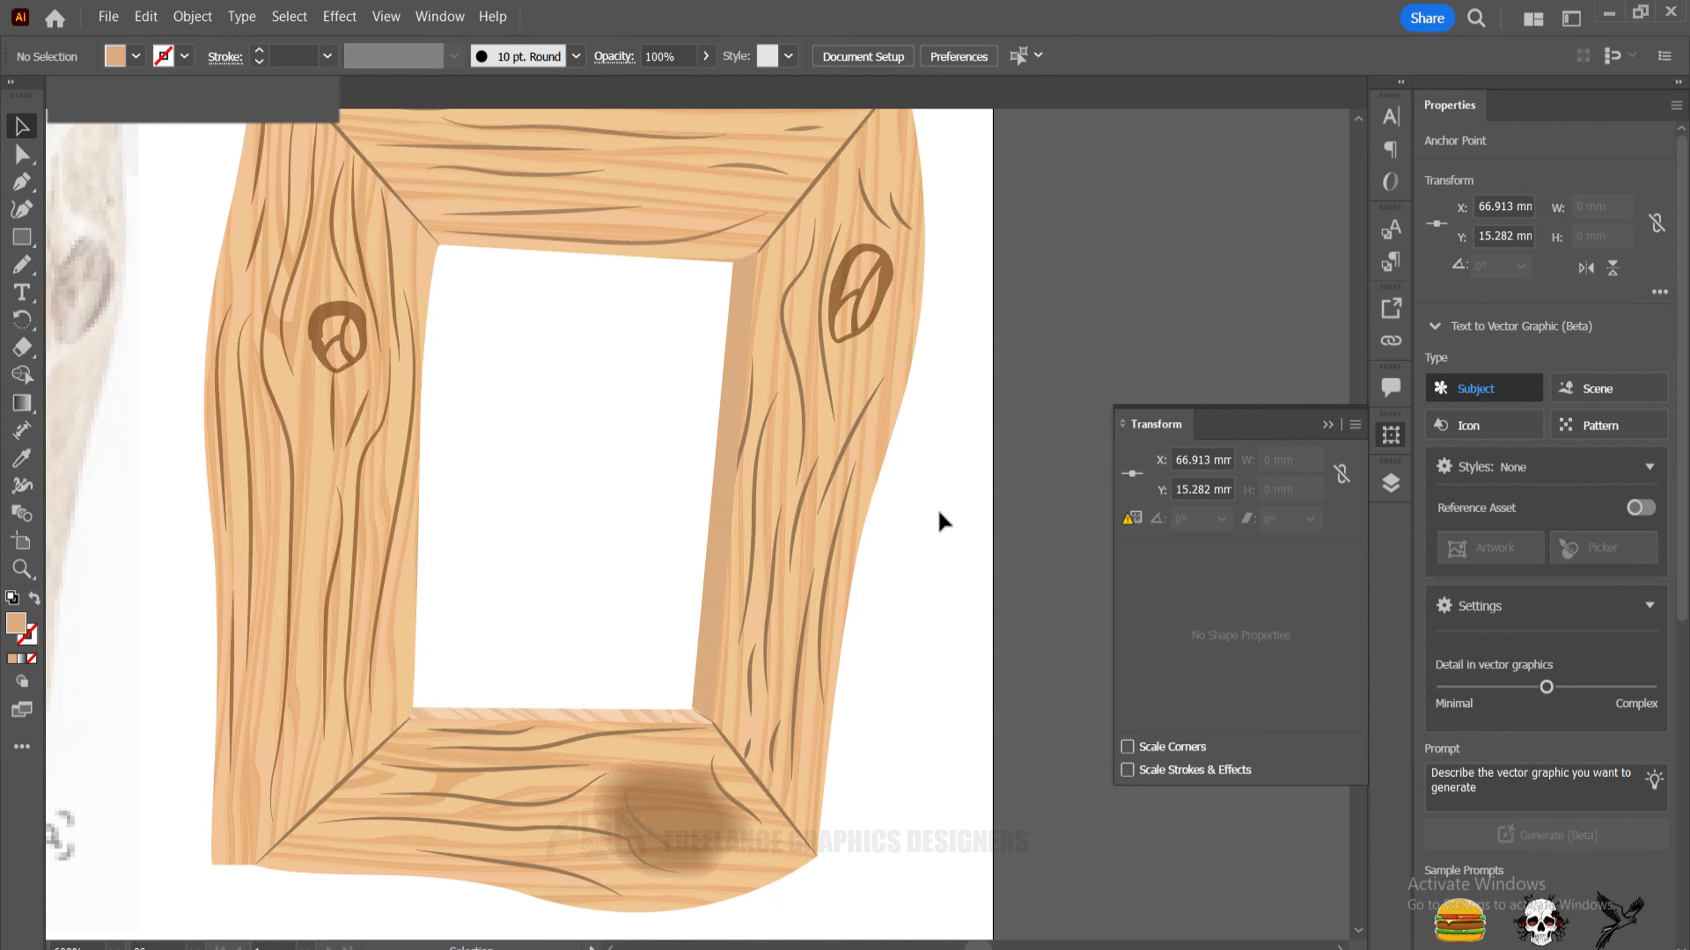
Duplicate the right inner strip in place and sample the bottom strip's semi-transparent grain pattern onto the copy.
{"action": "left_click_drag", "start_coordinate": [767, 475], "coordinate": [823, 574]}
{"action": "left_click", "coordinate": [792, 552]}
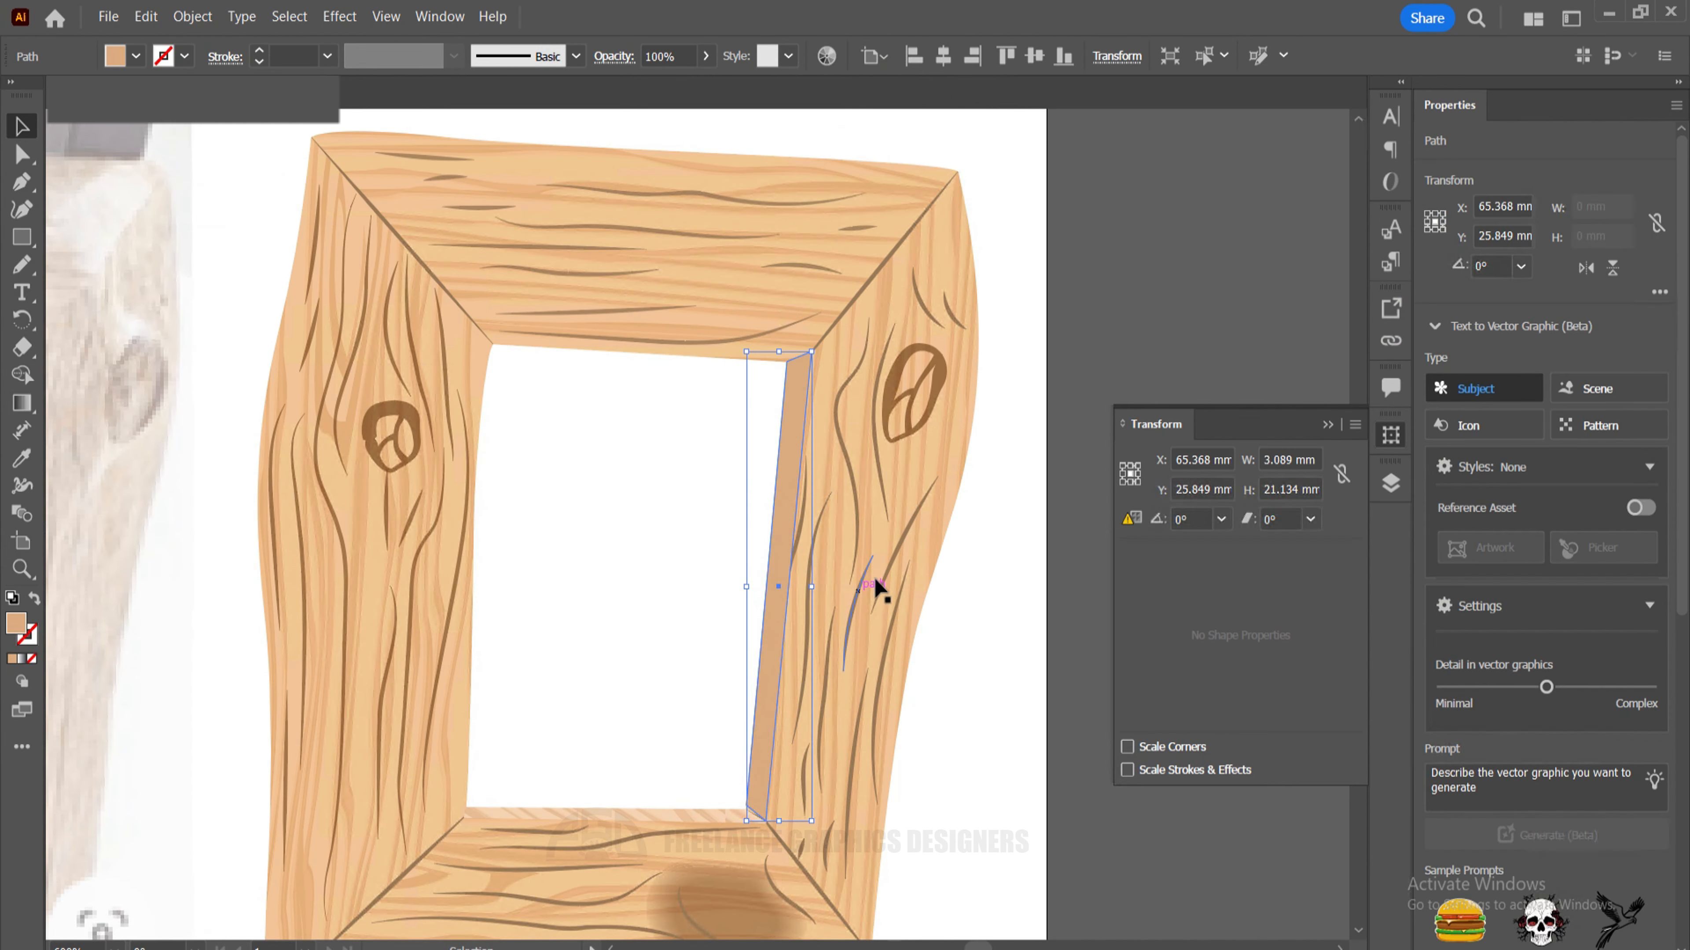
{"action": "key", "text": "v"}
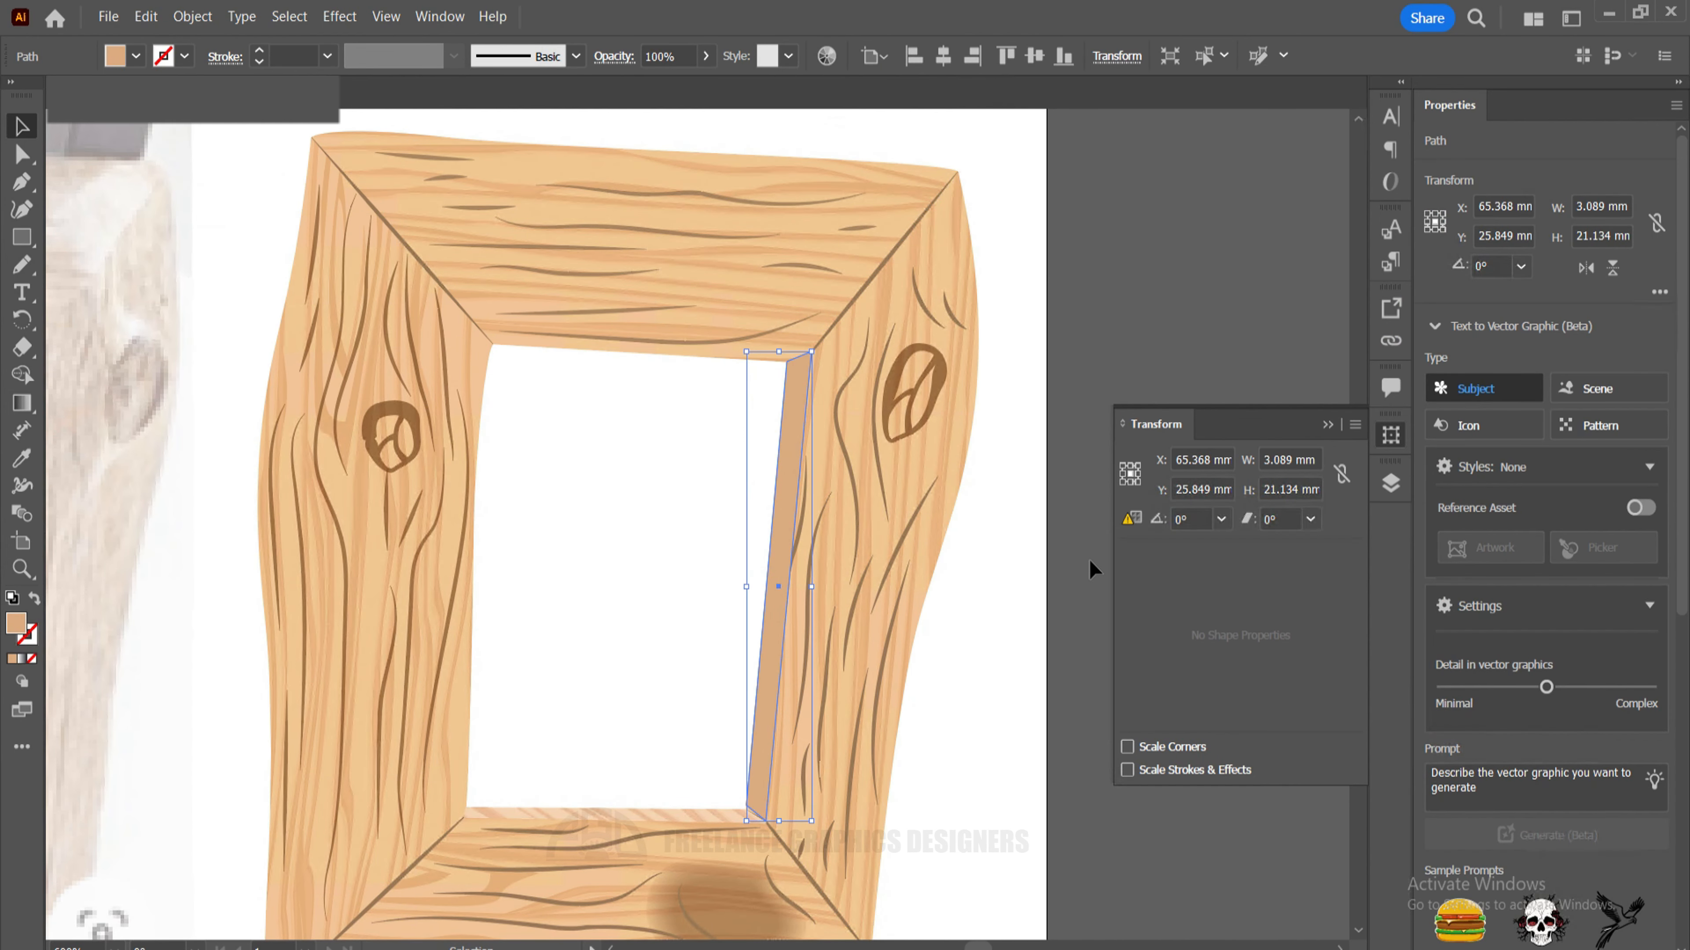
{"action": "key", "text": "i"}
{"action": "left_click", "coordinate": [692, 807]}
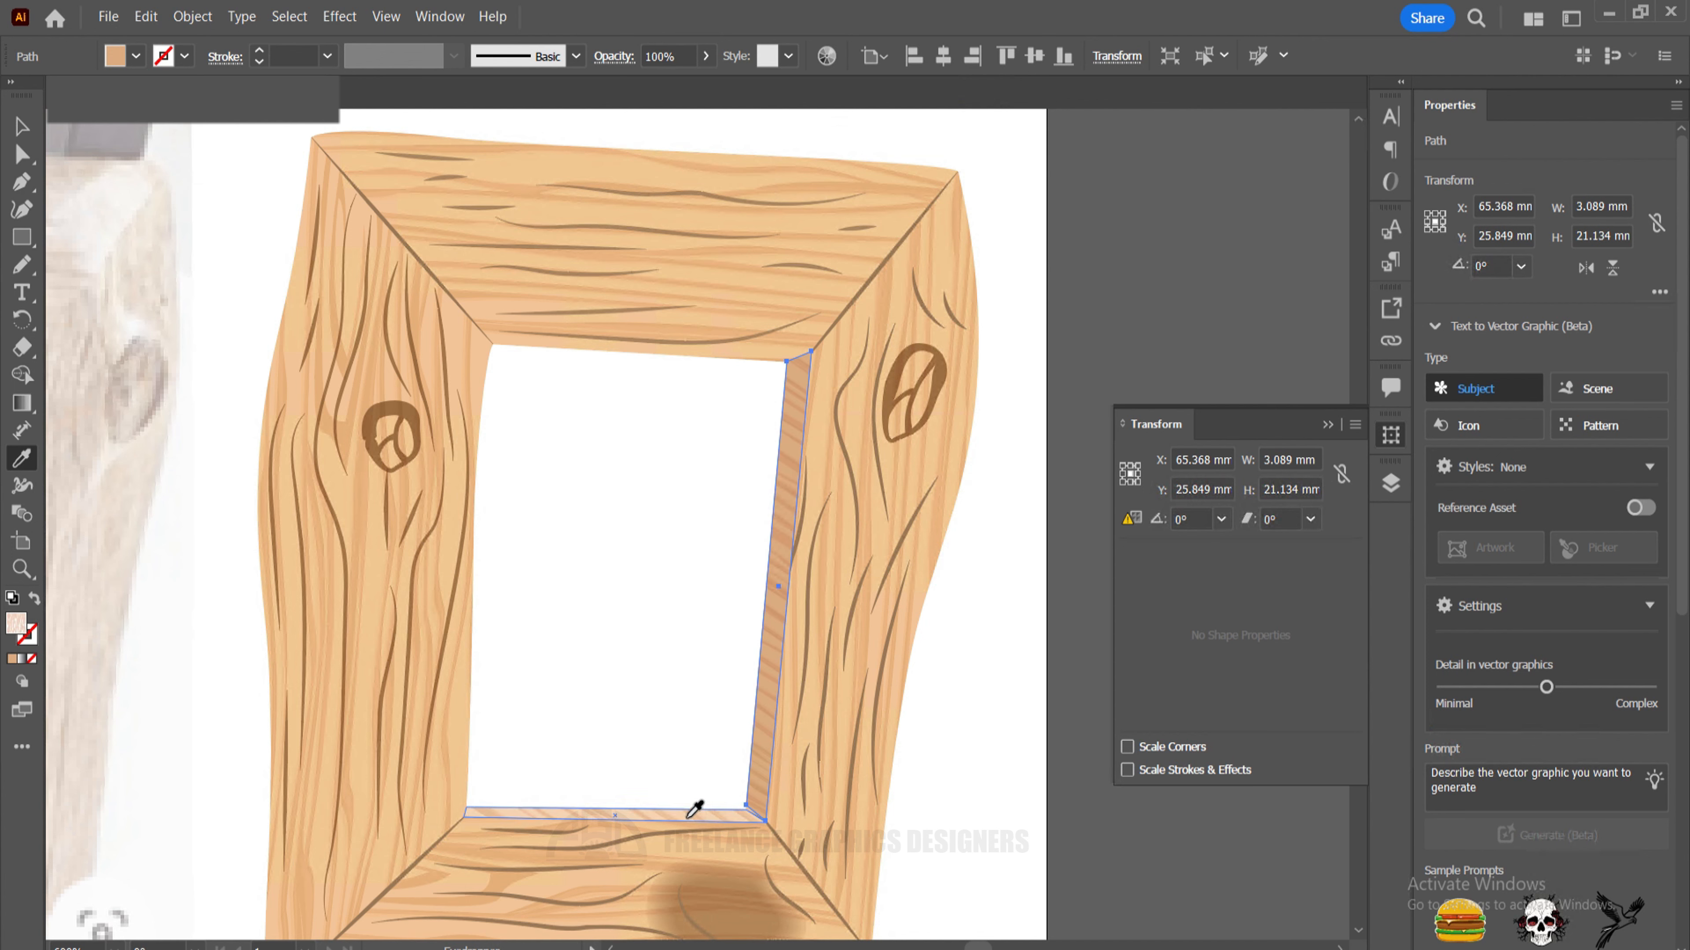
{"action": "key", "text": "v"}
{"action": "left_click", "coordinate": [994, 598]}
{"action": "left_click_drag", "start_coordinate": [985, 603], "coordinate": [957, 593]}
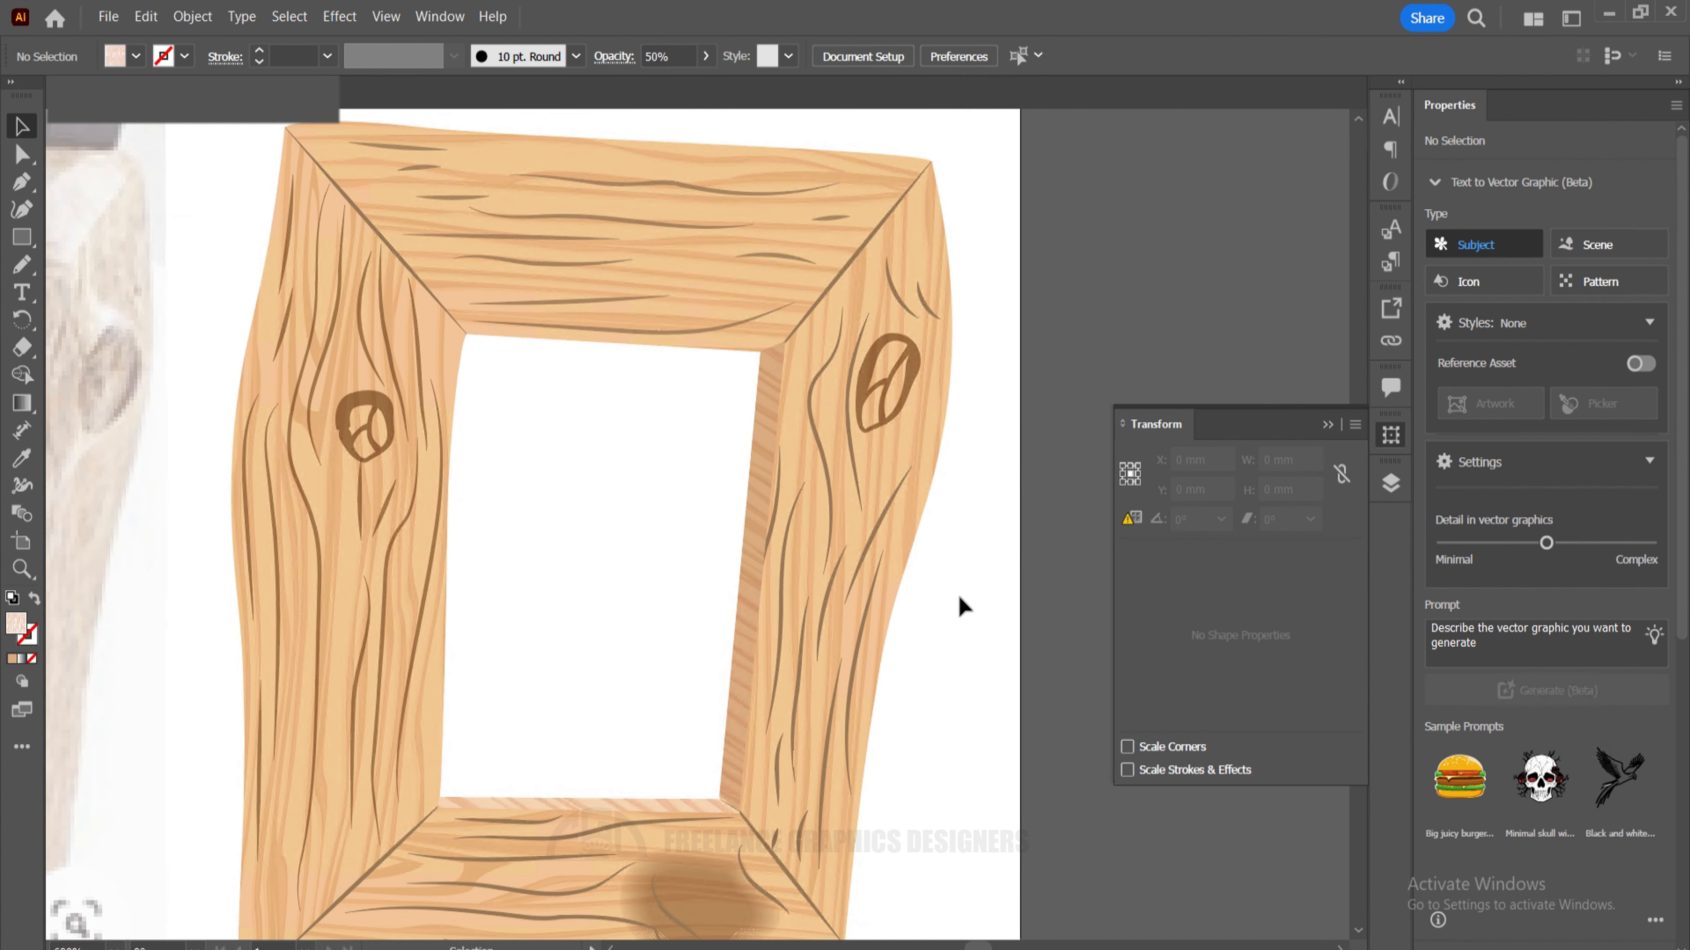
Rotate the grain pattern inside the right inner strip in small angle steps until the grain runs more along the strip's length.
{"action": "left_click", "coordinate": [753, 591]}
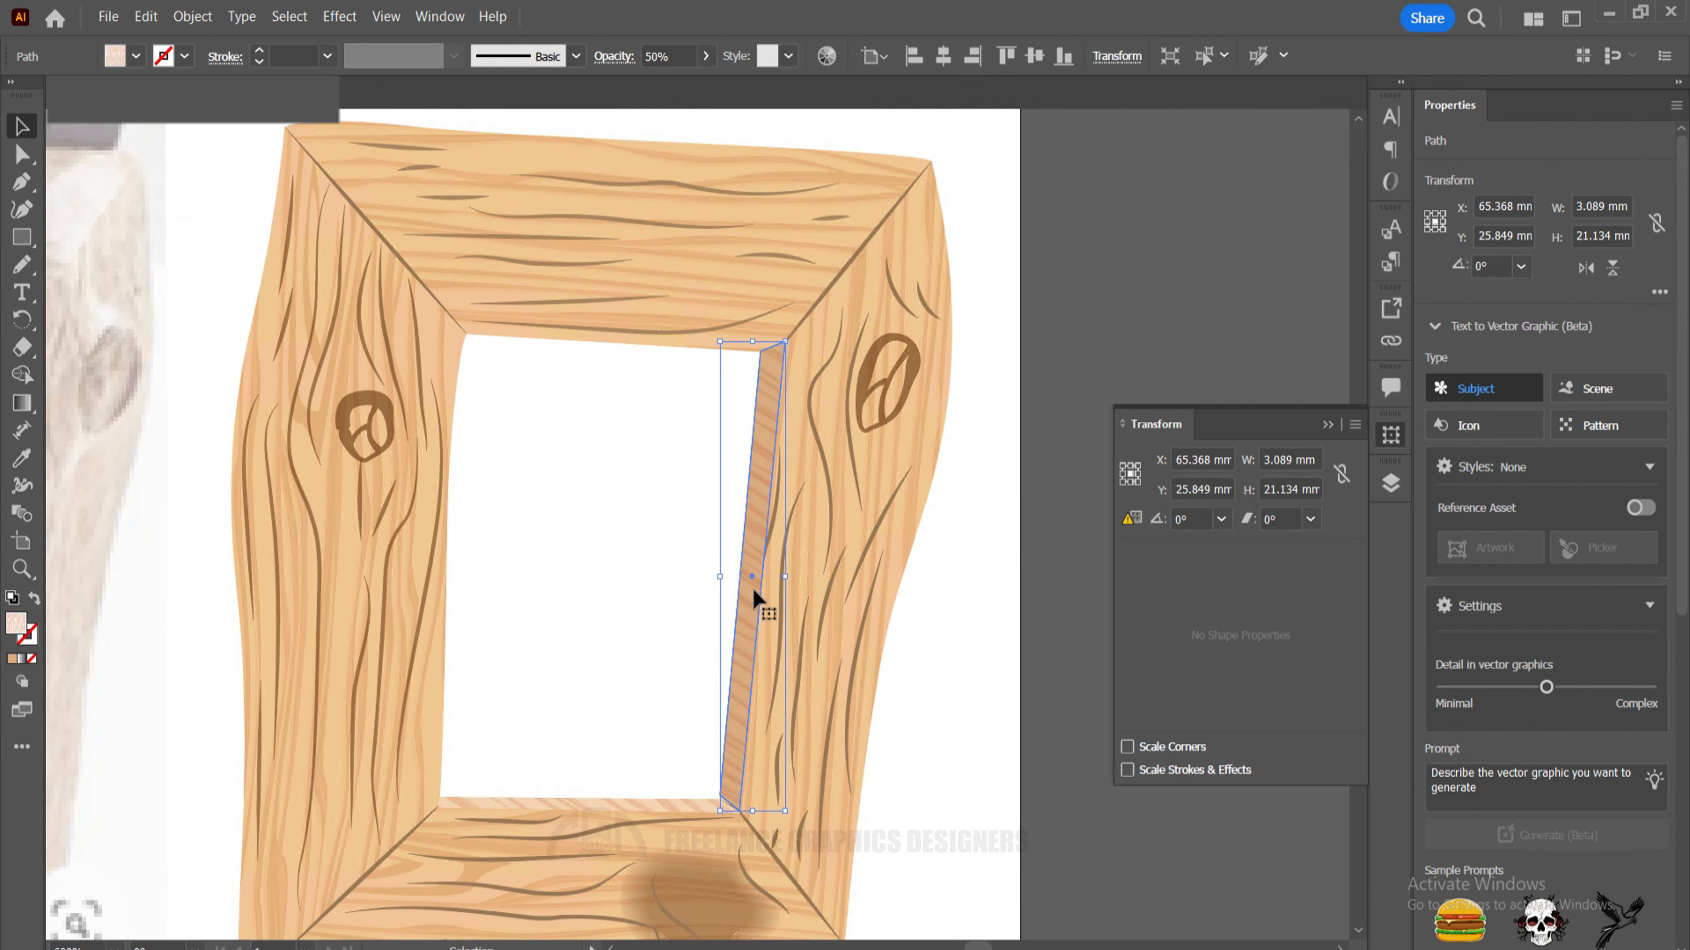
{"action": "left_click_drag", "start_coordinate": [347, 594], "coordinate": [630, 575]}
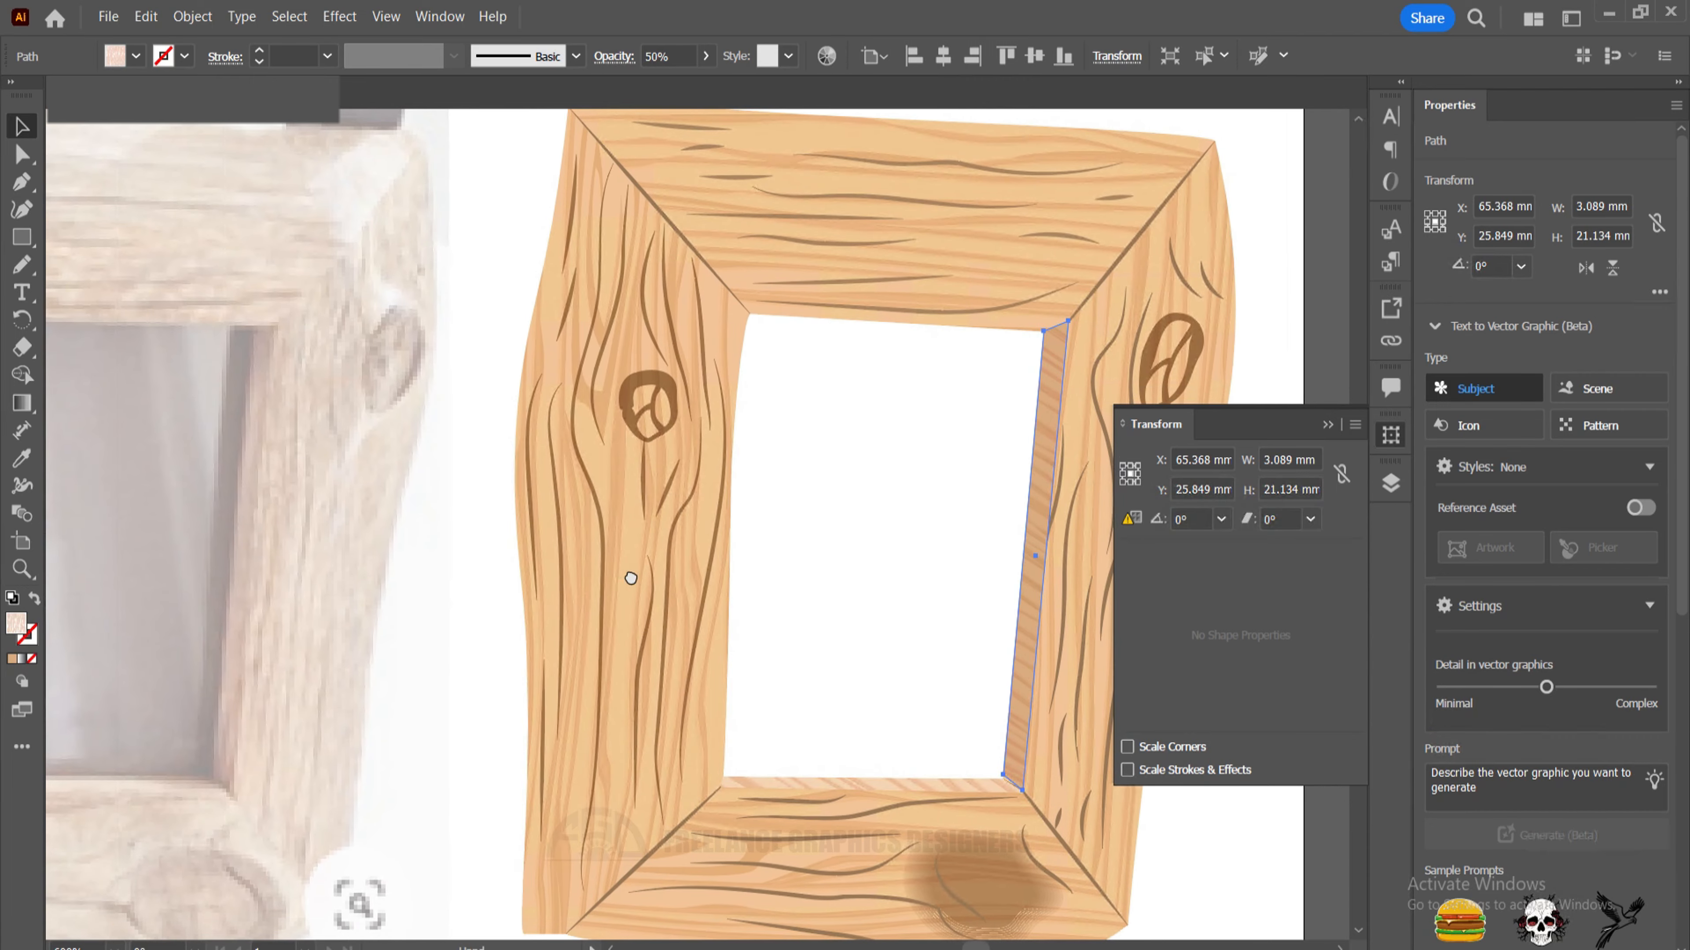
{"action": "left_click_drag", "start_coordinate": [528, 615], "coordinate": [358, 630]}
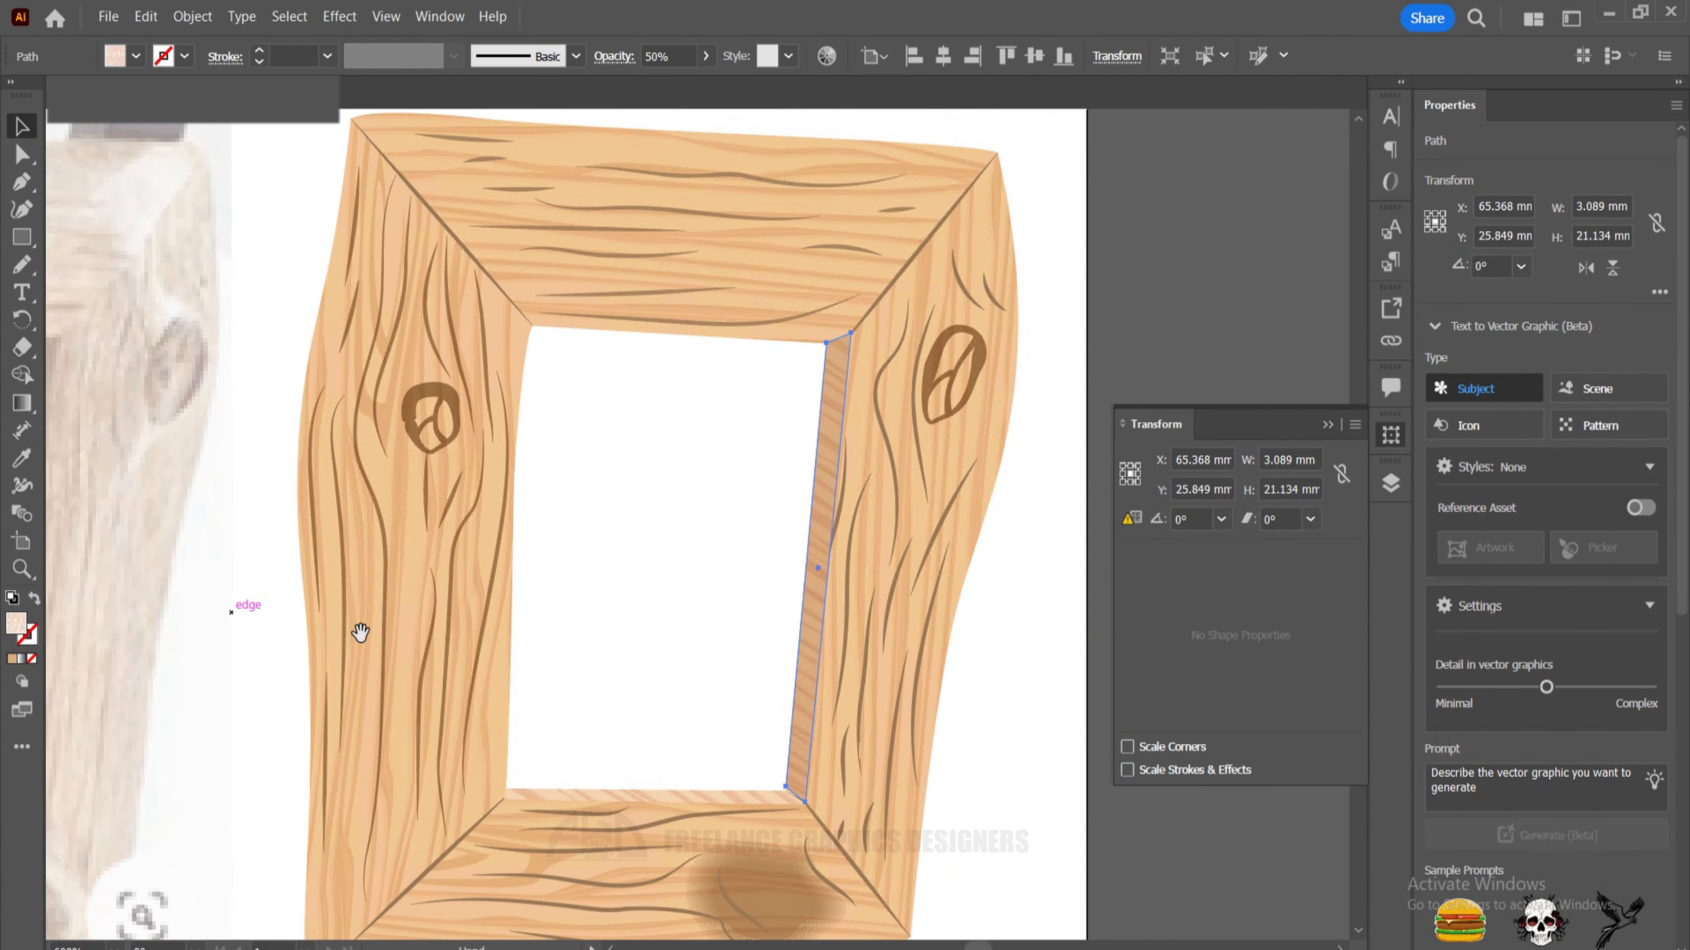
{"action": "left_click", "coordinate": [1192, 519]}
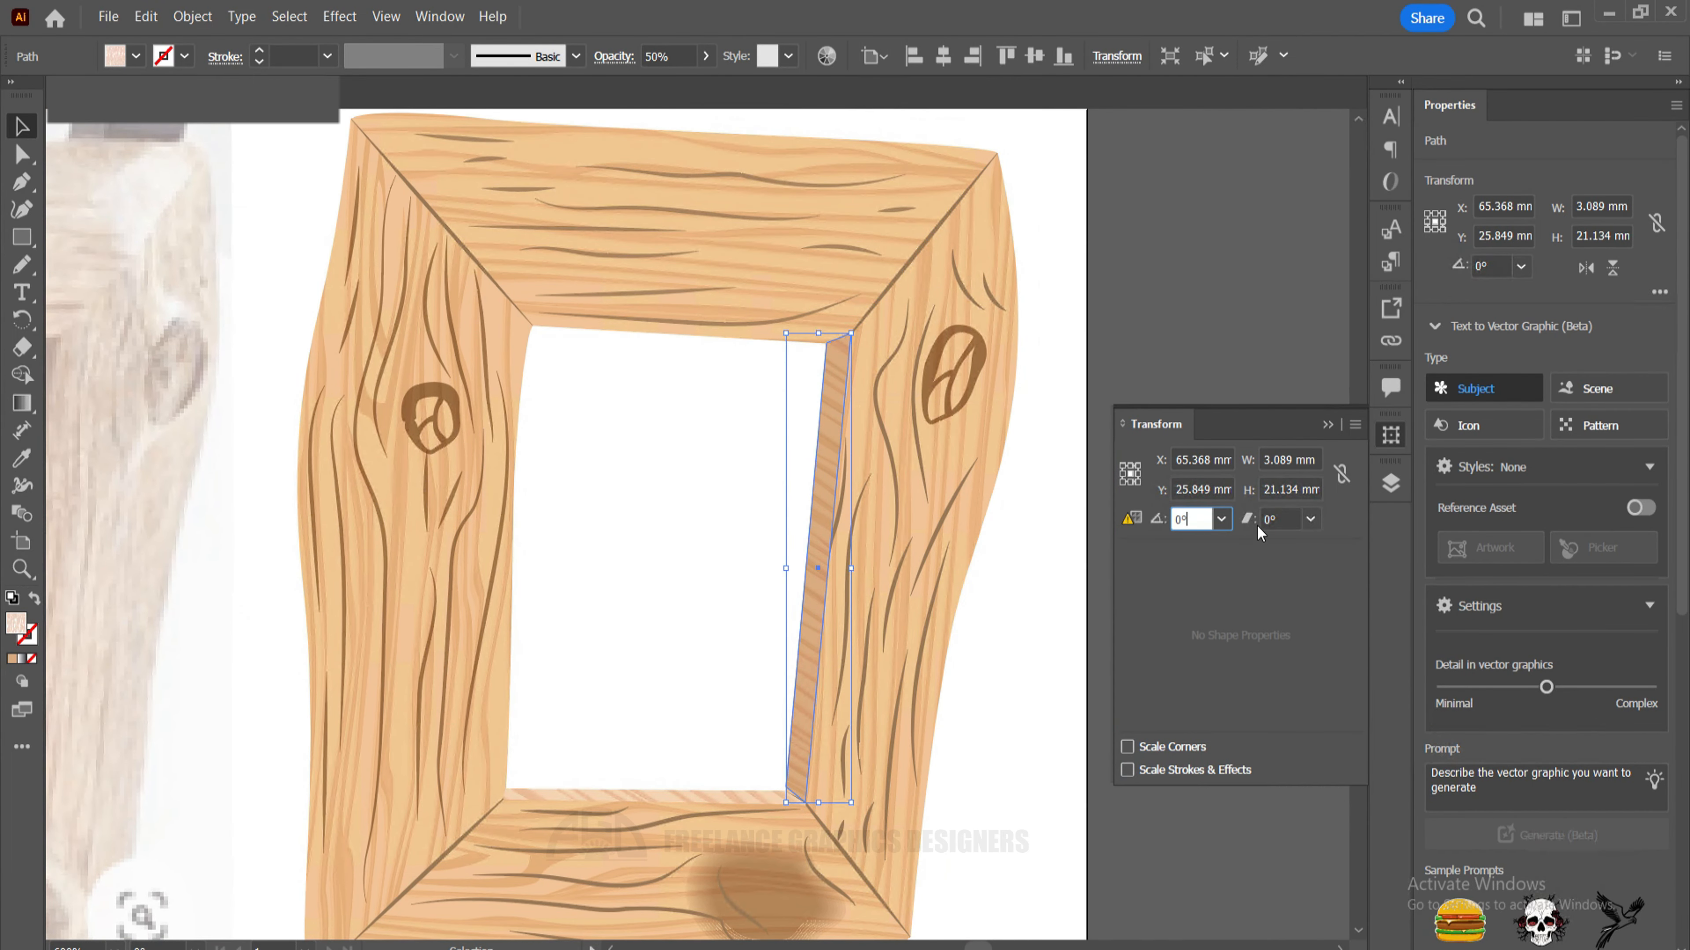
{"action": "key", "text": "Down"}
{"action": "key", "text": "Down"}
{"action": "key", "text": "Down"}
{"action": "key", "text": "Down"}
{"action": "key", "text": "Down"}
{"action": "key", "text": "Down"}
{"action": "key", "text": "Down"}
{"action": "key", "text": "Down"}
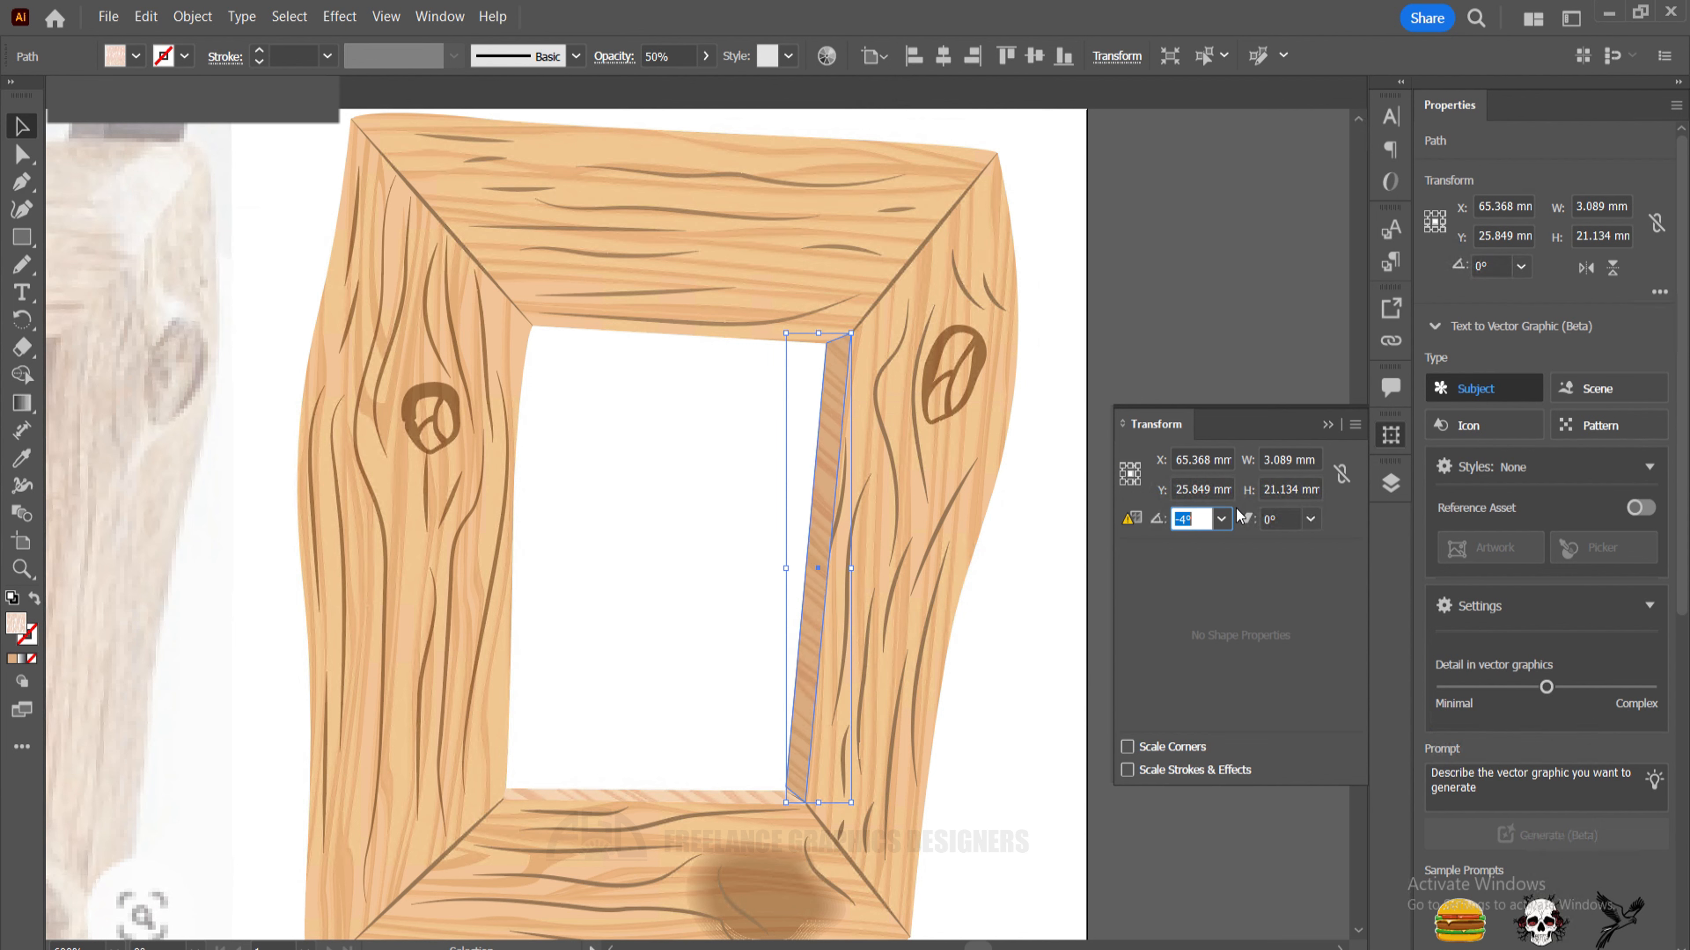
{"action": "key", "text": "Down"}
{"action": "key", "text": "Down"}
{"action": "key", "text": "Down"}
{"action": "key", "text": "Down"}
{"action": "key", "text": "Down"}
{"action": "key", "text": "Down"}
{"action": "key", "text": "Down"}
{"action": "key", "text": "Down"}
{"action": "key", "text": "Down"}
{"action": "key", "text": "Down"}
{"action": "key", "text": "Down"}
{"action": "key", "text": "Down"}
{"action": "key", "text": "Down"}
{"action": "key", "text": "Down"}
{"action": "key", "text": "Down"}
{"action": "key", "text": "Down"}
{"action": "key", "text": "Down"}
{"action": "key", "text": "Down"}
{"action": "key", "text": "Down"}
{"action": "key", "text": "Down"}
{"action": "key", "text": "Down"}
{"action": "key", "text": "Down"}
{"action": "key", "text": "Down"}
{"action": "key", "text": "Up"}
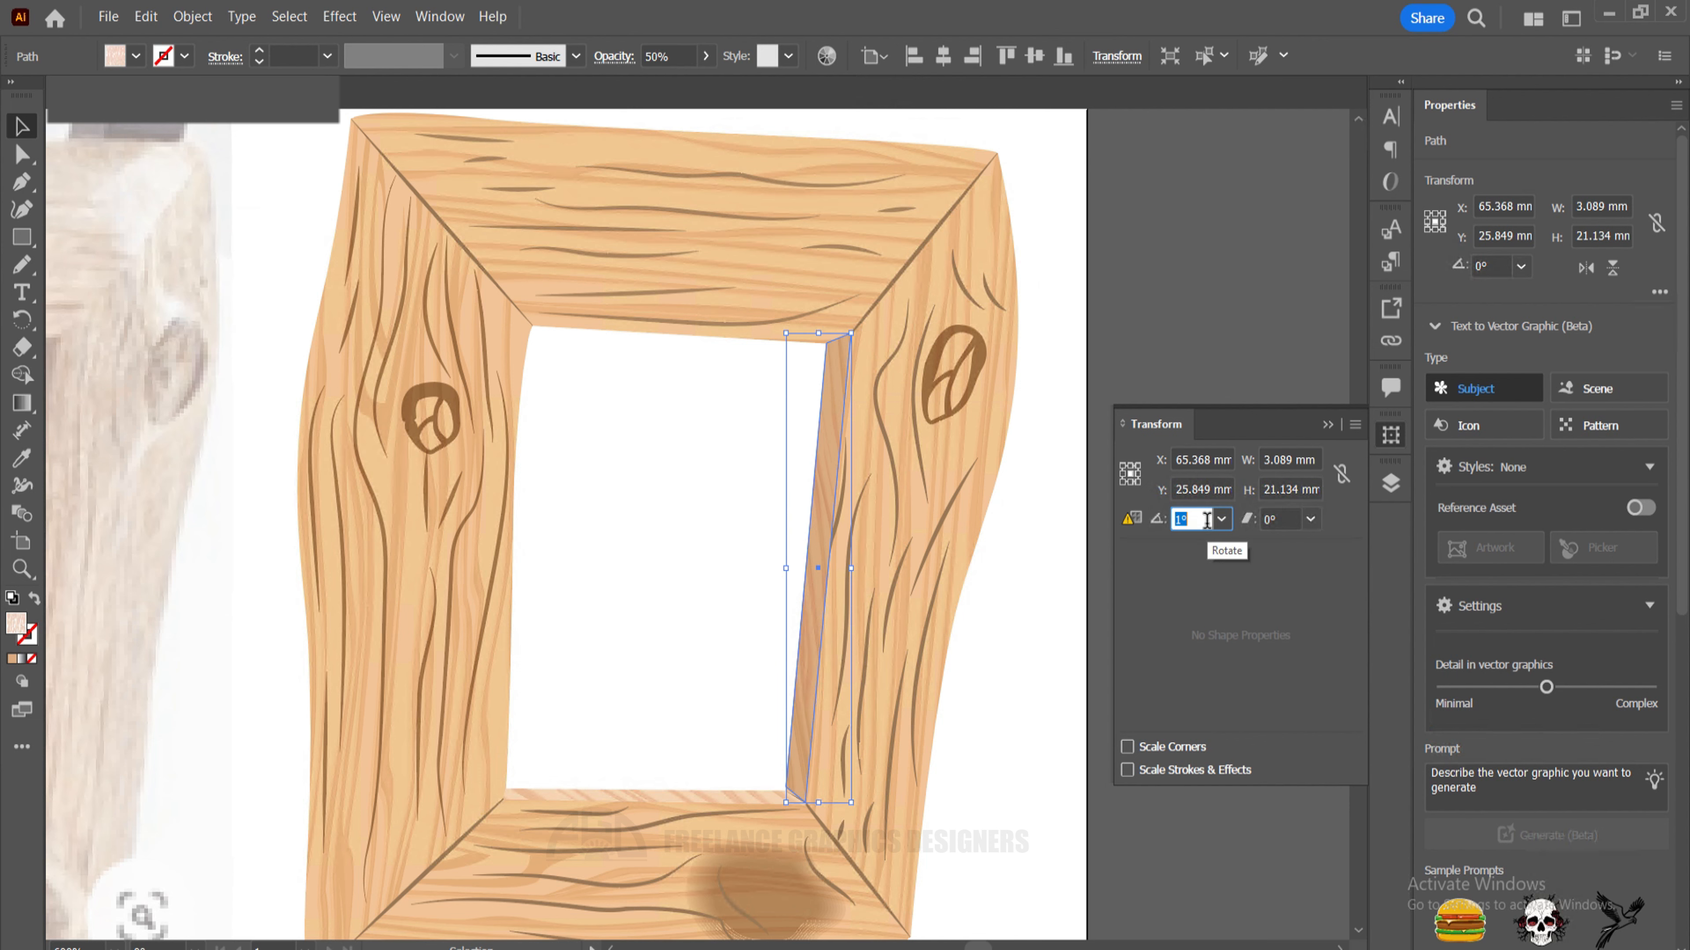
{"action": "left_click", "coordinate": [1026, 603]}
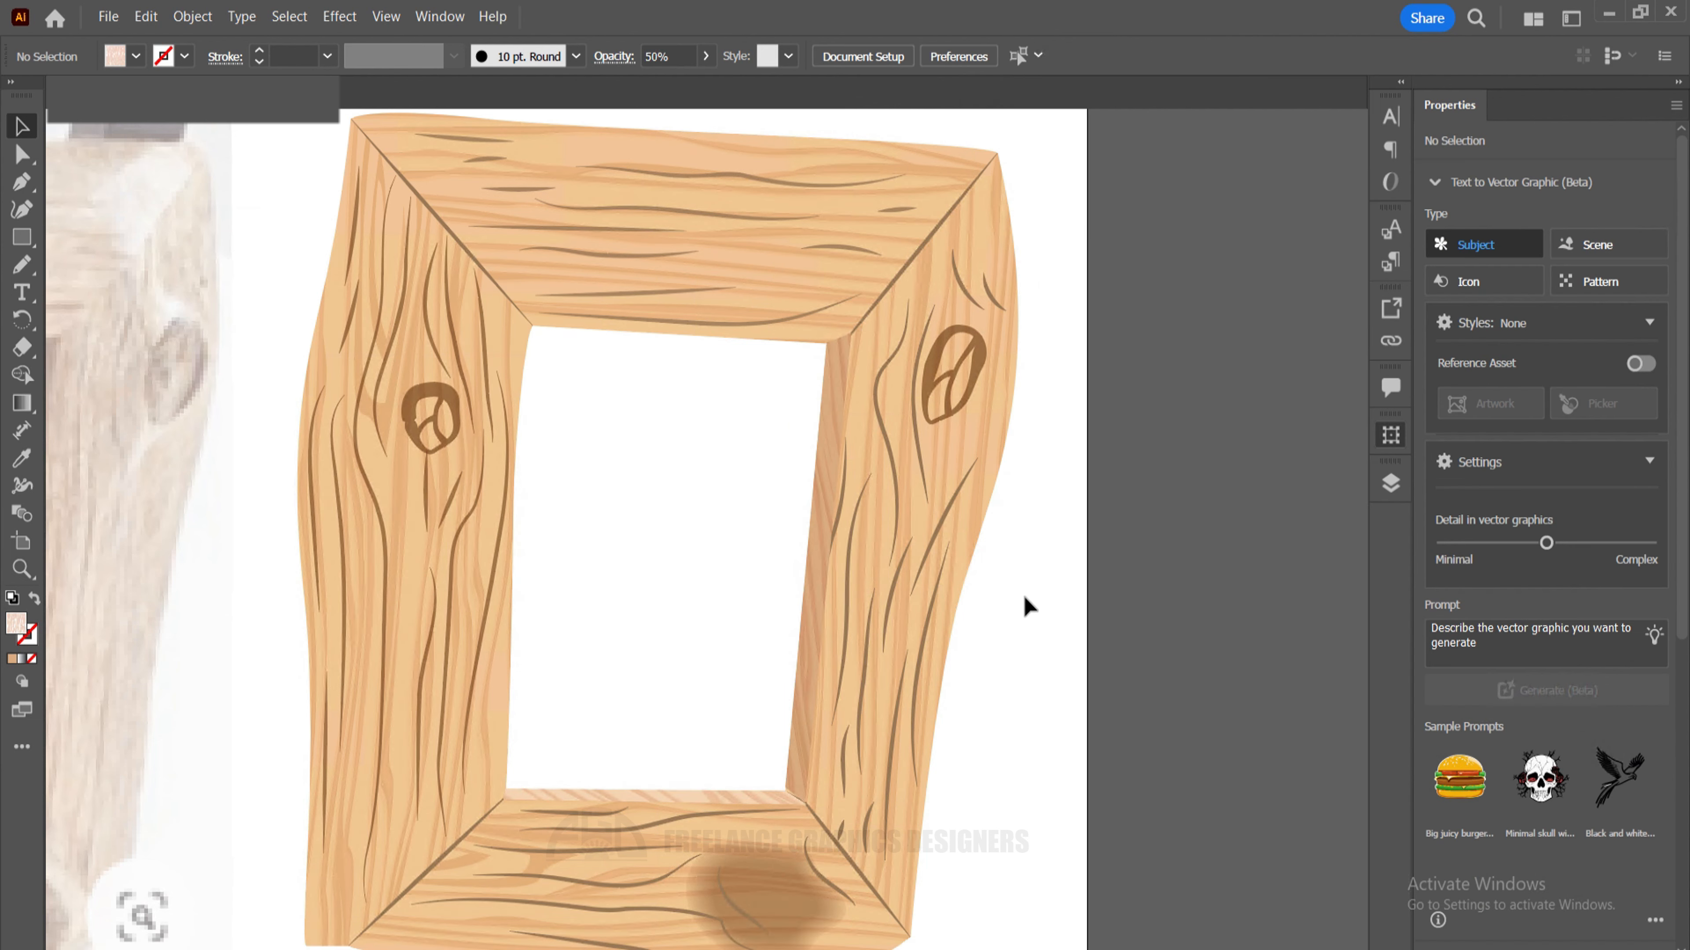
{"action": "key", "text": "Tab"}
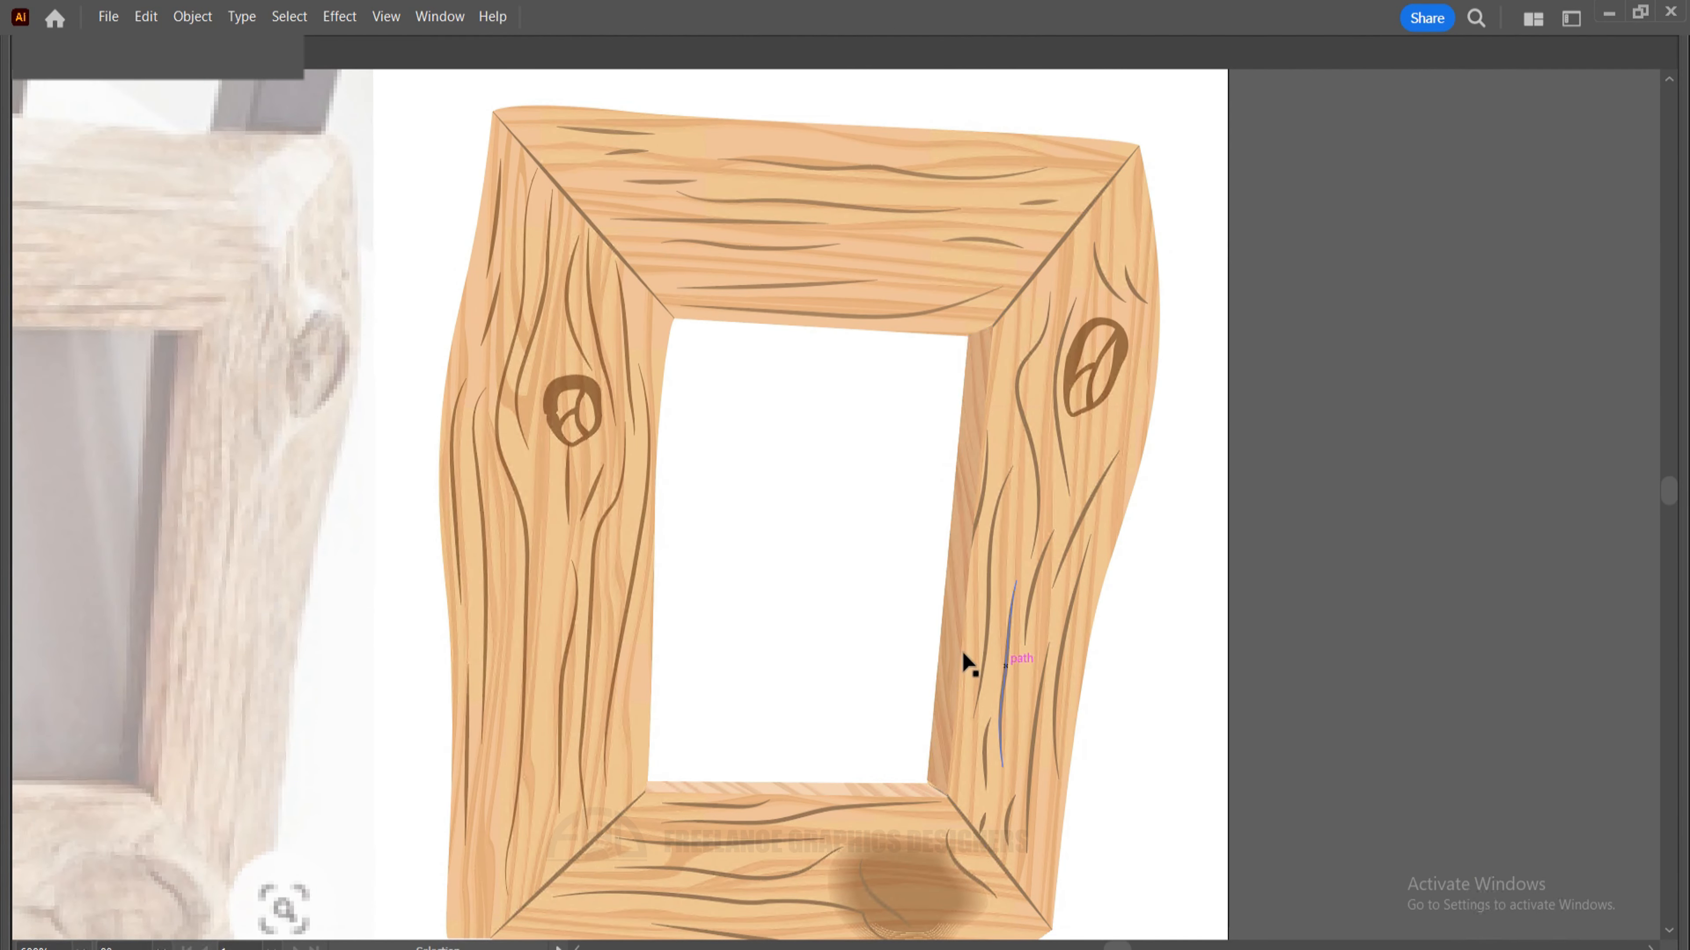
{"action": "left_click", "coordinate": [960, 652]}
{"action": "left_click_drag", "start_coordinate": [947, 653], "coordinate": [840, 647]}
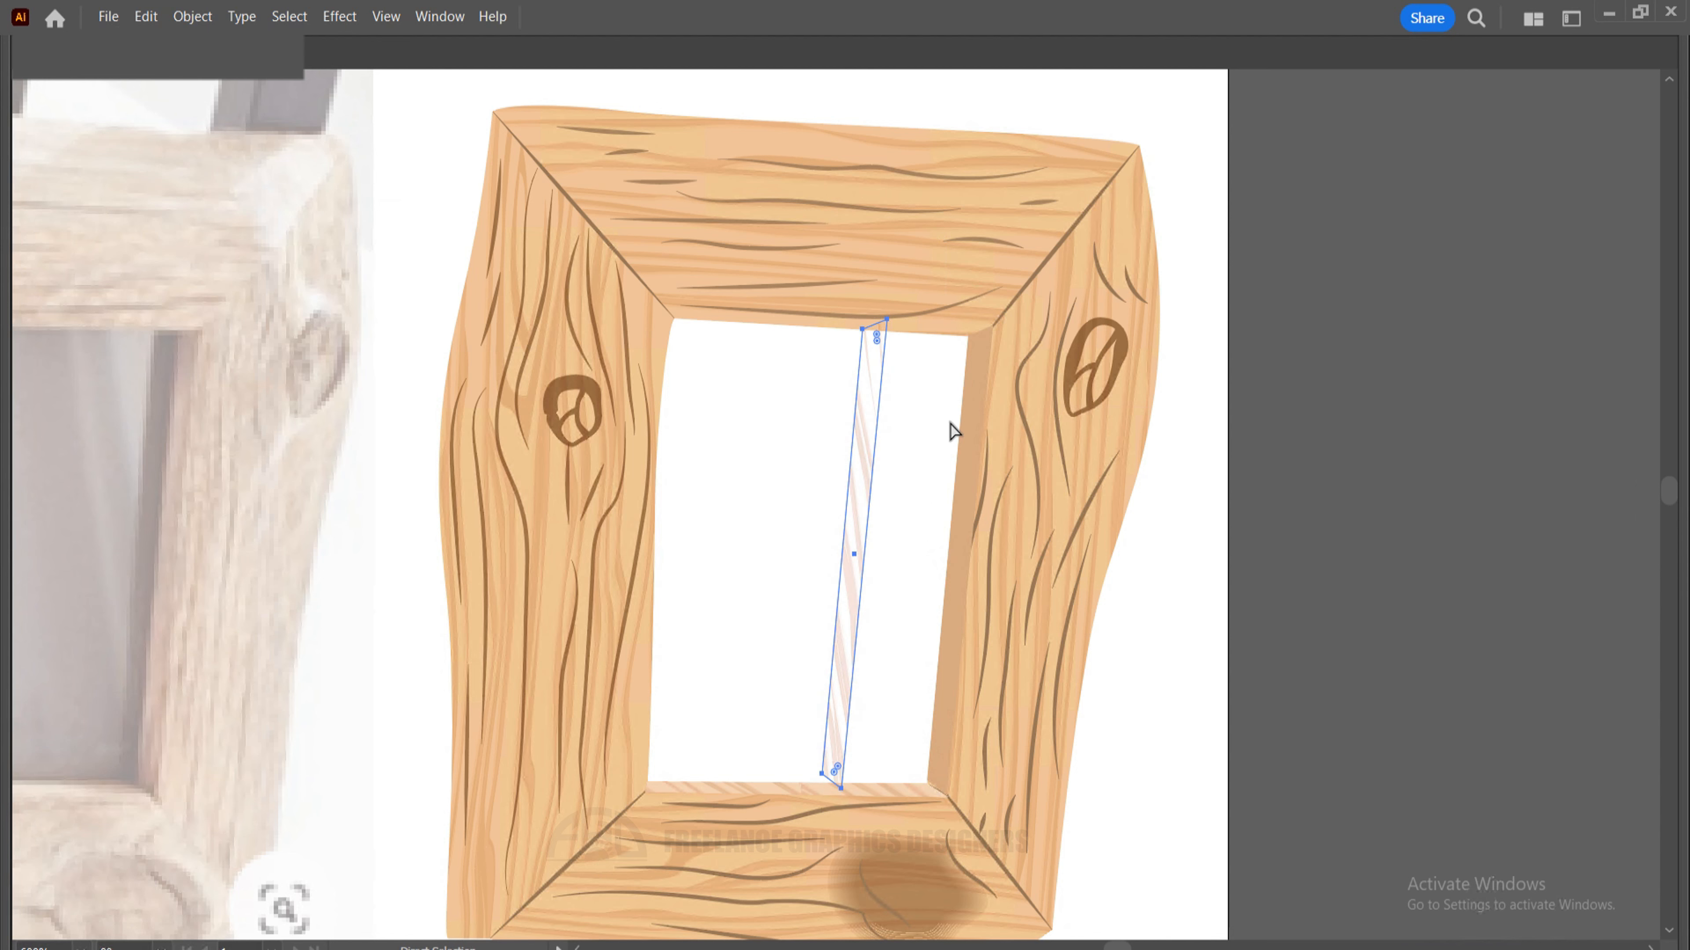
{"action": "key", "text": "a"}
{"action": "key", "text": "ctrl+z"}
Recolour the plain tan strip beneath the right inner strip's grain pattern to a deeper brown.
{"action": "key", "text": "v"}
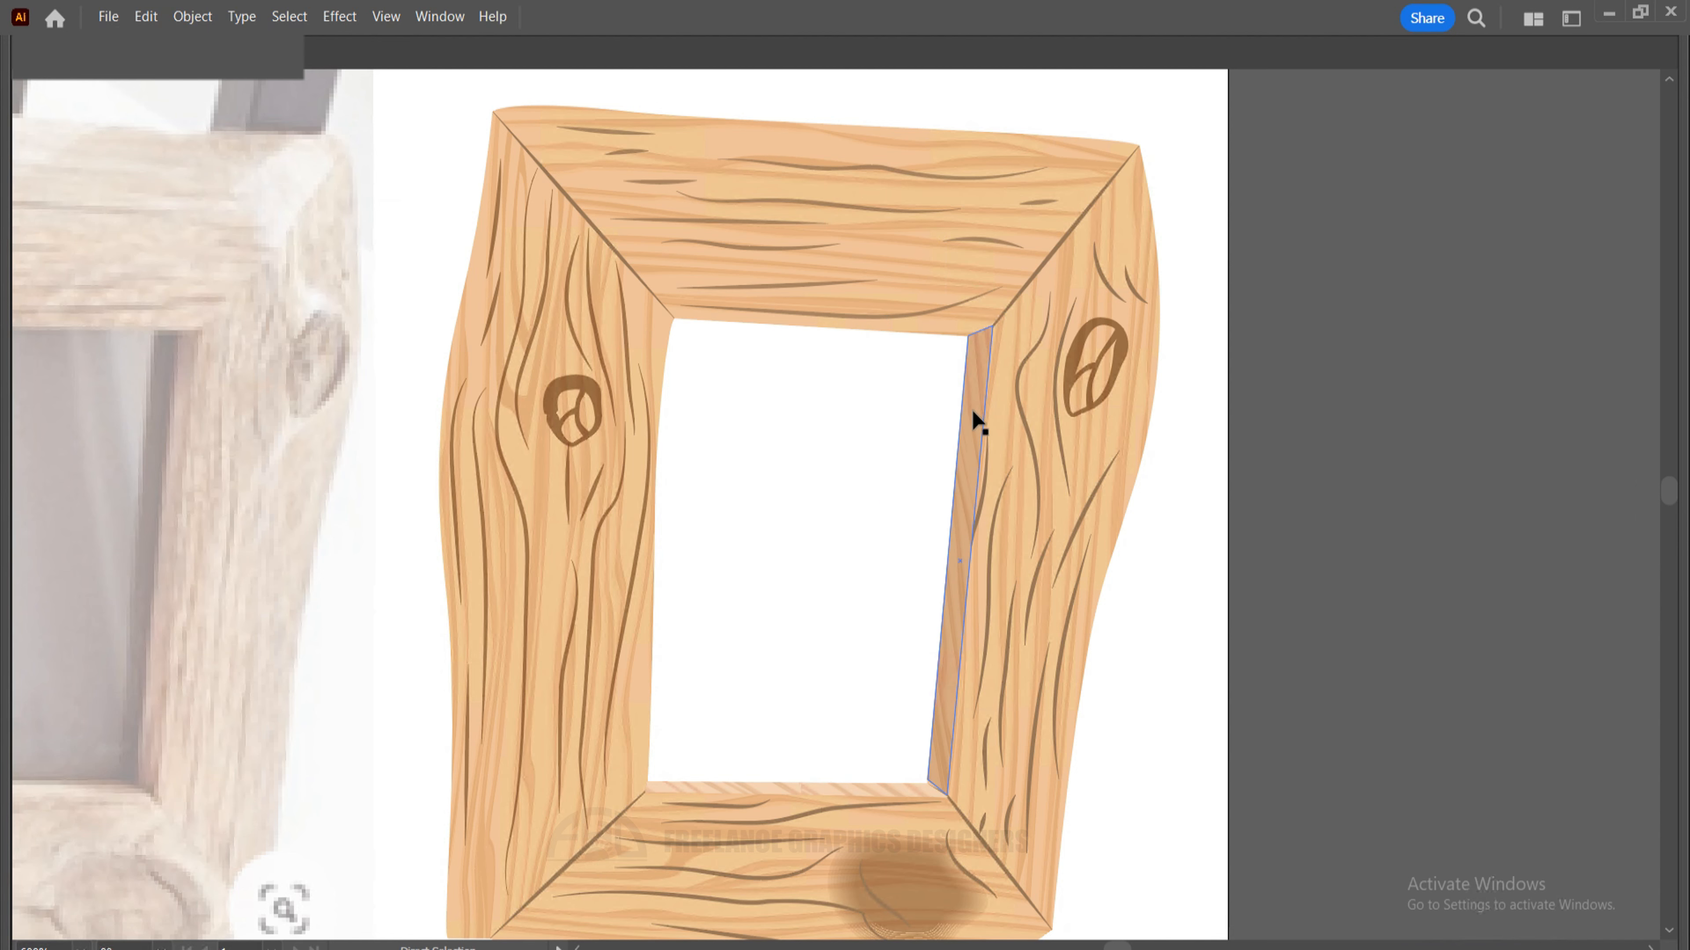
{"action": "key", "text": "Tab"}
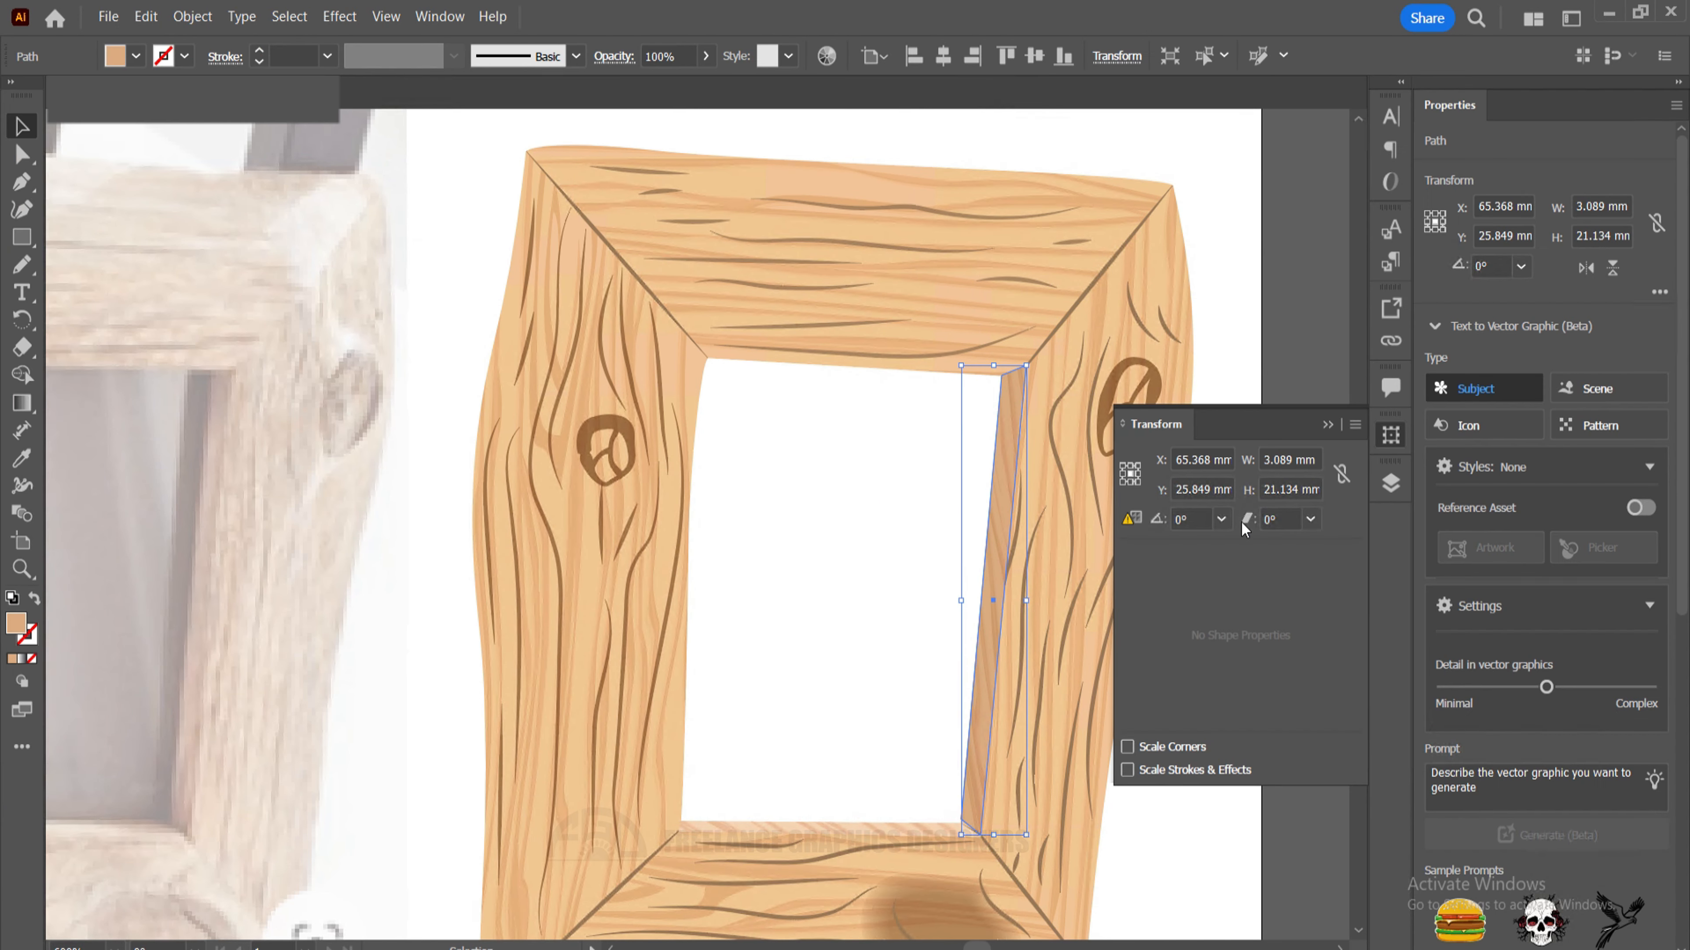
{"action": "double_click", "coordinate": [15, 626]}
{"action": "left_click_drag", "start_coordinate": [995, 339], "coordinate": [992, 364]}
{"action": "left_click", "coordinate": [1423, 302]}
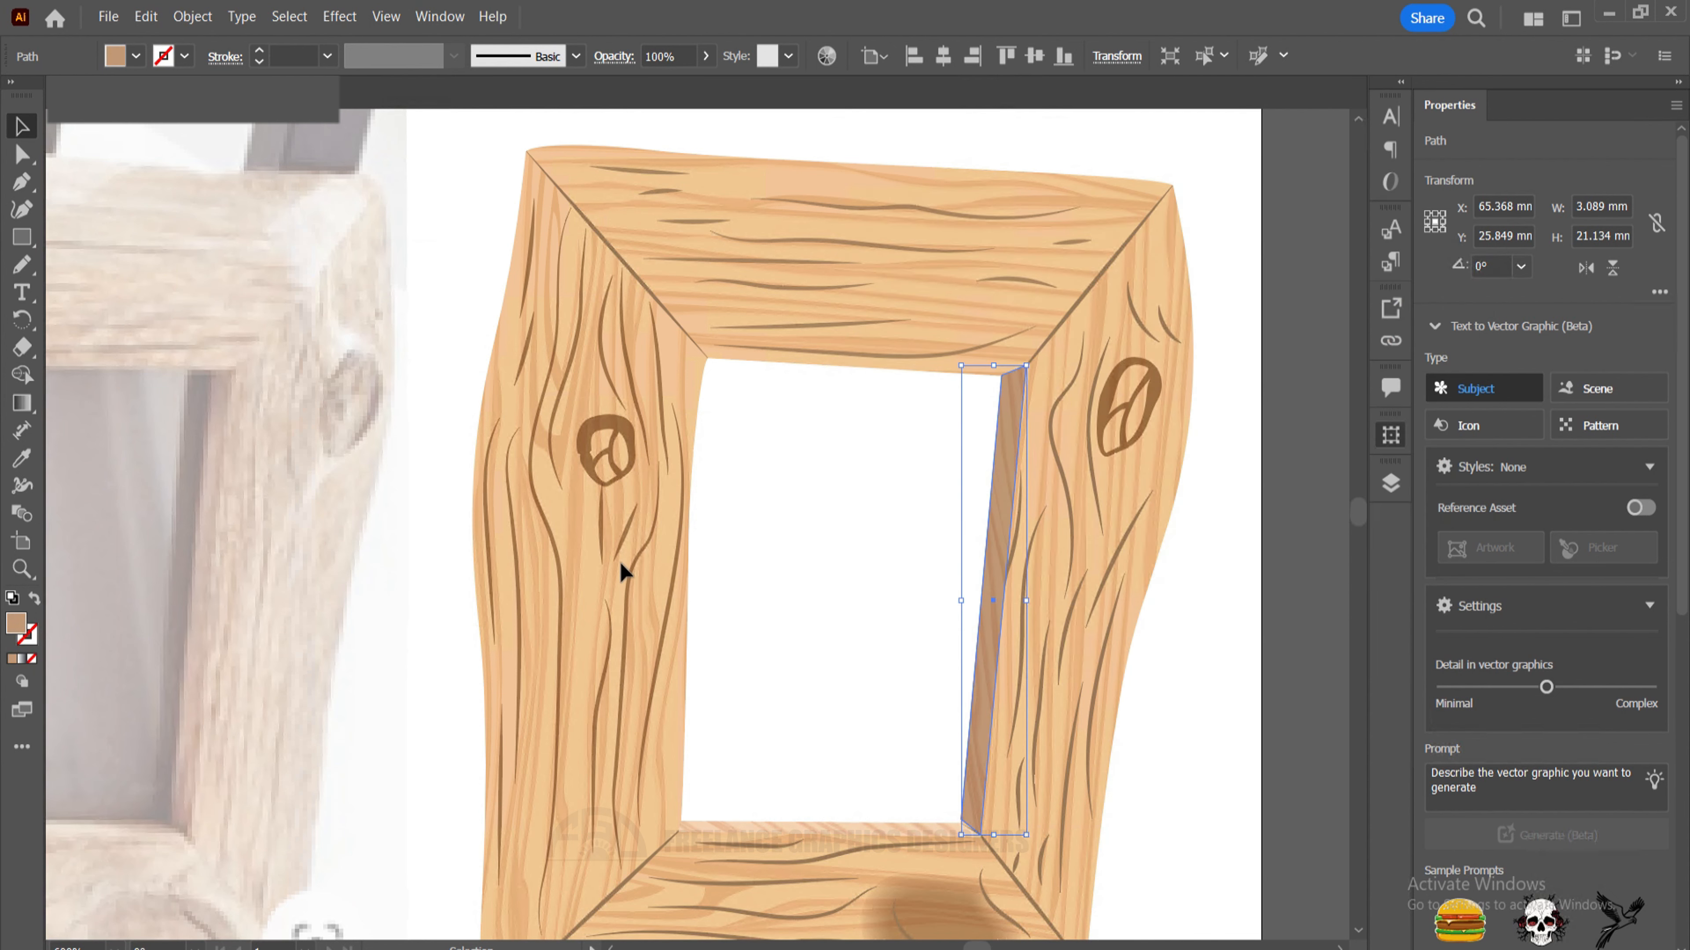
{"action": "key", "text": "Tab"}
{"action": "left_click", "coordinate": [1182, 558]}
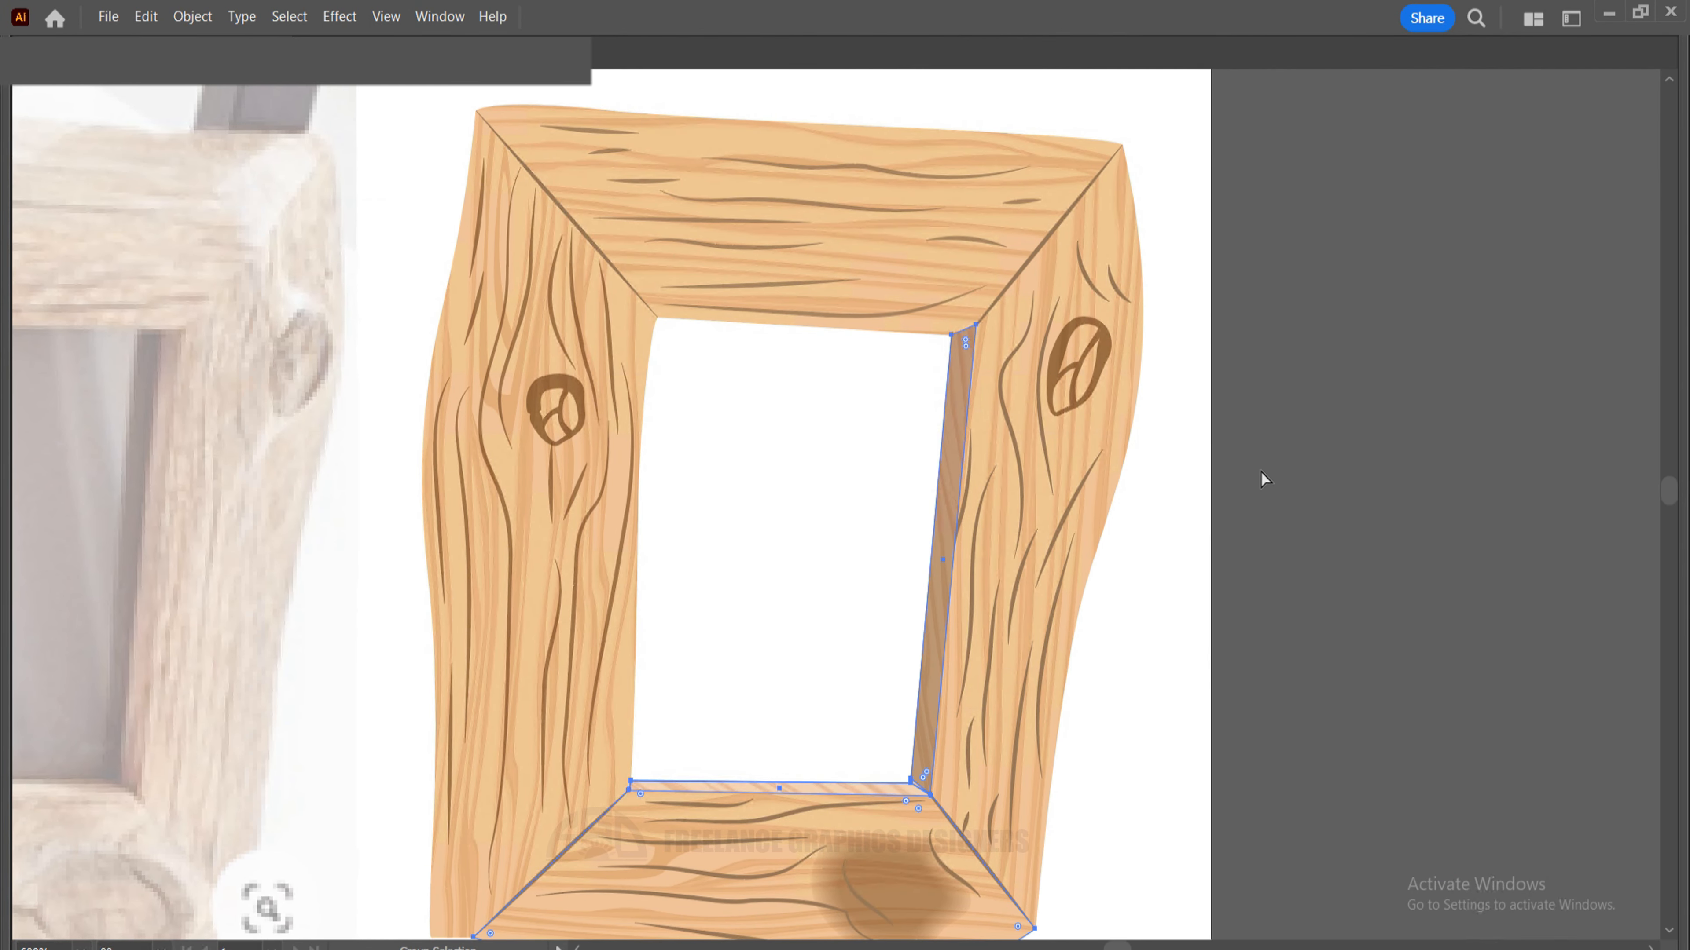
{"action": "key", "text": "ctrl+0"}
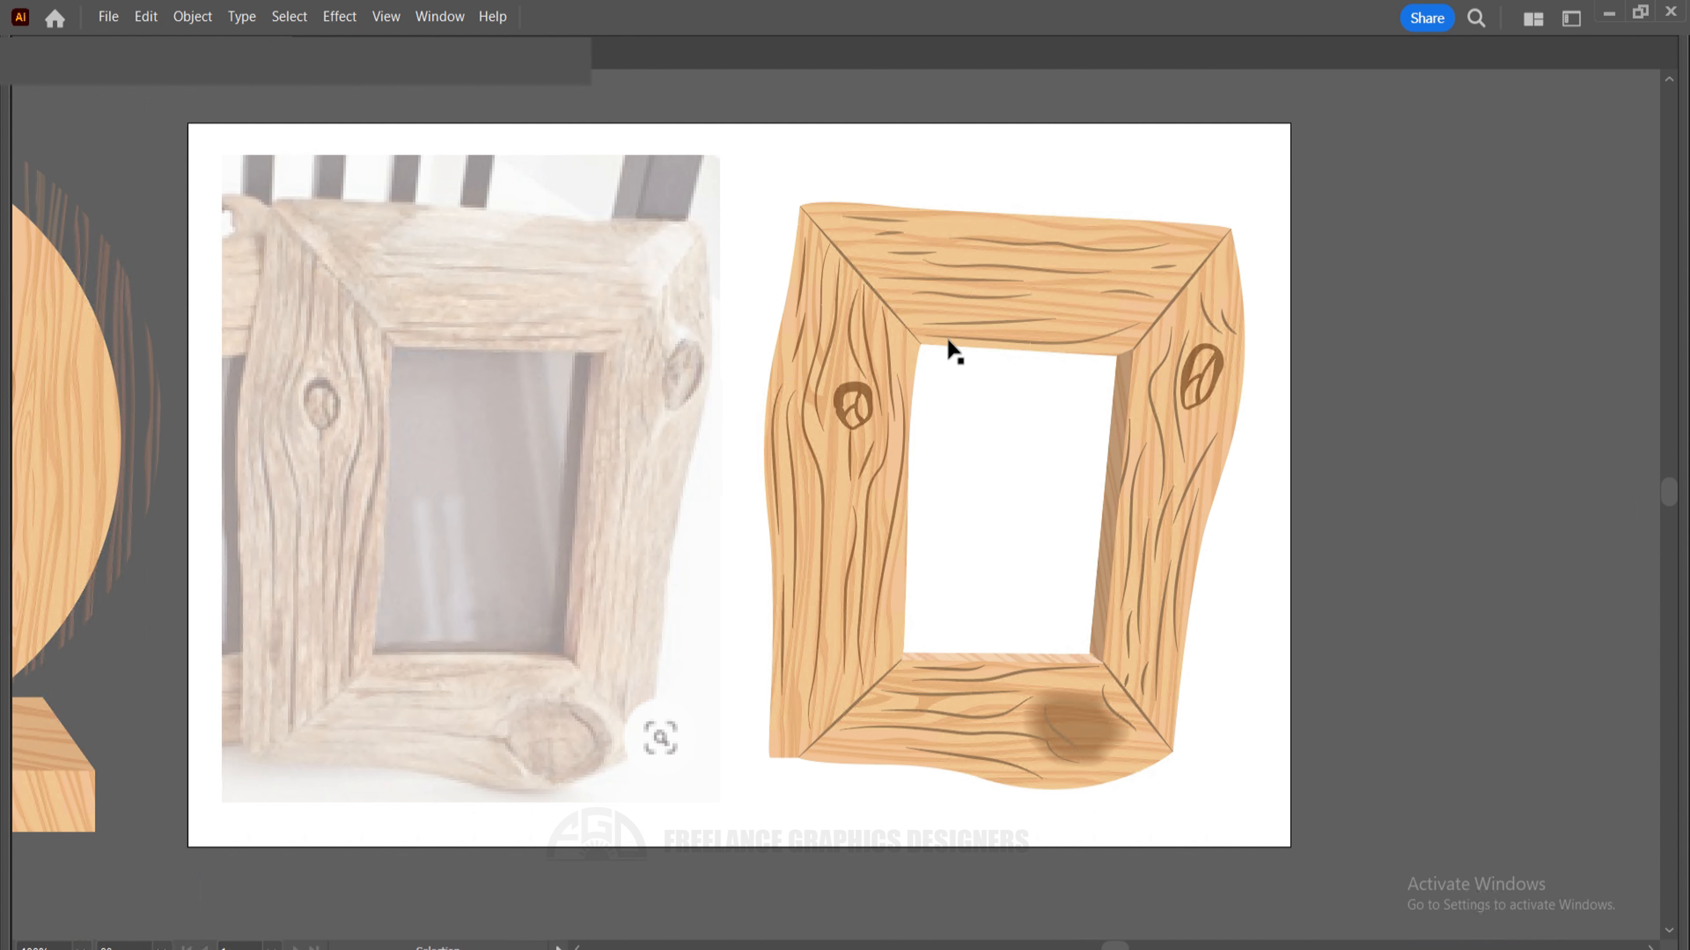
{"action": "mouse_move", "coordinate": [992, 546]}
{"action": "left_mouse_down"}
{"action": "mouse_move", "coordinate": [1094, 554]}
{"action": "mouse_move", "coordinate": [974, 544]}
{"action": "left_mouse_up"}
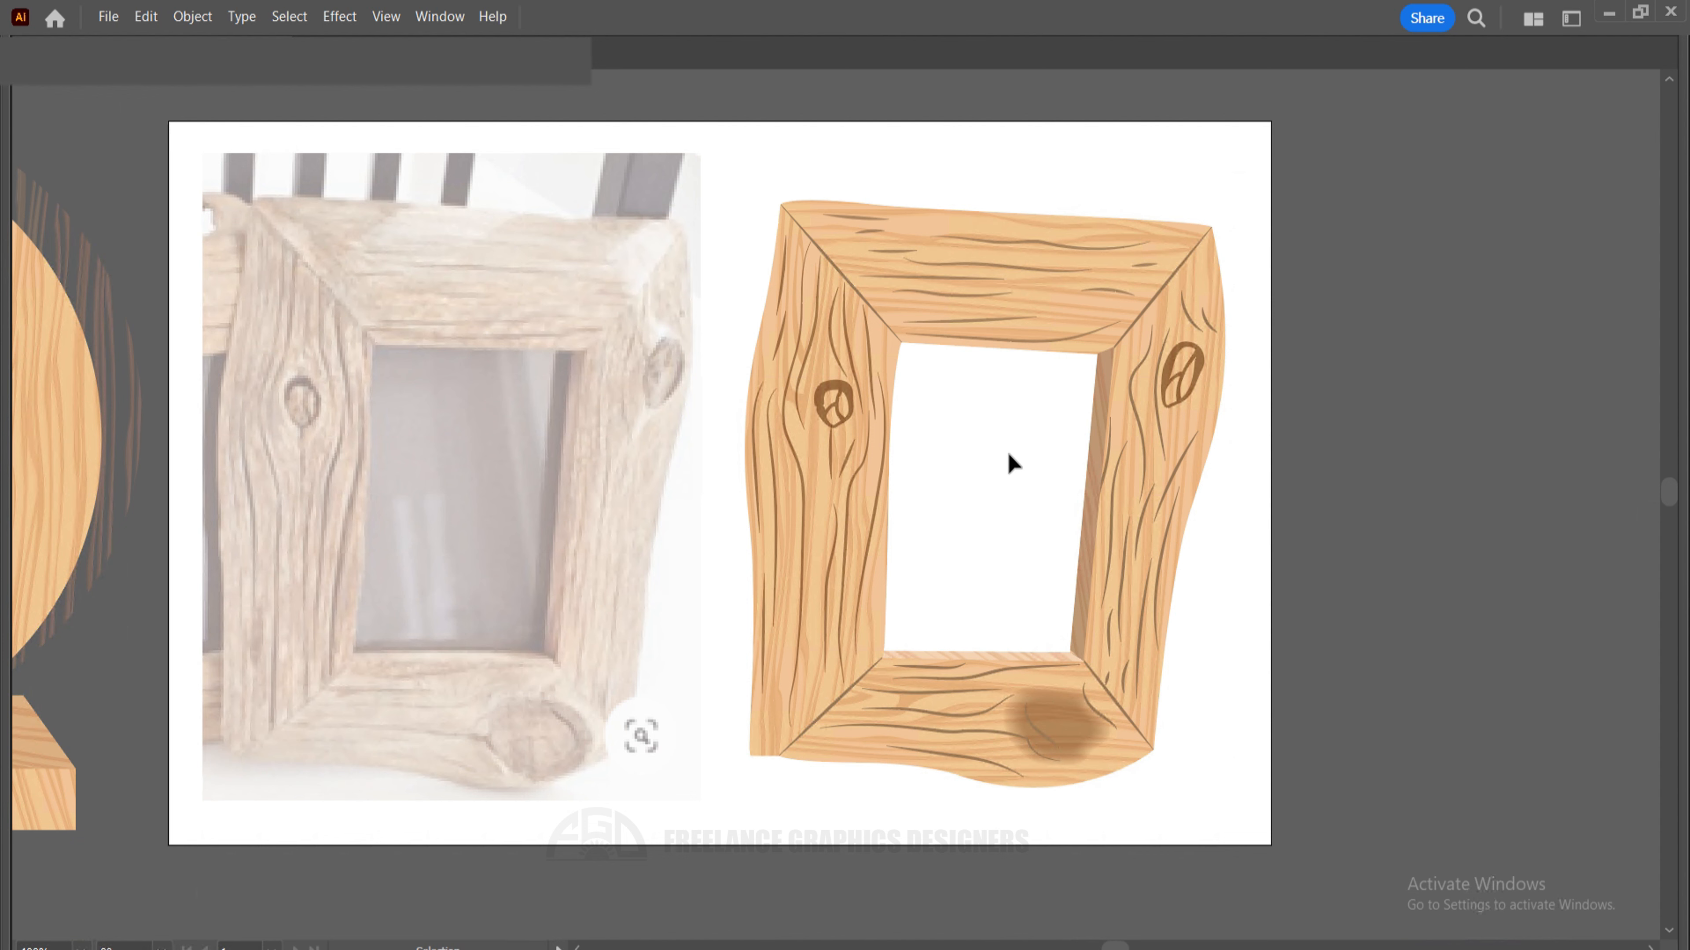
{"action": "left_click_drag", "start_coordinate": [1294, 570], "coordinate": [1239, 625]}
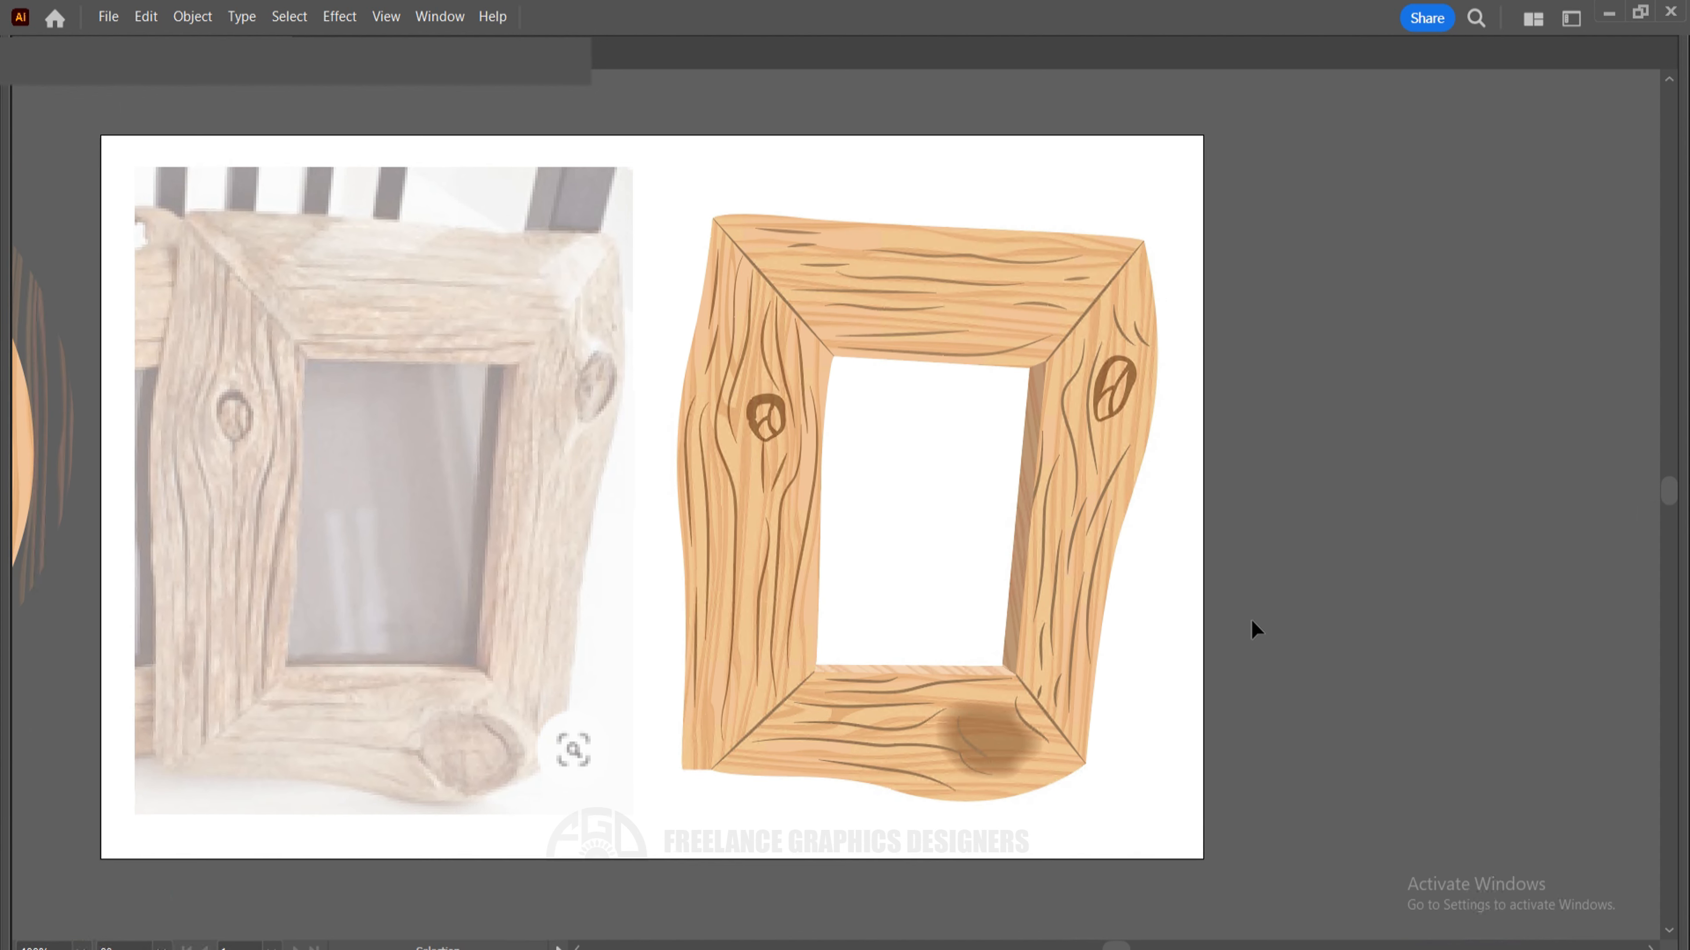
{"action": "key", "text": "a"}
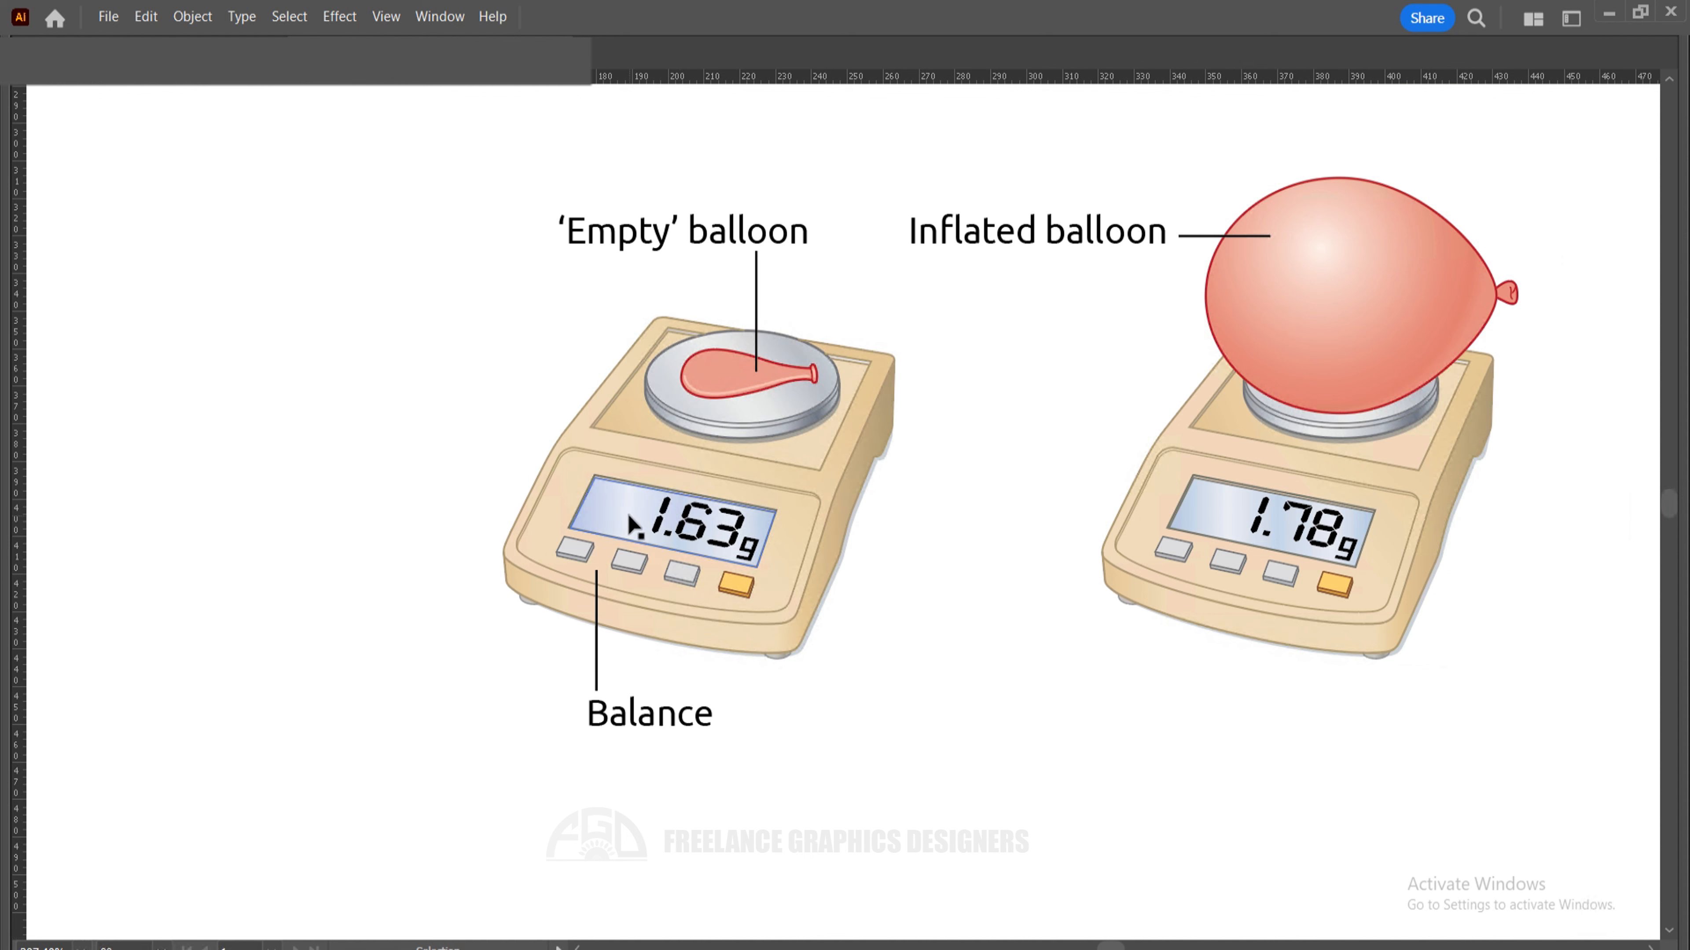
Copy the left scale's 1.63 g display from the balloon illustration and paste it beside the picture frame's artboard.
{"action": "left_click_drag", "start_coordinate": [642, 533], "coordinate": [921, 730]}
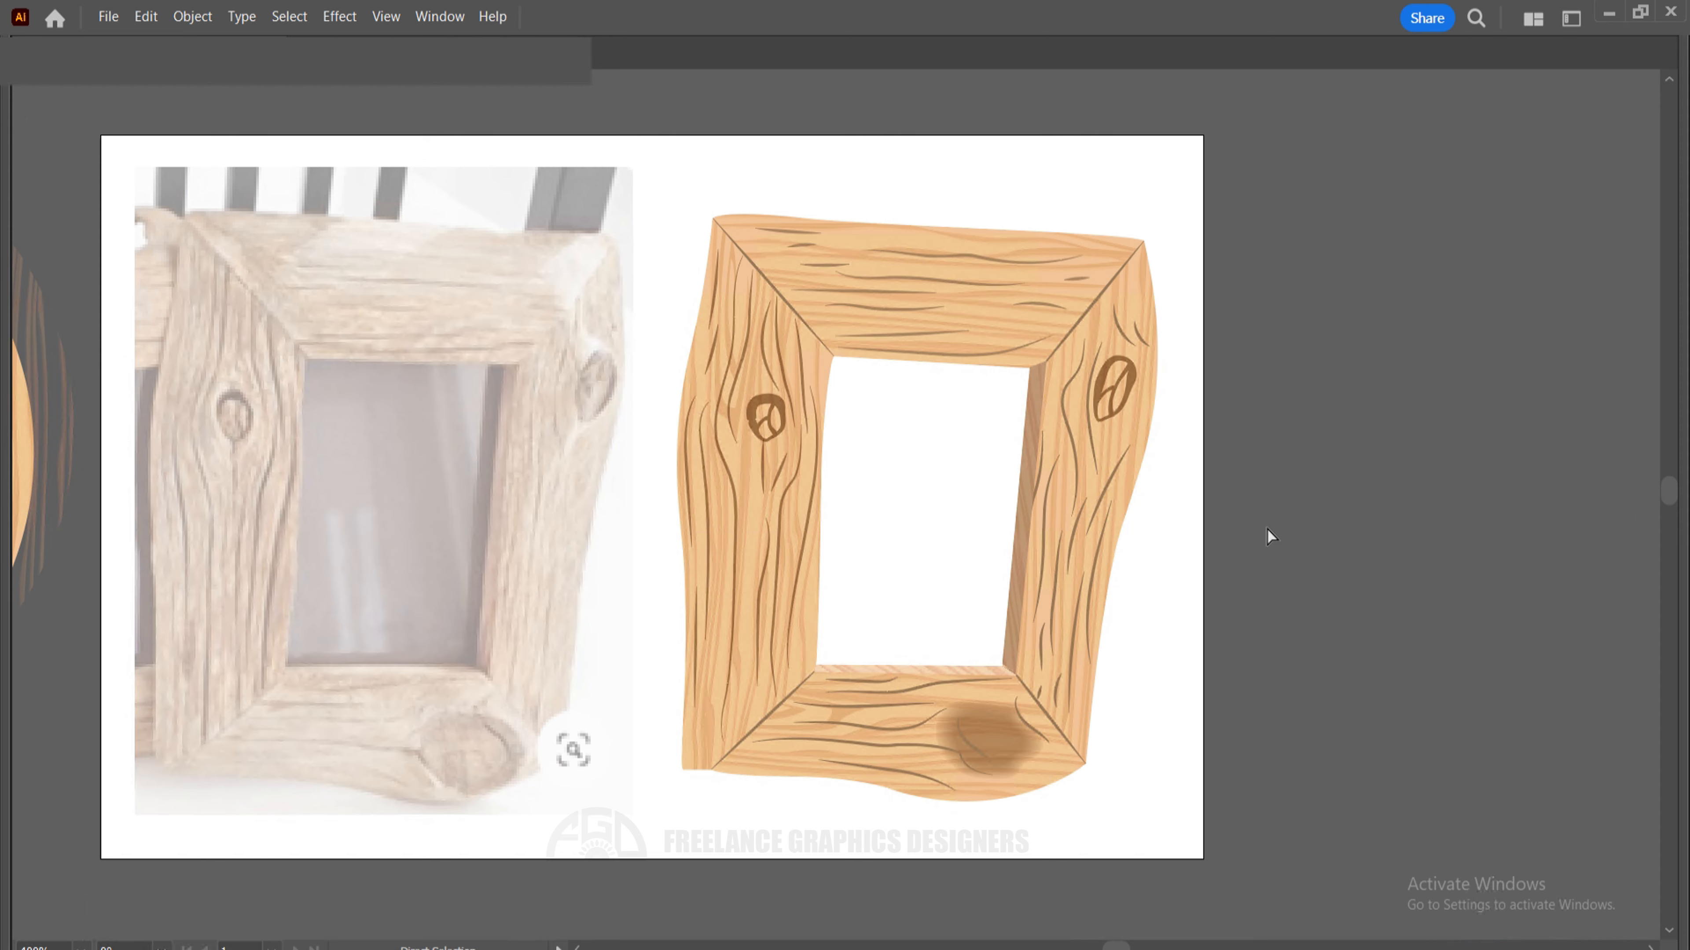
{"action": "key", "text": "ctrl+v"}
{"action": "left_click_drag", "start_coordinate": [795, 492], "coordinate": [1301, 484]}
{"action": "left_click", "coordinate": [1418, 603]}
{"action": "key", "text": "ctrl+space"}
{"action": "left_click_drag", "start_coordinate": [1302, 569], "coordinate": [1446, 634]}
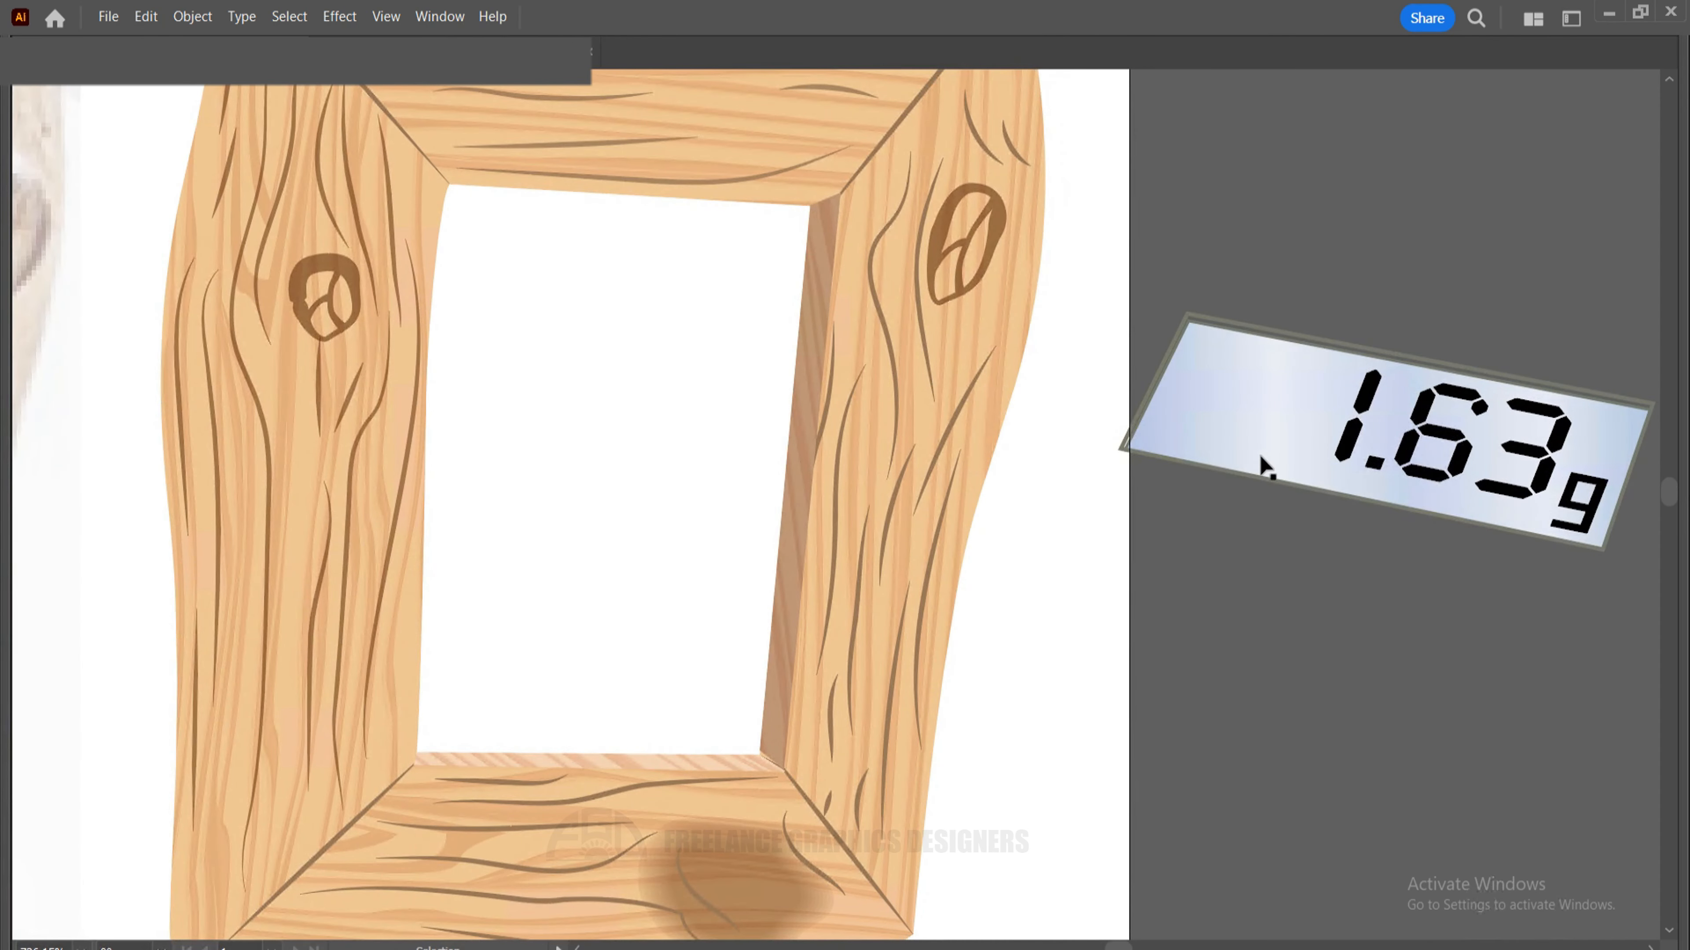
Move the pasted display's light-blue gradient background away from its digits and outline, and select it to reuse its linear gradient.
{"action": "left_click_drag", "start_coordinate": [1262, 459], "coordinate": [1084, 685]}
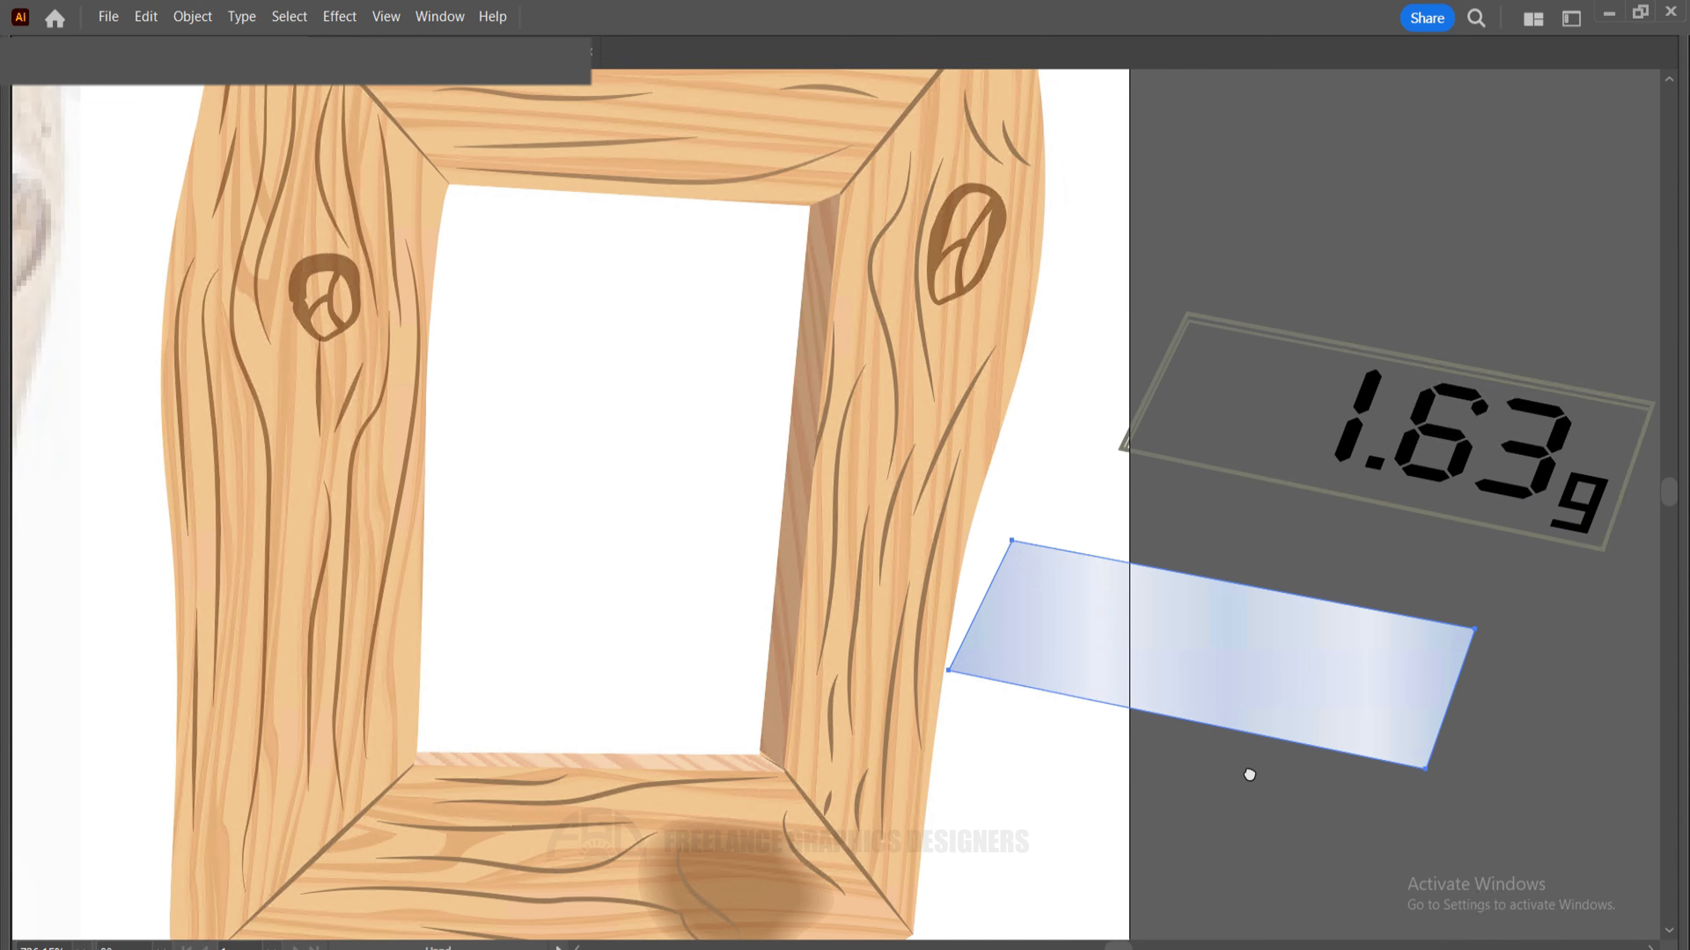
{"action": "key", "text": "shift+F8"}
{"action": "key", "text": "Tab"}
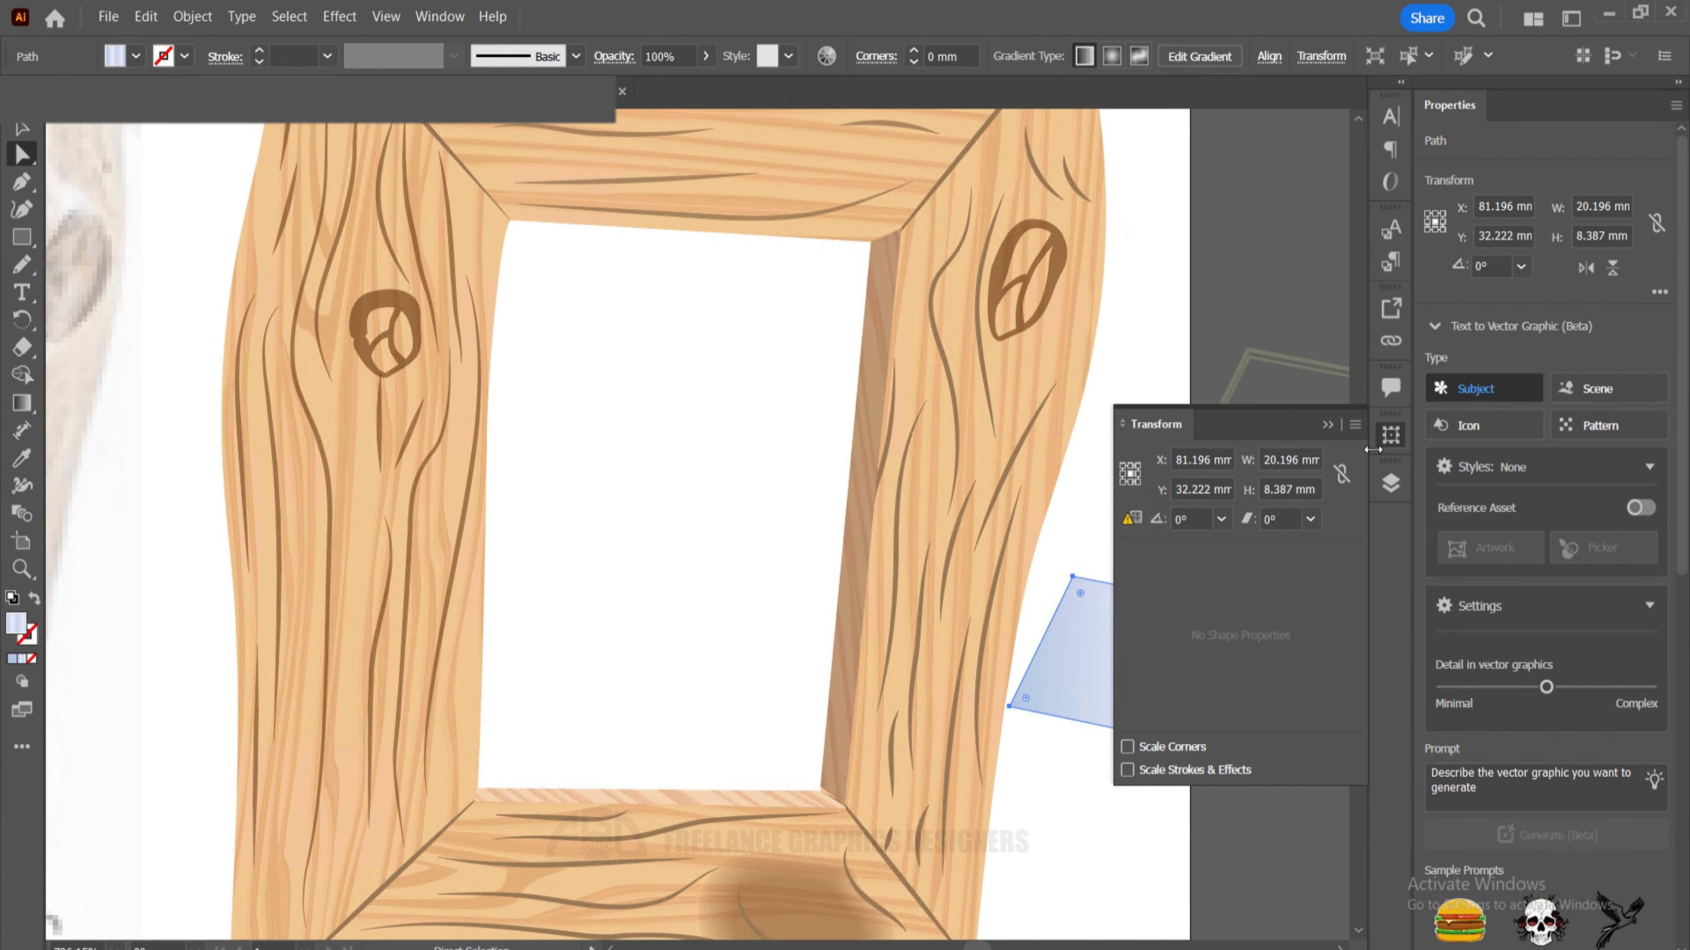
{"action": "left_click", "coordinate": [1389, 436]}
{"action": "key", "text": "space"}
{"action": "left_click_drag", "start_coordinate": [1084, 511], "coordinate": [888, 461]}
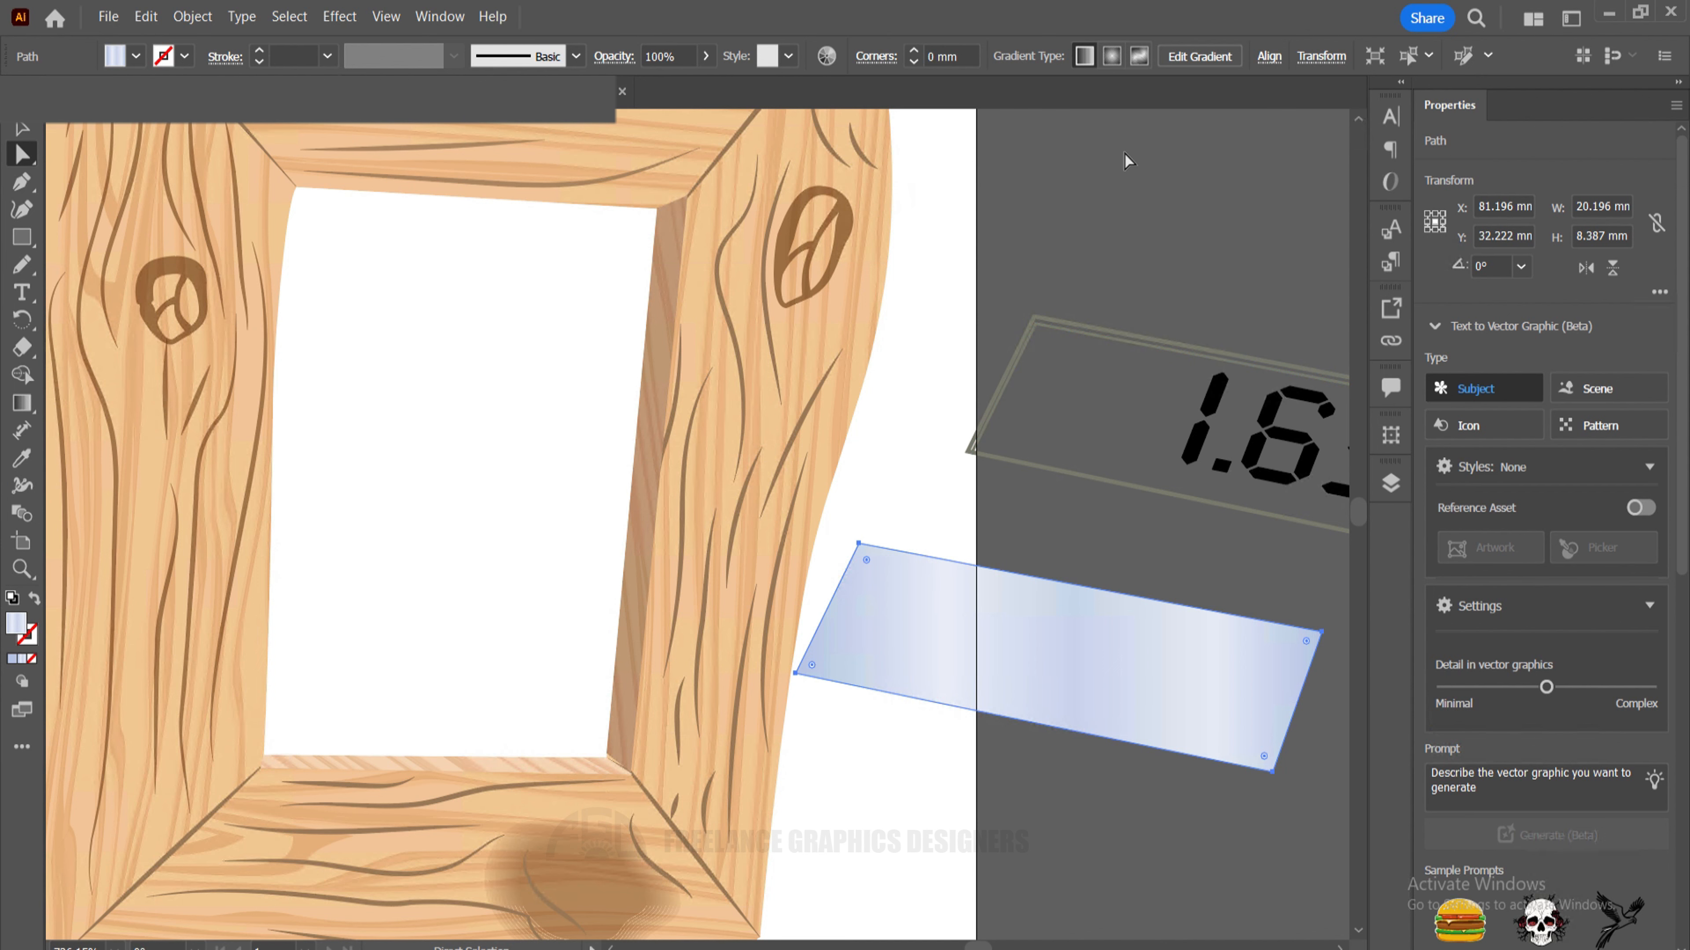
{"action": "key", "text": "g"}
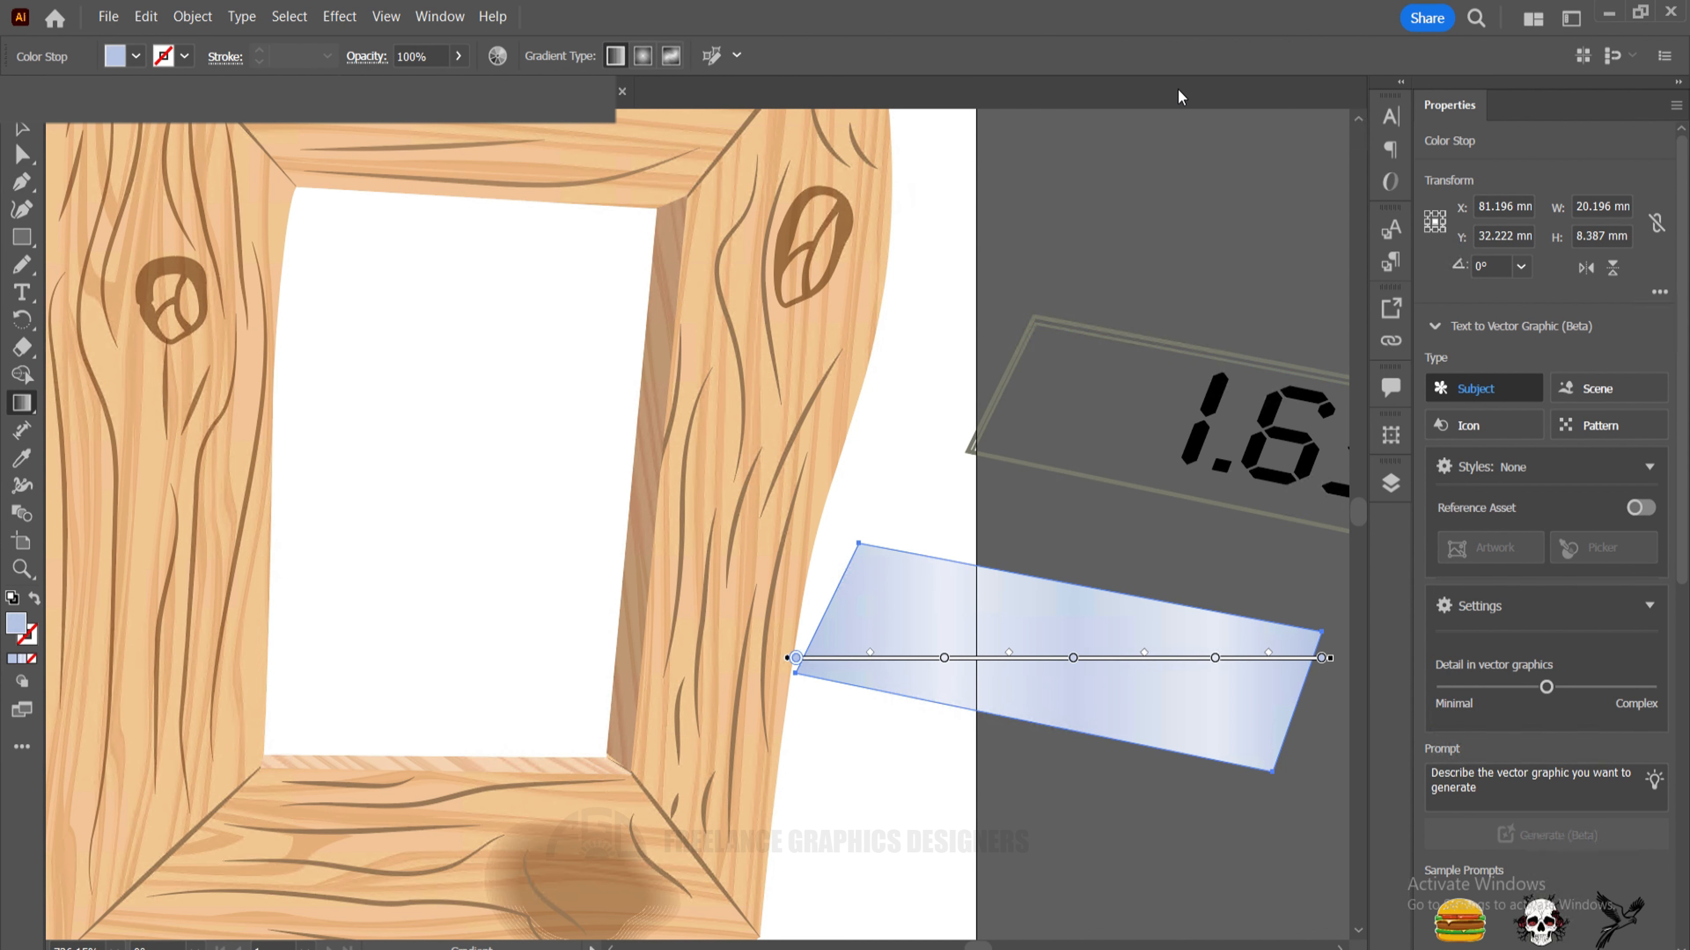
{"action": "key", "text": "v"}
{"action": "key", "text": "space"}
{"action": "mouse_move", "coordinate": [919, 549]}
{"action": "left_mouse_down"}
{"action": "mouse_move", "coordinate": [1014, 517]}
{"action": "mouse_move", "coordinate": [894, 555]}
{"action": "mouse_move", "coordinate": [930, 571]}
{"action": "left_mouse_up"}
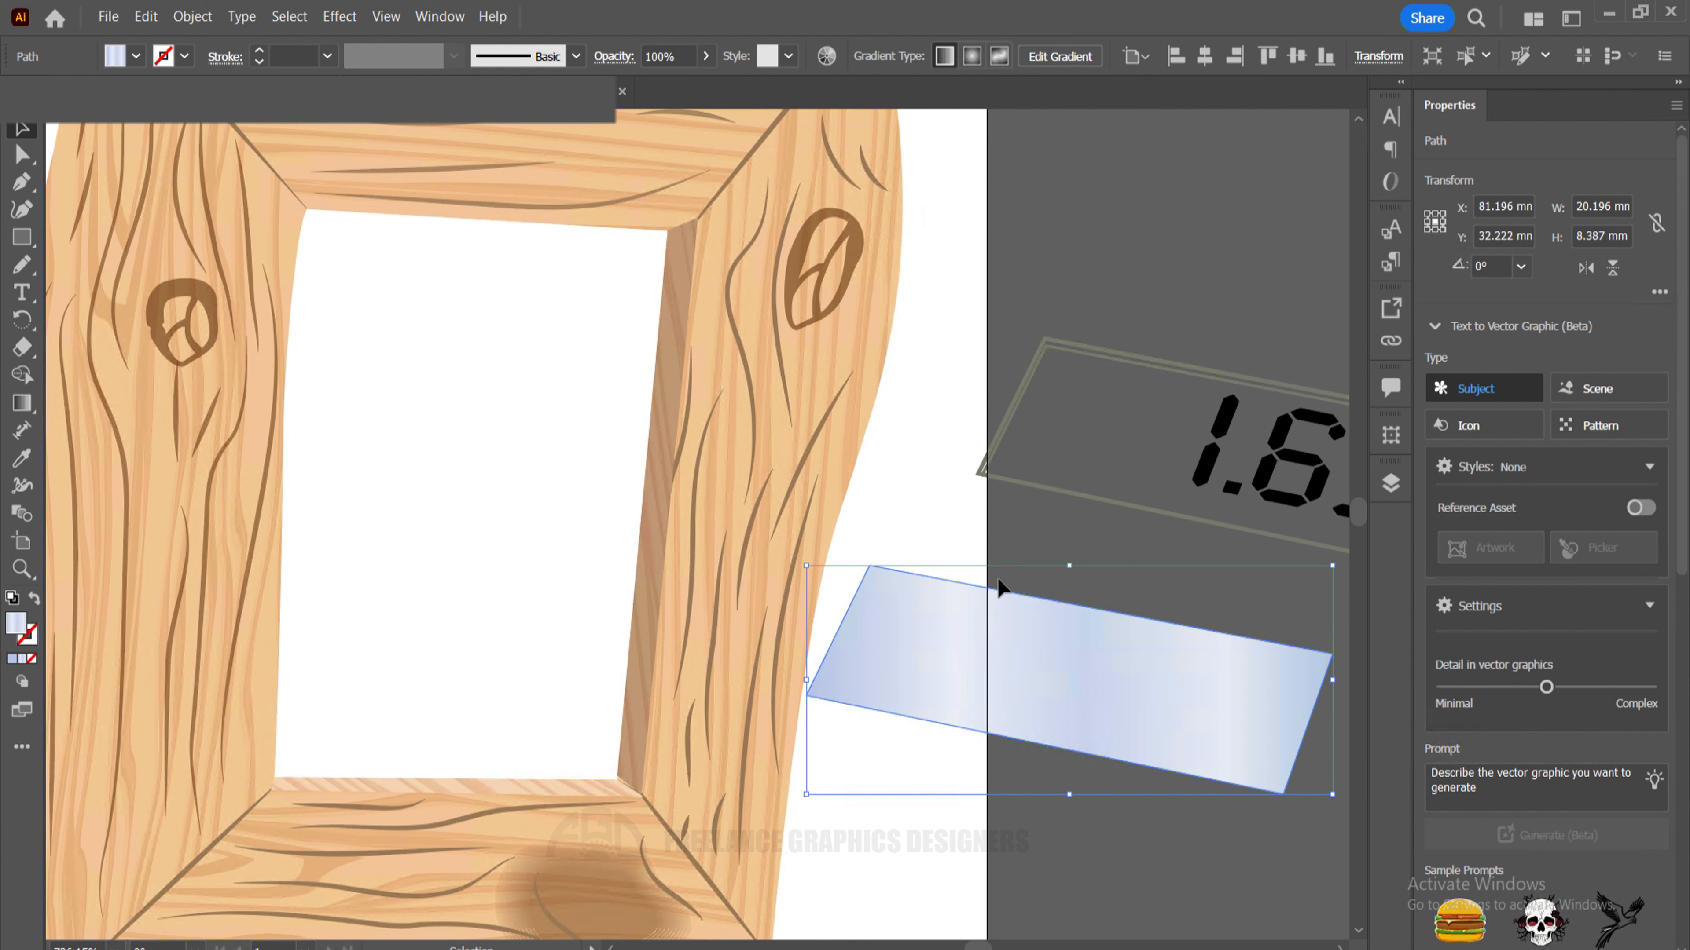
Draw a gradient-filled rectangle about 14.3 × 22 mm over the frame opening and reposition its upper-right and lower-left corners to cover it.
{"action": "key", "text": "m"}
{"action": "mouse_move", "coordinate": [278, 201]}
{"action": "left_mouse_down"}
{"action": "mouse_move", "coordinate": [606, 662]}
{"action": "mouse_move", "coordinate": [653, 822]}
{"action": "mouse_move", "coordinate": [648, 804]}
{"action": "left_mouse_up"}
{"action": "key", "text": "a"}
{"action": "left_click", "coordinate": [647, 201]}
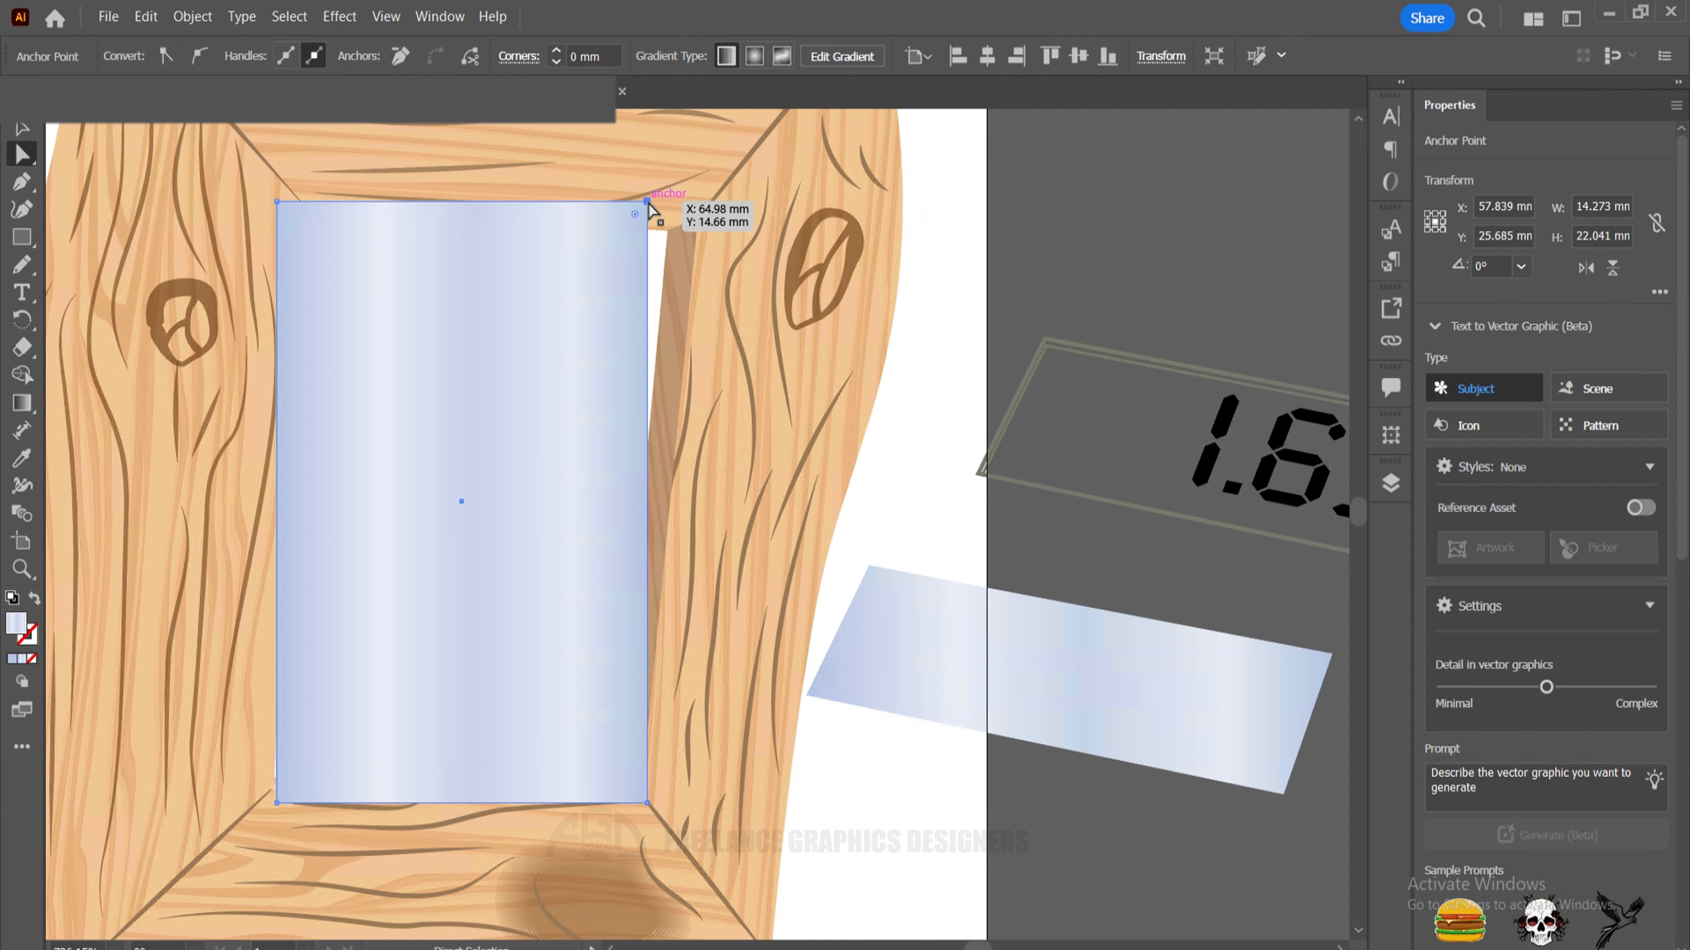
{"action": "left_click_drag", "start_coordinate": [649, 203], "coordinate": [694, 210]}
{"action": "left_click", "coordinate": [274, 803]}
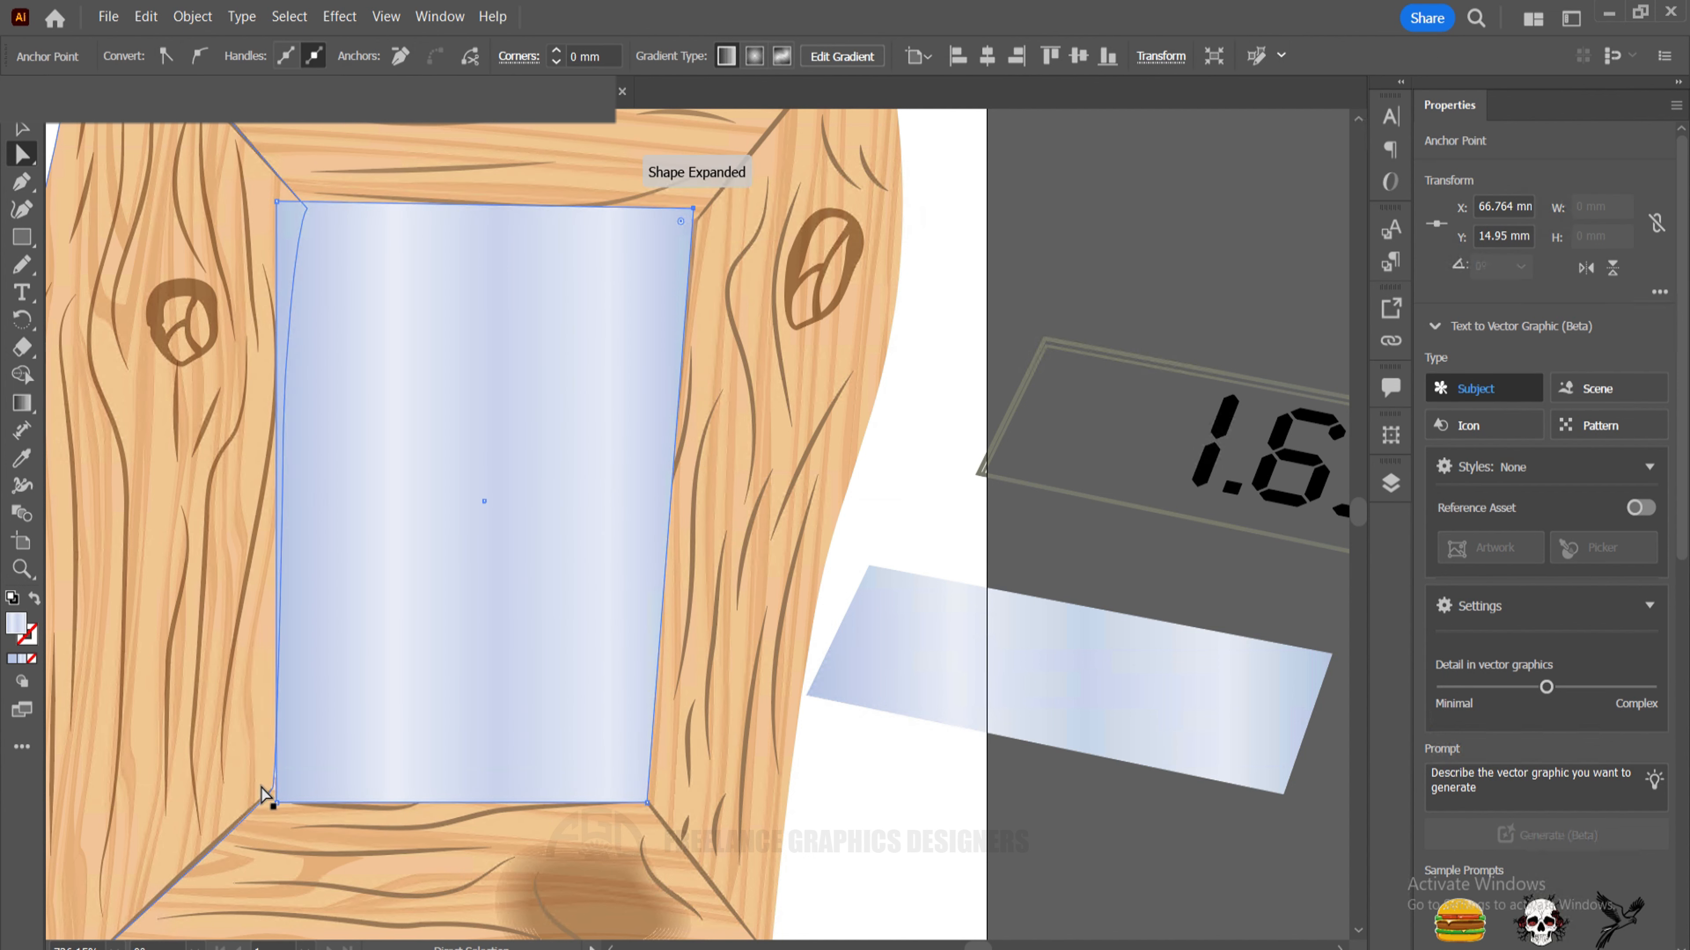
{"action": "mouse_move", "coordinate": [263, 792]}
{"action": "left_mouse_down"}
{"action": "mouse_move", "coordinate": [248, 788]}
{"action": "mouse_move", "coordinate": [258, 803]}
{"action": "left_mouse_up"}
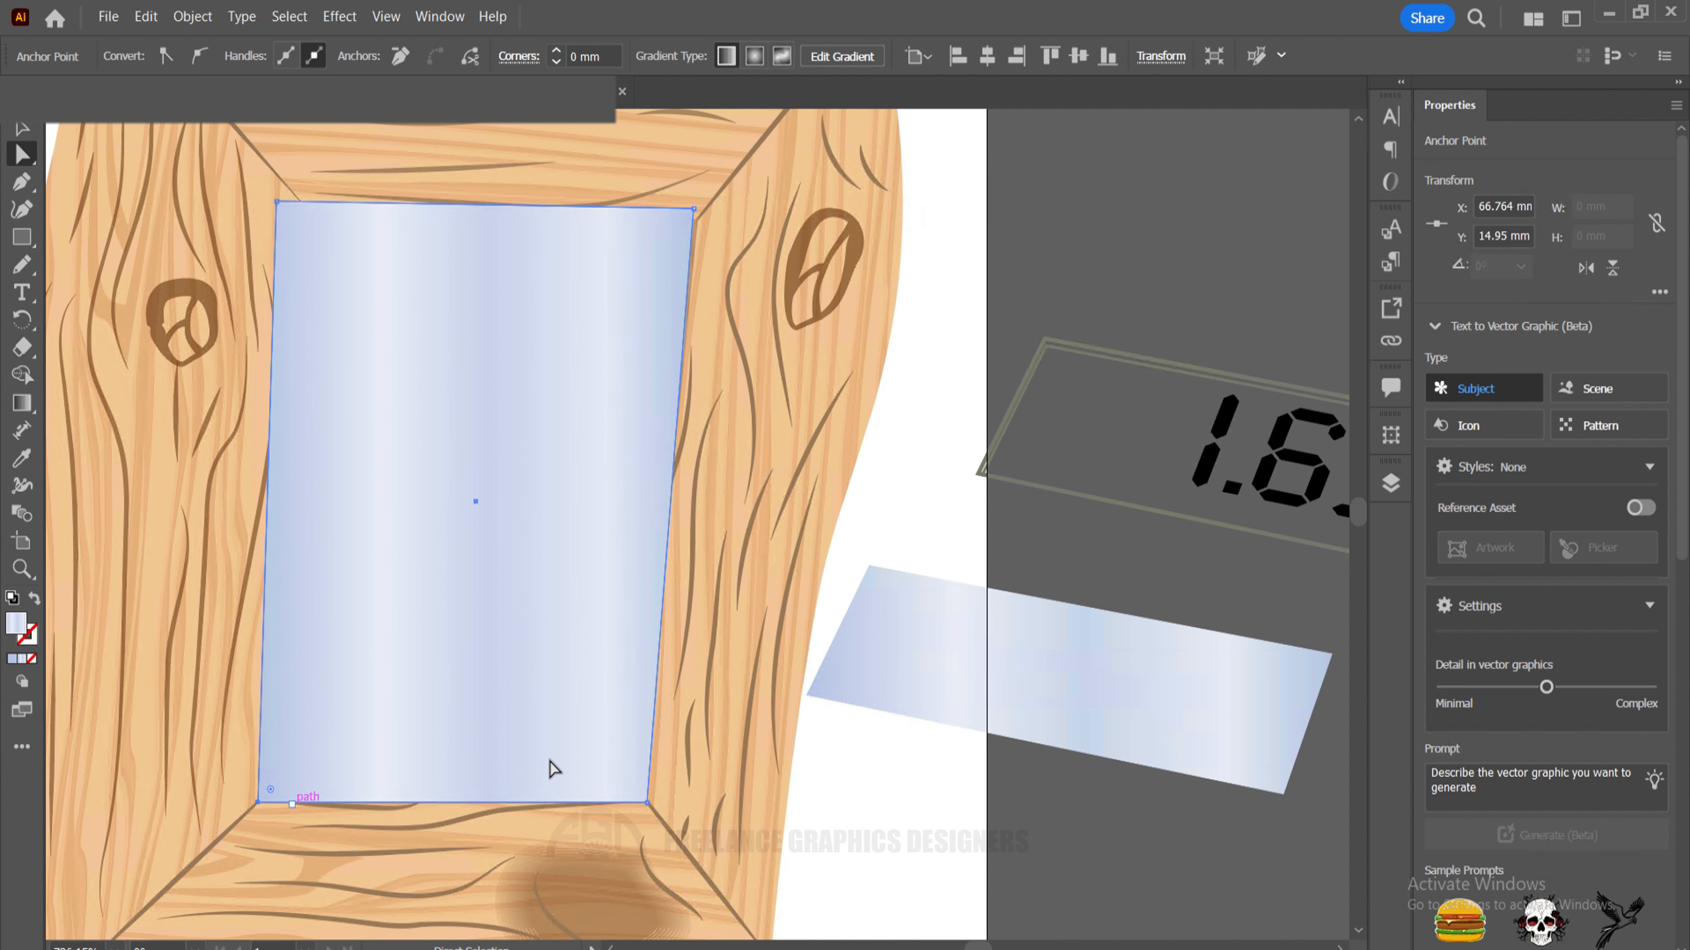
Send the blue gradient glass shape behind the frame's boards and inner strips.
{"action": "key", "text": "v"}
{"action": "key", "text": "ctrl+bracketleft"}
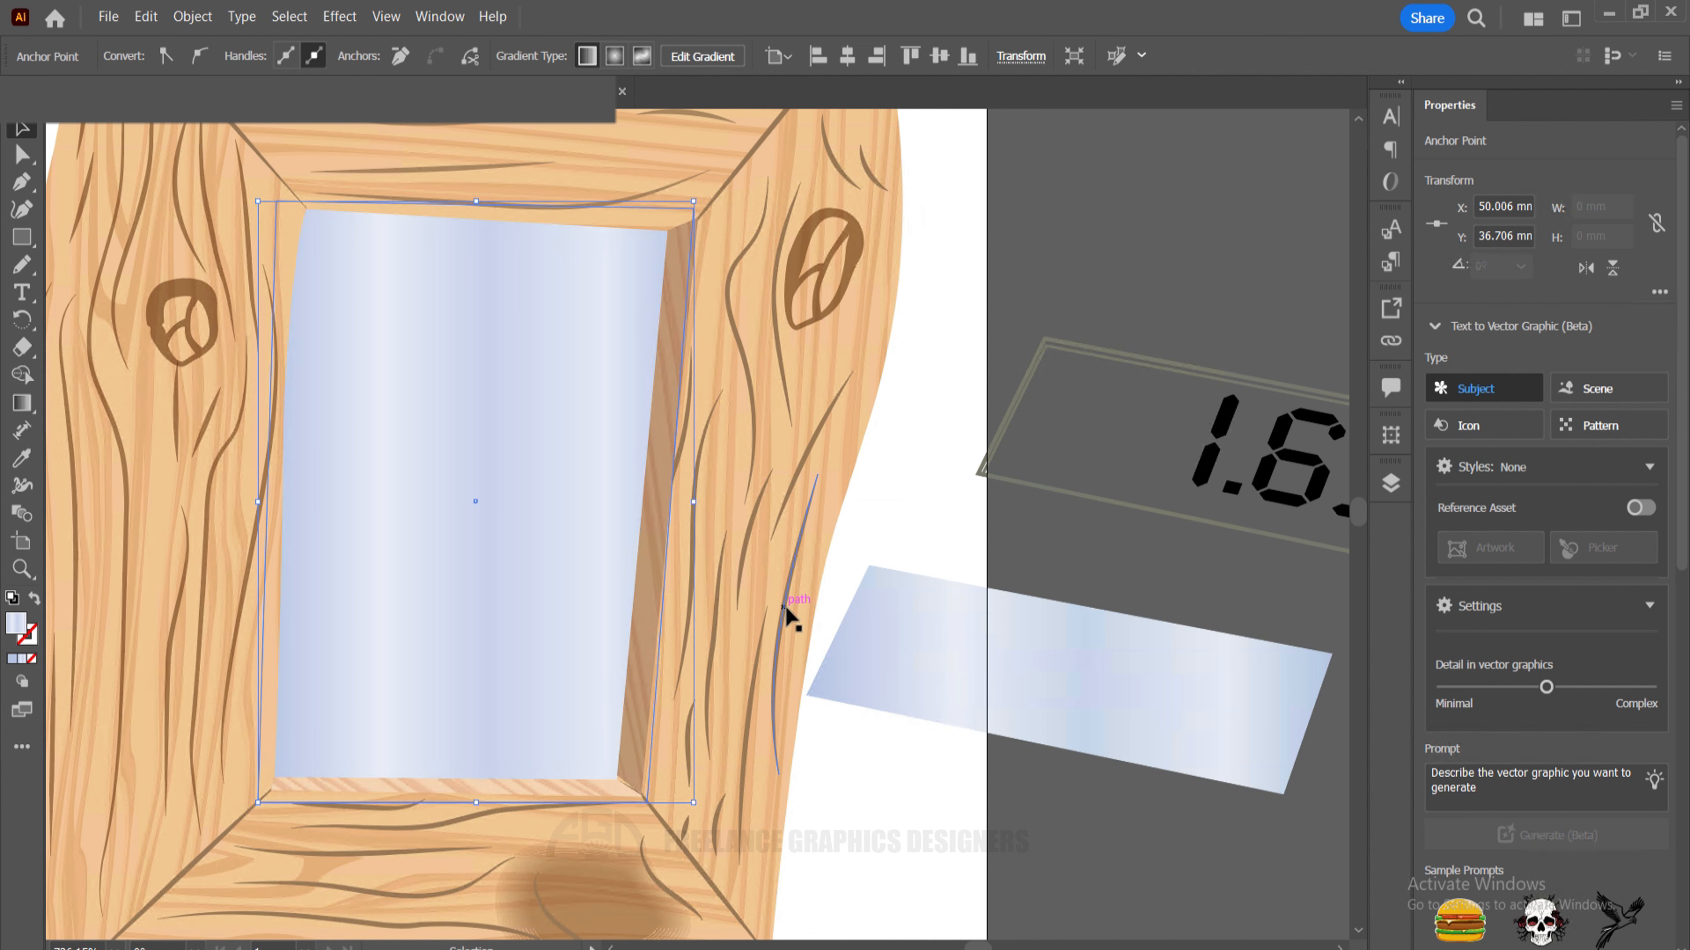
{"action": "left_click", "coordinate": [980, 350]}
{"action": "left_click_drag", "start_coordinate": [796, 449], "coordinate": [942, 478]}
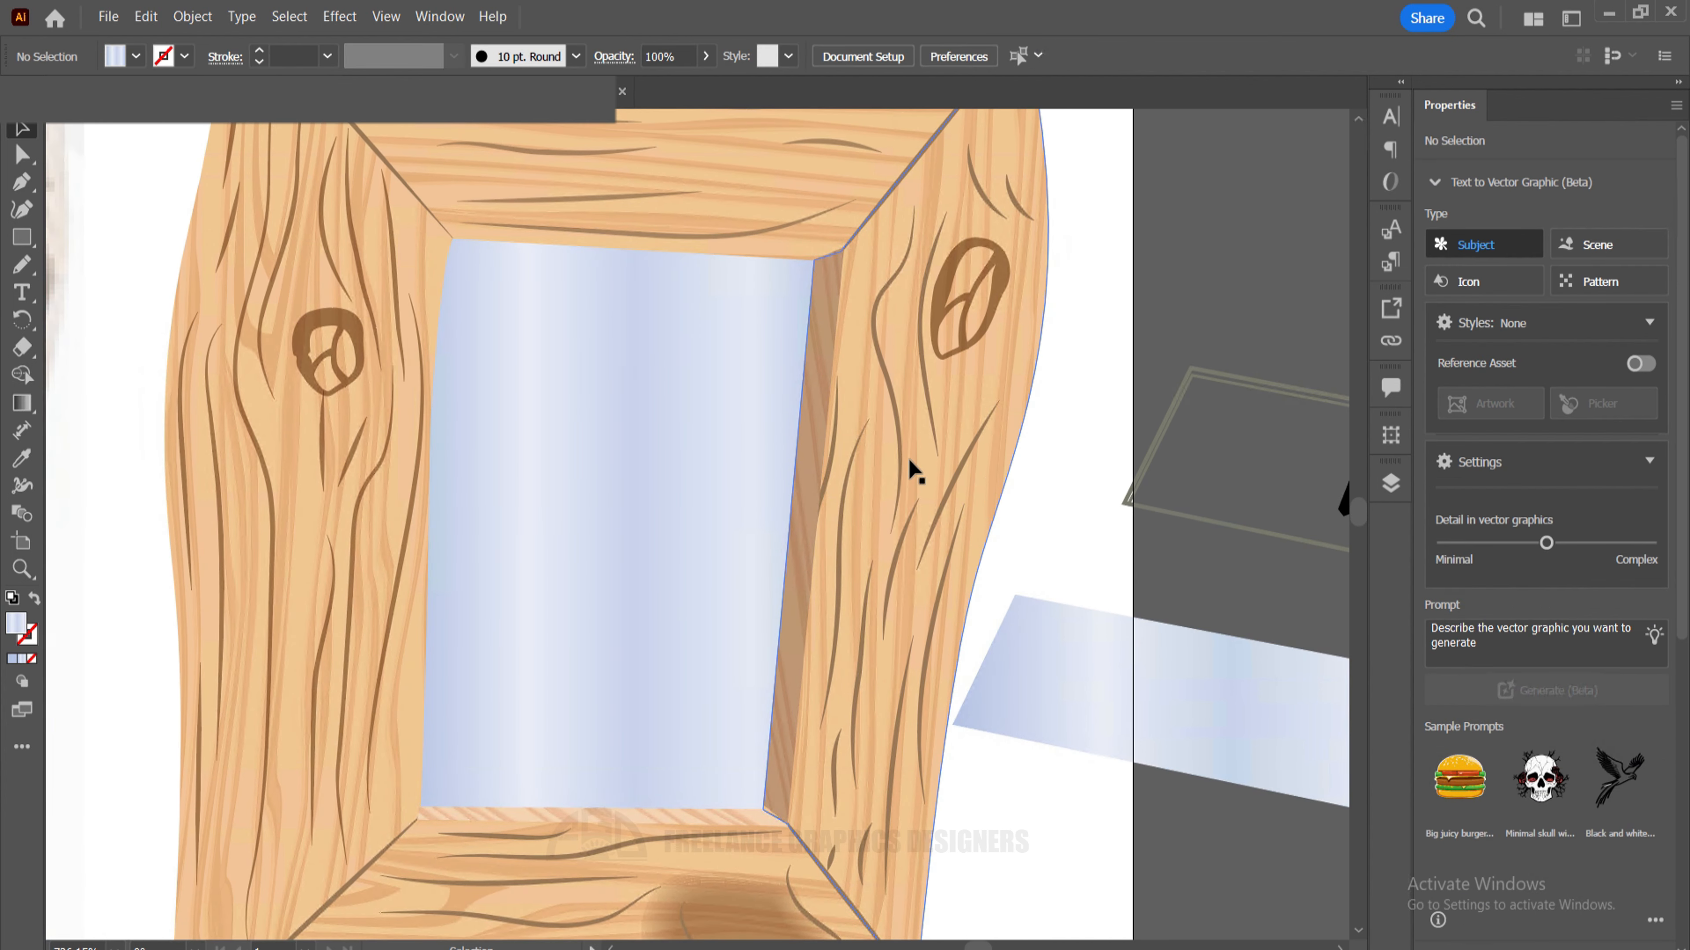
{"action": "key", "text": "ctrl+minus"}
{"action": "key", "text": "ctrl+minus"}
{"action": "key", "text": "ctrl+minus"}
{"action": "left_click_drag", "start_coordinate": [782, 561], "coordinate": [854, 589]}
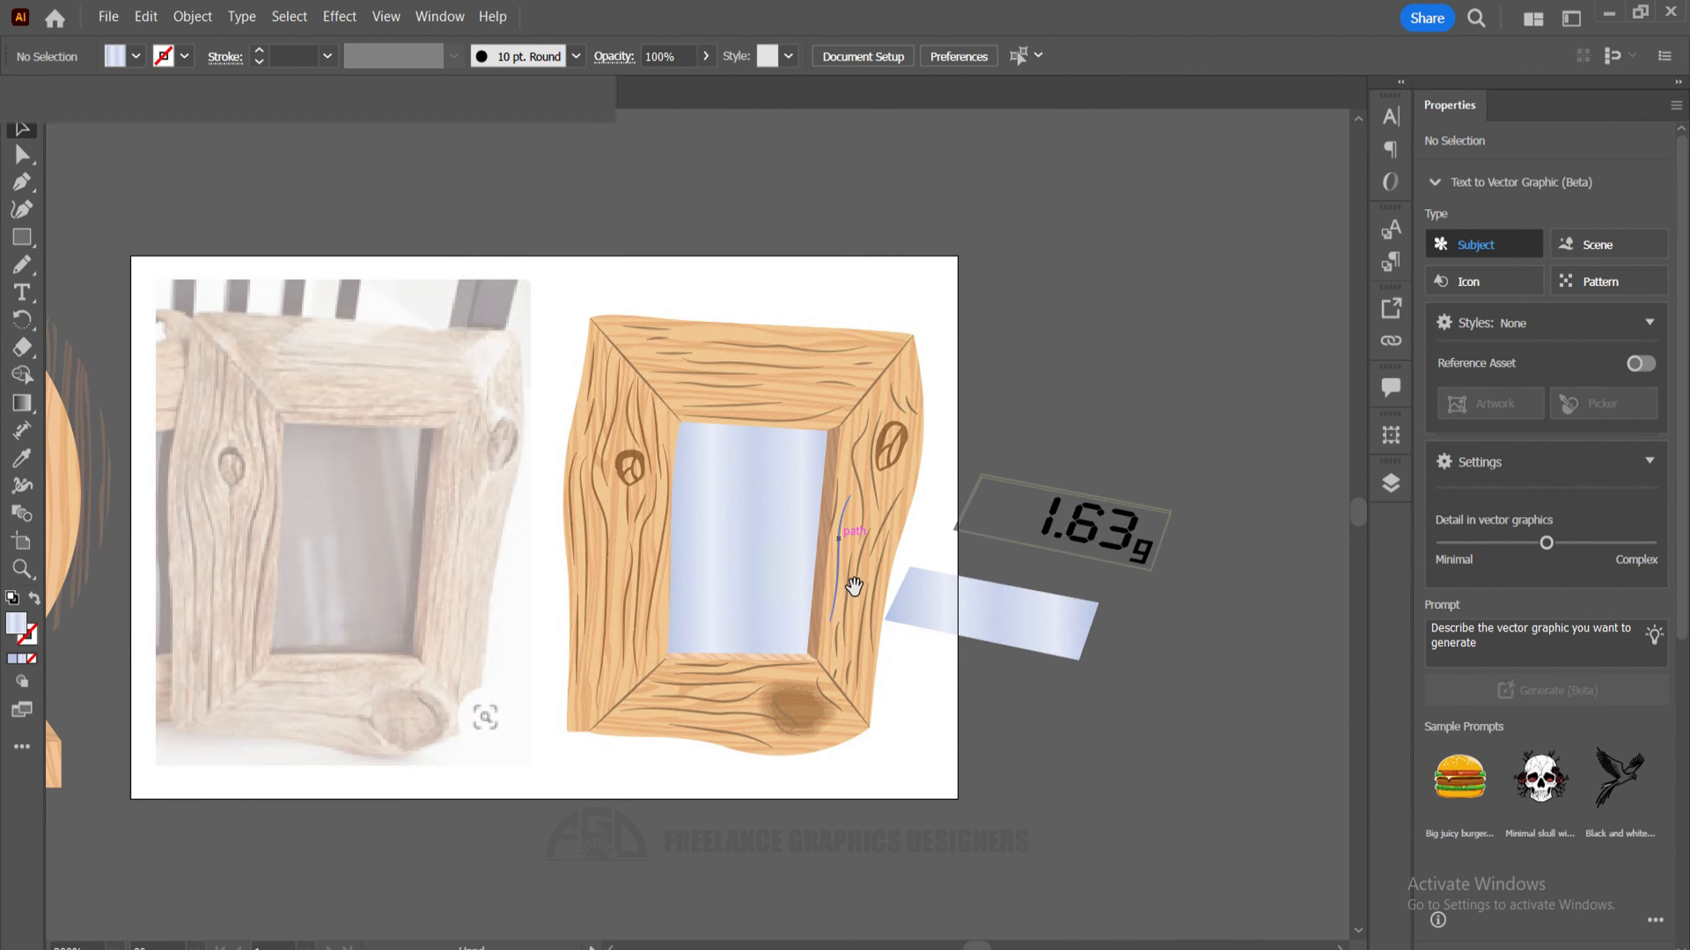
Set the glass shape's linear gradient angle to 24° so the light bands run diagonally.
{"action": "key", "text": "a"}
{"action": "left_click", "coordinate": [772, 549]}
{"action": "key", "text": "shift+F8"}
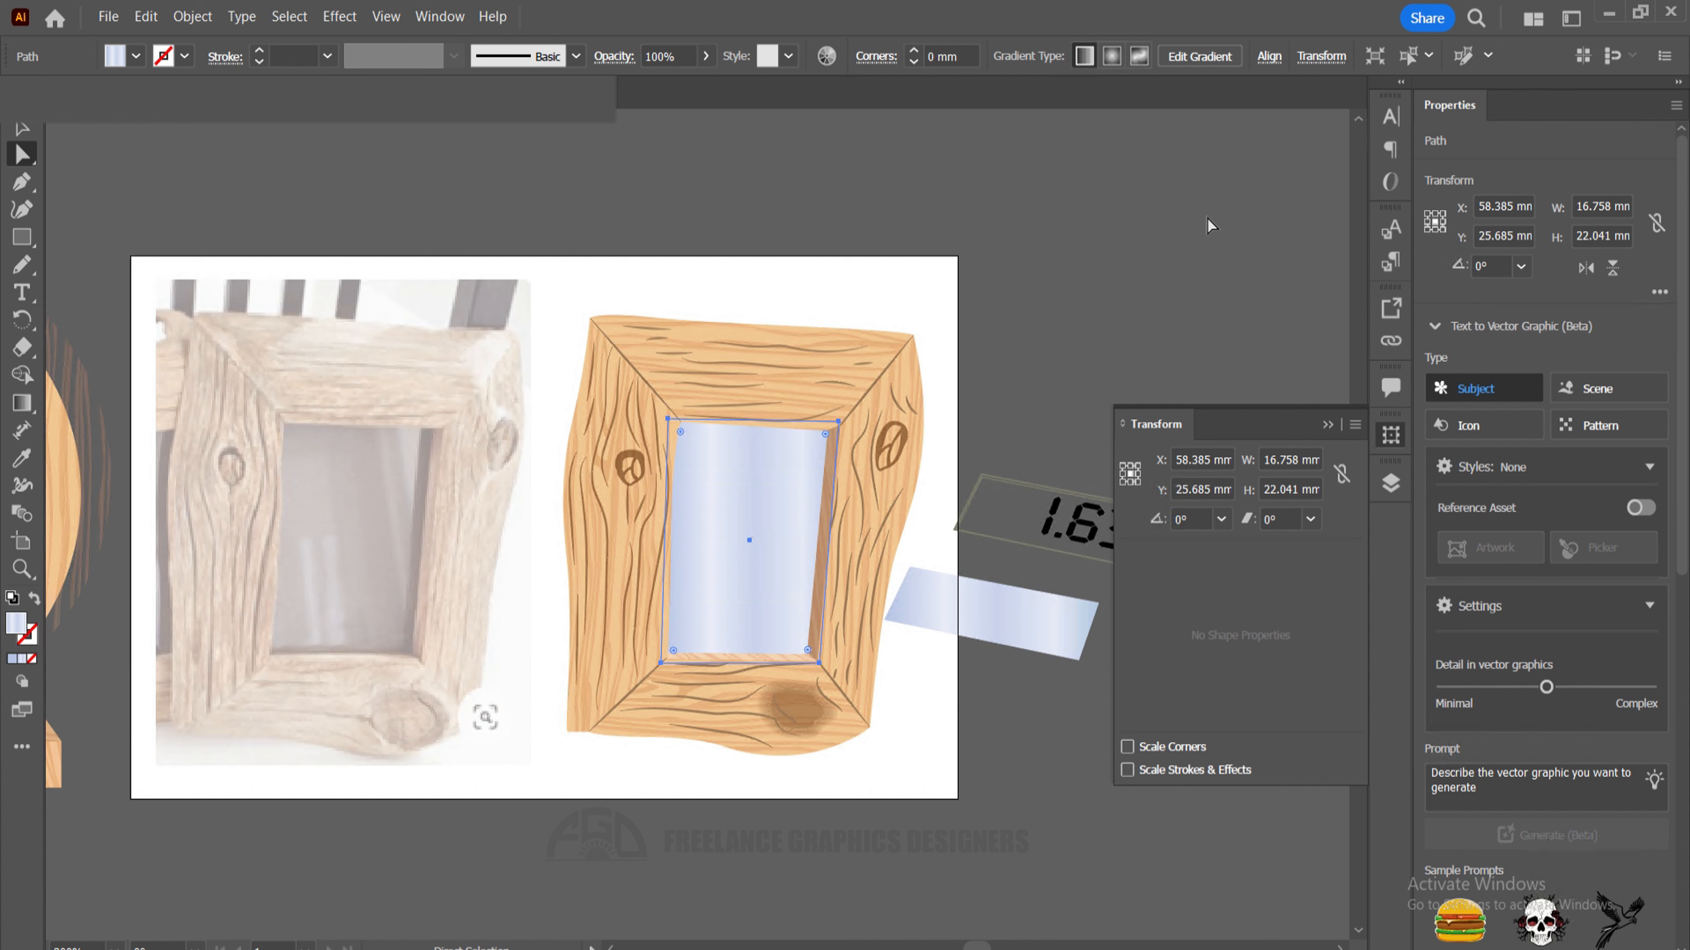
{"action": "left_click", "coordinate": [442, 20]}
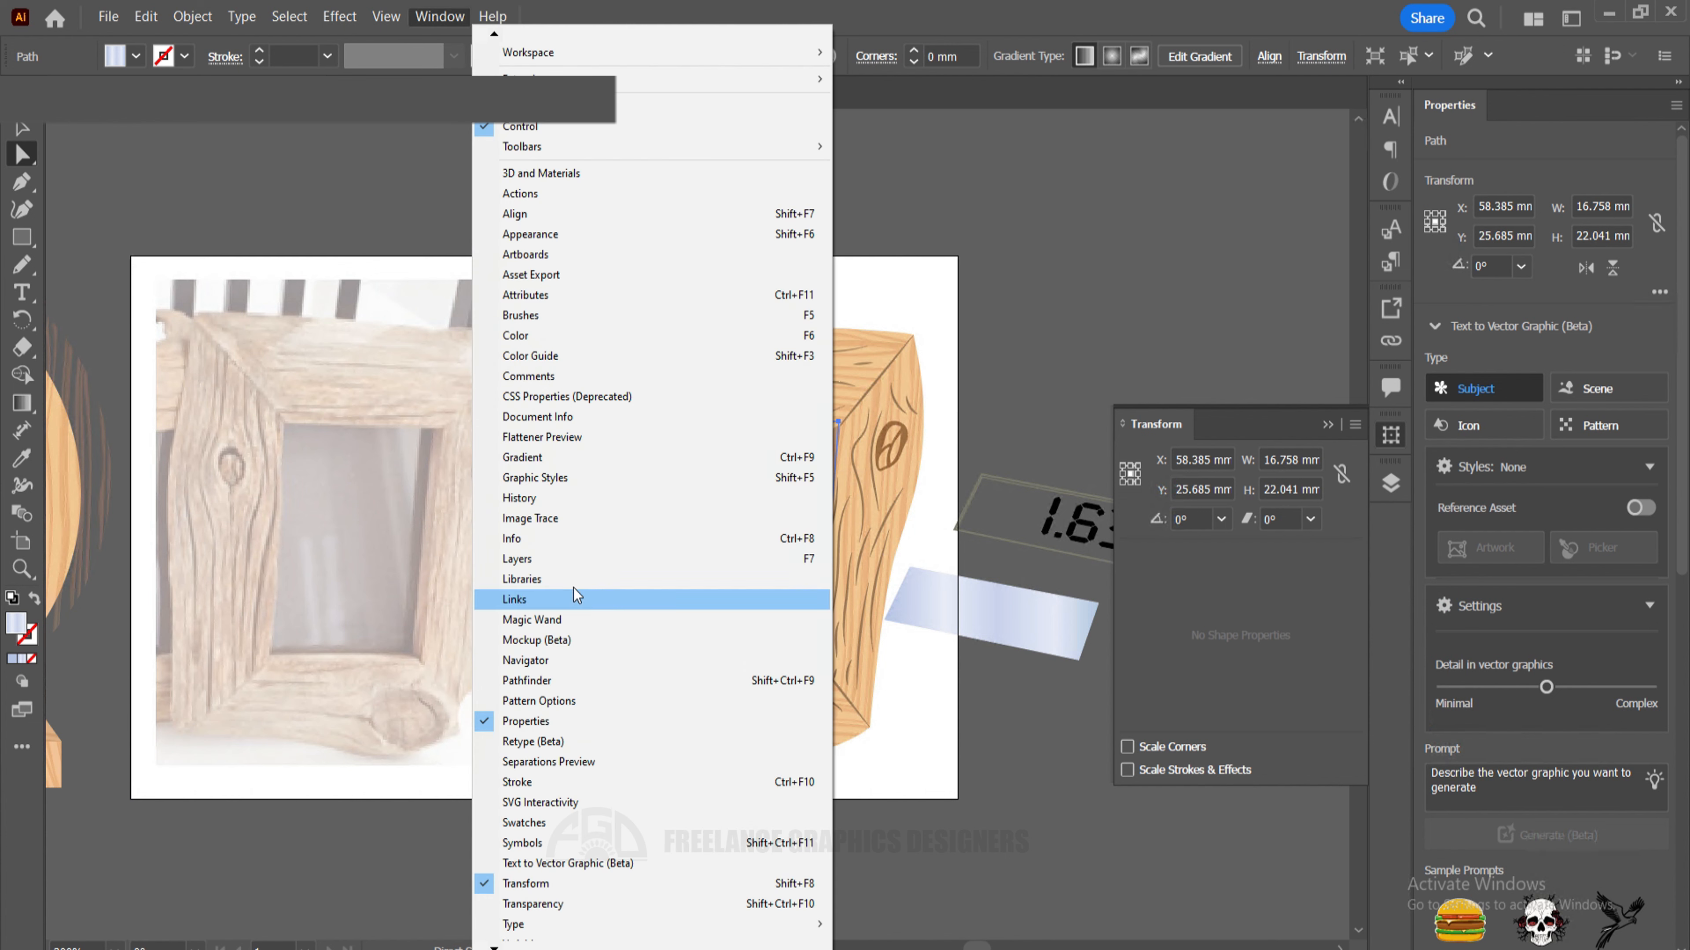
{"action": "left_click", "coordinate": [562, 466]}
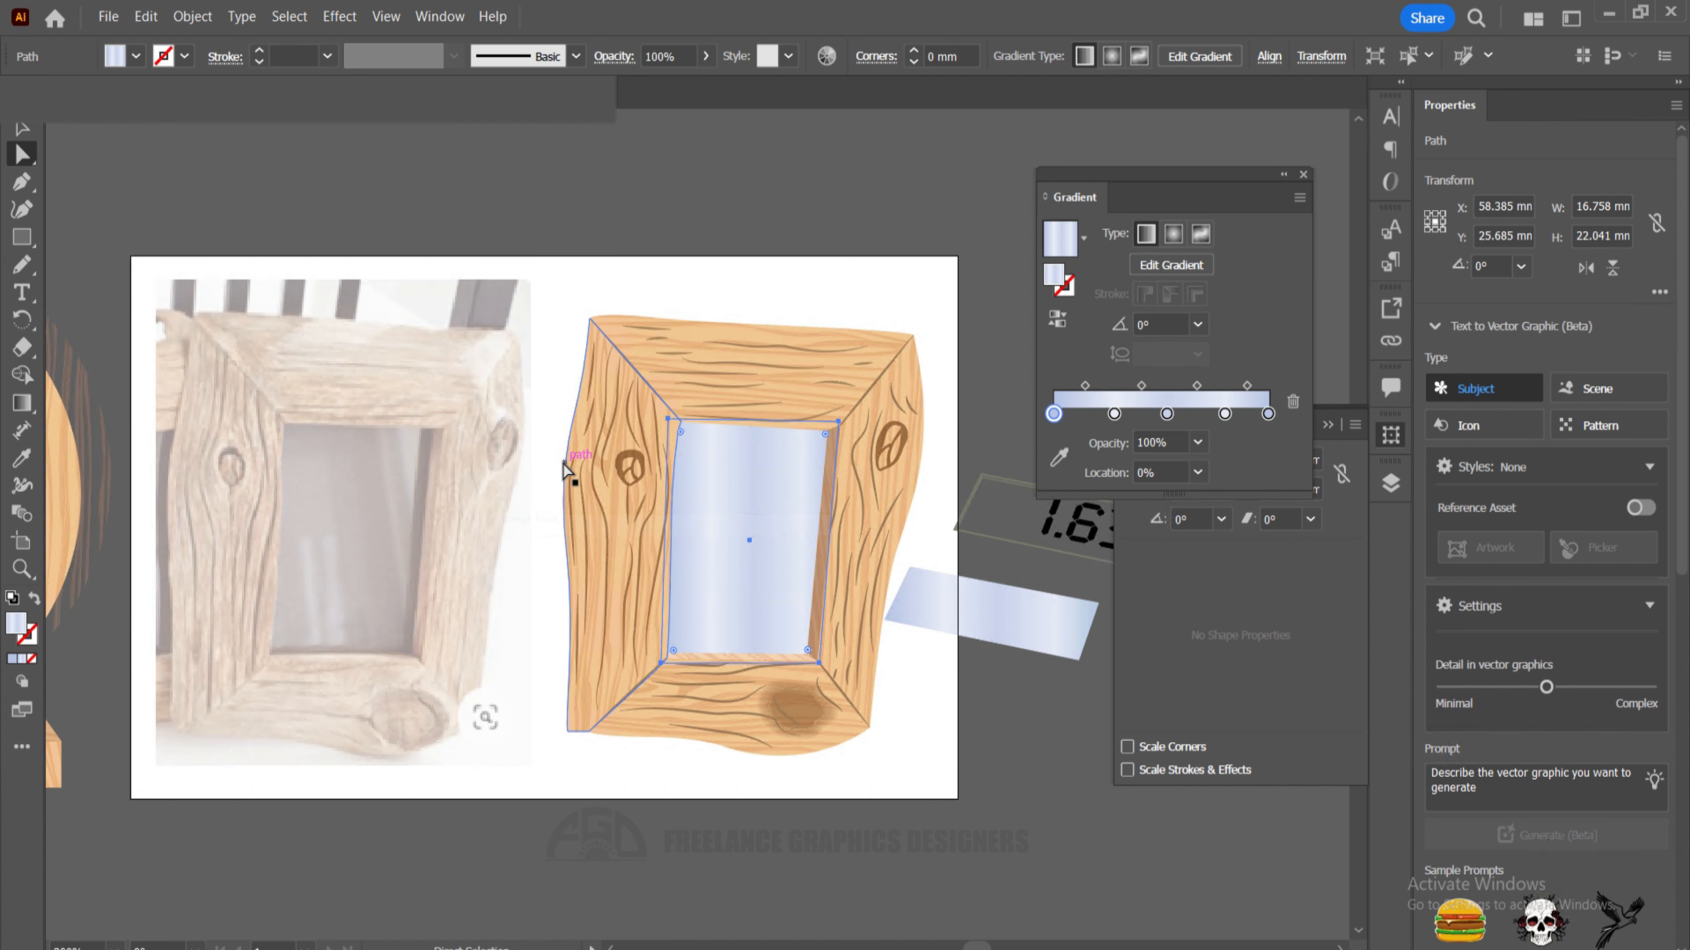
{"action": "left_click", "coordinate": [1180, 323]}
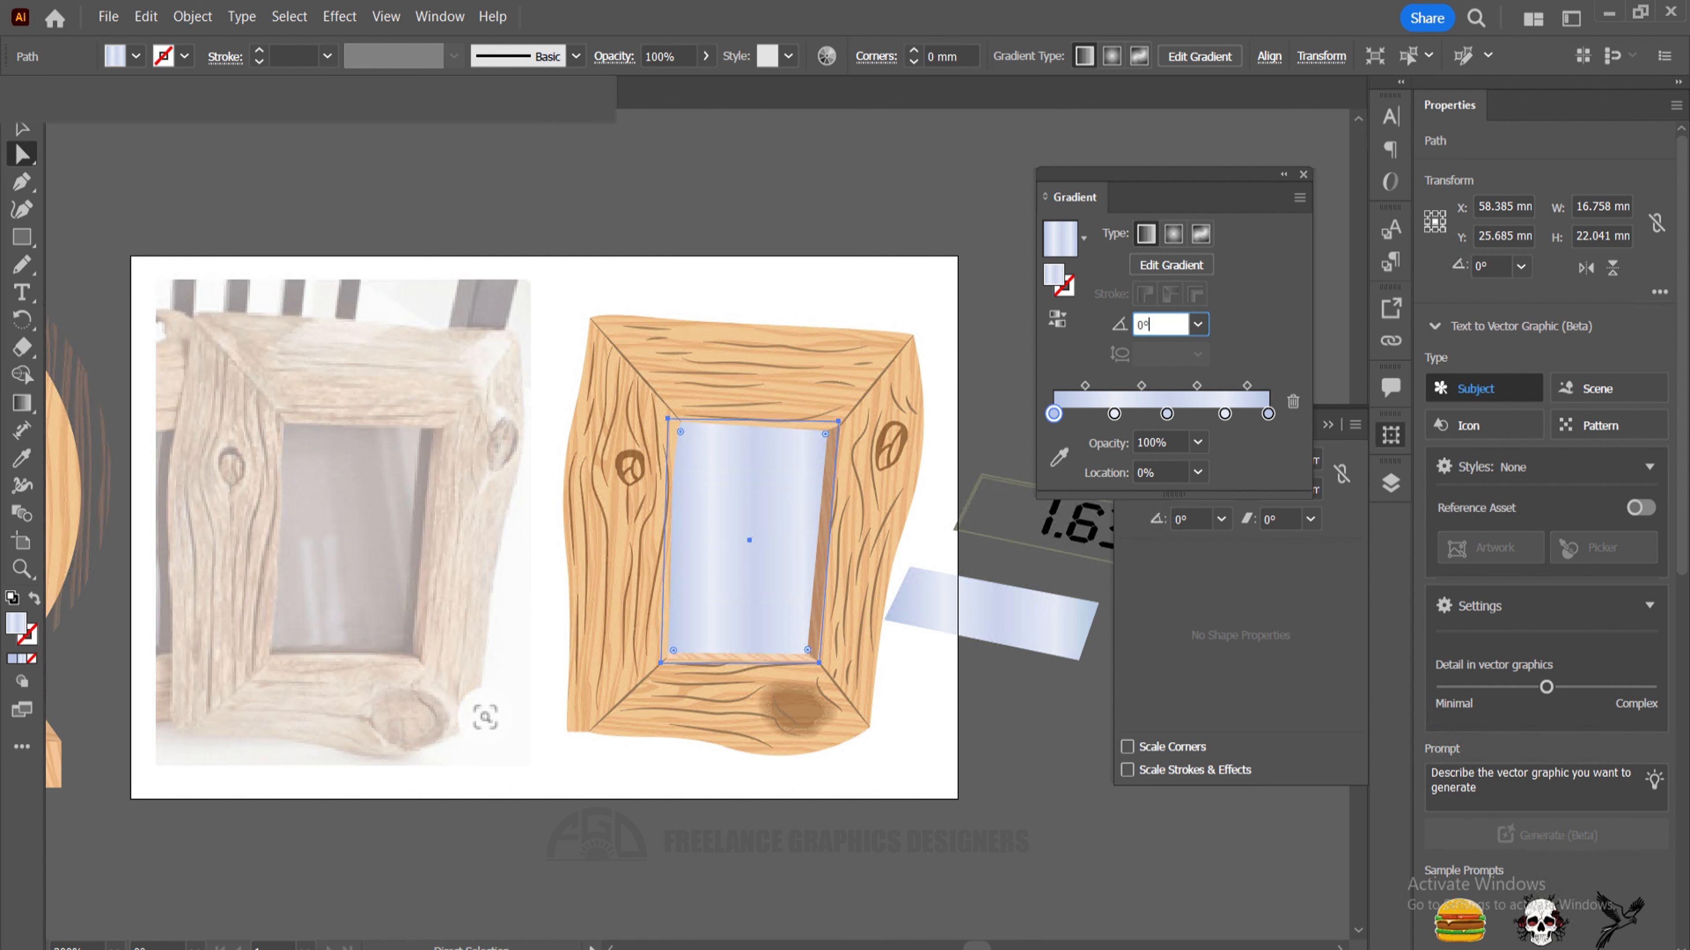
{"action": "left_click", "coordinate": [445, 20]}
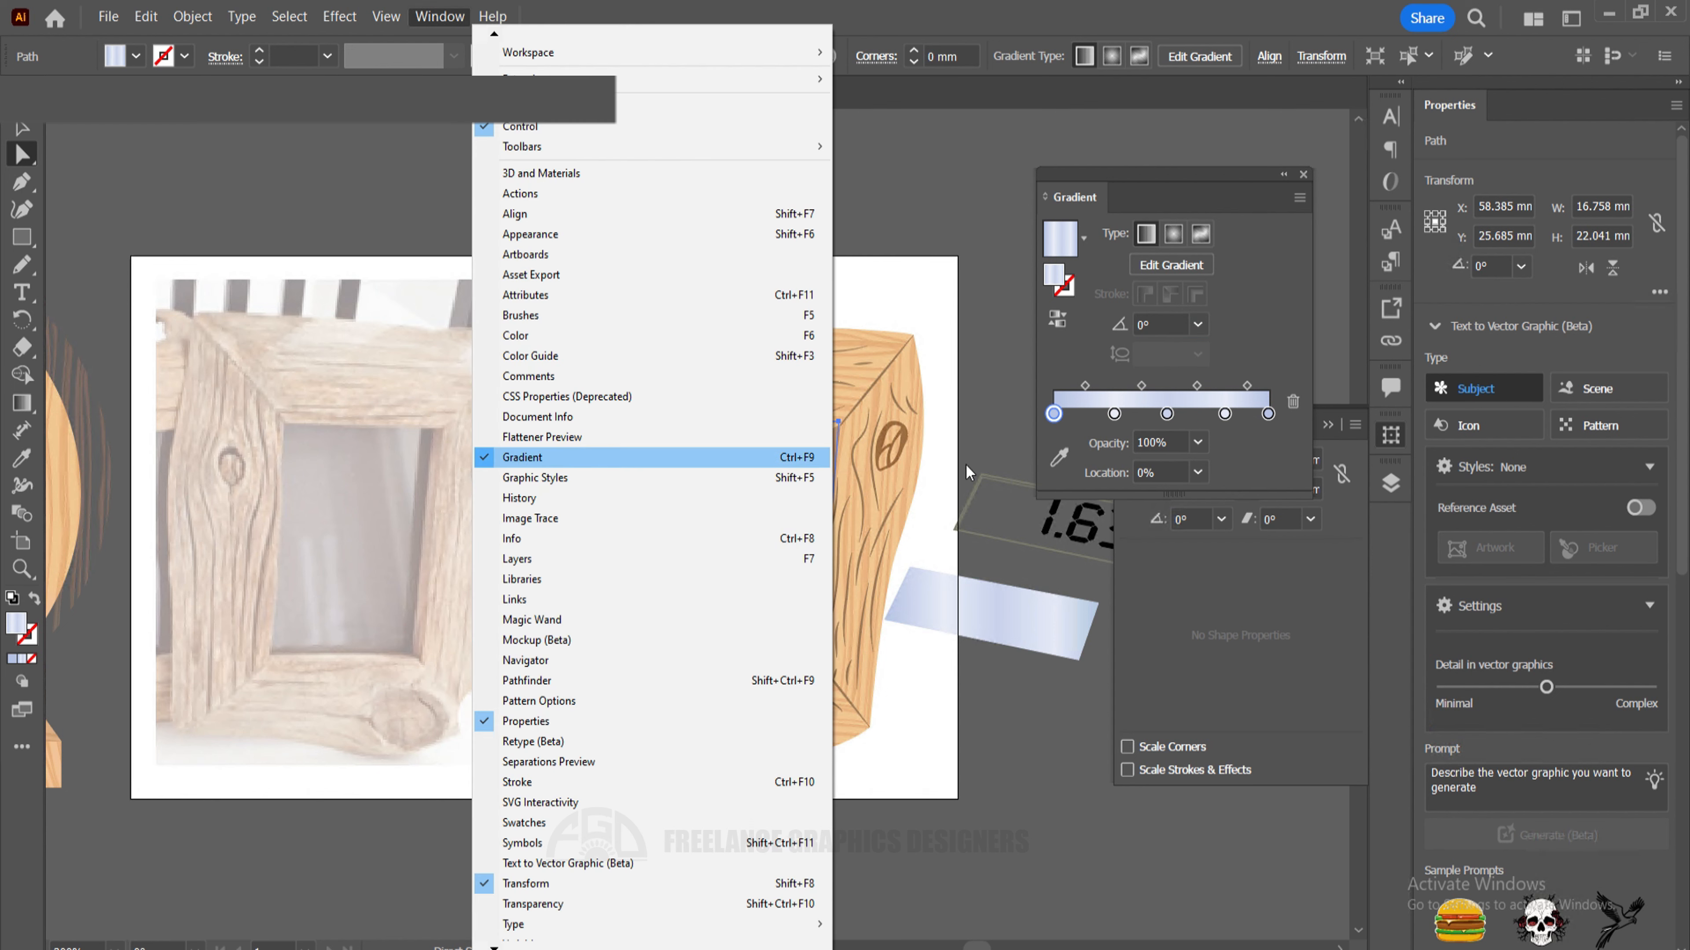
{"action": "left_click", "coordinate": [1264, 334]}
{"action": "left_click", "coordinate": [1180, 323]}
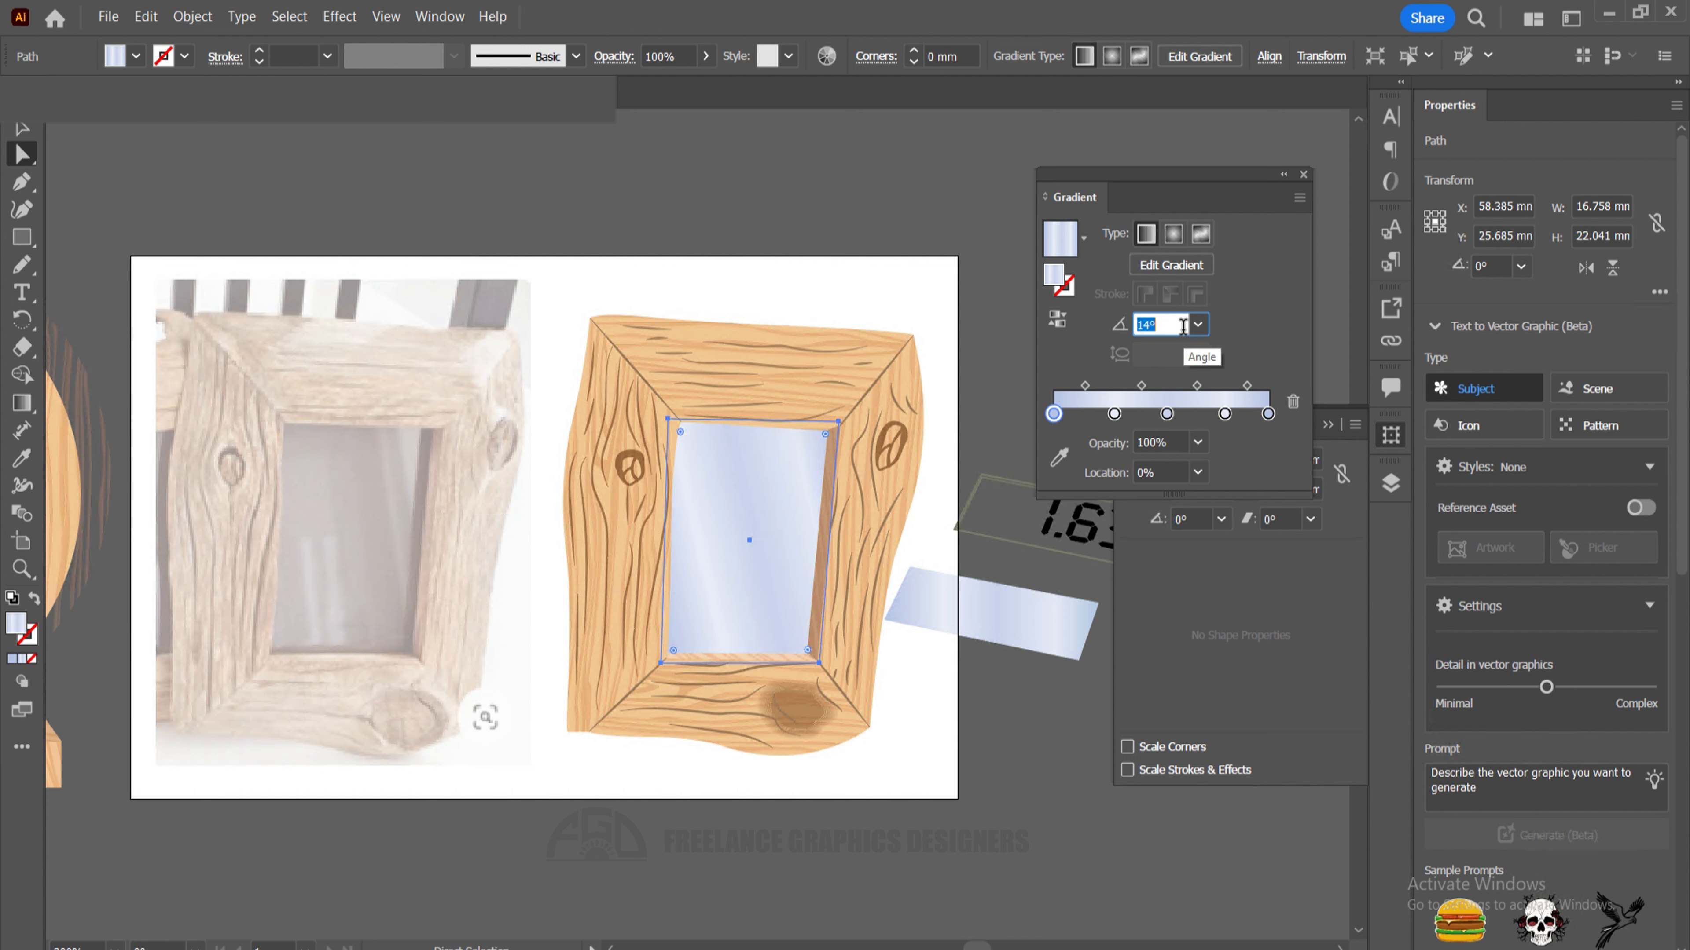
{"action": "key", "text": "Up"}
{"action": "key", "text": "Up"}
{"action": "key", "text": "Up"}
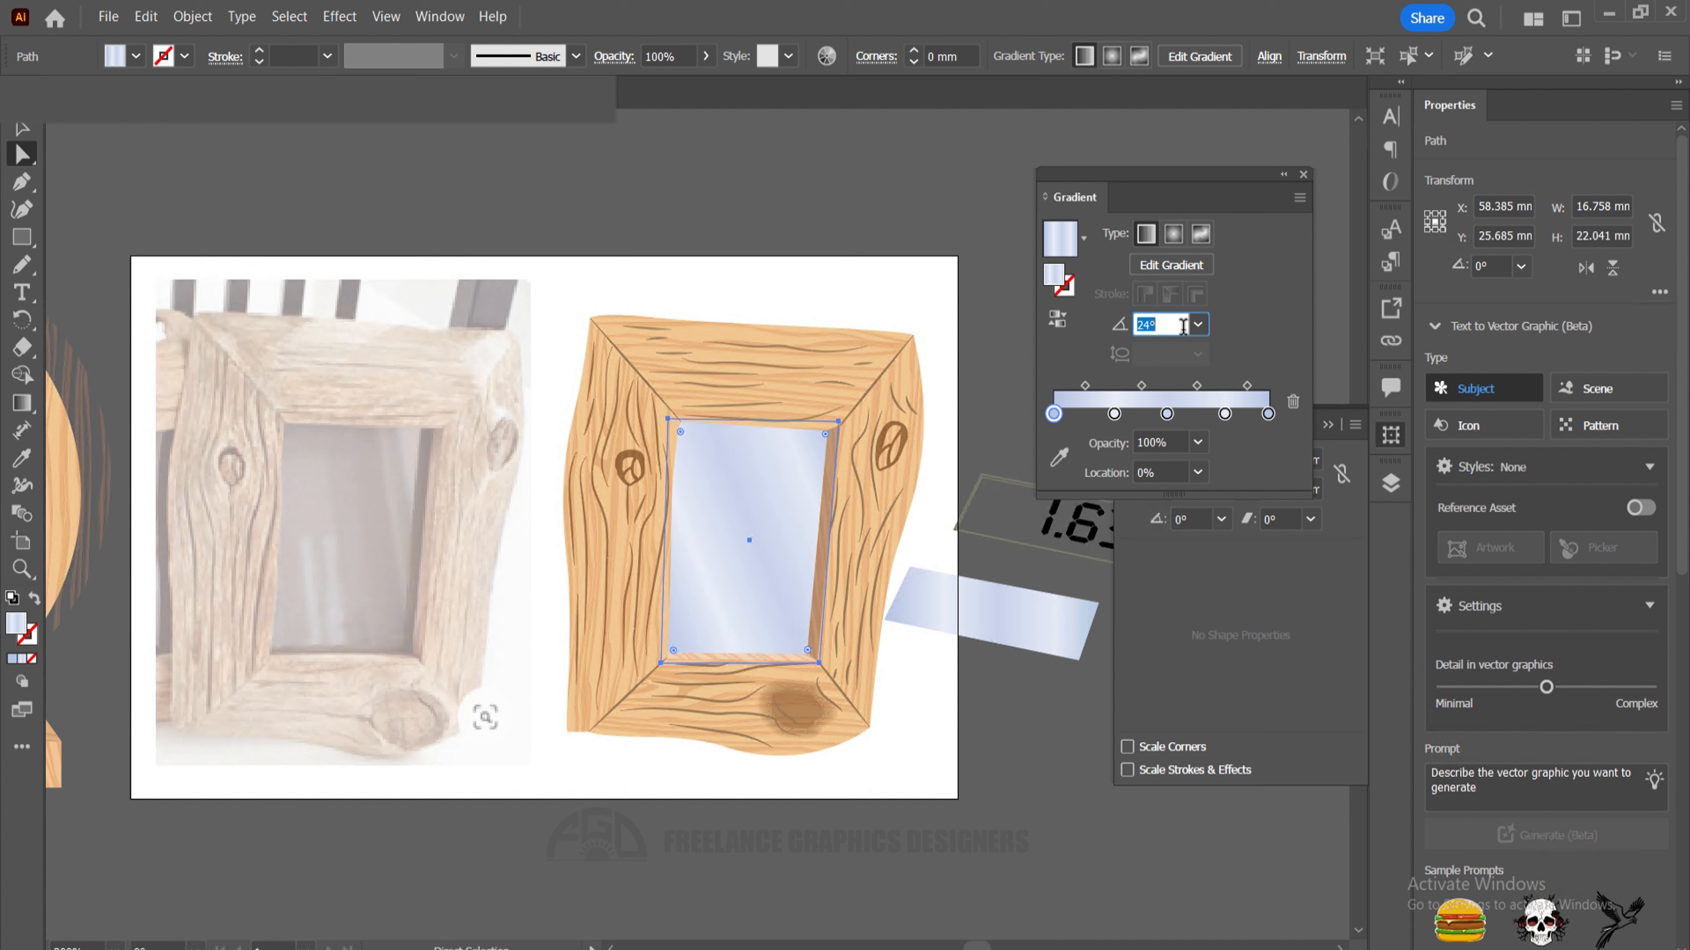
{"action": "key", "text": "Return"}
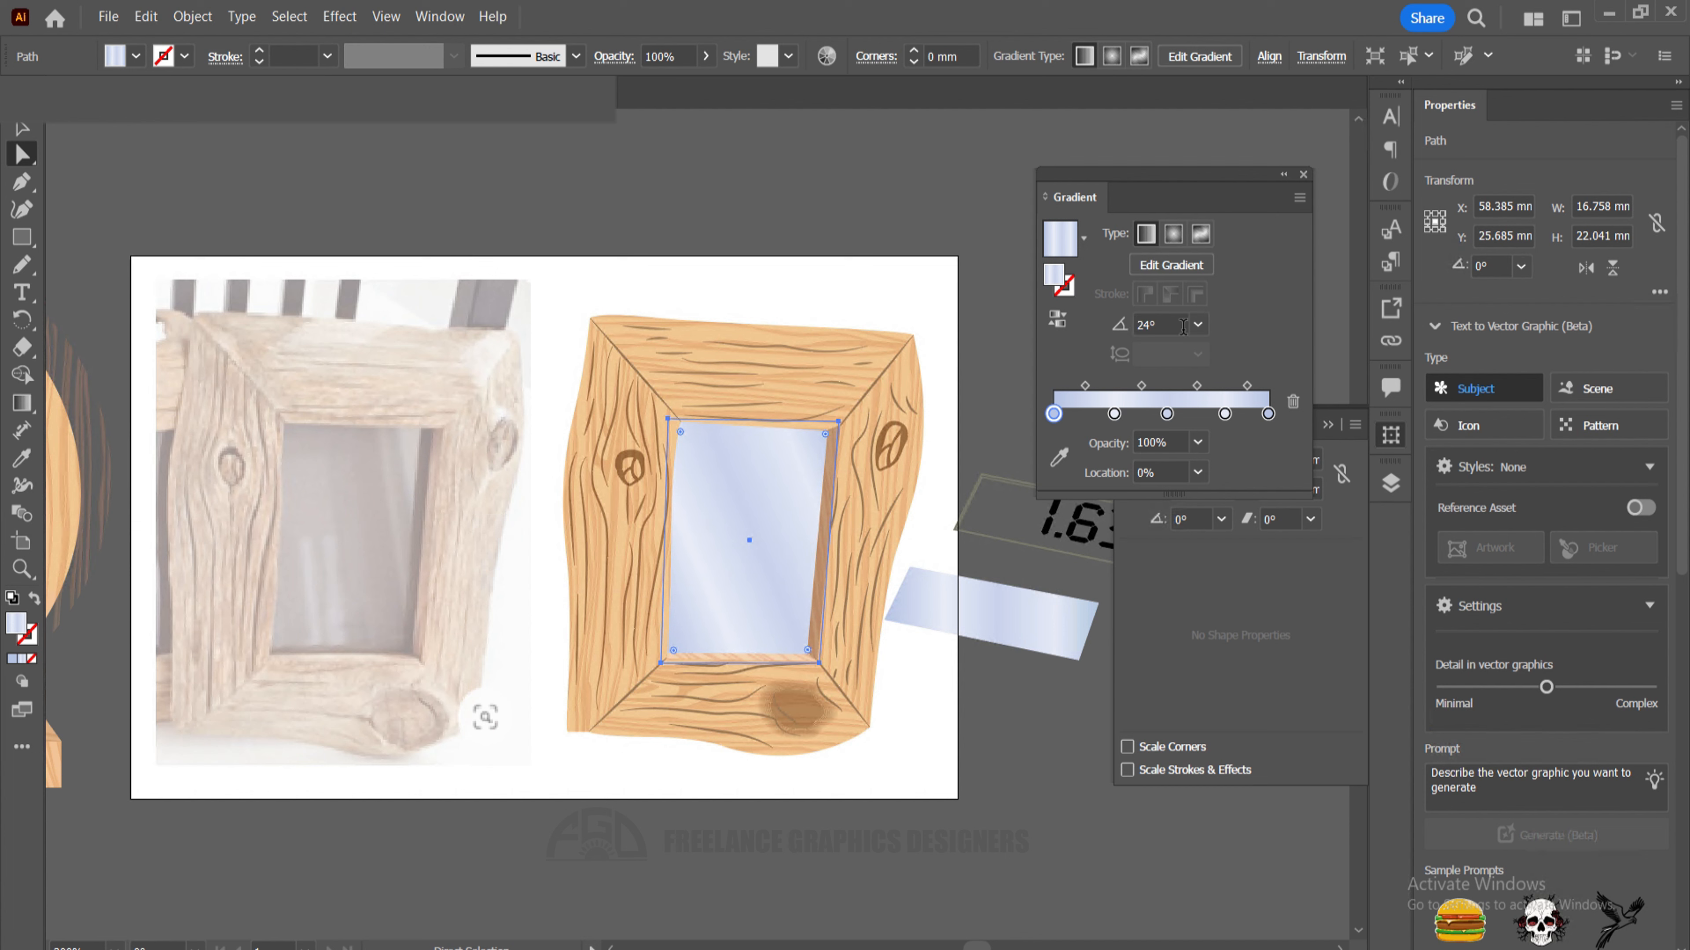
{"action": "left_click", "coordinate": [1304, 175]}
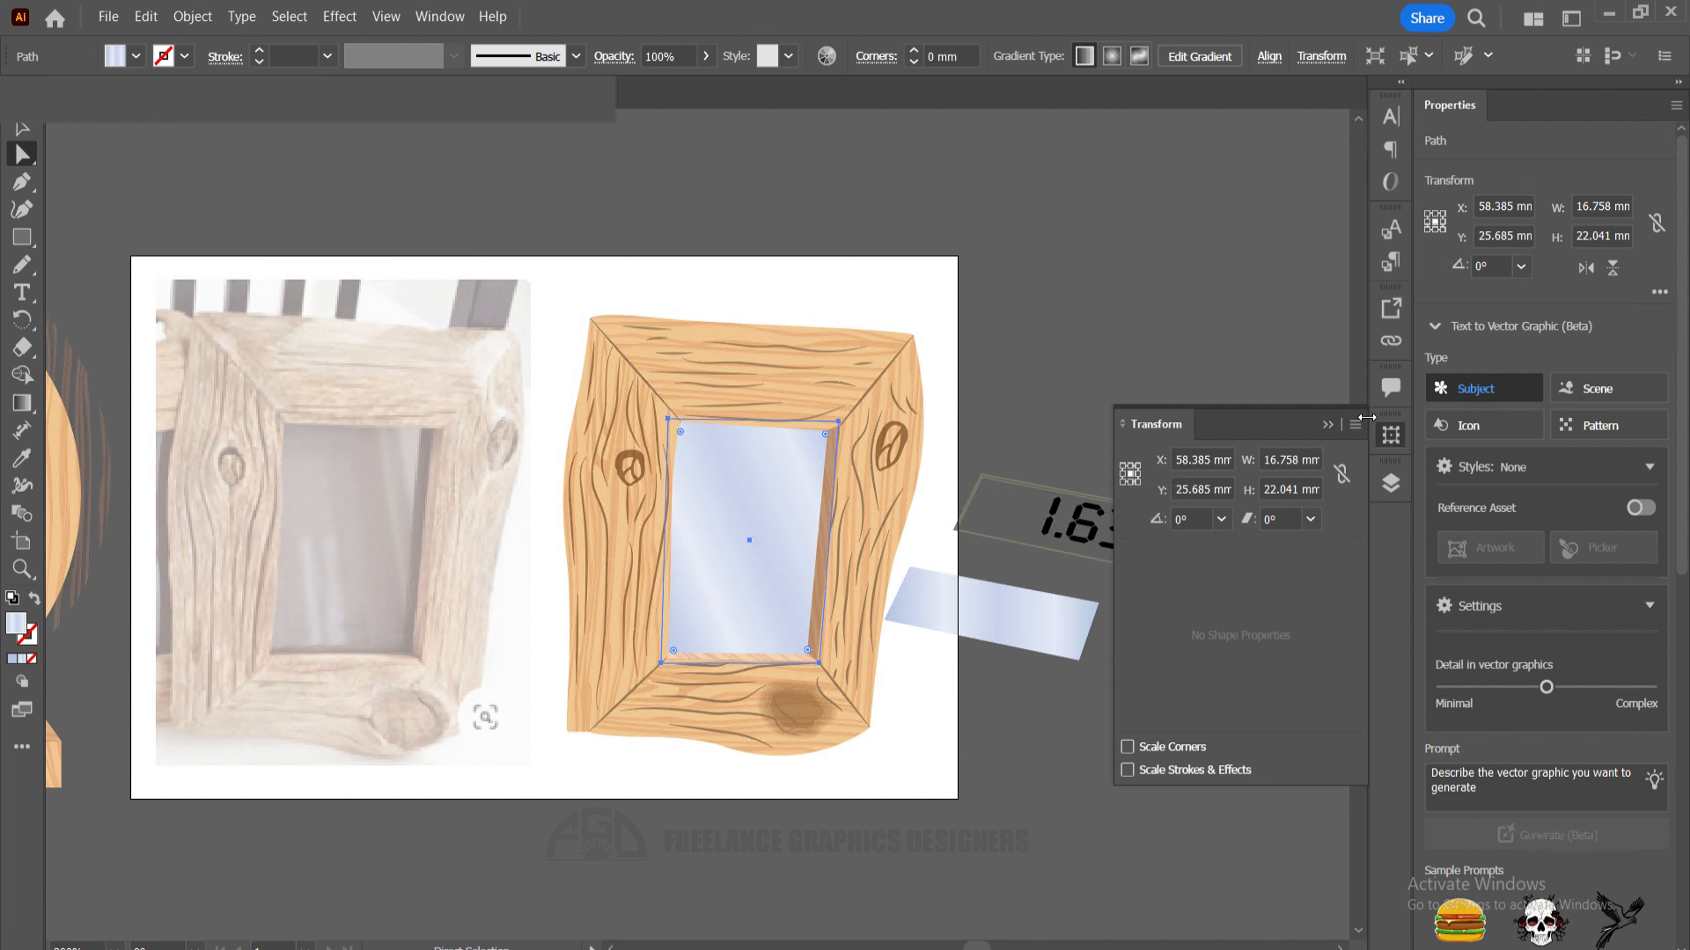
{"action": "left_click", "coordinate": [1391, 436]}
{"action": "left_click", "coordinate": [1190, 649]}
{"action": "key", "text": "z"}
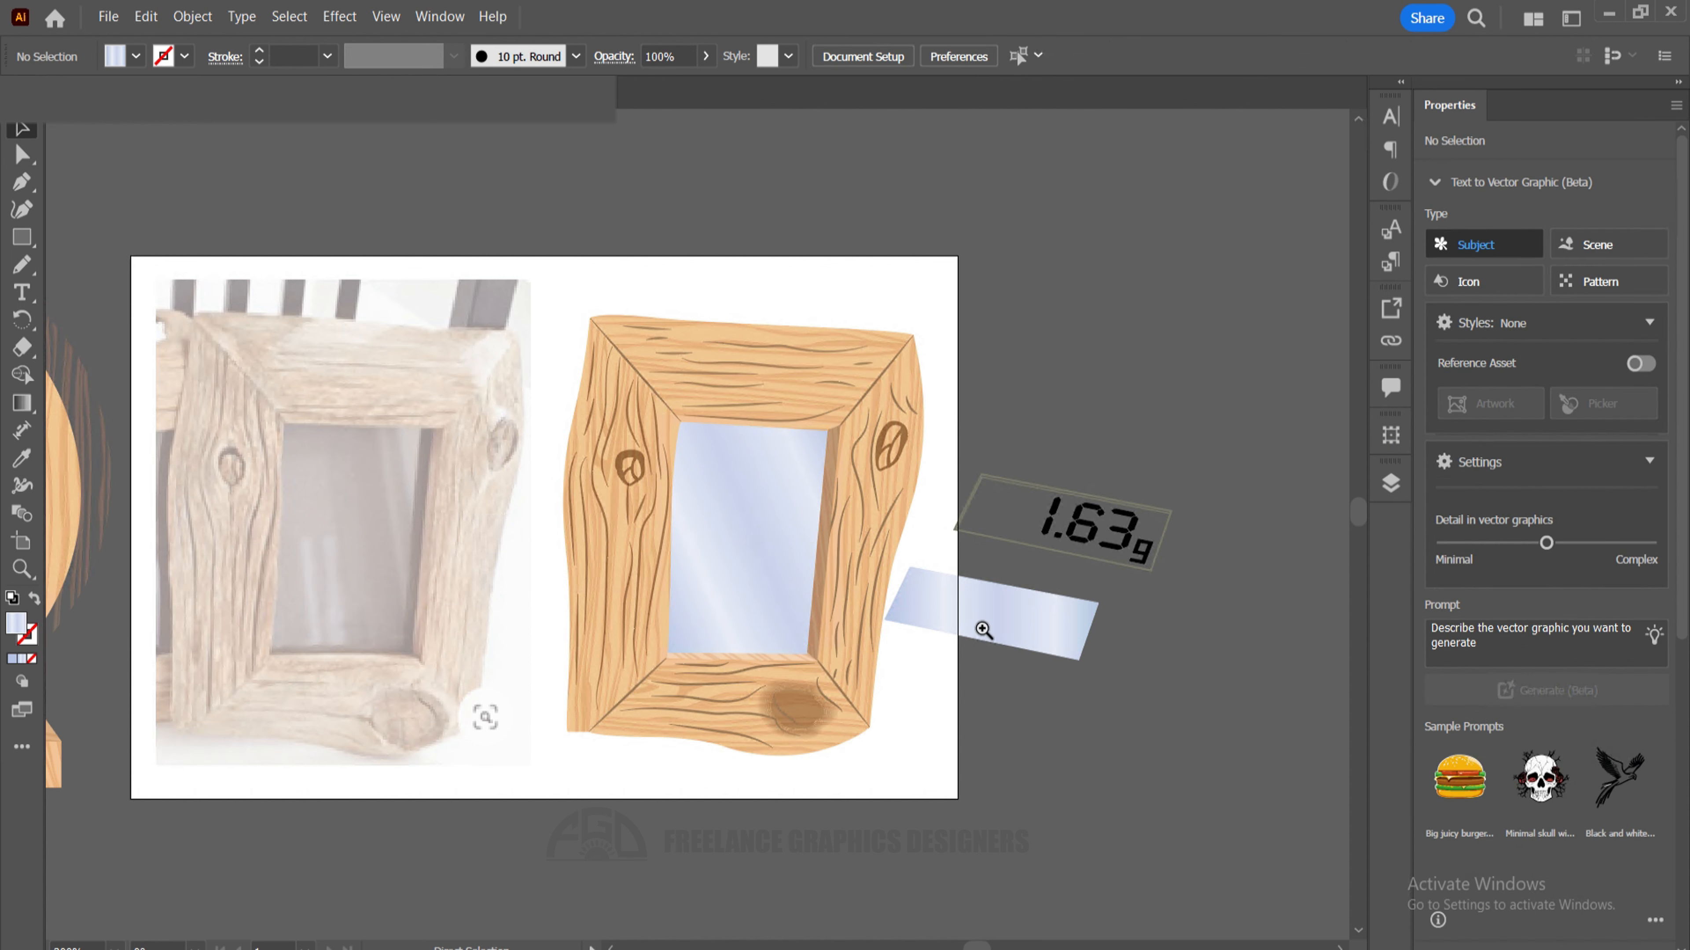
Turn off the Template option for Layer 2 to show the reference photo undimmed beside the illustrated frame.
{"action": "left_click_drag", "start_coordinate": [474, 543], "coordinate": [539, 554]}
{"action": "left_click_drag", "start_coordinate": [473, 532], "coordinate": [455, 558]}
{"action": "left_click", "coordinate": [1397, 487]}
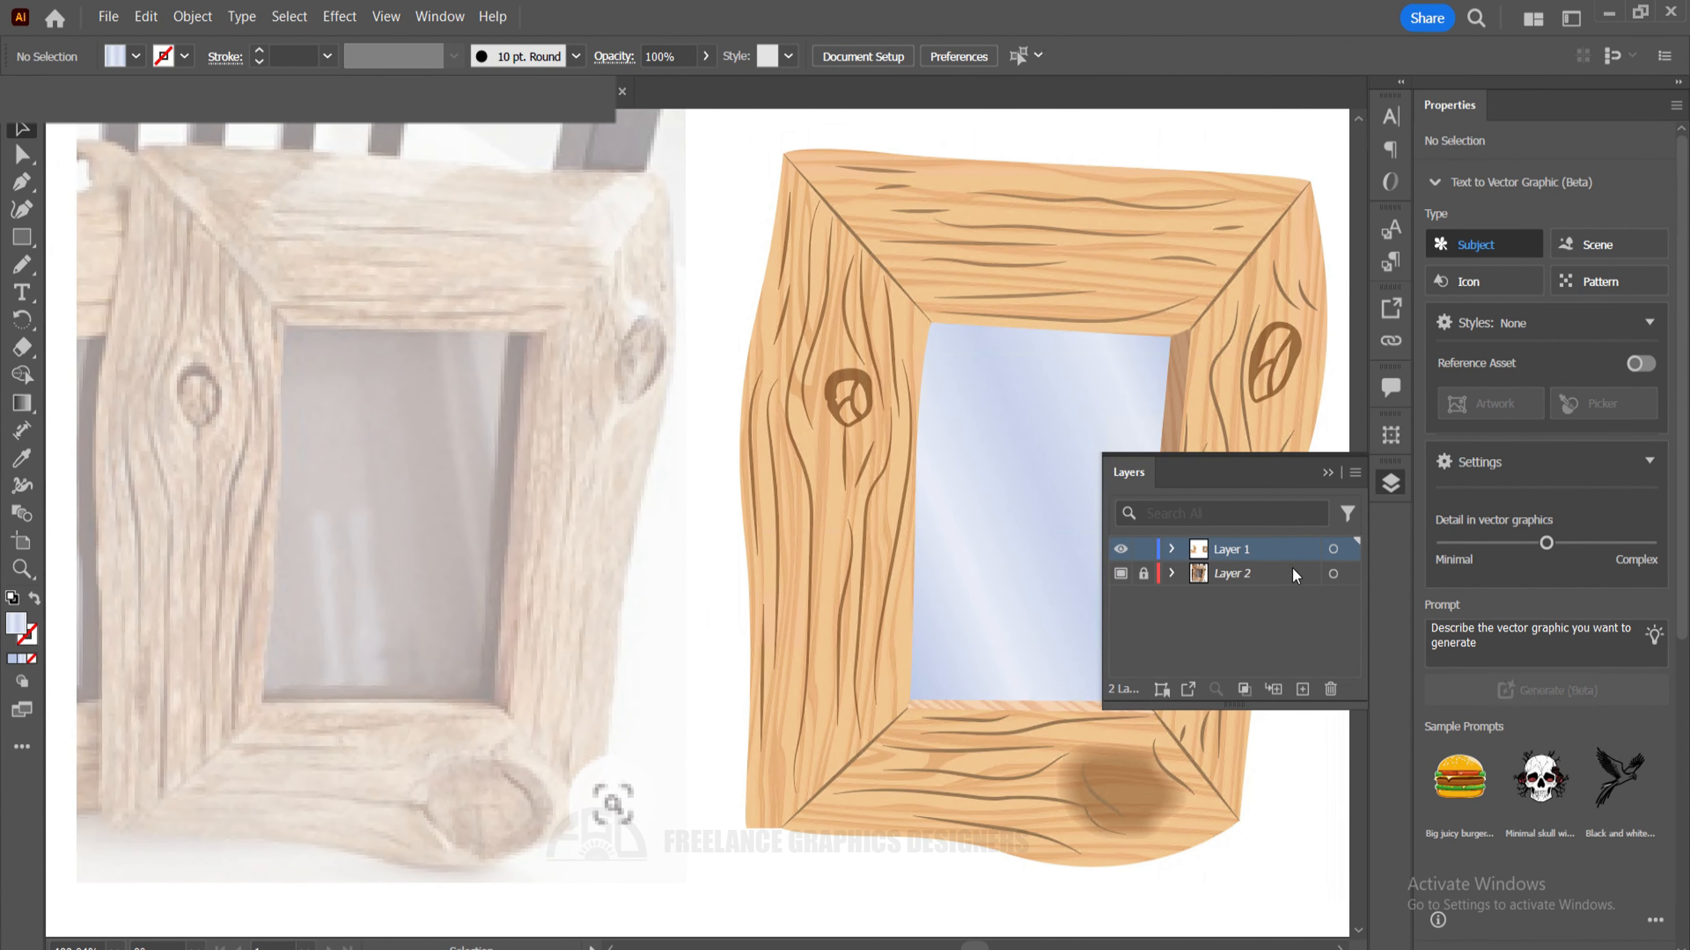
{"action": "double_click", "coordinate": [1279, 573]}
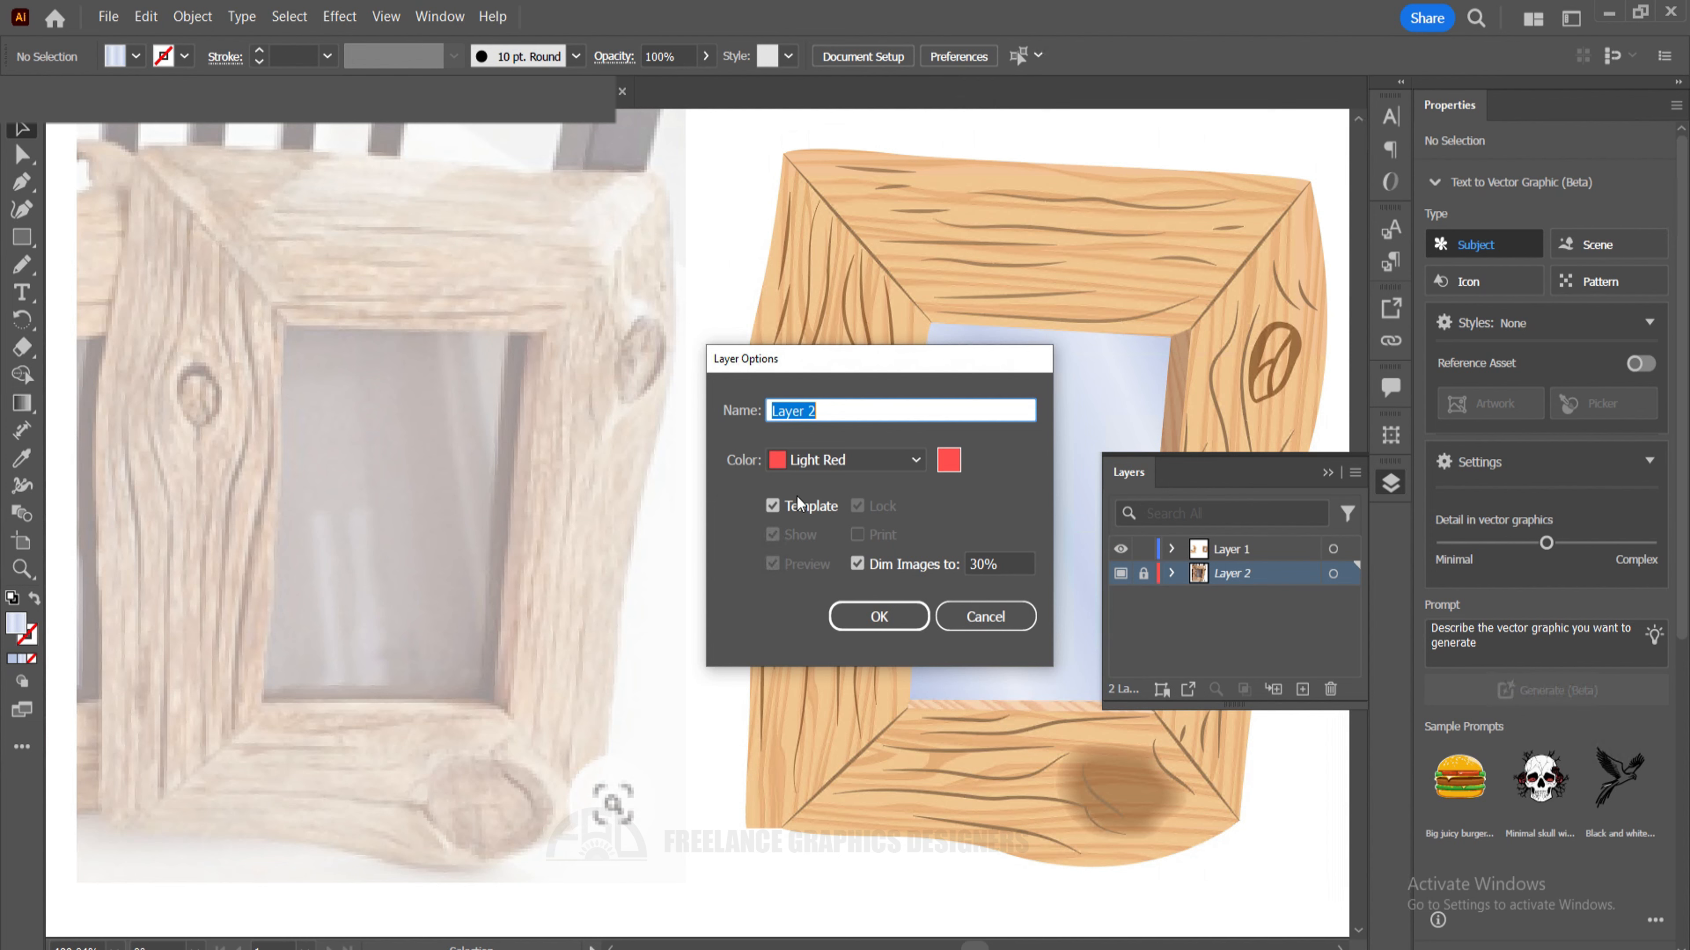
{"action": "left_click", "coordinate": [799, 506]}
{"action": "left_click", "coordinate": [896, 621]}
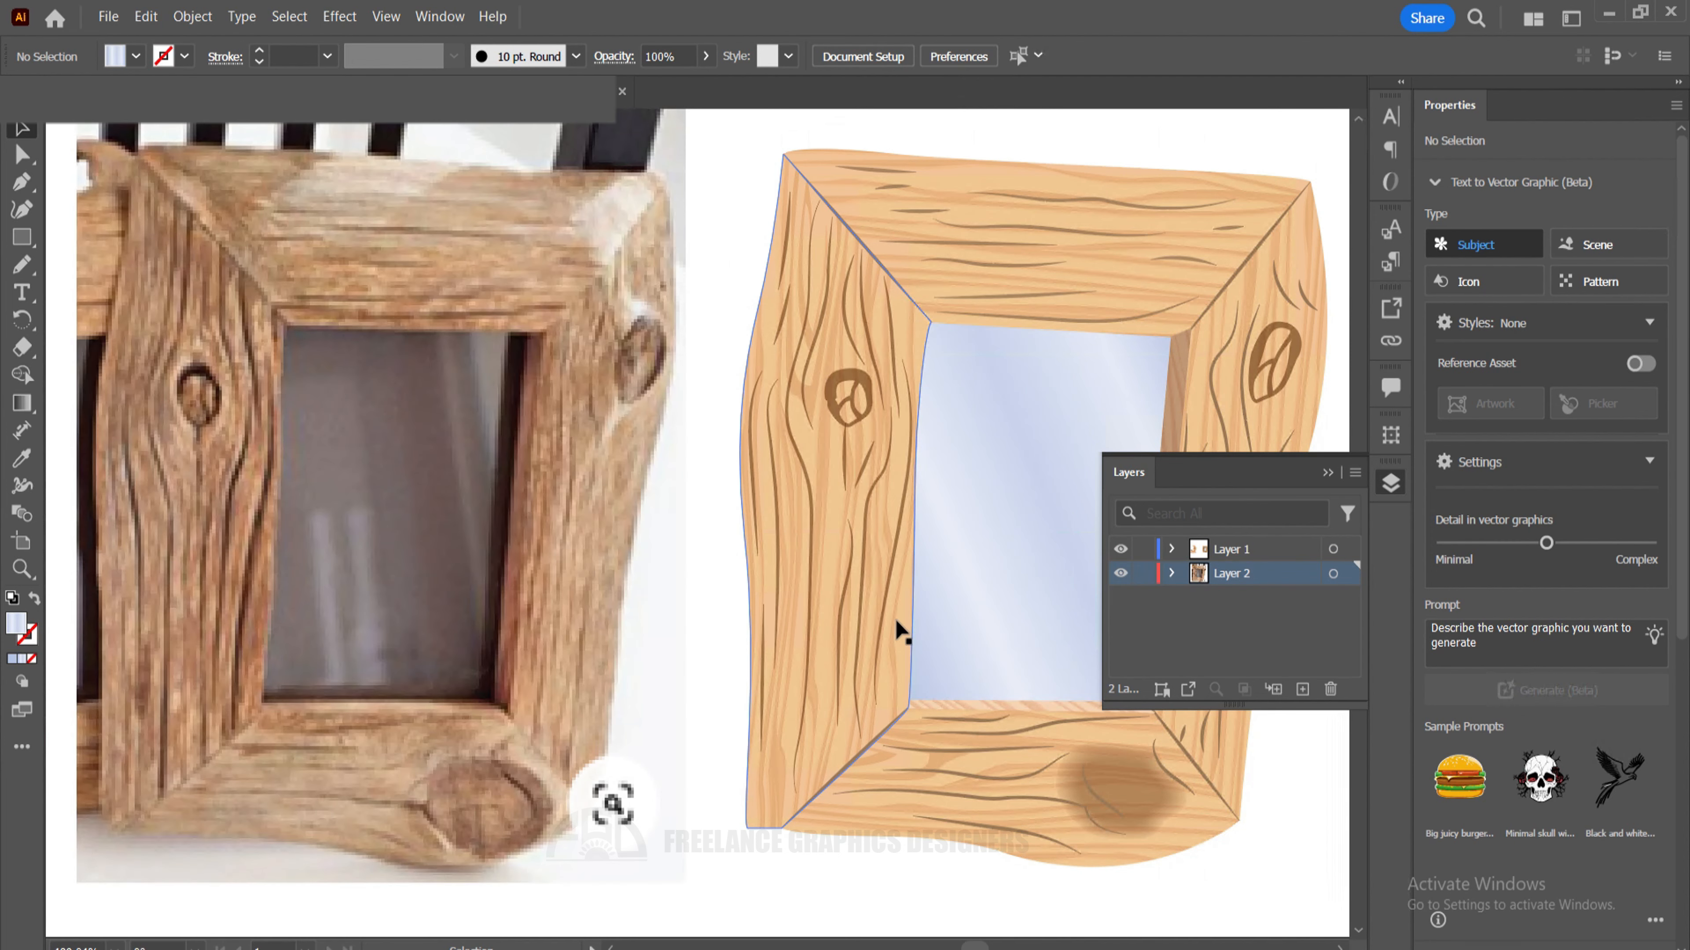
{"action": "left_click", "coordinate": [698, 714]}
{"action": "key", "text": "Tab"}
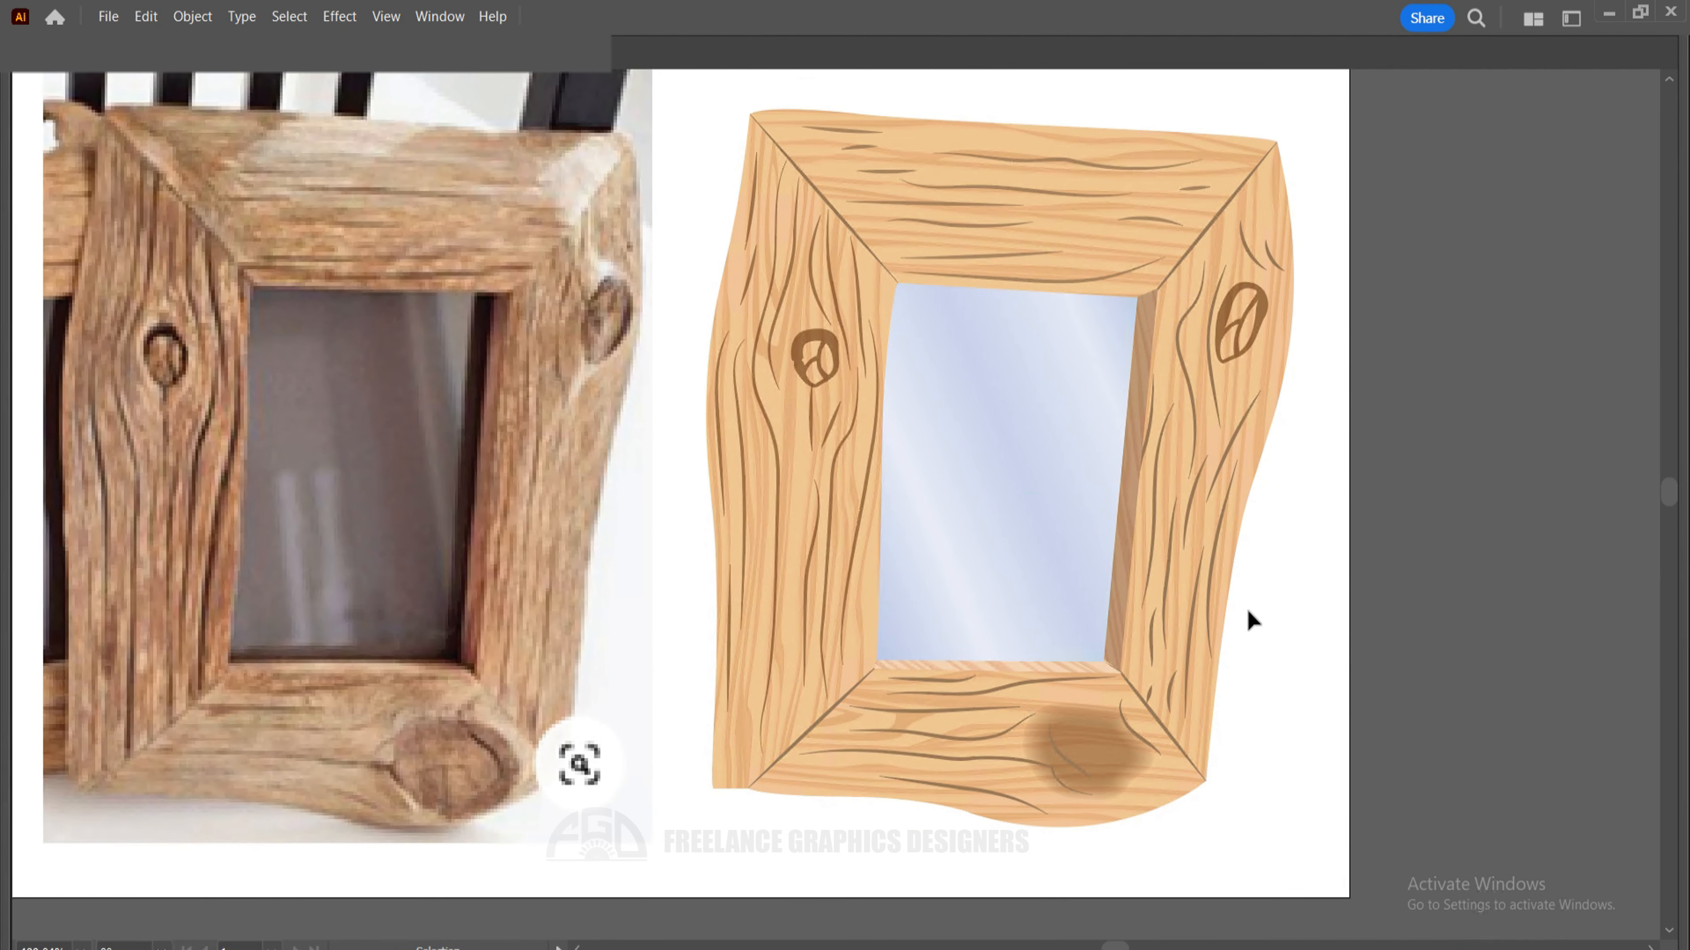
{"action": "key", "text": "ctrl+minus"}
{"action": "left_click_drag", "start_coordinate": [1365, 458], "coordinate": [1414, 411]}
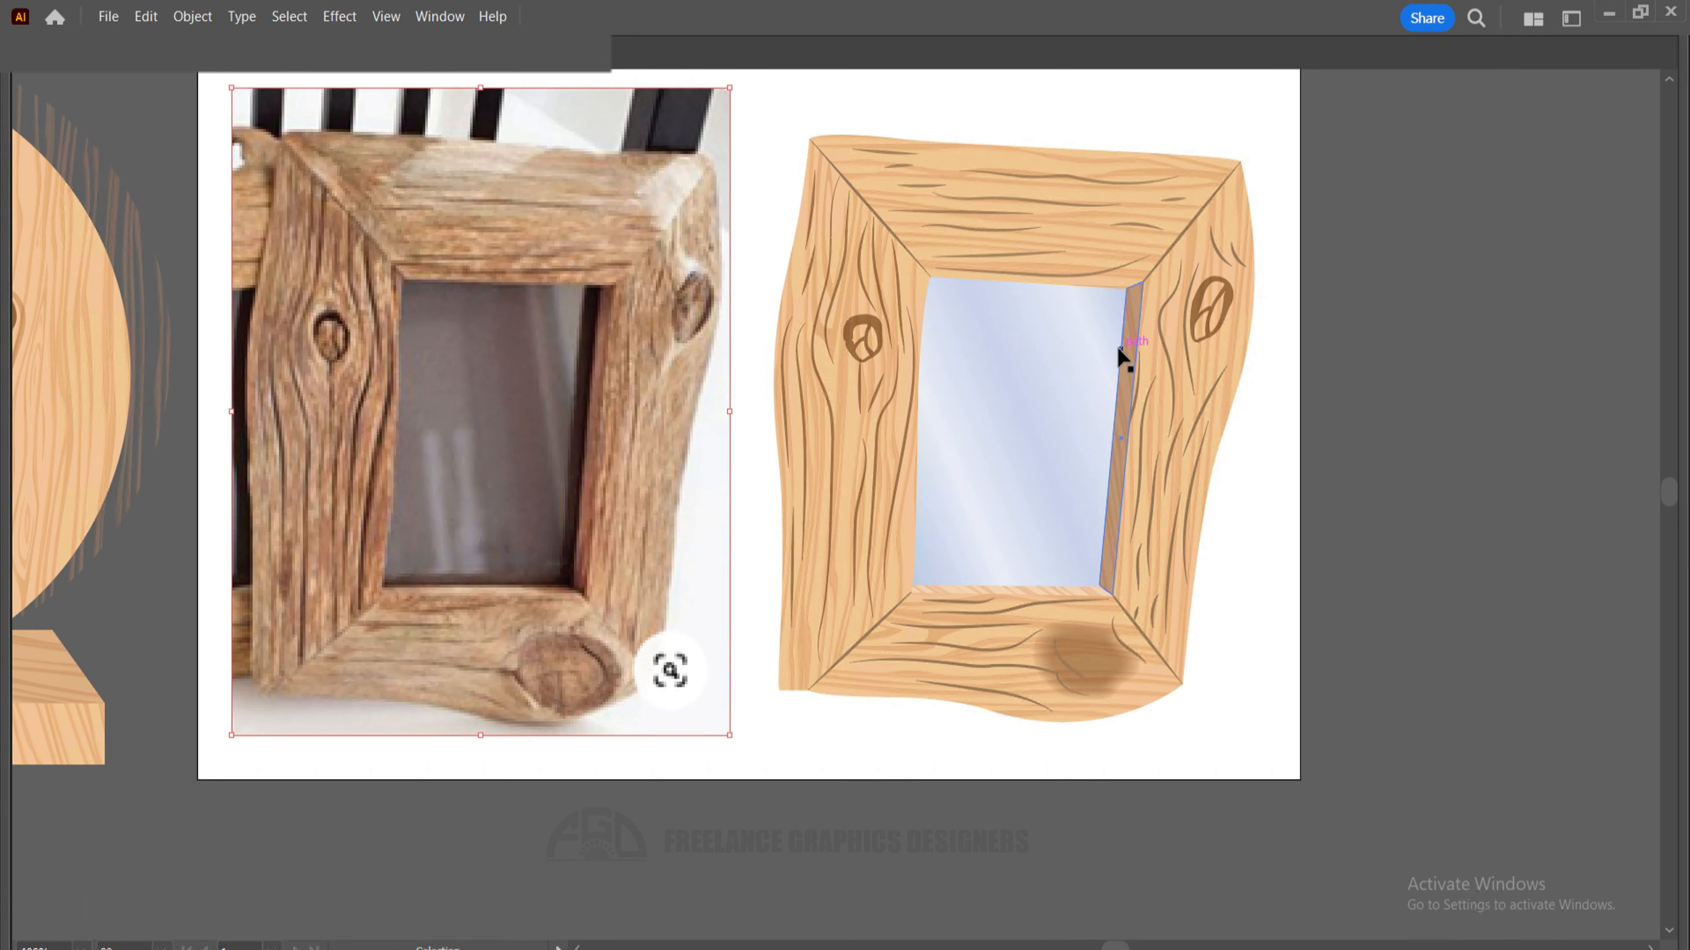
{"action": "left_click", "coordinate": [1337, 359]}
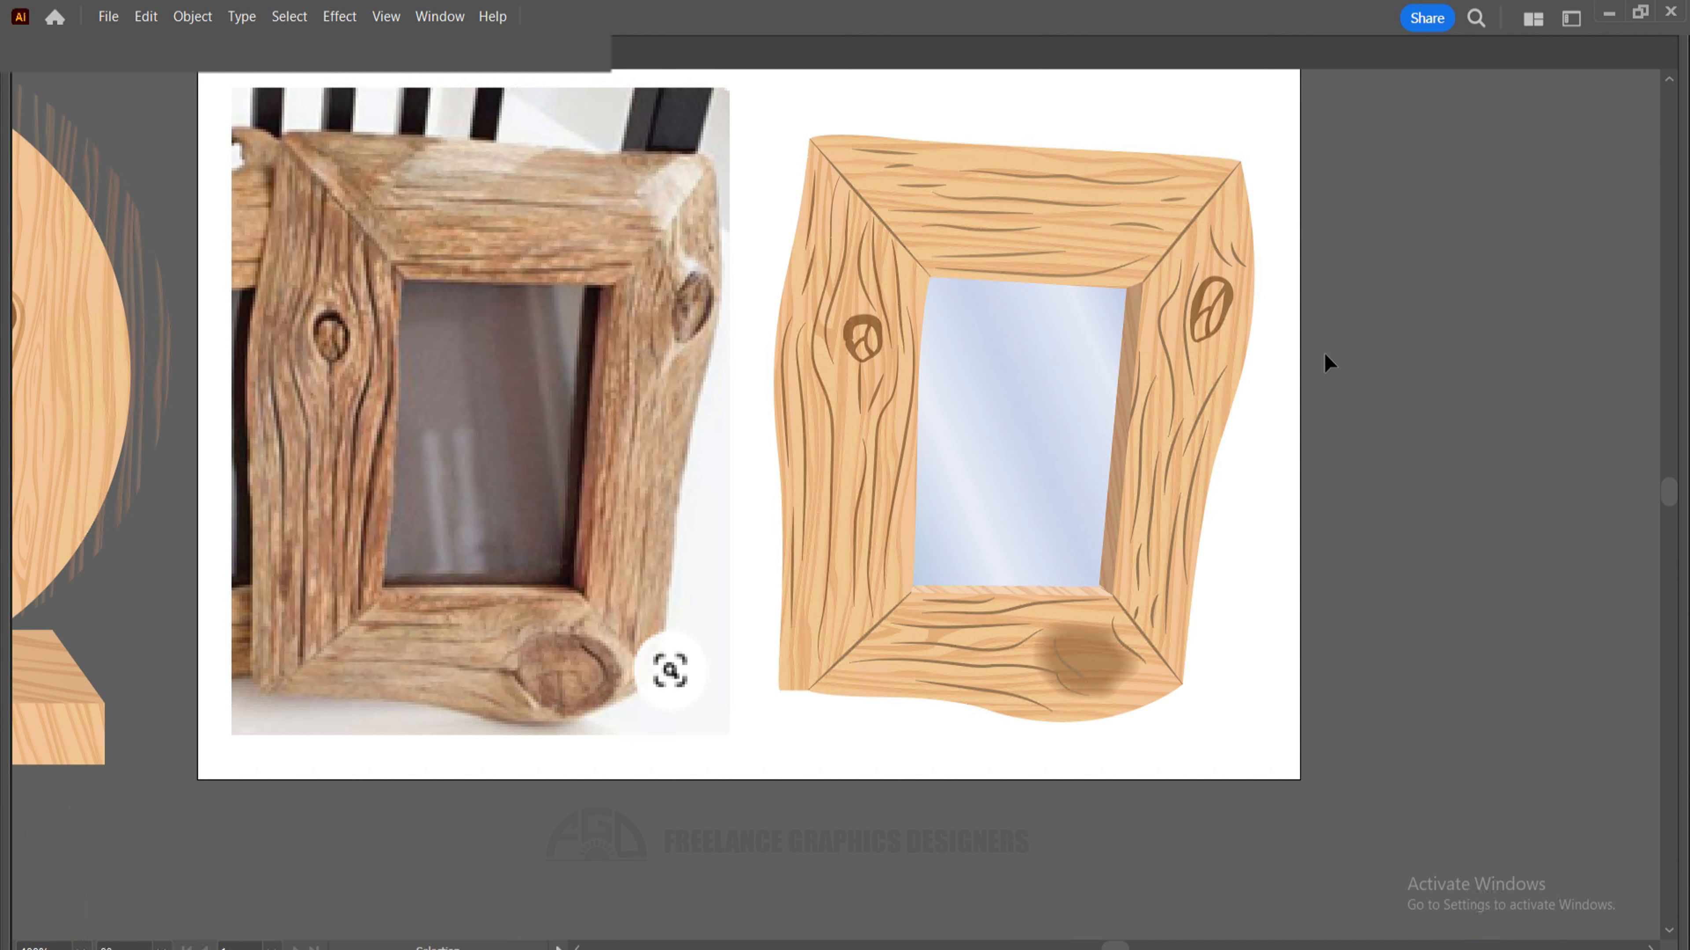